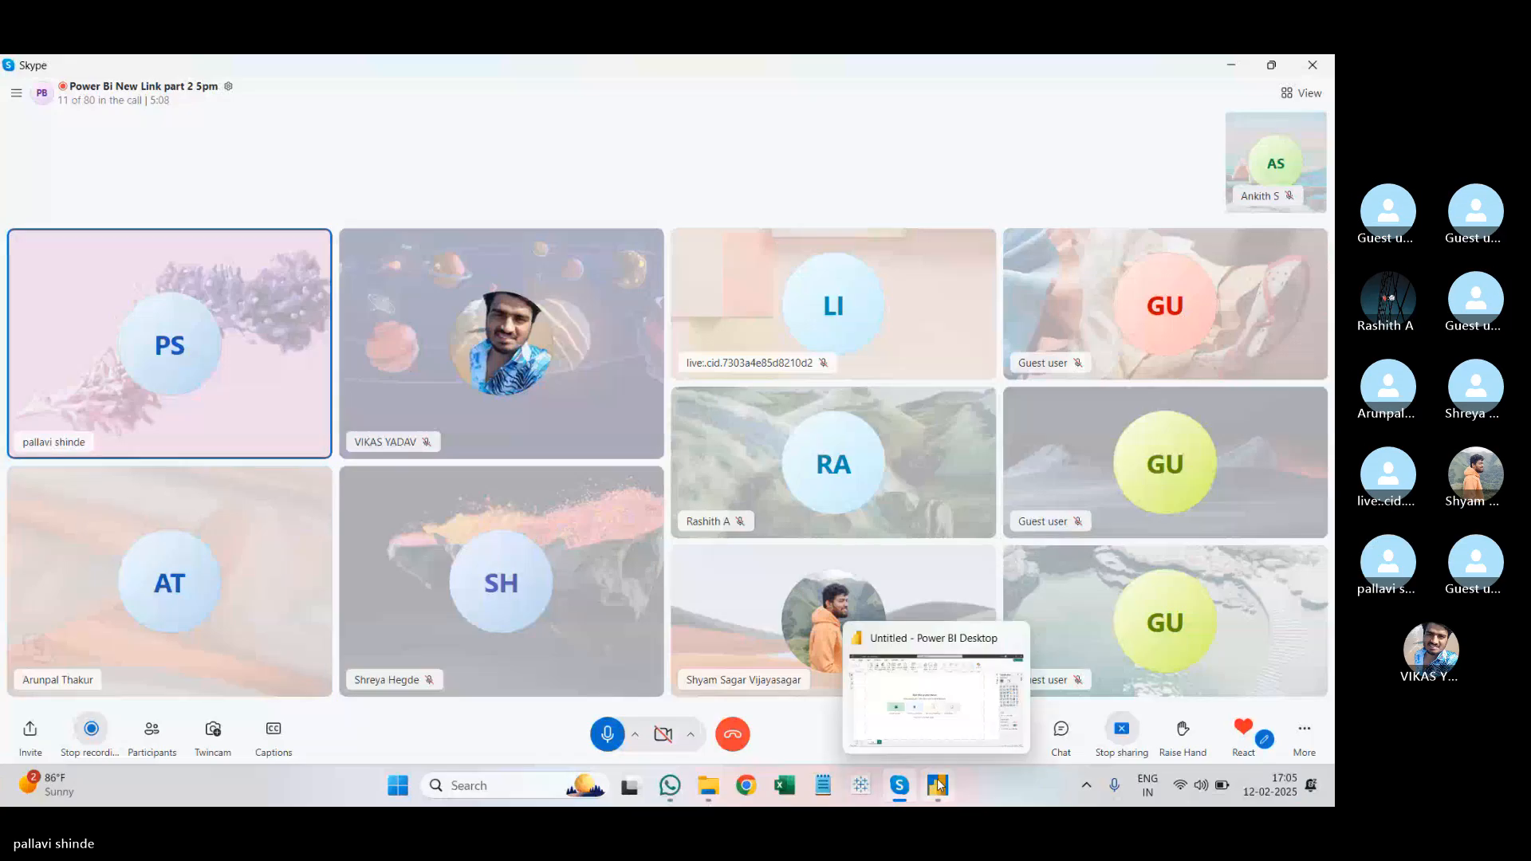
# Step: Switch to Power BI Desktop and browse the powerbi and Downloads folders for an Excel workbook to import
pyautogui.click(940, 786)
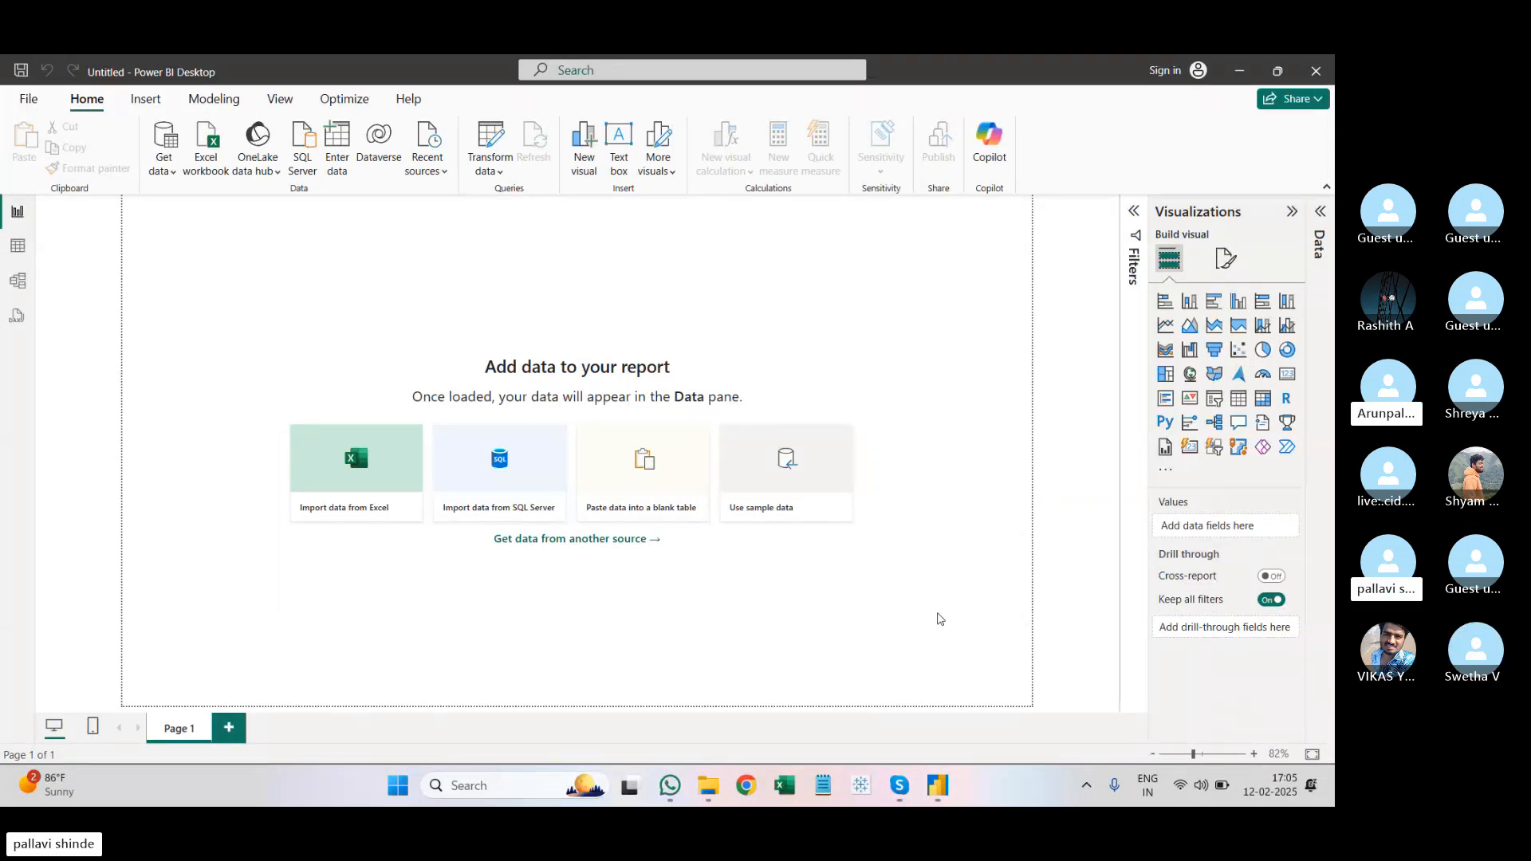
pyautogui.click(163, 167)
pyautogui.click(199, 227)
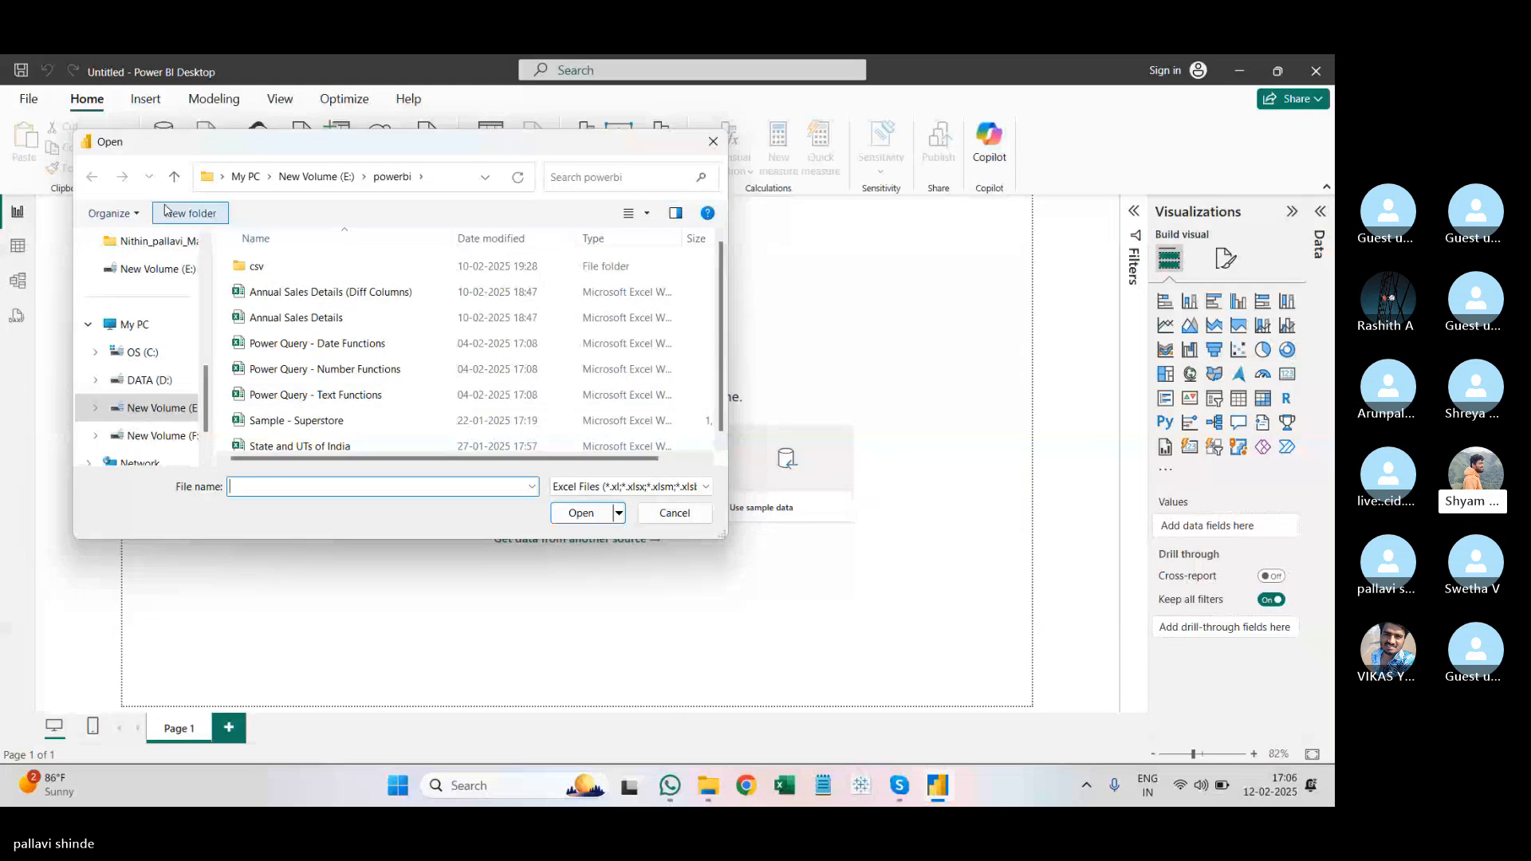
pyautogui.click(172, 178)
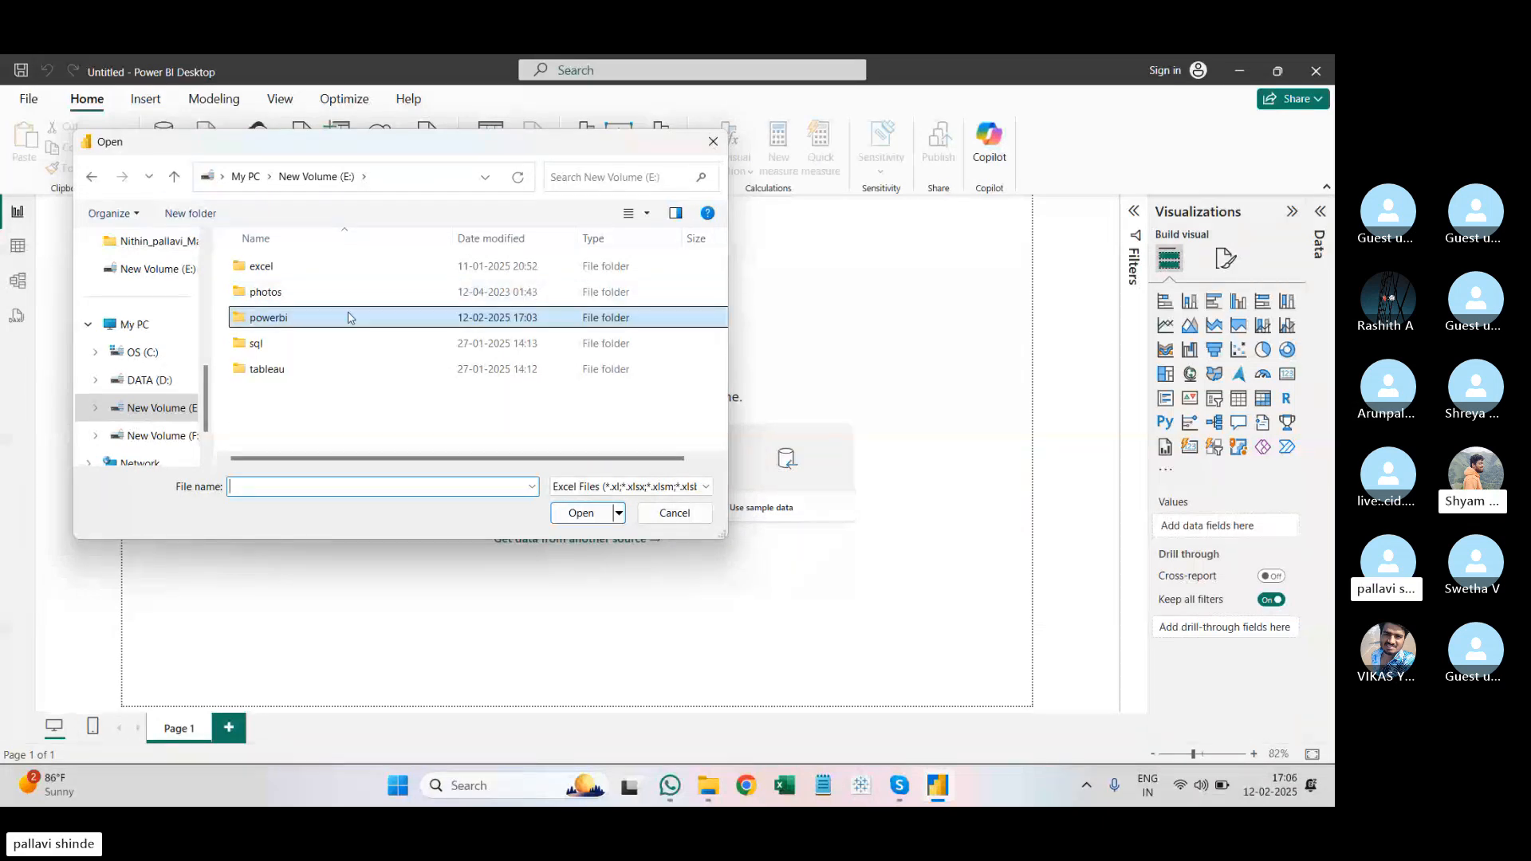
pyautogui.doubleClick(352, 310)
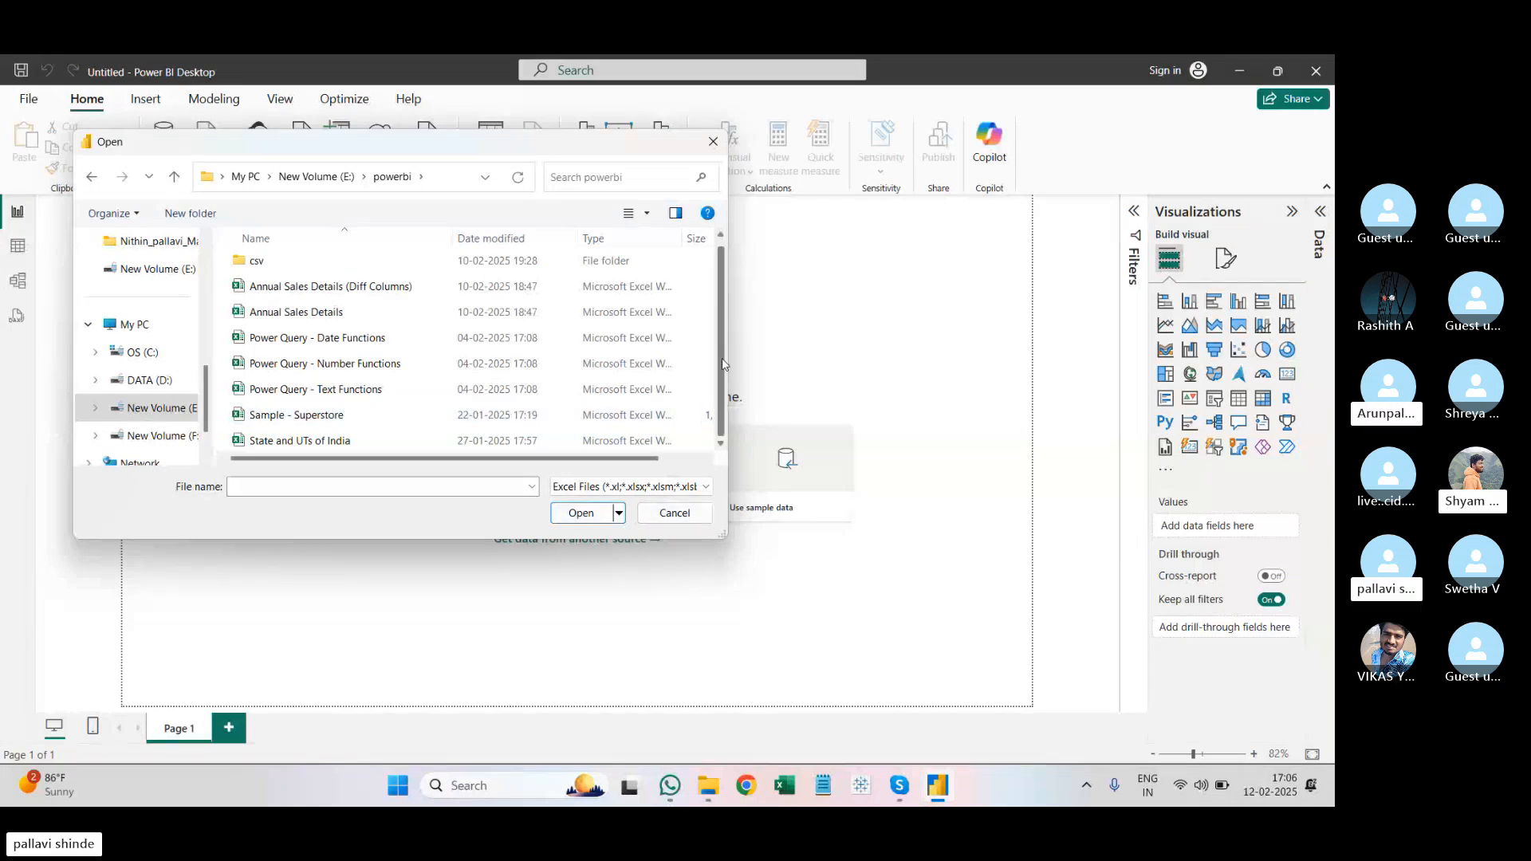
pyautogui.scroll(1, 359, 292)
pyautogui.scroll(3, 137, 375)
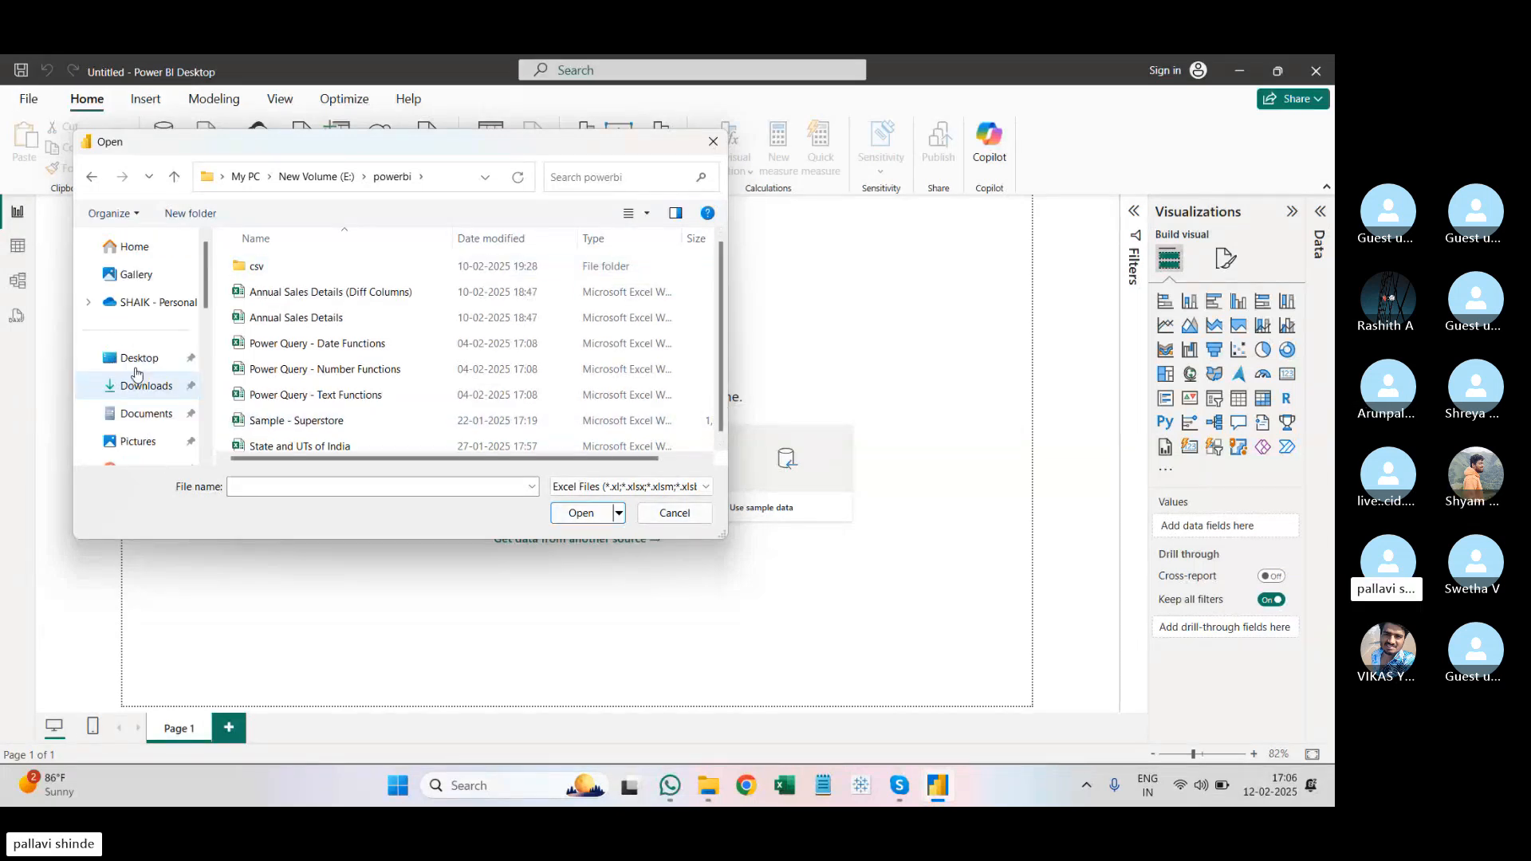
pyautogui.click(145, 386)
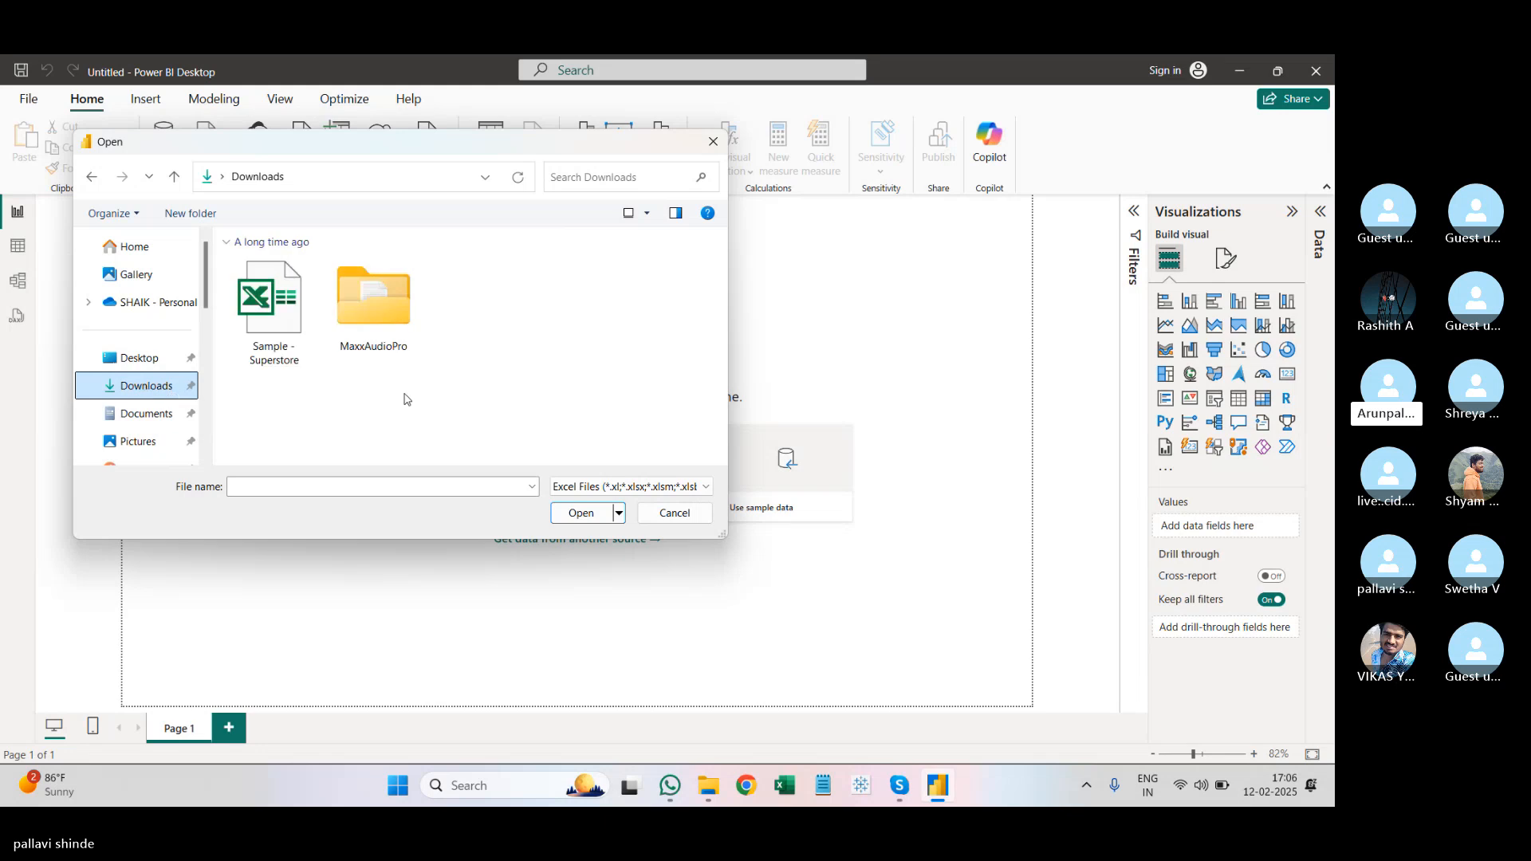
pyautogui.scroll(-5, 148, 375)
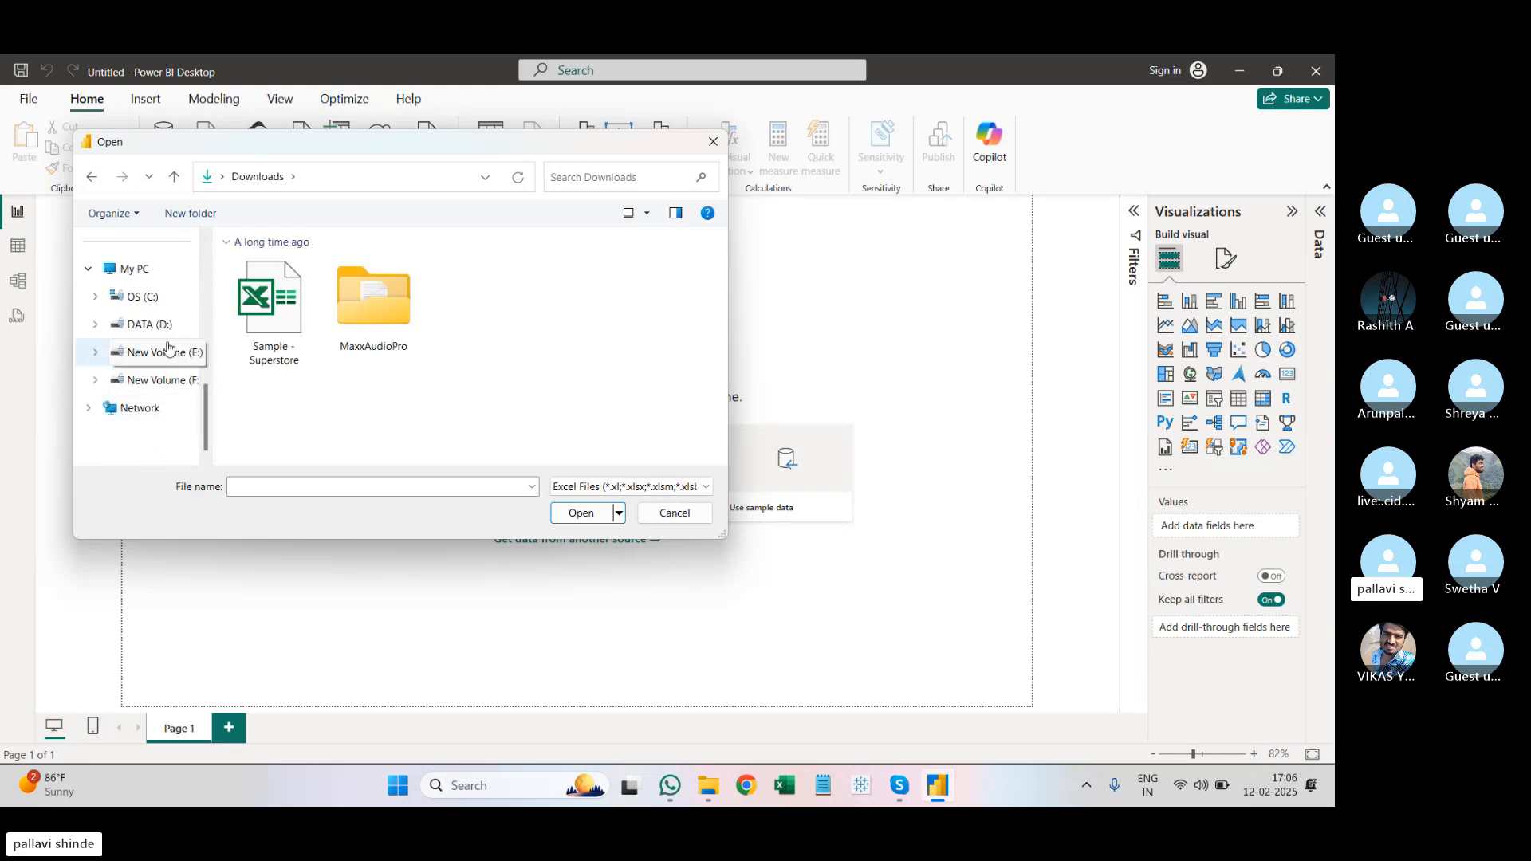
pyautogui.click(132, 275)
pyautogui.doubleClick(393, 328)
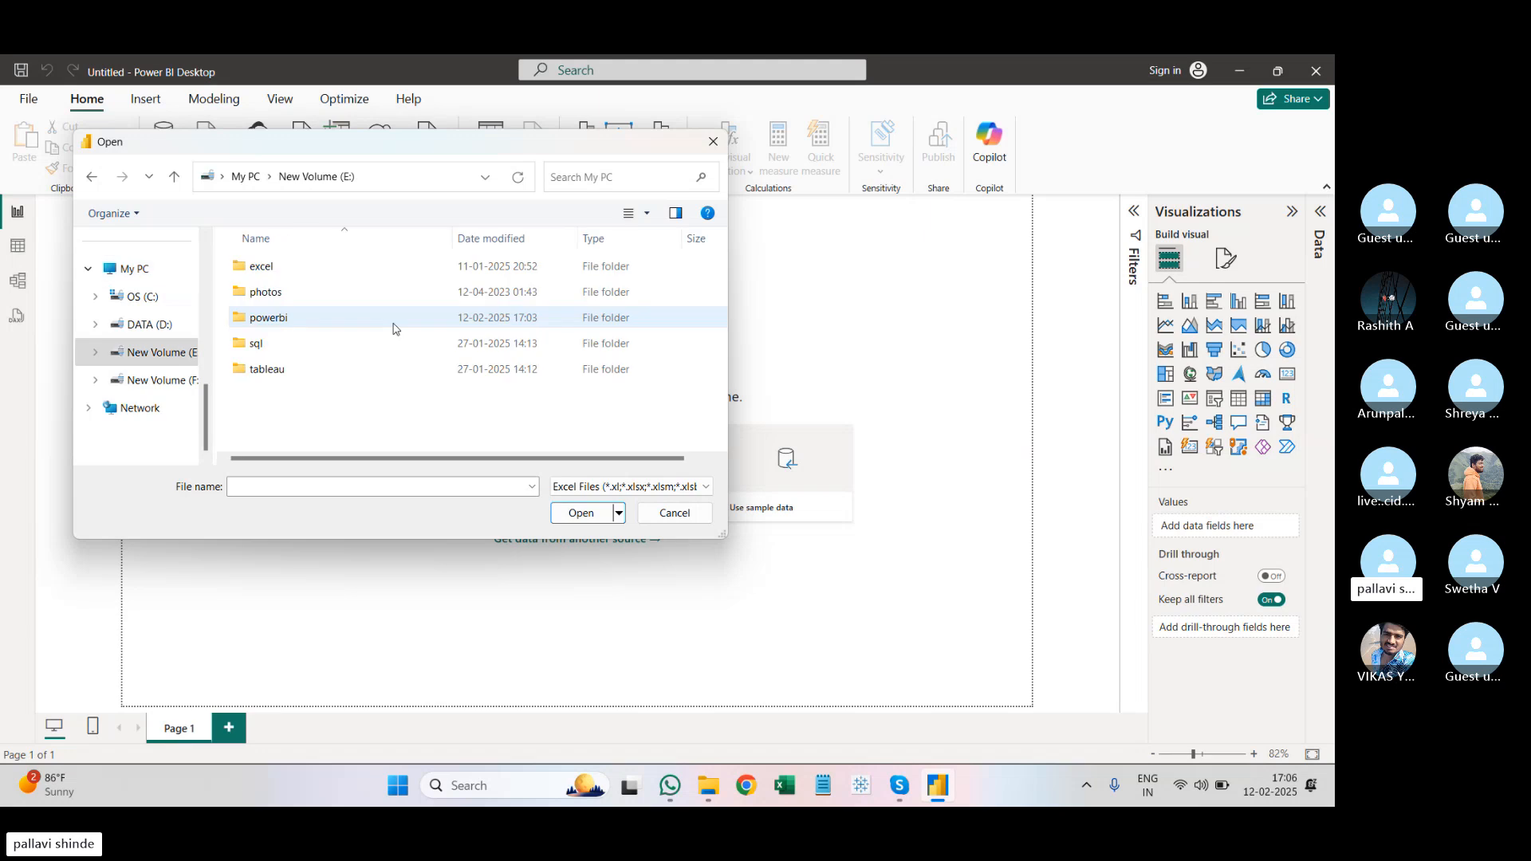
pyautogui.doubleClick(393, 324)
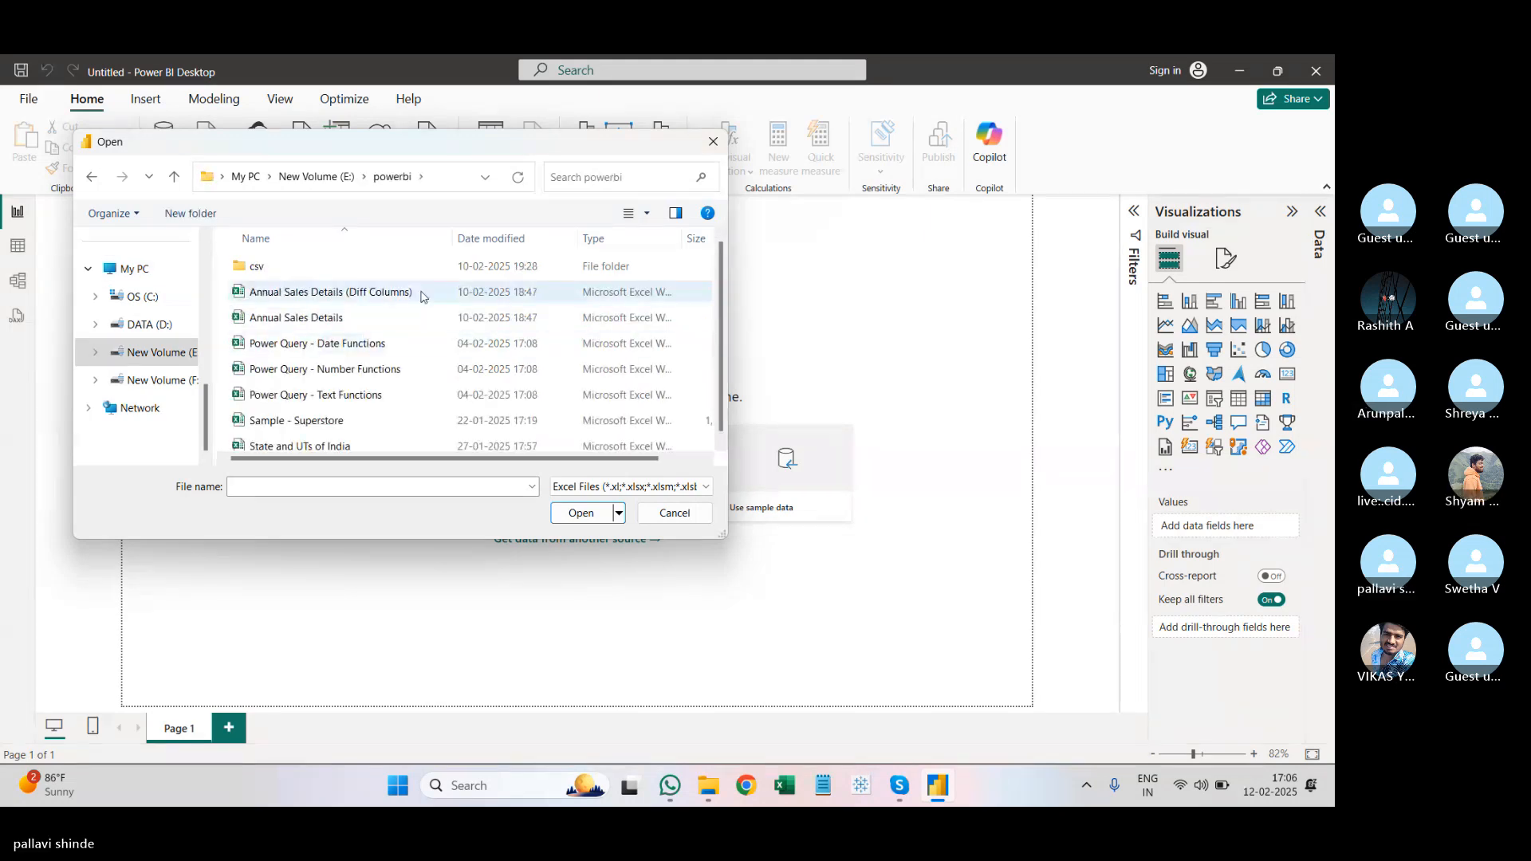
pyautogui.scroll(-1, 424, 313)
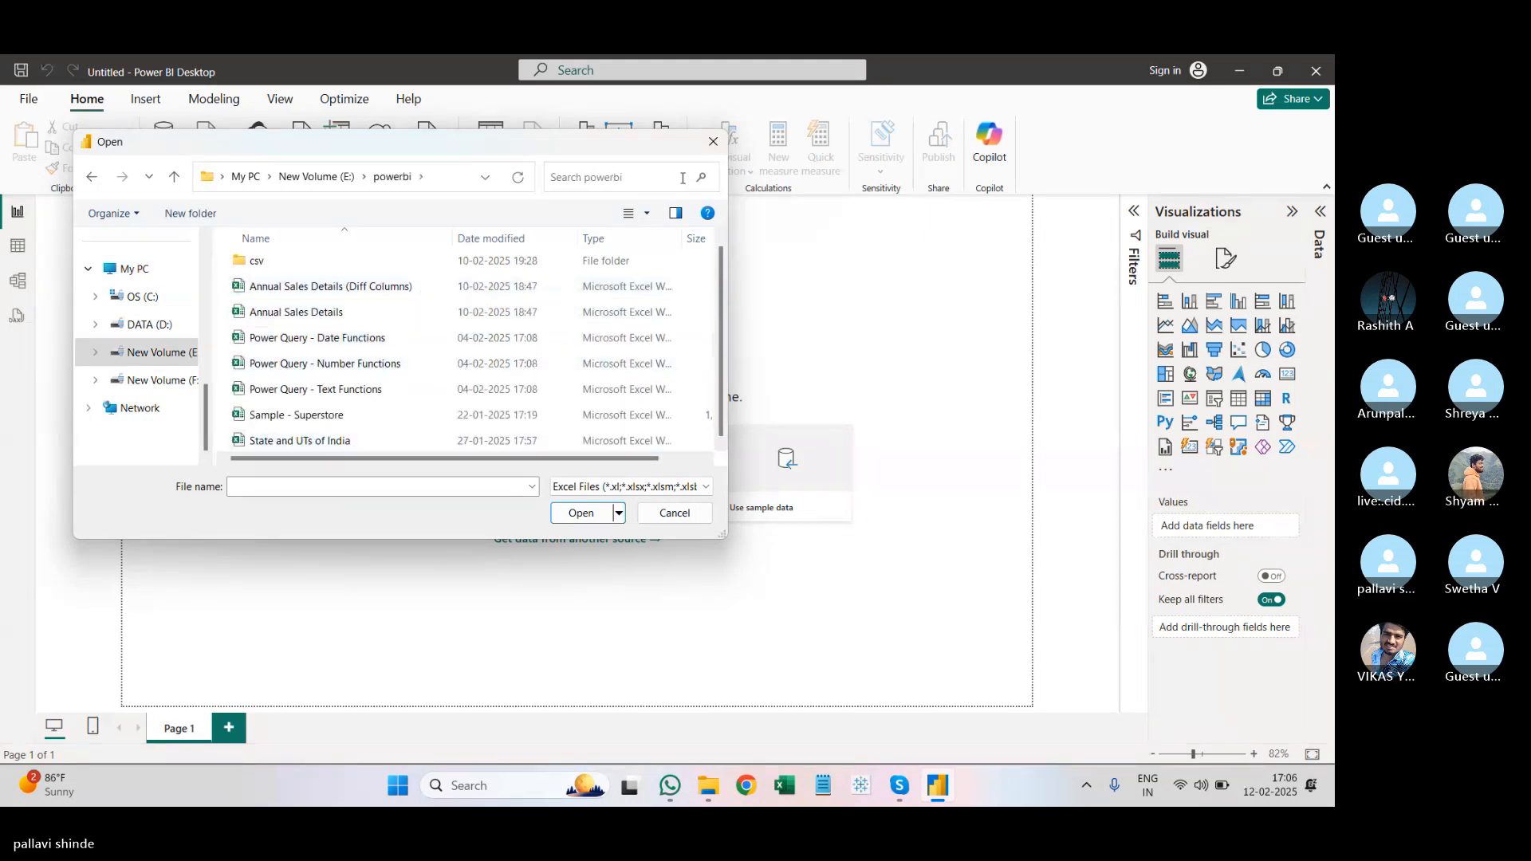
pyautogui.click(712, 144)
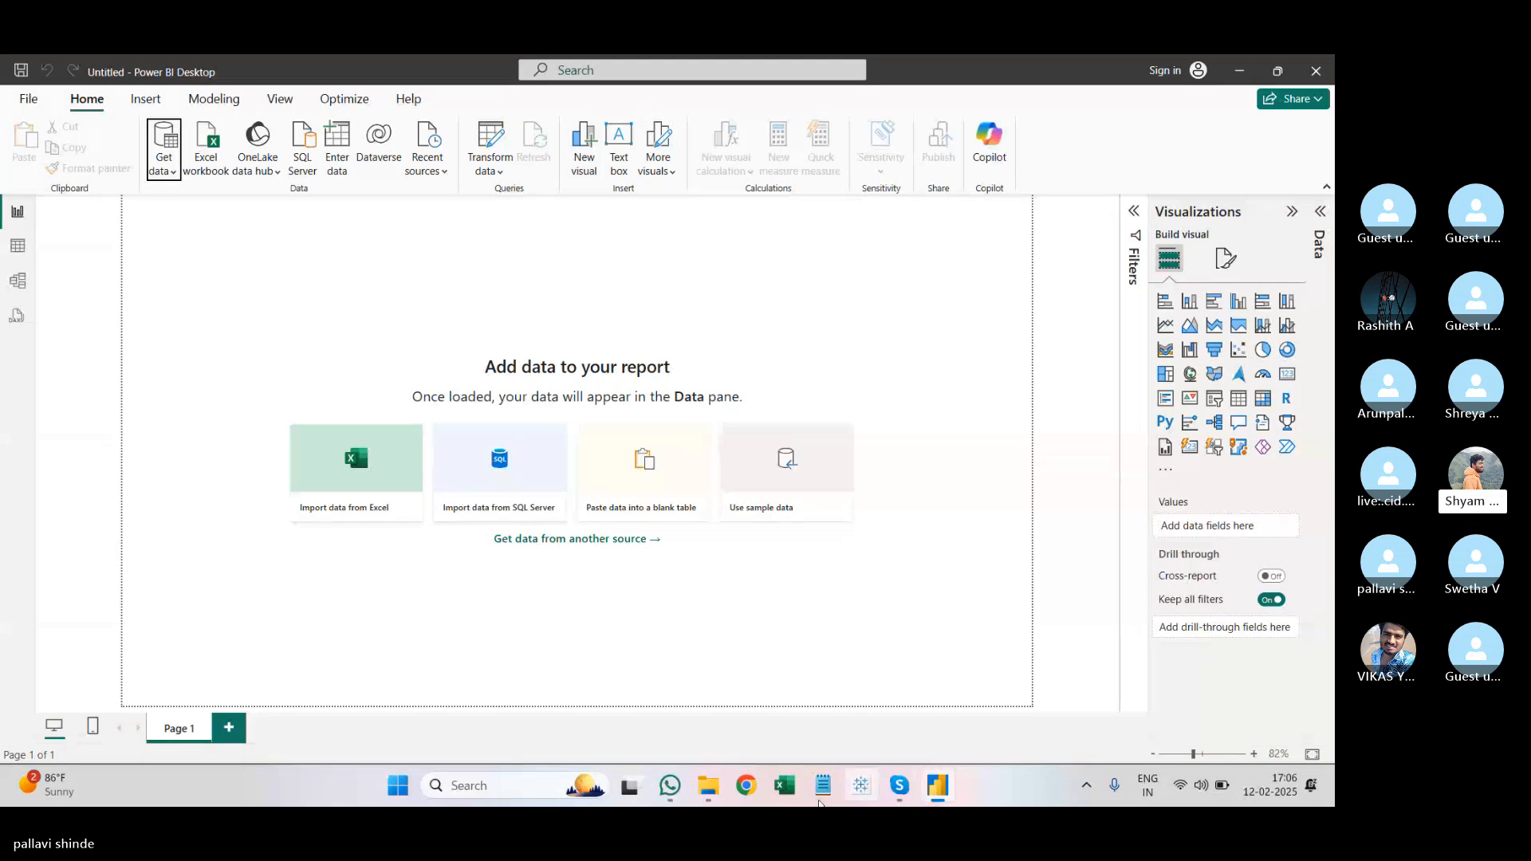
# Step: Check the csv subfolder of the powerbi folder for an Excel workbook to import
pyautogui.click(709, 787)
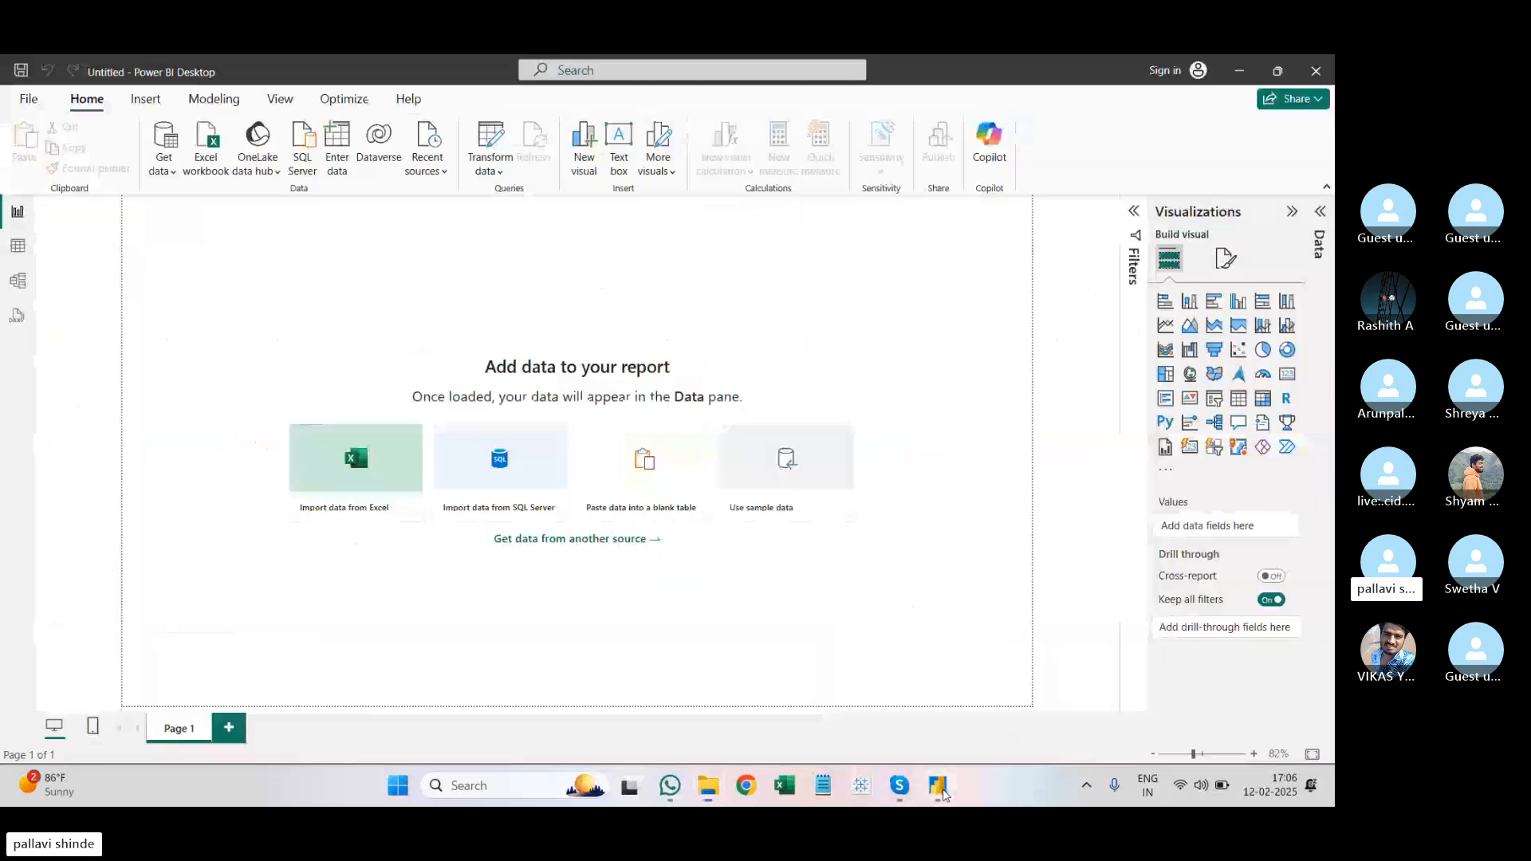
pyautogui.click(942, 792)
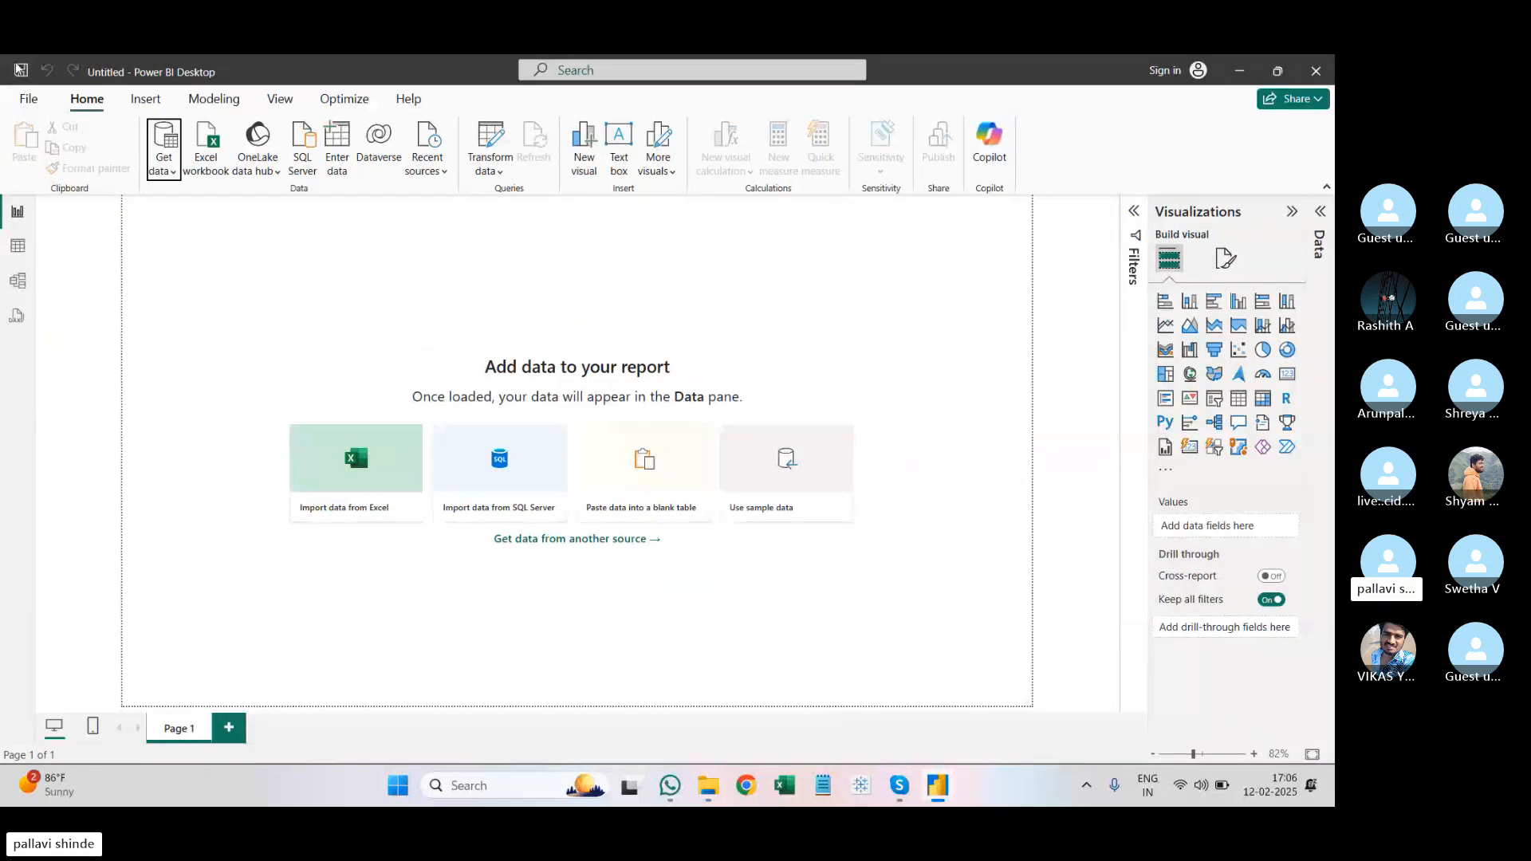
pyautogui.click(166, 158)
pyautogui.click(223, 228)
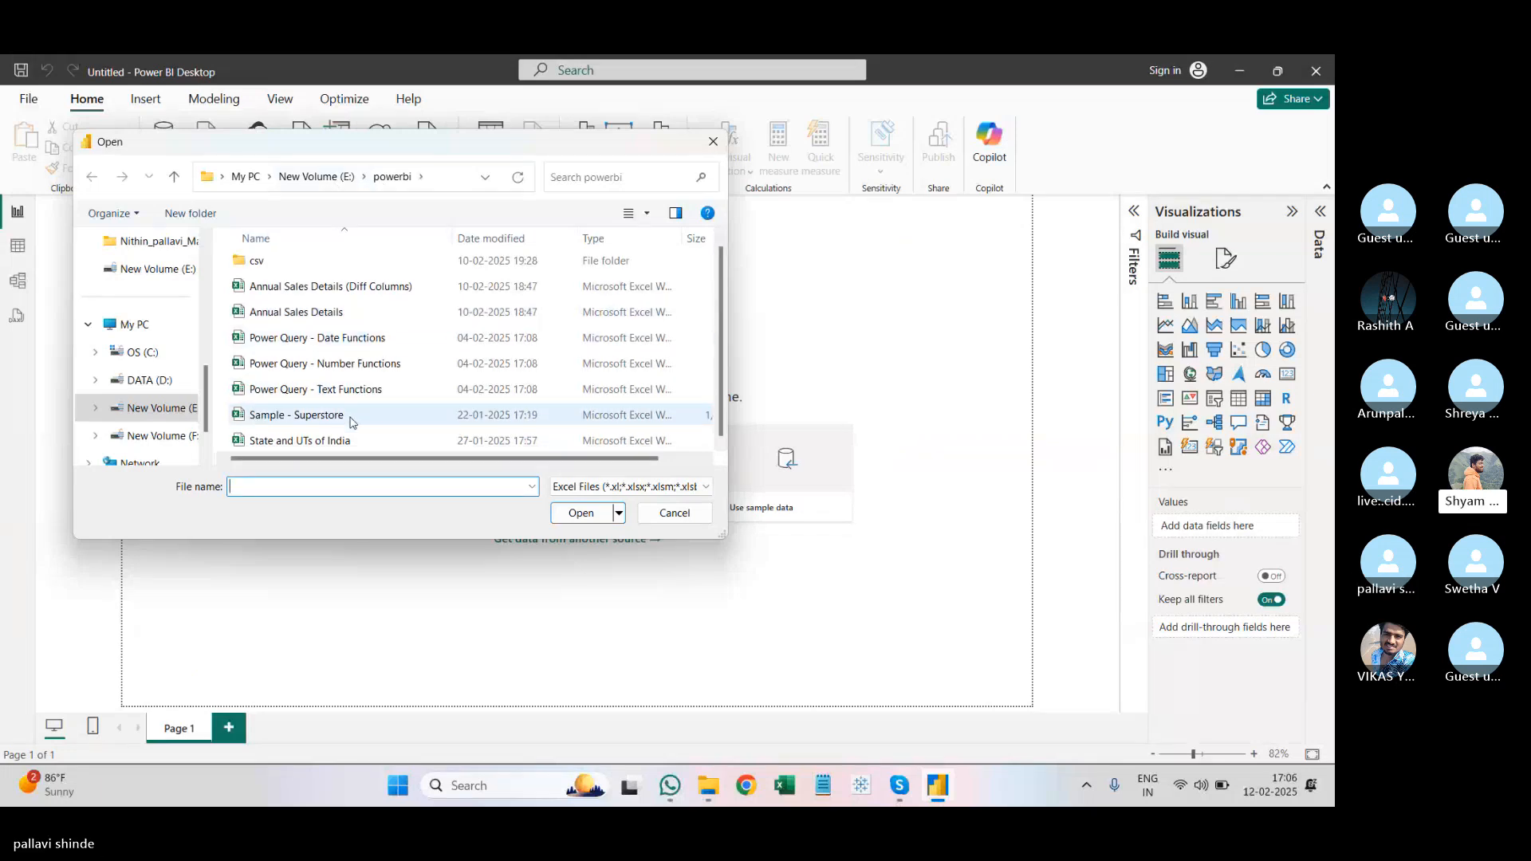
pyautogui.doubleClick(377, 268)
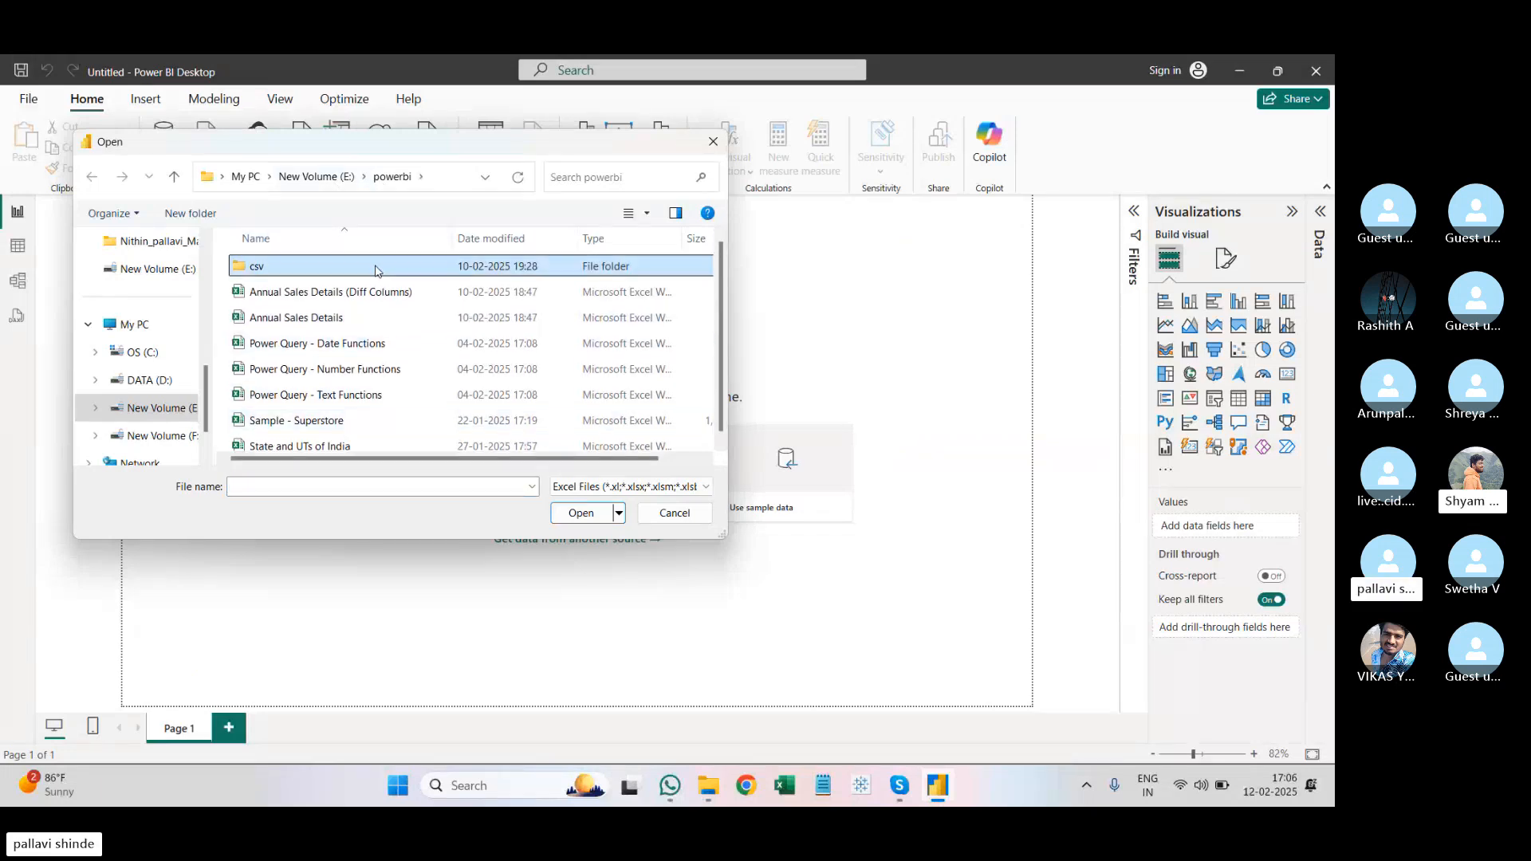
pyautogui.click(174, 176)
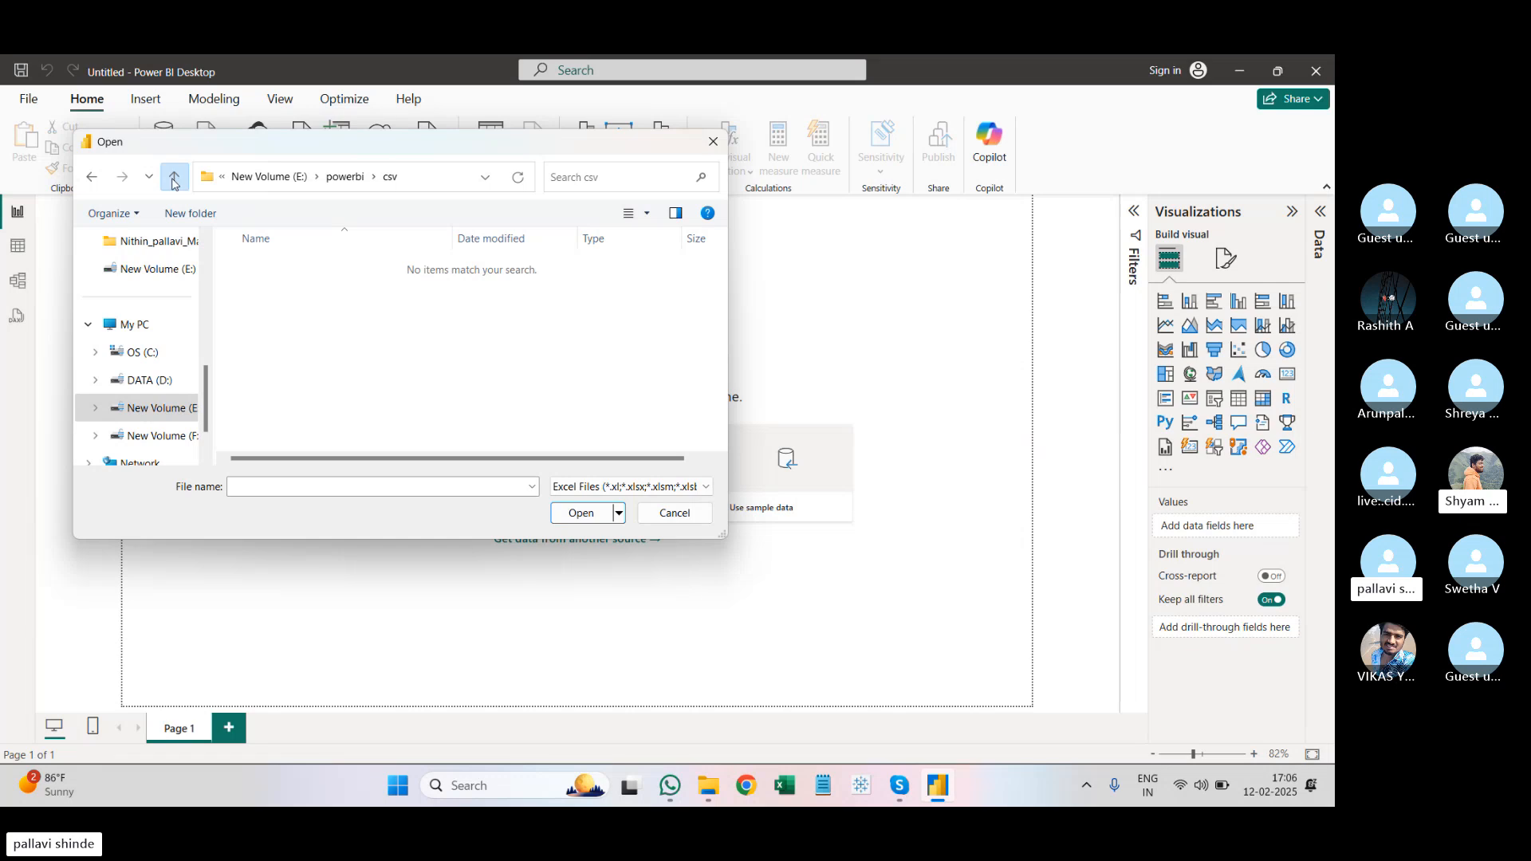
pyautogui.click(709, 144)
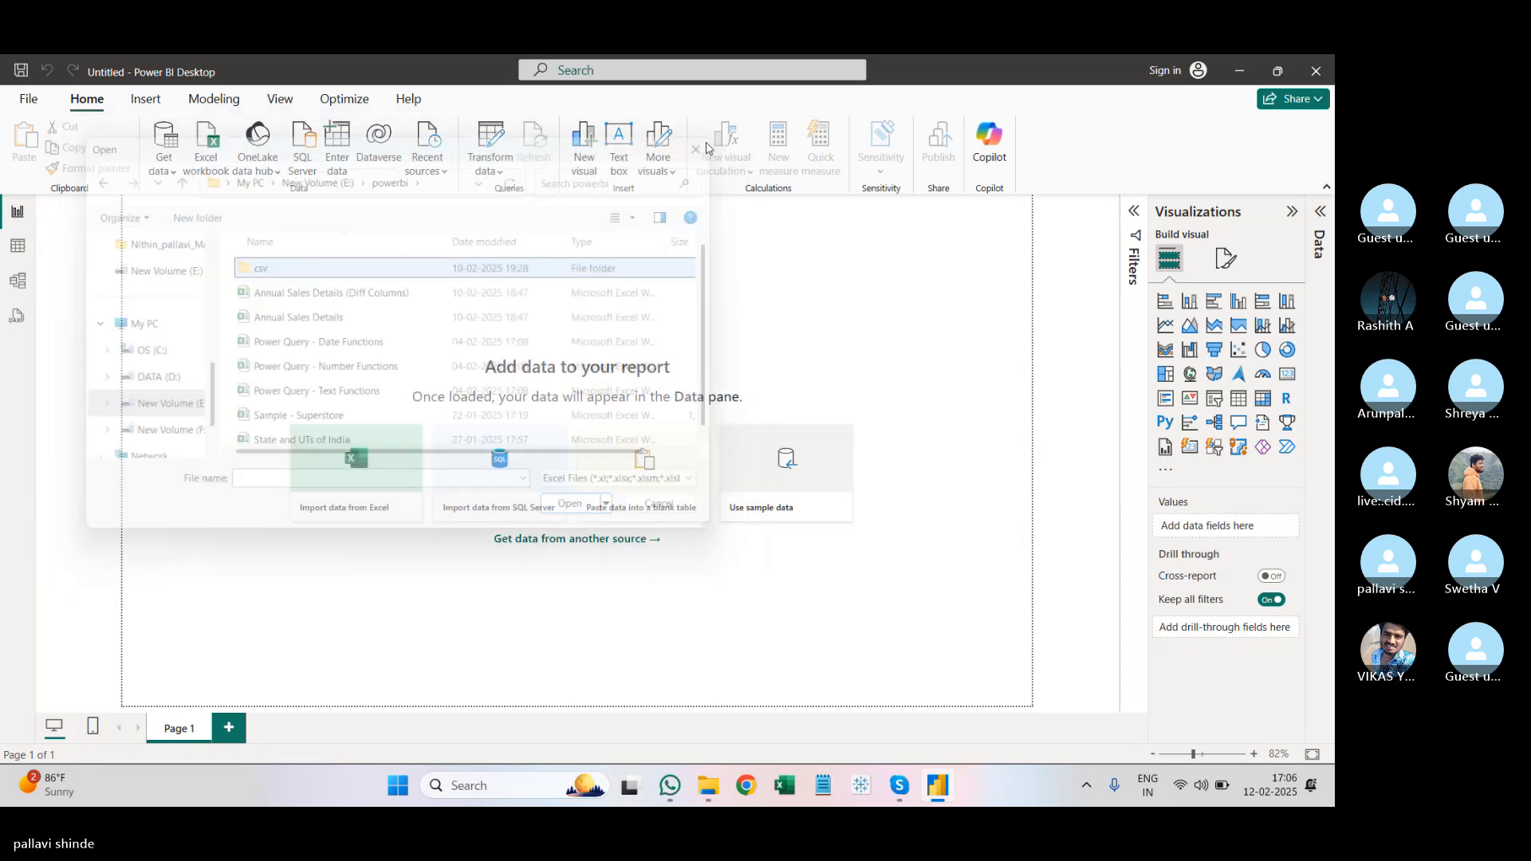
# Step: Close the untitled report without saving, relaunch Power BI Desktop and bring its start page to the front
pyautogui.click(1319, 69)
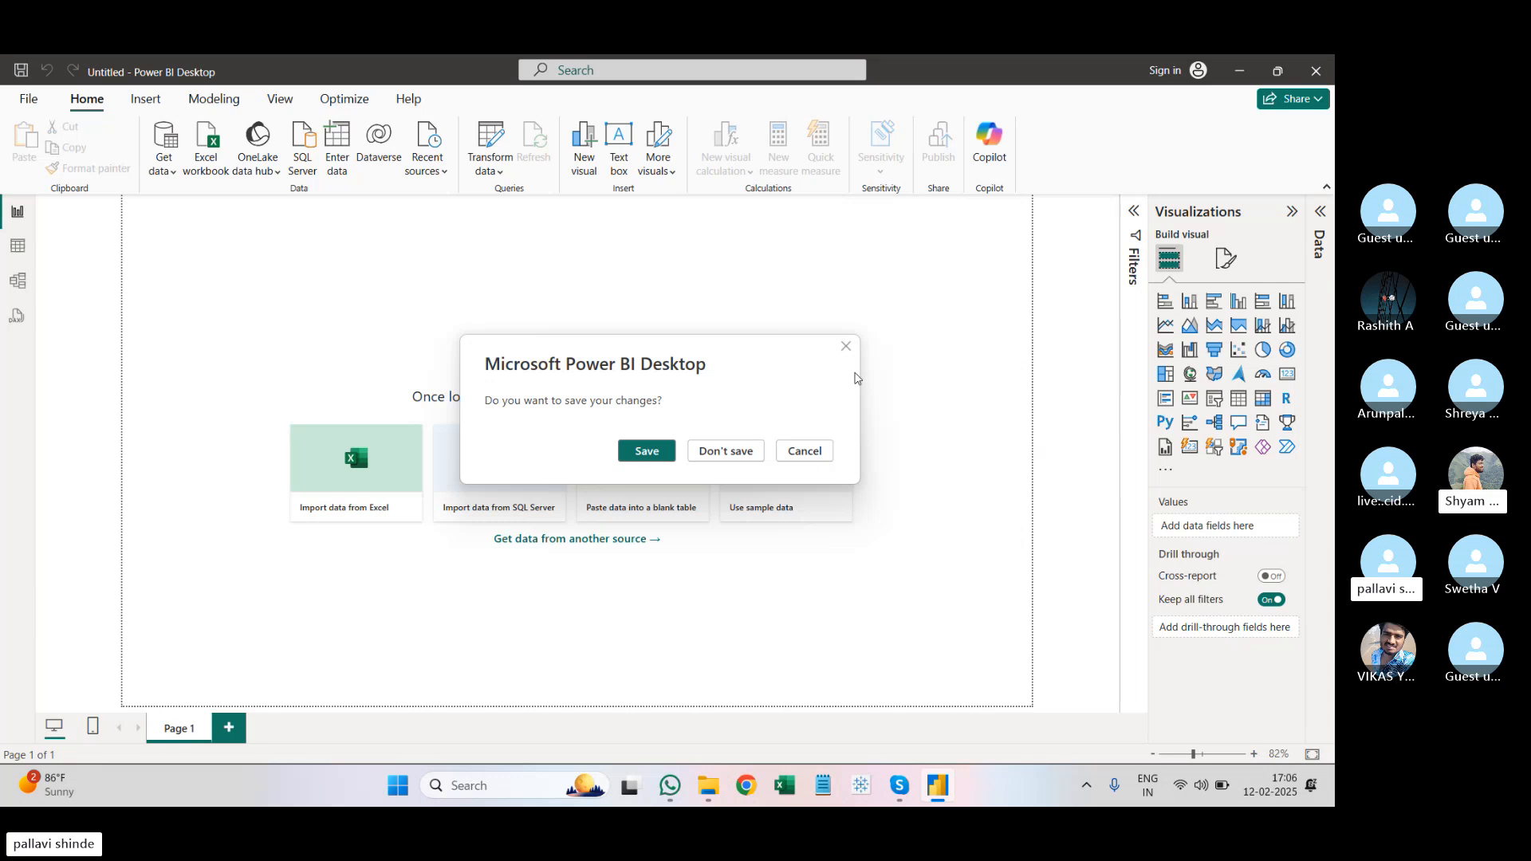
pyautogui.click(726, 451)
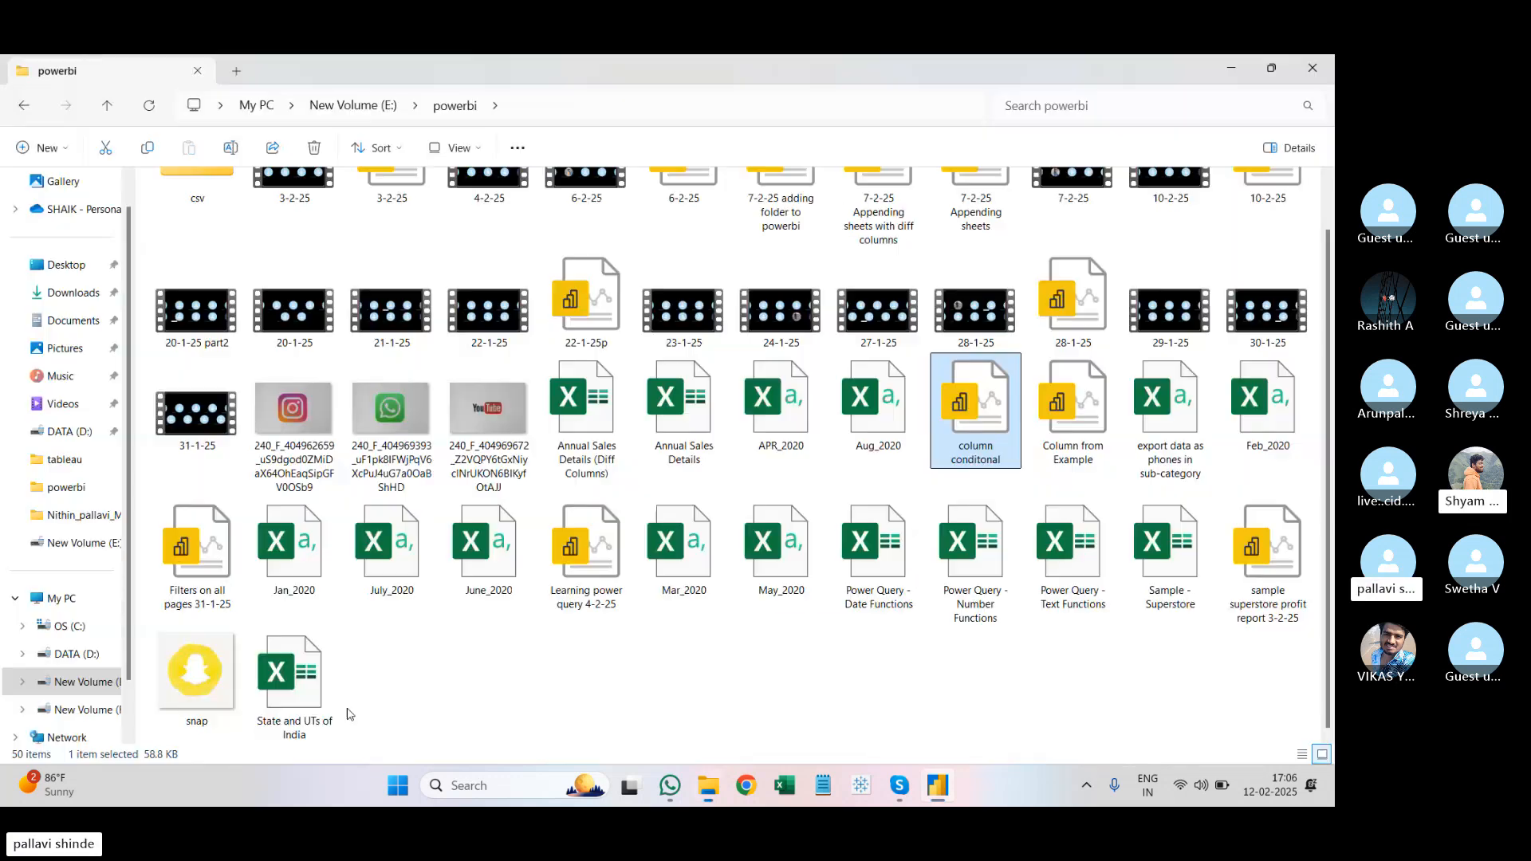
pyautogui.click(479, 788)
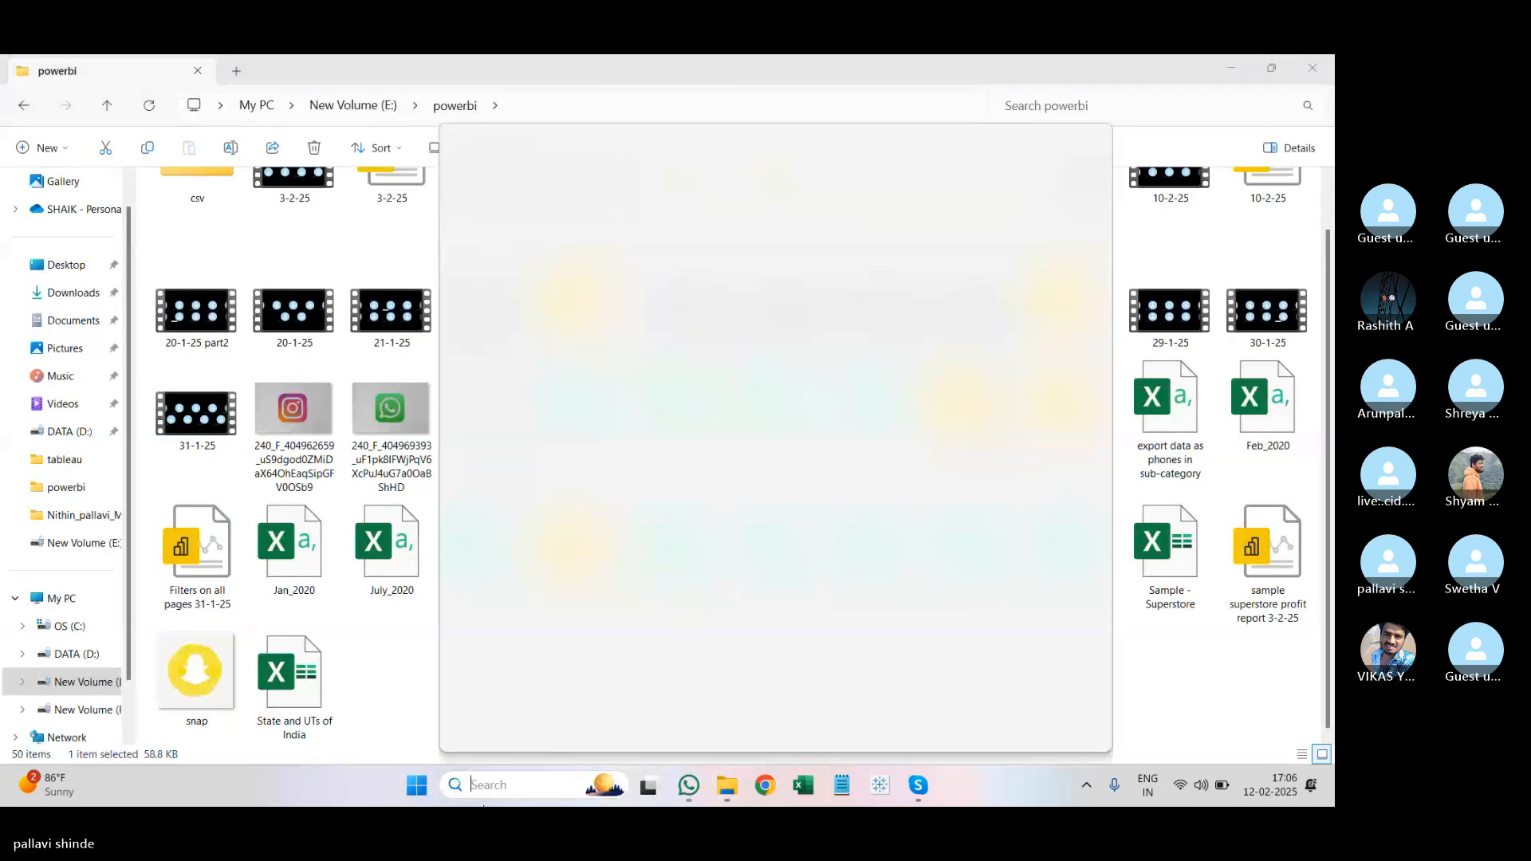
pyautogui.write('powe')
pyautogui.click(817, 371)
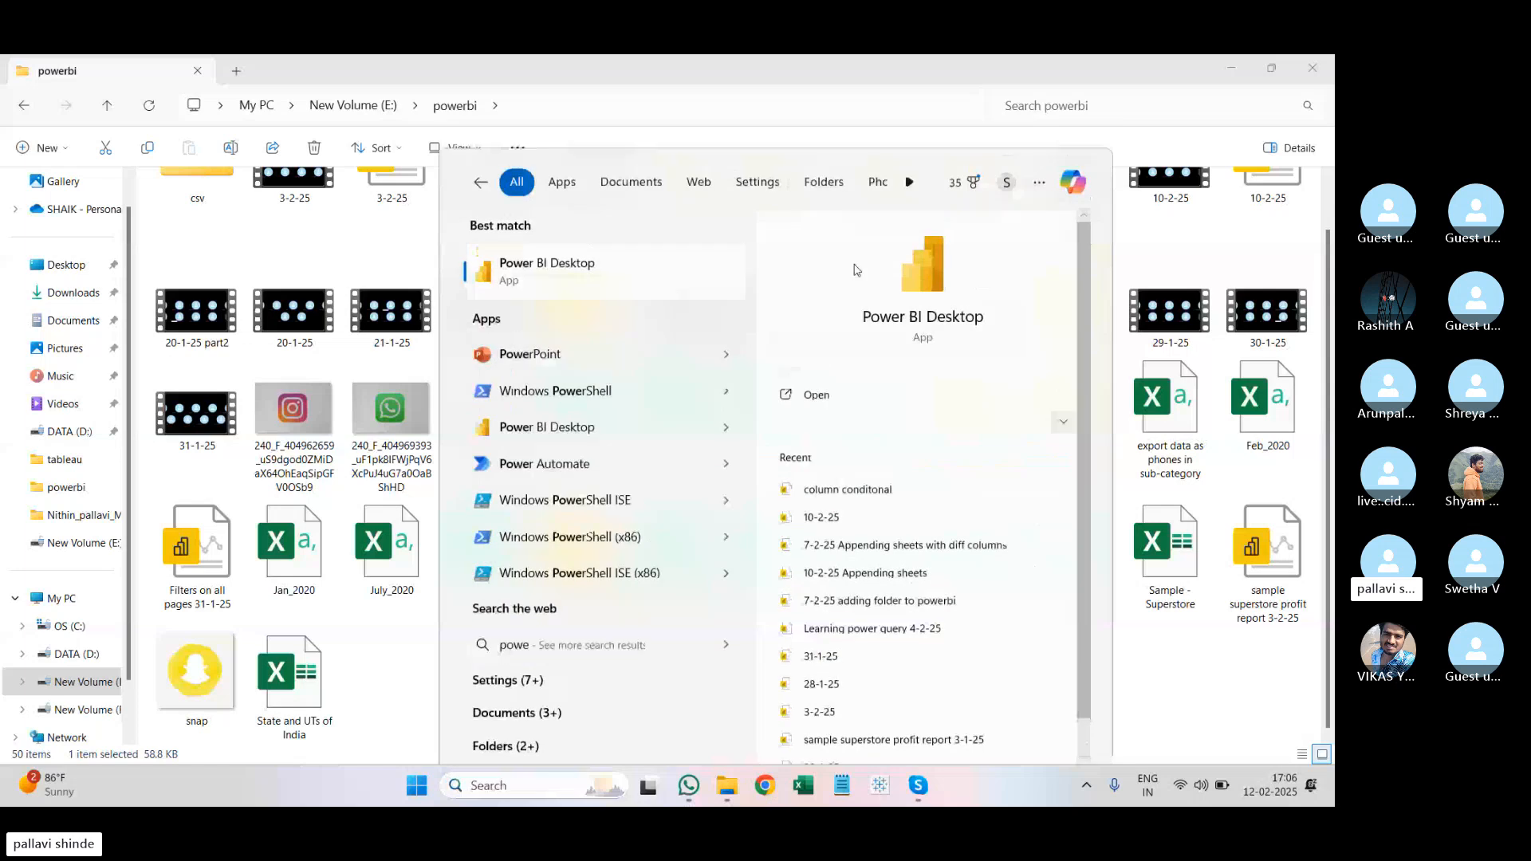
pyautogui.click(1232, 69)
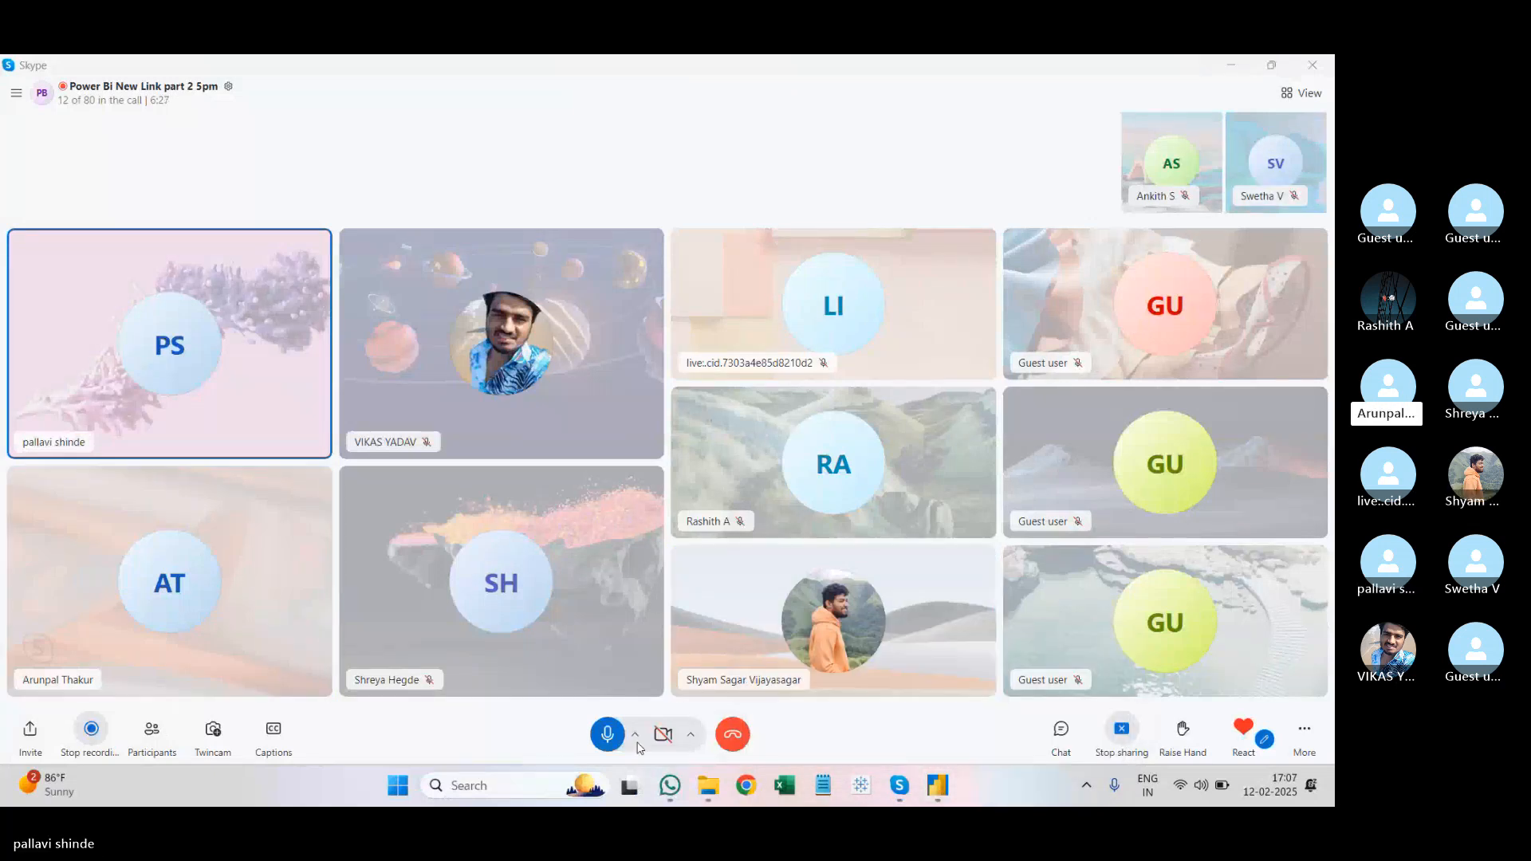
pyautogui.moveTo(947, 792)
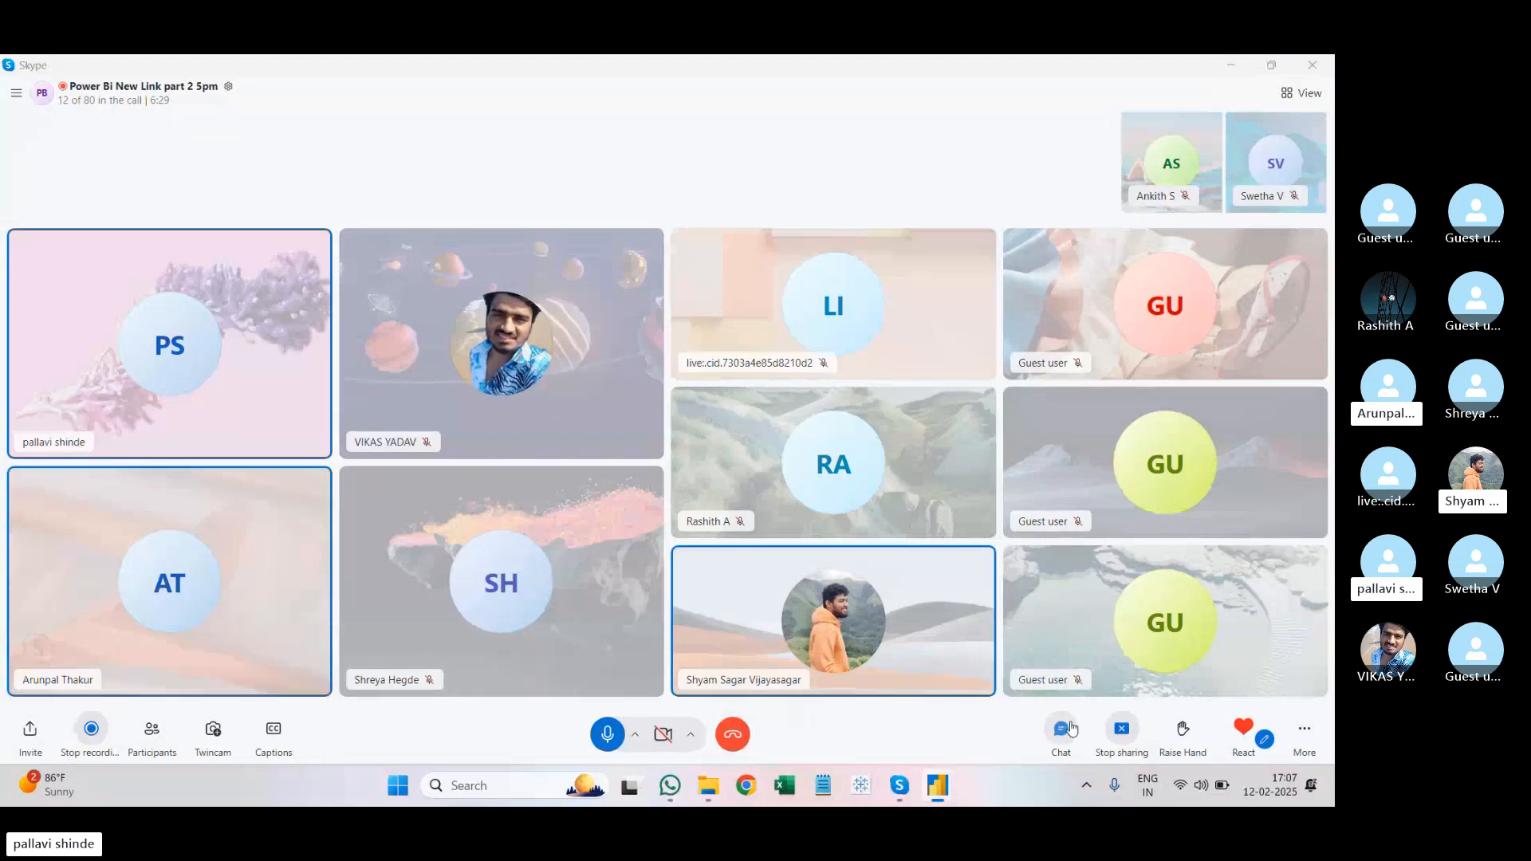
pyautogui.hotkey('alt', 'Tab')
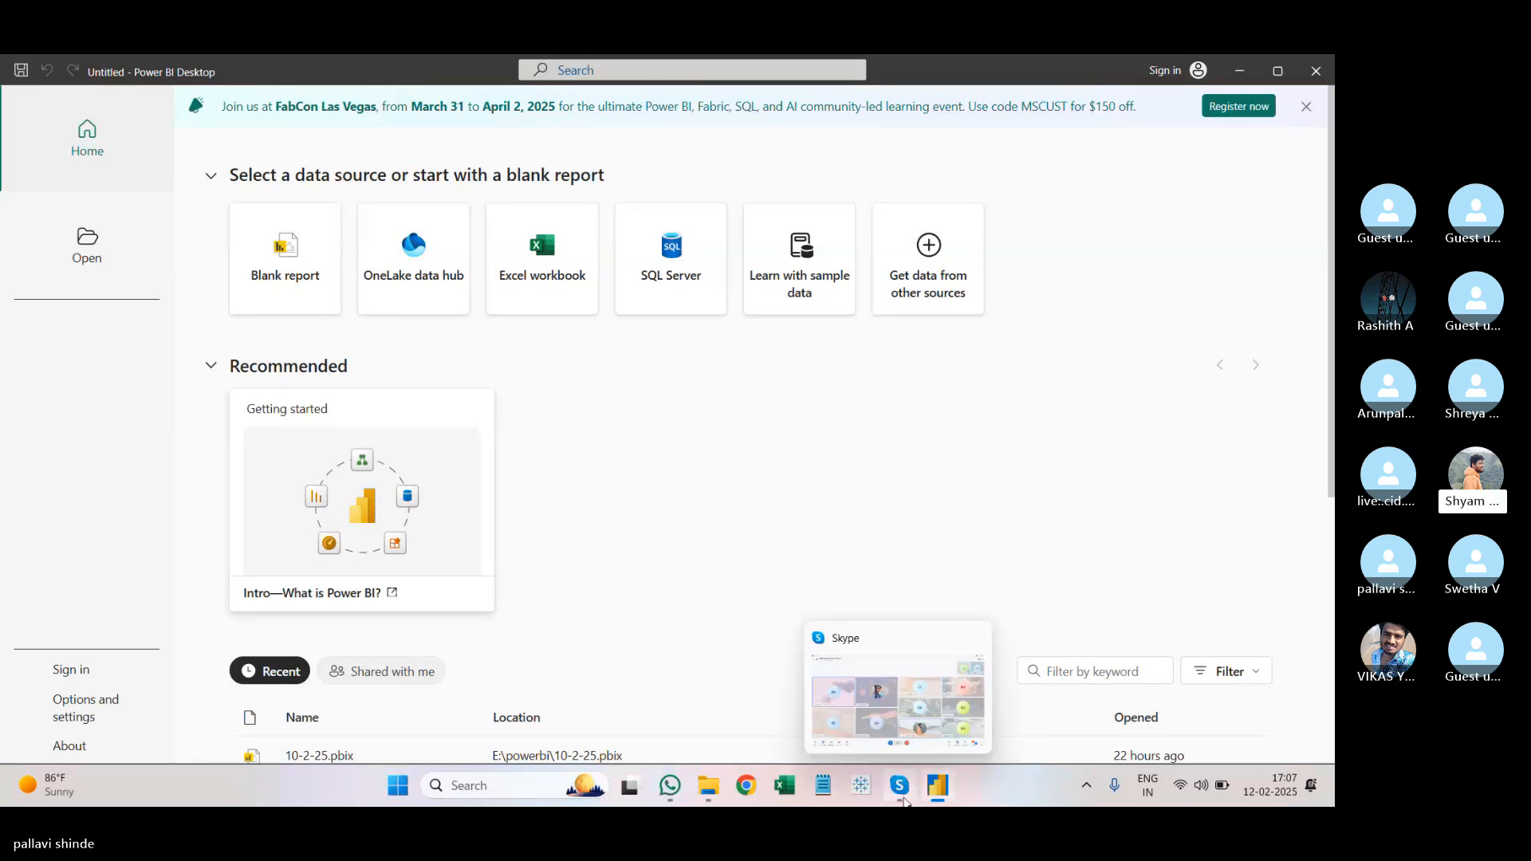
# Step: Switch to the Skype call and mute the microphone
pyautogui.click(911, 795)
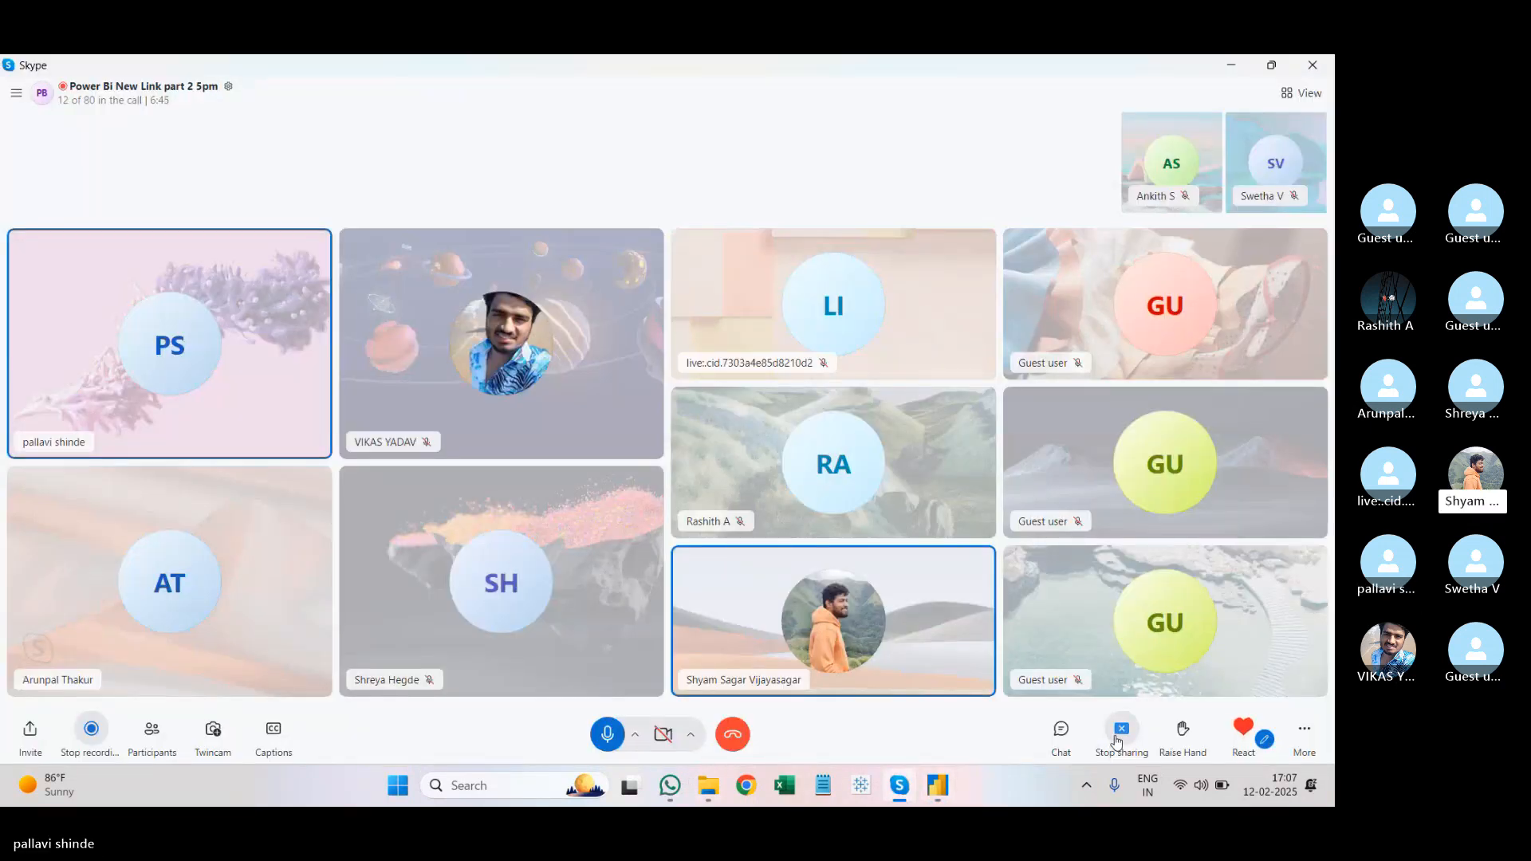
pyautogui.click(609, 735)
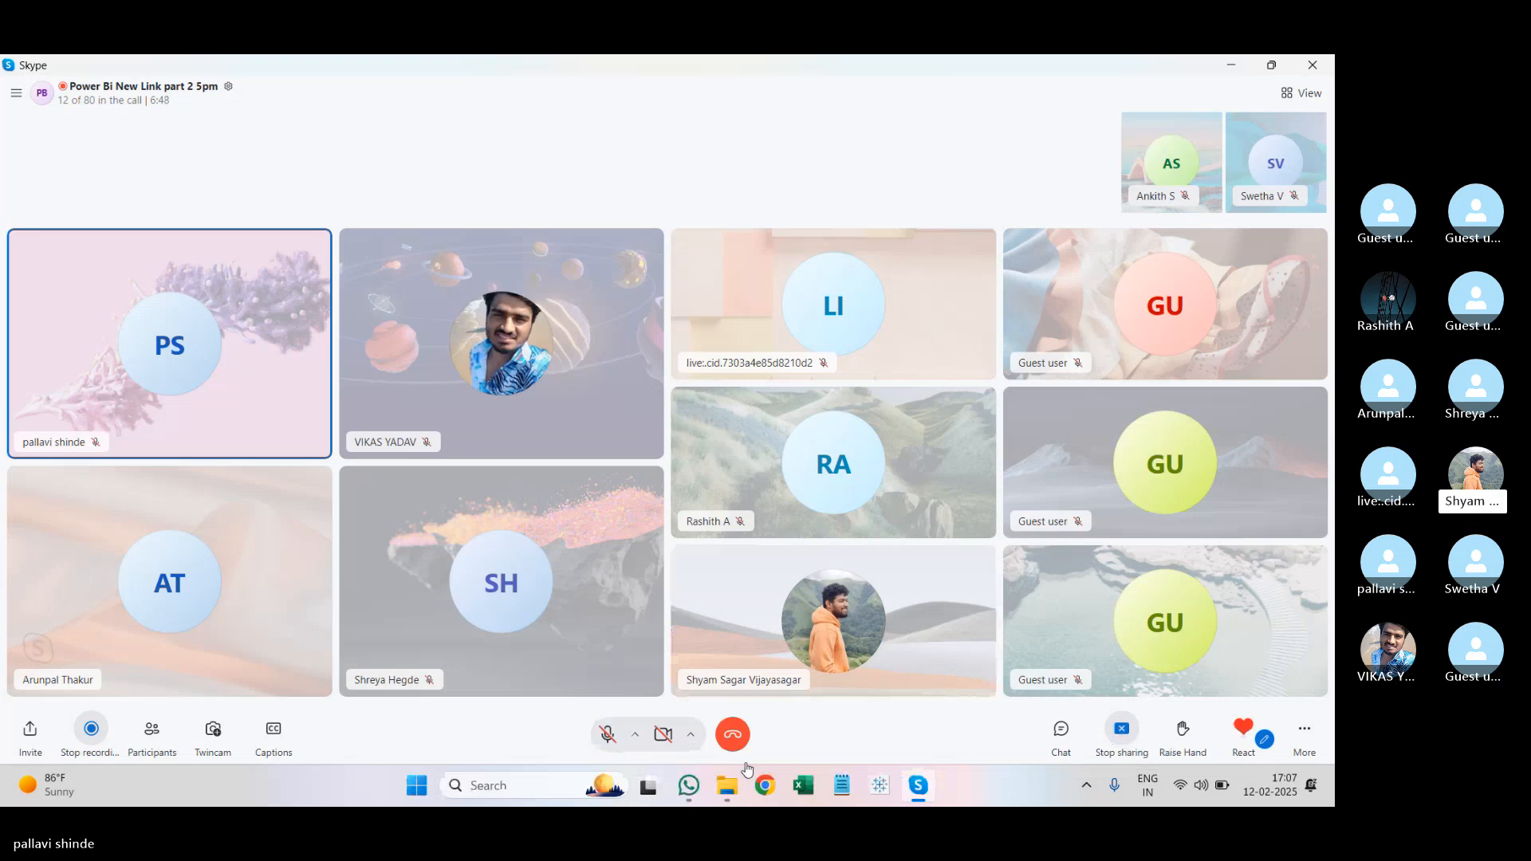
# Step: Launch Power BI Desktop and start a blank report
pyautogui.click(531, 787)
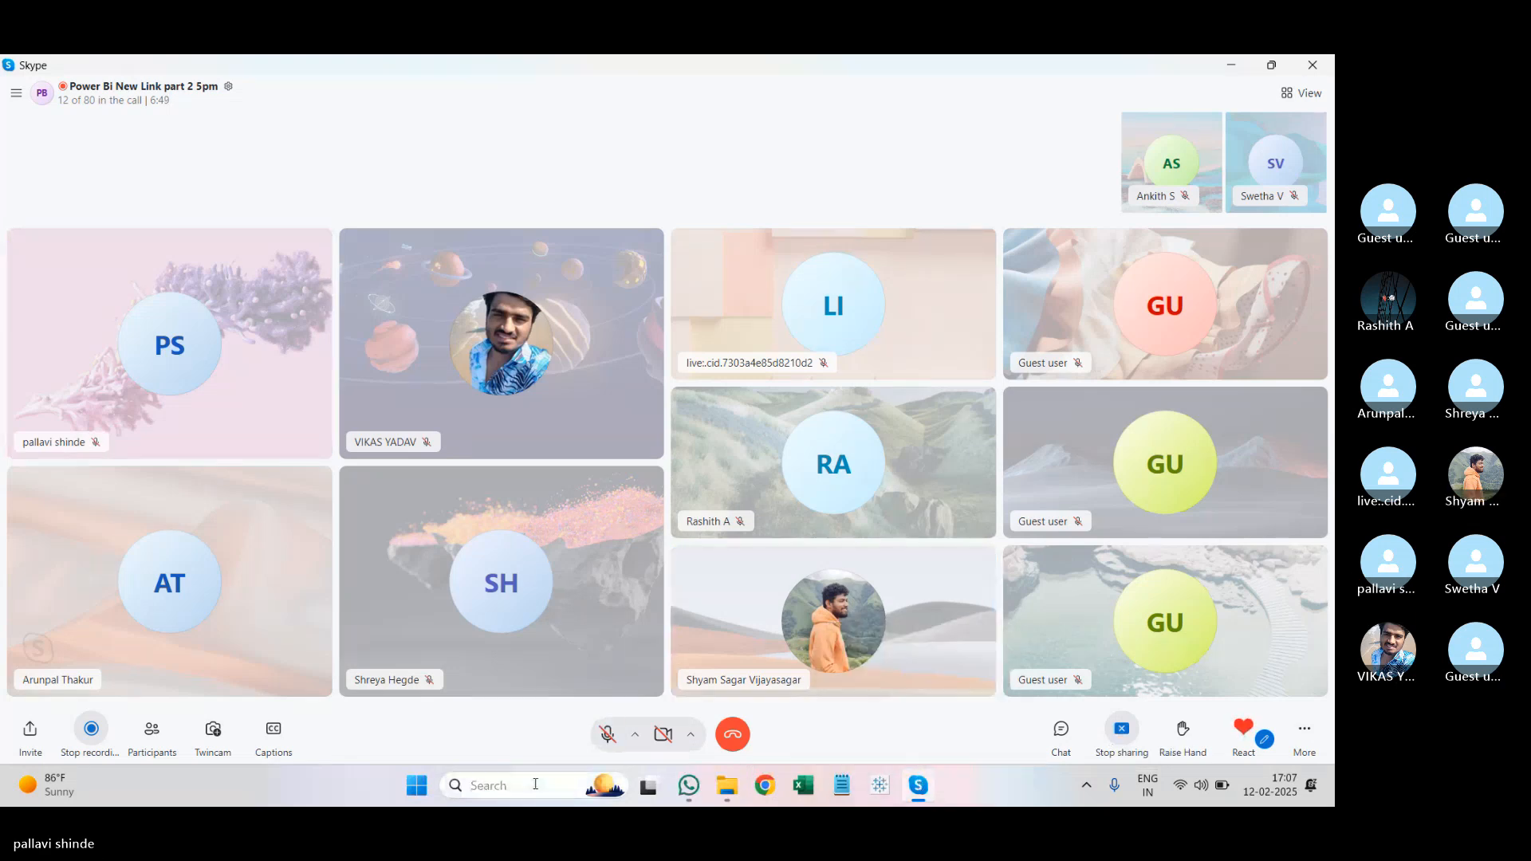
pyautogui.write('po')
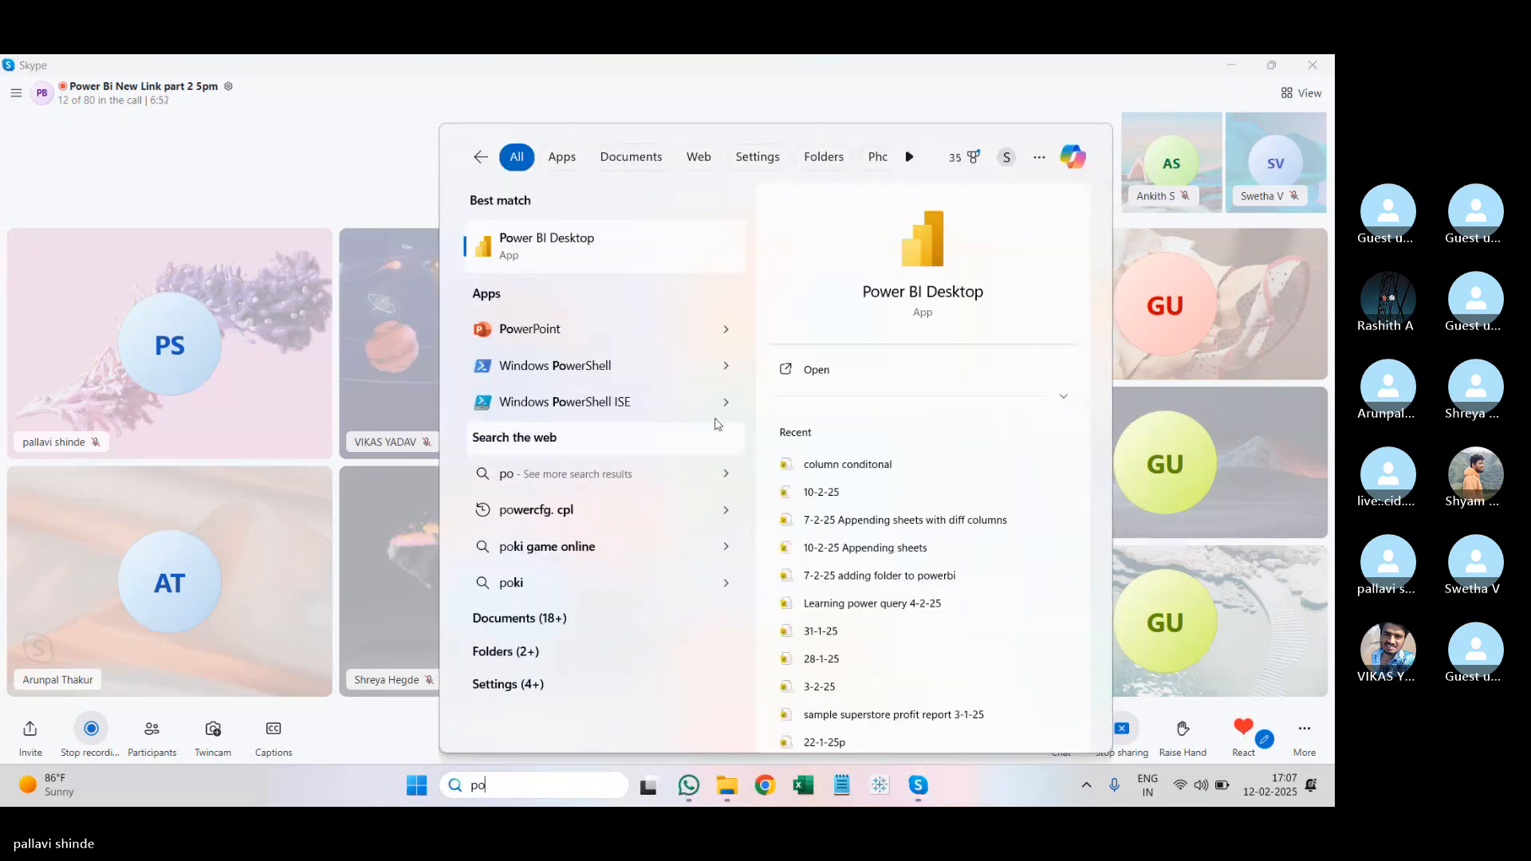
pyautogui.click(800, 372)
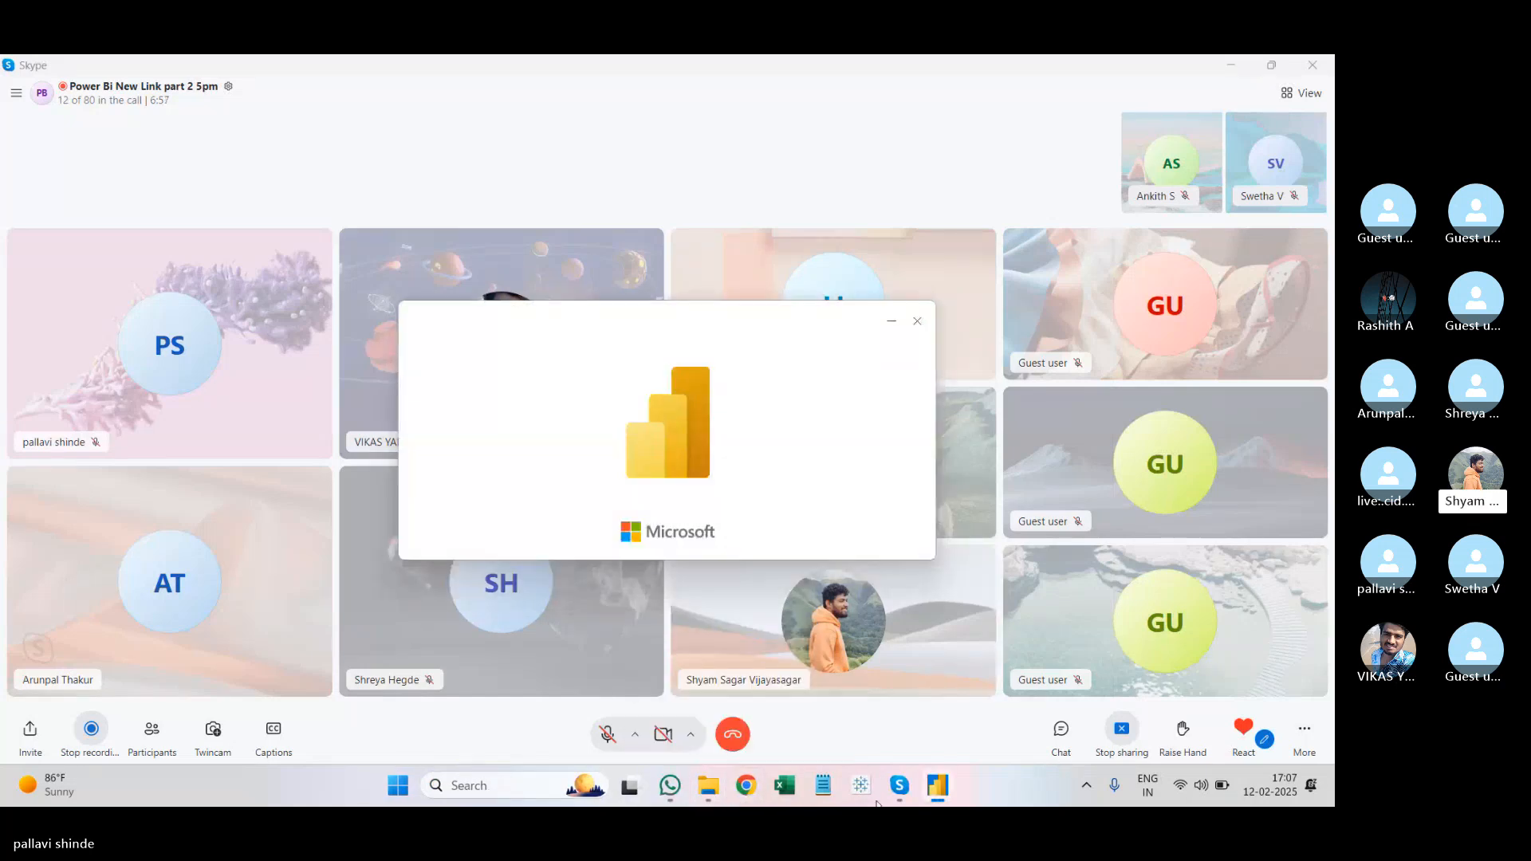
pyautogui.moveTo(937, 788)
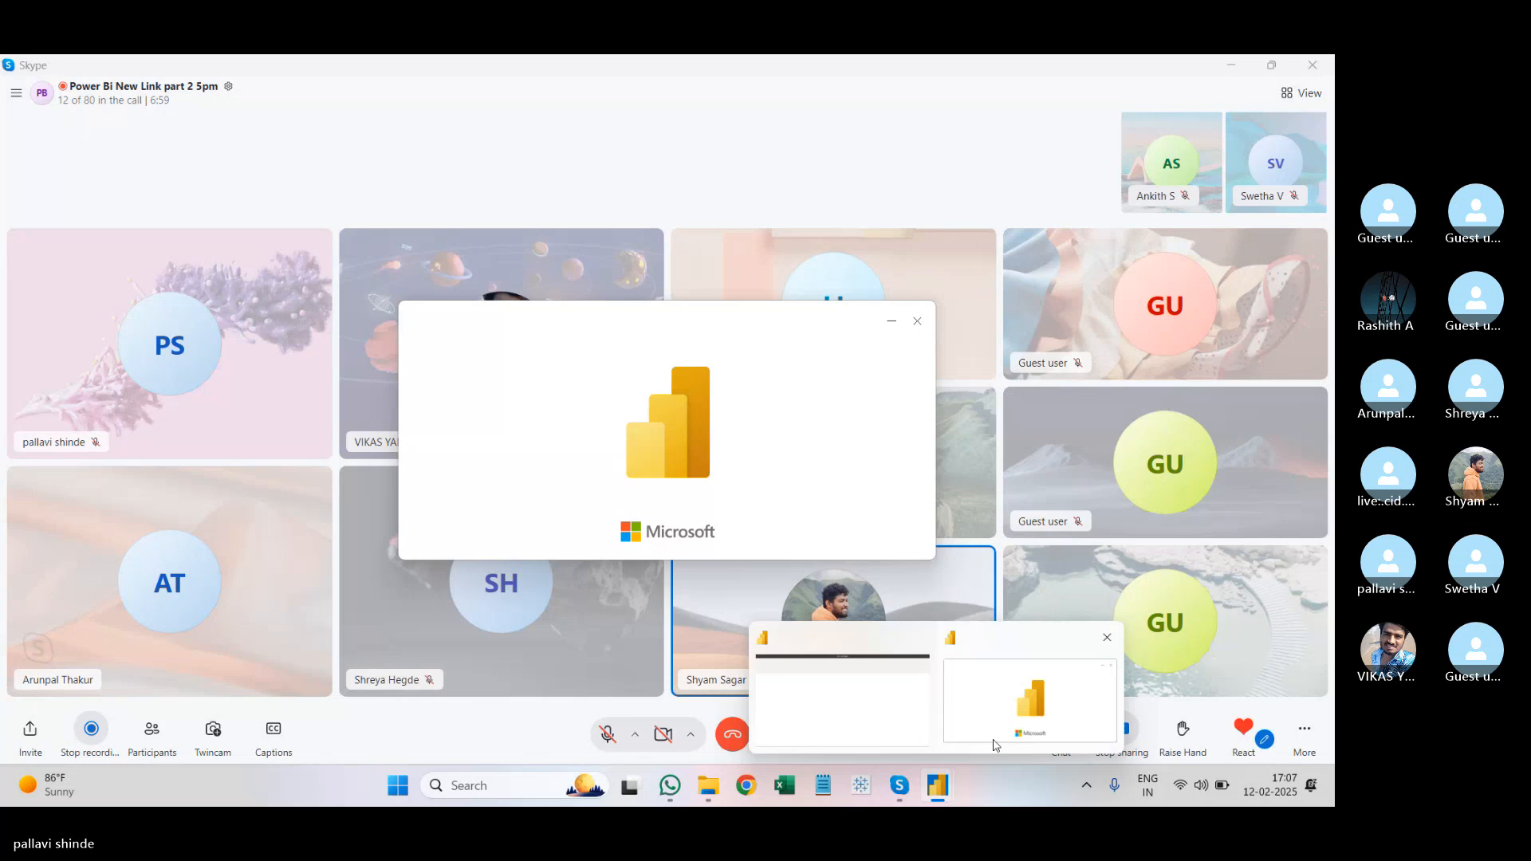
pyautogui.moveTo(995, 744)
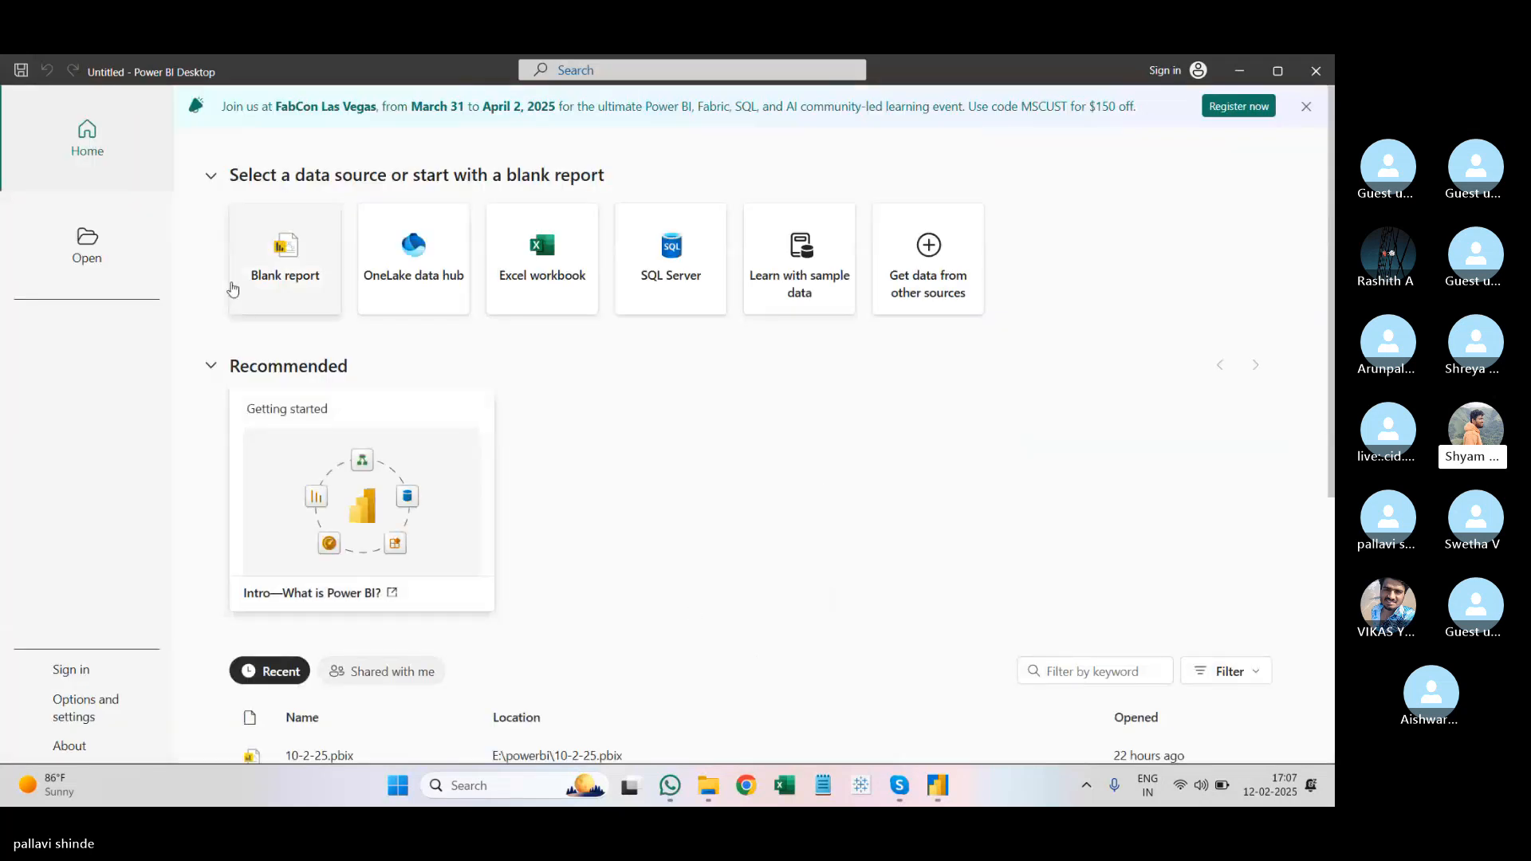
pyautogui.click(232, 289)
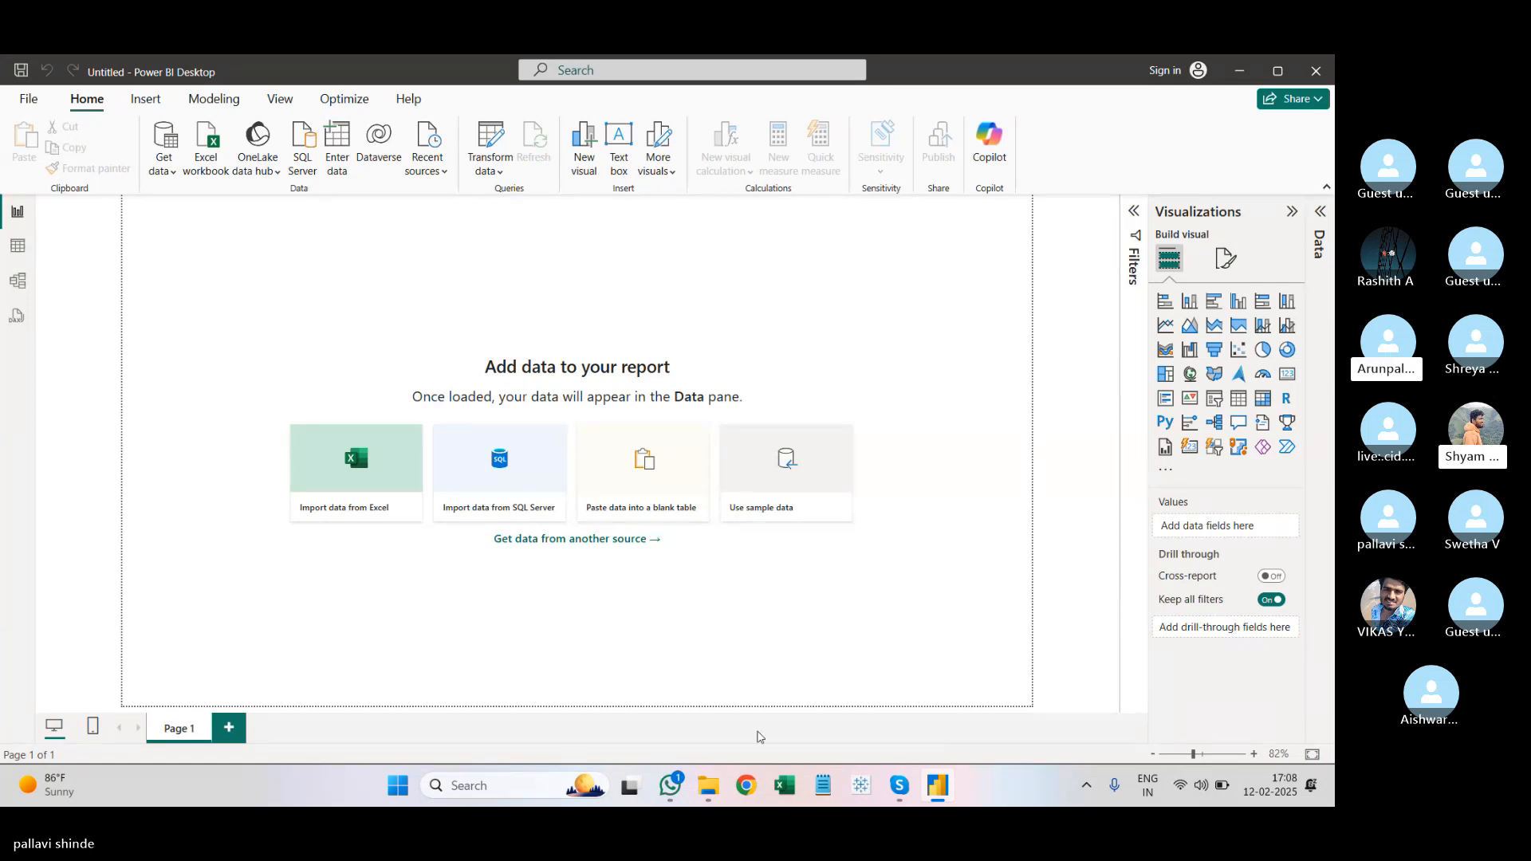
# Step: Switch to WhatsApp and save the shared Column from Example workbook to the powerbi folder on drive E
pyautogui.click(669, 785)
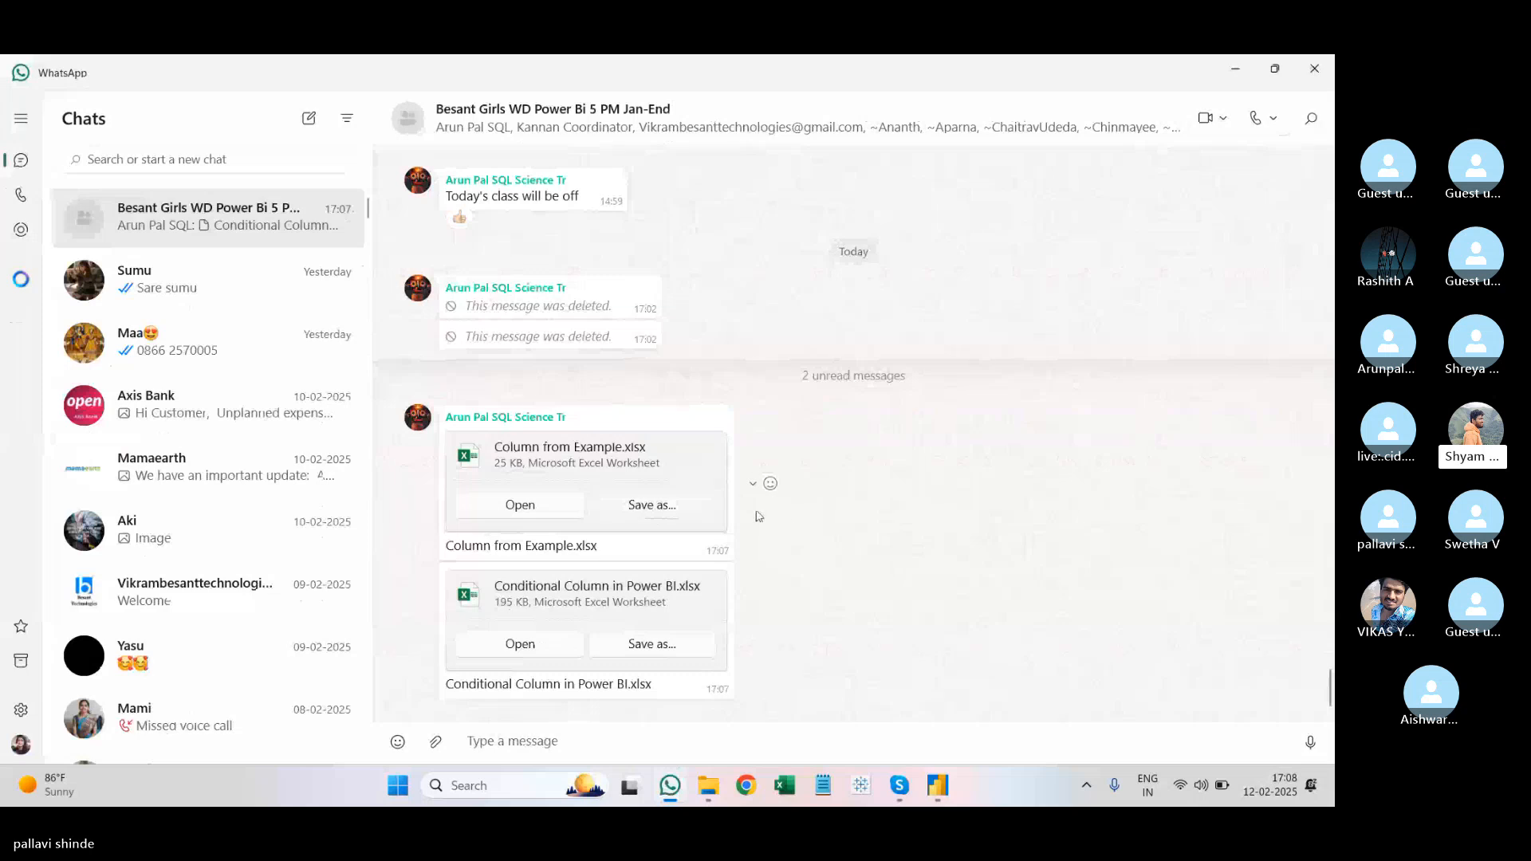
pyautogui.click(941, 788)
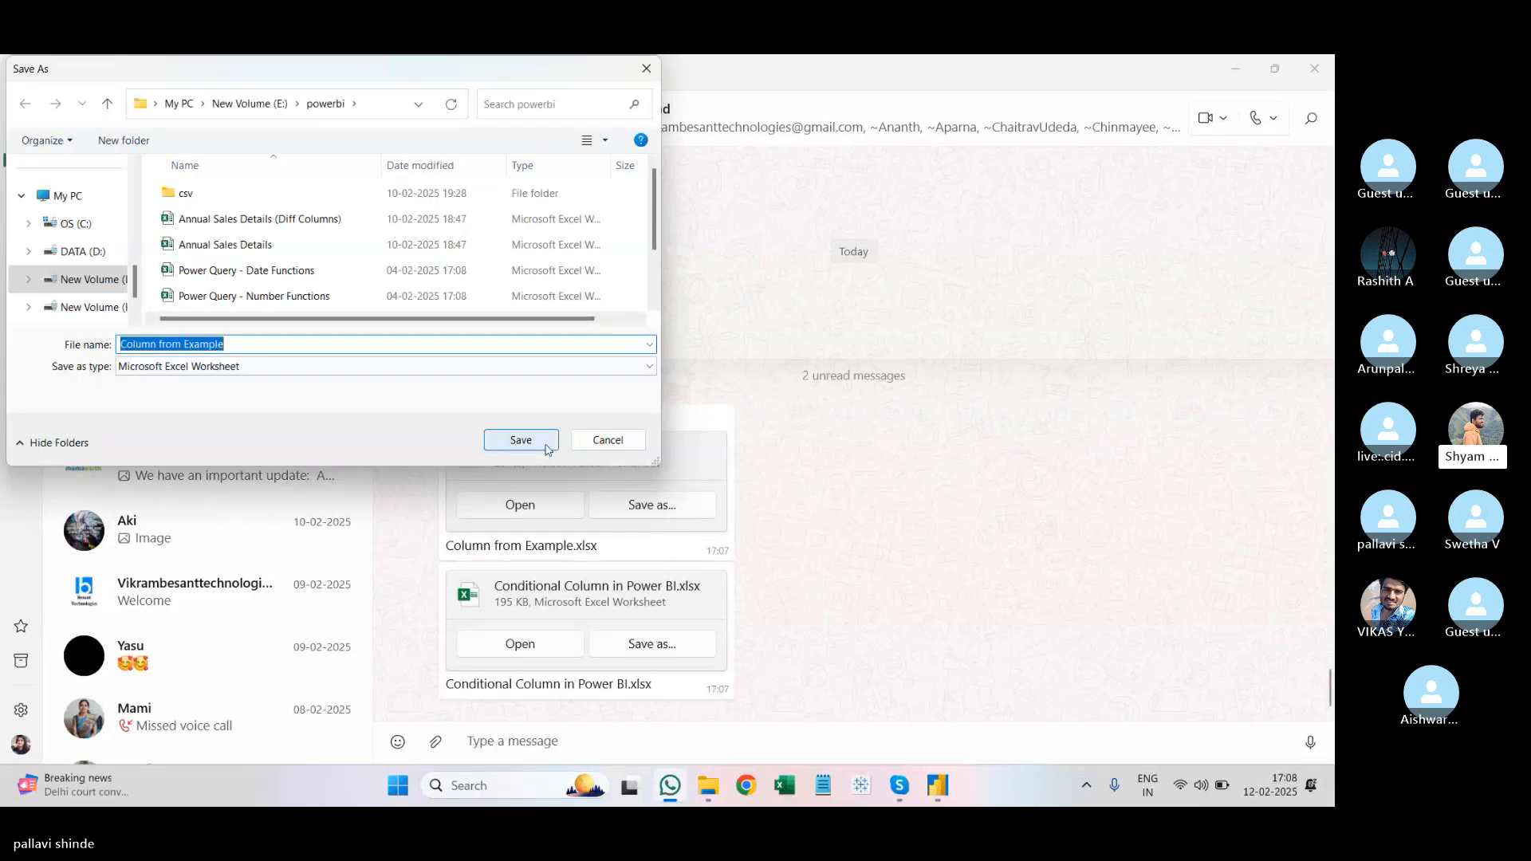
pyautogui.click(536, 441)
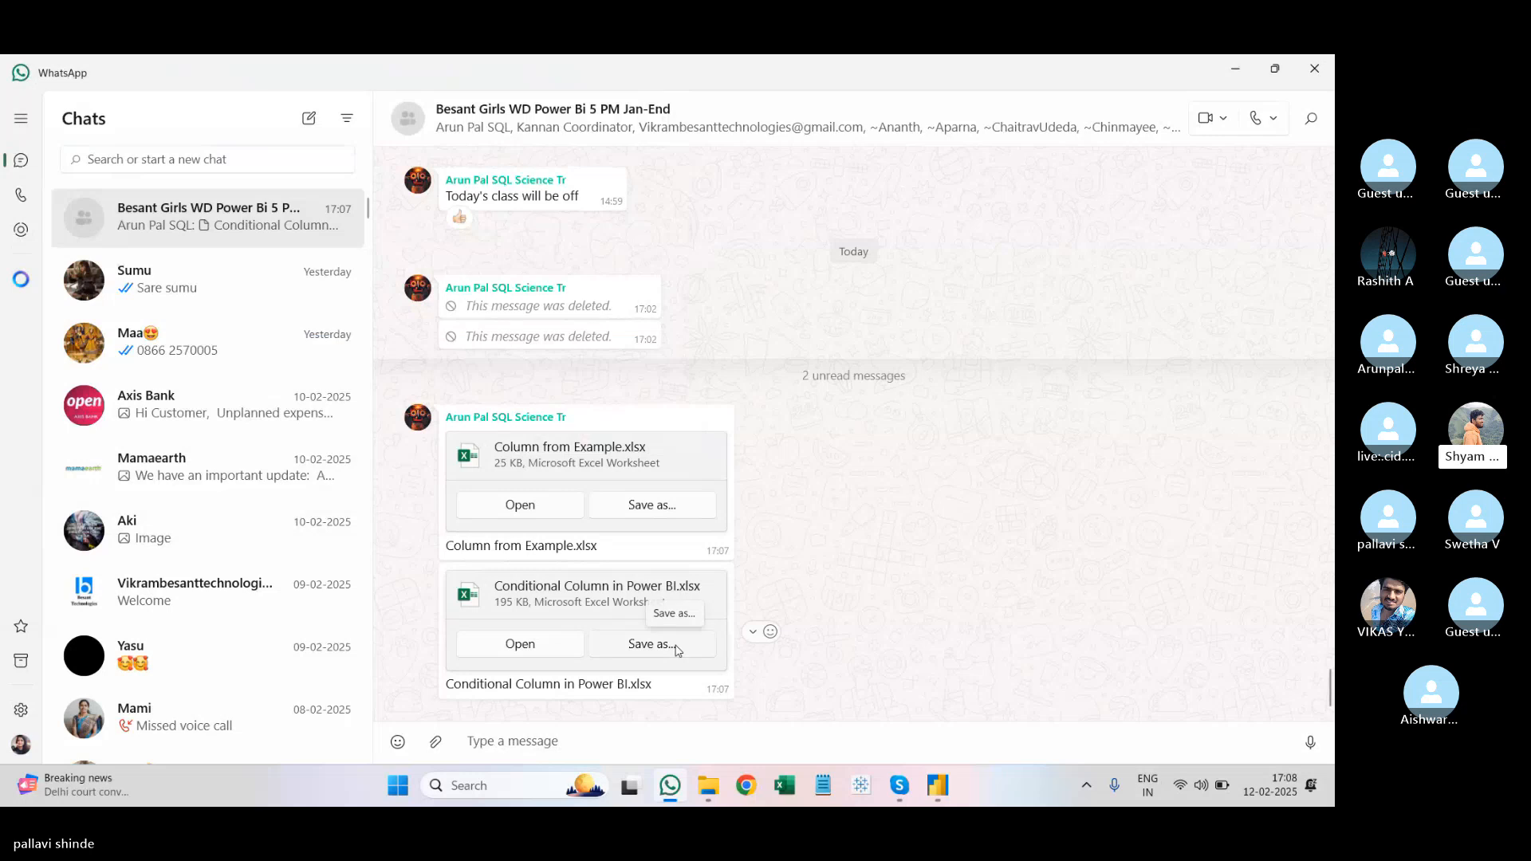
# Step: Save the shared Conditional Column in Power BI workbook to the powerbi folder on drive E and check that folder in File Explorer
pyautogui.click(658, 644)
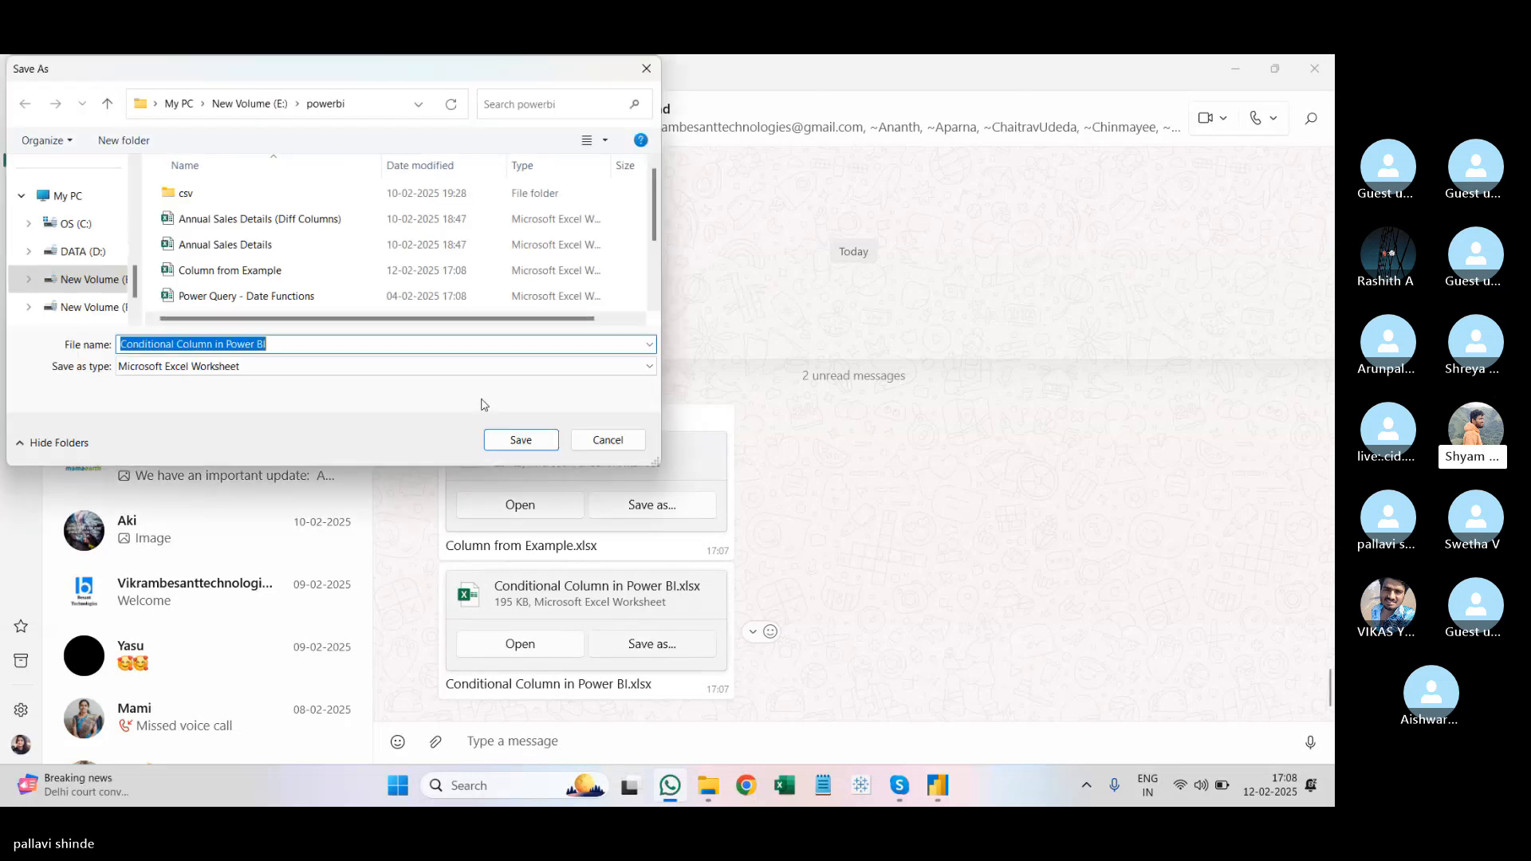
pyautogui.click(533, 446)
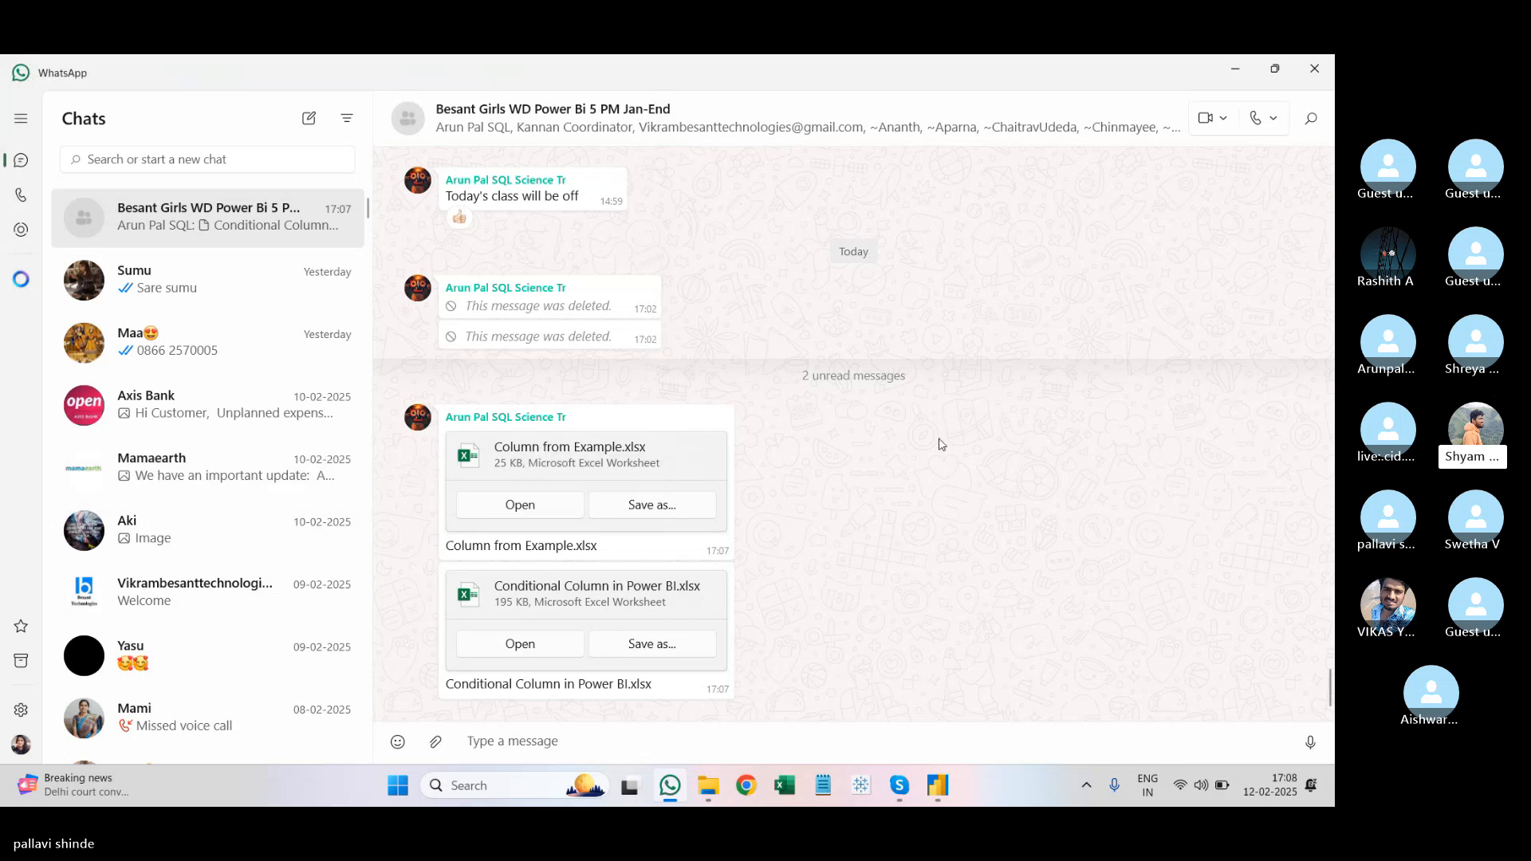
pyautogui.click(708, 785)
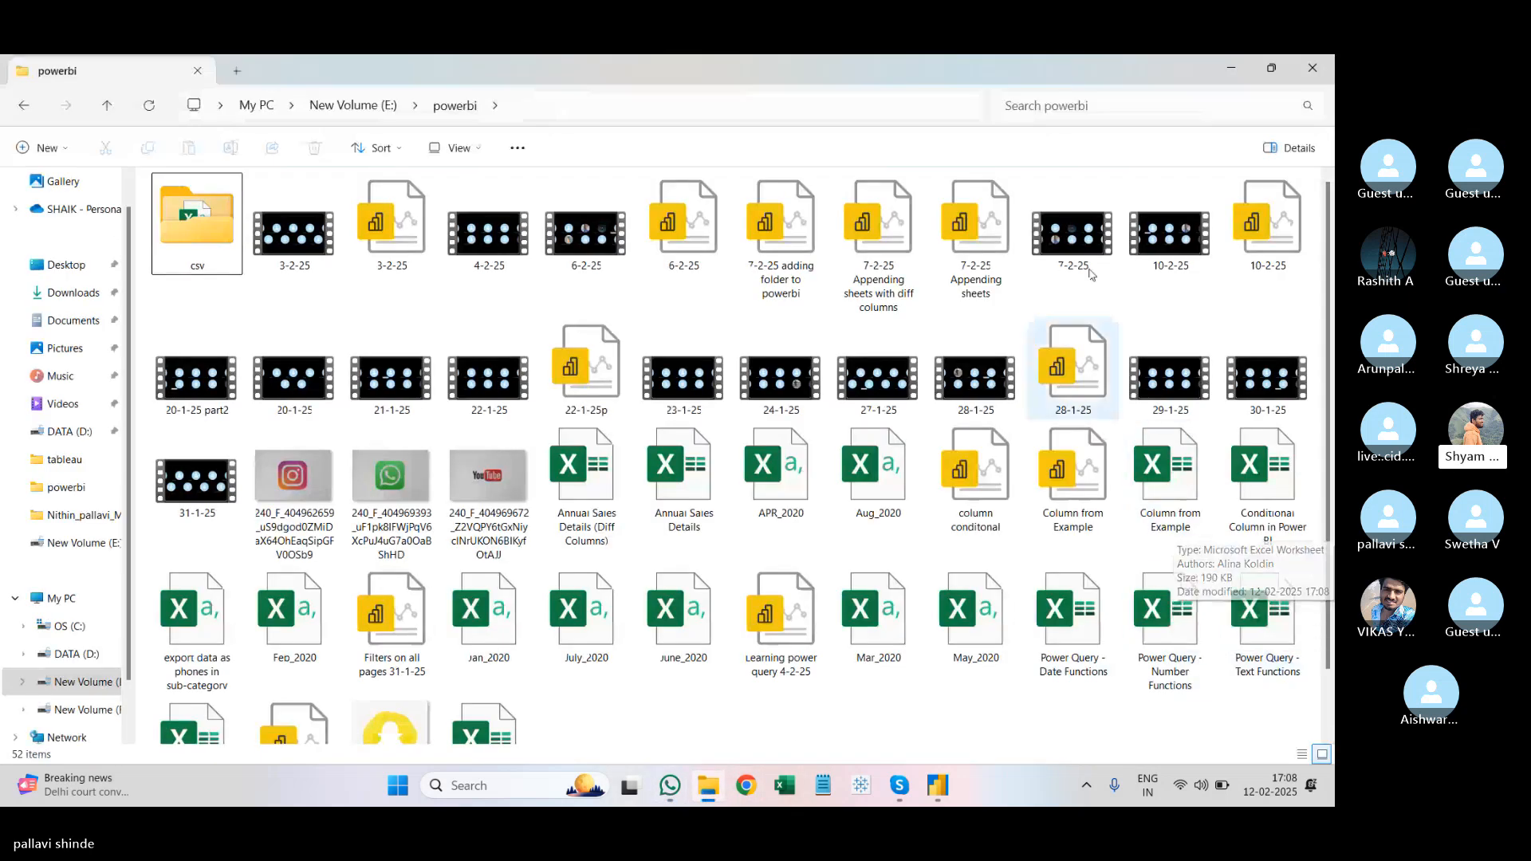
pyautogui.click(1231, 67)
pyautogui.click(1234, 65)
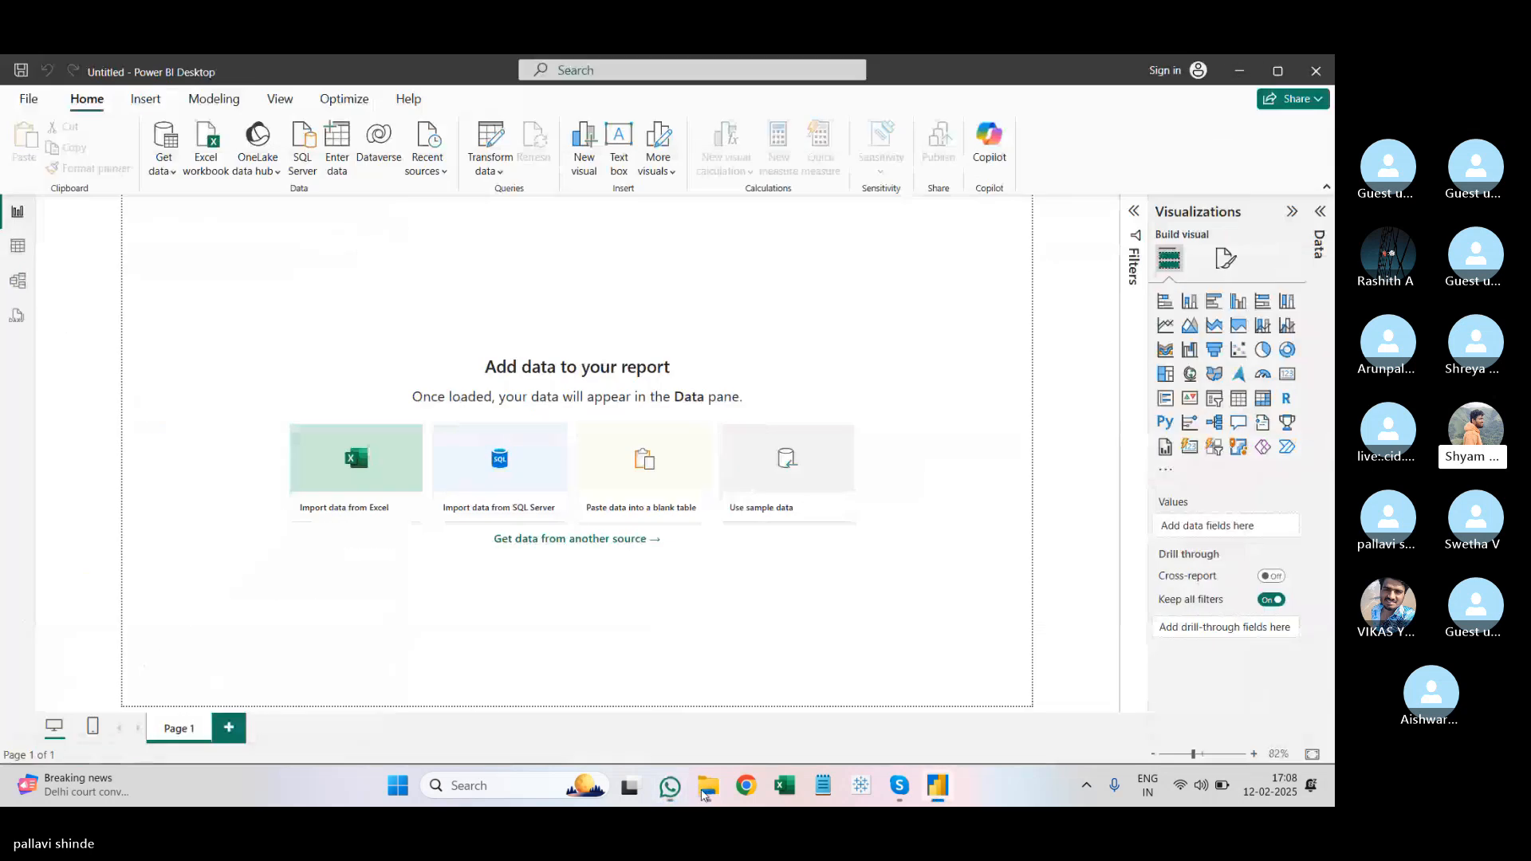
# Step: Switch to the Skype call, unmute the microphone and return to the blank report in Power BI Desktop
pyautogui.click(899, 789)
pyautogui.click(610, 742)
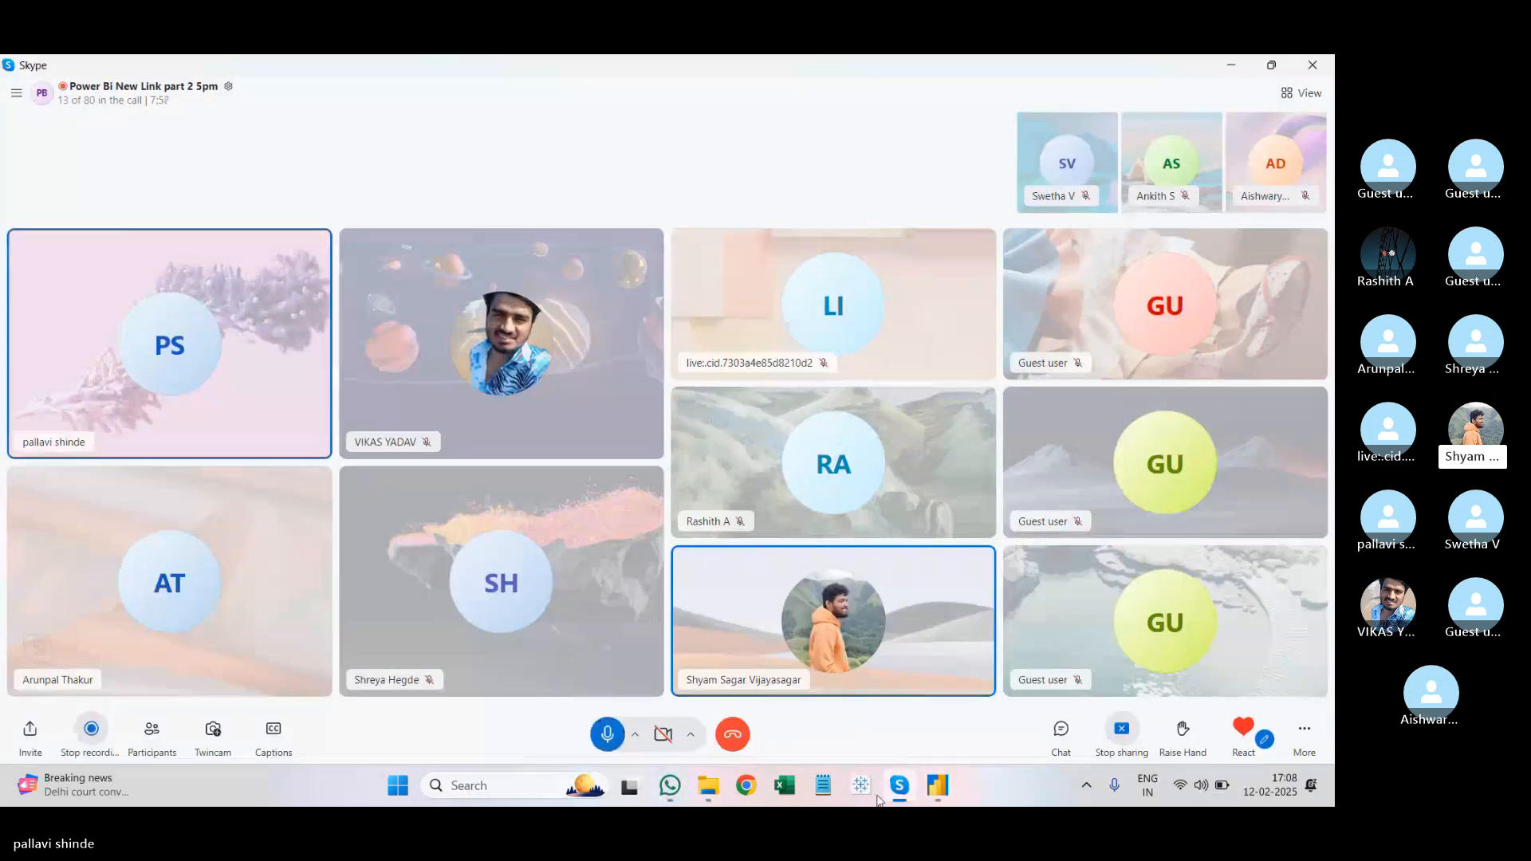
pyautogui.click(937, 789)
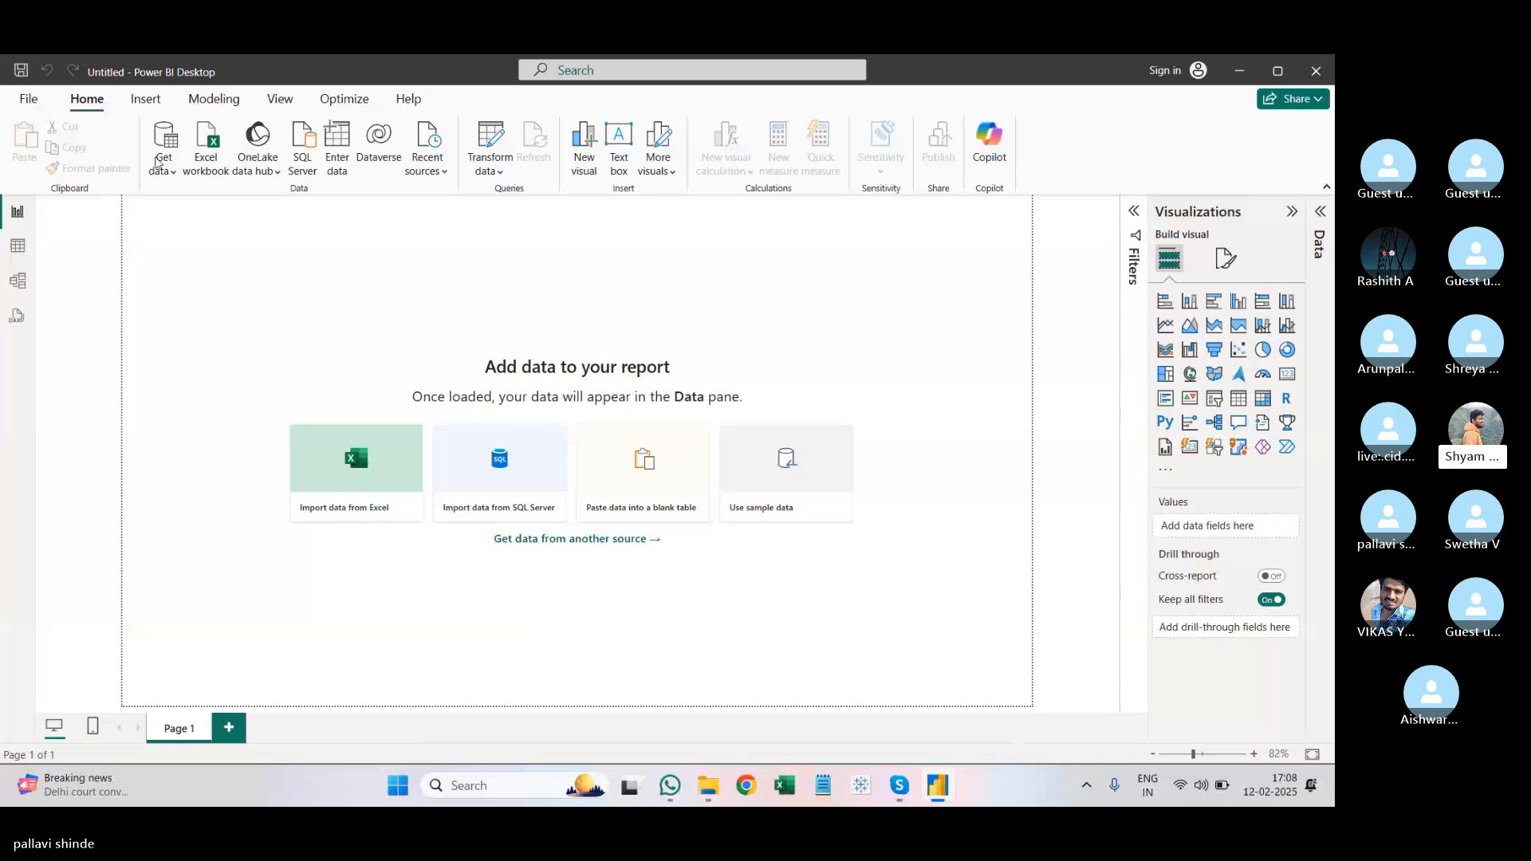
# Step: Connect to the Excel workbook Column from Example in the powerbi folder as a data source
pyautogui.click(165, 163)
pyautogui.click(218, 228)
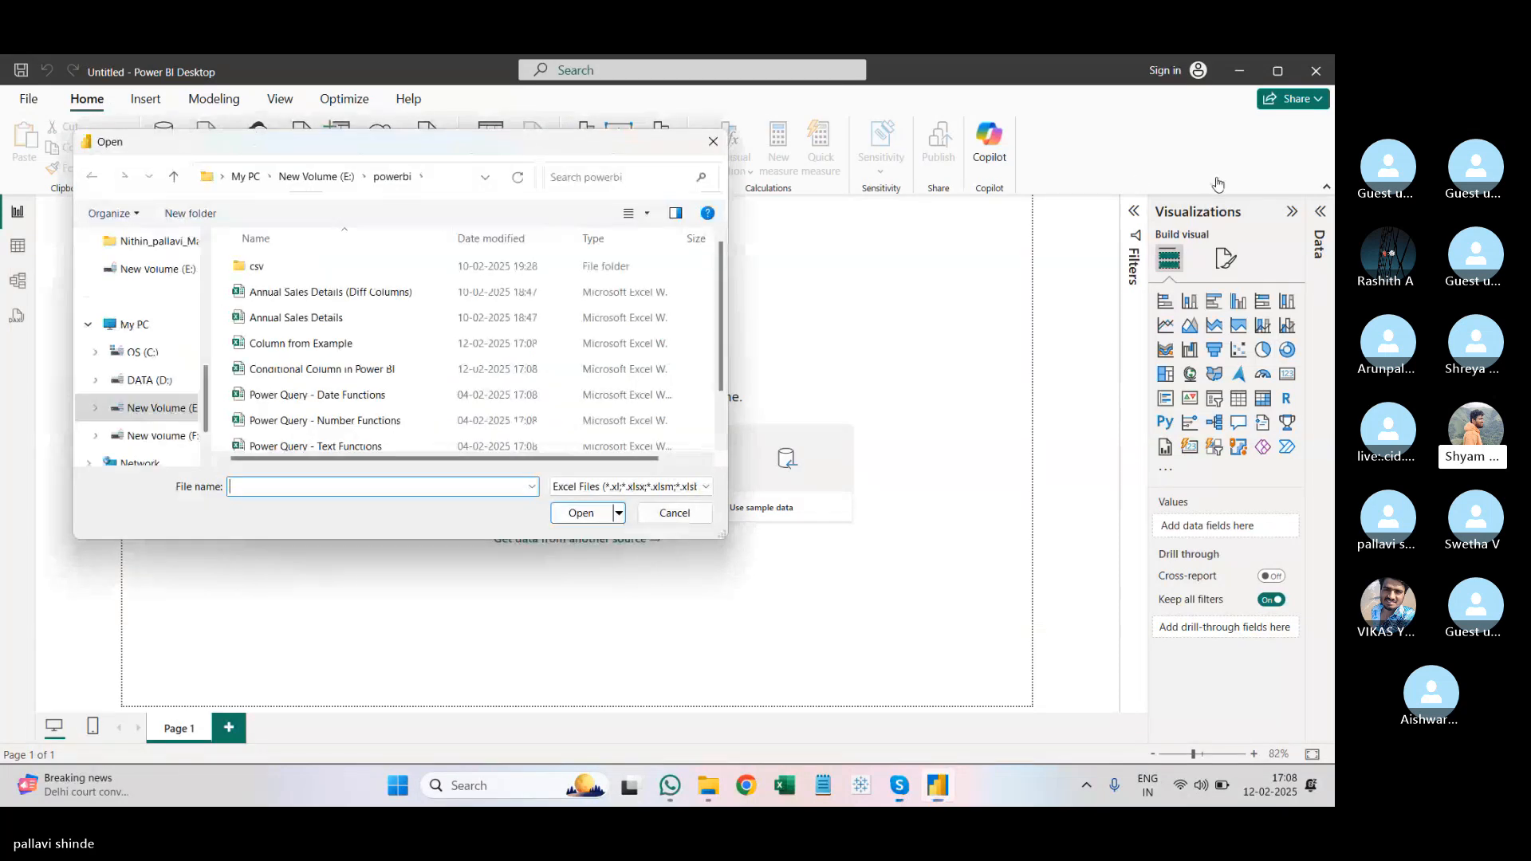
pyautogui.scroll(-1, 481, 326)
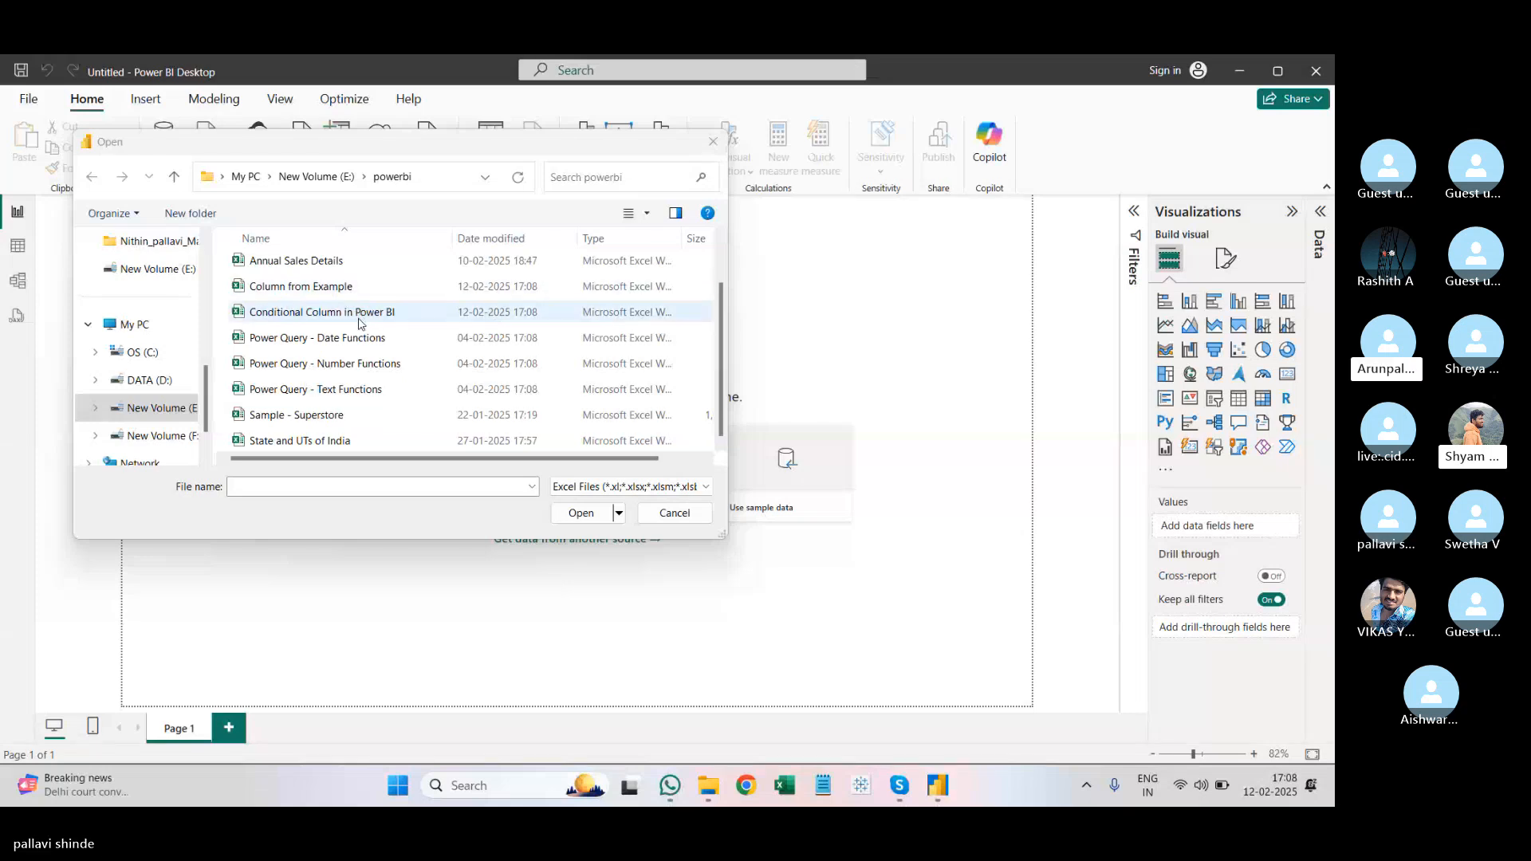
pyautogui.click(351, 288)
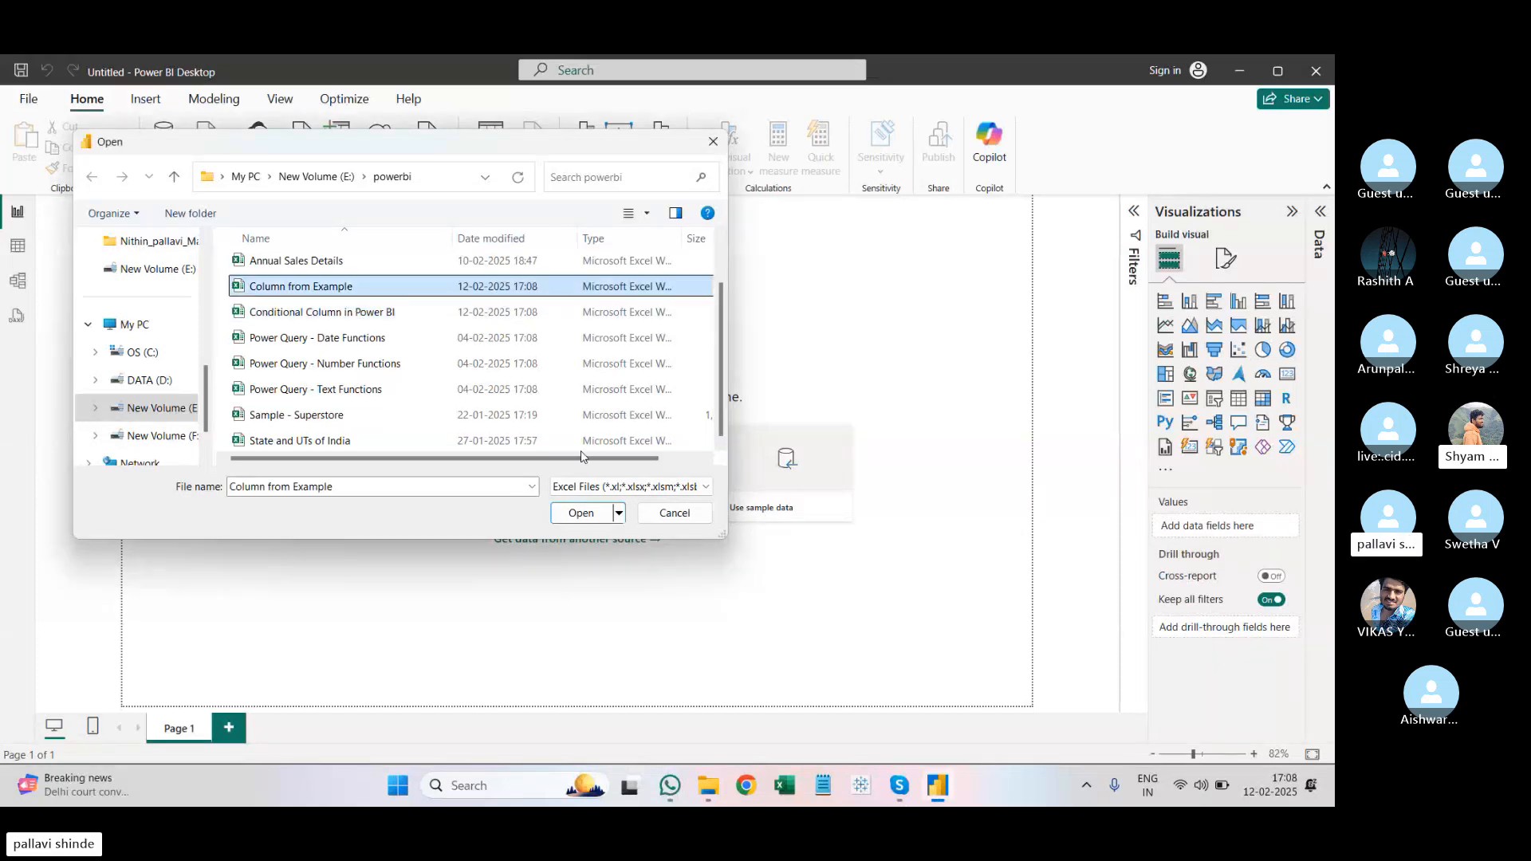
pyautogui.click(581, 512)
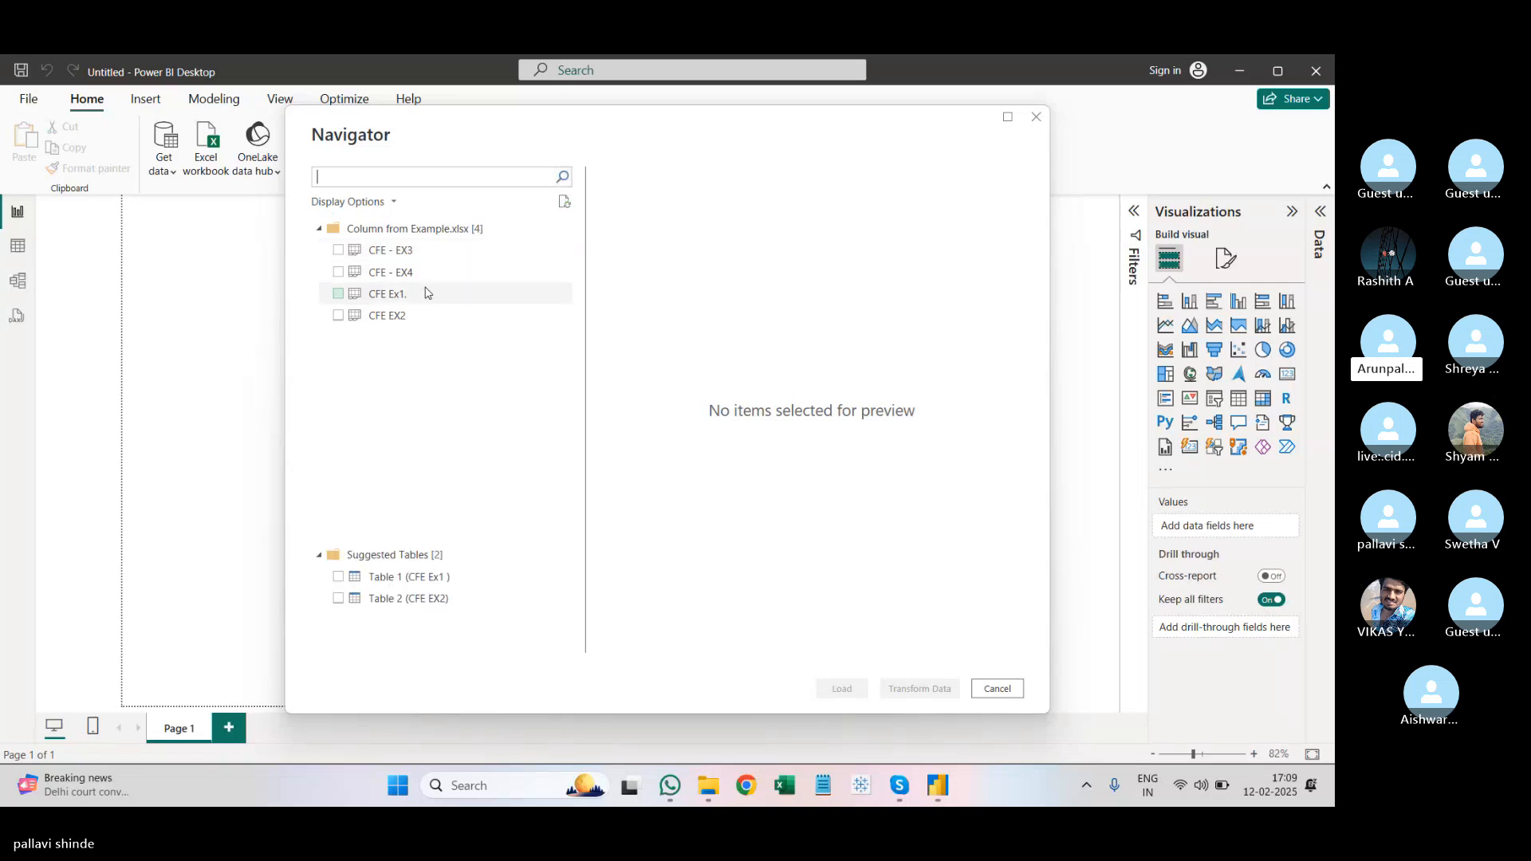
# Step: Select the sheets CFE - EX3, CFE - EX4, CFE Ex1. and CFE EX2 and open them in Power Query Editor for transformation
pyautogui.click(337, 250)
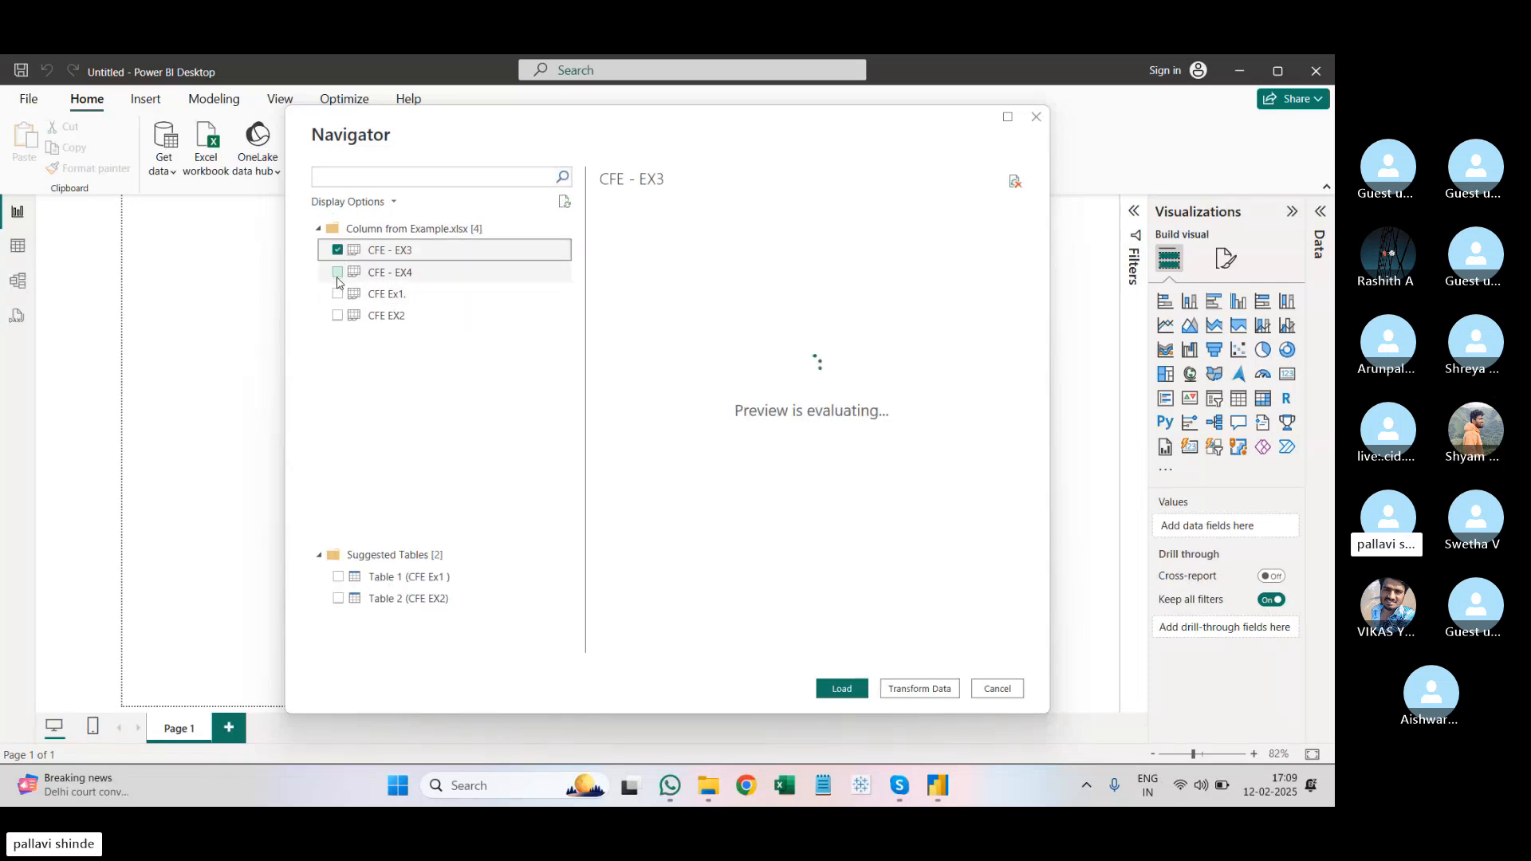
pyautogui.click(338, 273)
pyautogui.click(338, 295)
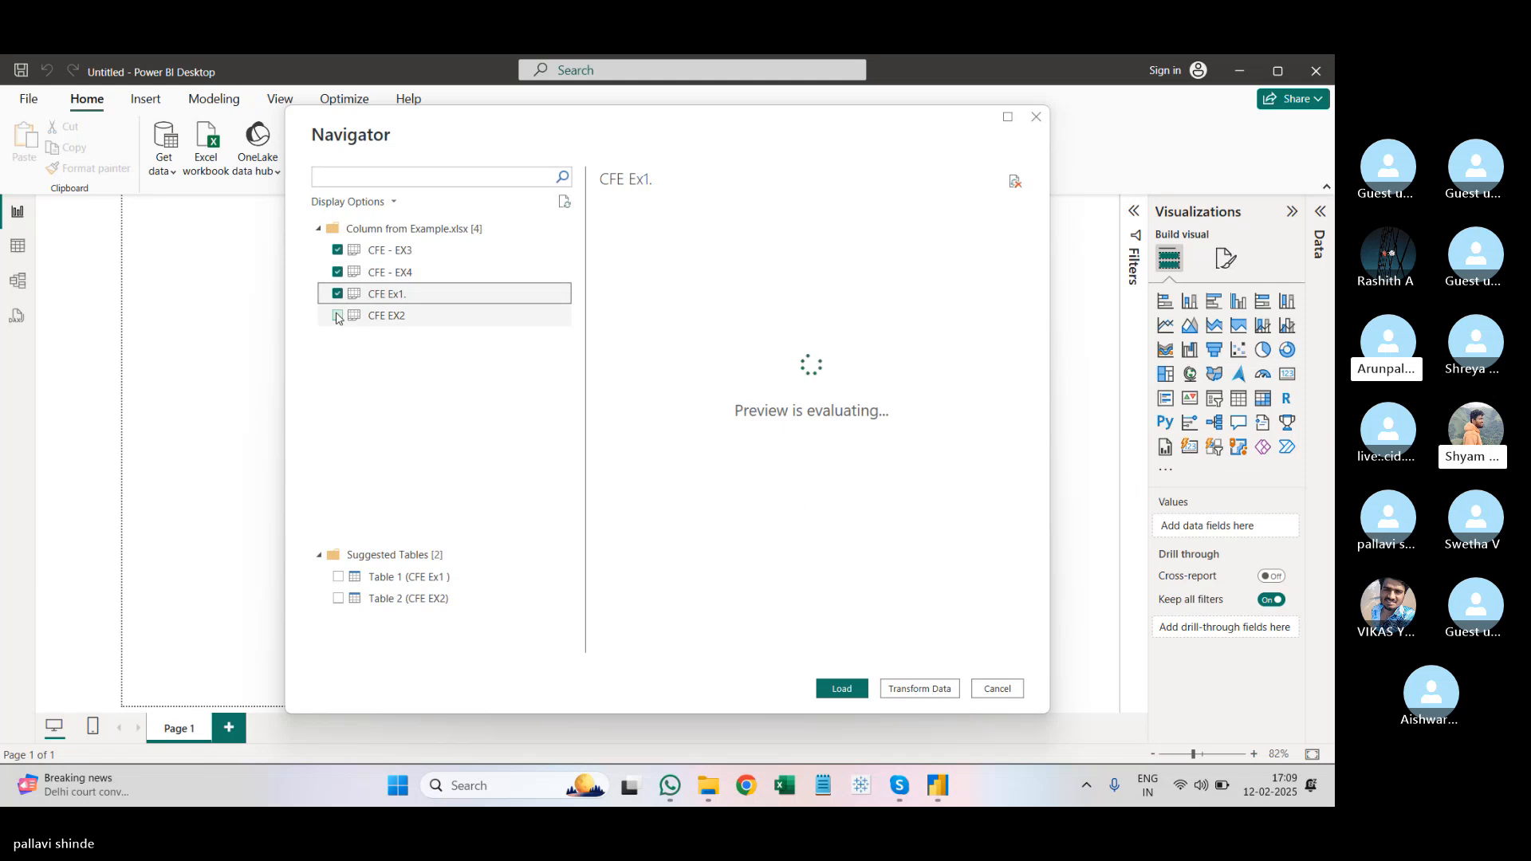
pyautogui.click(339, 316)
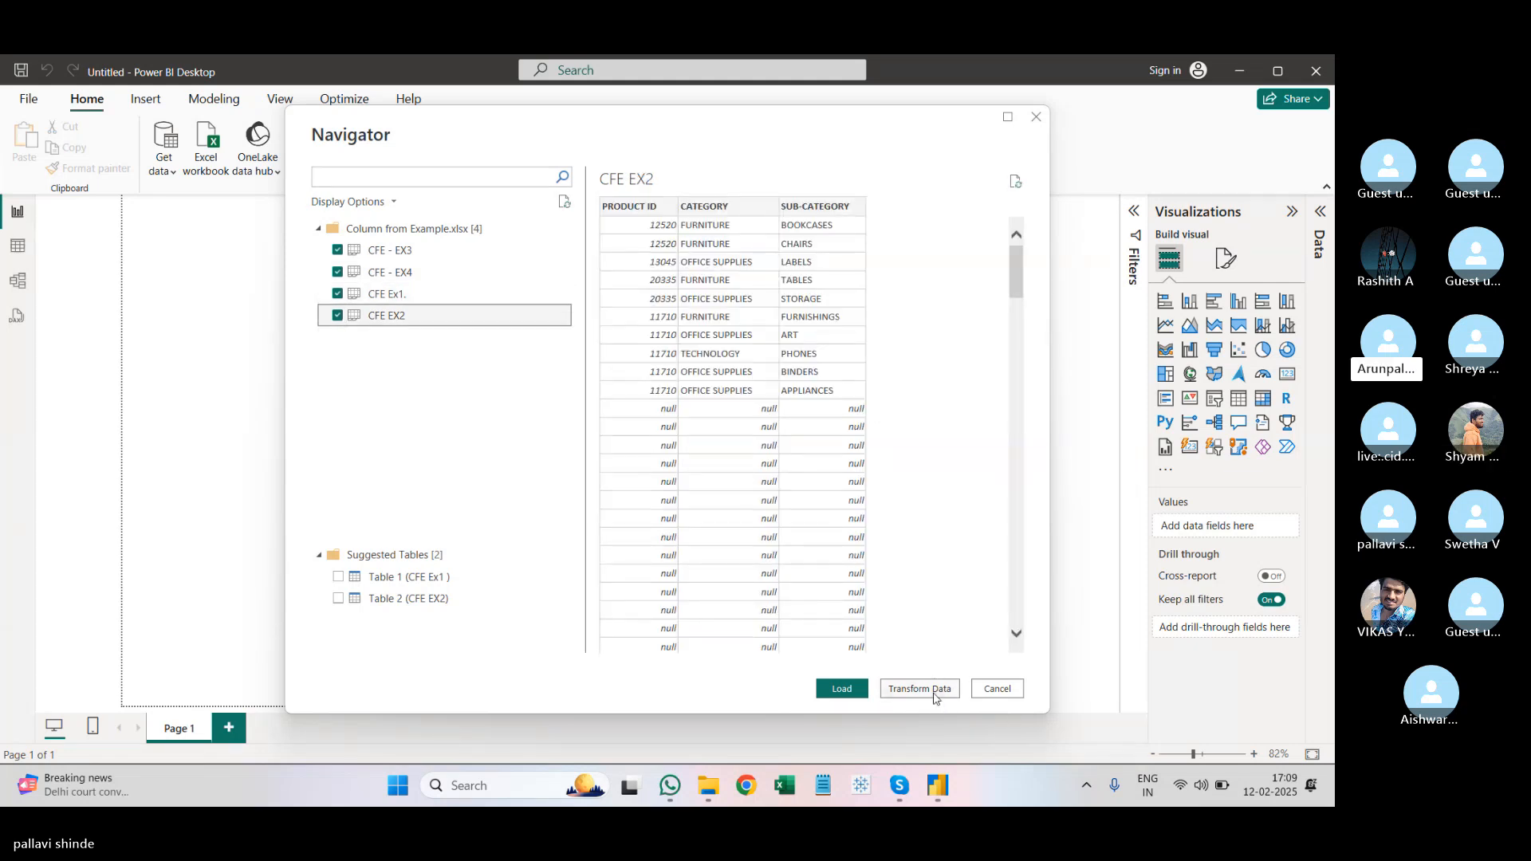
pyautogui.click(933, 694)
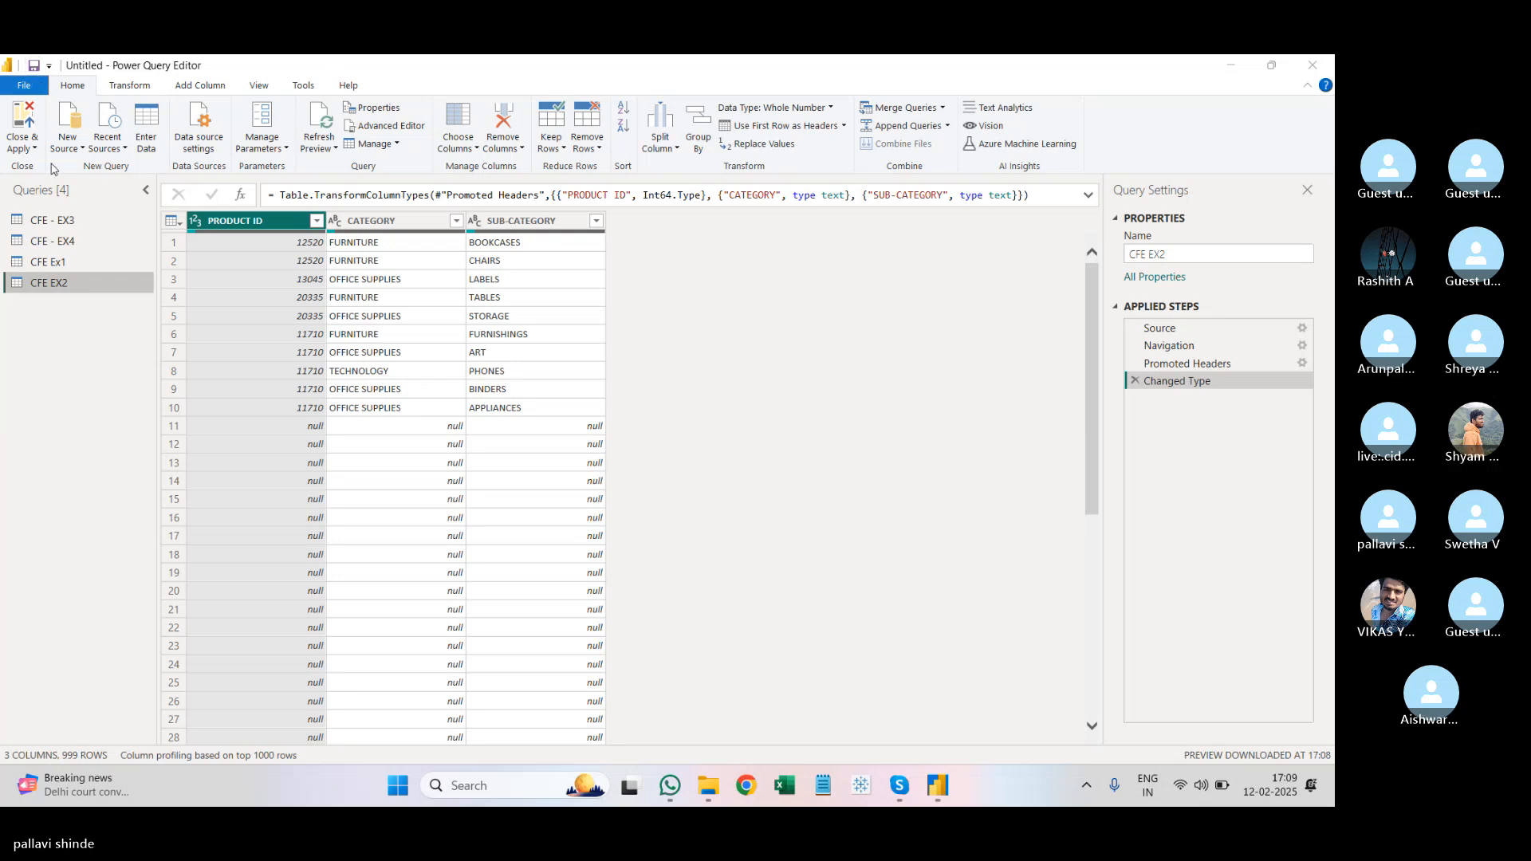
# Step: In the CFE Ex1 query, discard a trial removal of the Months & Year column and remove all other columns instead
pyautogui.click(75, 262)
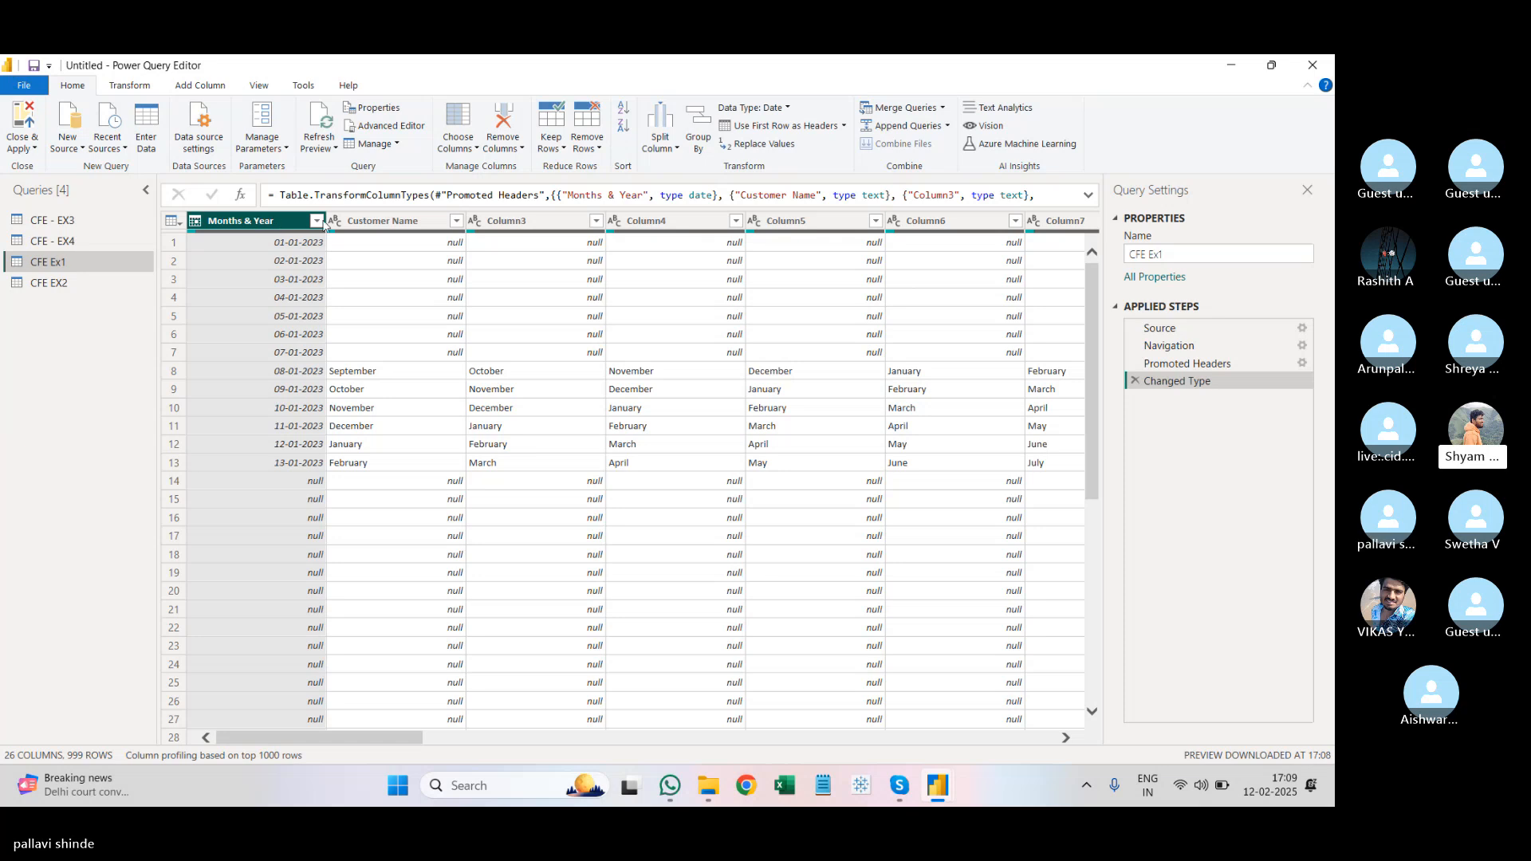
pyautogui.rightClick(279, 224)
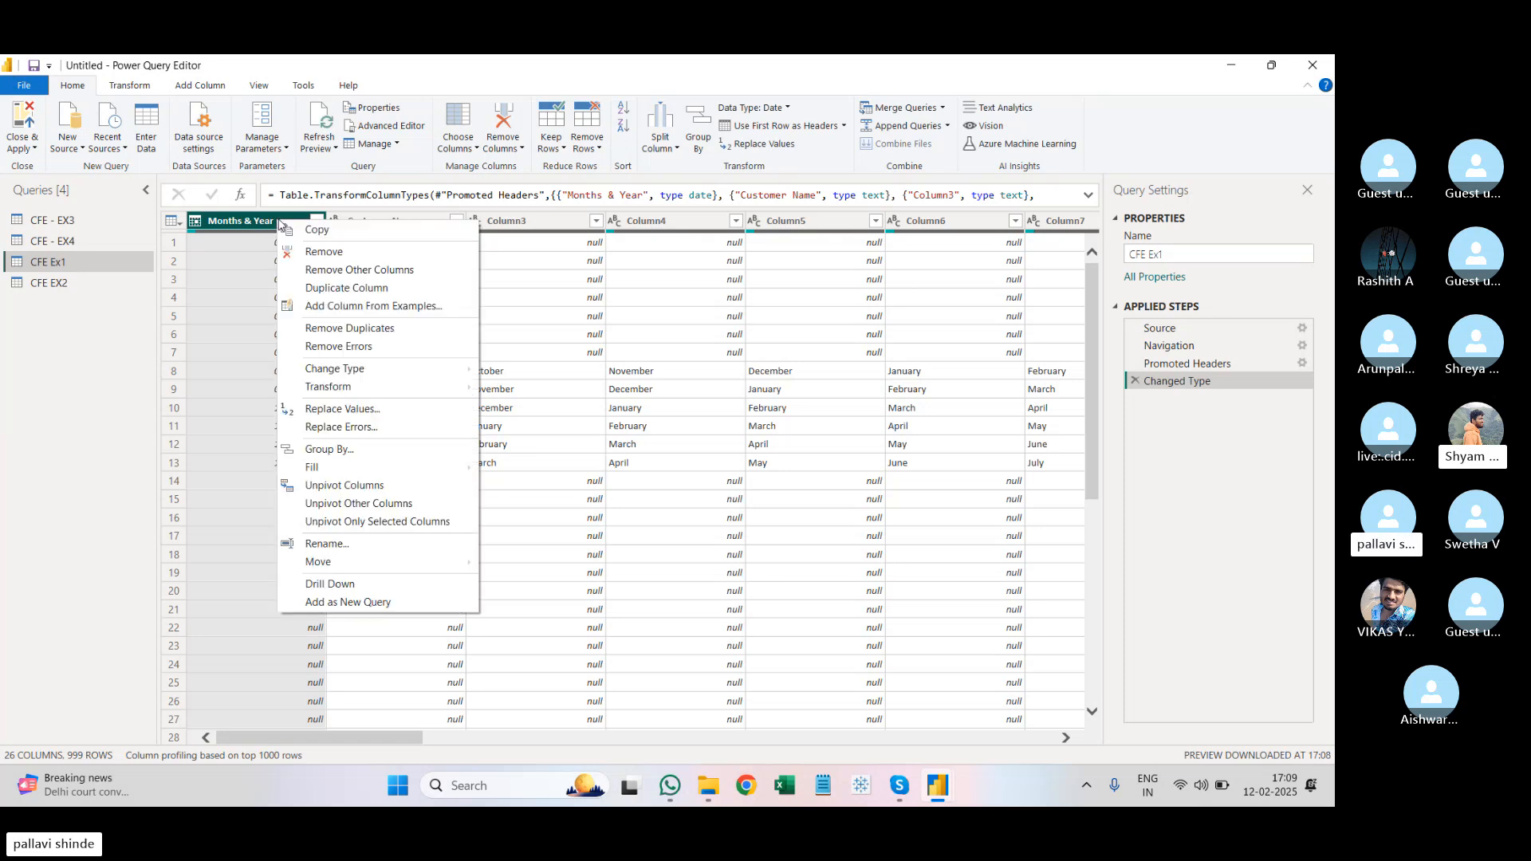
pyautogui.click(318, 253)
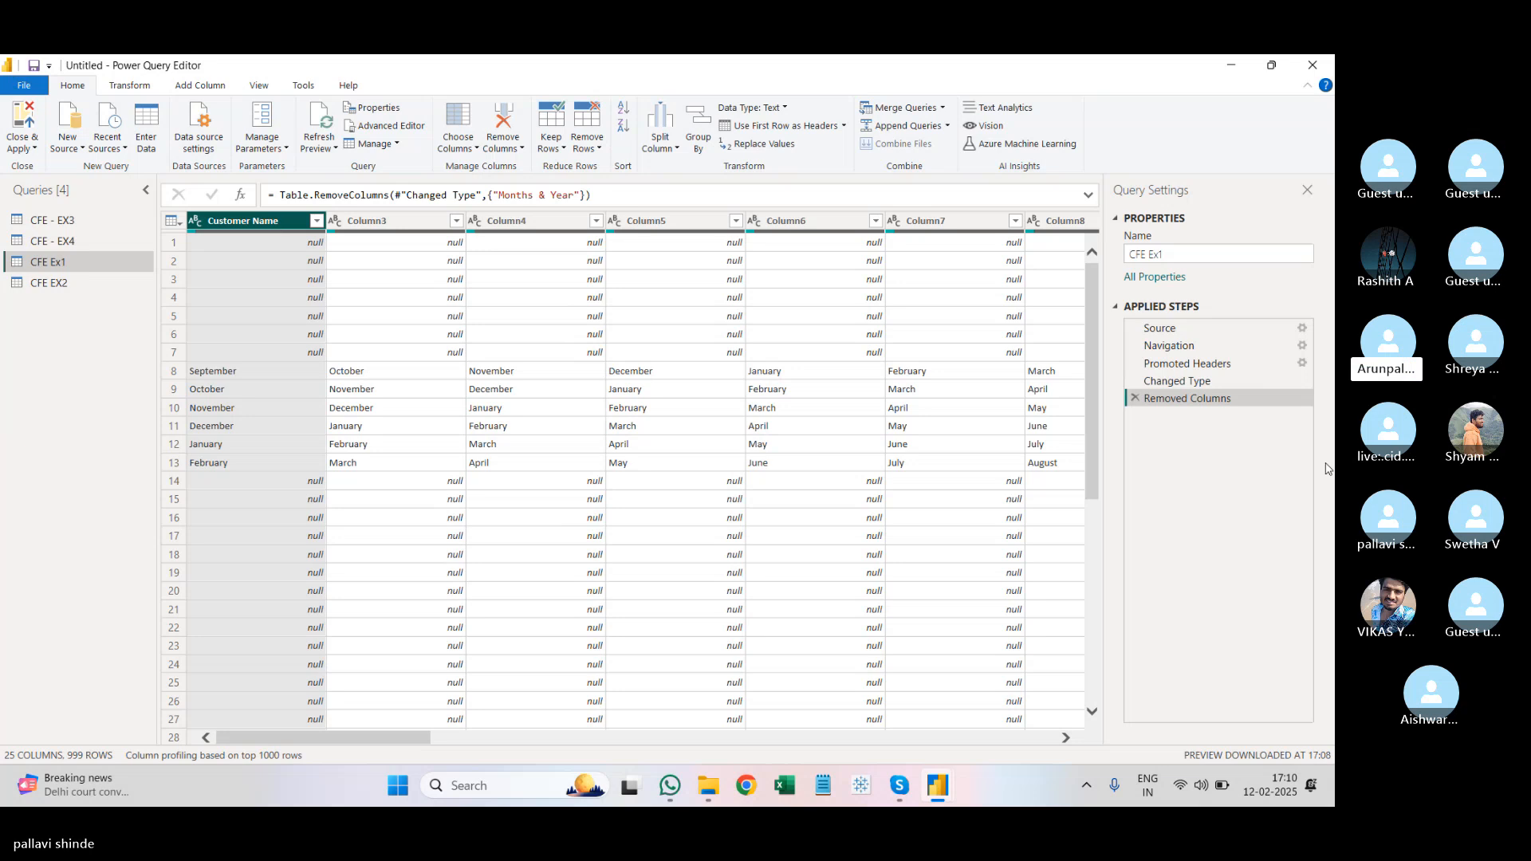
pyautogui.click(1134, 398)
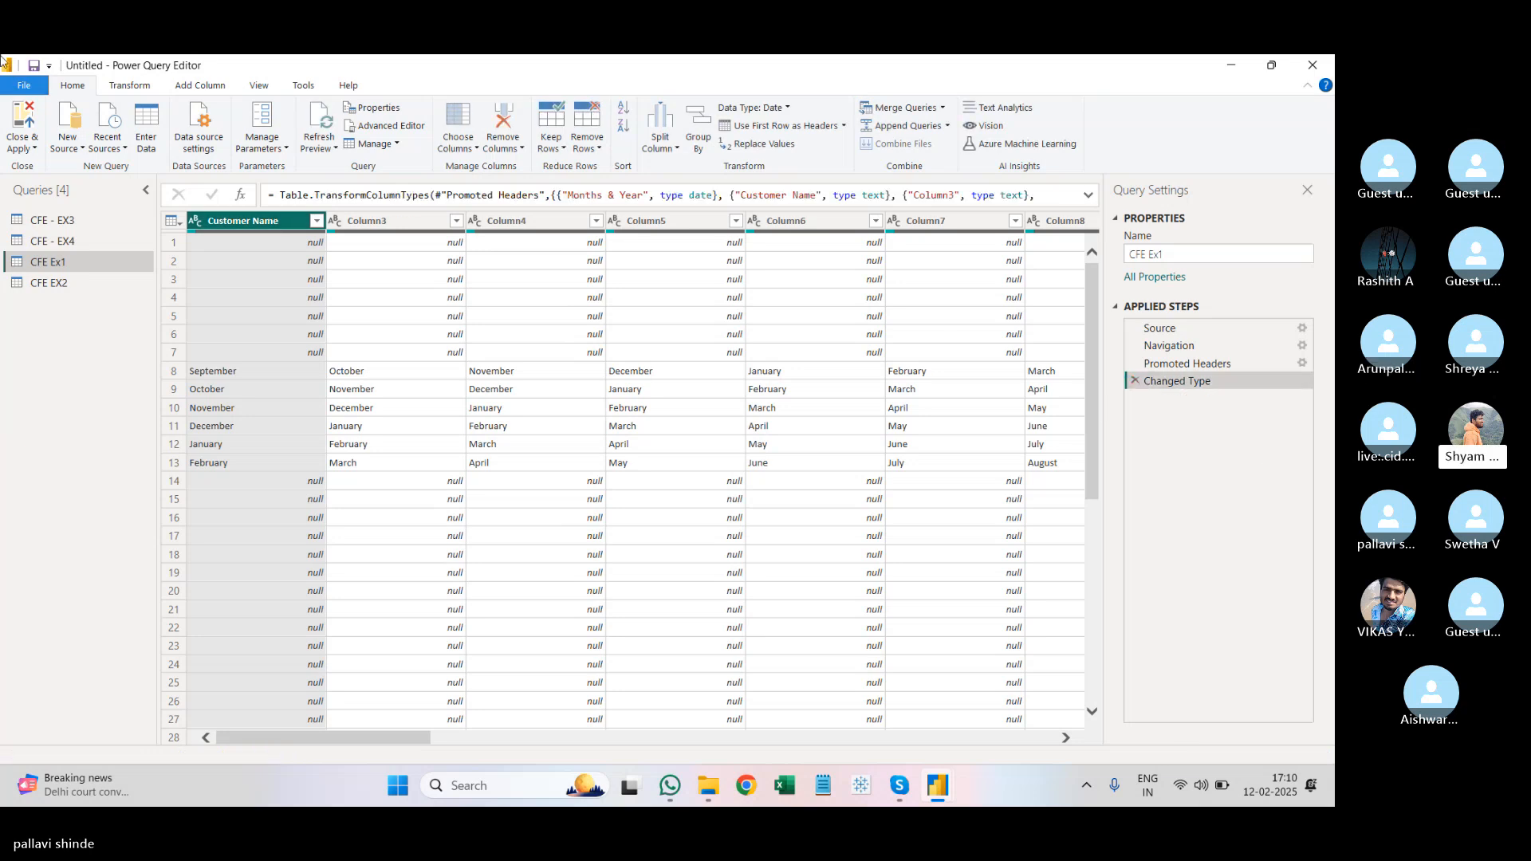
pyautogui.rightClick(274, 222)
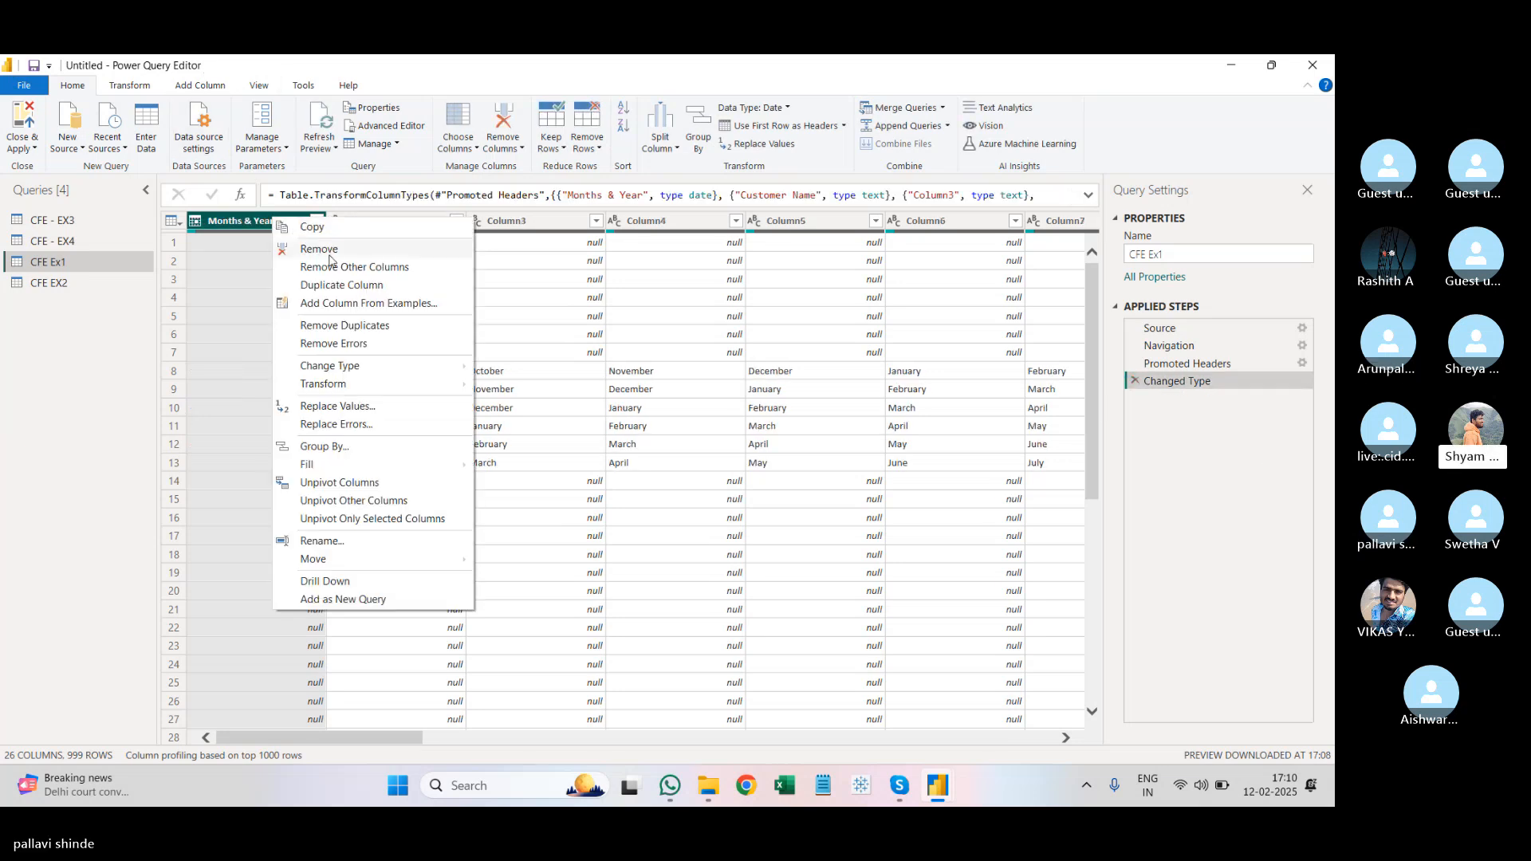
pyautogui.click(343, 267)
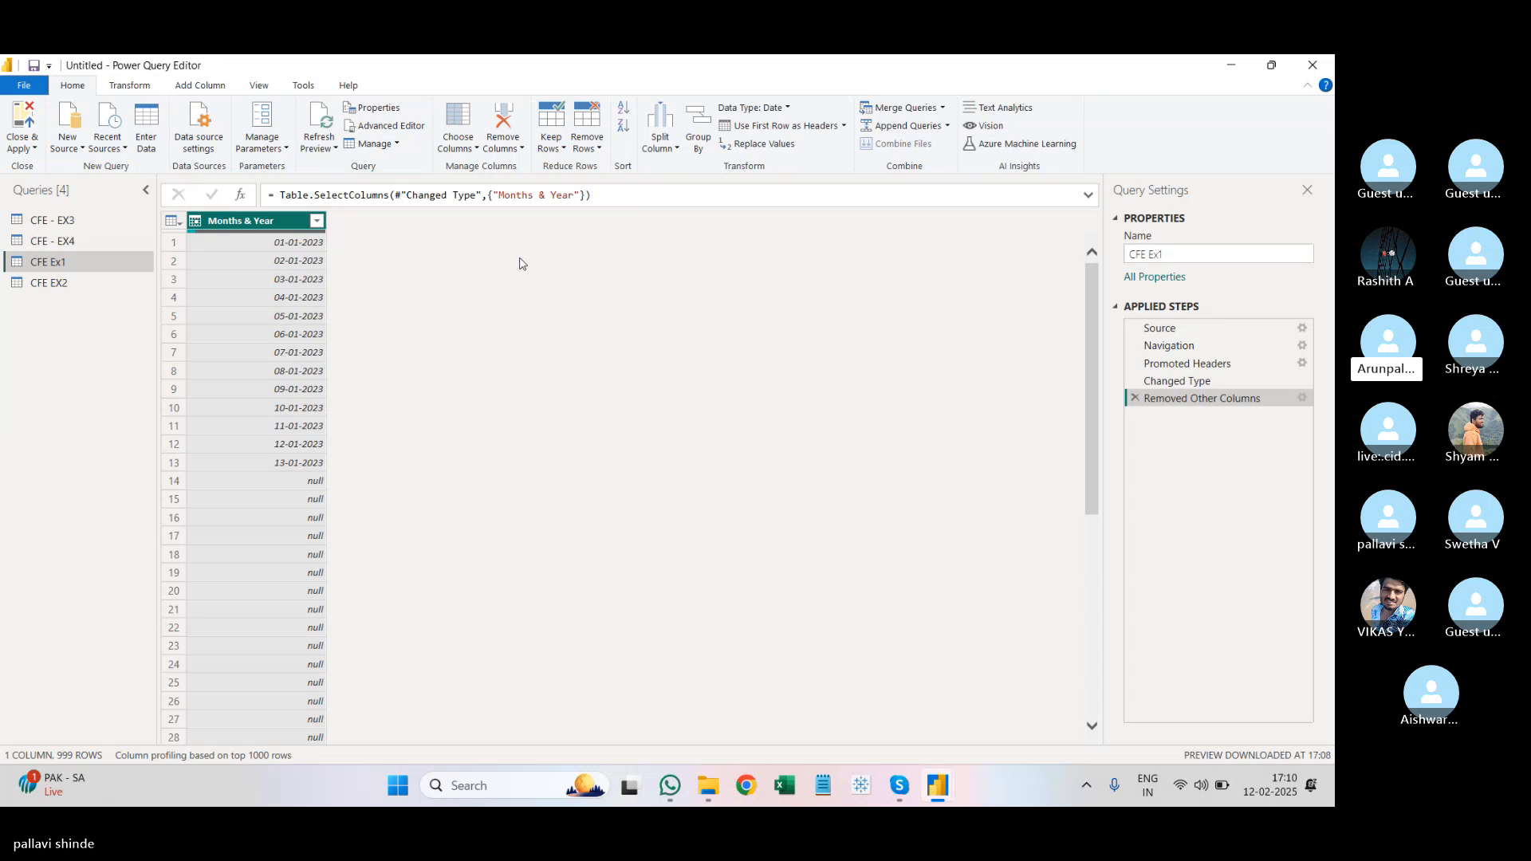
# Step: Start a column from examples based on the Months & Year selection and enter 2023 as the first row's example
pyautogui.click(212, 85)
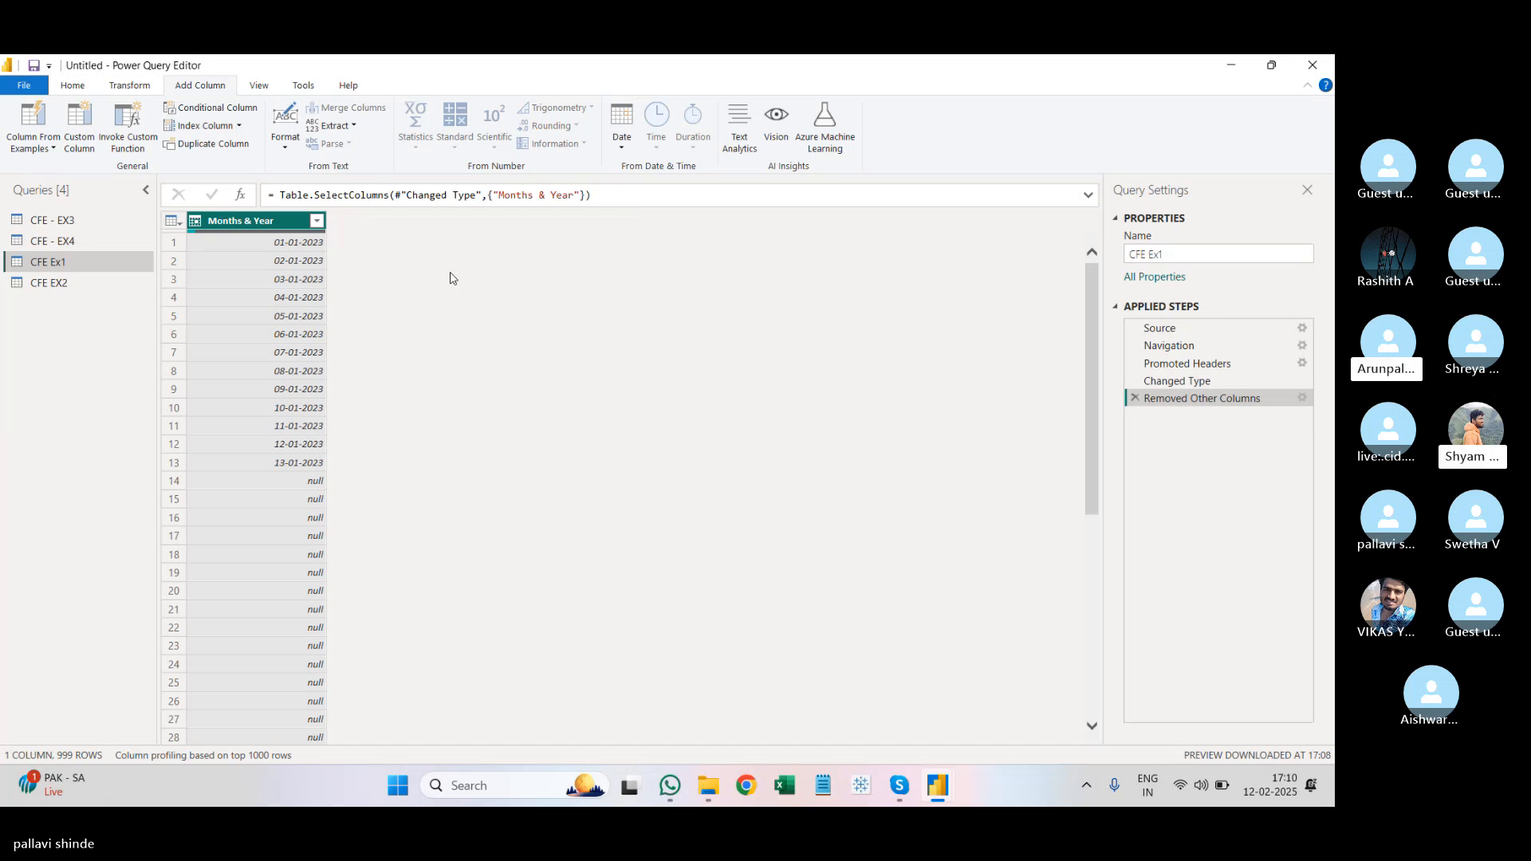
pyautogui.click(47, 151)
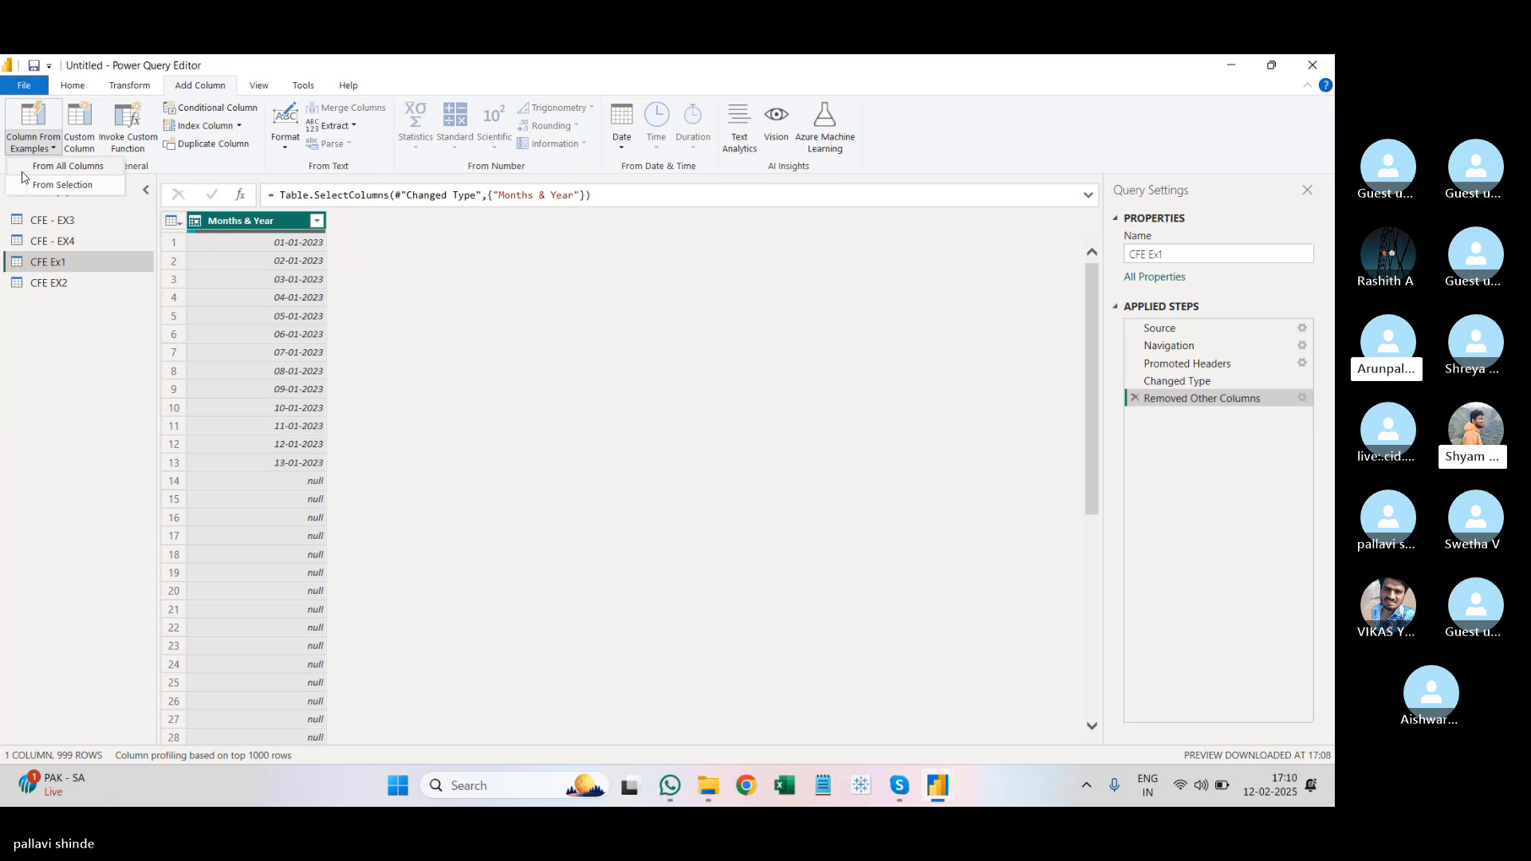
pyautogui.click(71, 186)
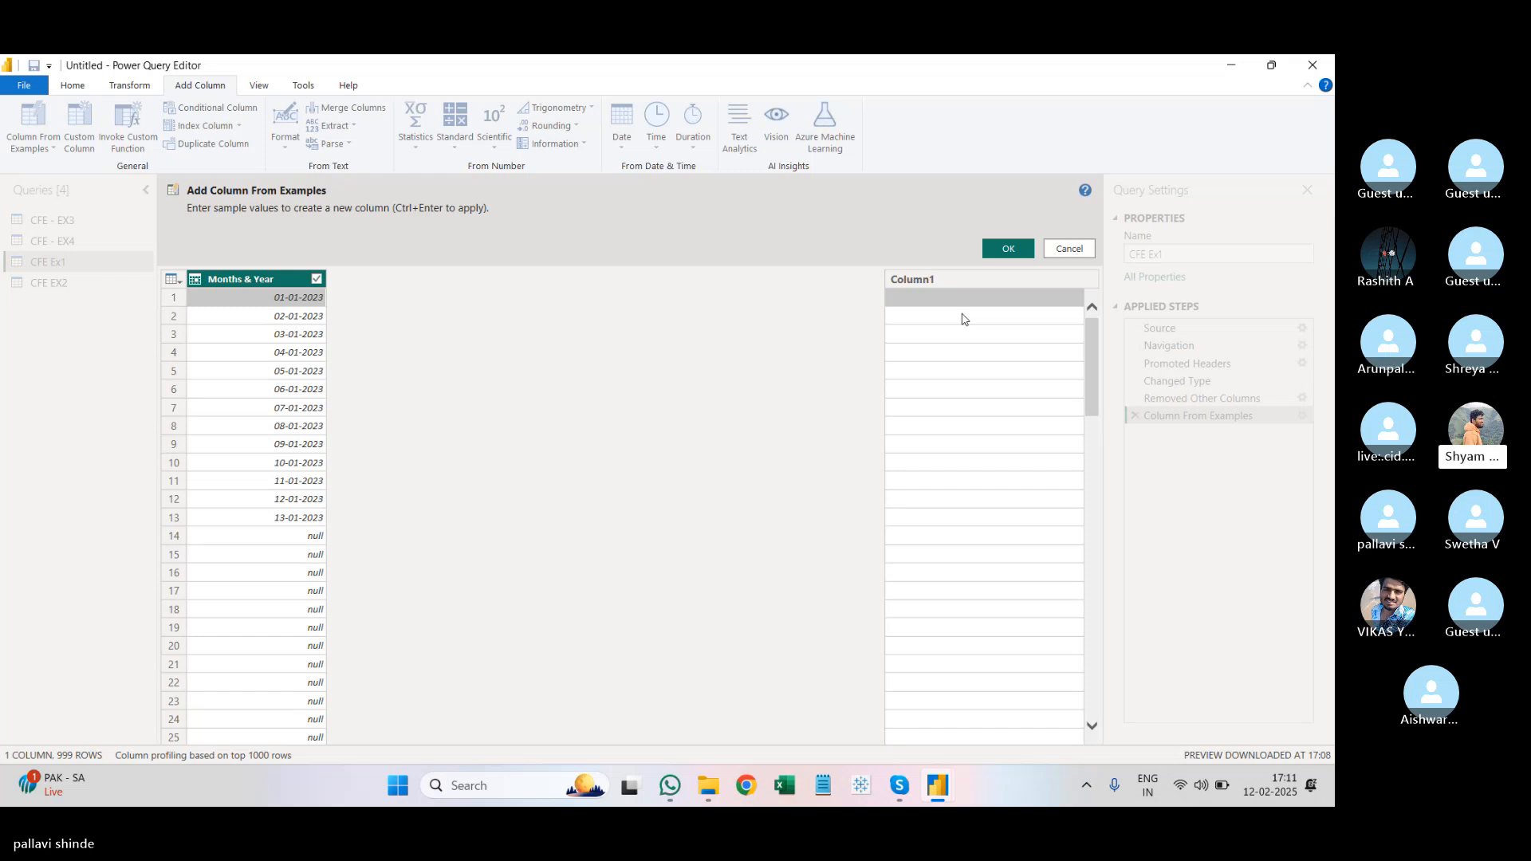
pyautogui.write('2023')
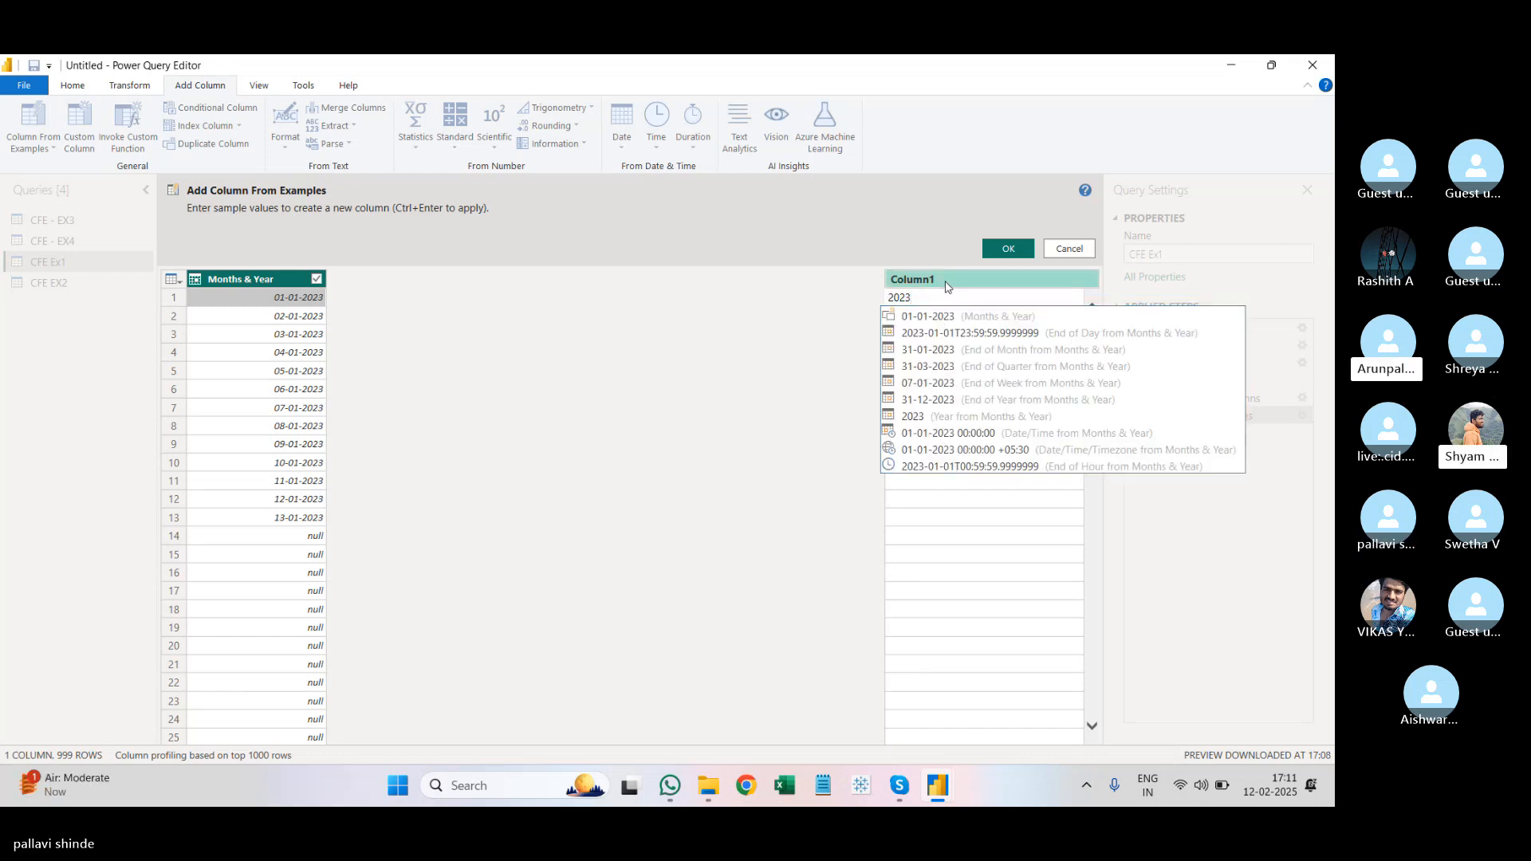
pyautogui.press('Return')
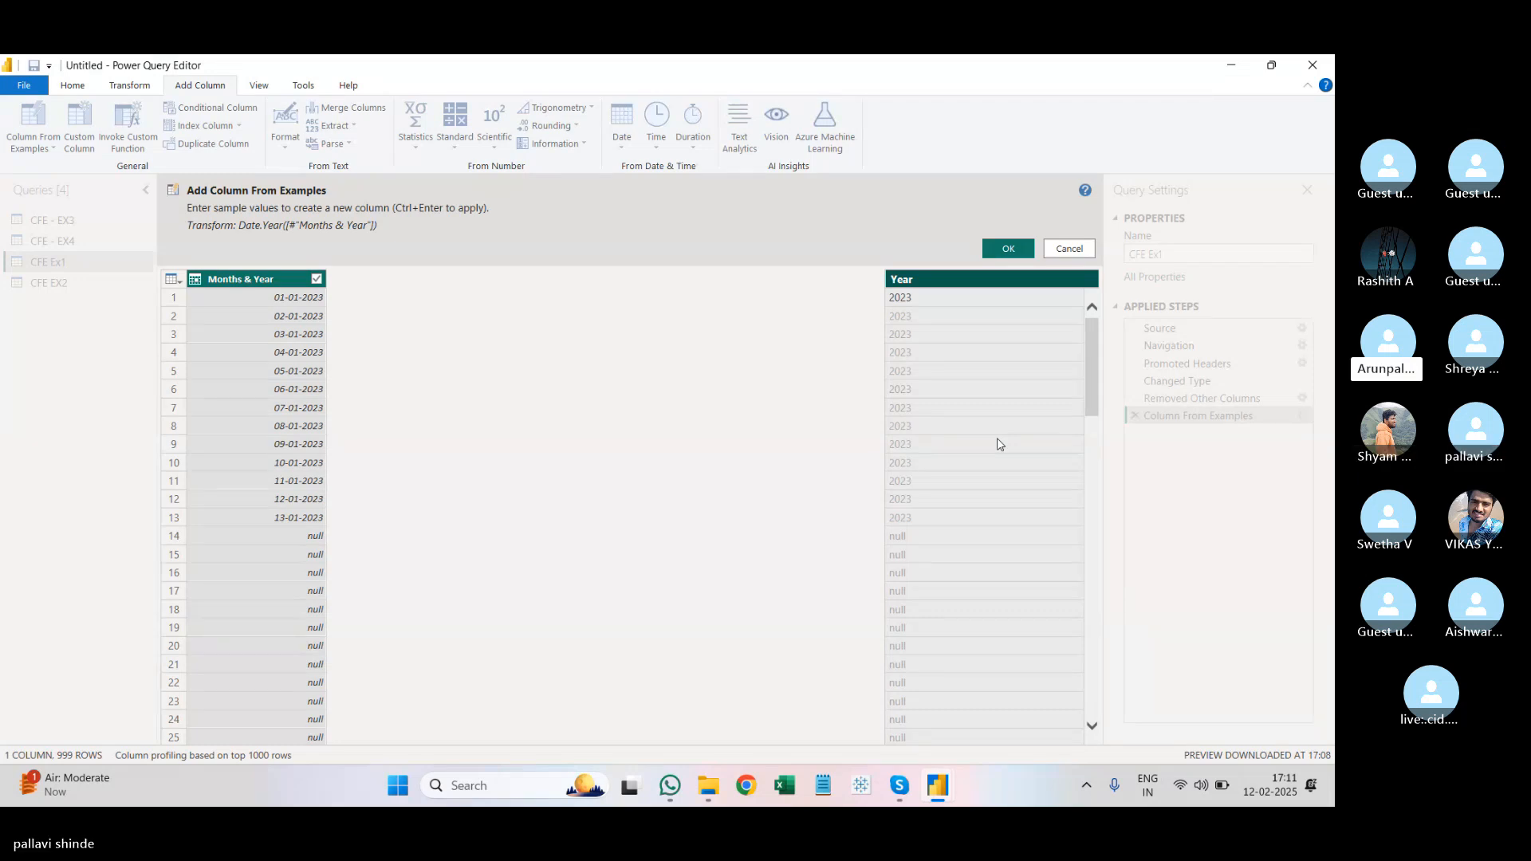
pyautogui.scroll(-2, 997, 439)
pyautogui.scroll(2, 999, 443)
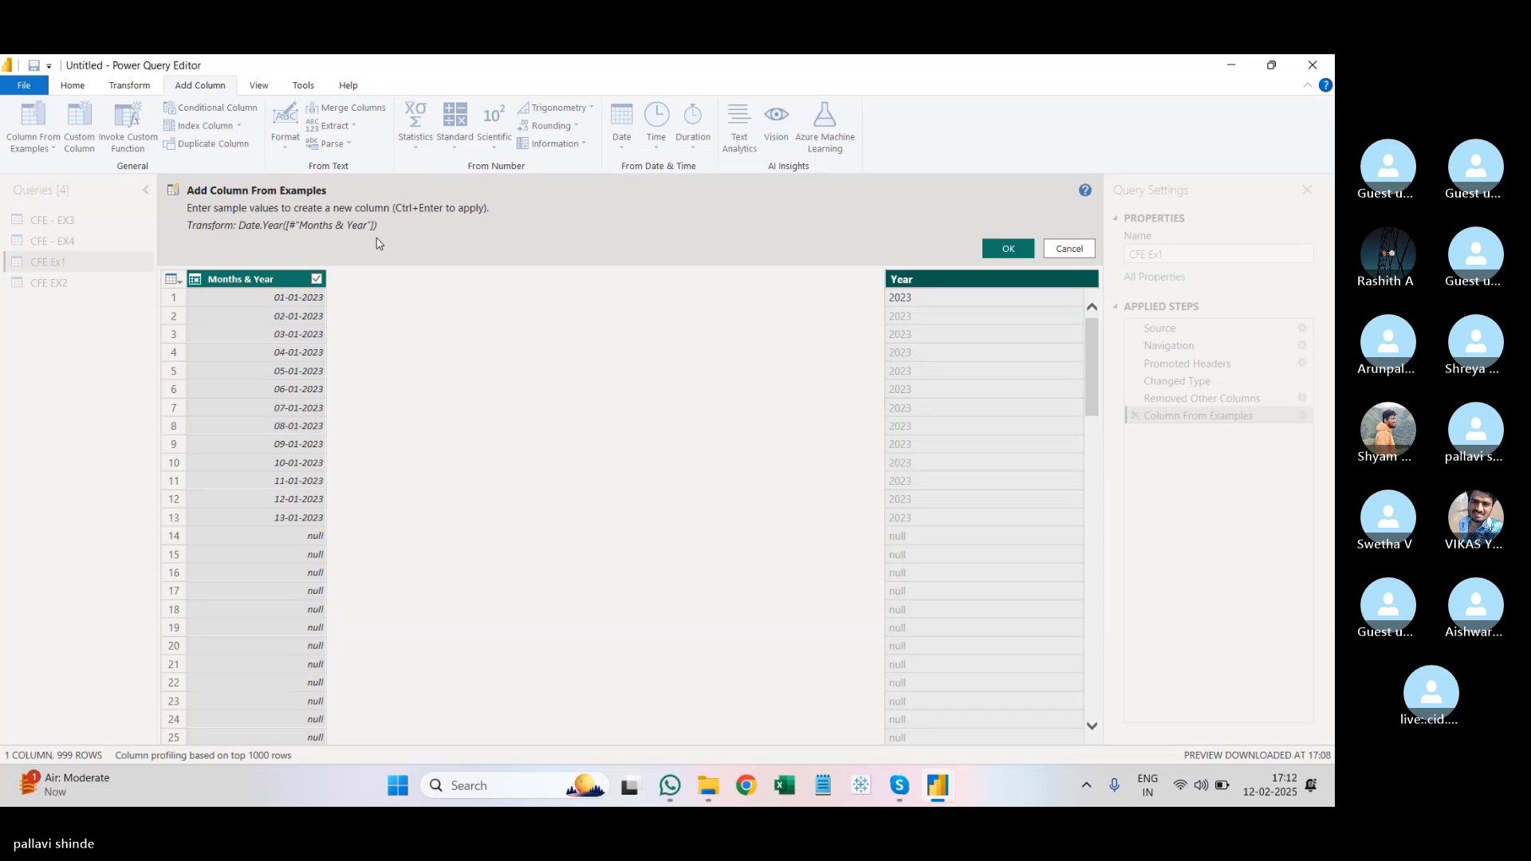
# Step: Replace the first row's example with January, using the suggested Month Name from Months & Year
pyautogui.click(917, 300)
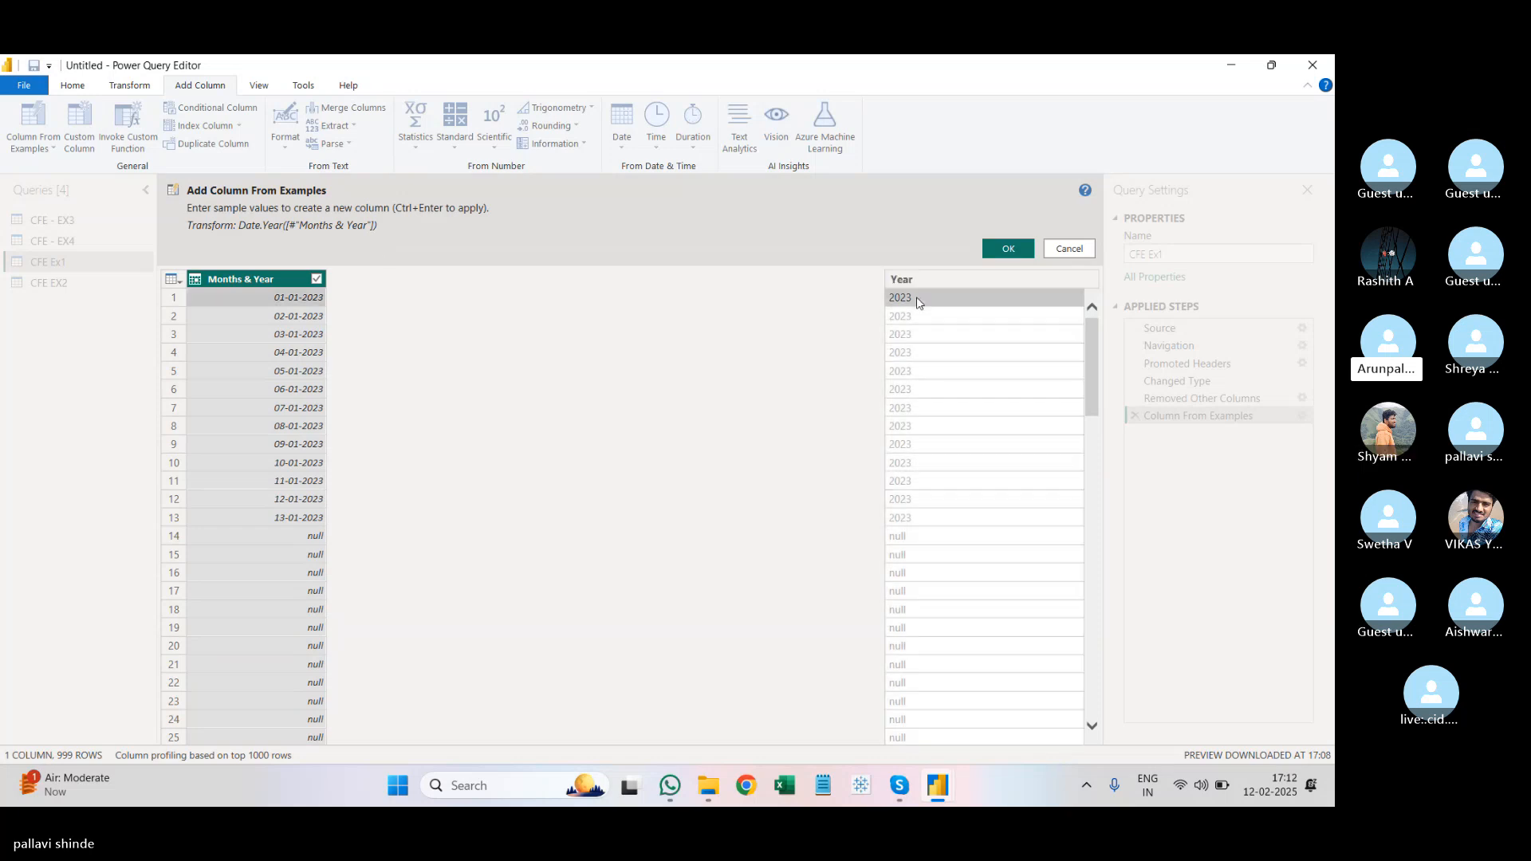
pyautogui.click(927, 301)
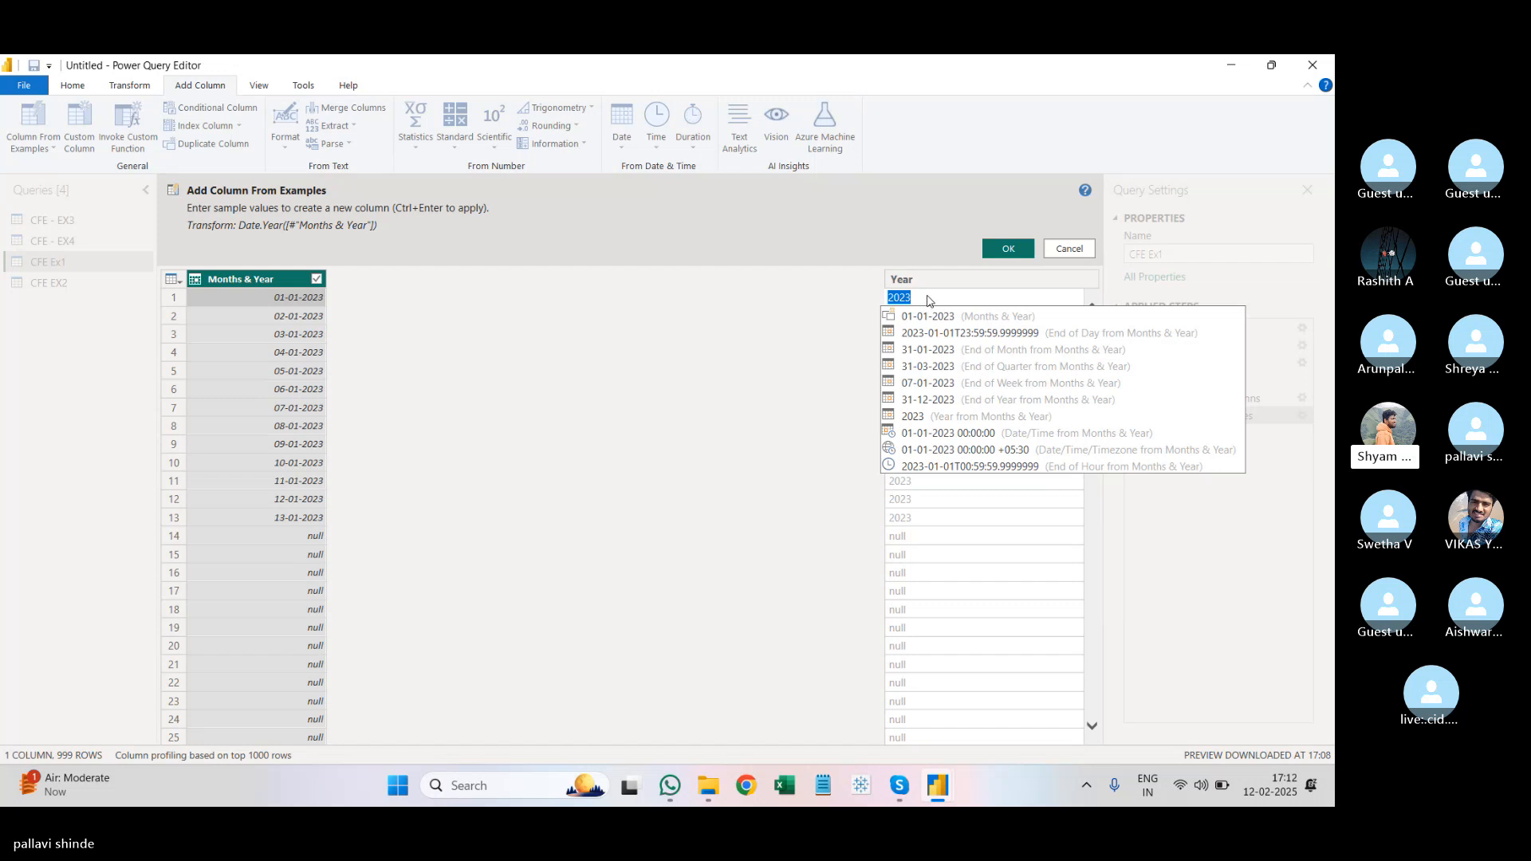
pyautogui.press('BackSpace')
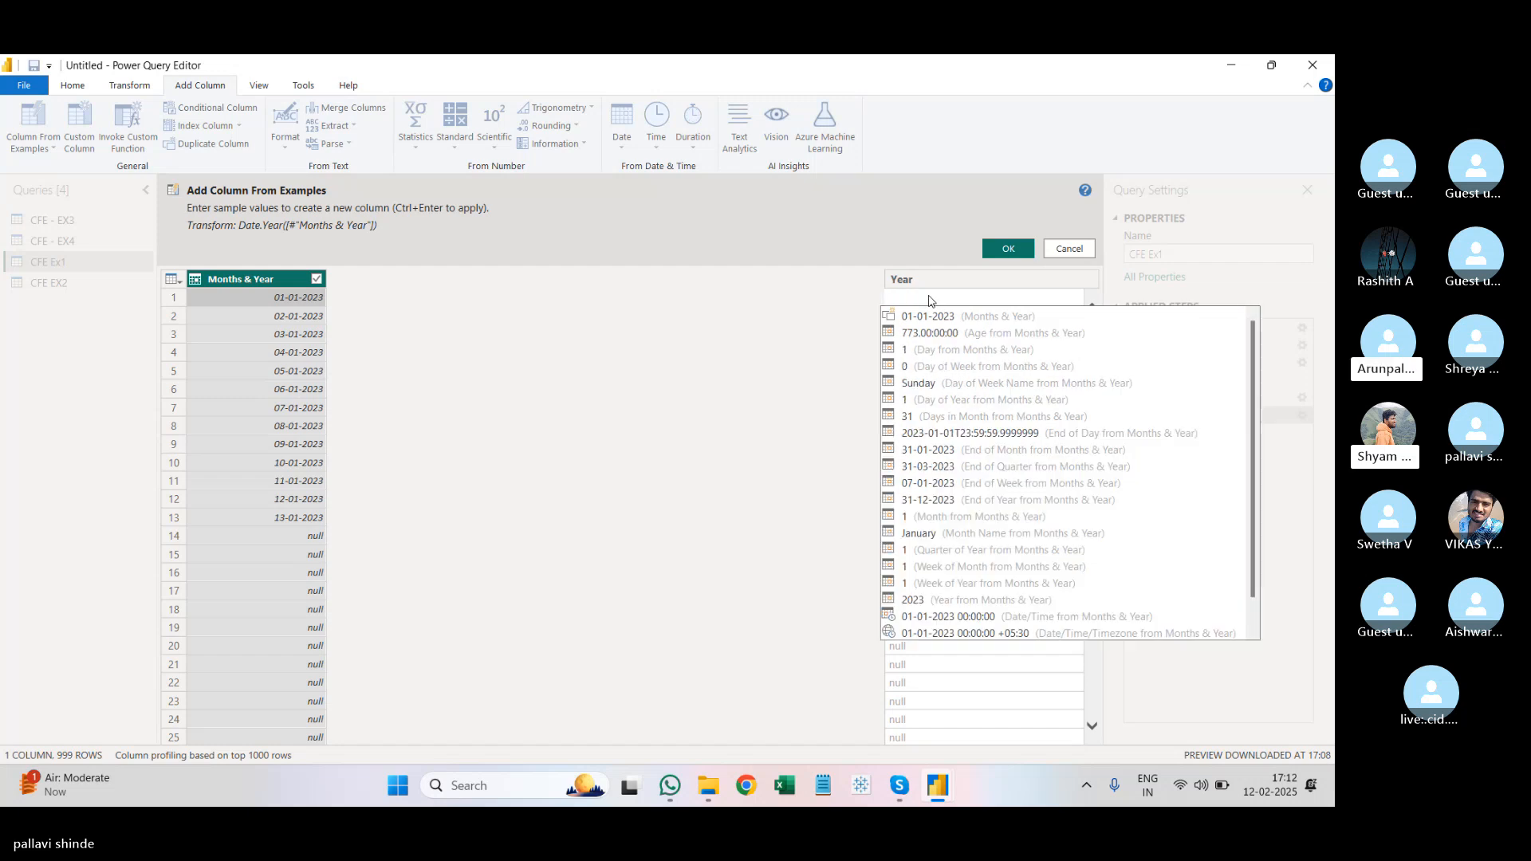
pyautogui.write('J')
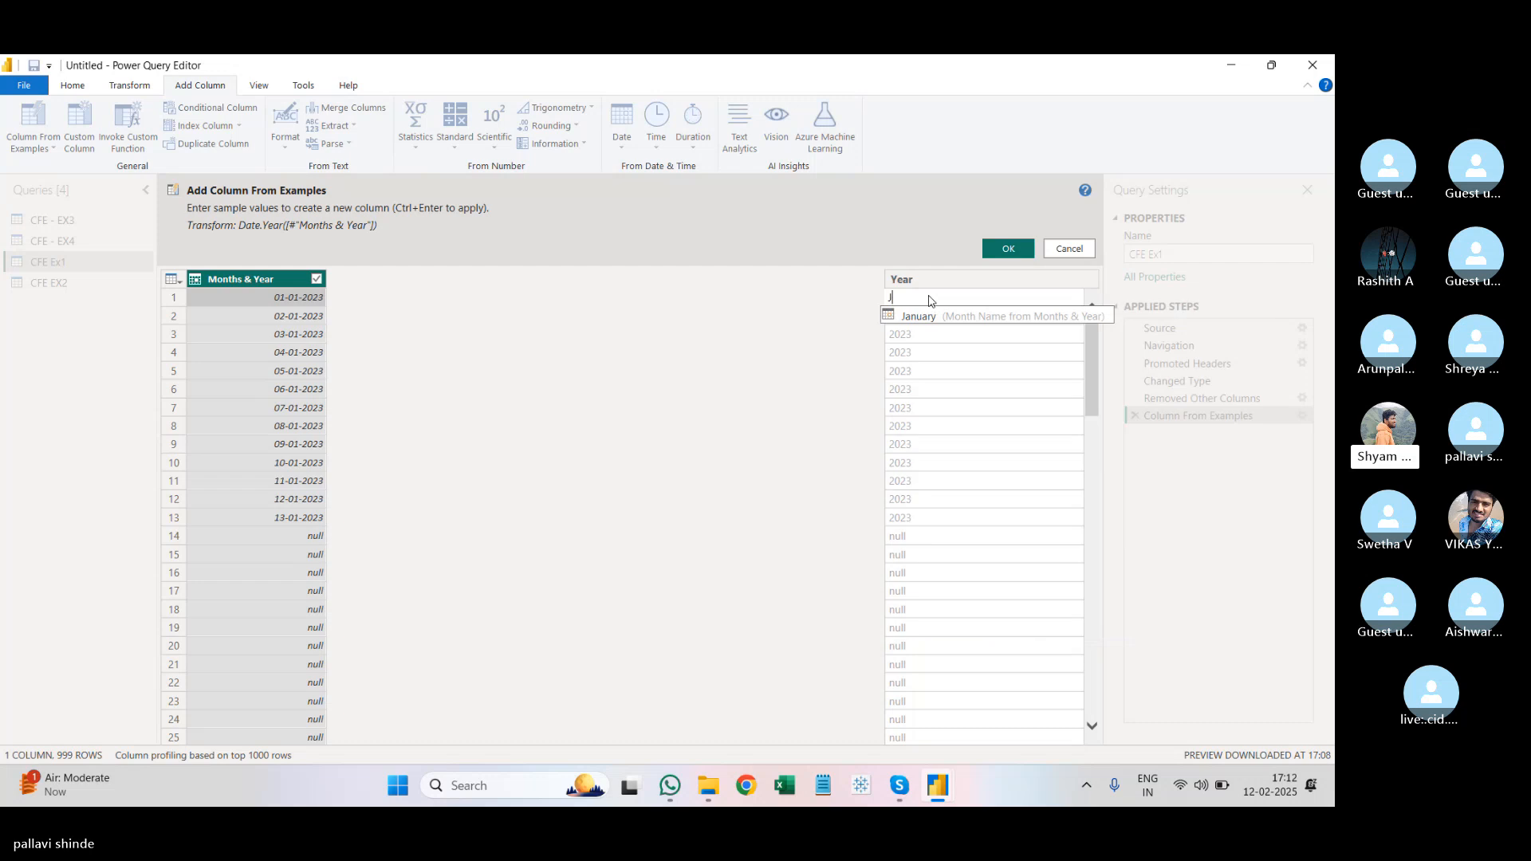
pyautogui.write('an')
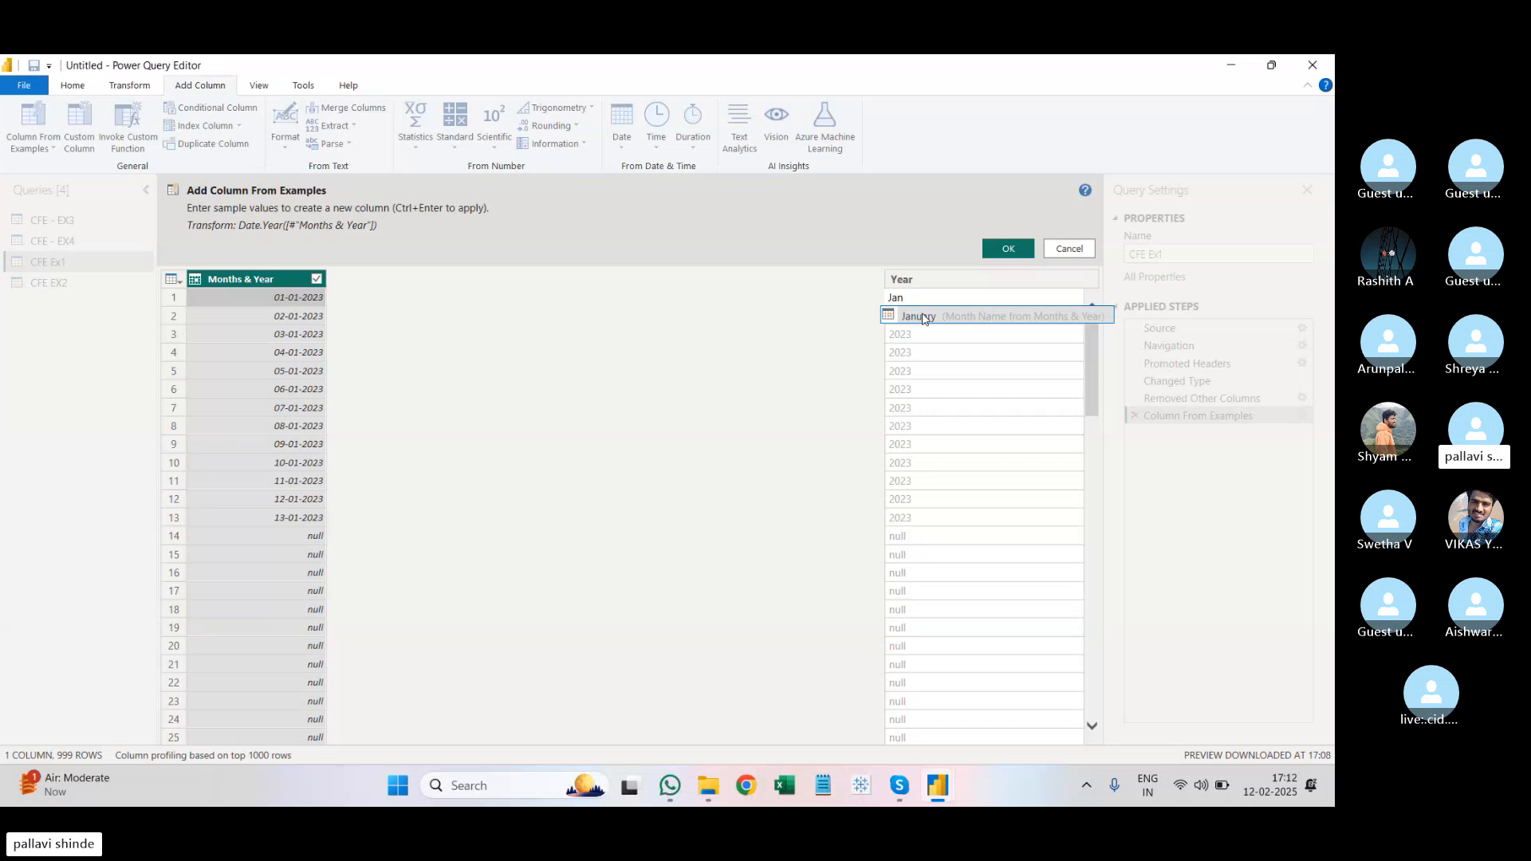
pyautogui.click(909, 317)
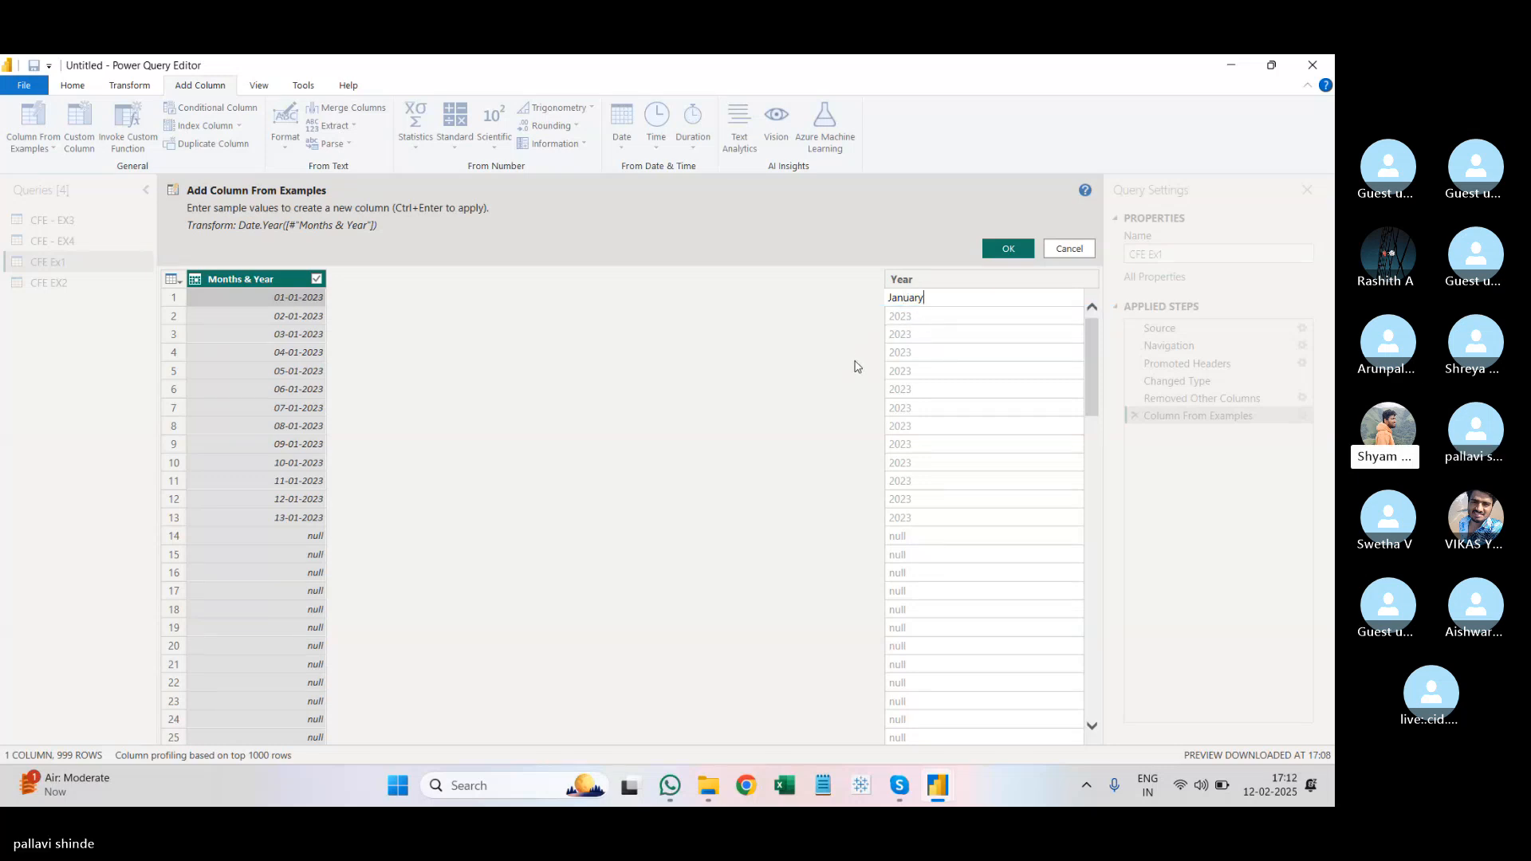
pyautogui.press('Return')
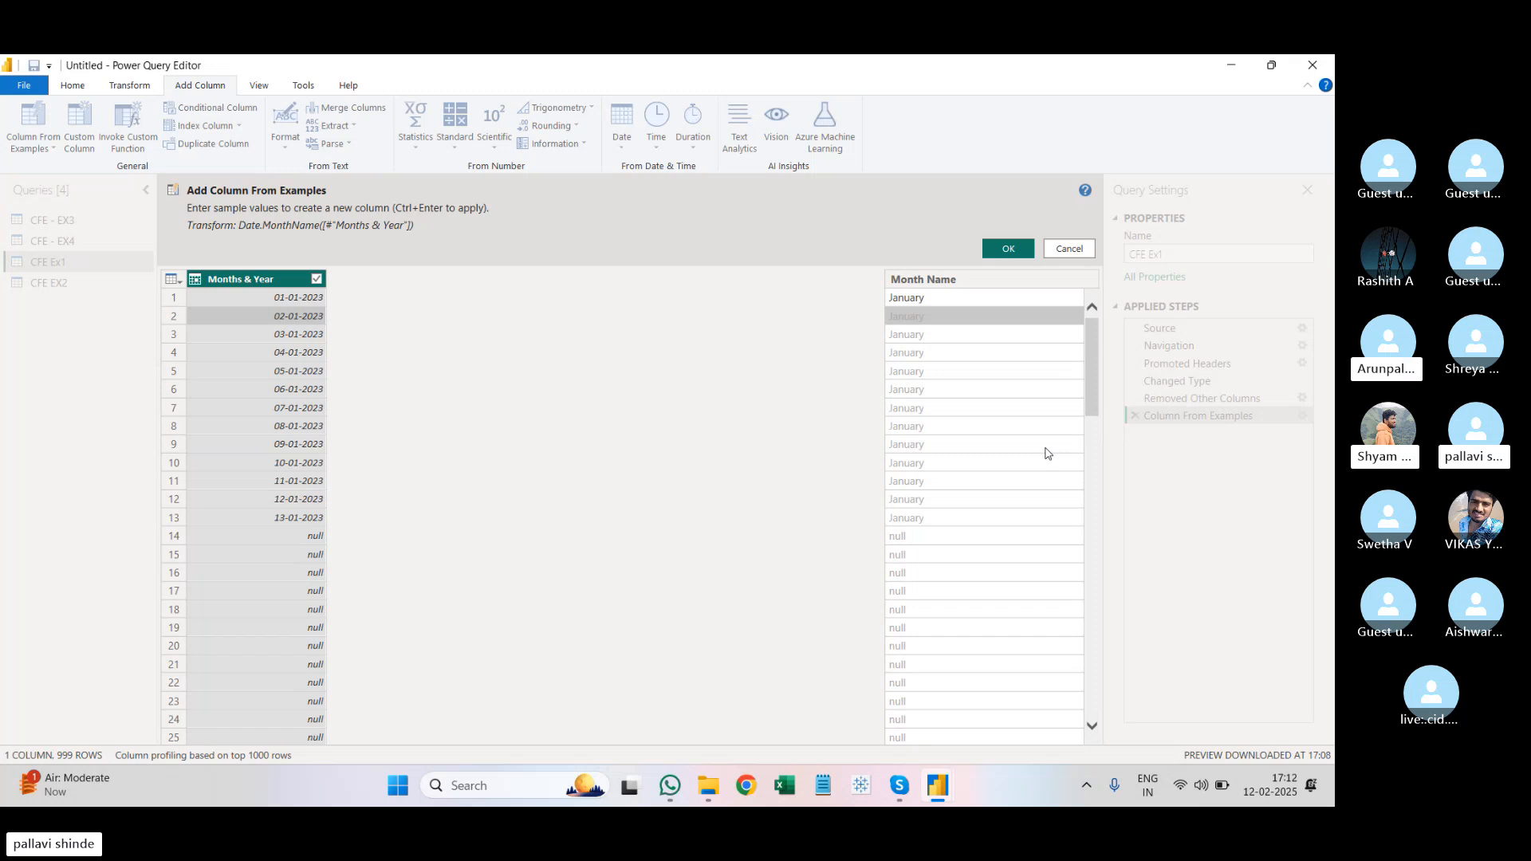
# Step: Replace the first row's example with 01
pyautogui.click(957, 303)
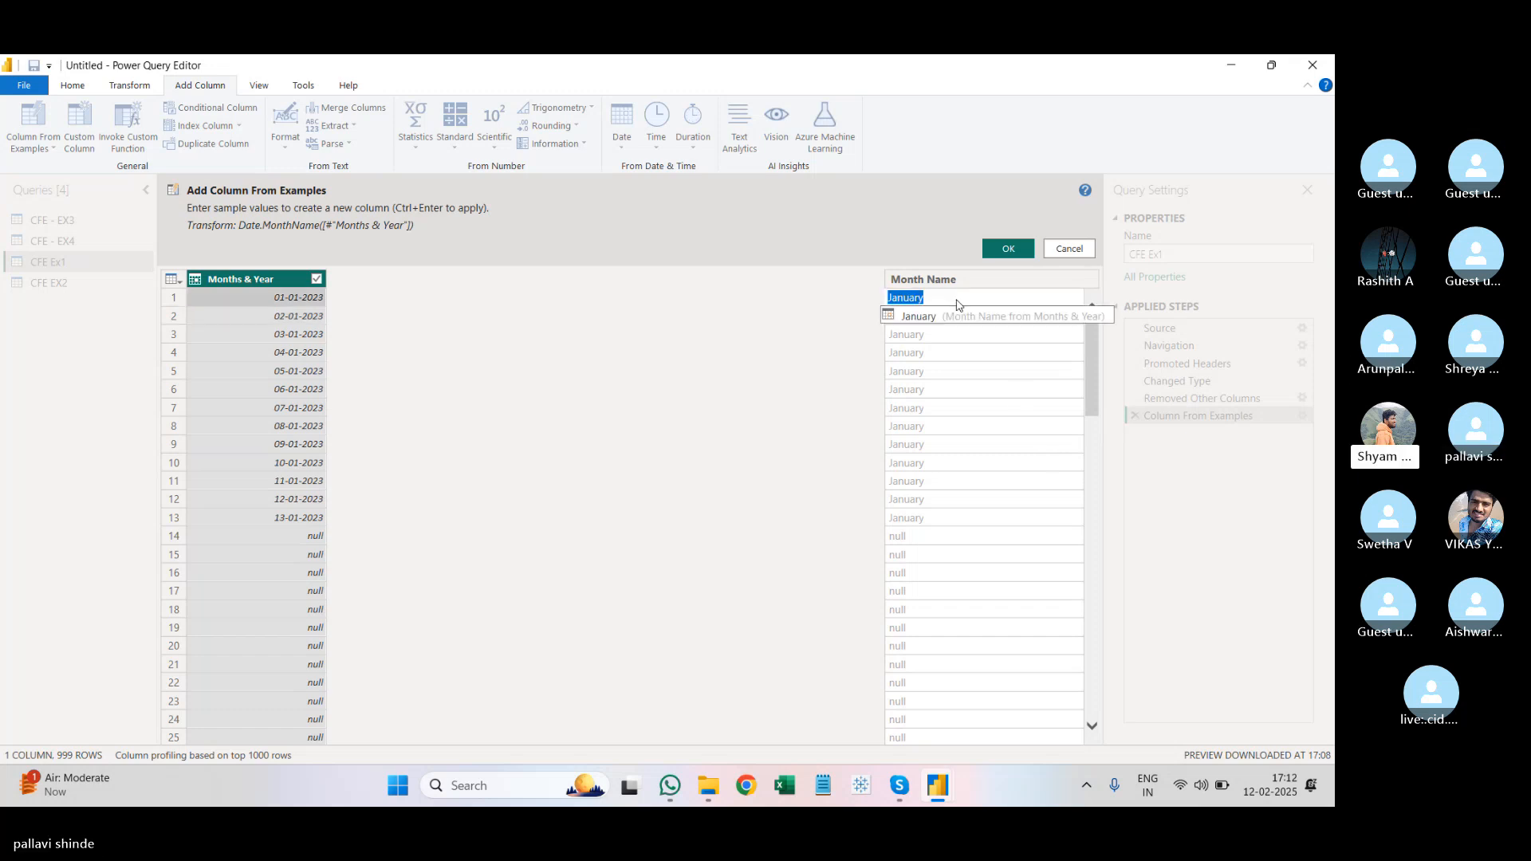
pyautogui.write('01')
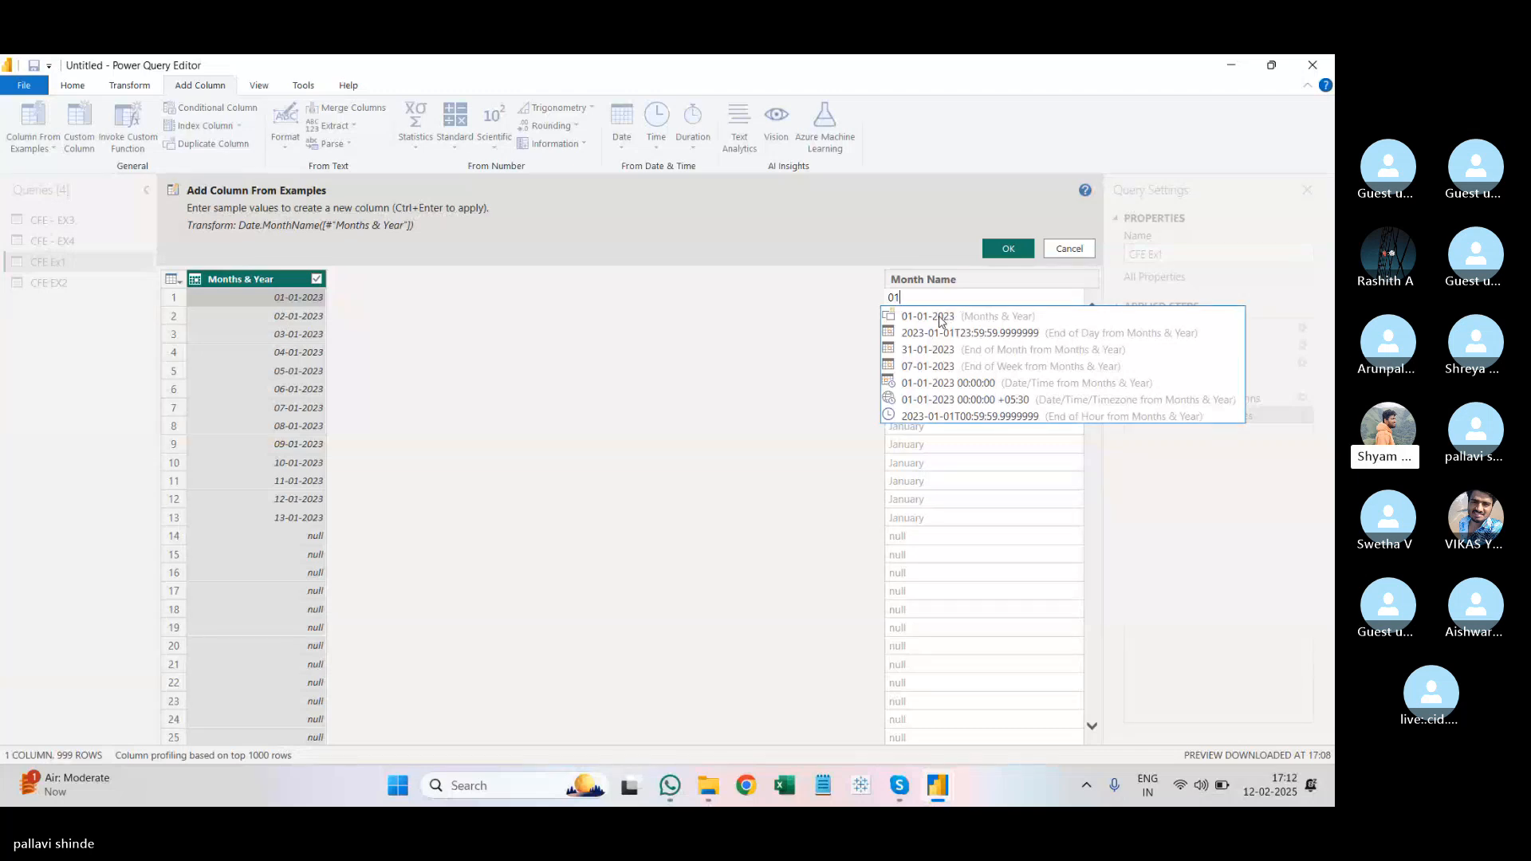
pyautogui.press('Return')
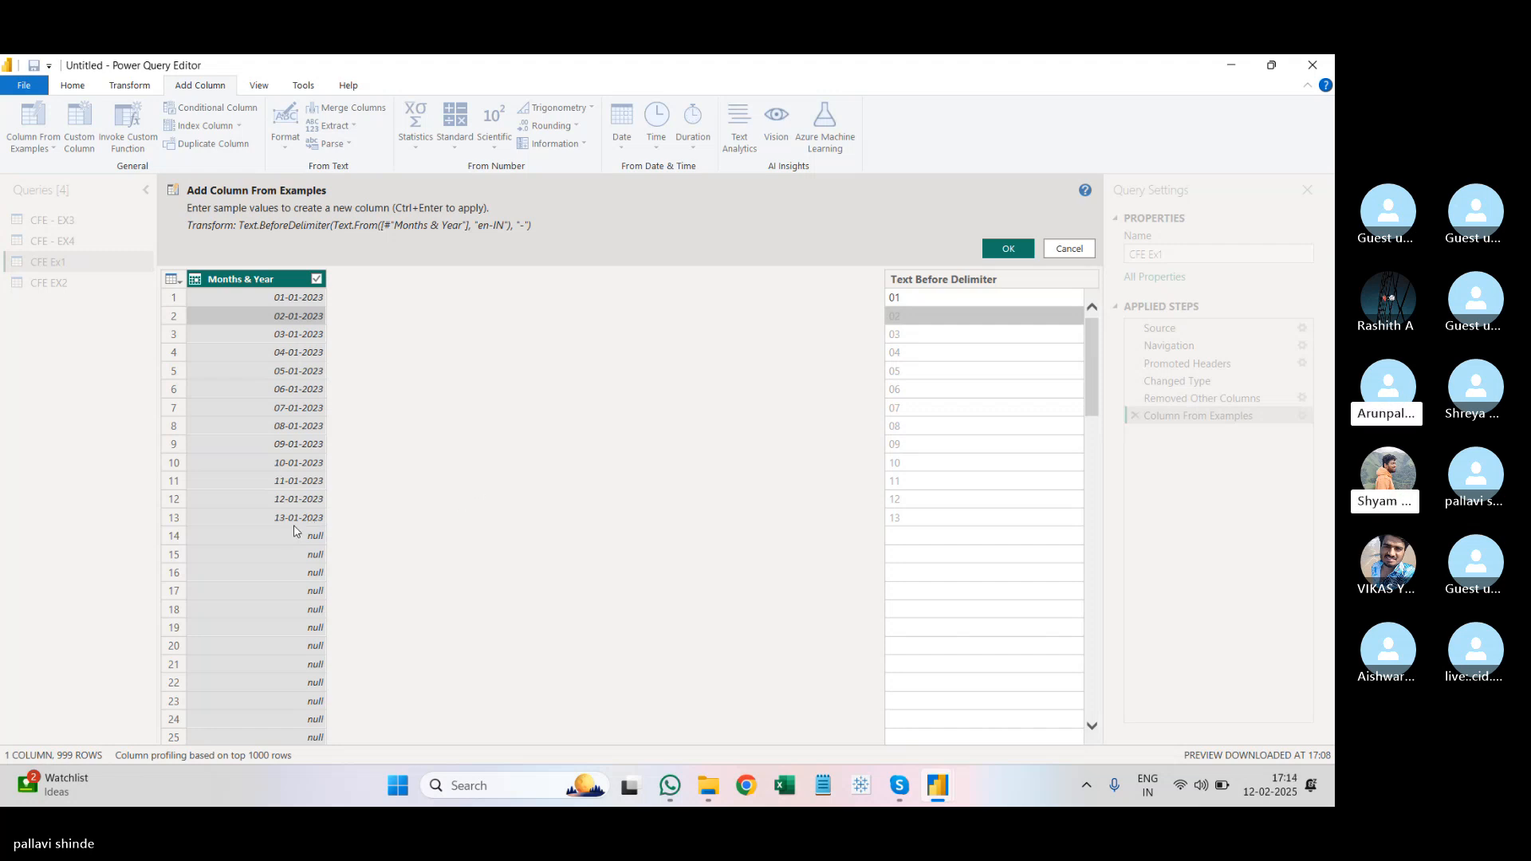
# Step: Try week as the first row's example in place of 01
pyautogui.click(947, 306)
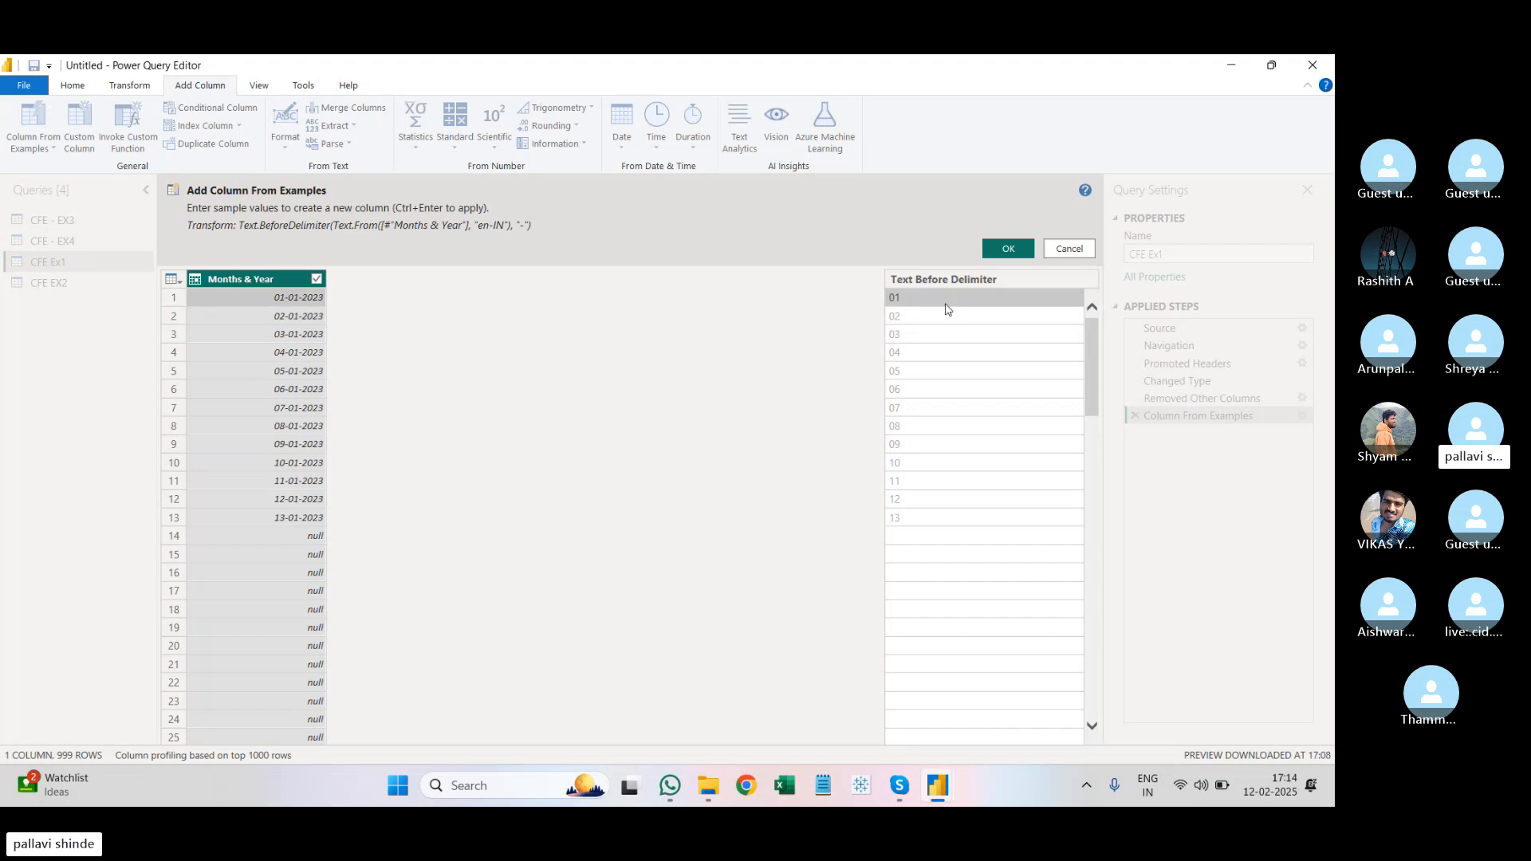
pyautogui.doubleClick(945, 304)
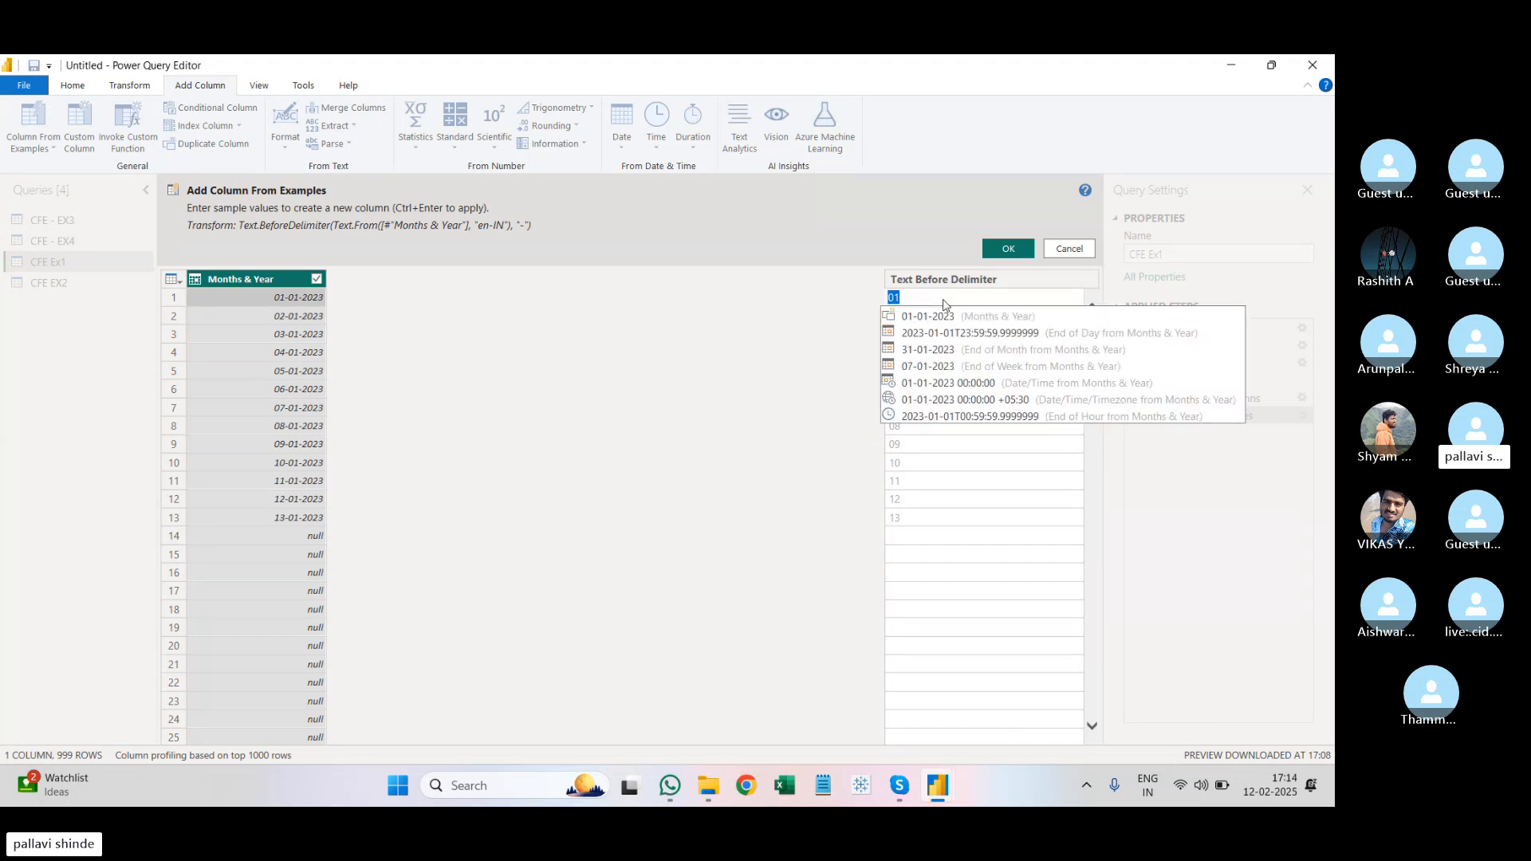
pyautogui.press('BackSpace')
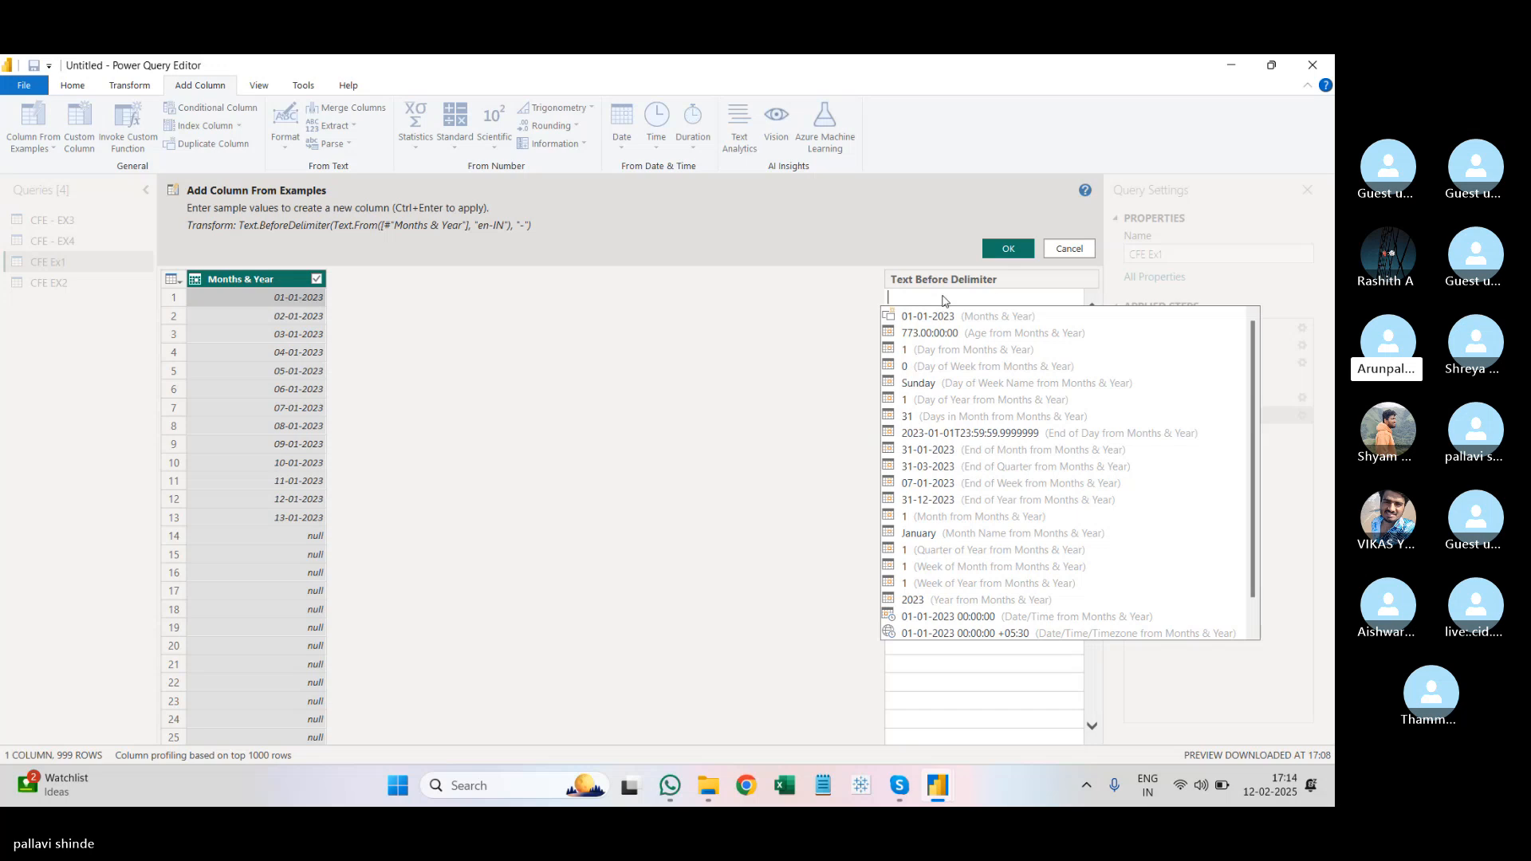
pyautogui.write('w')
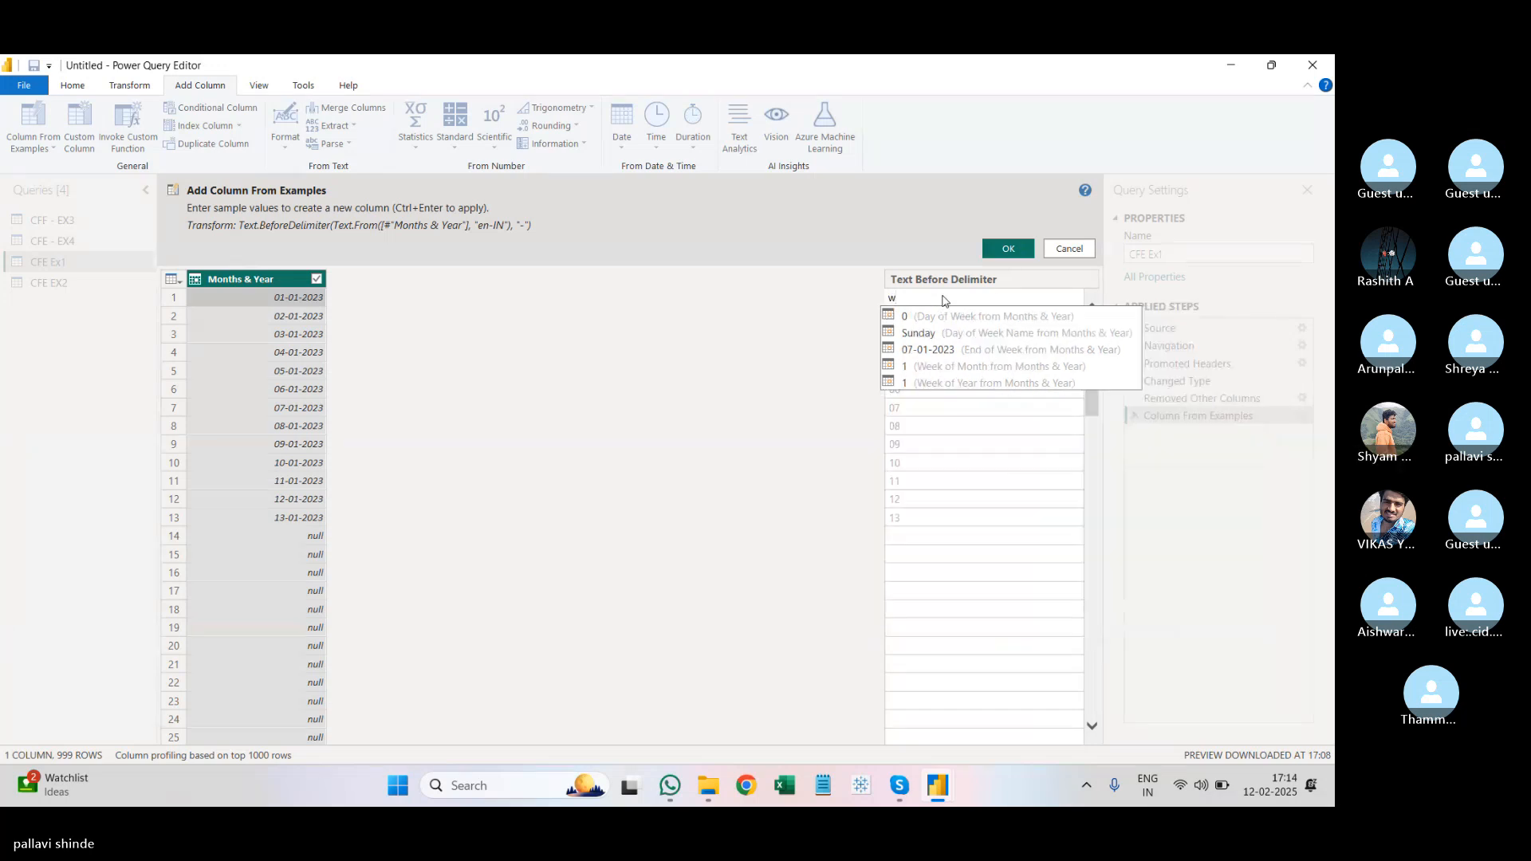
pyautogui.write('eek')
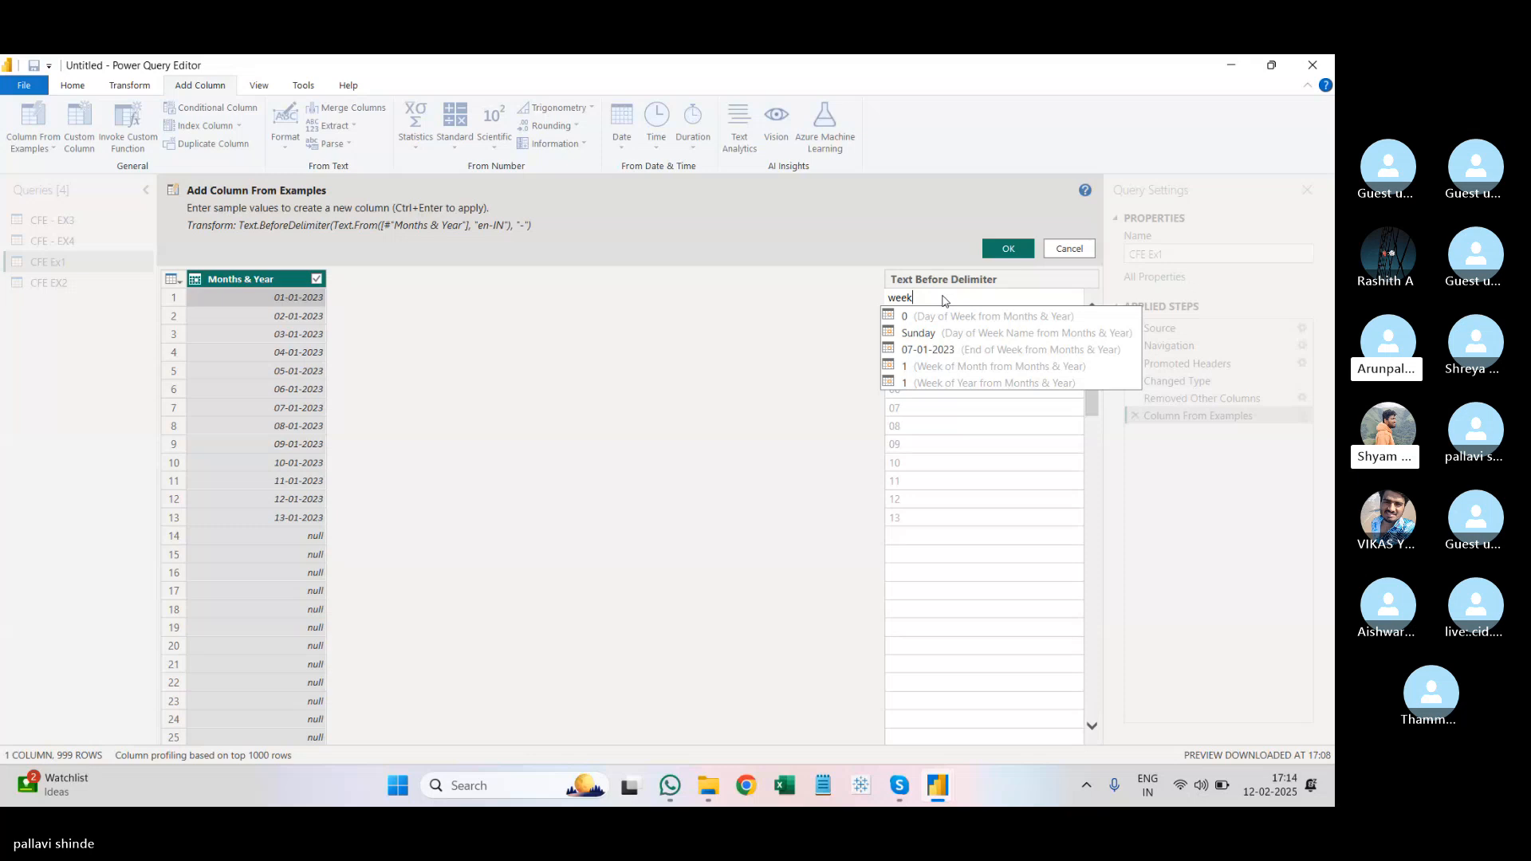
pyautogui.press('Return')
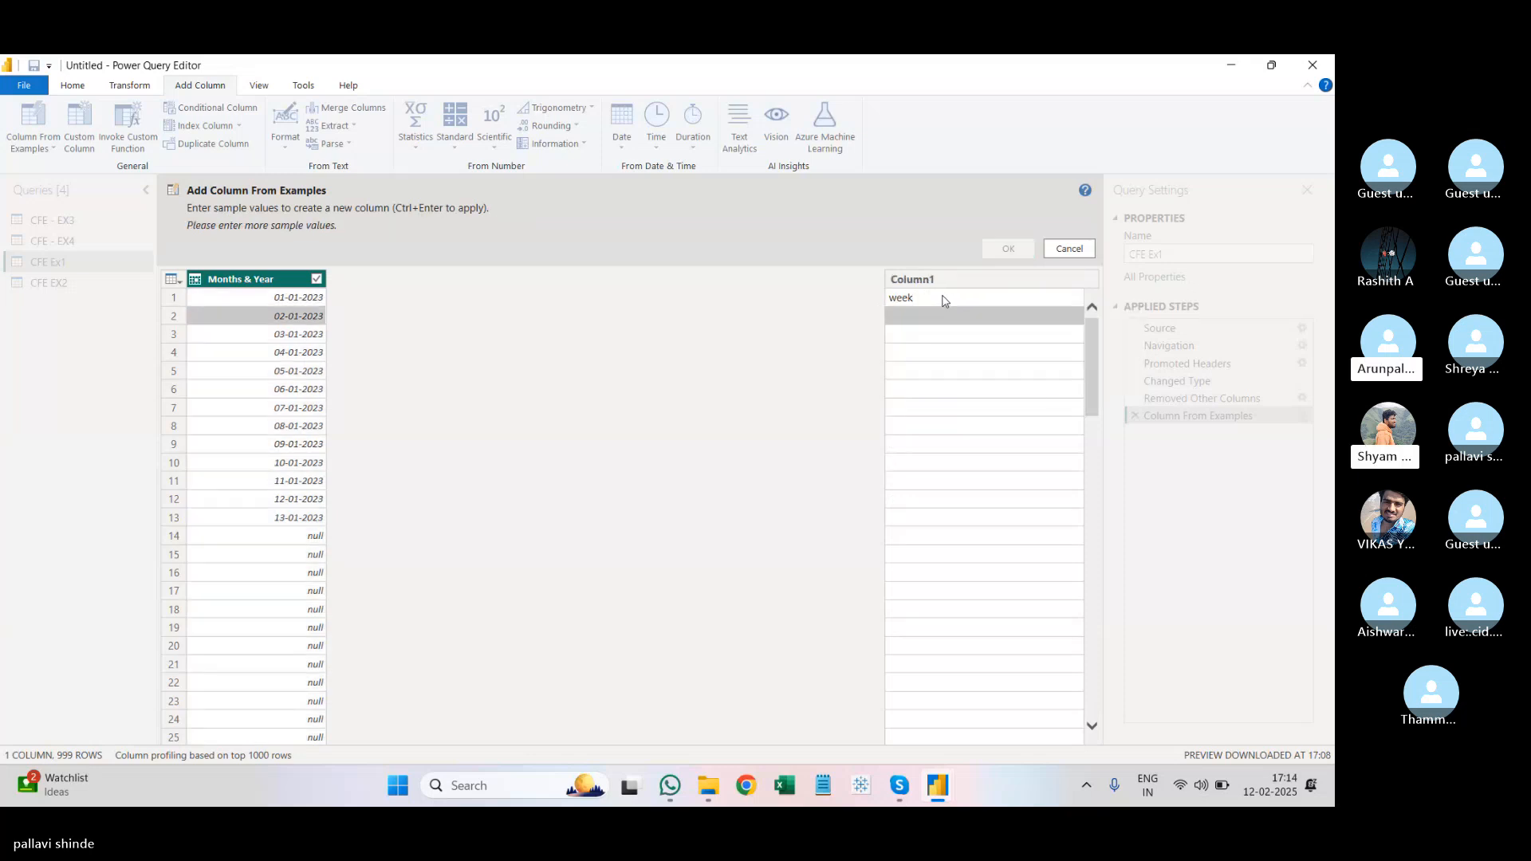
# Step: Re-enter week and try day as the first row's example text to compare the suggested date transformations
pyautogui.click(944, 300)
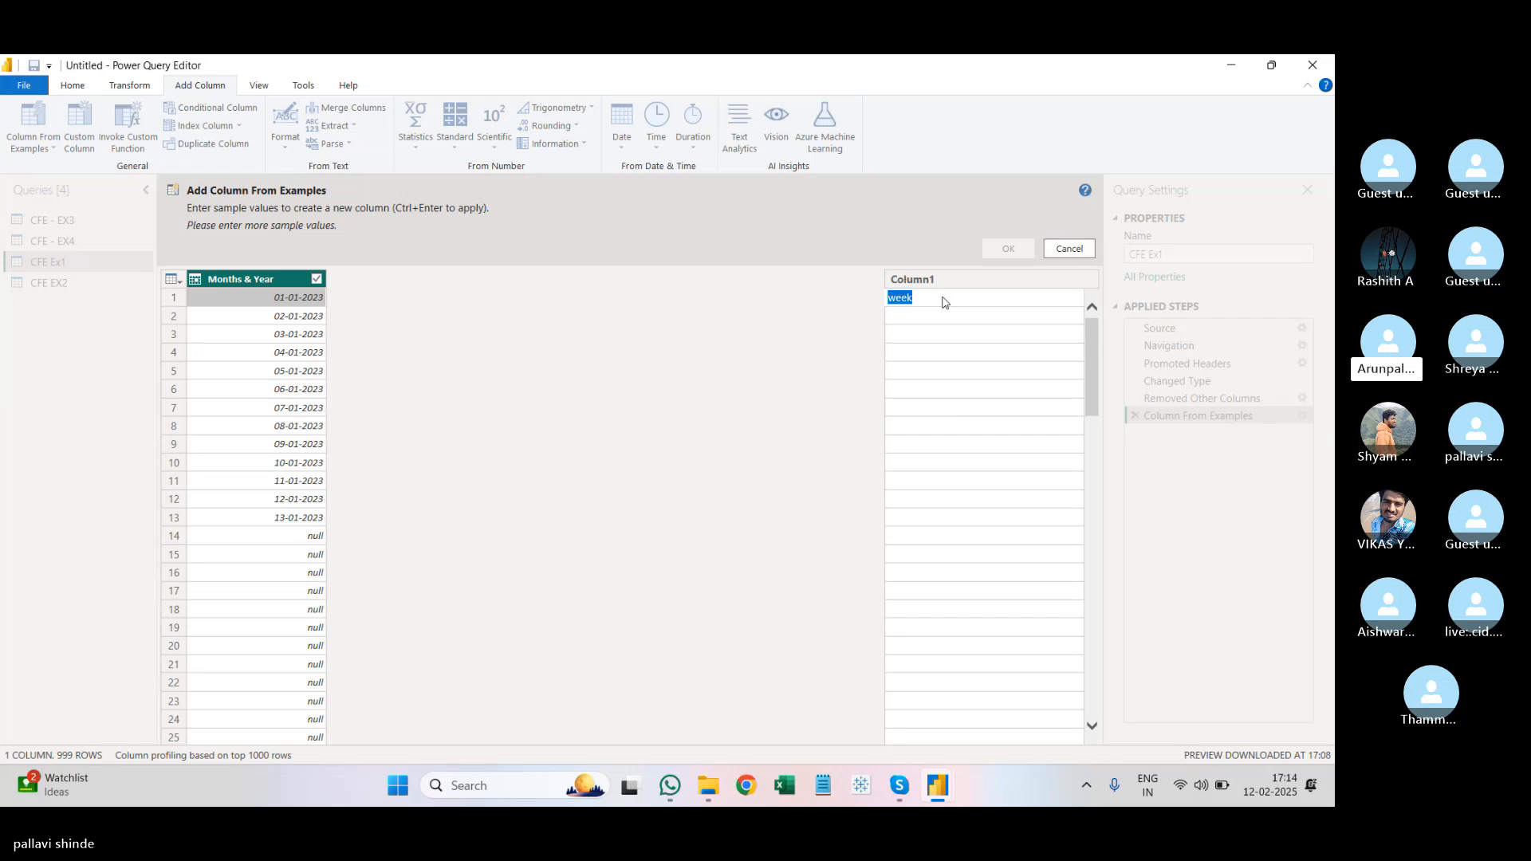
pyautogui.press('BackSpace')
pyautogui.write('we')
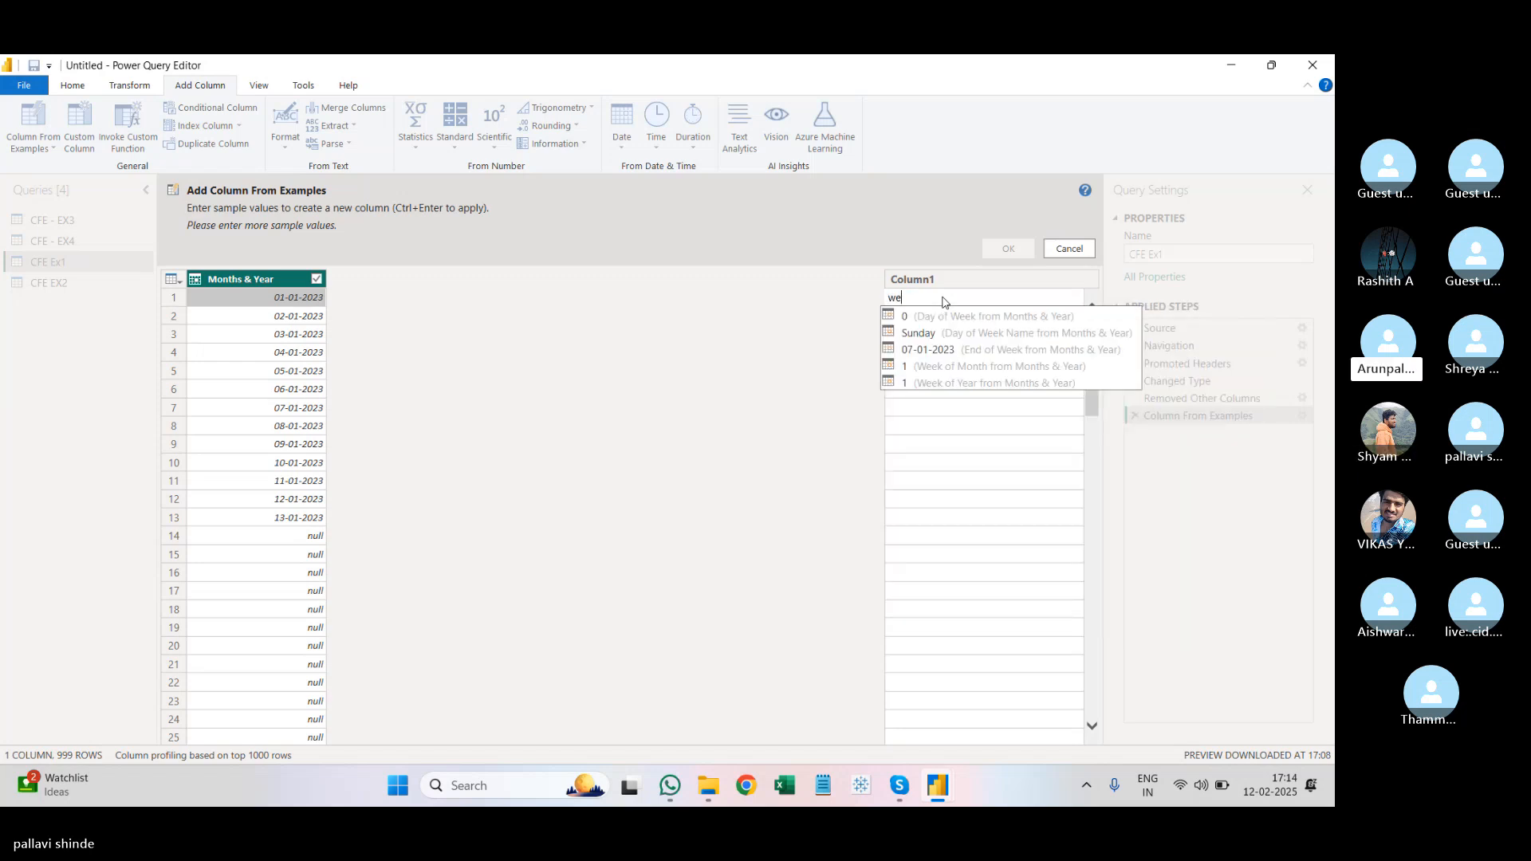
pyautogui.write('ek')
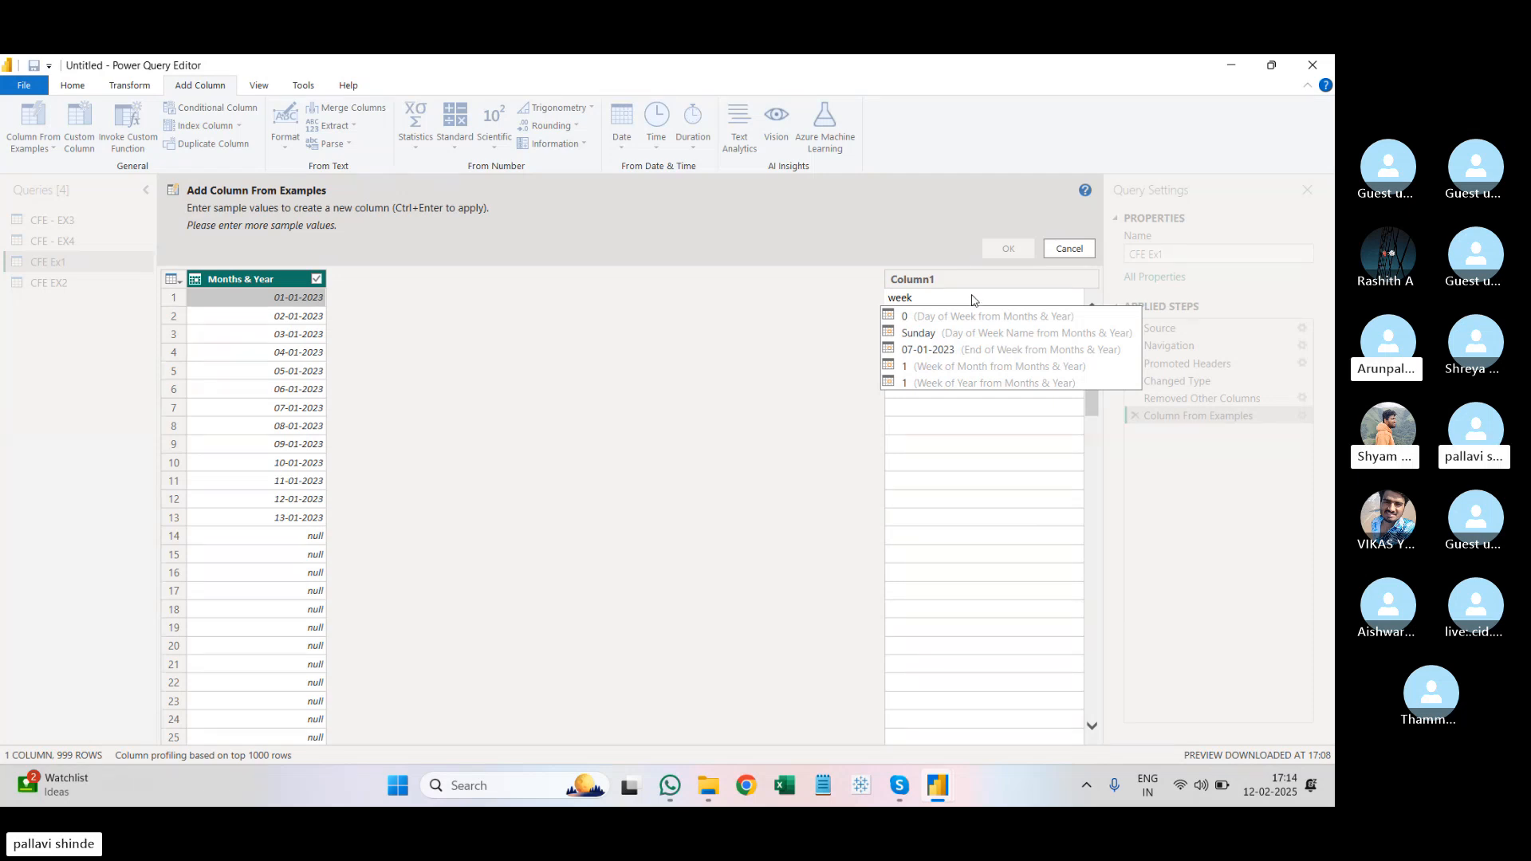
pyautogui.press('BackSpace')
pyautogui.press('BackSpace')
pyautogui.press('BackSpace')
pyautogui.write('day')
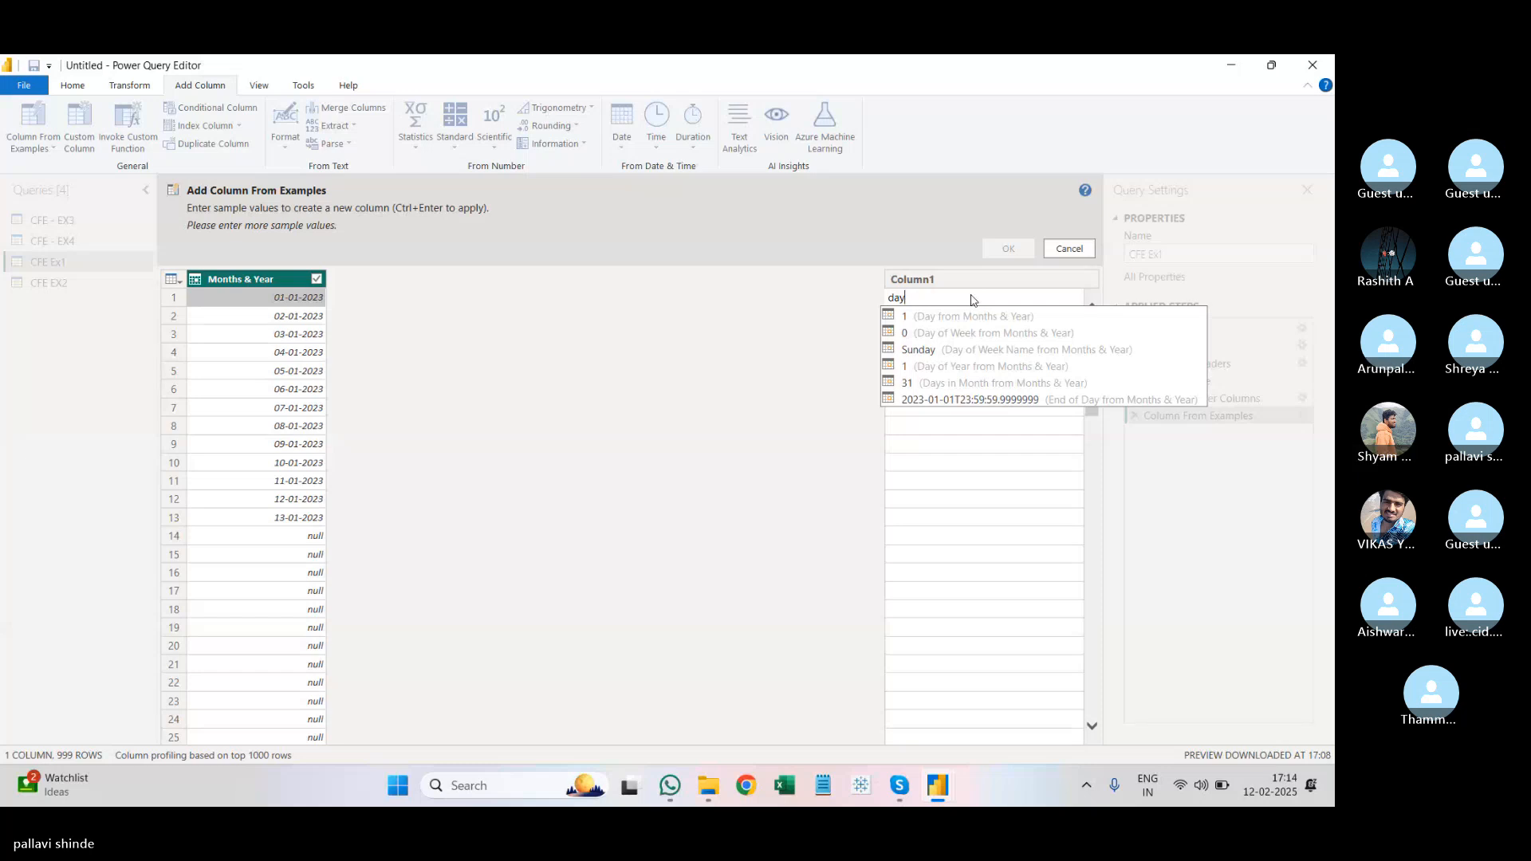
# Step: Try year and month as the first row's example text to compare the suggested transformations
pyautogui.press('BackSpace')
pyautogui.press('BackSpace')
pyautogui.press('BackSpace')
pyautogui.write('year')
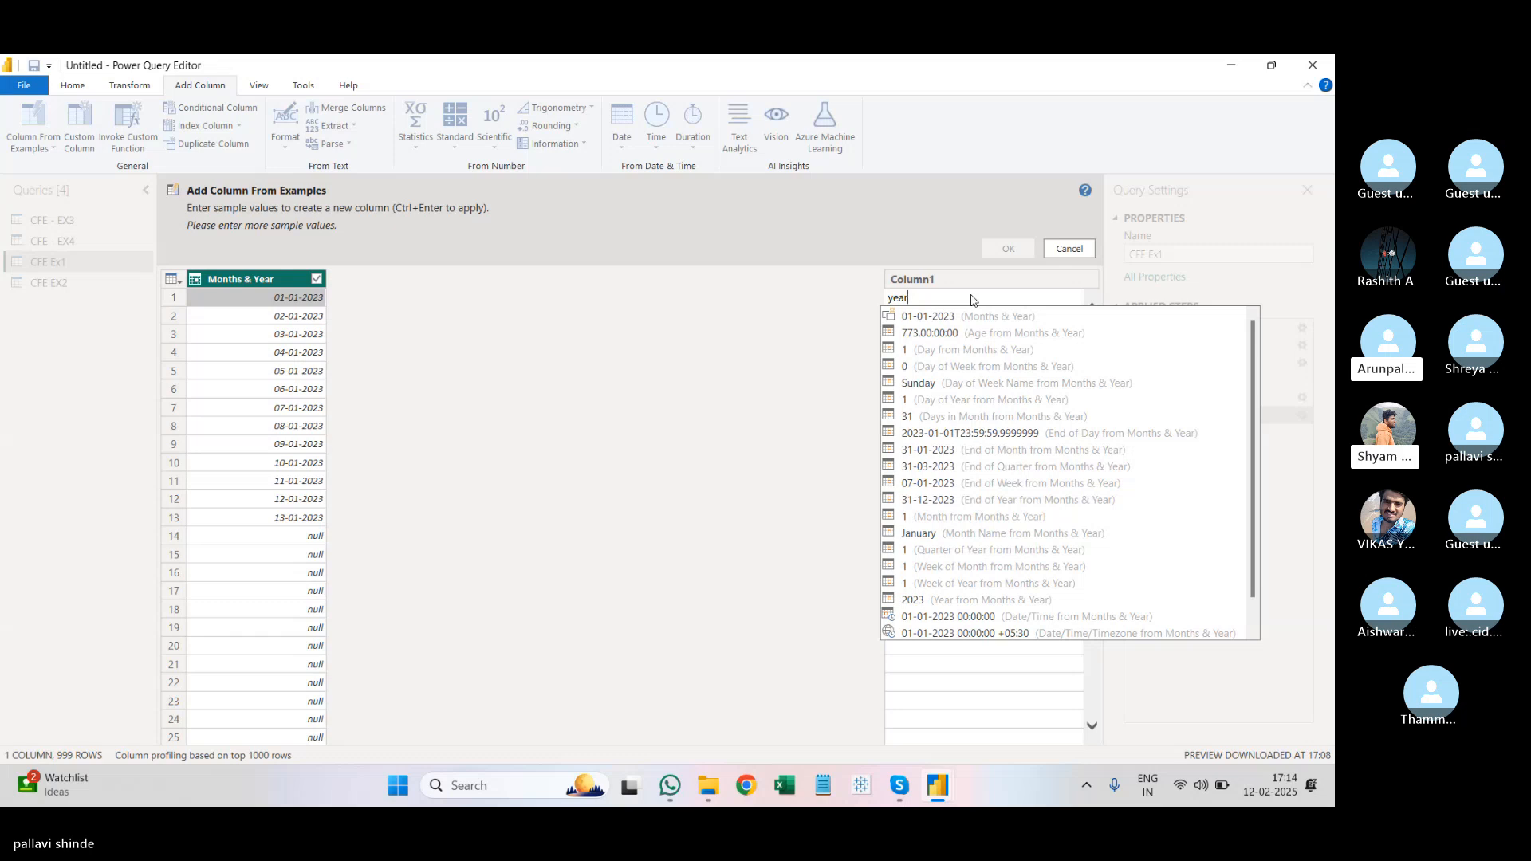
pyautogui.press('BackSpace')
pyautogui.press('BackSpace')
pyautogui.press('BackSpace')
pyautogui.press('BackSpace')
pyautogui.write('month')
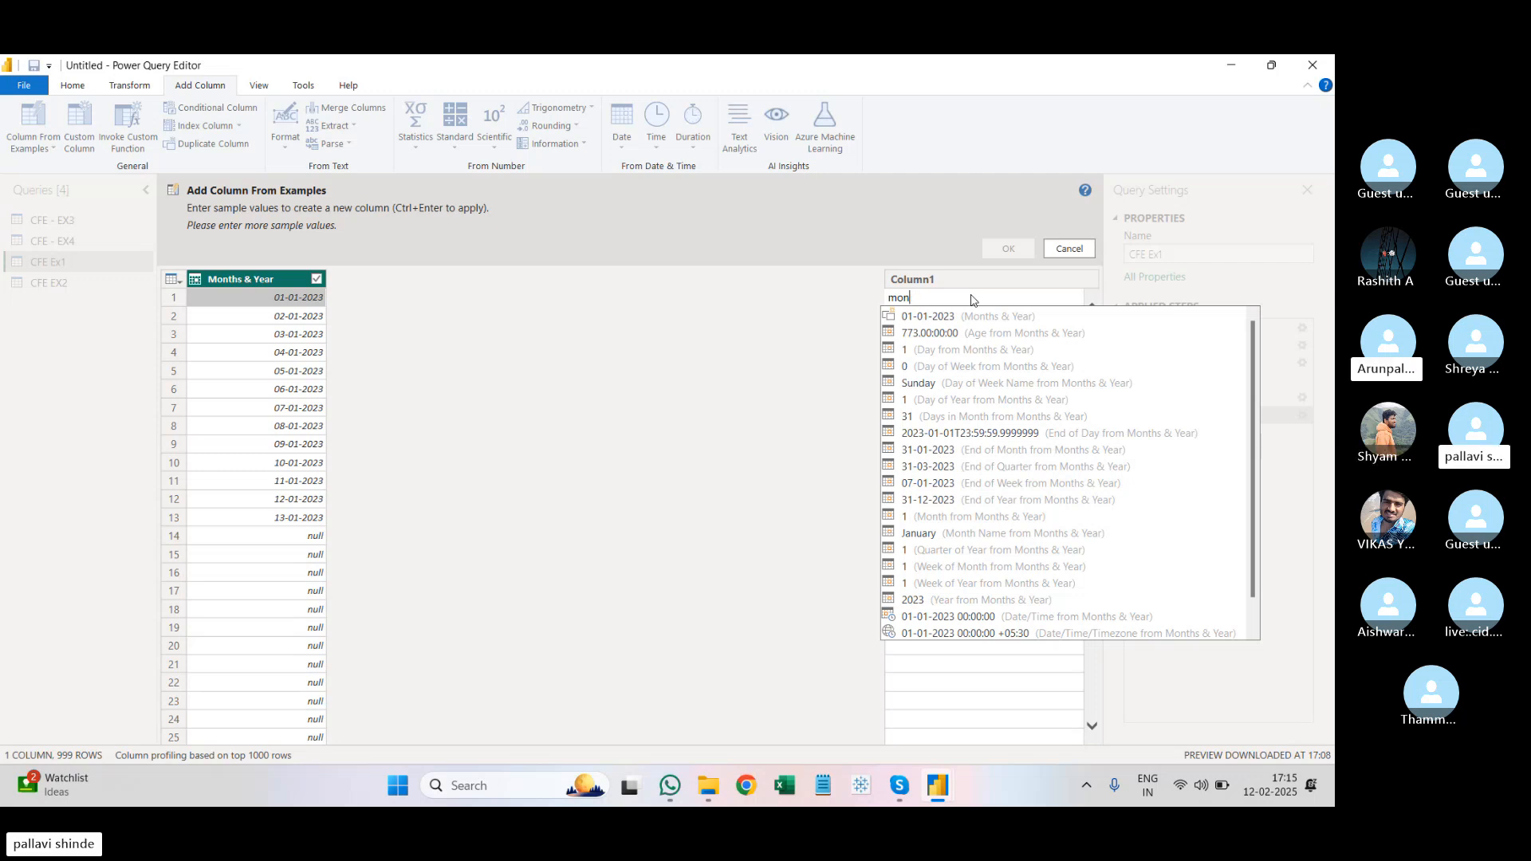
# Step: Clear the example text, choose the suggested Sunday (Day of Week Name from Months & Year), and add the column
pyautogui.press('BackSpace')
pyautogui.press('BackSpace')
pyautogui.press('BackSpace')
pyautogui.press('BackSpace')
pyautogui.press('BackSpace')
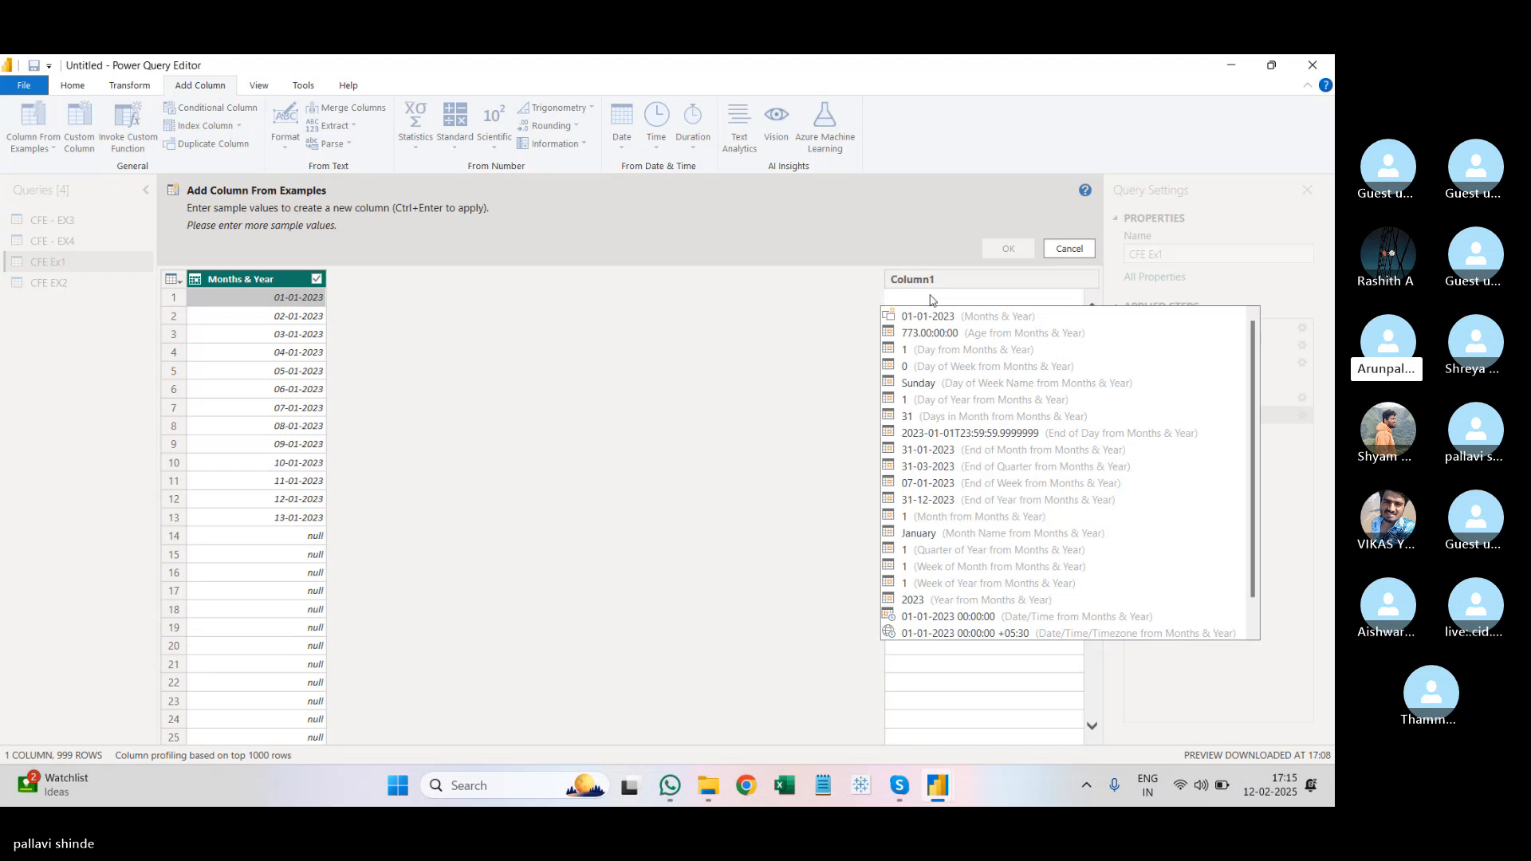
pyautogui.click(928, 384)
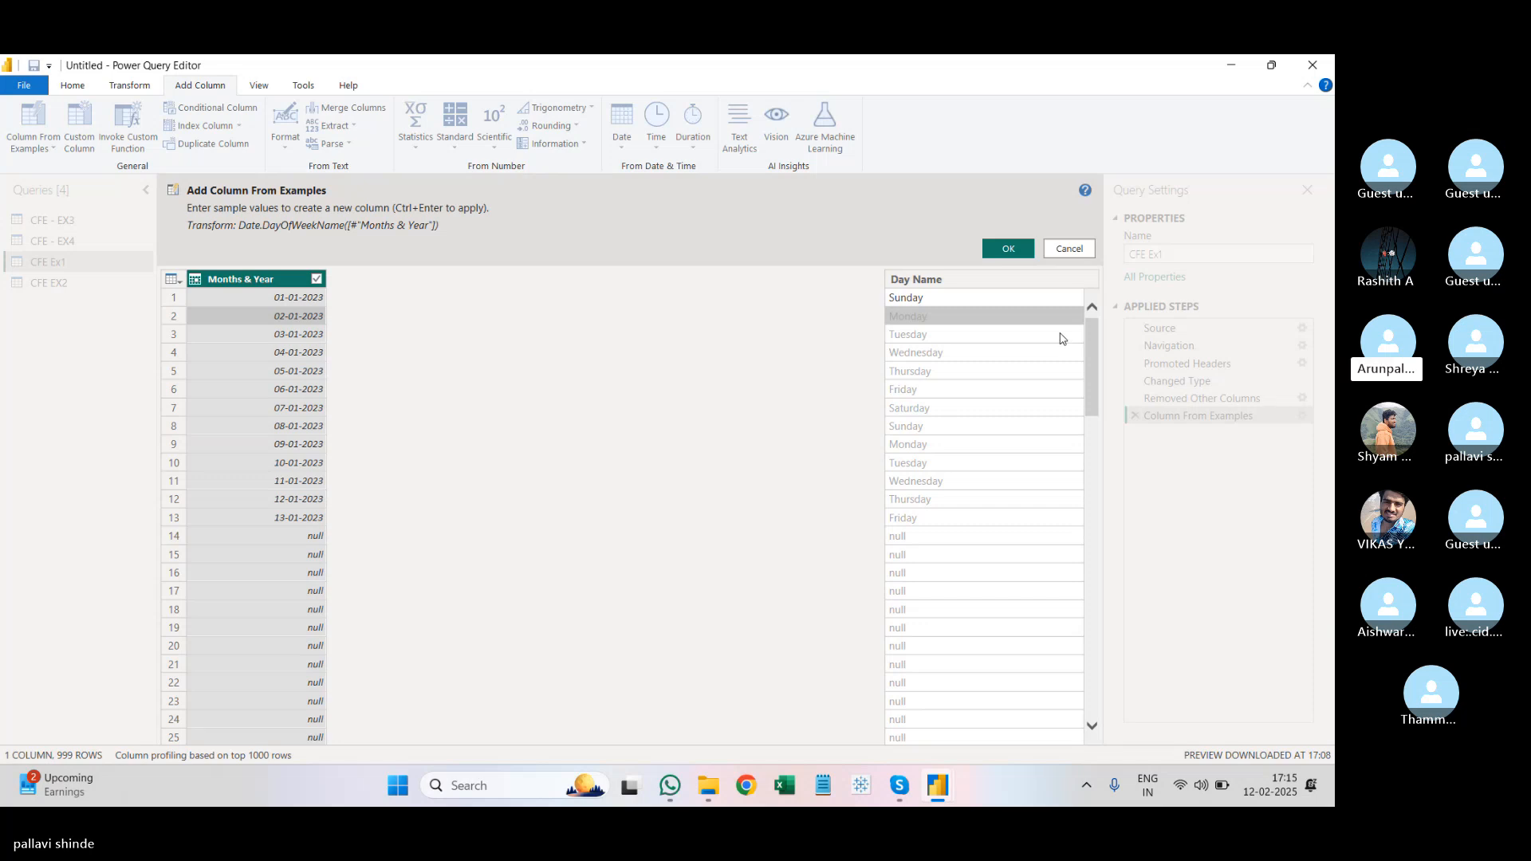
pyautogui.click(1017, 245)
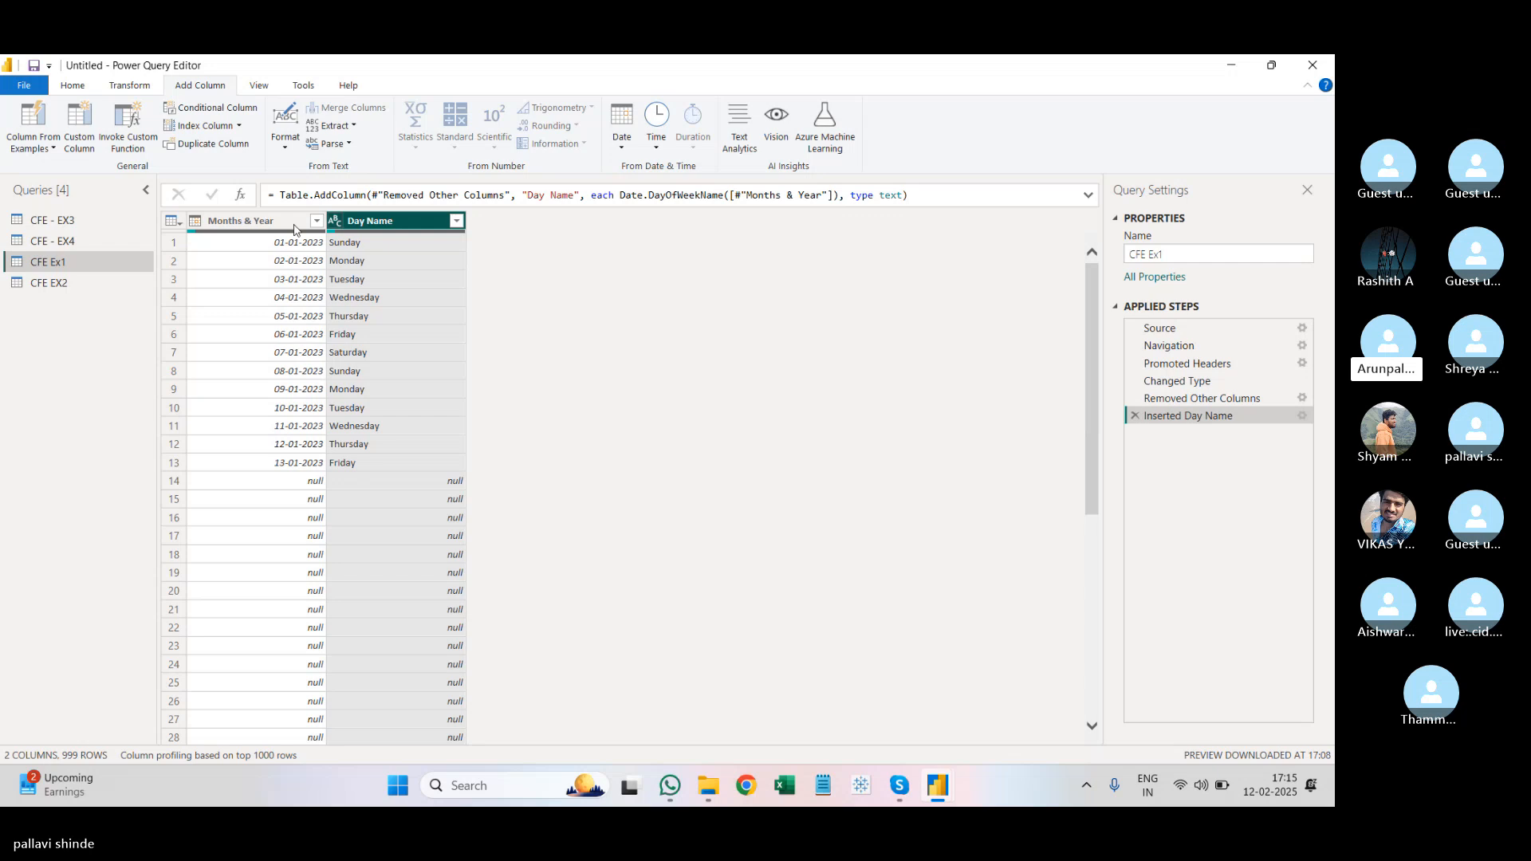
# Step: Start another column from examples based on the Months & Year selection and enter Month as the first row's example
pyautogui.click(263, 223)
pyautogui.click(24, 150)
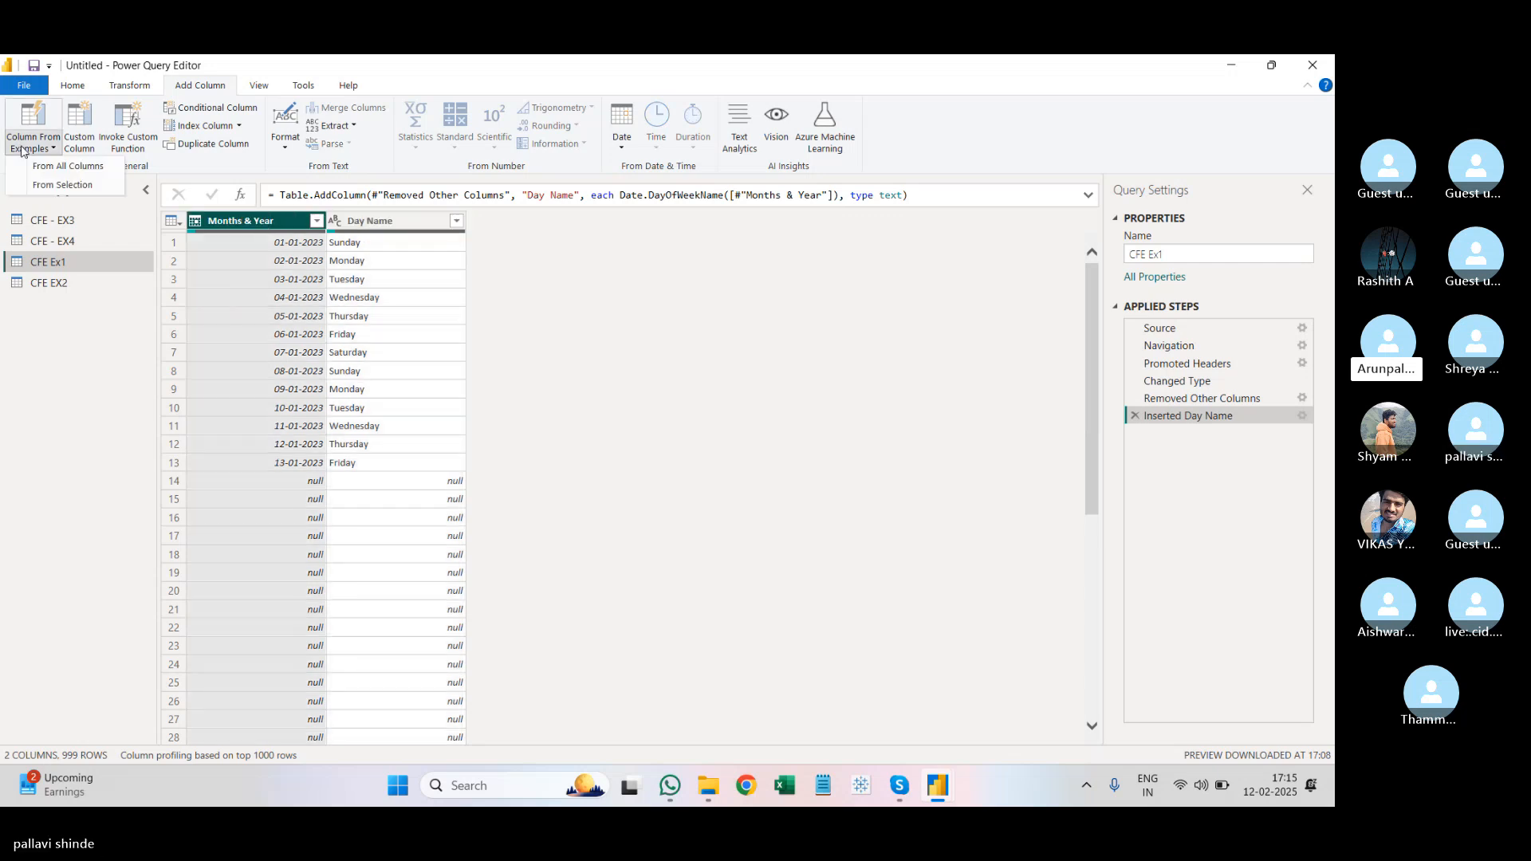
pyautogui.click(46, 189)
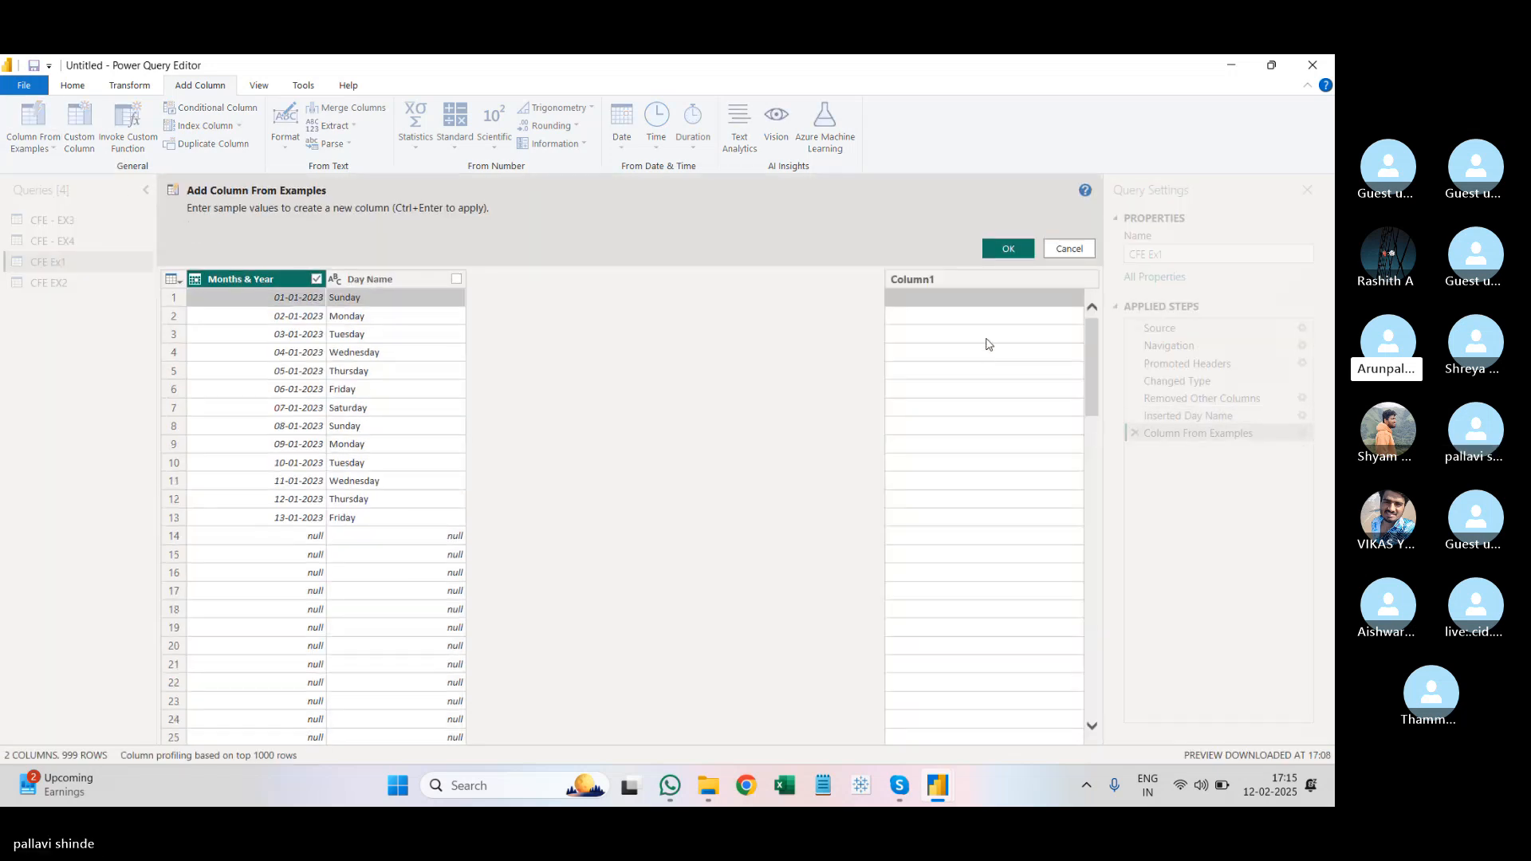
pyautogui.click(942, 303)
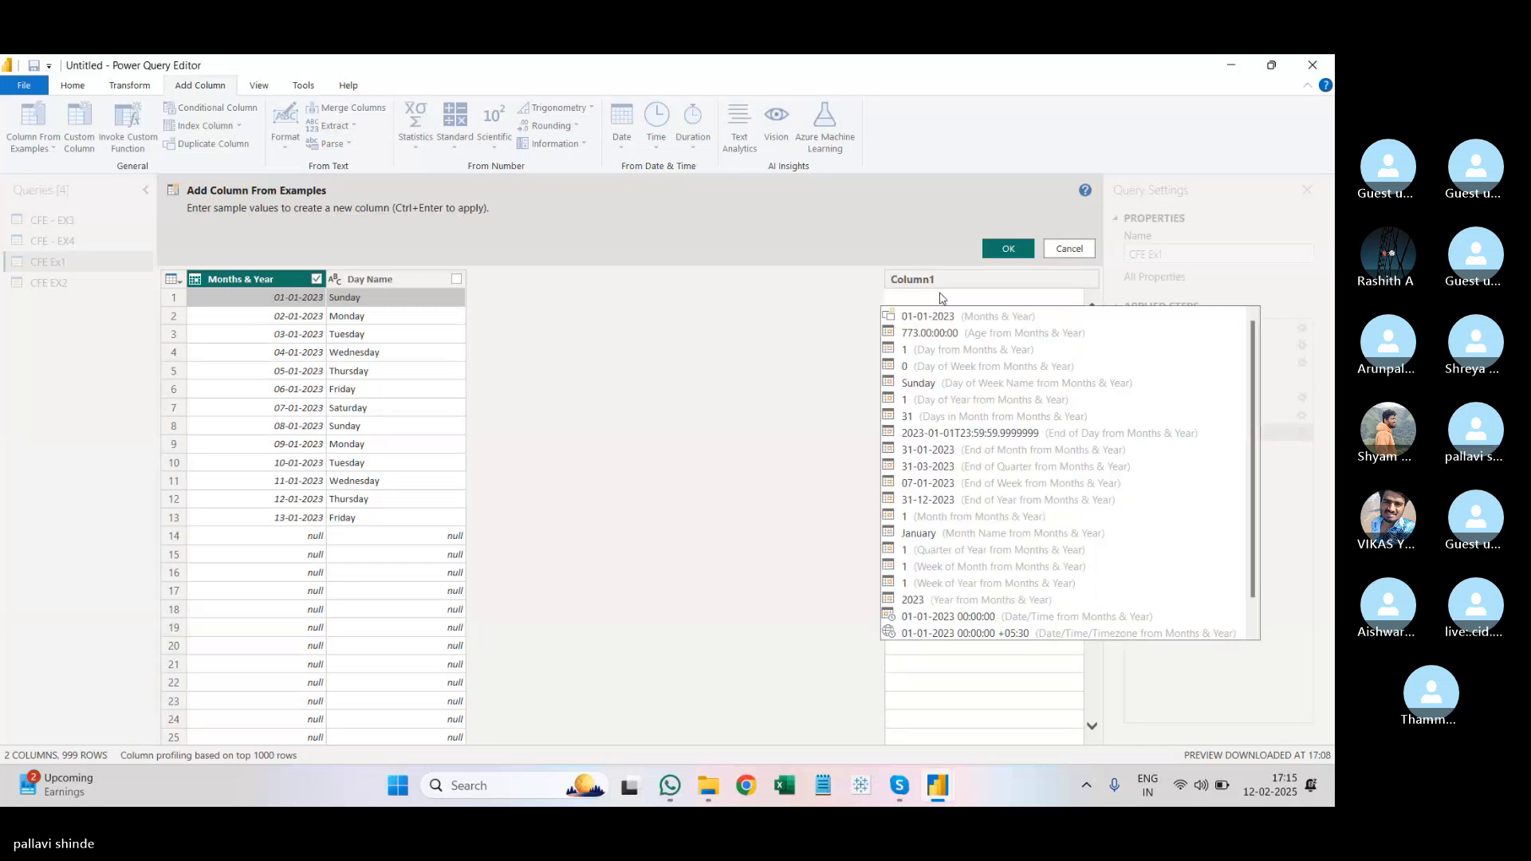
pyautogui.write('Month')
pyautogui.press('Return')
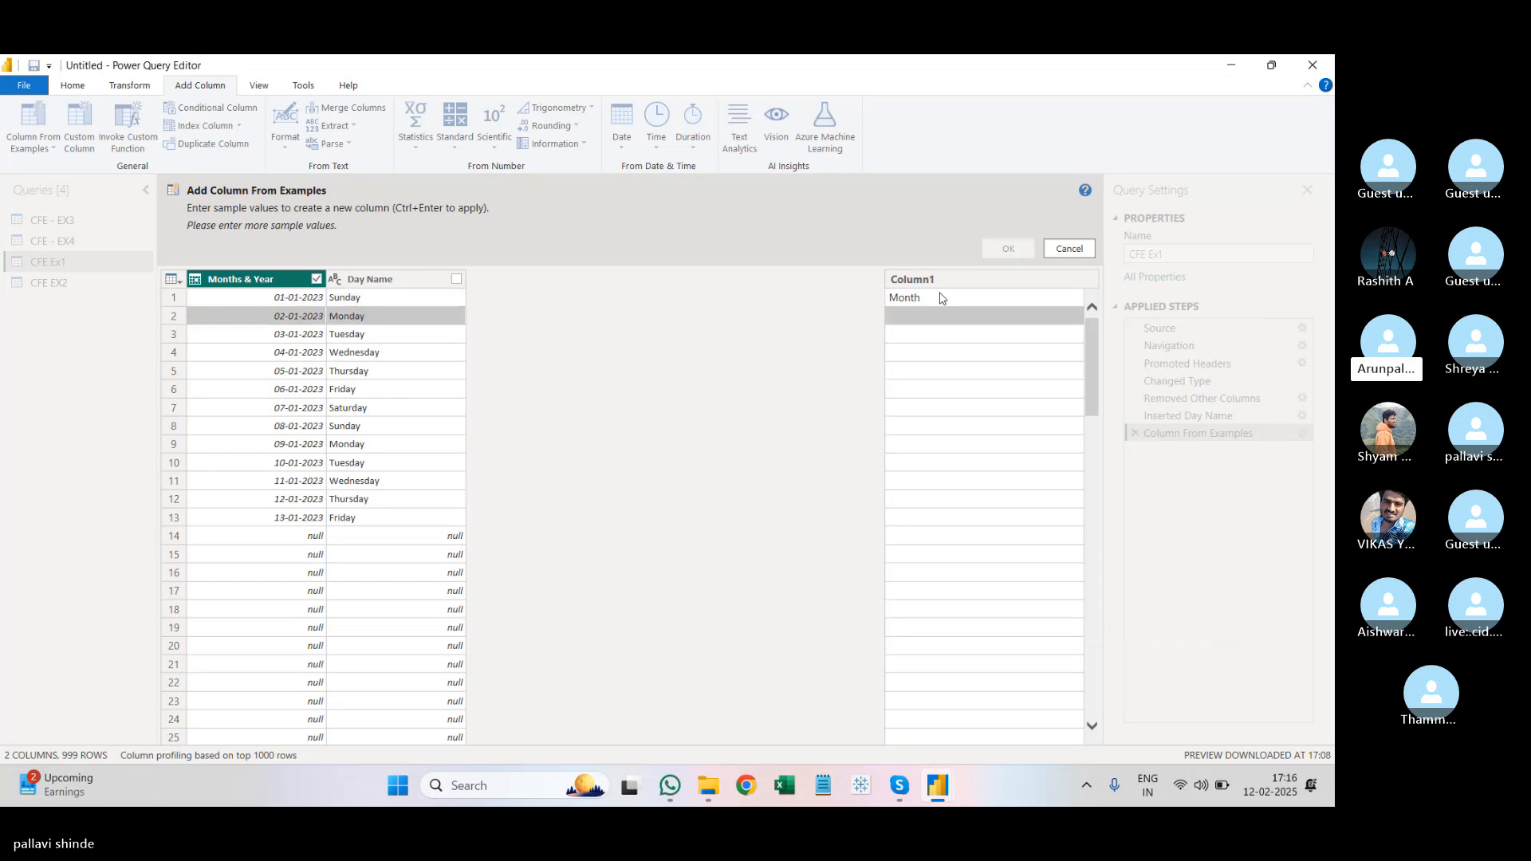
# Step: Clear the Month example and try jan and month as the first row's text to compare suggestions
pyautogui.click(942, 297)
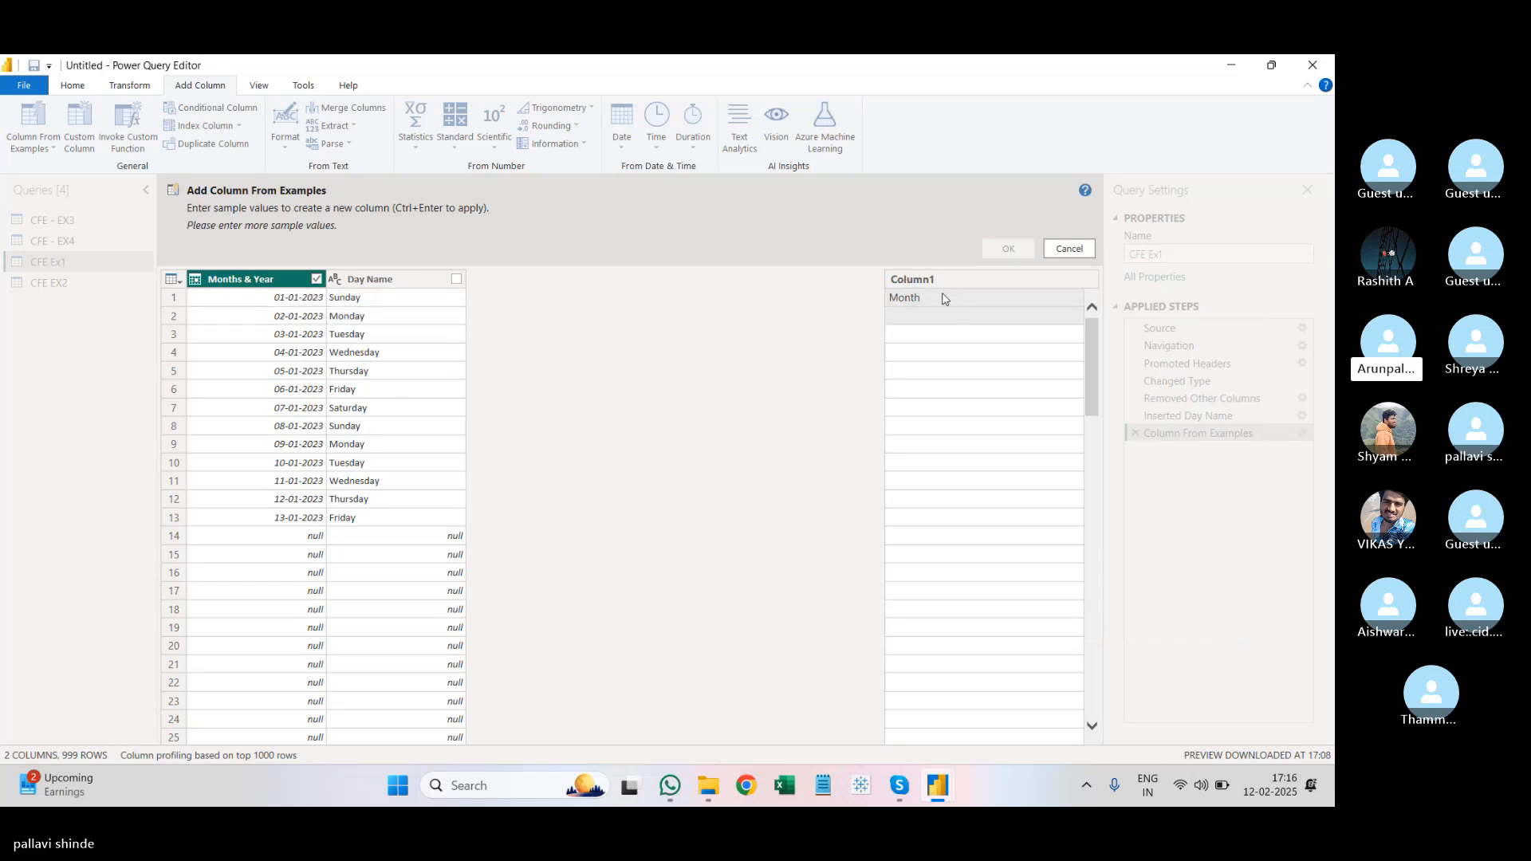
pyautogui.doubleClick(943, 297)
pyautogui.press('BackSpace')
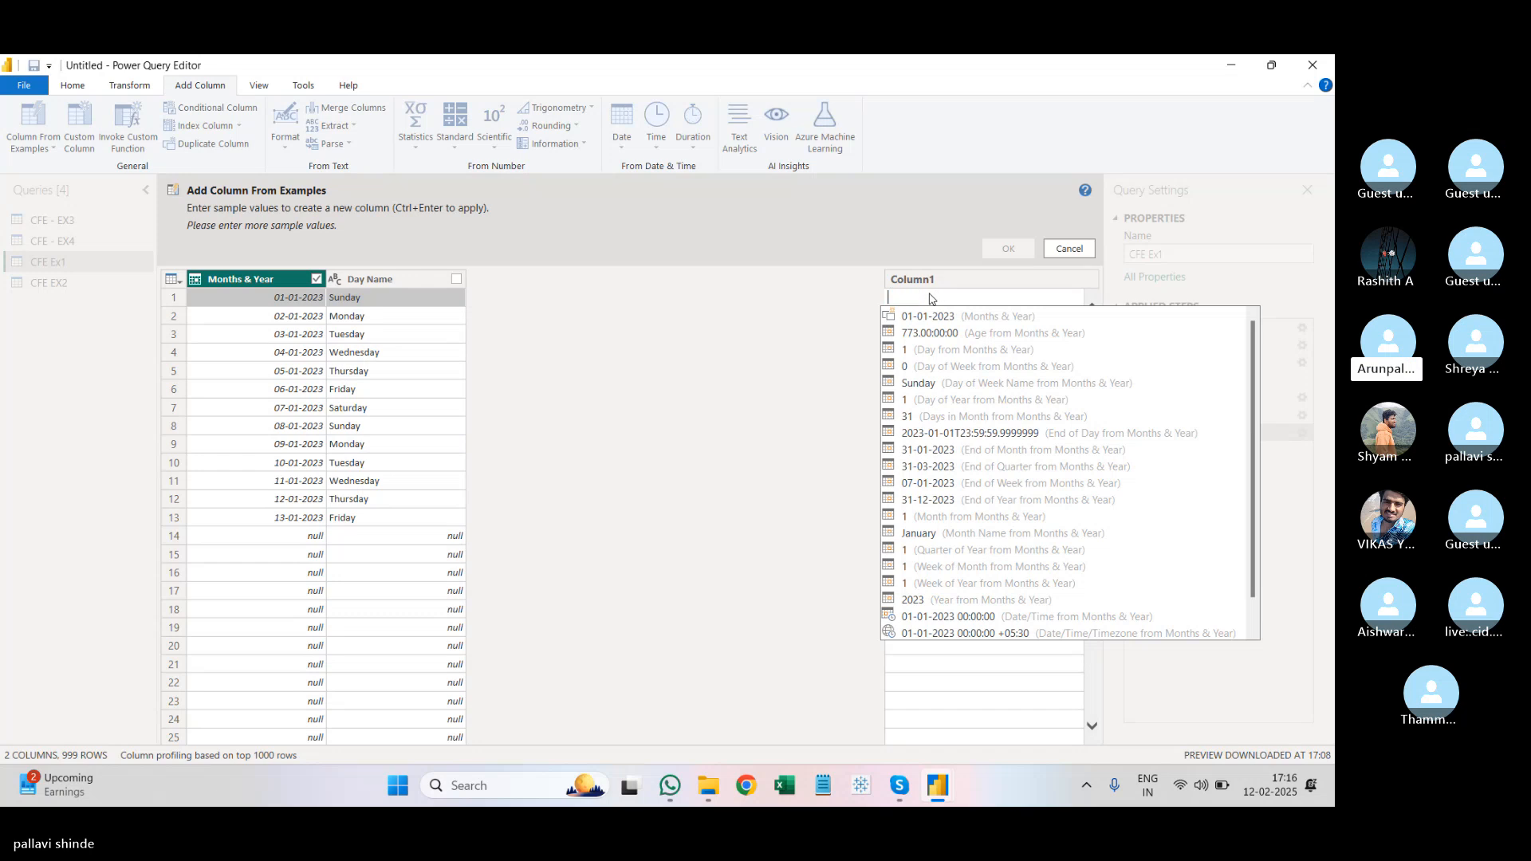
pyautogui.write('jan')
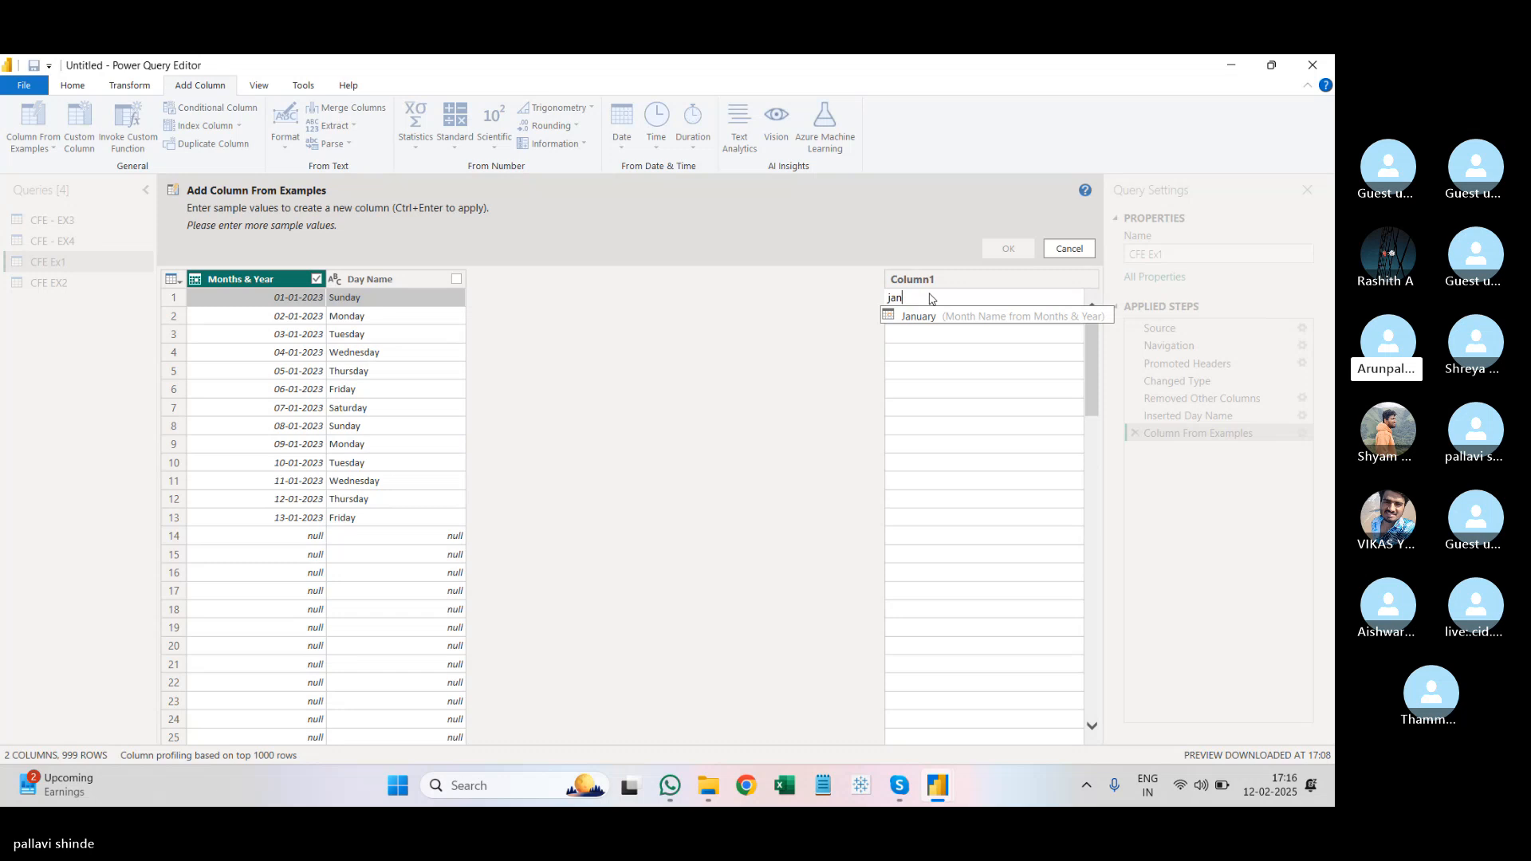
pyautogui.press('BackSpace')
pyautogui.press('BackSpace')
pyautogui.press('BackSpace')
pyautogui.write('month')
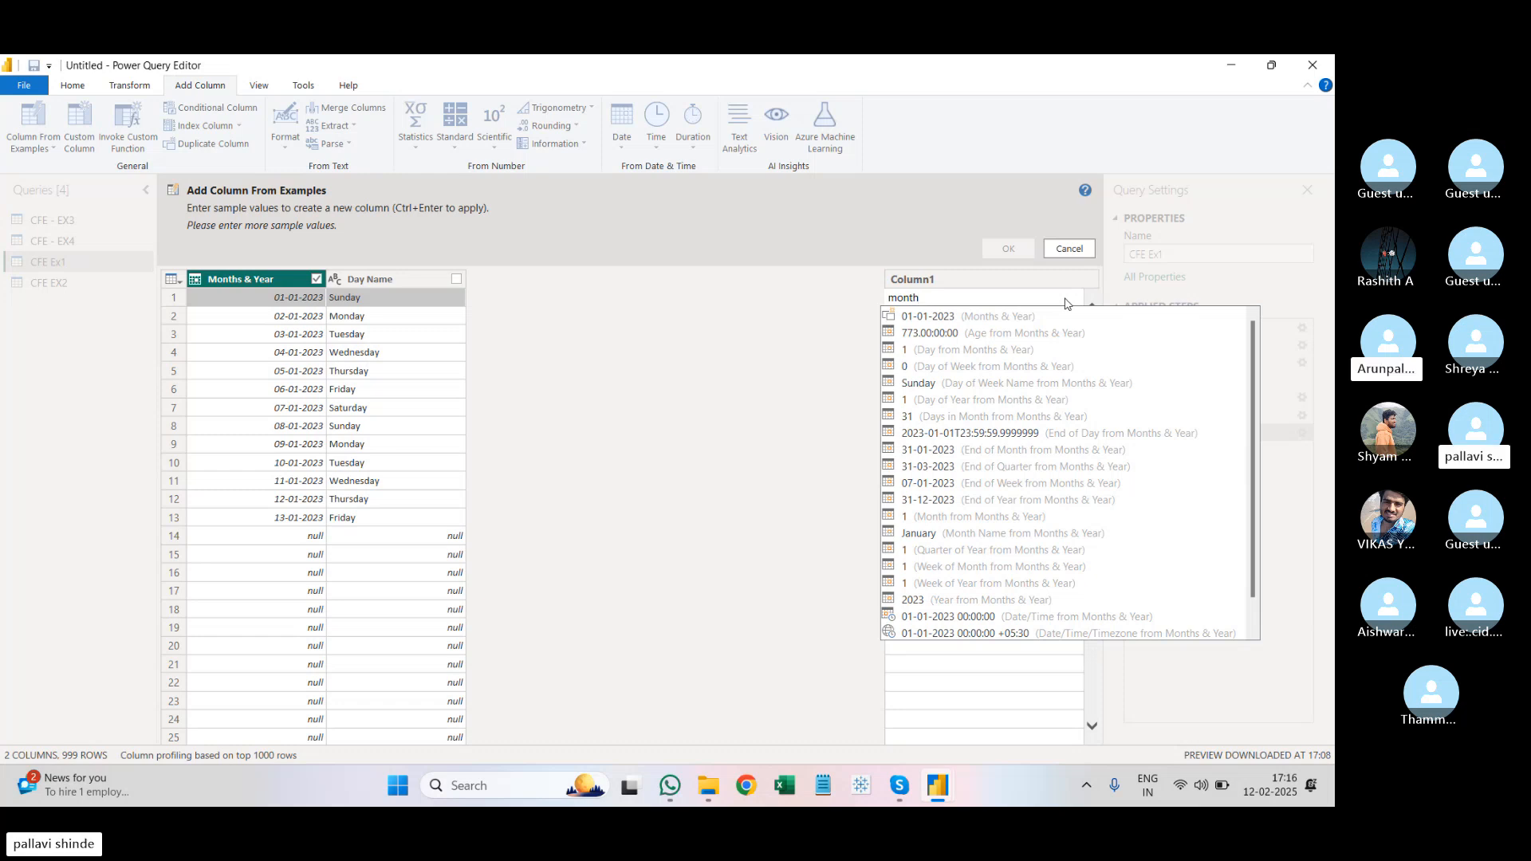
# Step: Enter jan as the first row's example in place of month
pyautogui.press('BackSpace')
pyautogui.press('BackSpace')
pyautogui.press('BackSpace')
pyautogui.press('BackSpace')
pyautogui.press('BackSpace')
pyautogui.write('j')
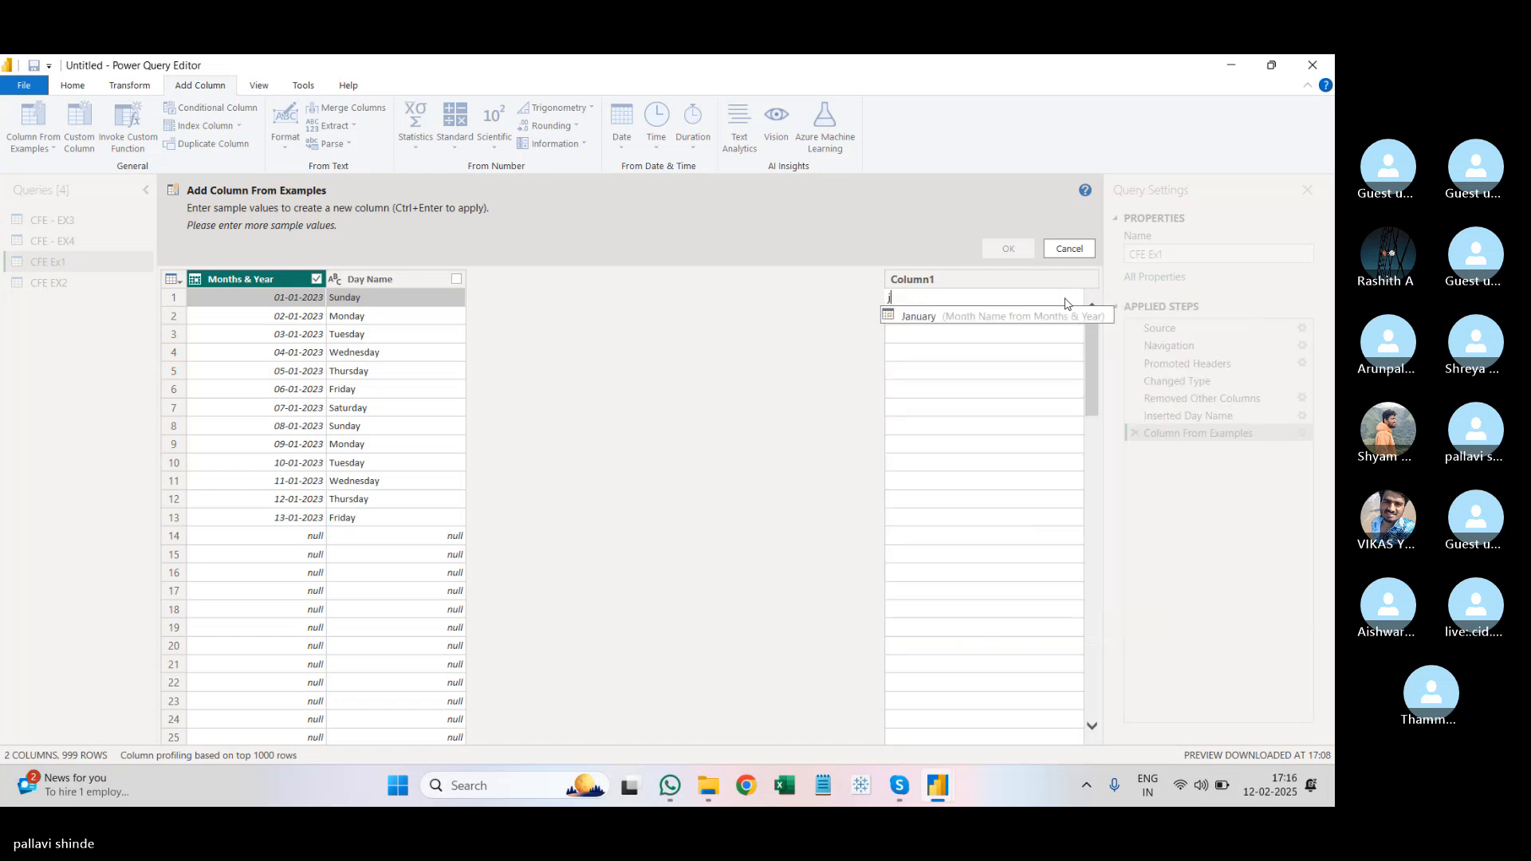
pyautogui.write('an')
pyautogui.press('Return')
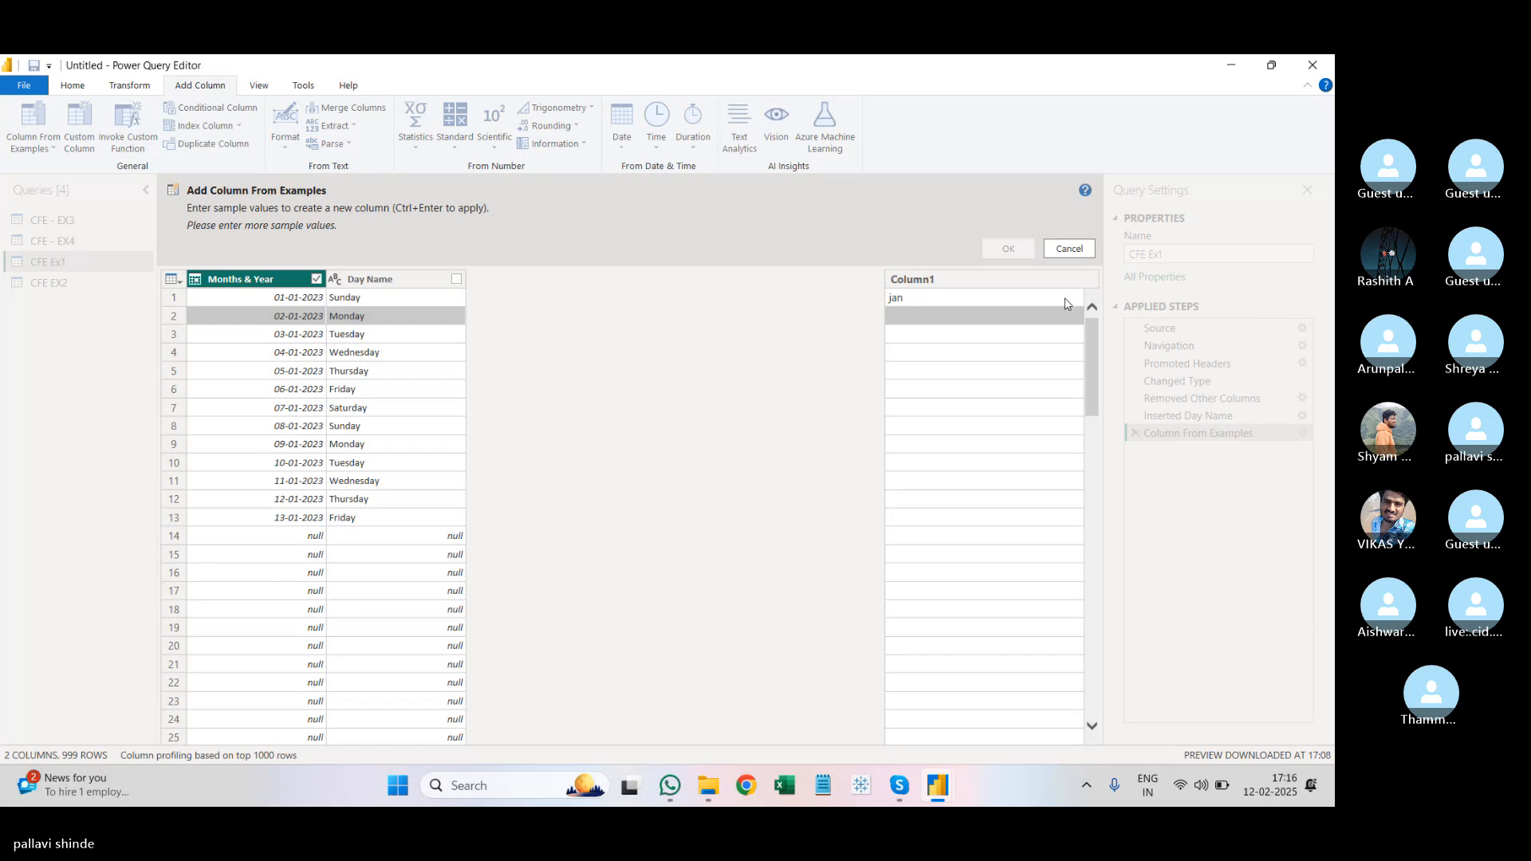
# Step: Replace the first row's example with the suggested January (Month Name from Months & Year) and add the column
pyautogui.click(1067, 305)
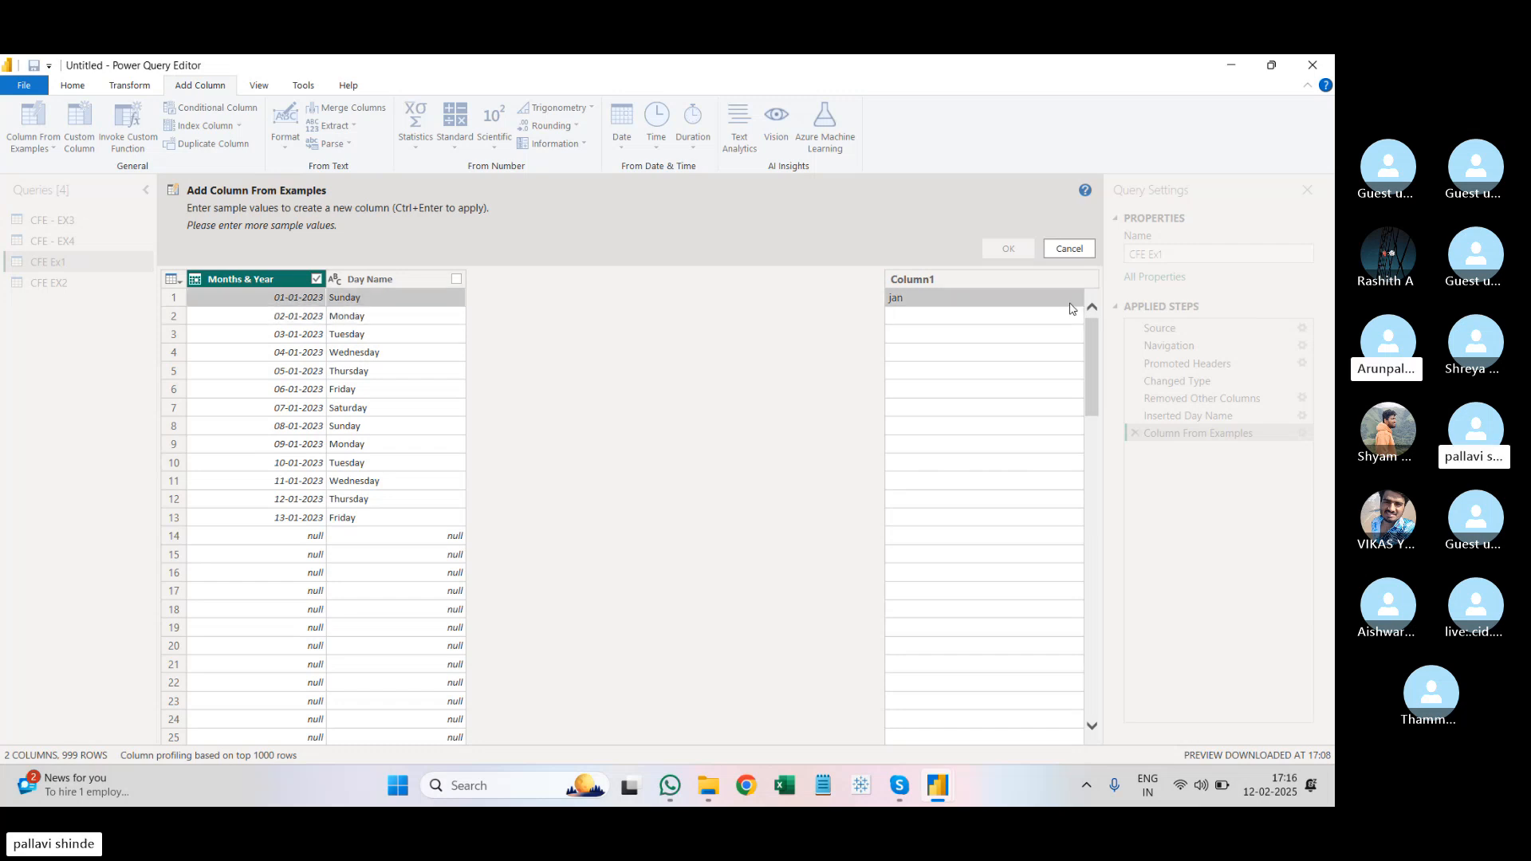
pyautogui.doubleClick(1028, 297)
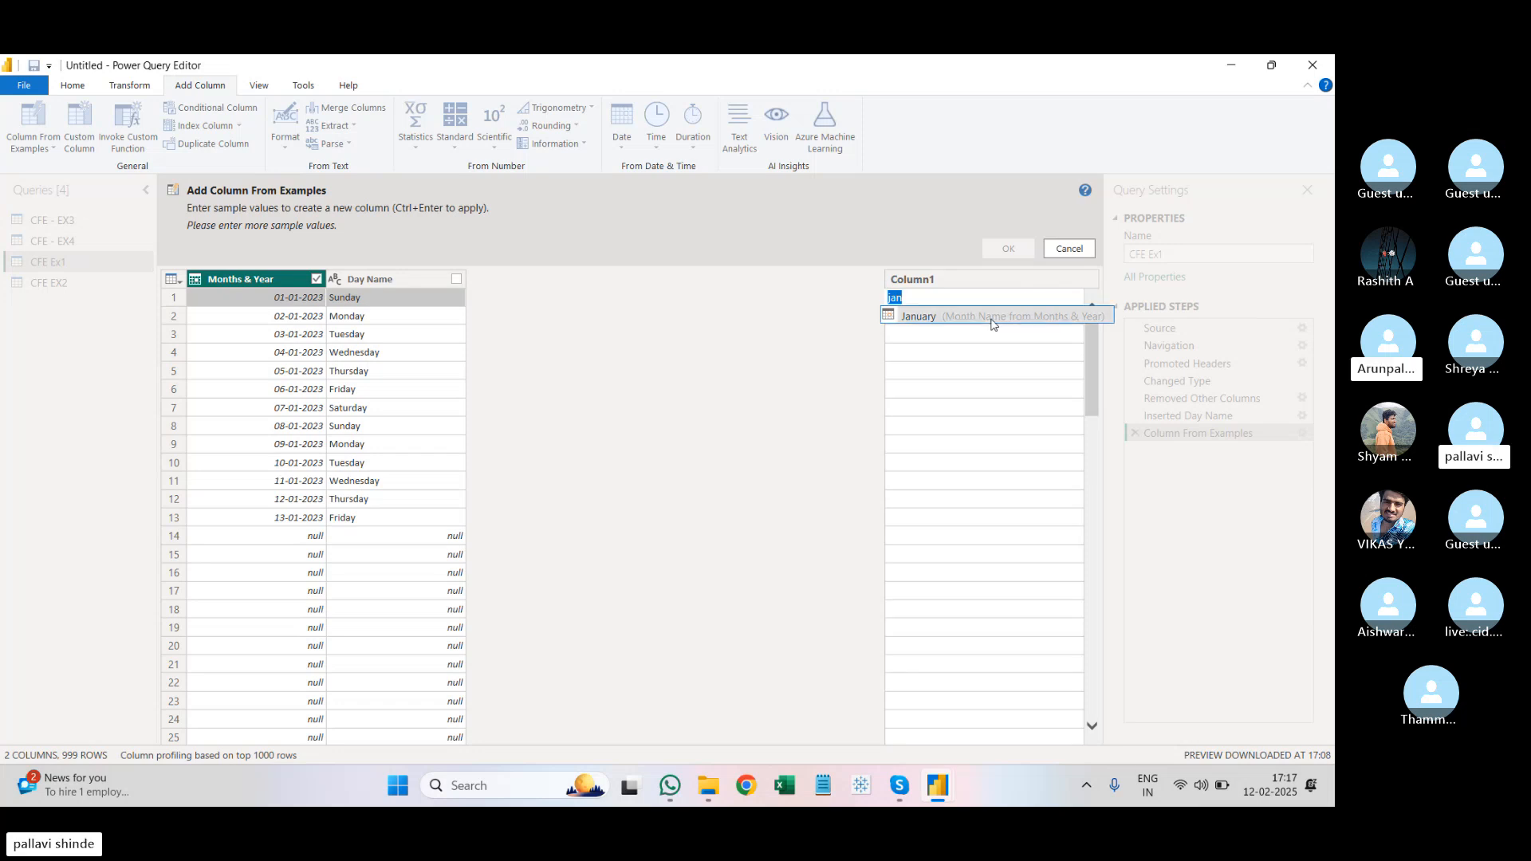
pyautogui.click(993, 318)
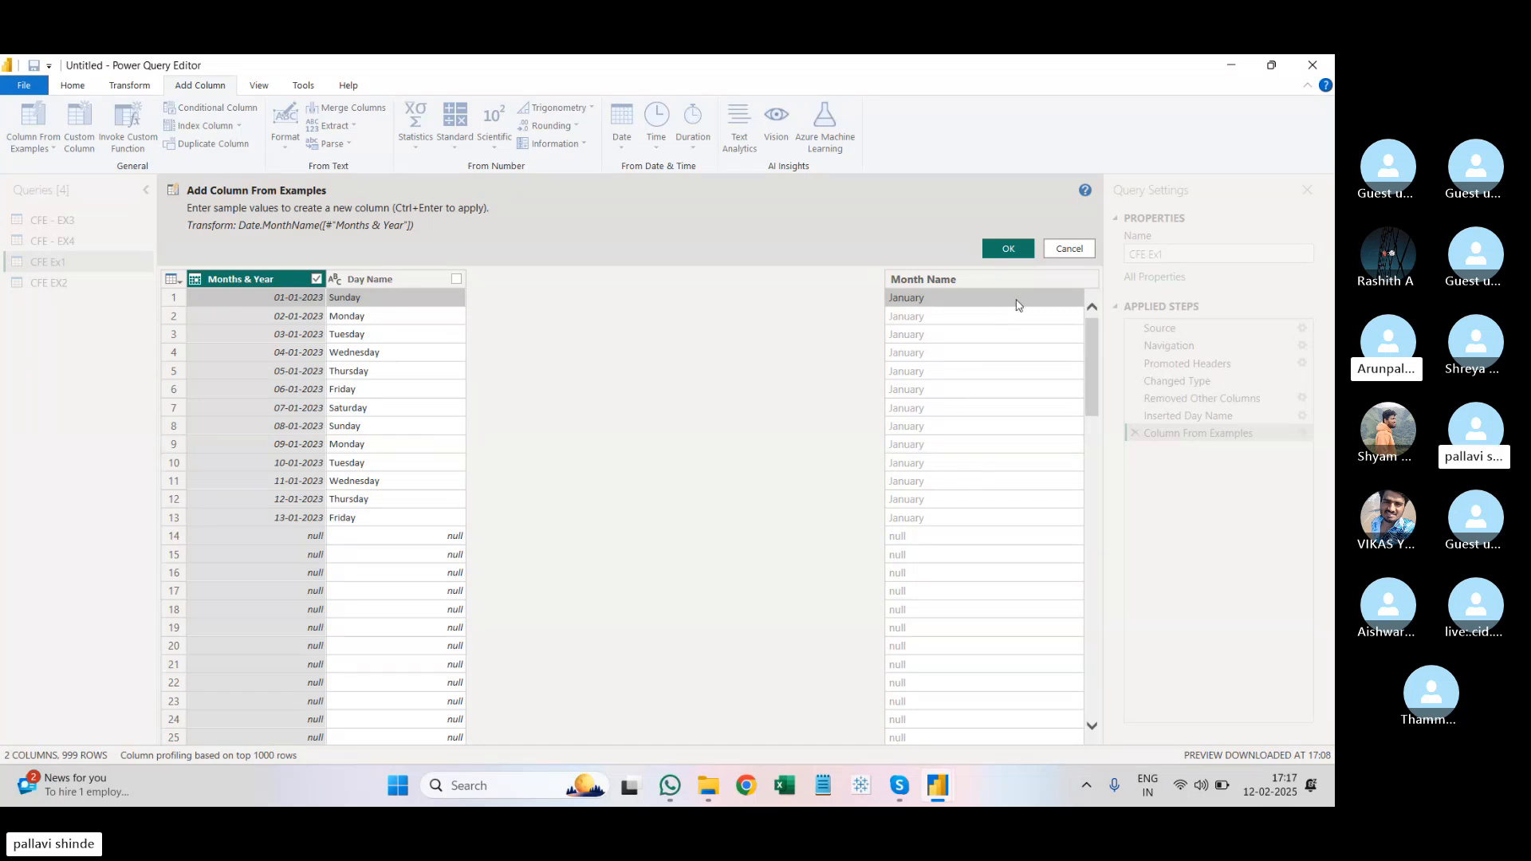
pyautogui.click(1008, 248)
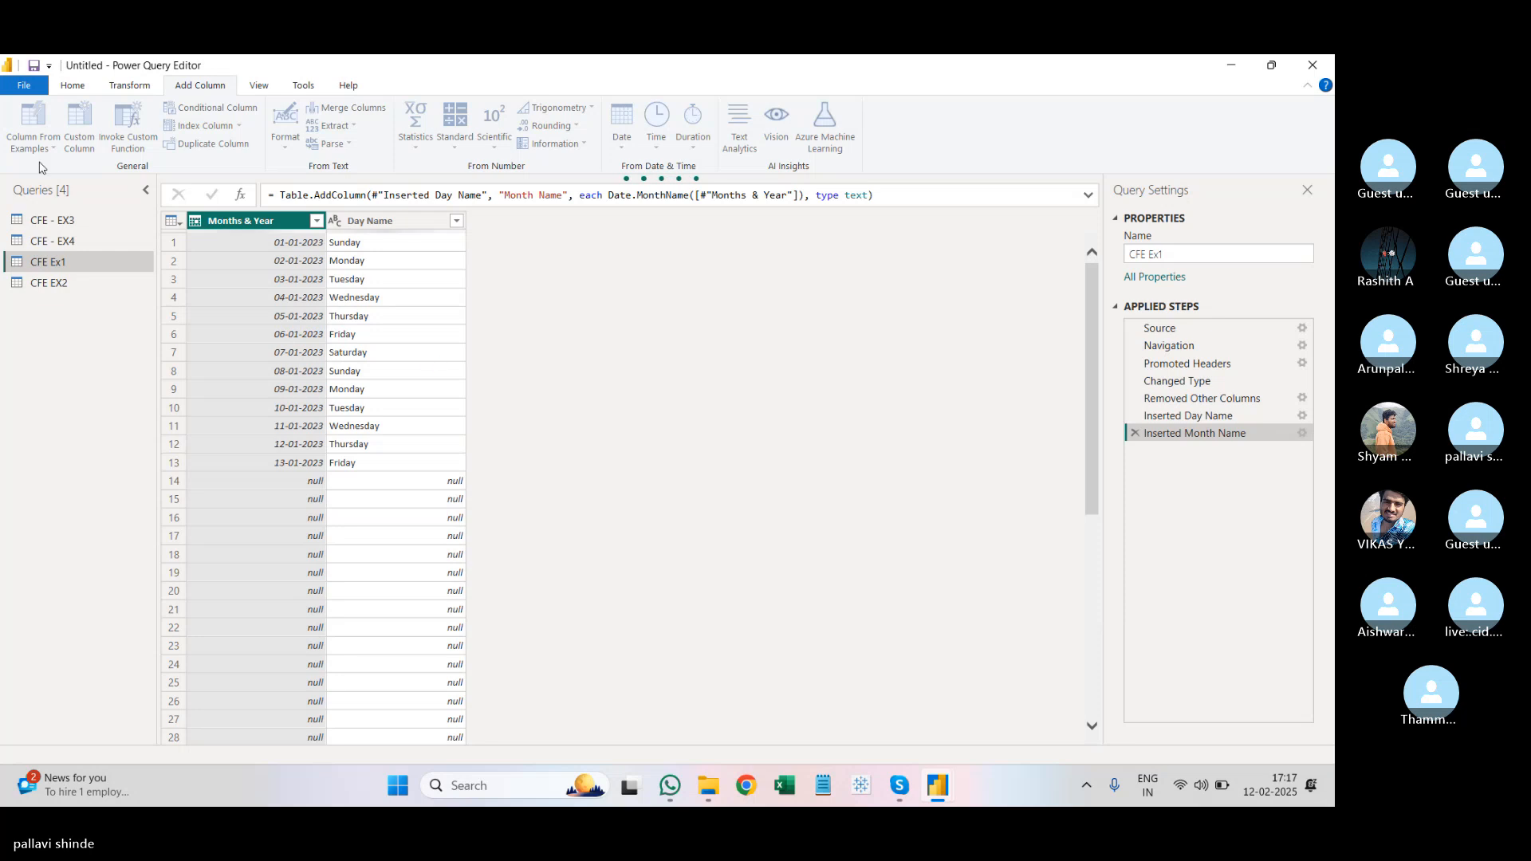
# Step: Open the CFE EX2 query and select its PRODUCT ID column
pyautogui.click(47, 283)
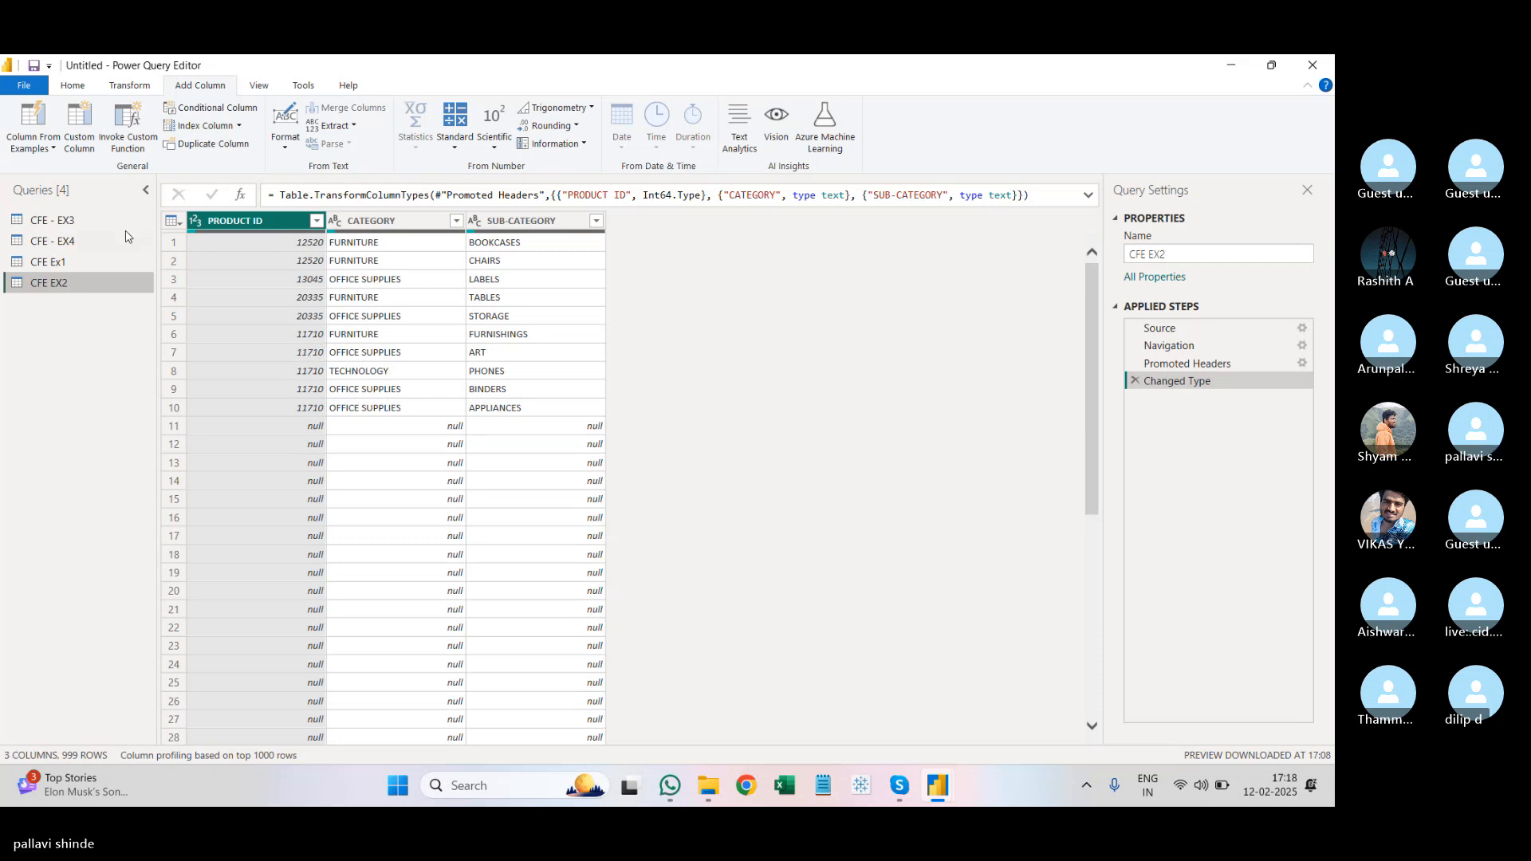
pyautogui.click(41, 150)
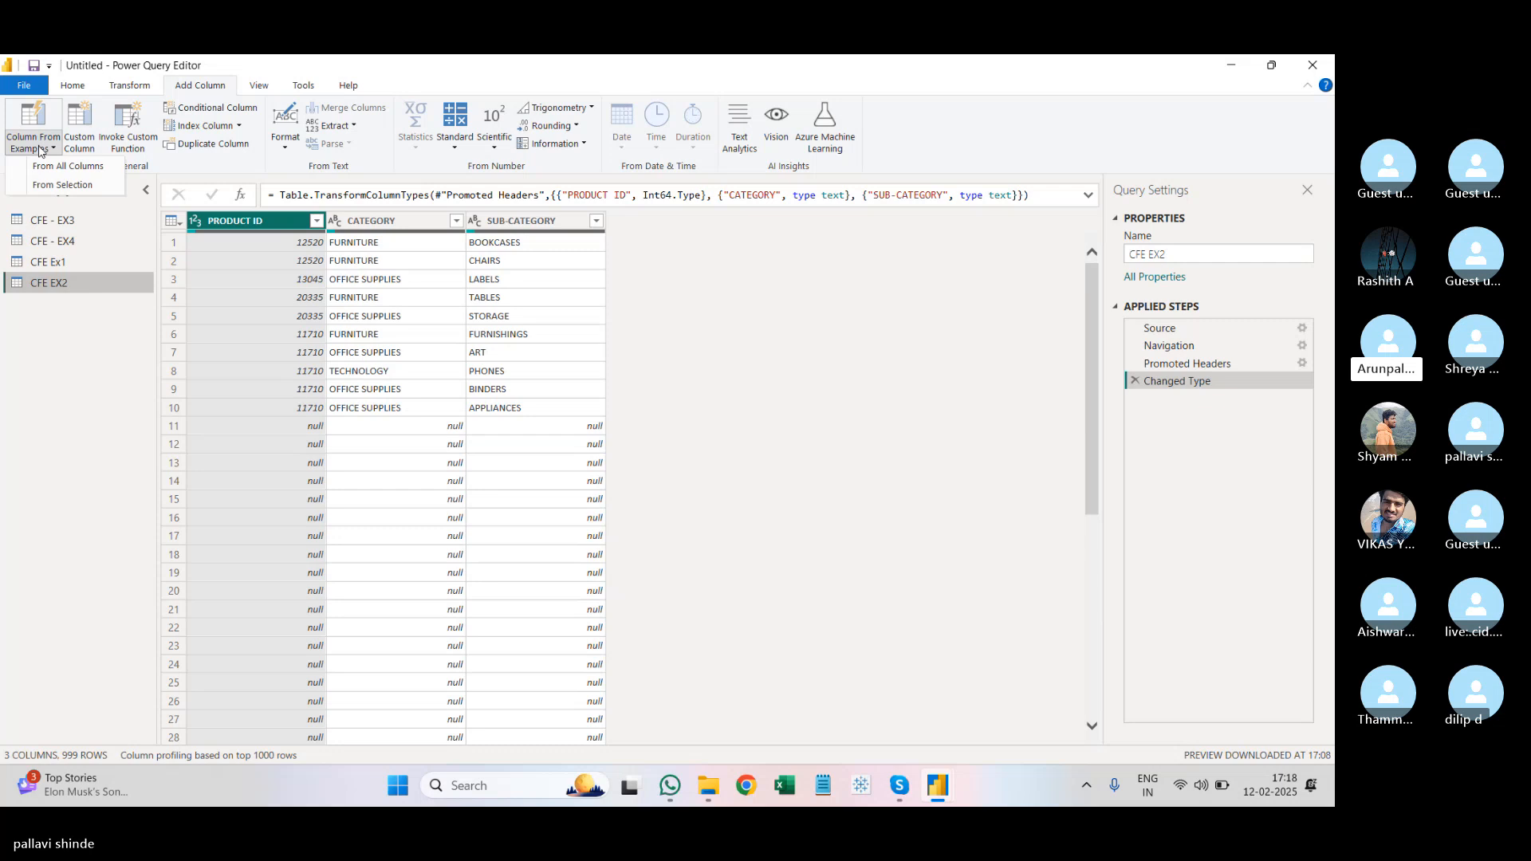
pyautogui.click(258, 221)
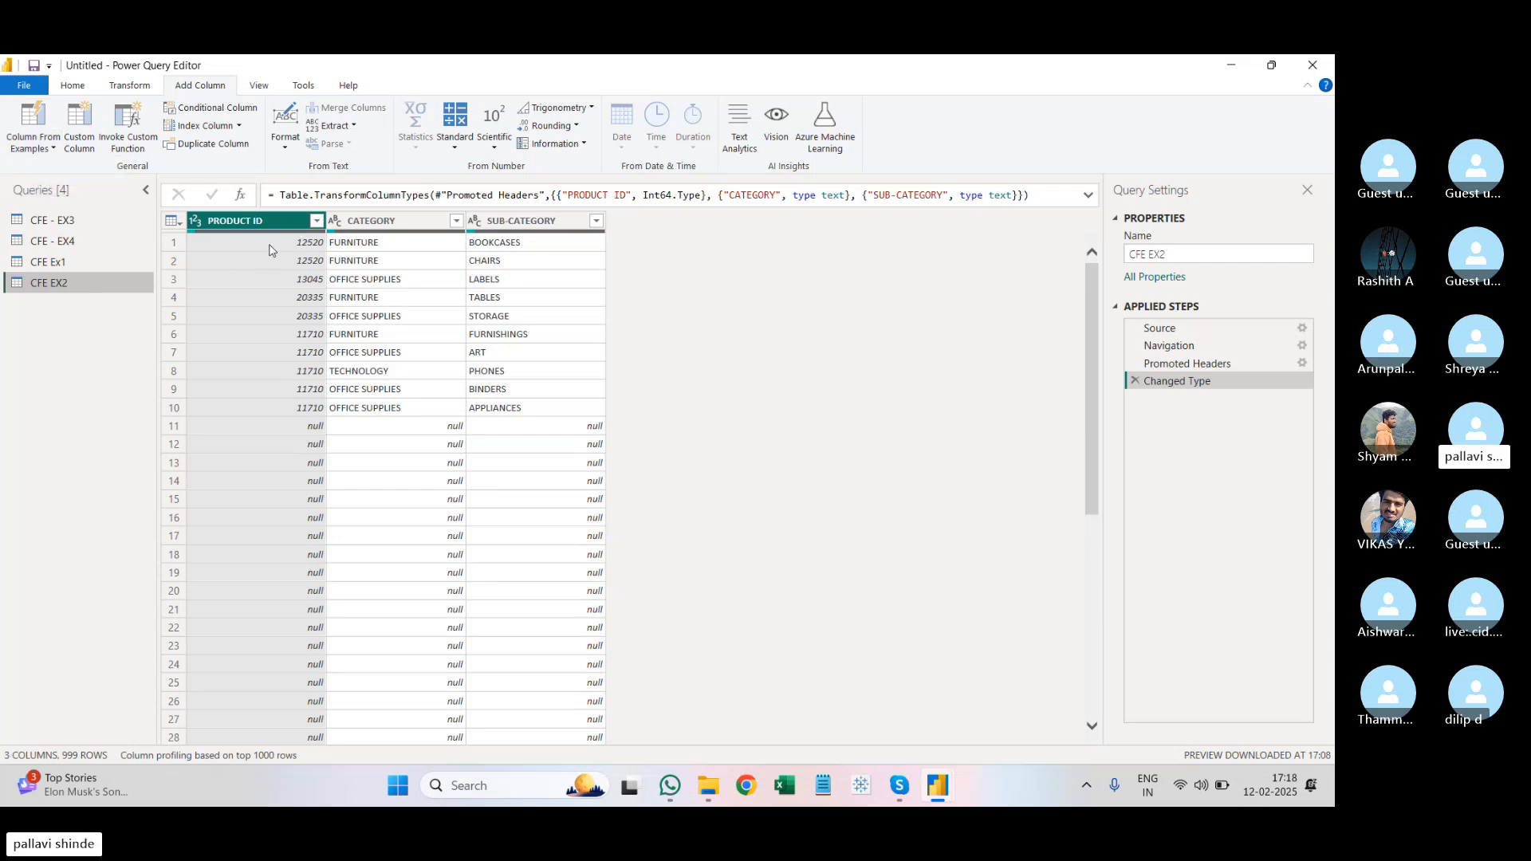
# Step: Select the PRODUCT ID, CATEGORY and SUB-CATEGORY columns and start a column from examples based on the selection
pyautogui.keyDown('ctrl'); pyautogui.click(407, 224); pyautogui.keyUp('ctrl')
pyautogui.keyDown('ctrl'); pyautogui.click(514, 223); pyautogui.keyUp('ctrl')
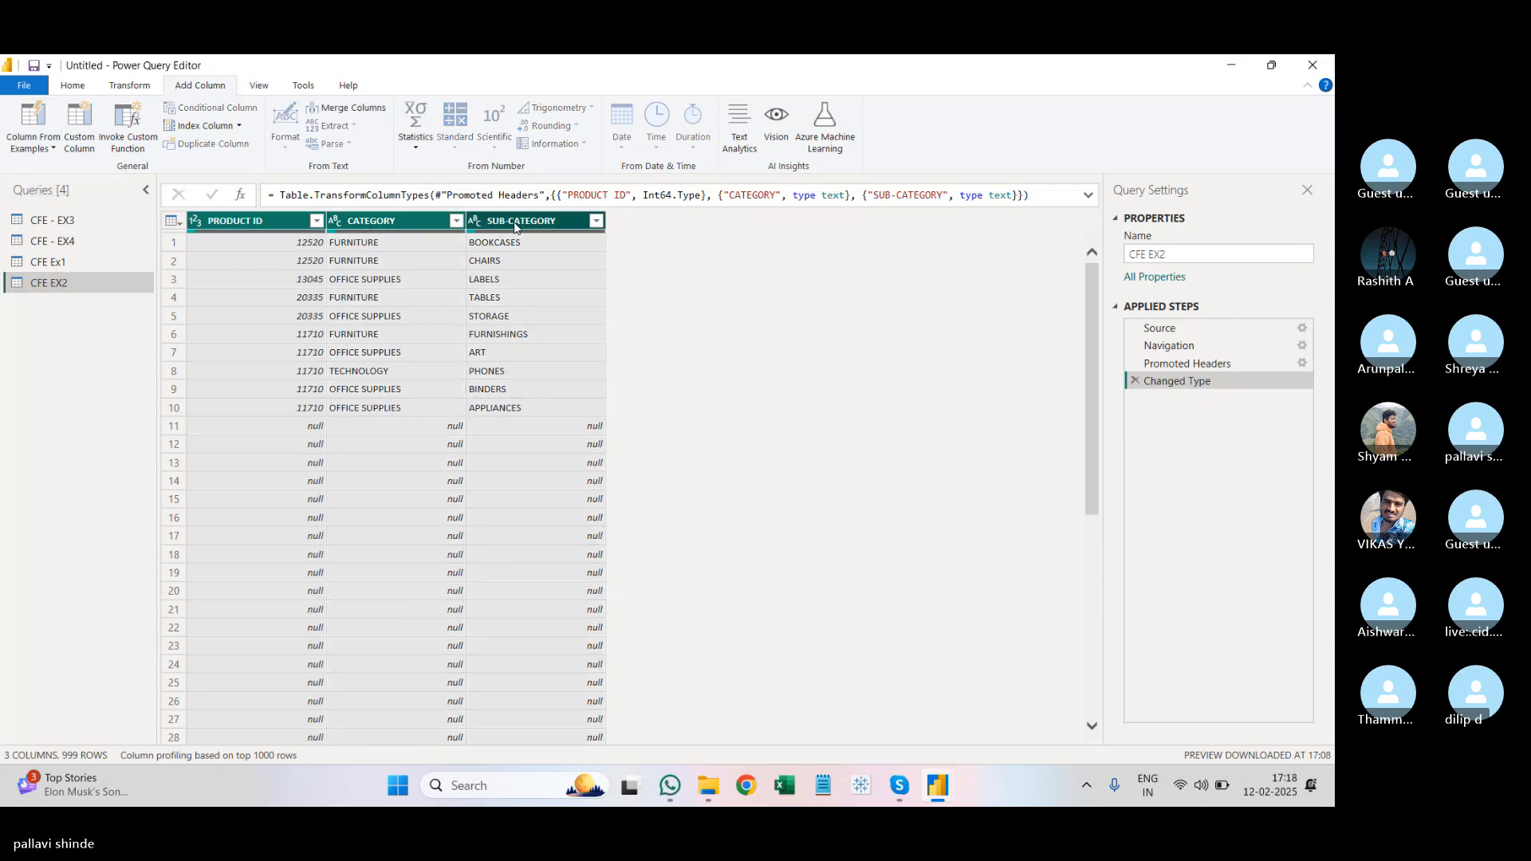
pyautogui.keyDown('ctrl'); pyautogui.click(263, 222); pyautogui.keyUp('ctrl')
pyautogui.keyDown('ctrl'); pyautogui.click(263, 222); pyautogui.keyUp('ctrl')
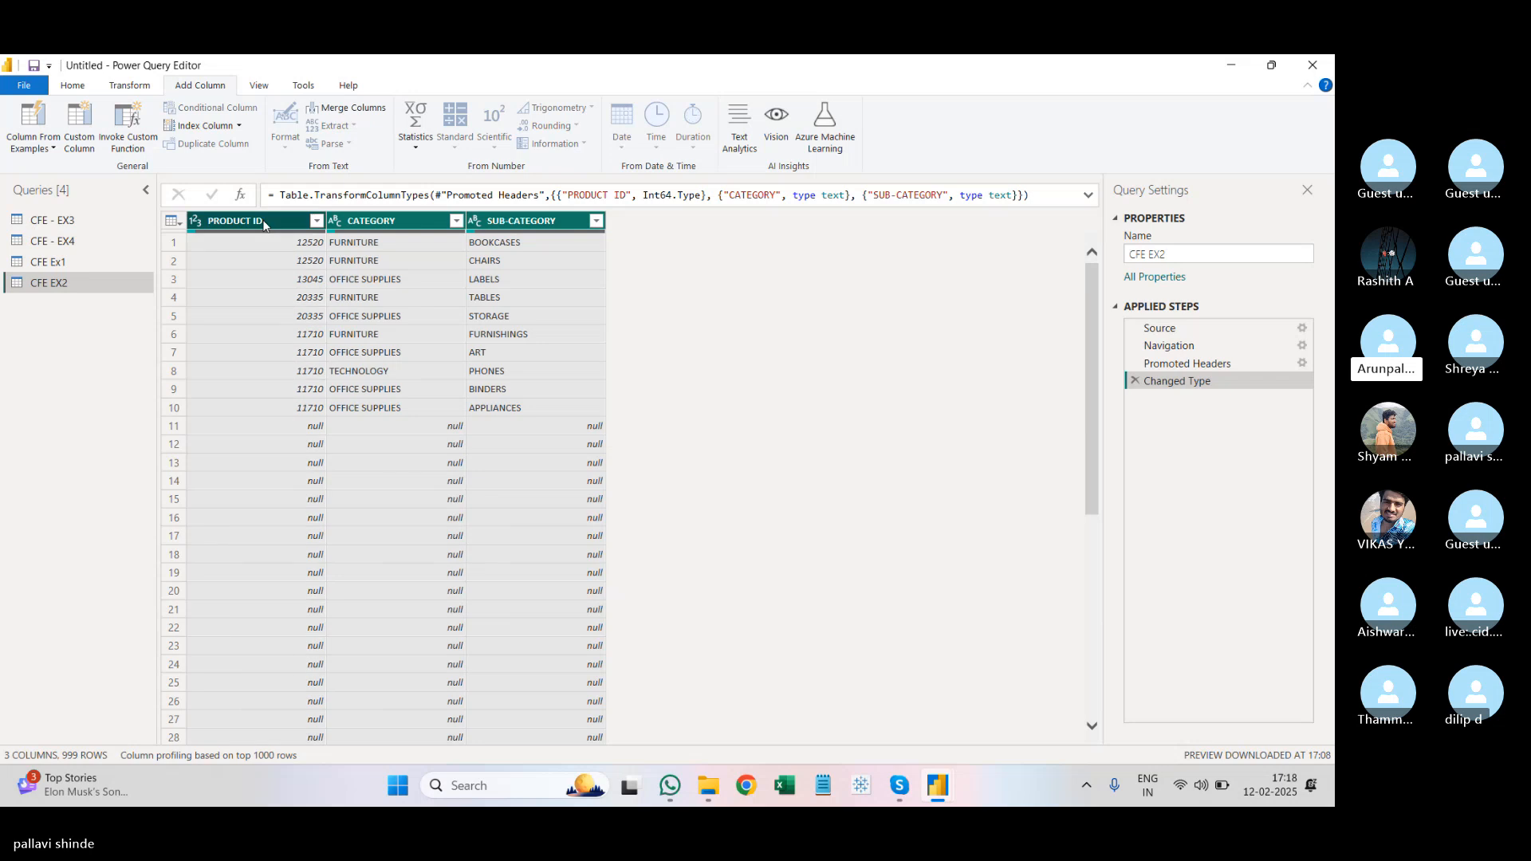
pyautogui.click(48, 146)
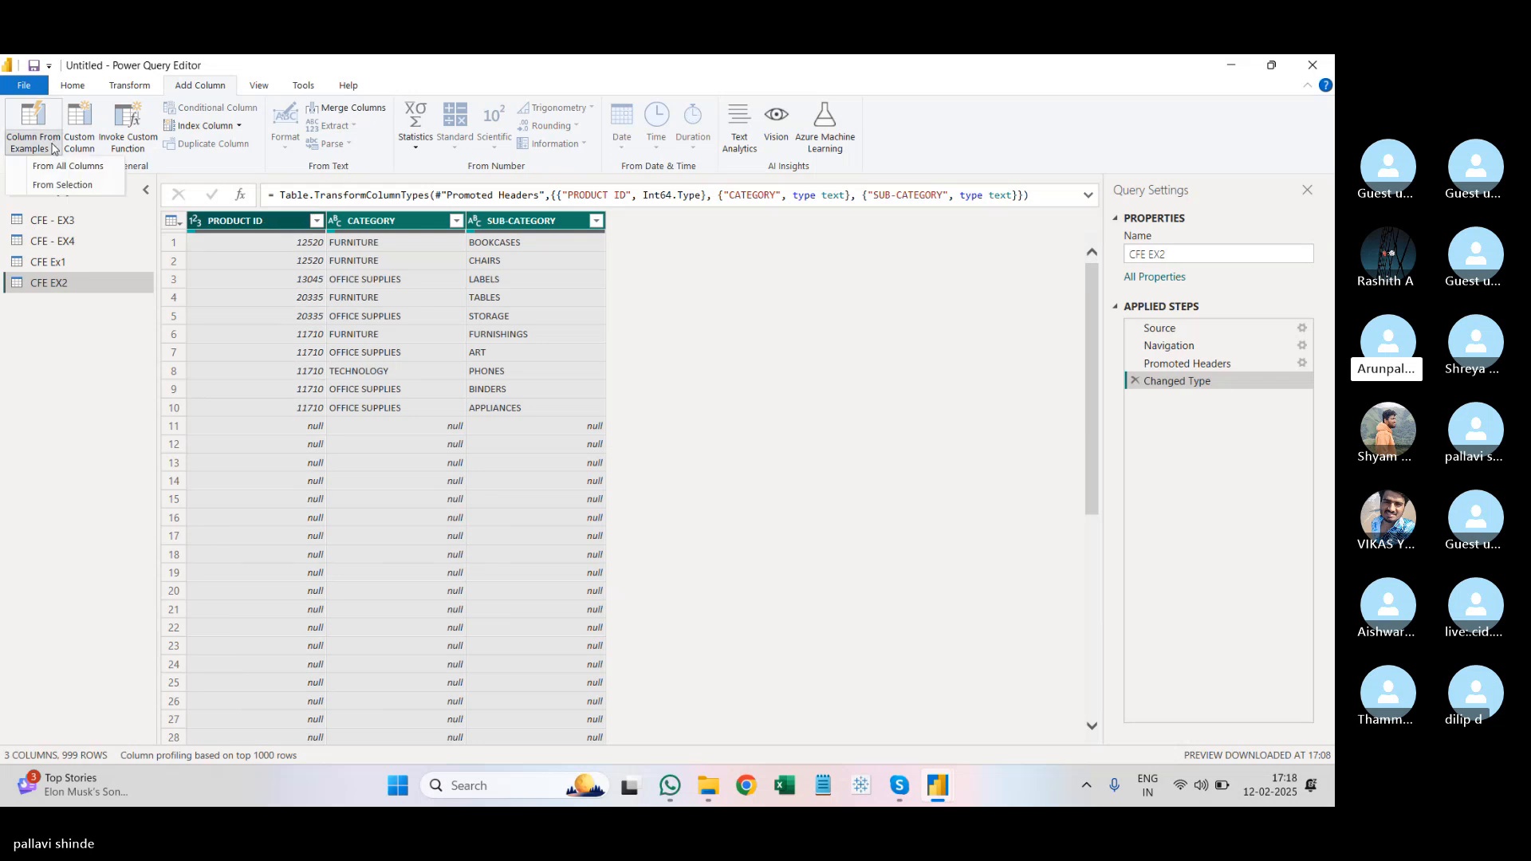
pyautogui.click(49, 186)
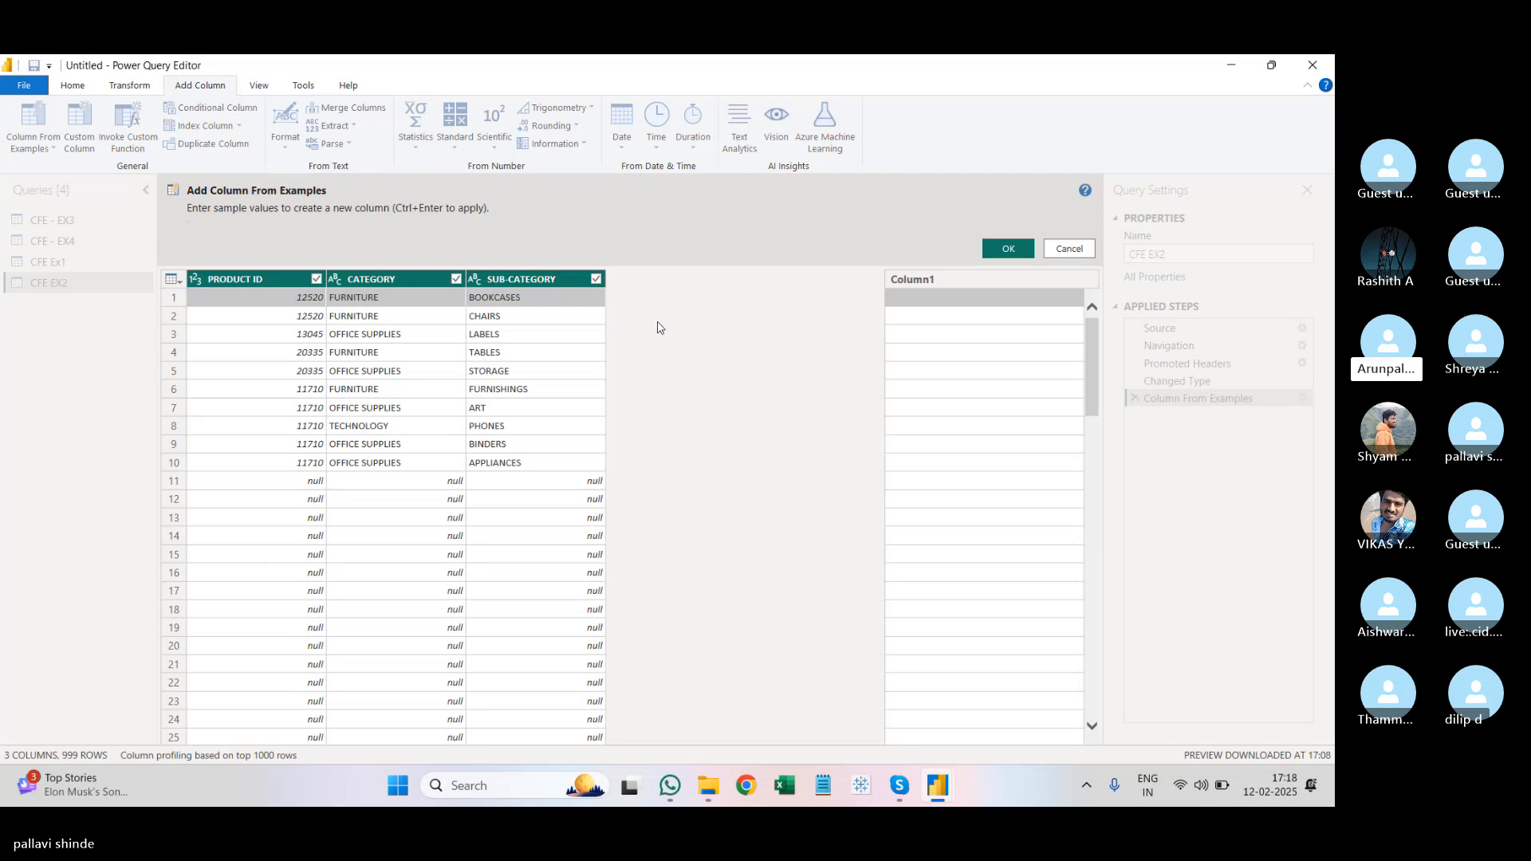
# Step: Enter FU-BO-12520 as the first row's example, combining category, sub-category and product ID
pyautogui.click(901, 301)
pyautogui.write('FU')
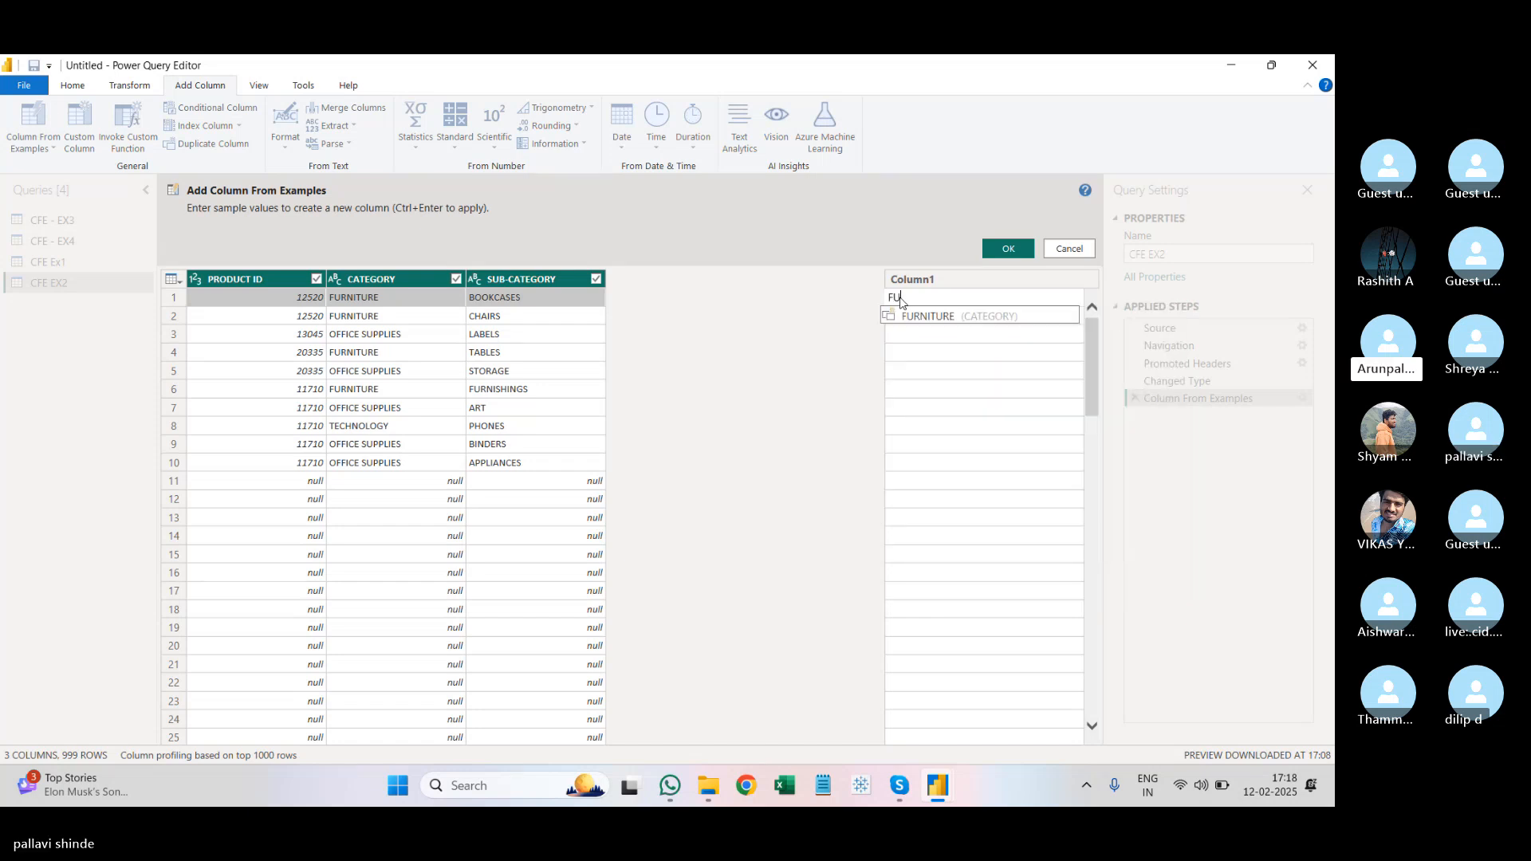
pyautogui.write('_')
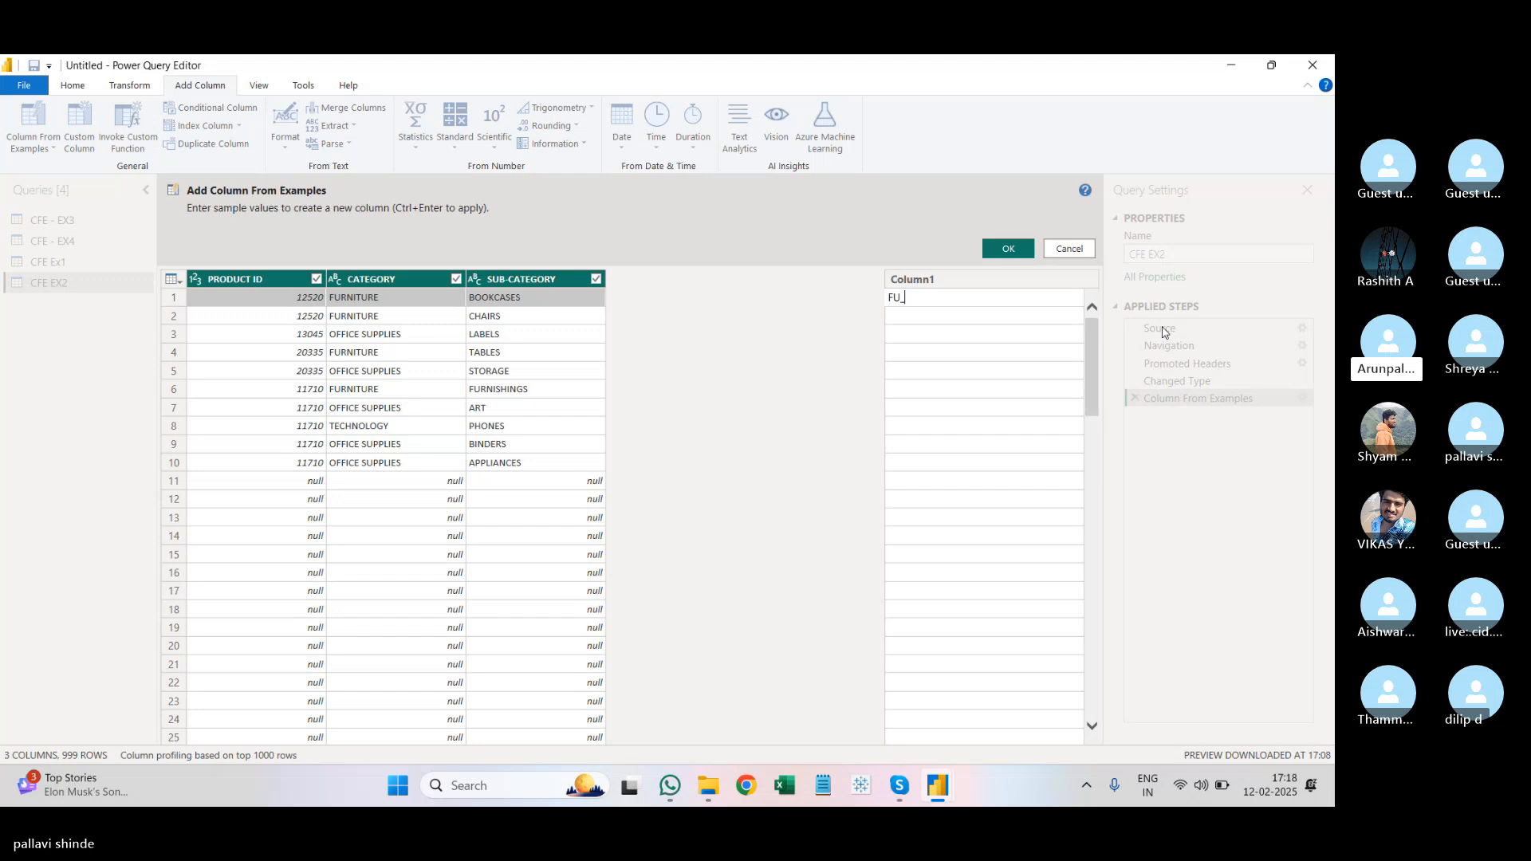
pyautogui.press('BackSpace')
pyautogui.write('-BO-12520')
pyautogui.press('Return')
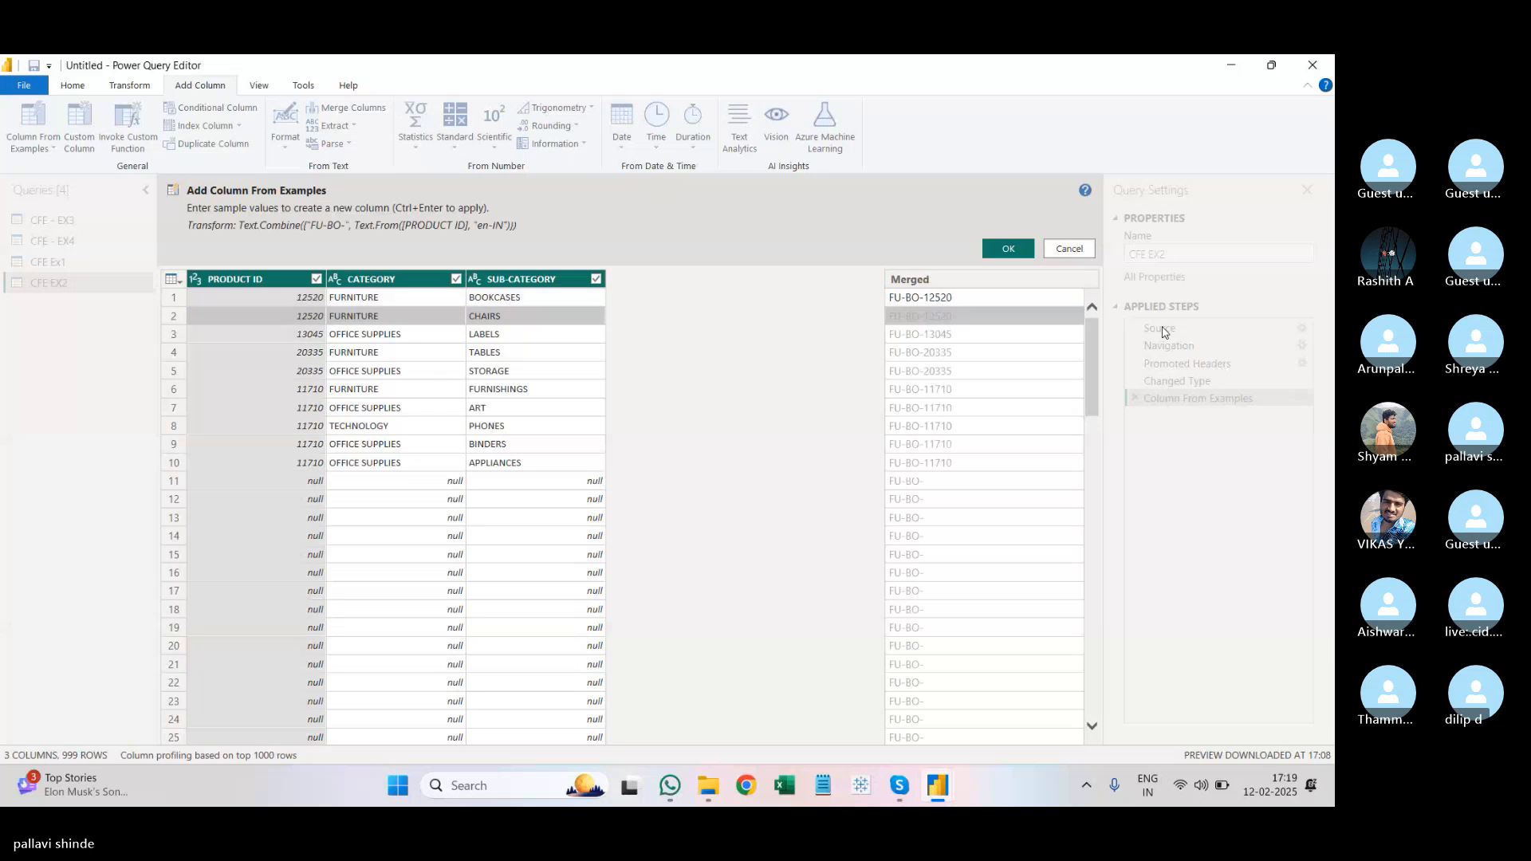
# Step: Correct the second row's example to FU-CH-12520 and add the combined column to the query
pyautogui.doubleClick(941, 316)
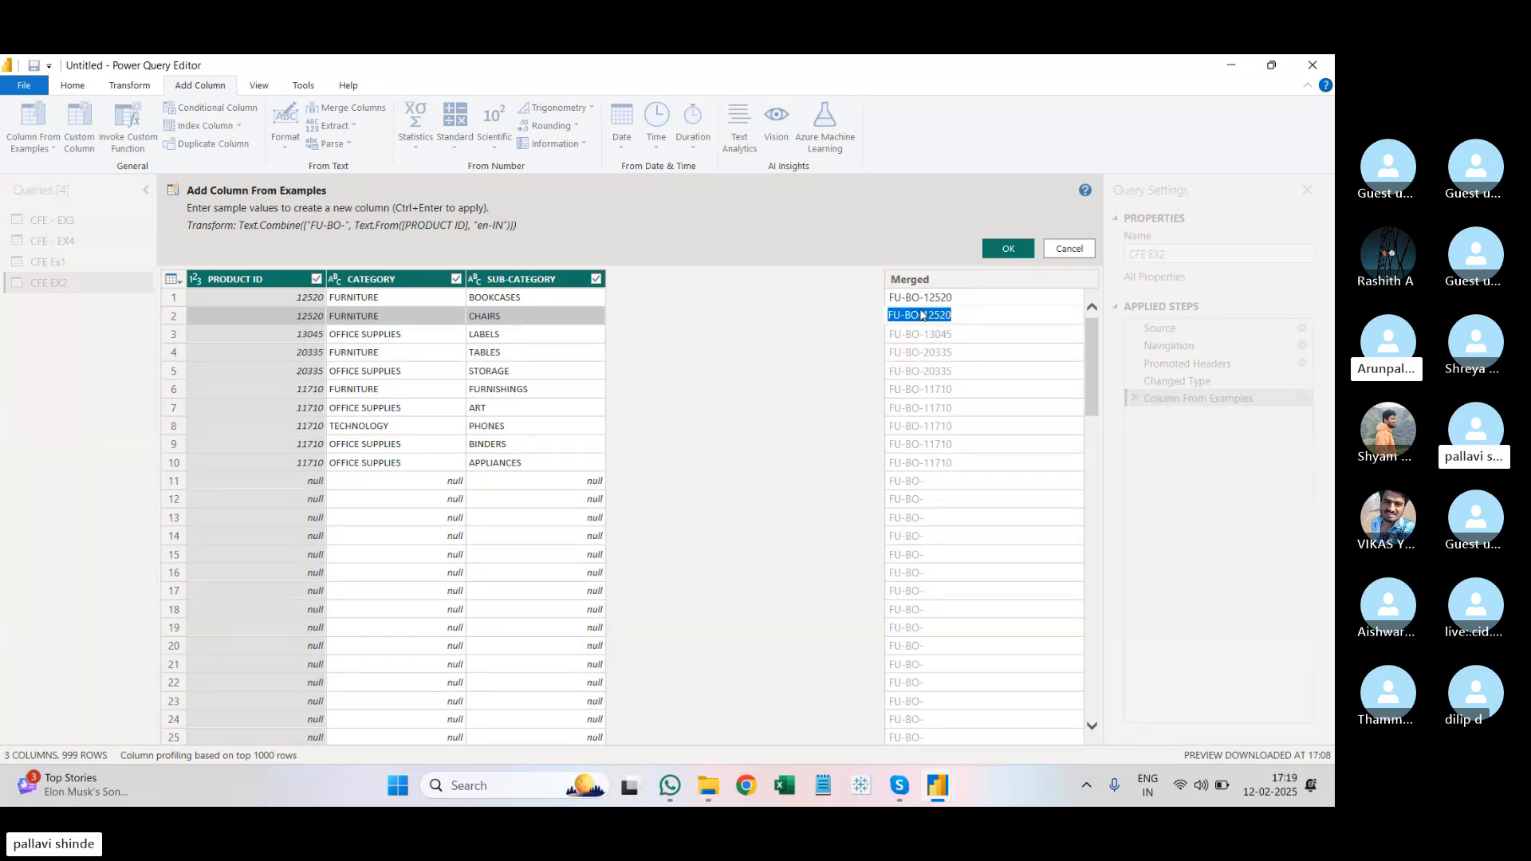
pyautogui.press('Home')
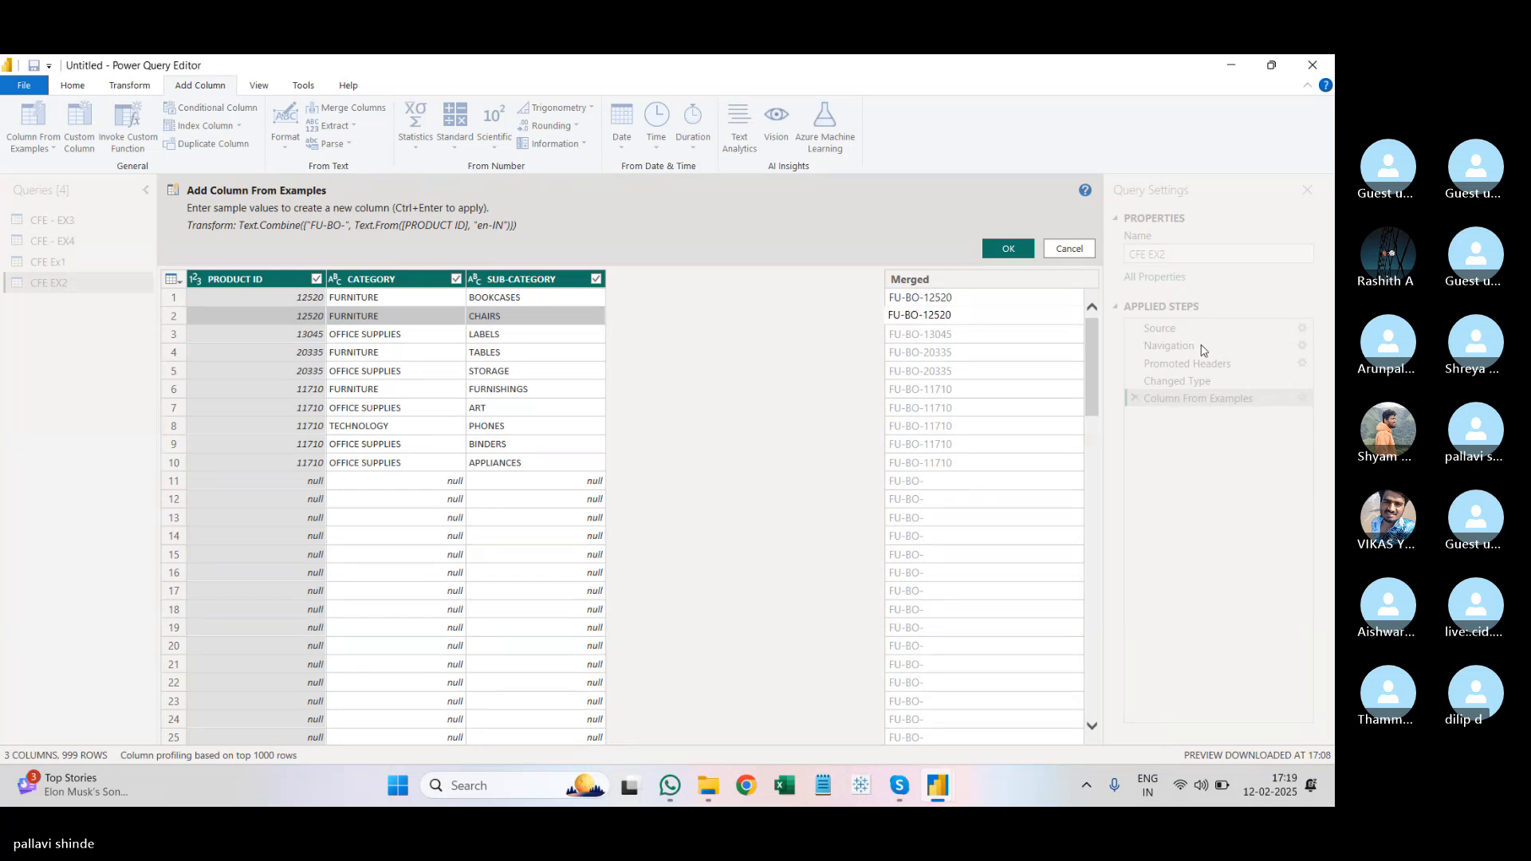
pyautogui.press('BackSpace')
pyautogui.press('Delete')
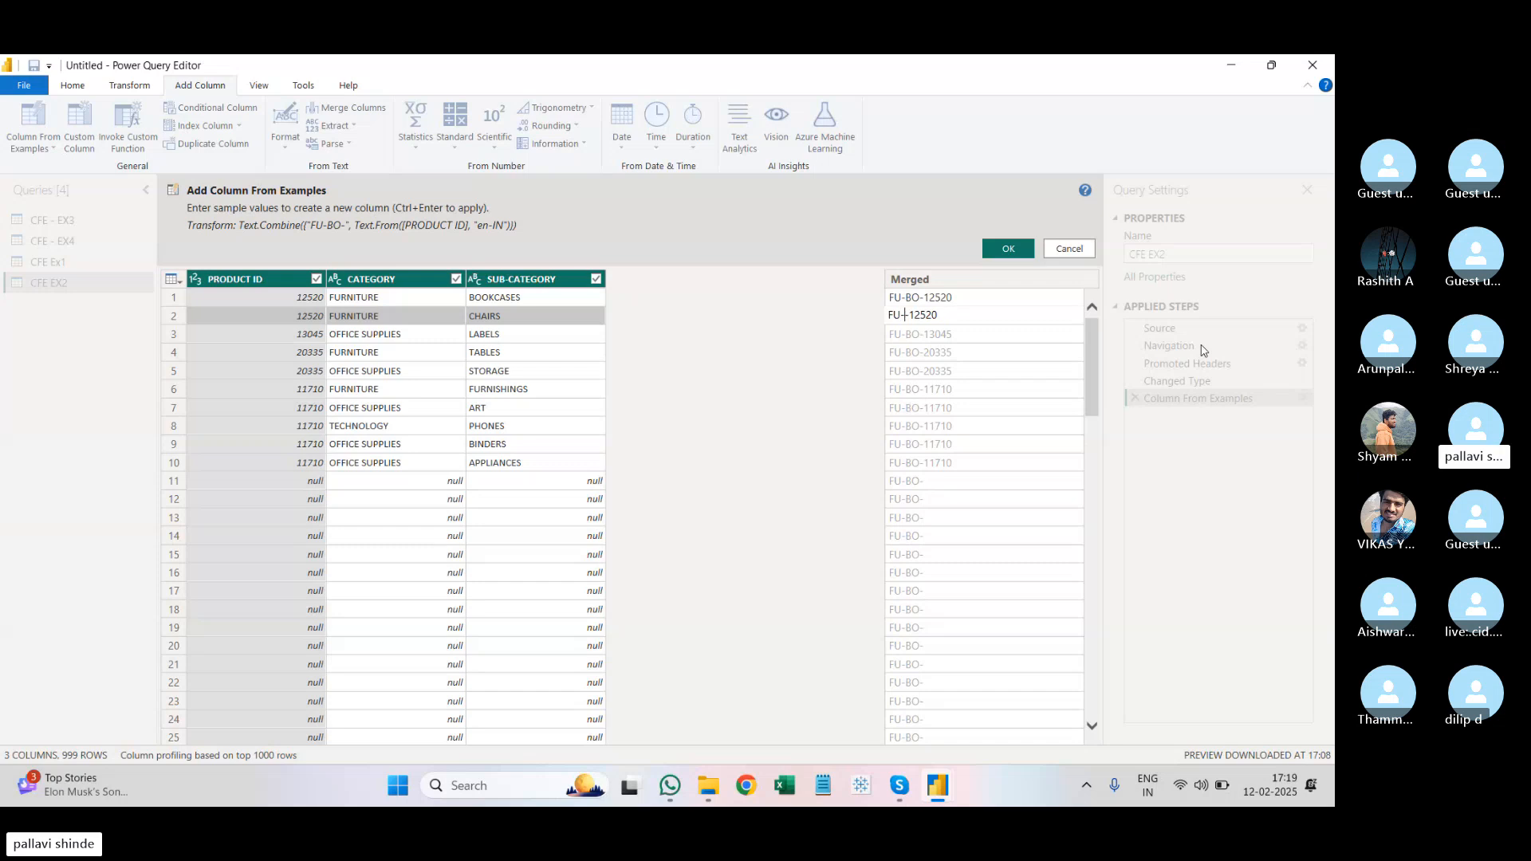
pyautogui.write('C')
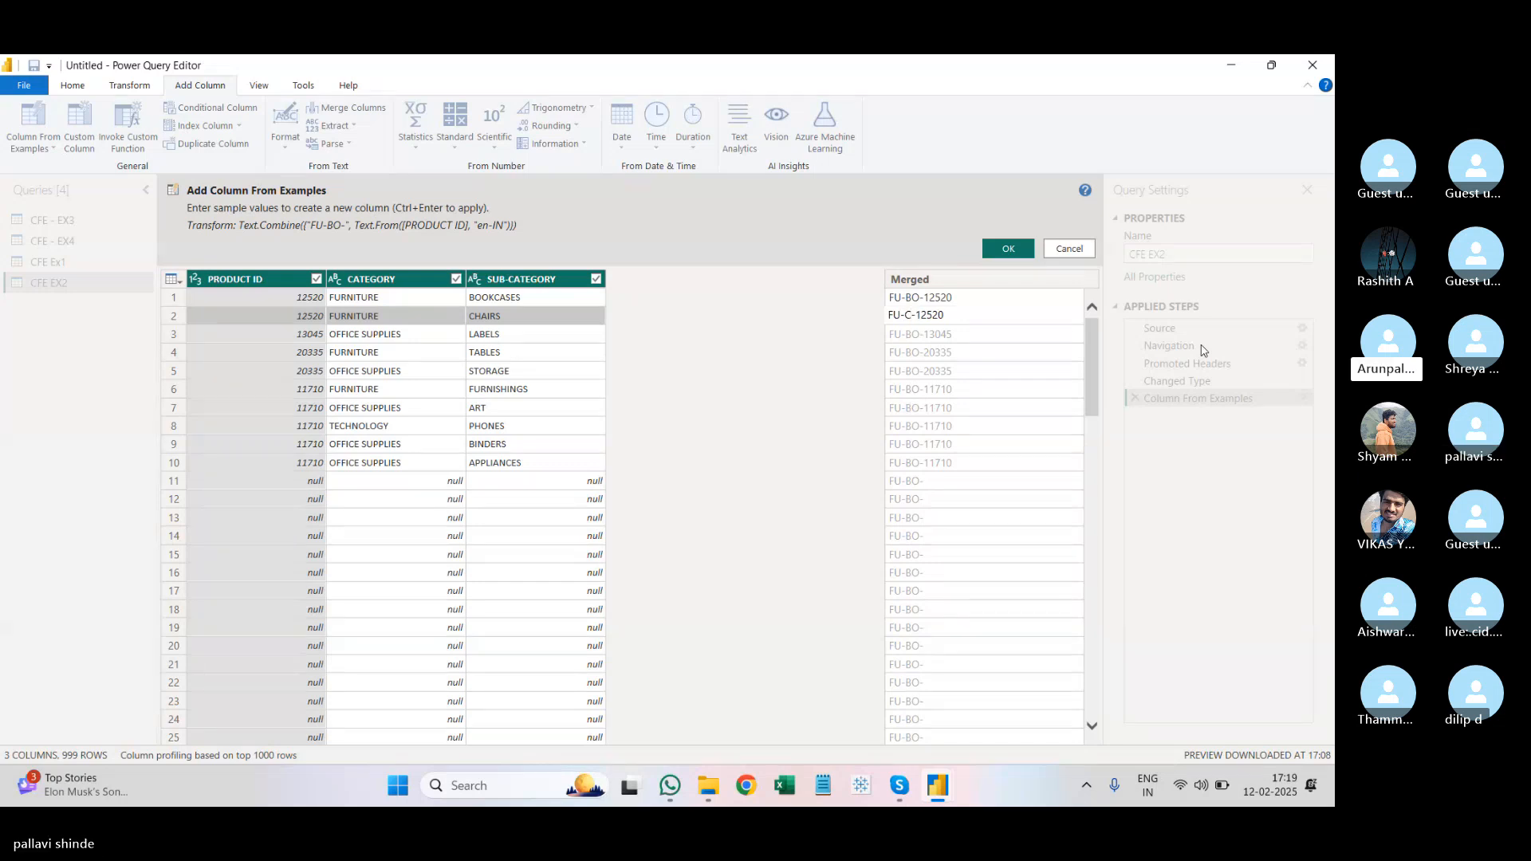
pyautogui.write('H')
pyautogui.press('Right')
pyautogui.press('Right')
pyautogui.press('Right')
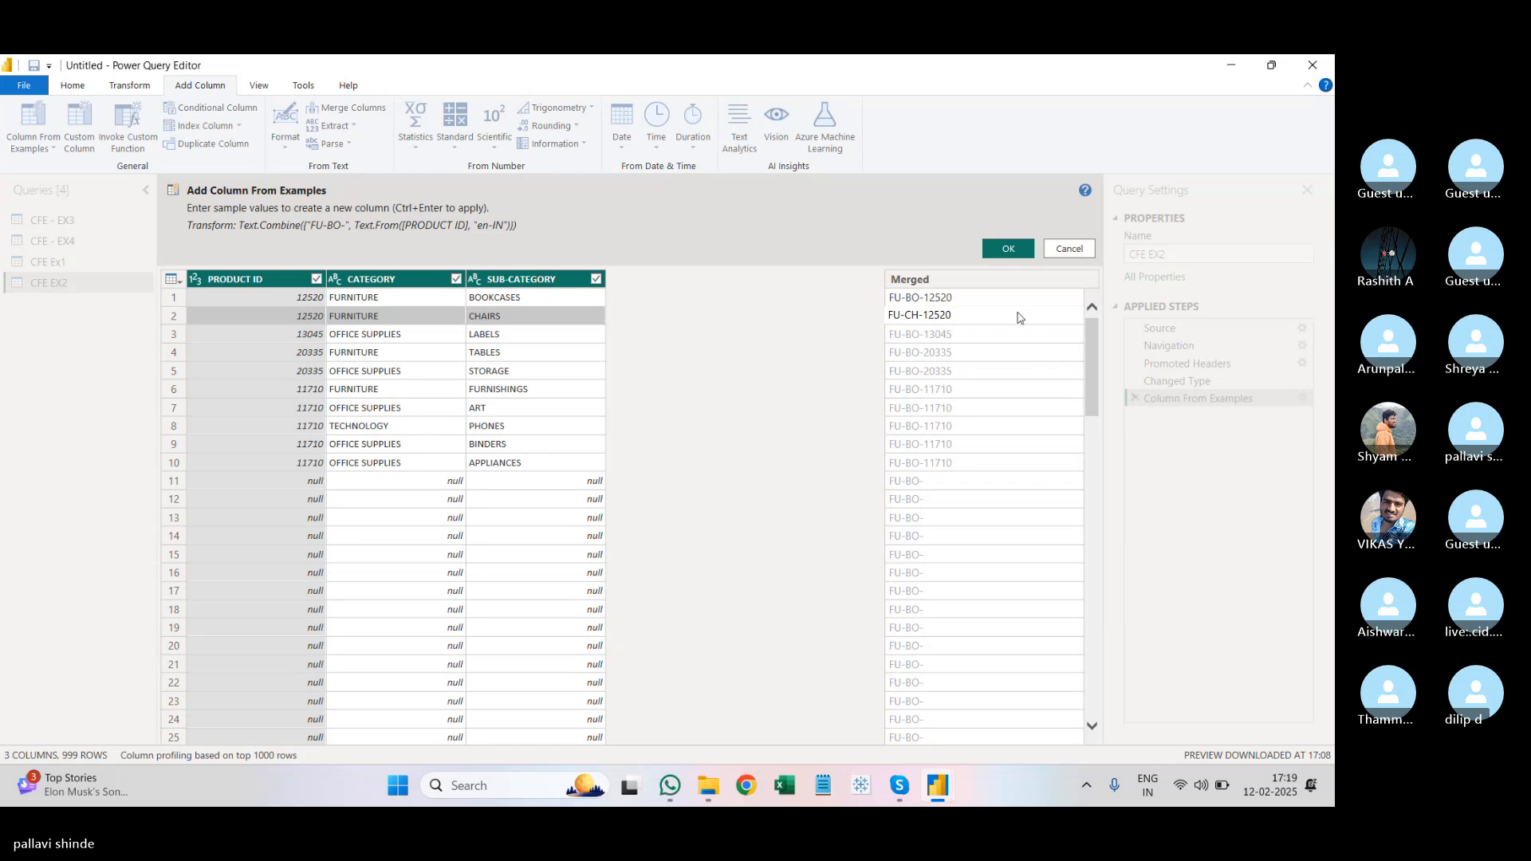
pyautogui.press('Return')
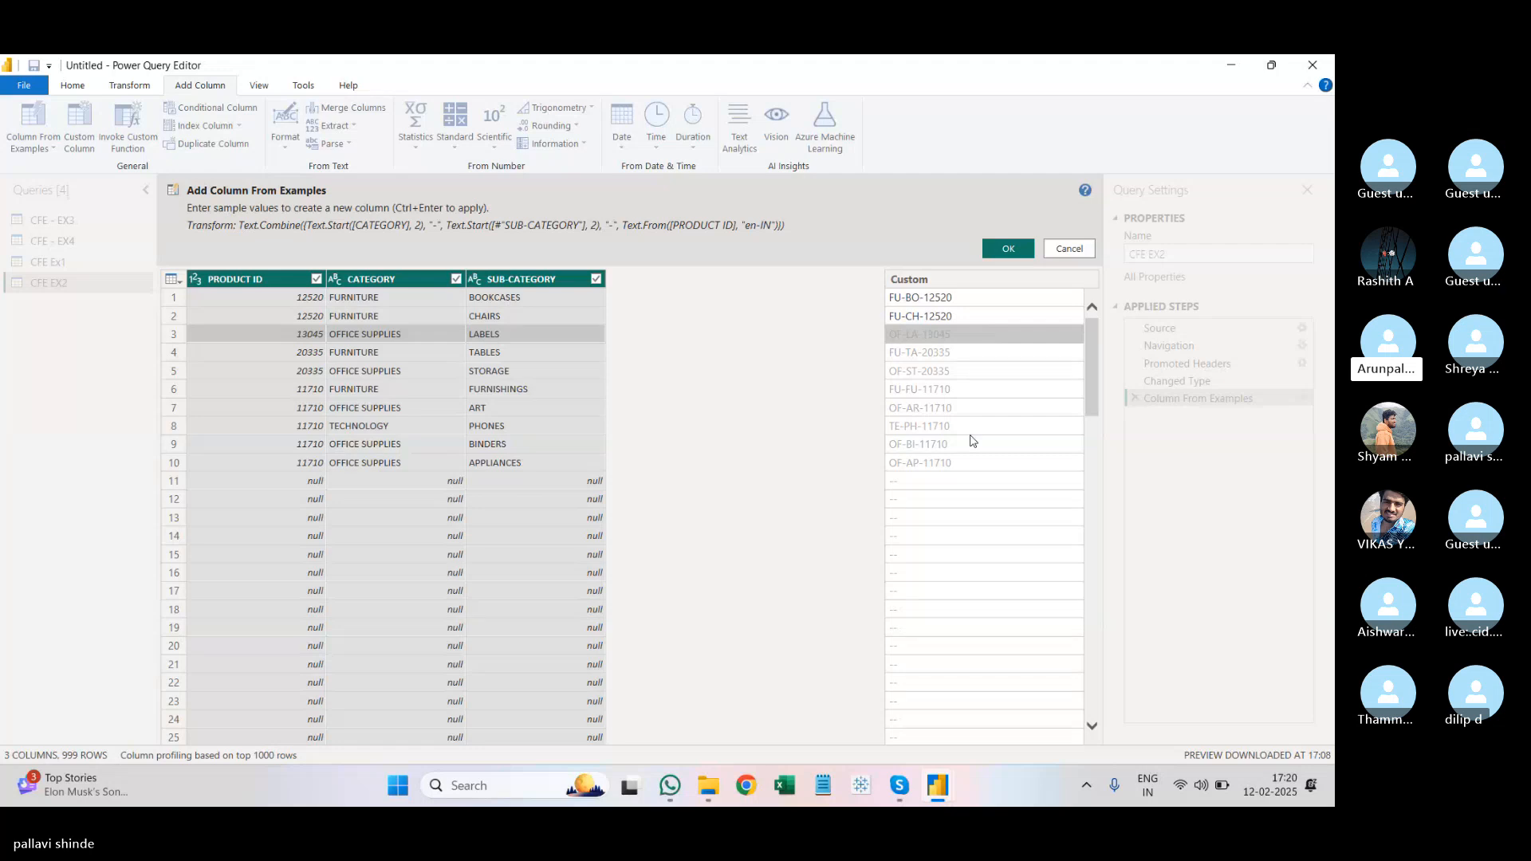
pyautogui.click(1002, 466)
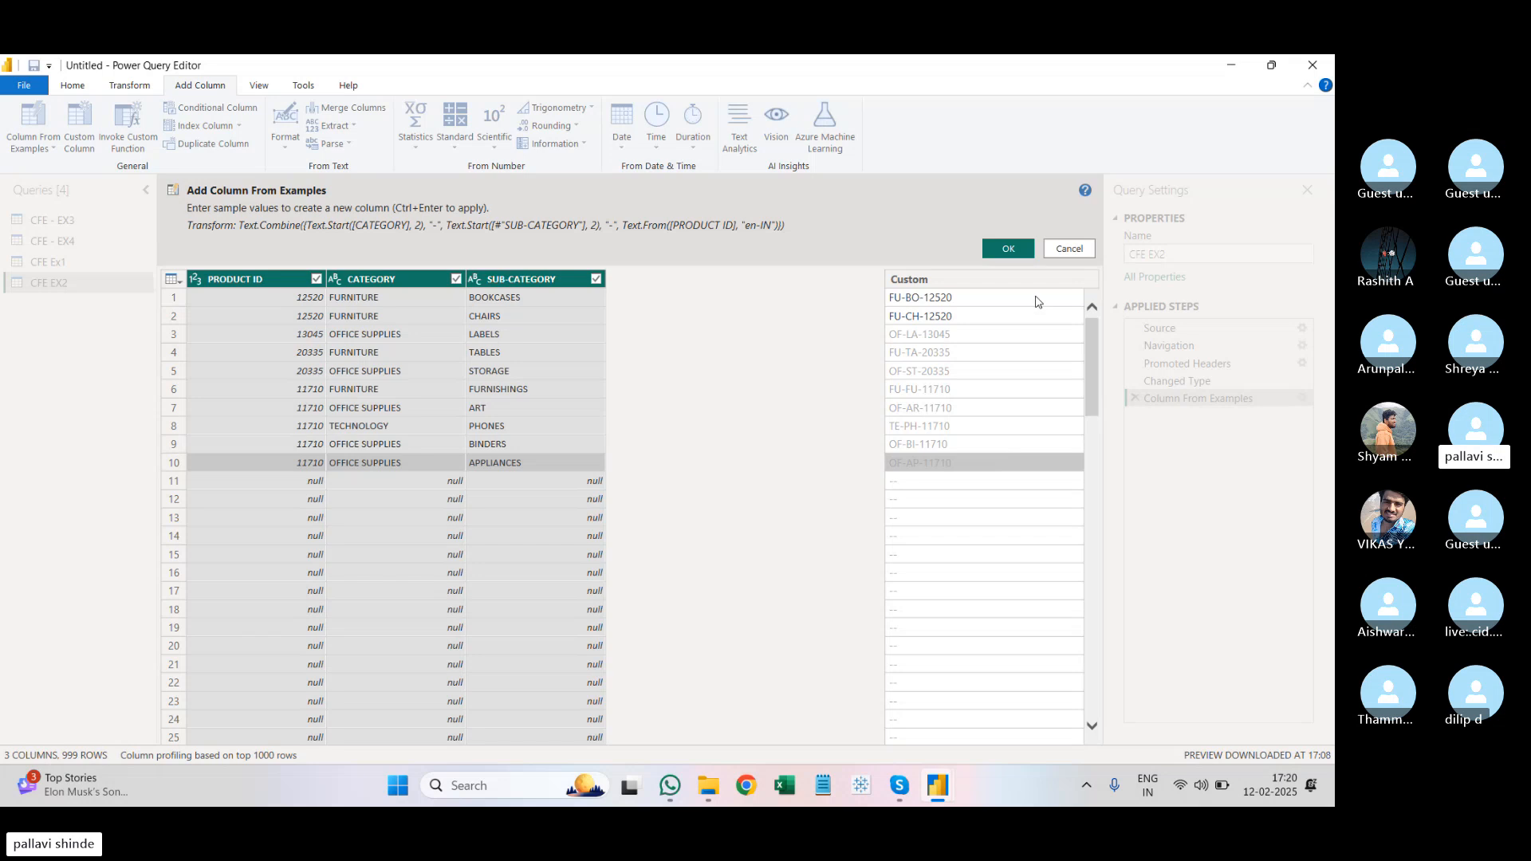
pyautogui.click(1008, 249)
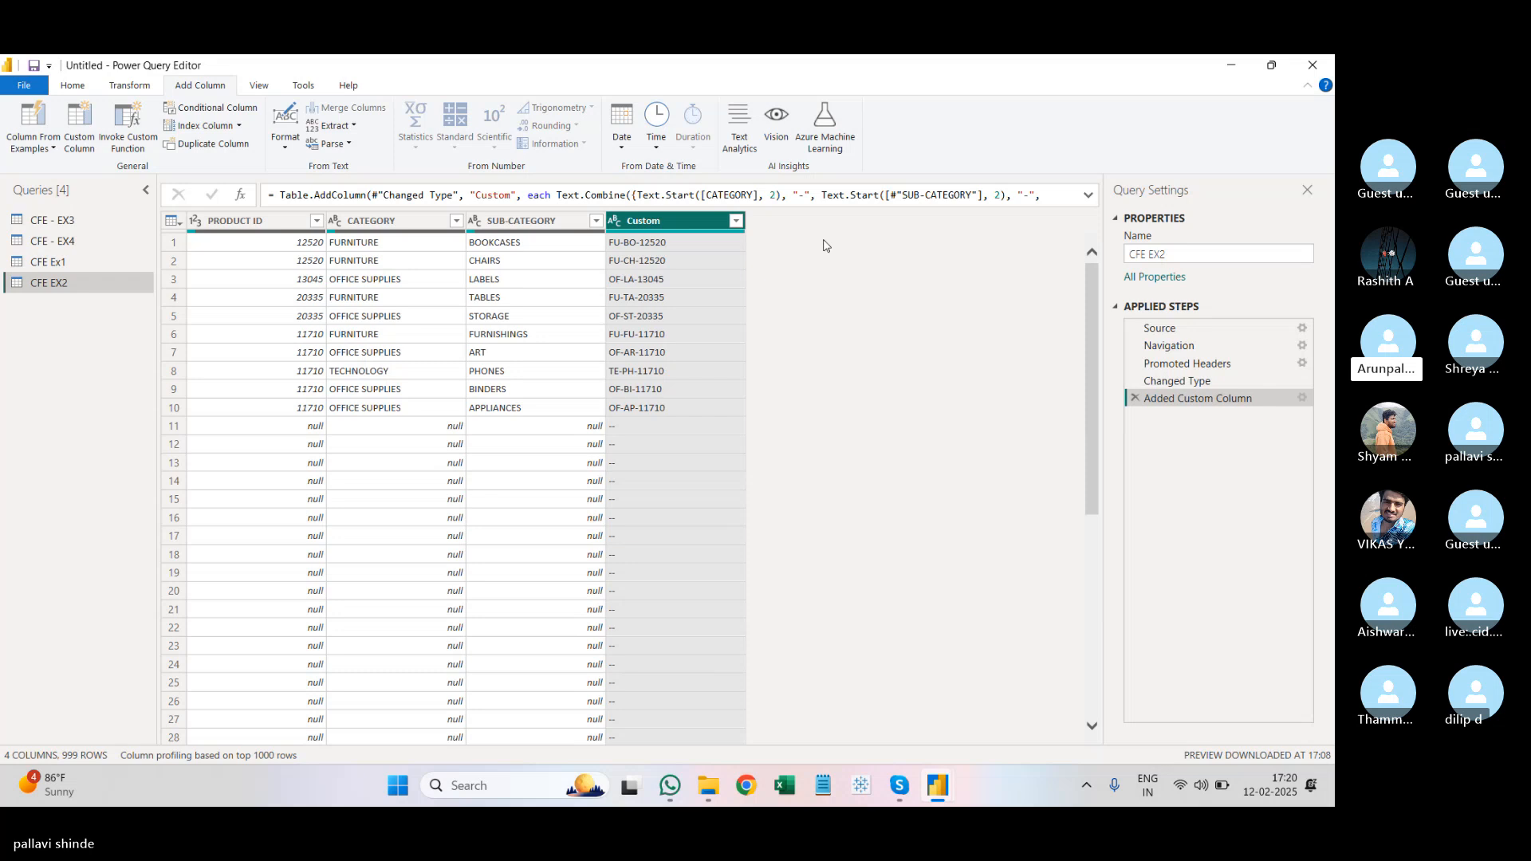
# Step: Rename the new Custom column to Order_id
pyautogui.doubleClick(684, 220)
pyautogui.press('BackSpace')
pyautogui.write('o')
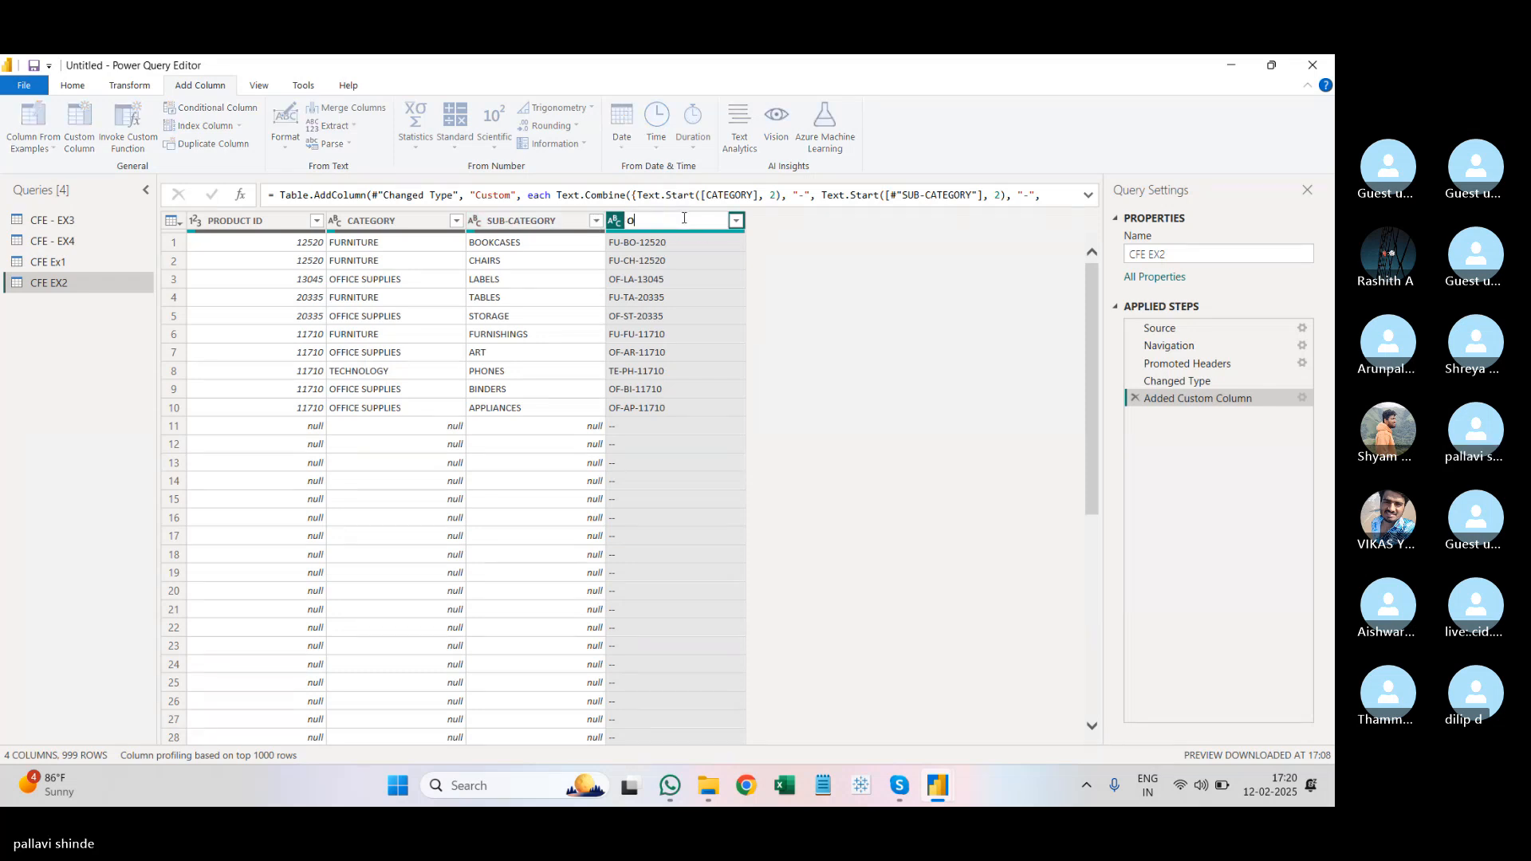
pyautogui.write('rder_id')
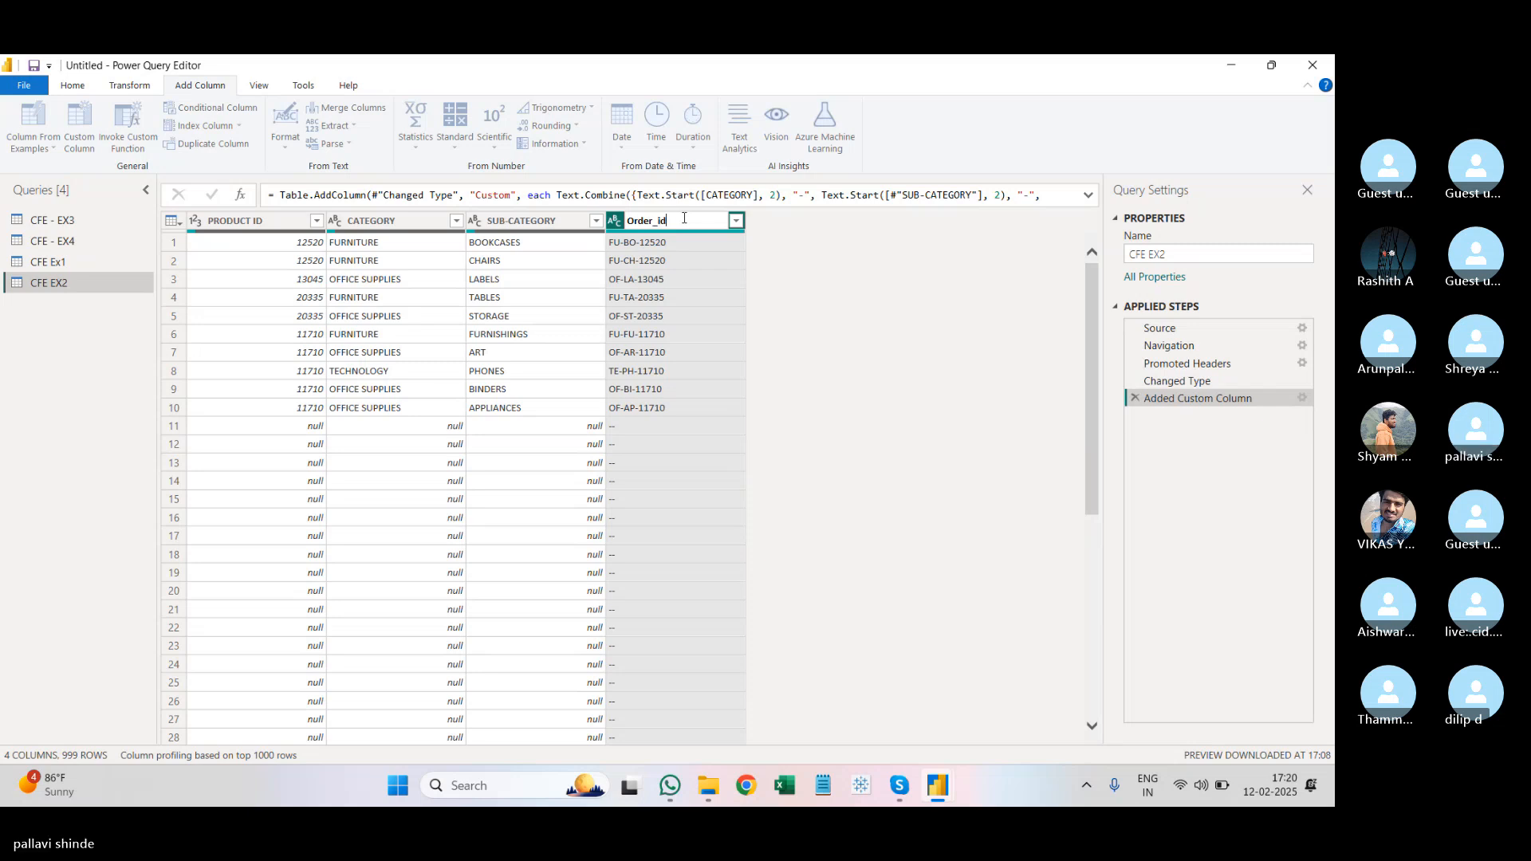
pyautogui.press('Return')
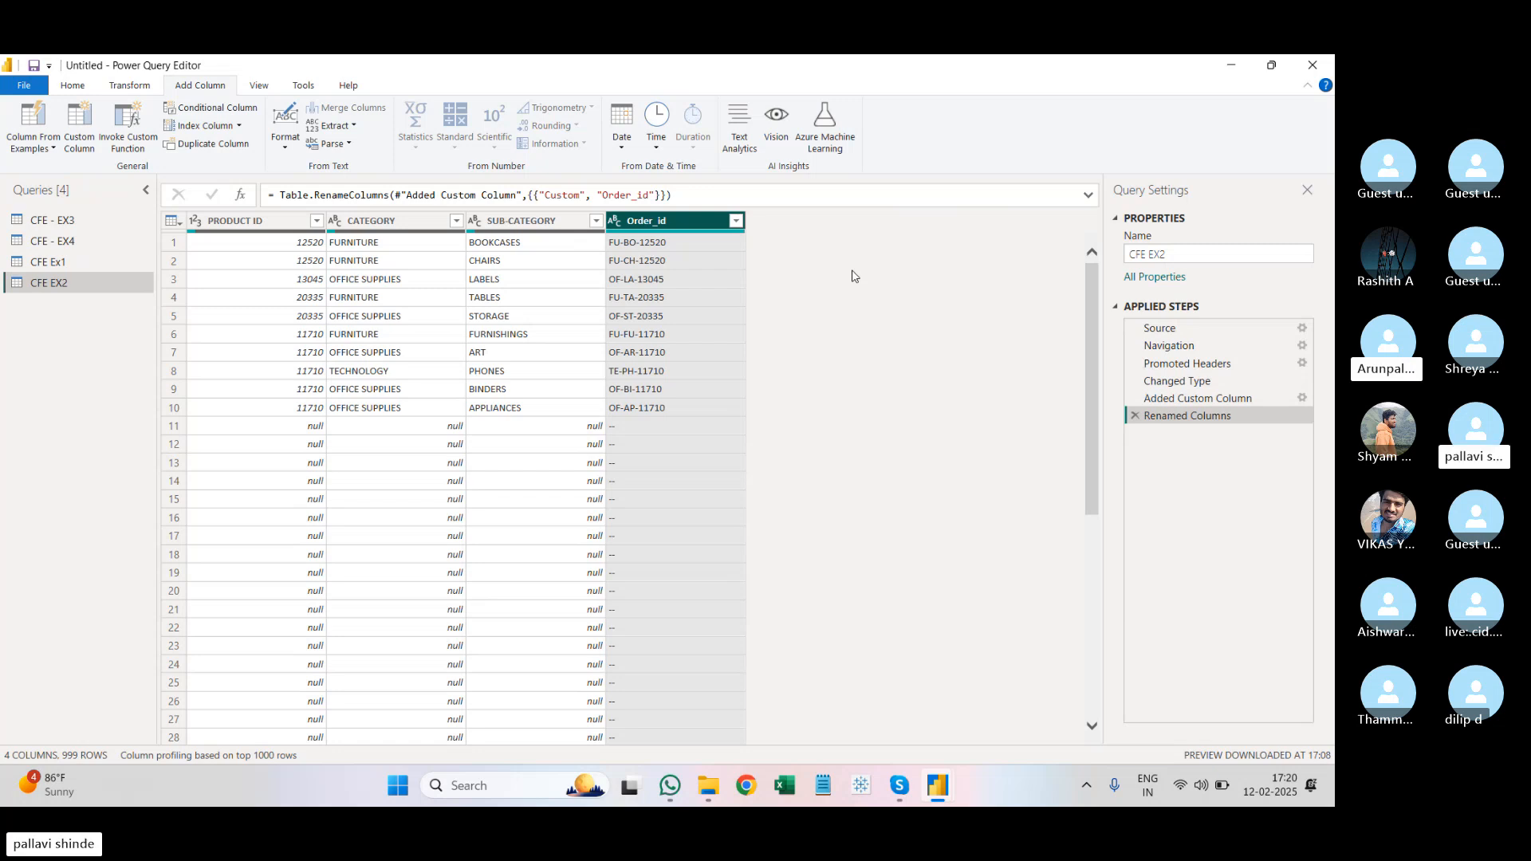
# Step: Open the CFE - EX3 query and remove every column except Order Date
pyautogui.click(97, 219)
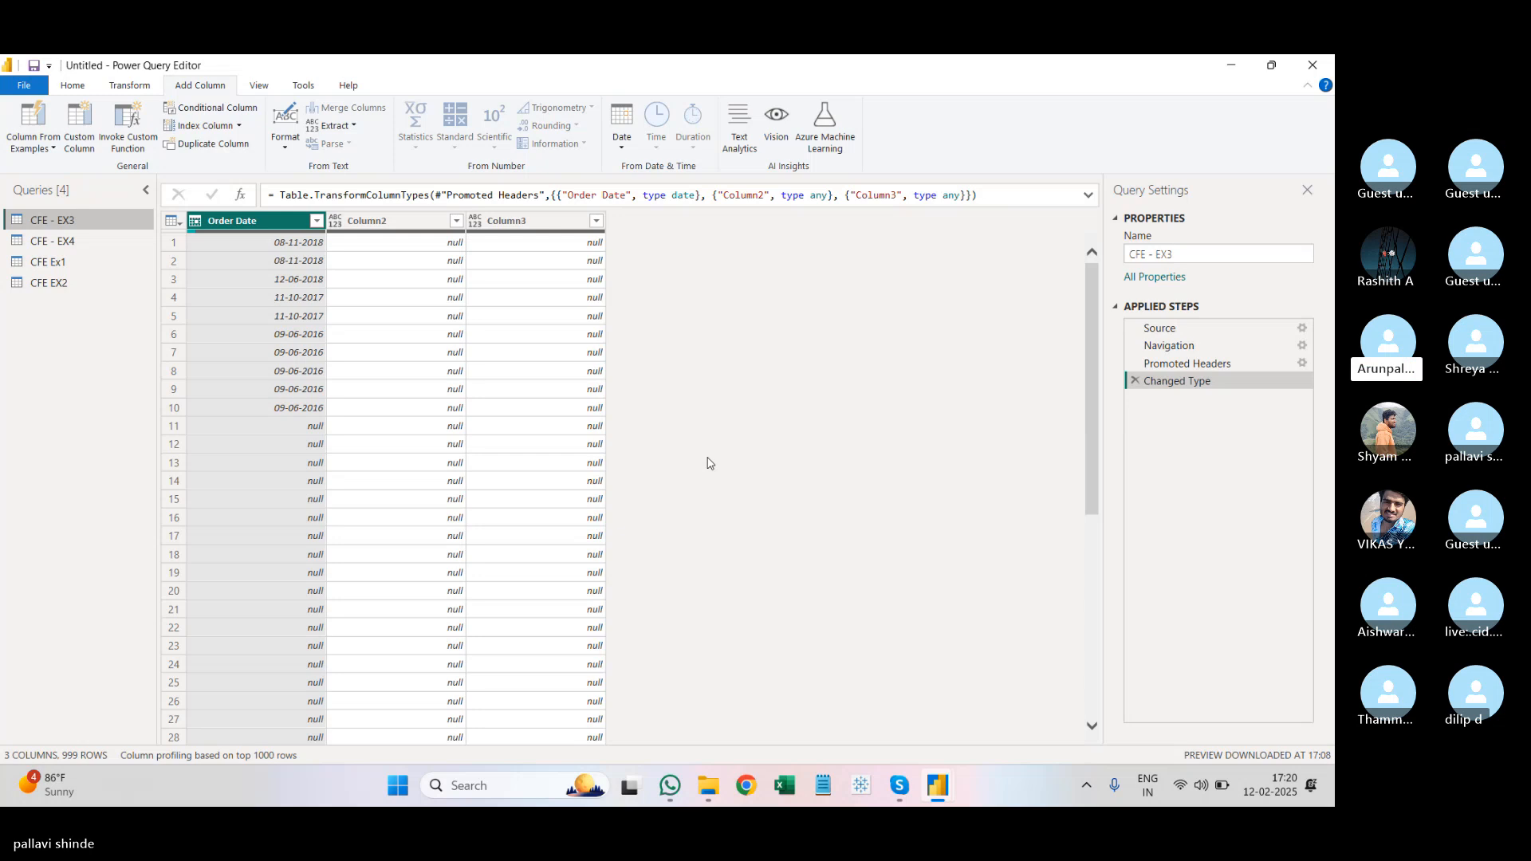
pyautogui.rightClick(246, 224)
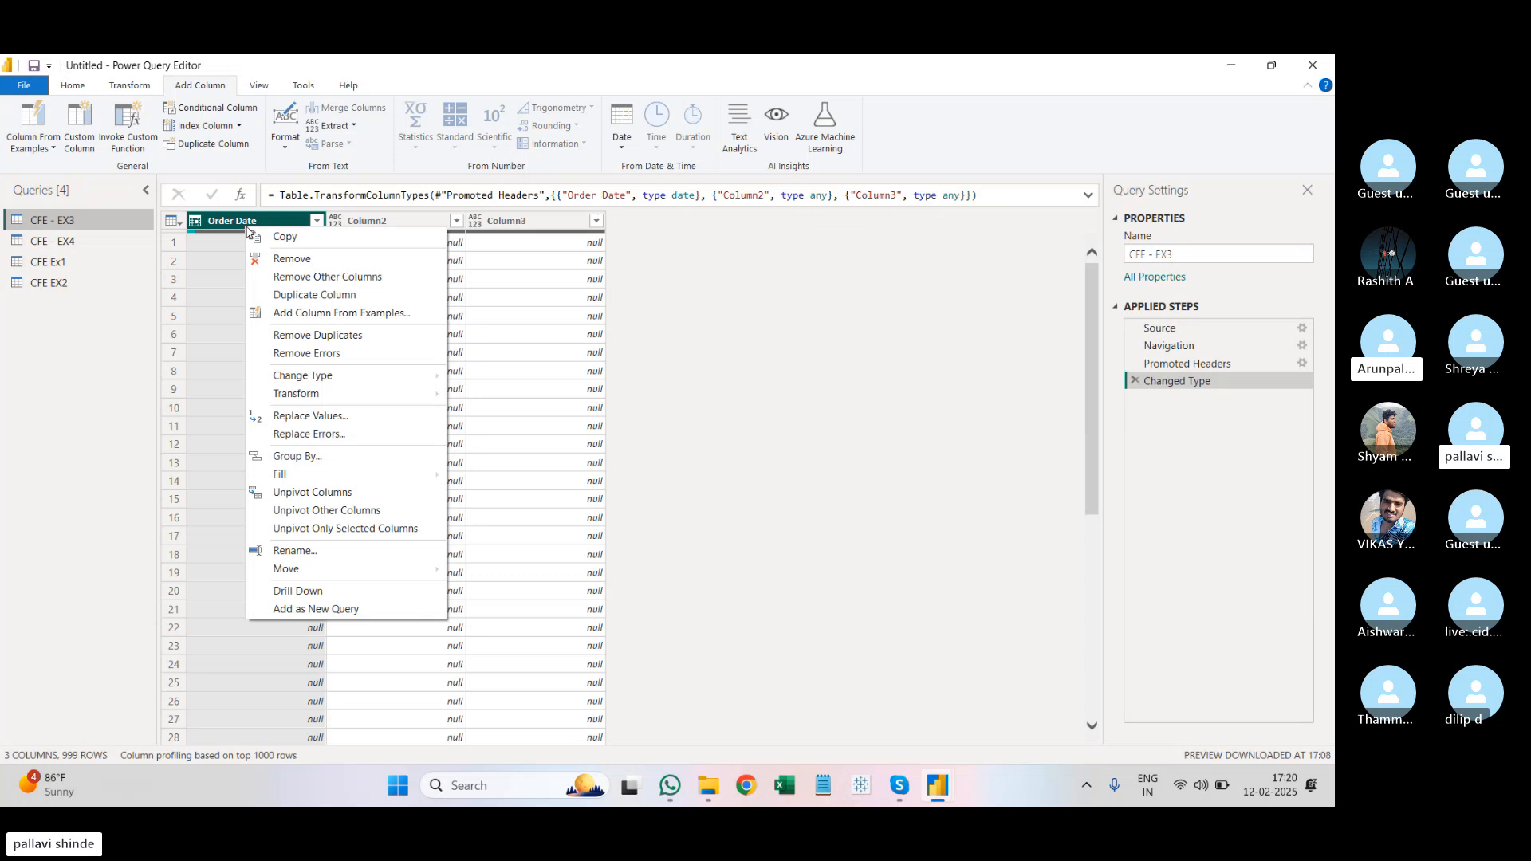
pyautogui.click(323, 276)
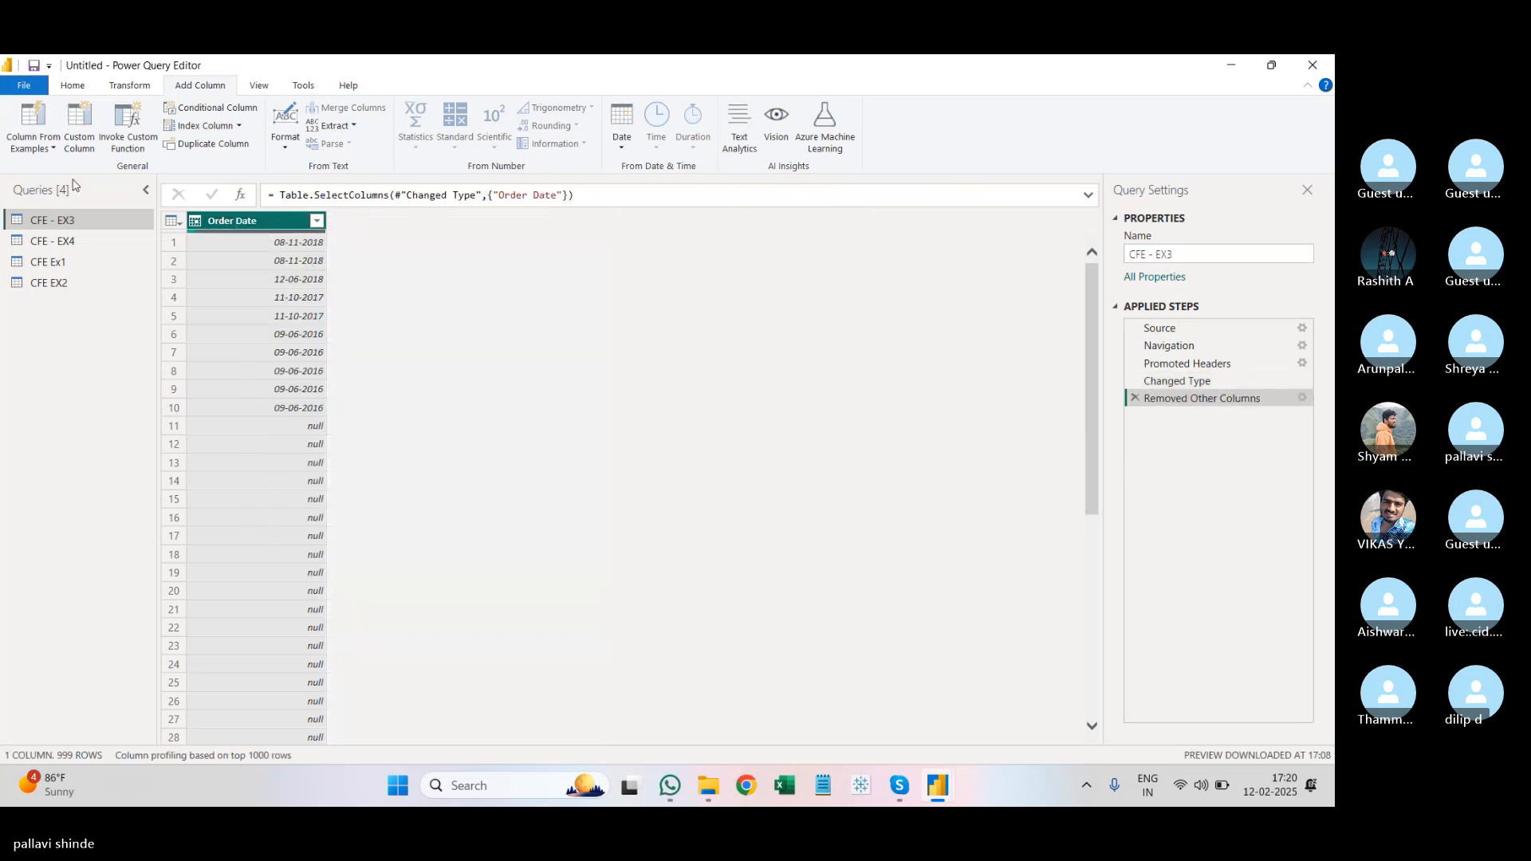
# Step: Add a Day column from examples on Order Date, using the suggested 8 (Day from Order Date) for the first row
pyautogui.click(40, 143)
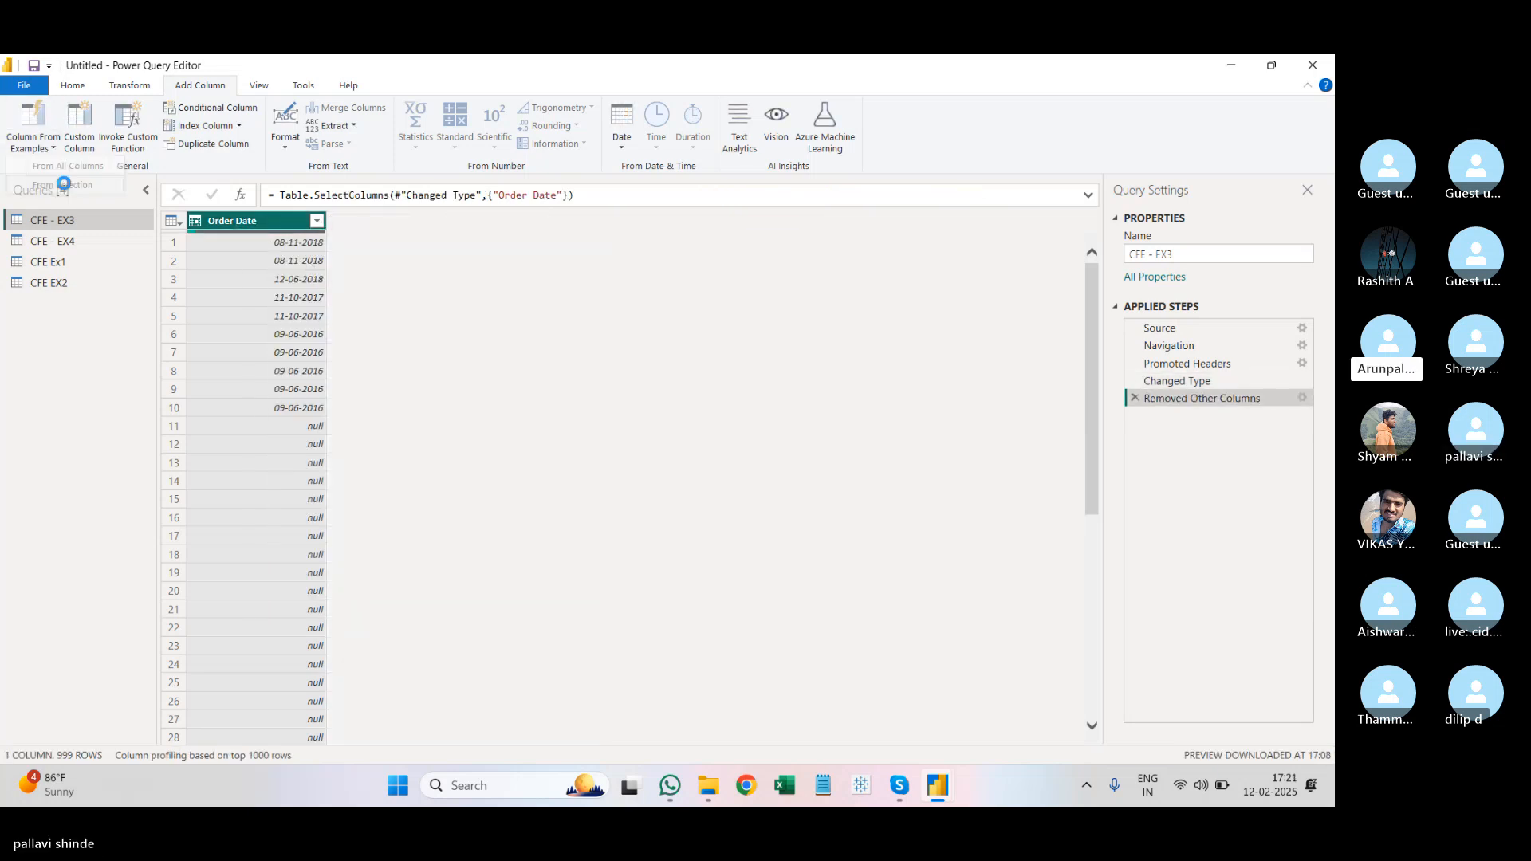
pyautogui.click(64, 184)
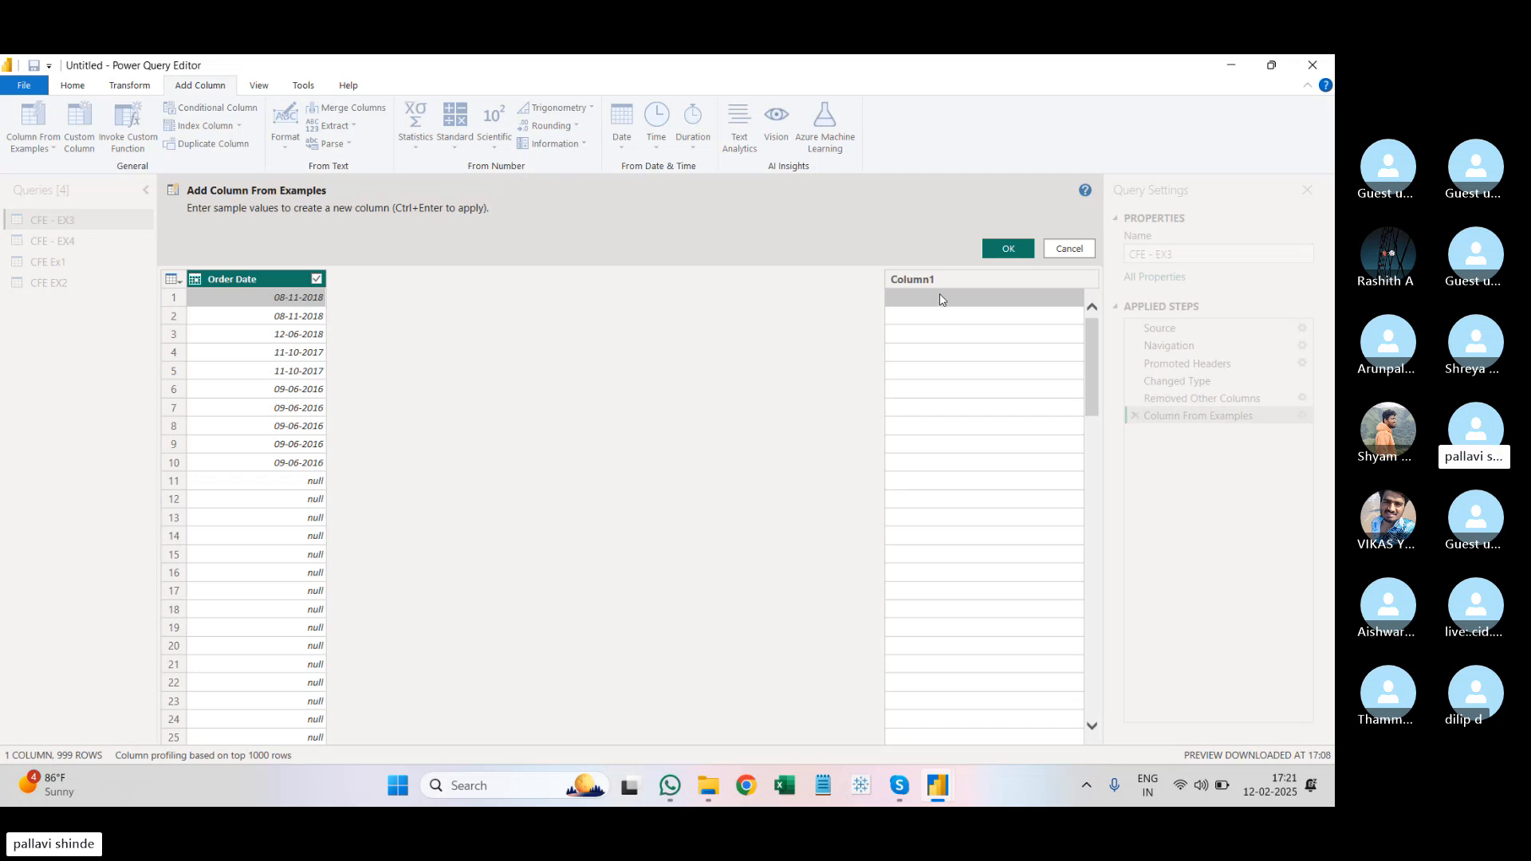
pyautogui.click(938, 299)
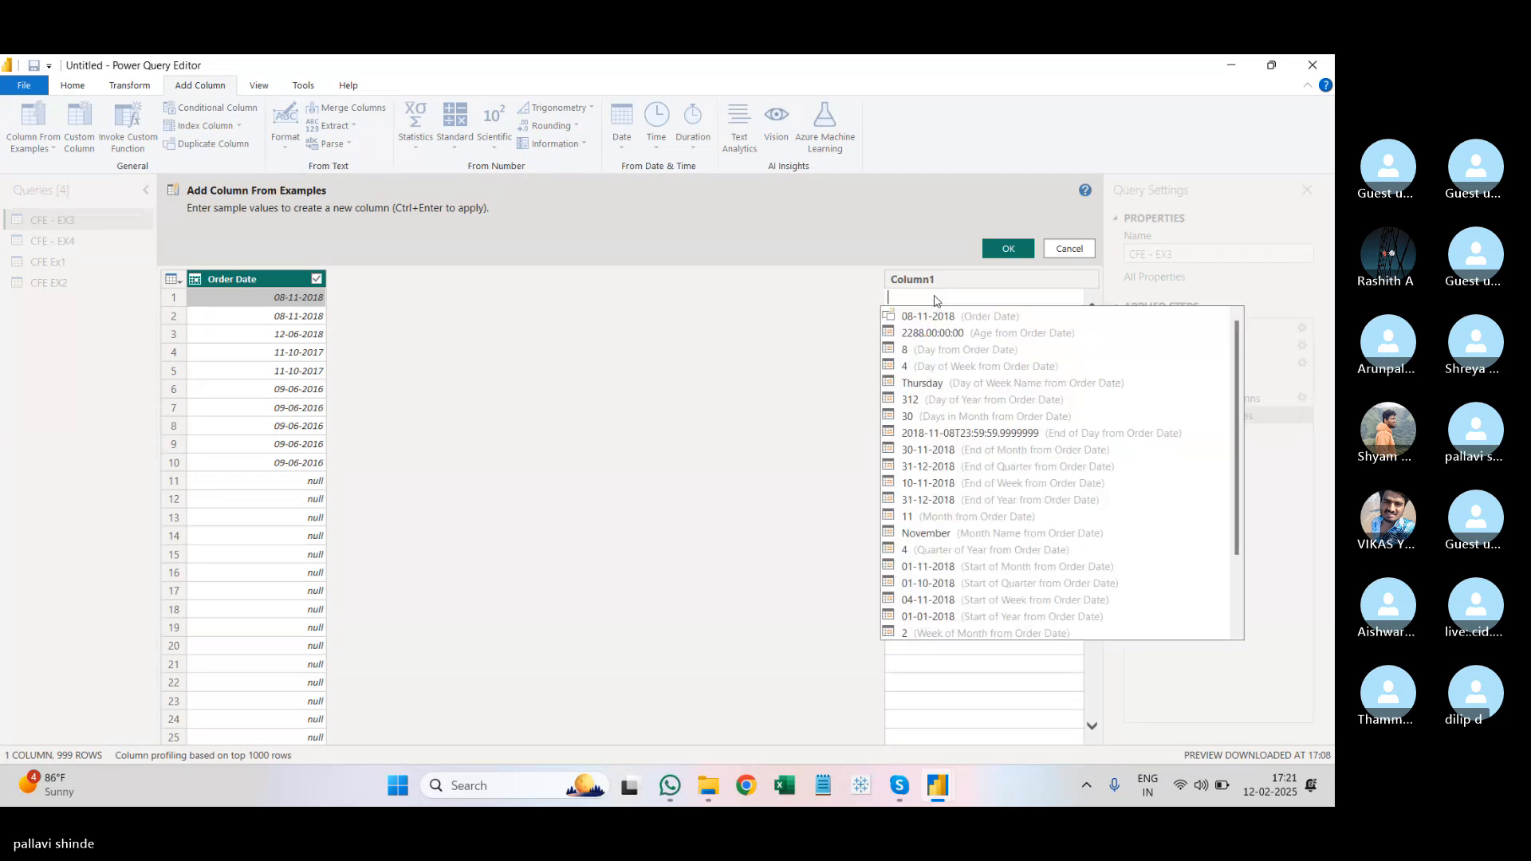
pyautogui.write('day')
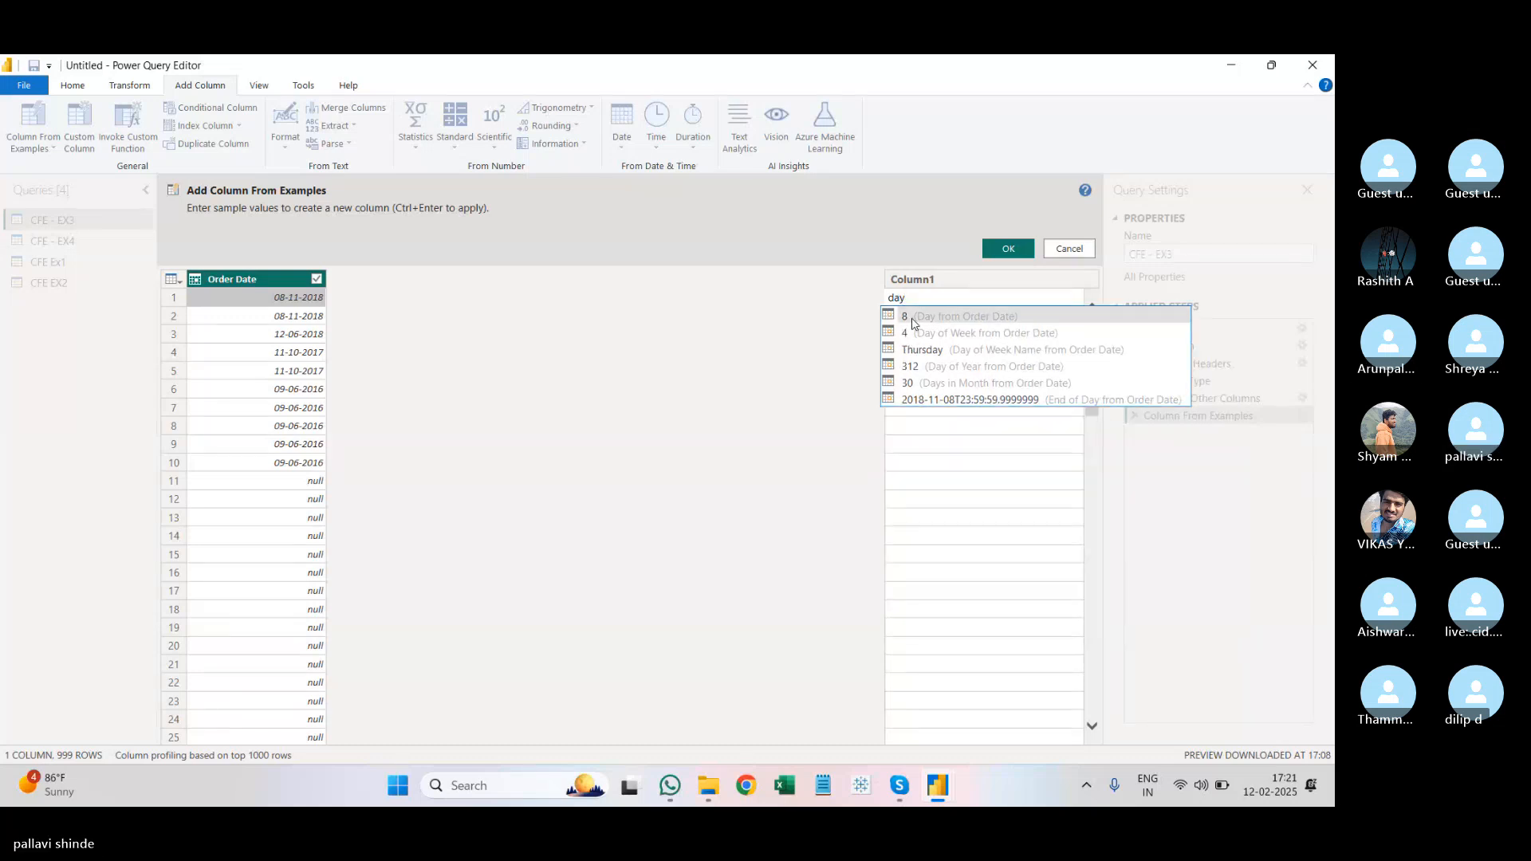
pyautogui.click(912, 322)
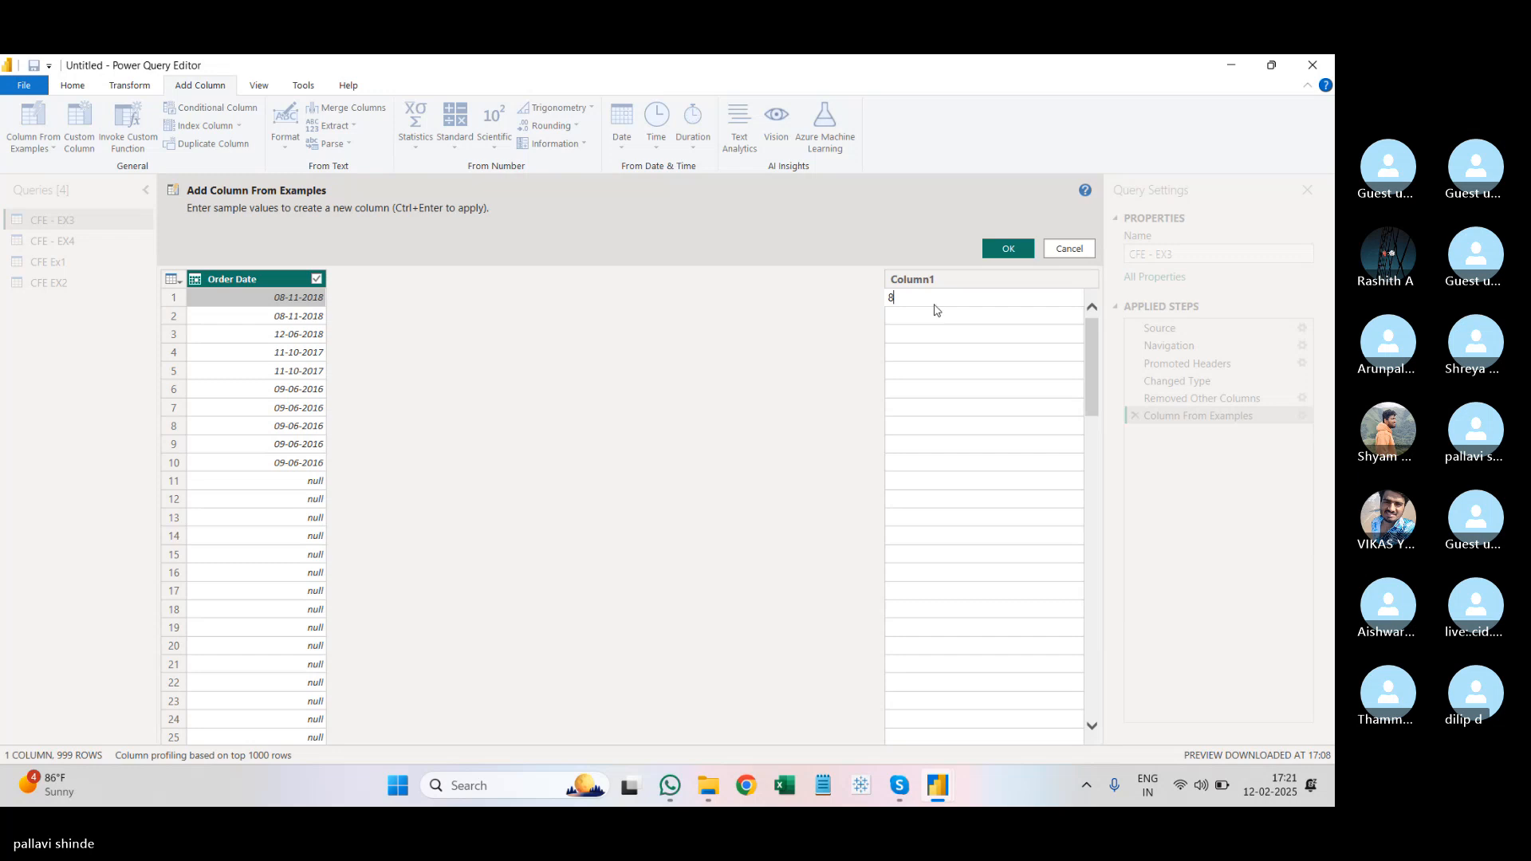
pyautogui.press('Return')
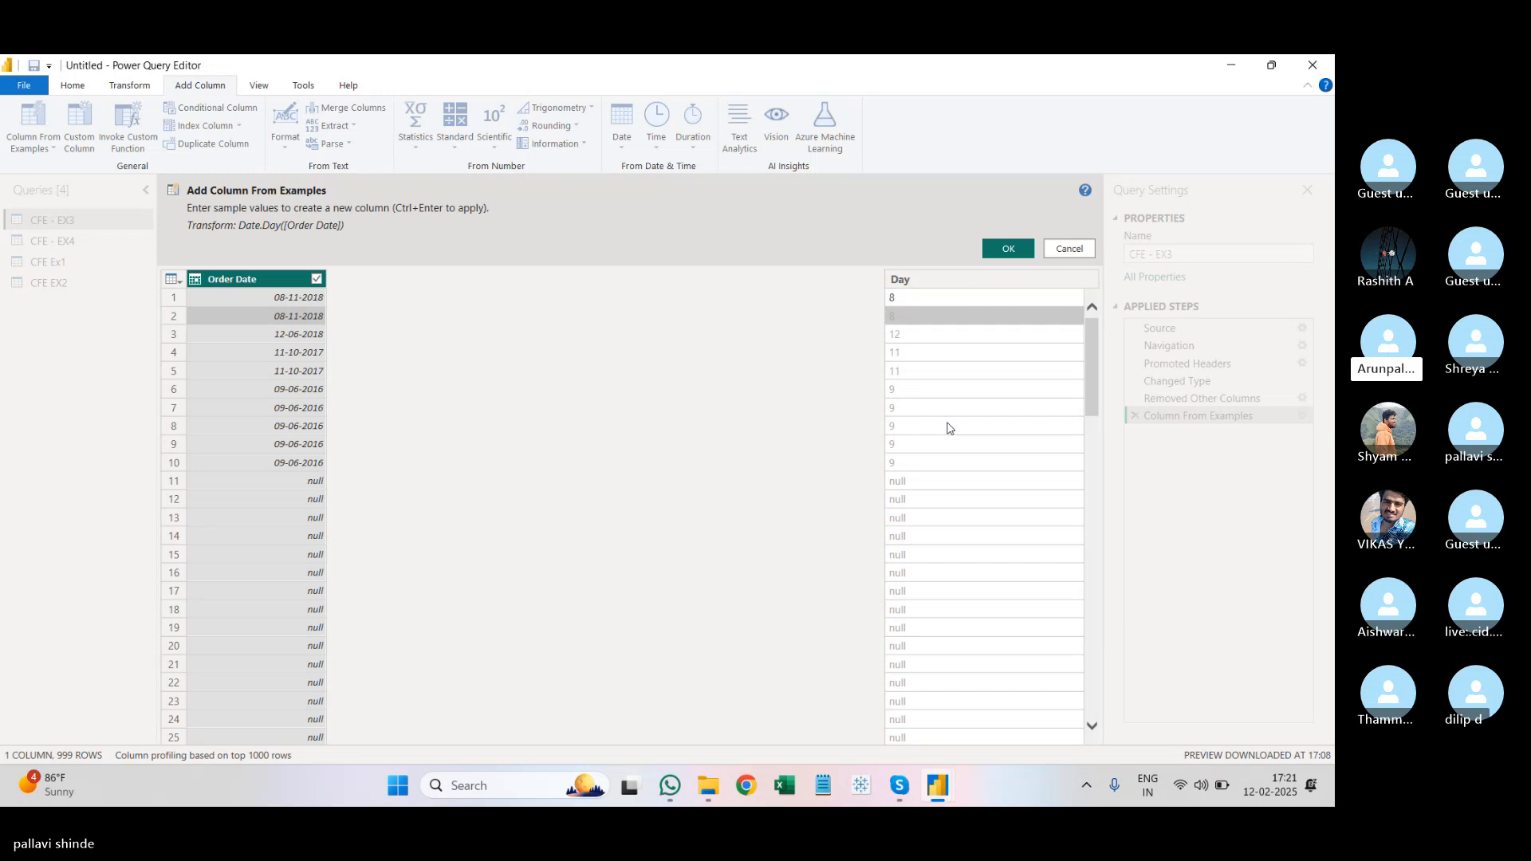
pyautogui.click(1007, 250)
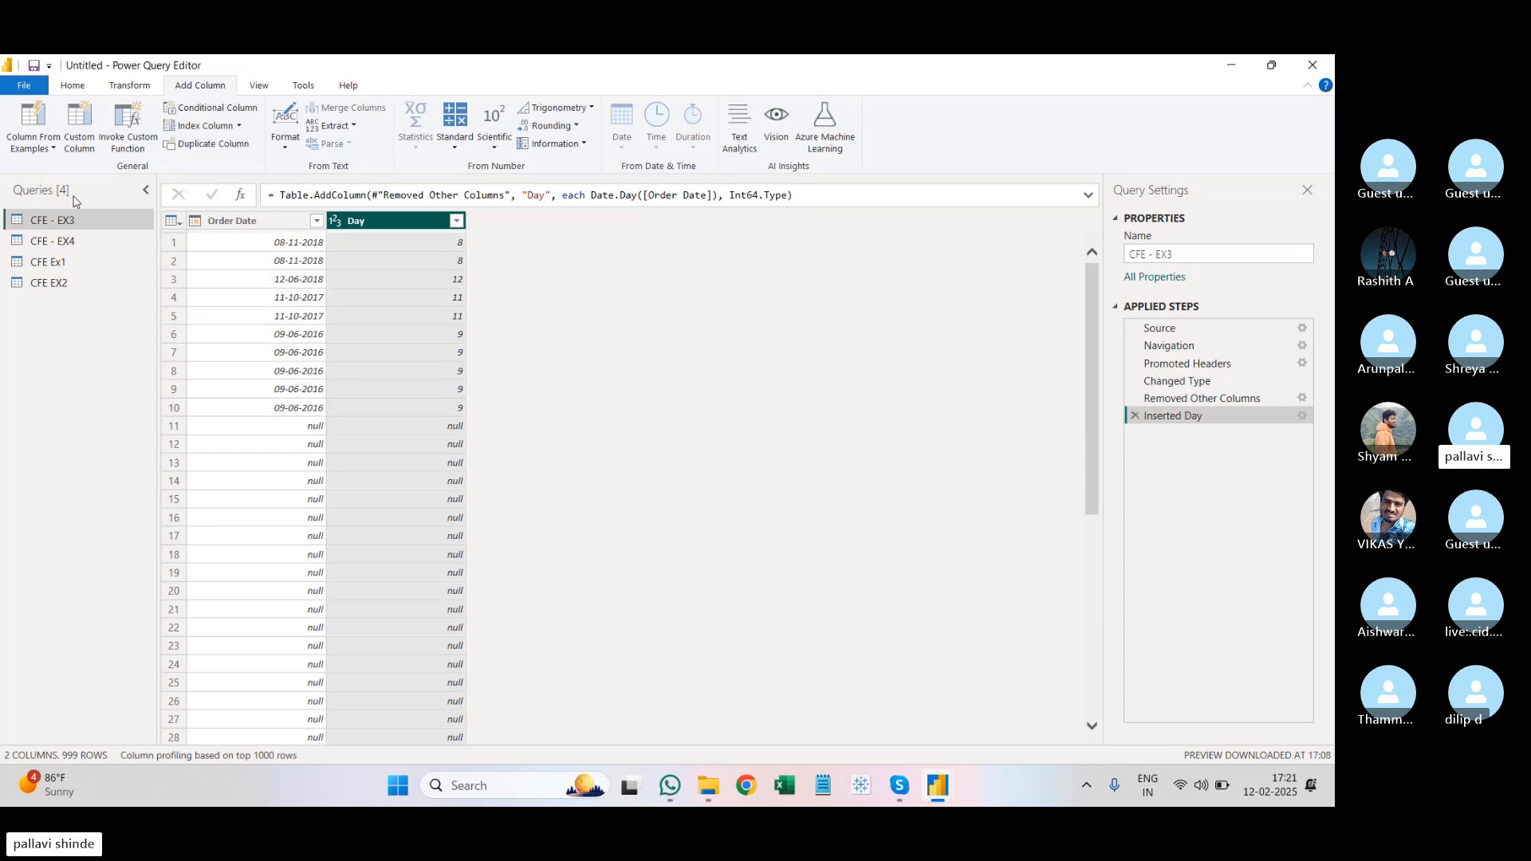
# Step: Add a Month column from examples on Order Date, using the suggested 11 (Month from Order Date) for the first row
pyautogui.click(226, 223)
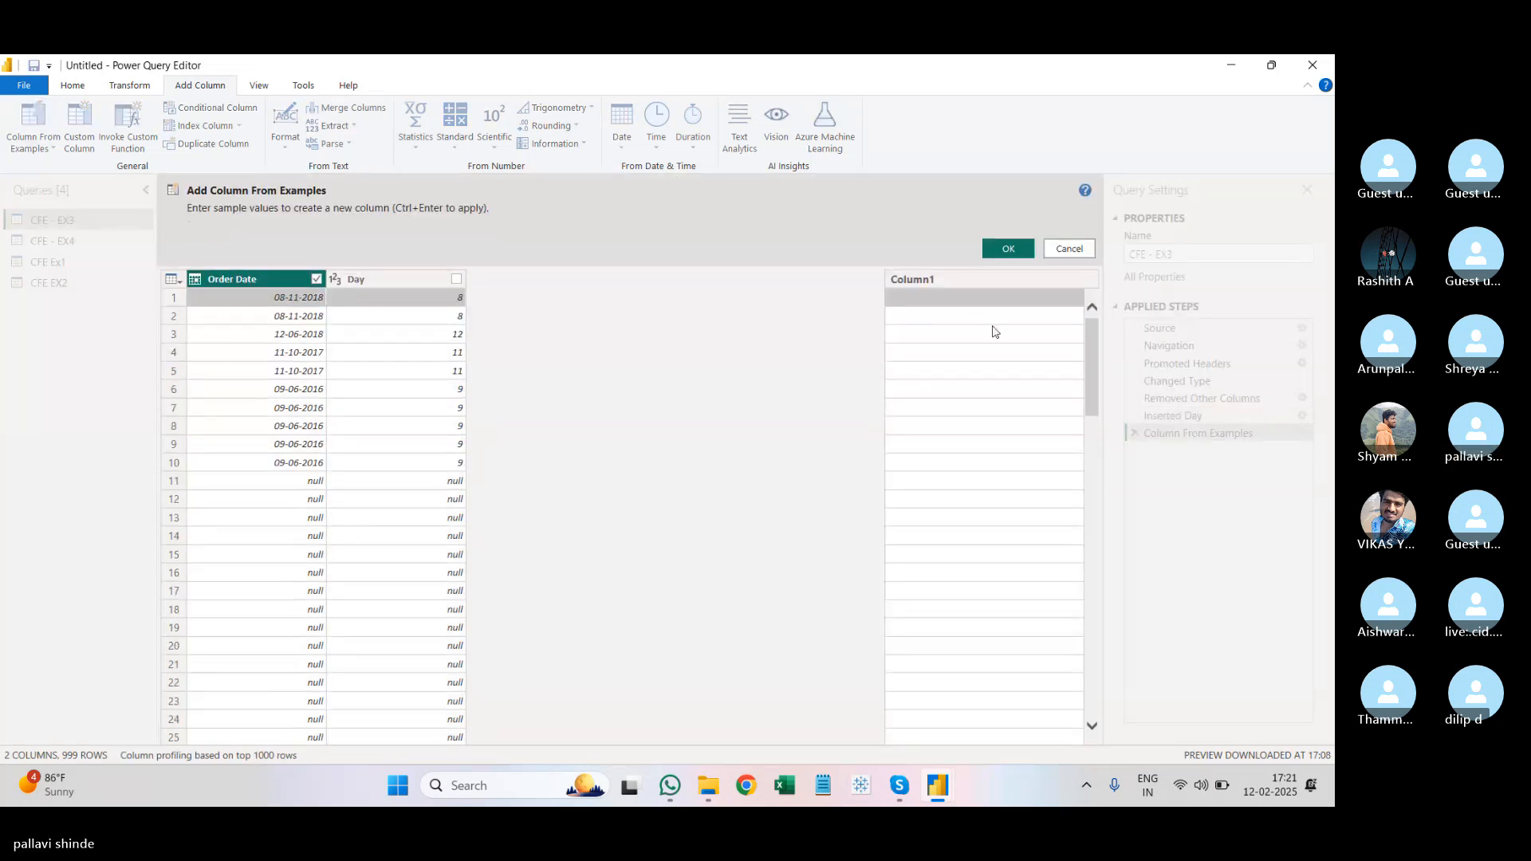
pyautogui.doubleClick(971, 298)
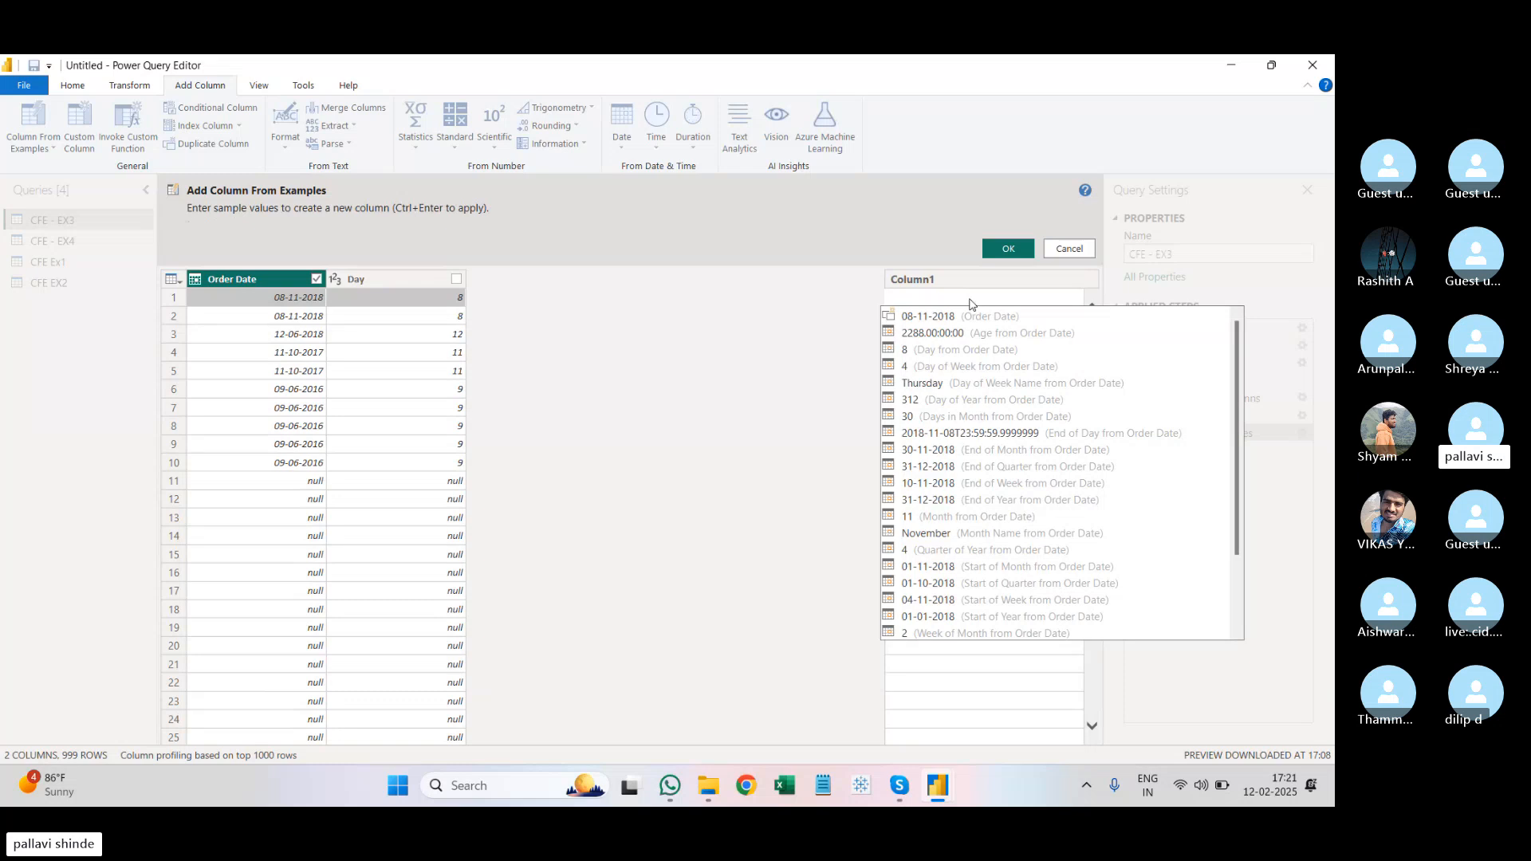
pyautogui.write('month')
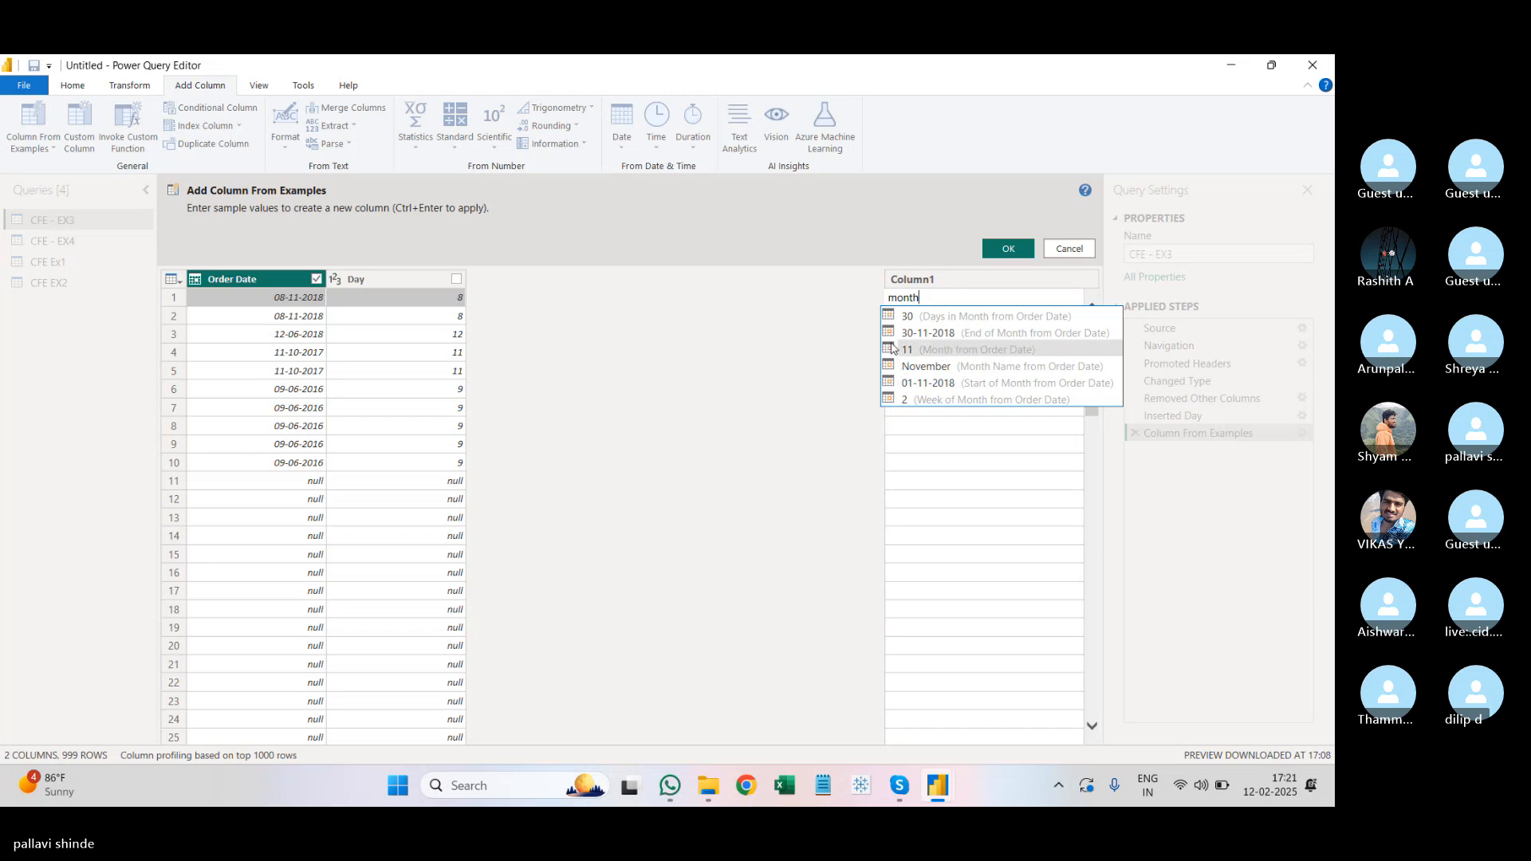
pyautogui.click(892, 348)
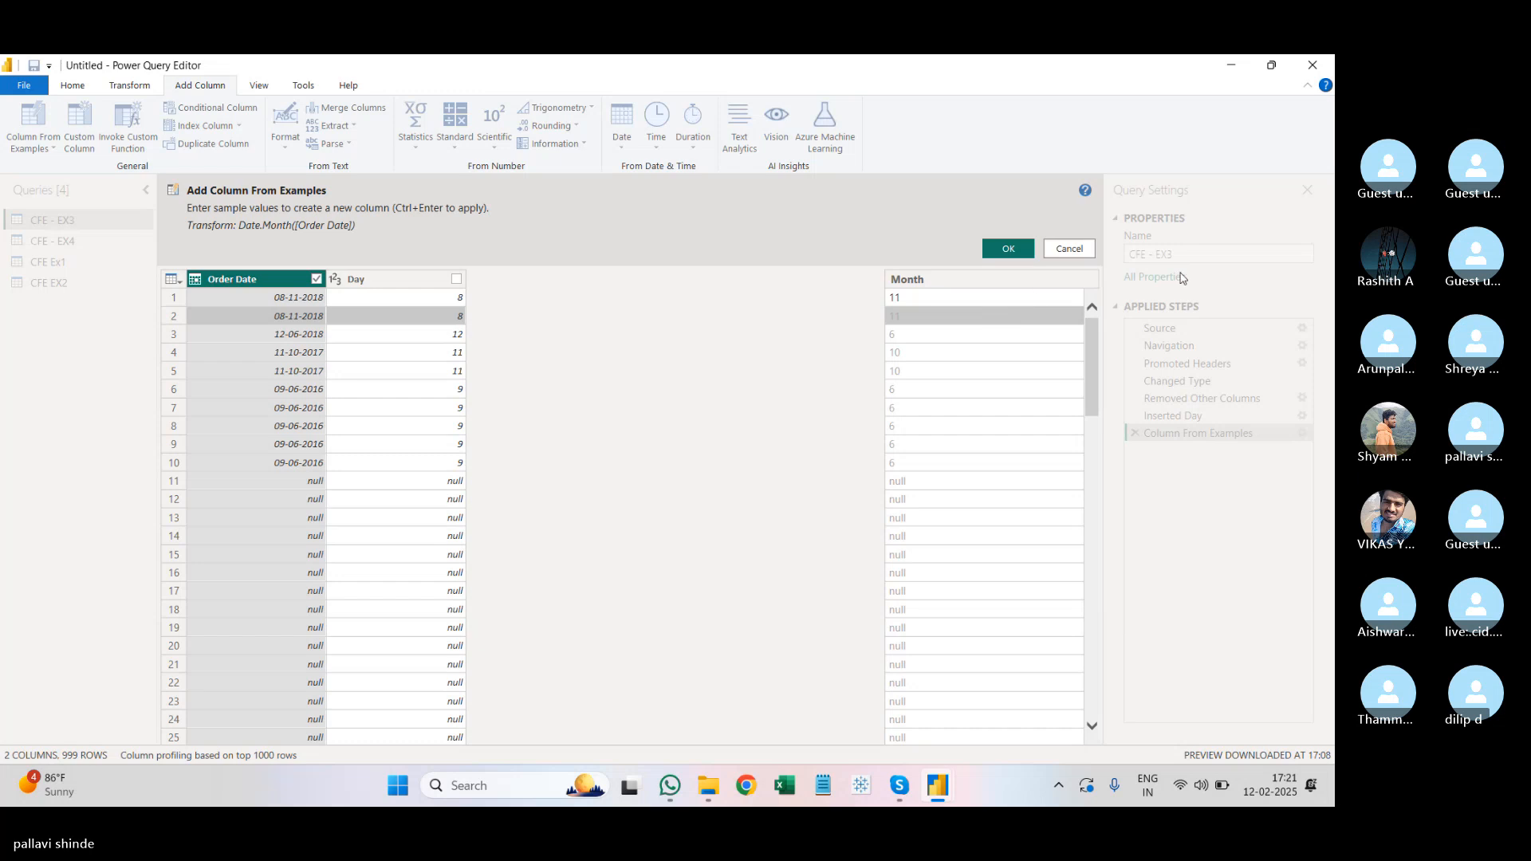
pyautogui.click(1007, 248)
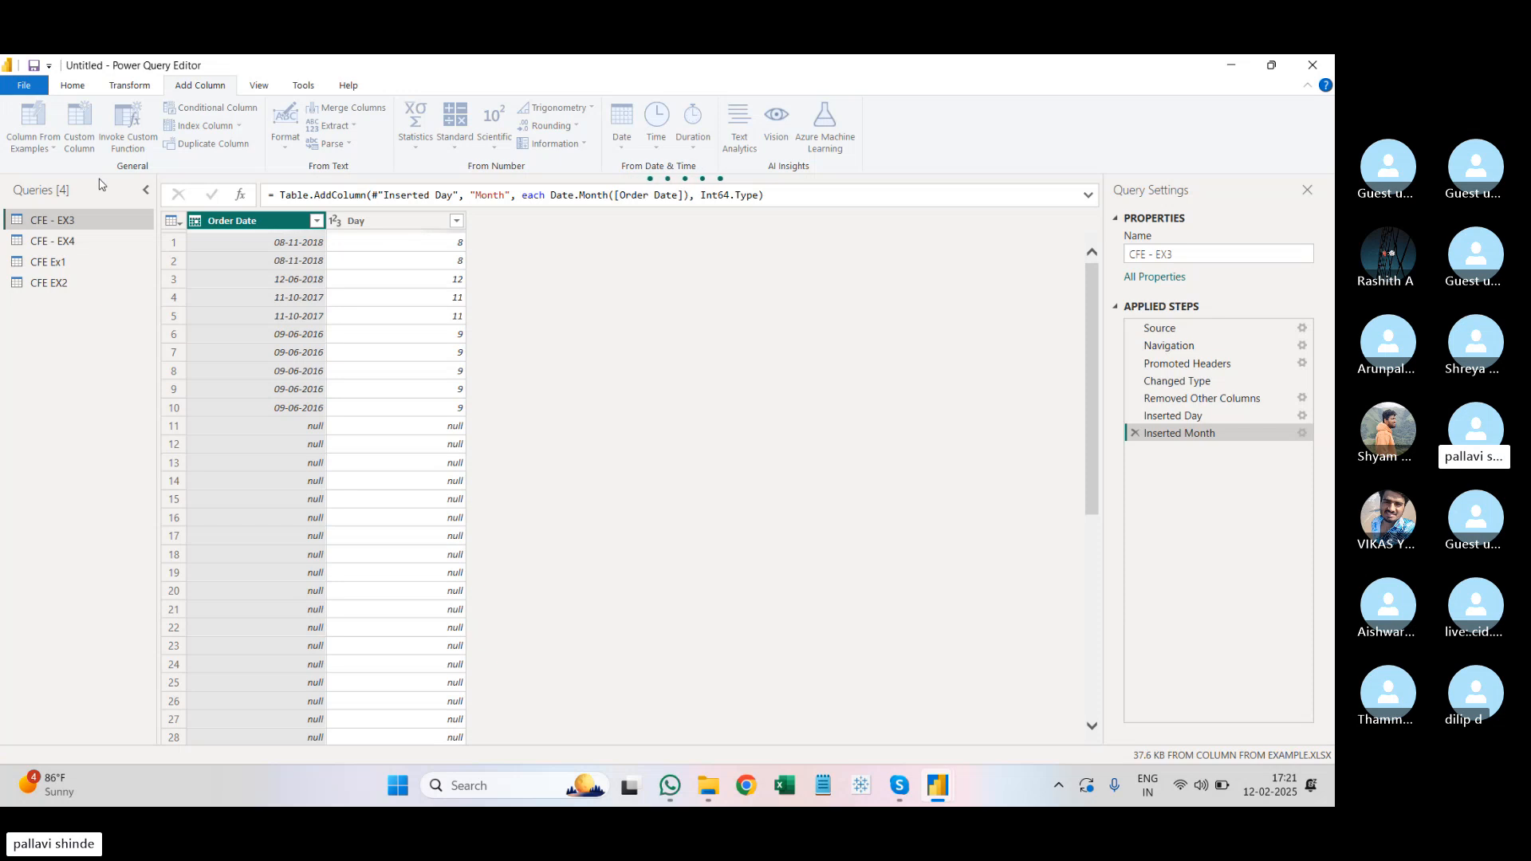
# Step: Add a Month Name column from examples on Order Date, using the suggested November (Month Name from Order Date) for the first row
pyautogui.click(55, 150)
pyautogui.click(55, 187)
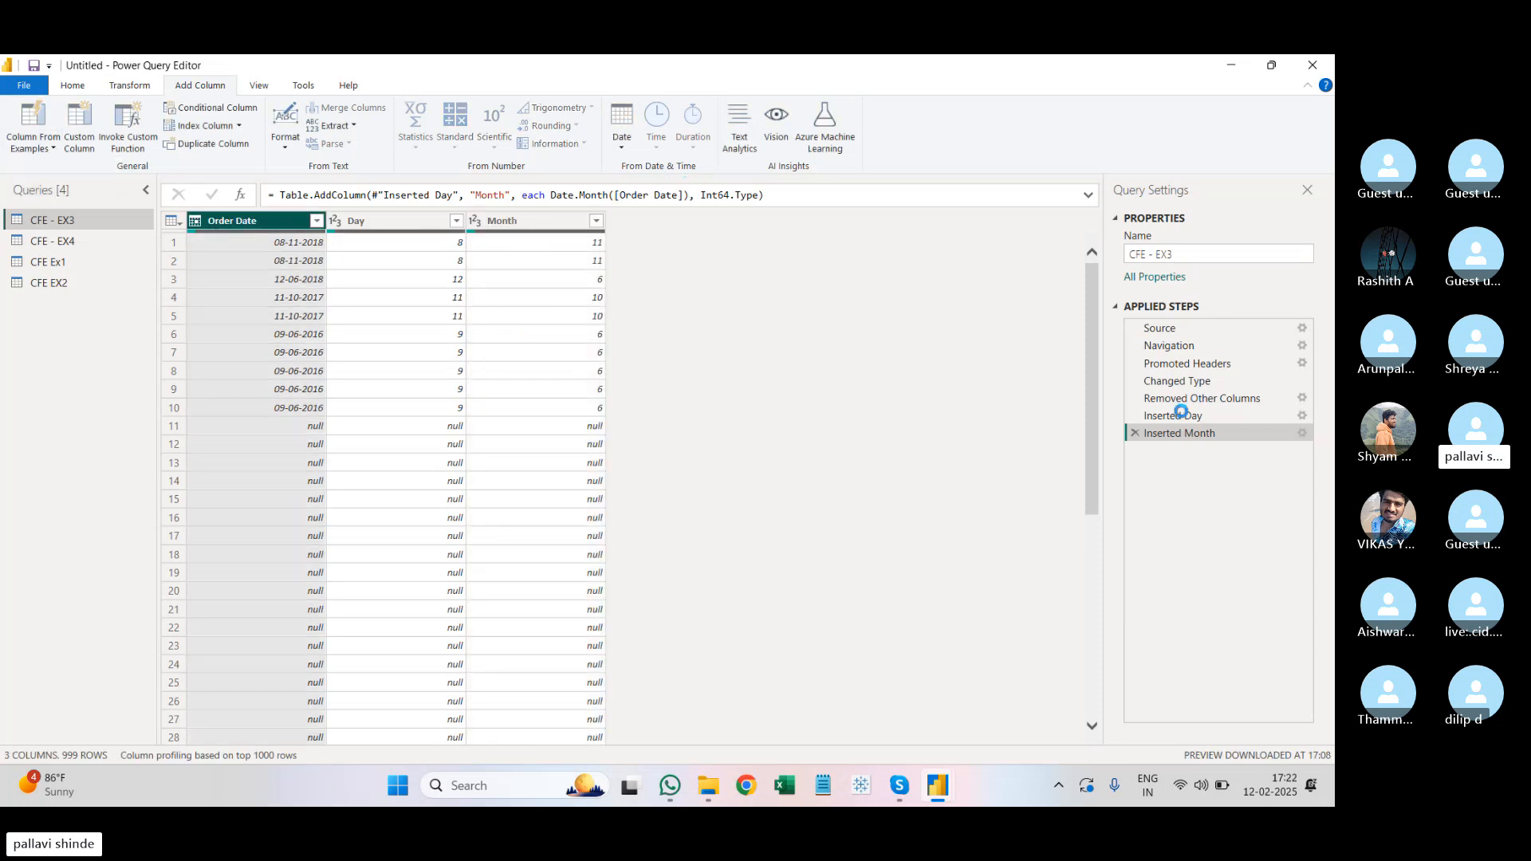
pyautogui.click(976, 302)
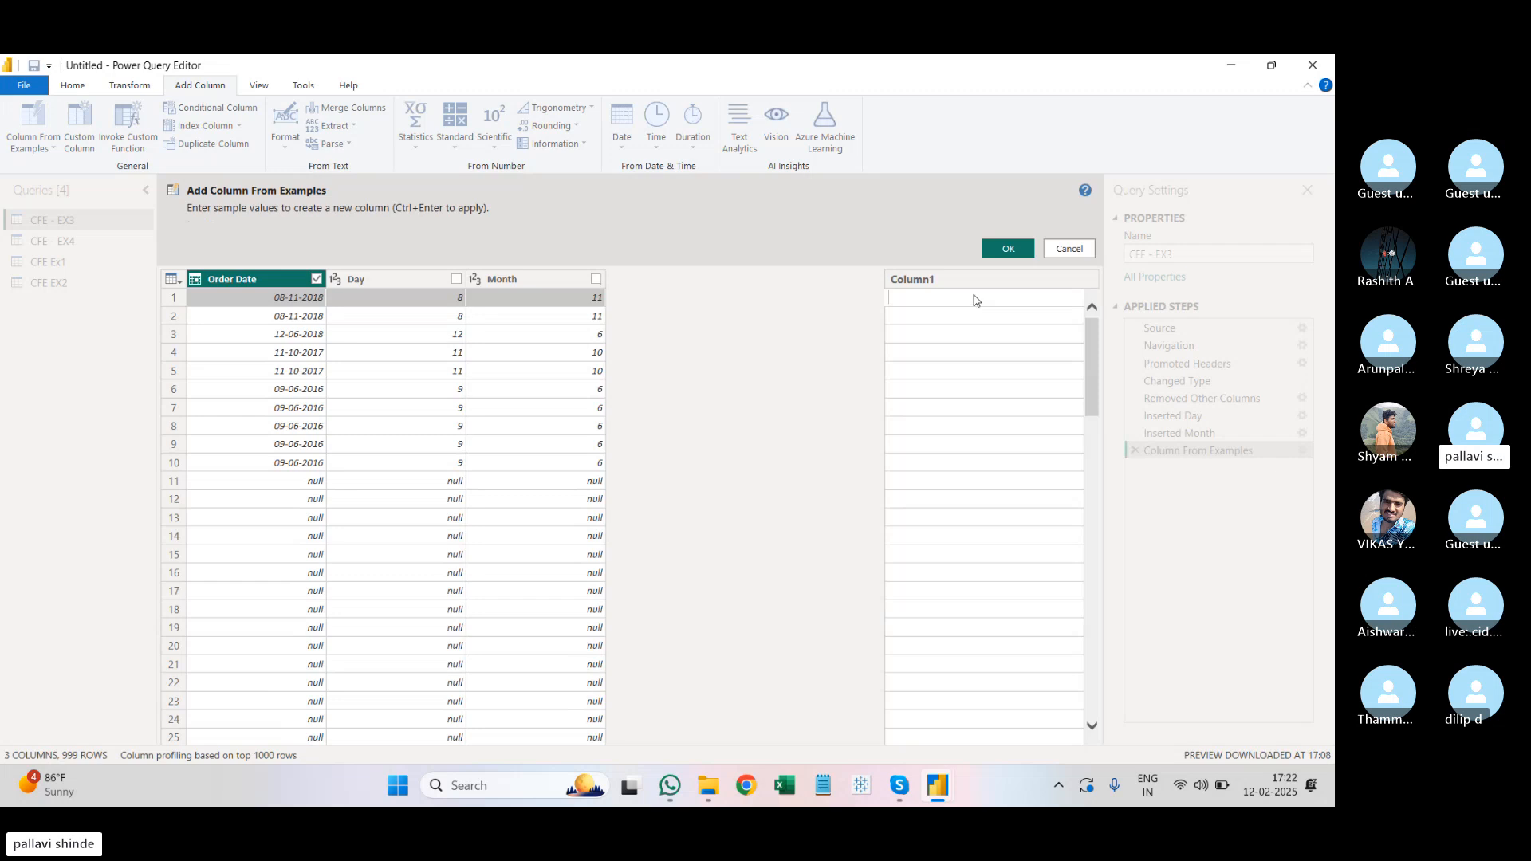
pyautogui.write('month')
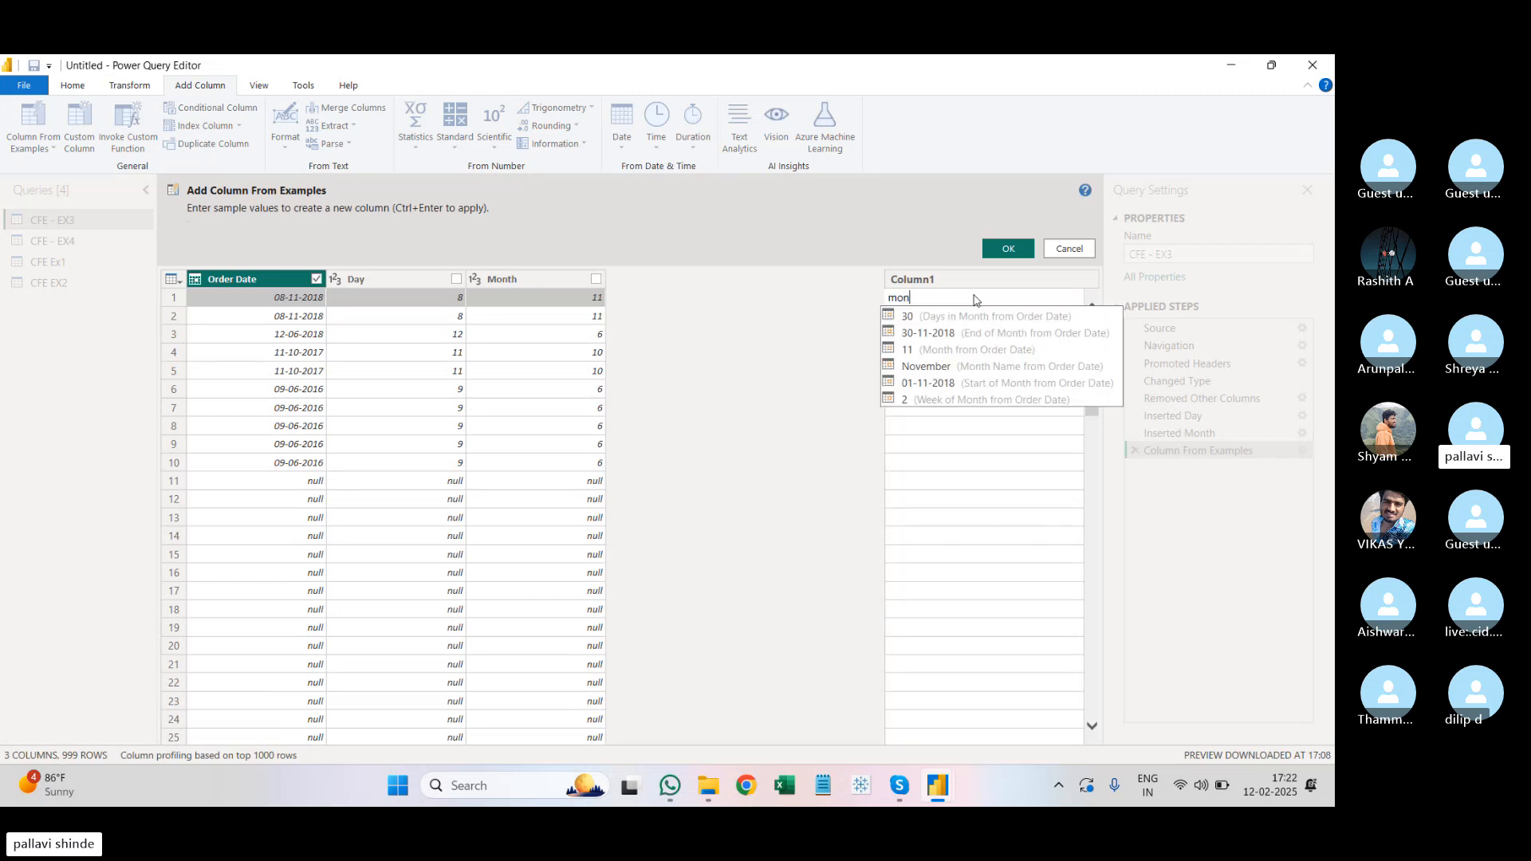
pyautogui.click(891, 367)
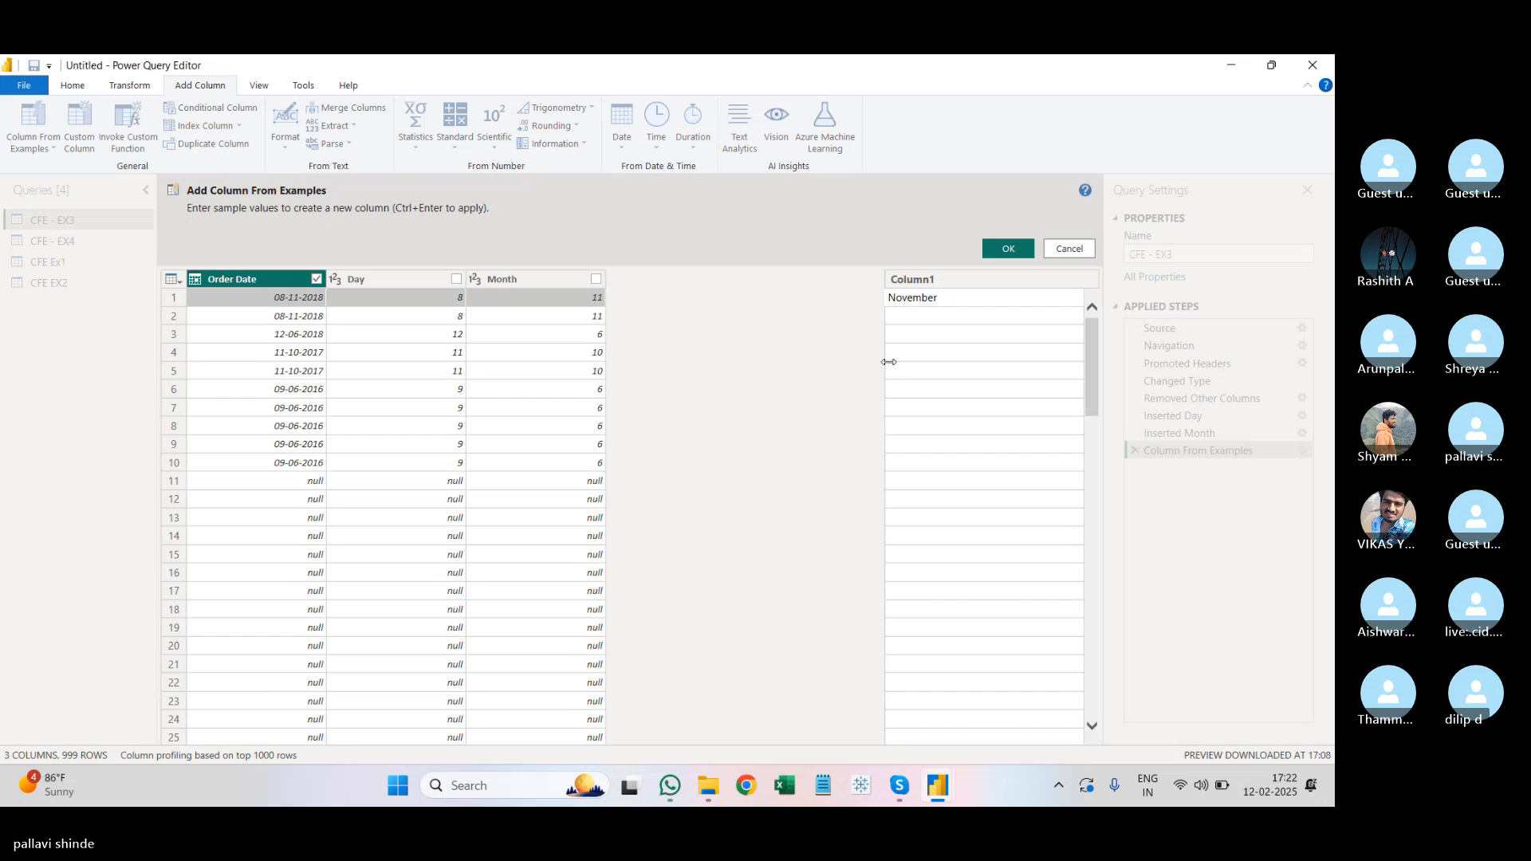
pyautogui.click(1009, 249)
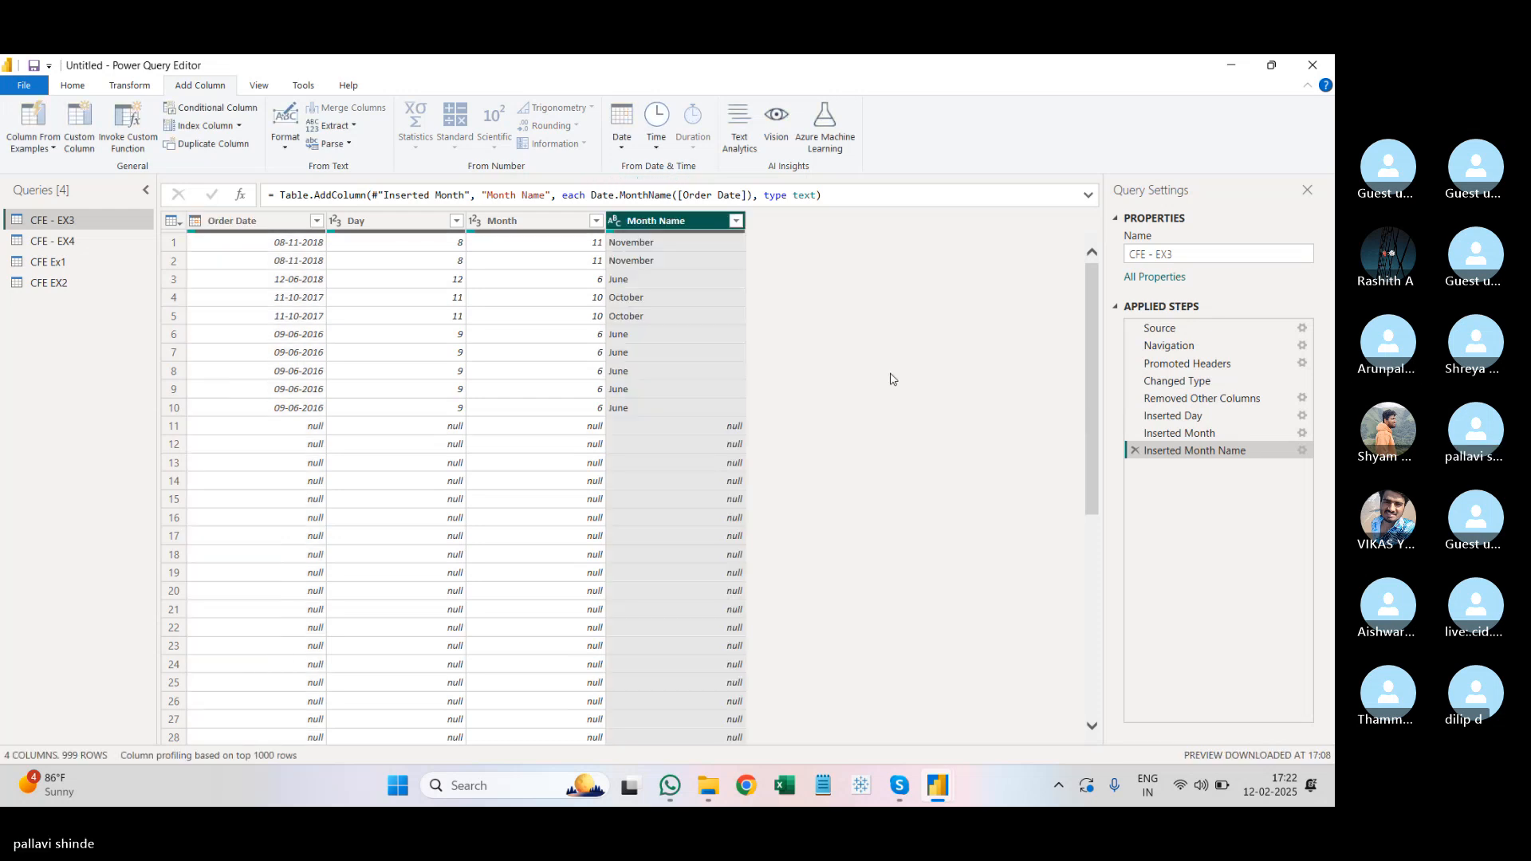
# Step: Add a Year column from examples on Order Date, using the suggested 2018 (Year from Order Date) for the first row
pyautogui.click(299, 226)
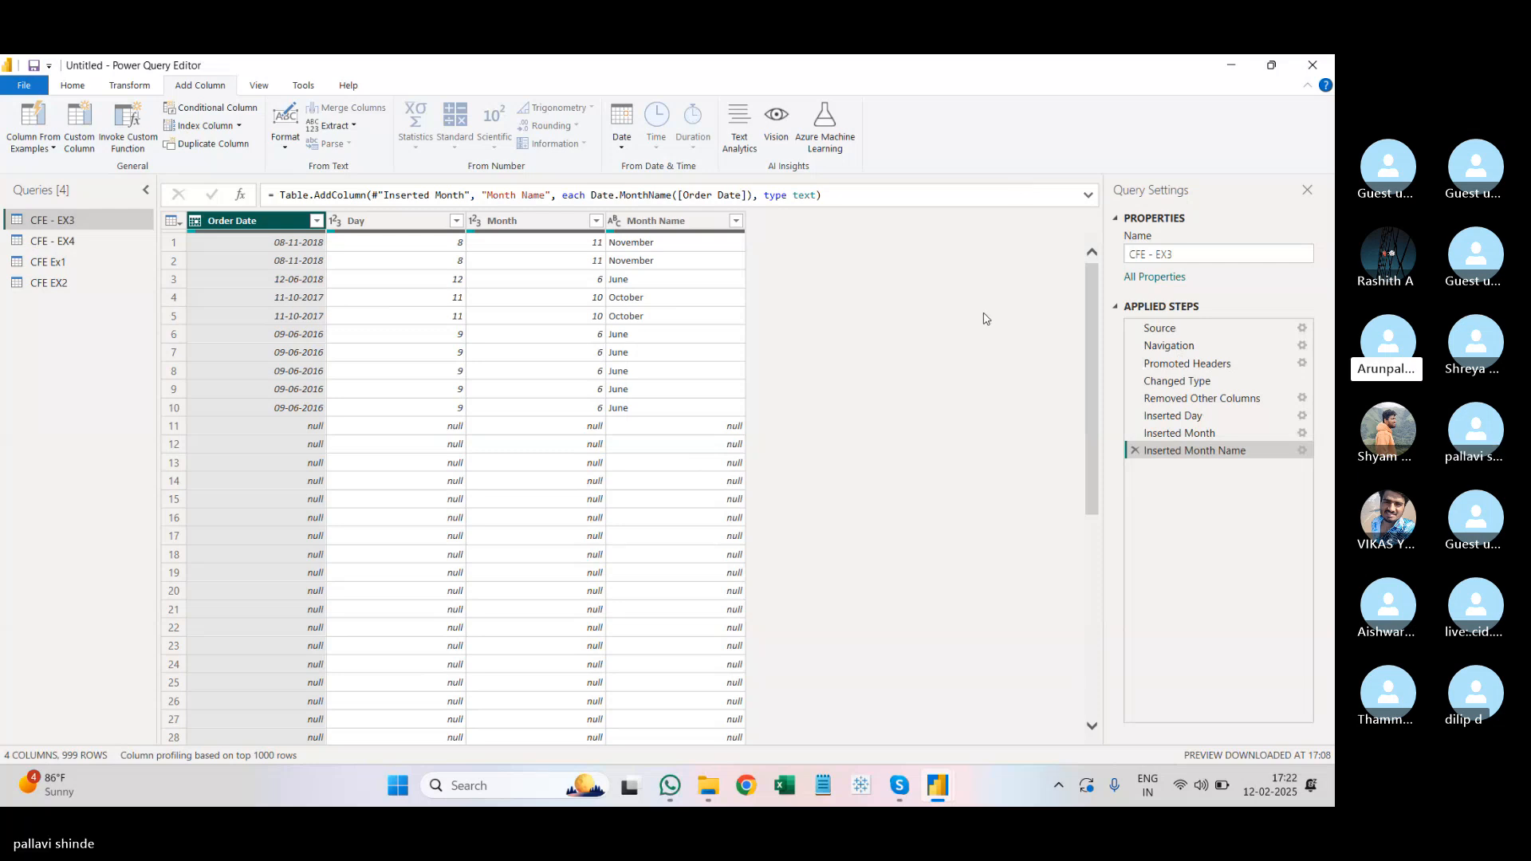
pyautogui.click(32, 144)
pyautogui.click(50, 186)
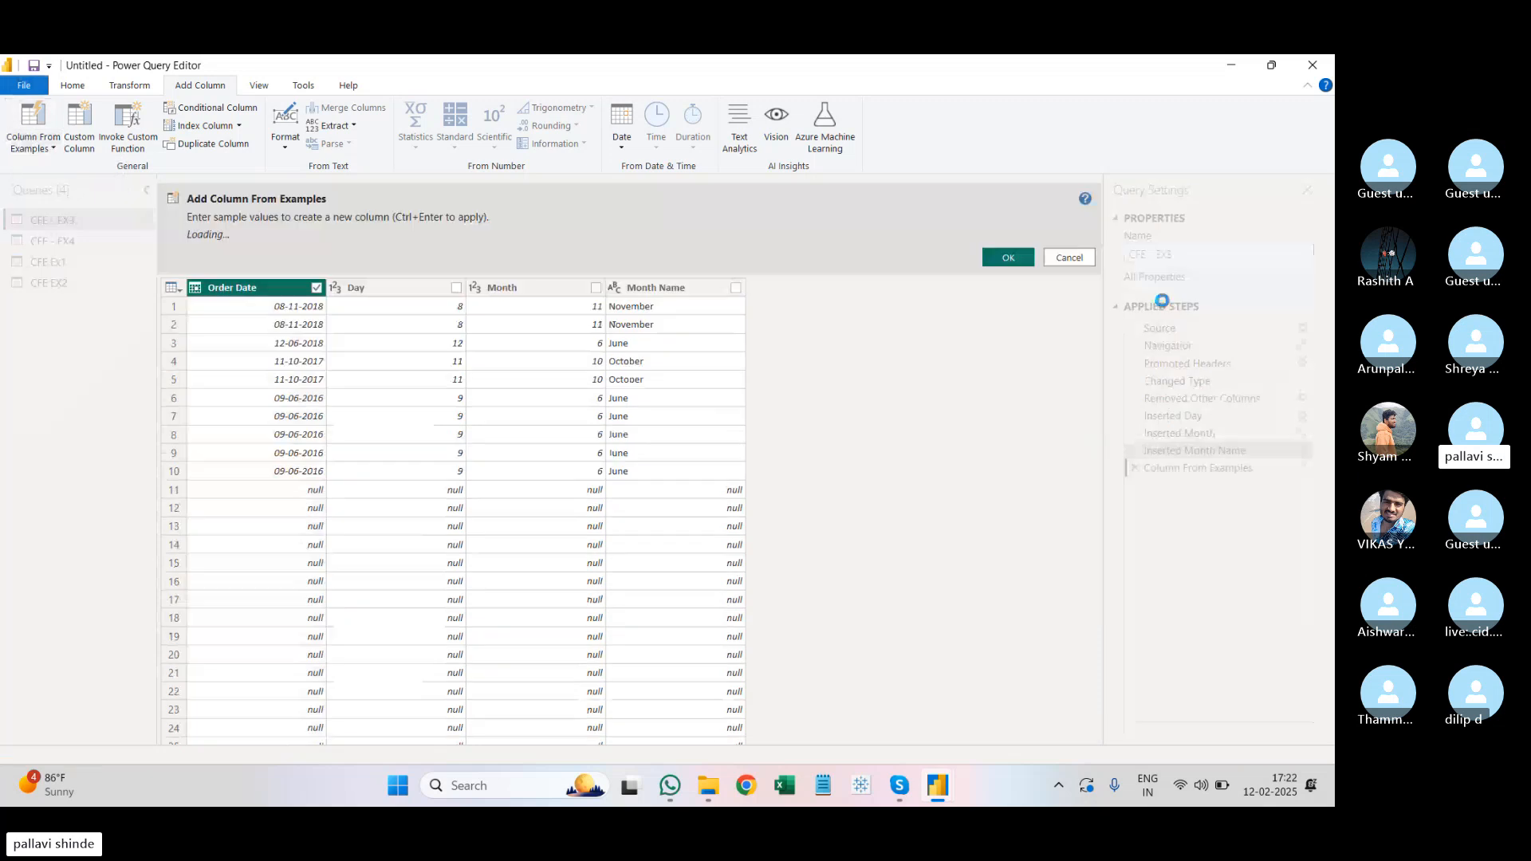
pyautogui.click(982, 299)
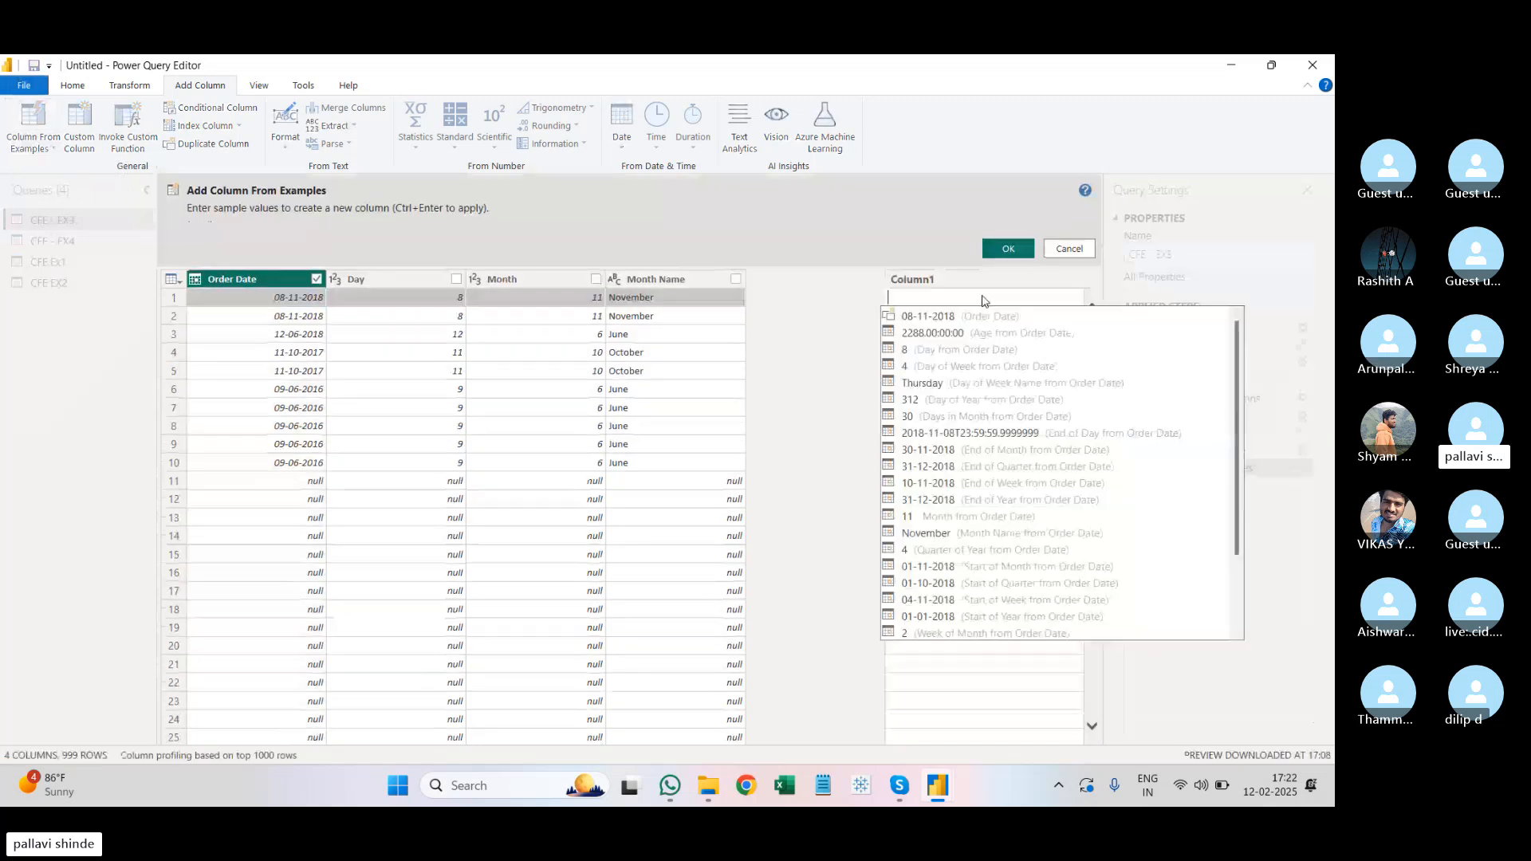
pyautogui.write('year')
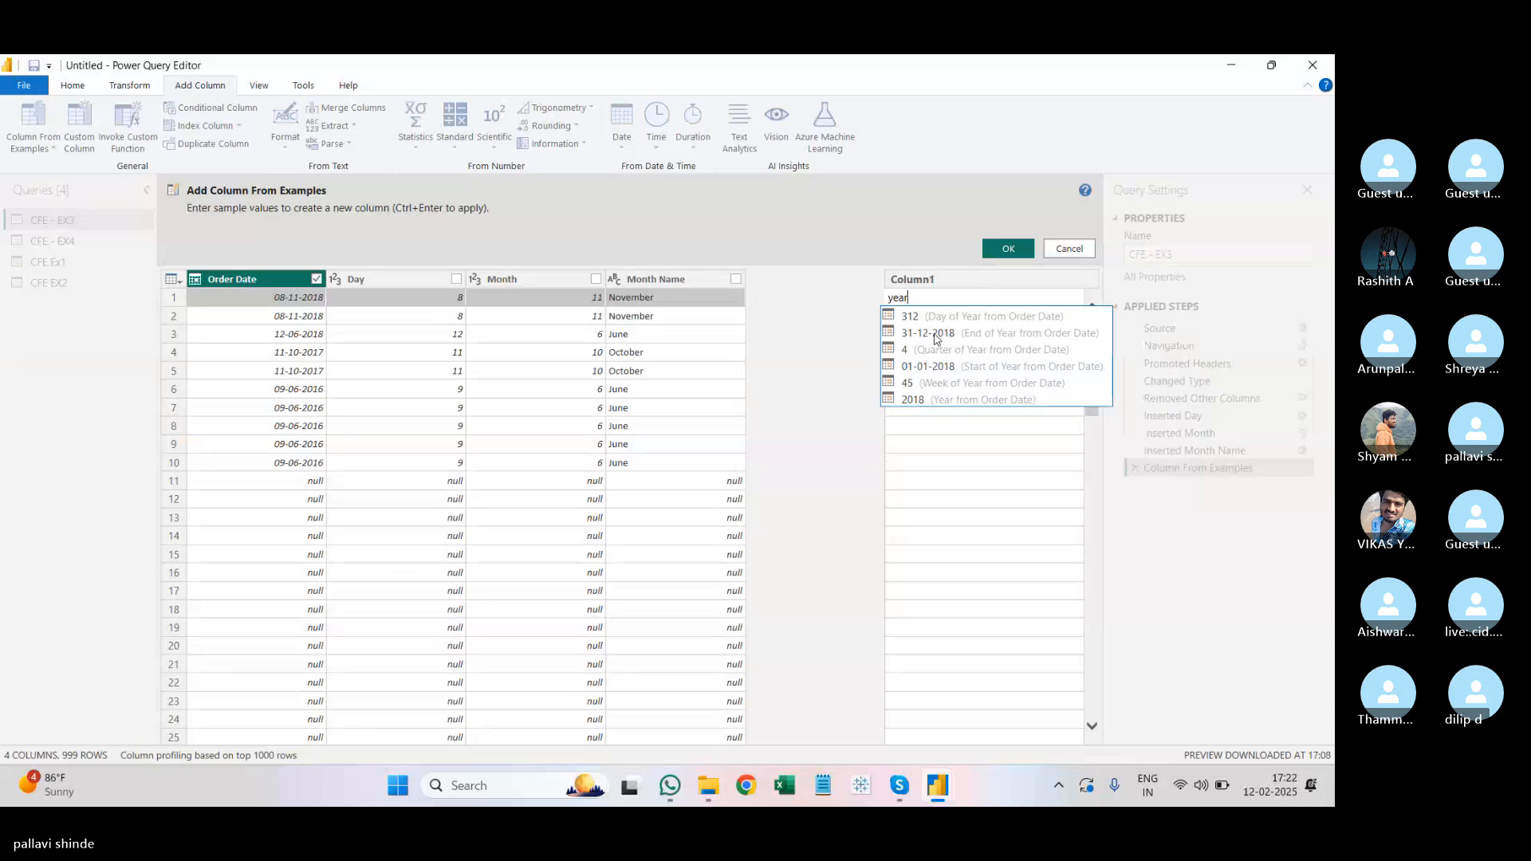
pyautogui.doubleClick(924, 402)
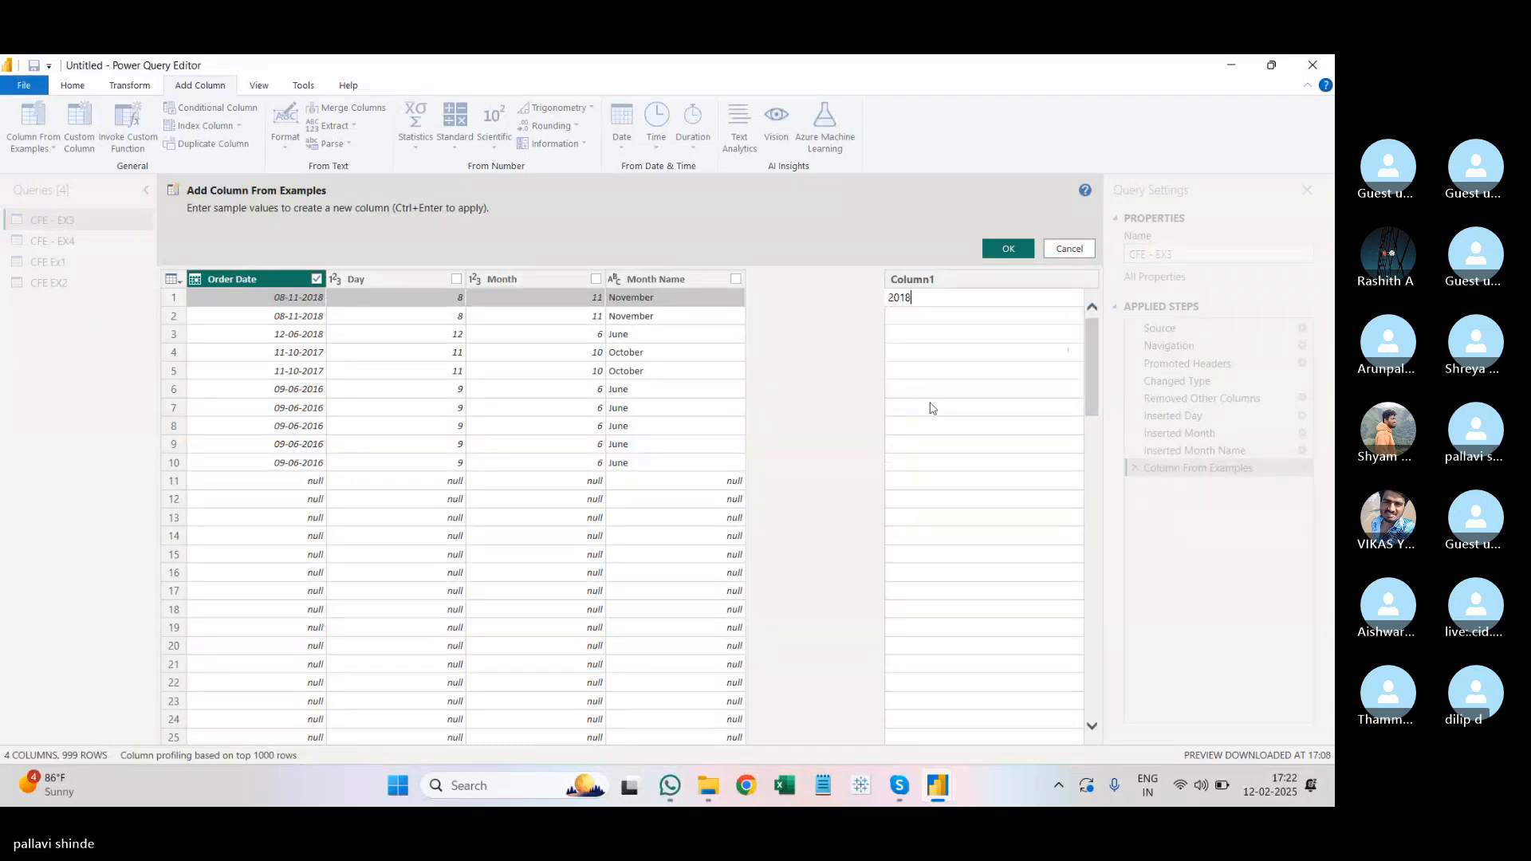
pyautogui.click(1008, 249)
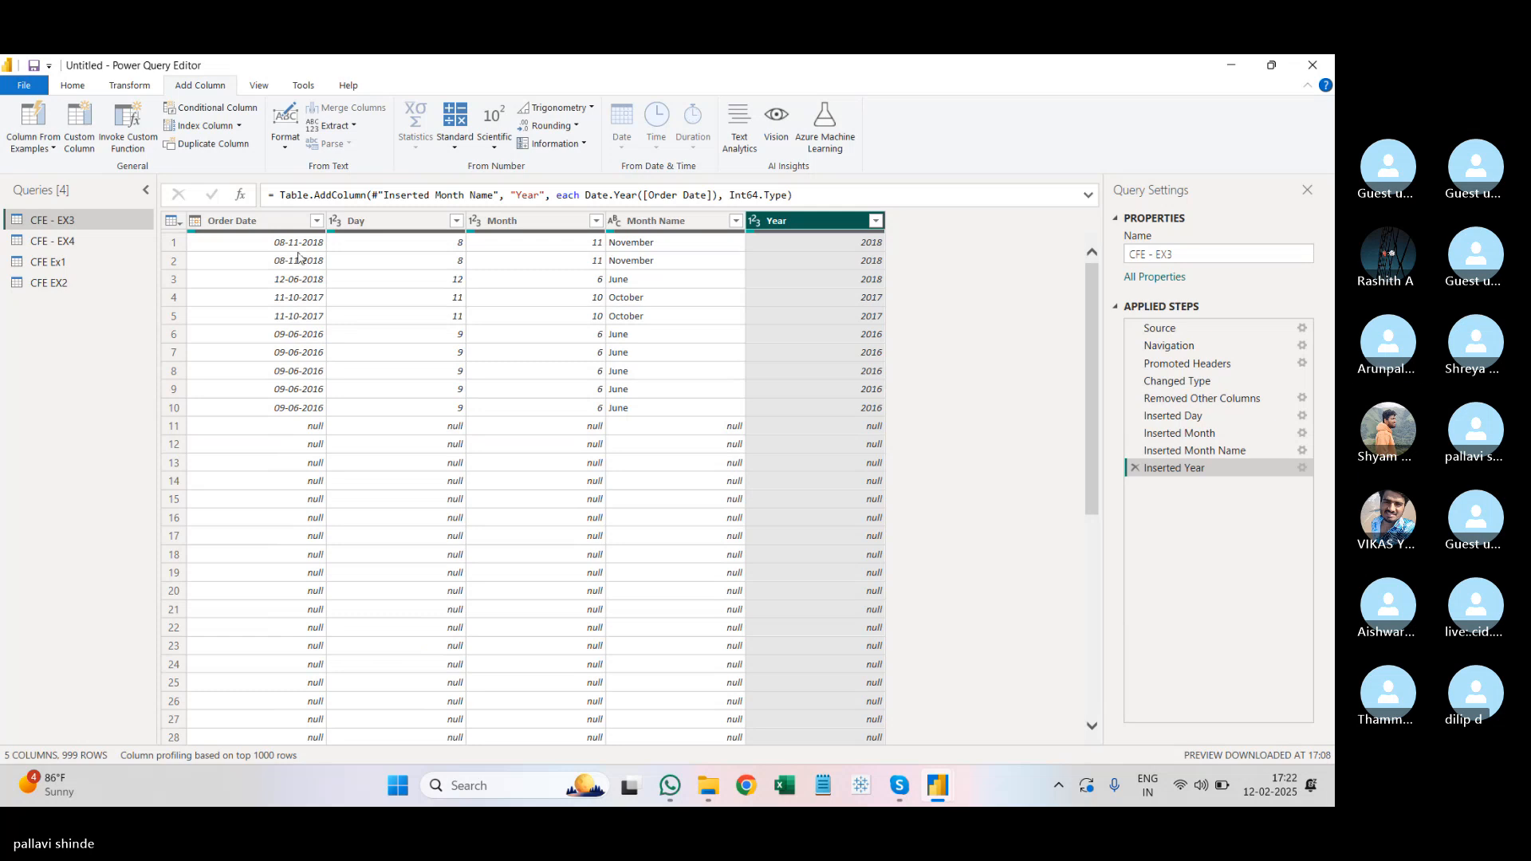
pyautogui.click(262, 225)
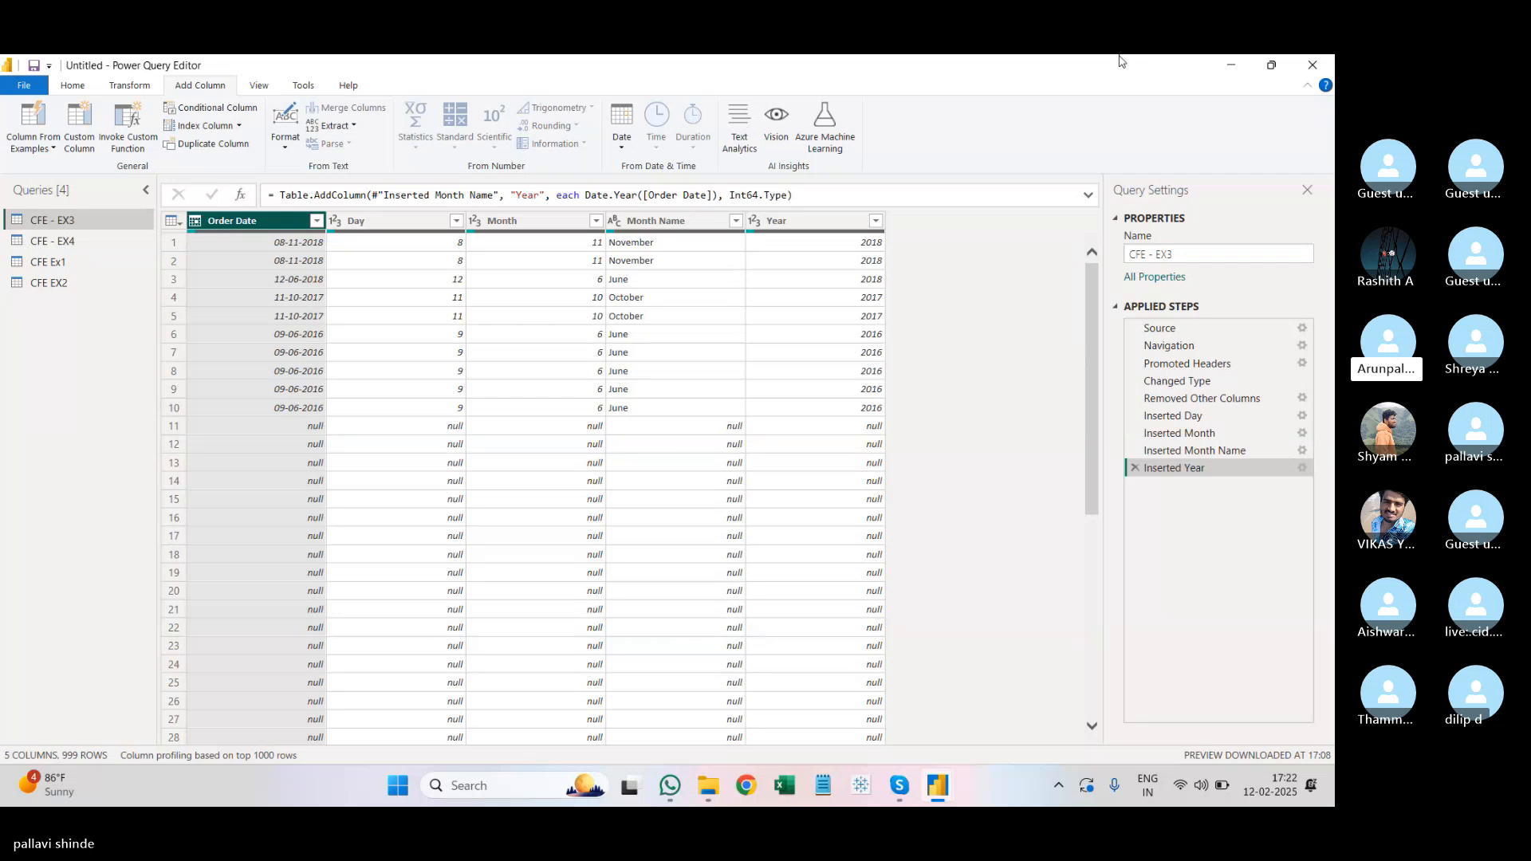
# Step: Open the CFE - EX4 query and select the first row of Column1
pyautogui.click(126, 239)
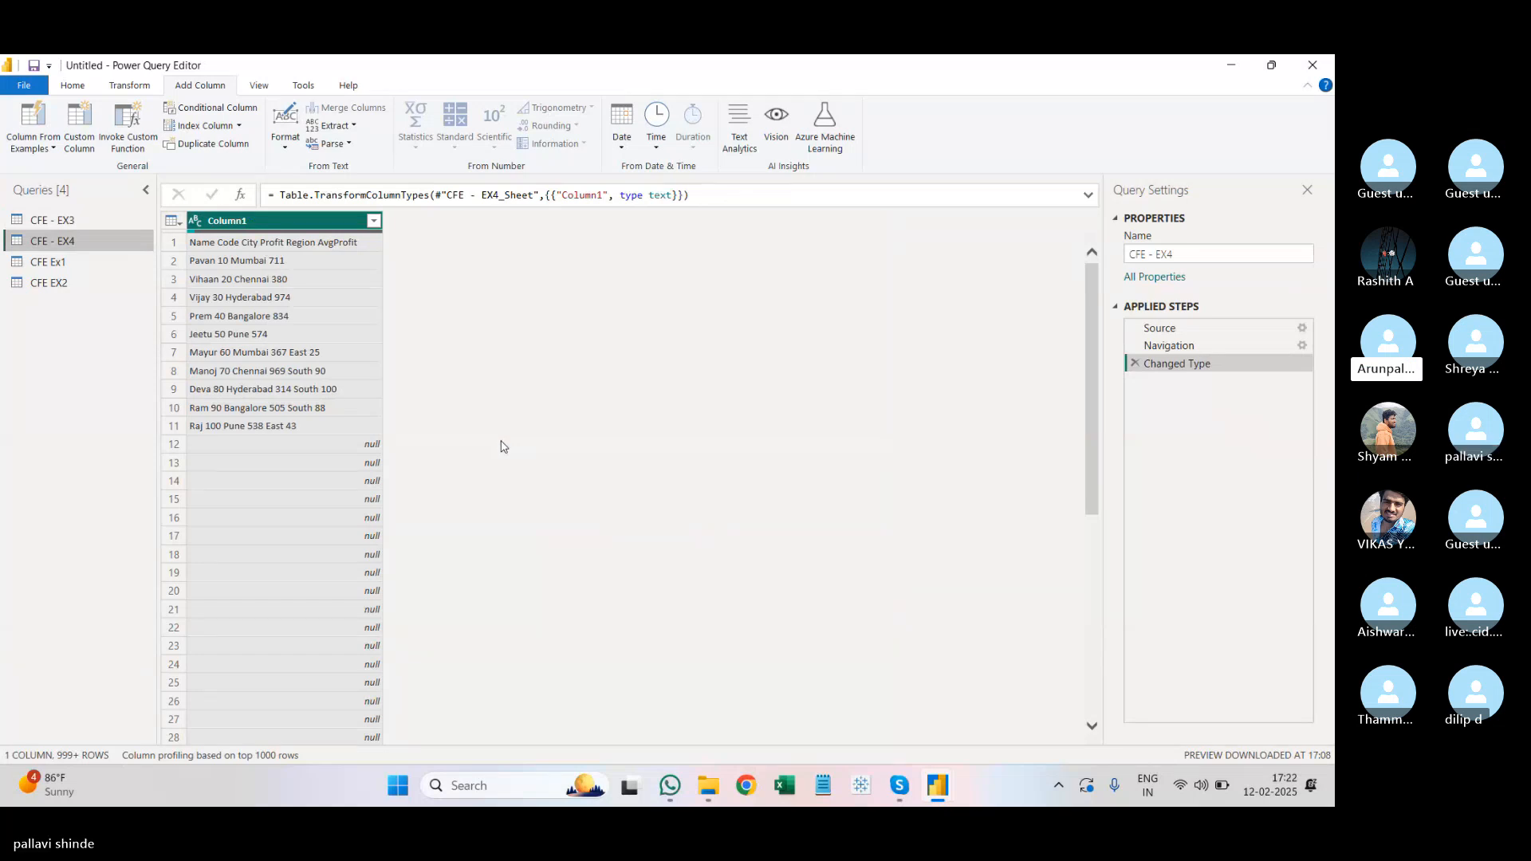
pyautogui.click(365, 252)
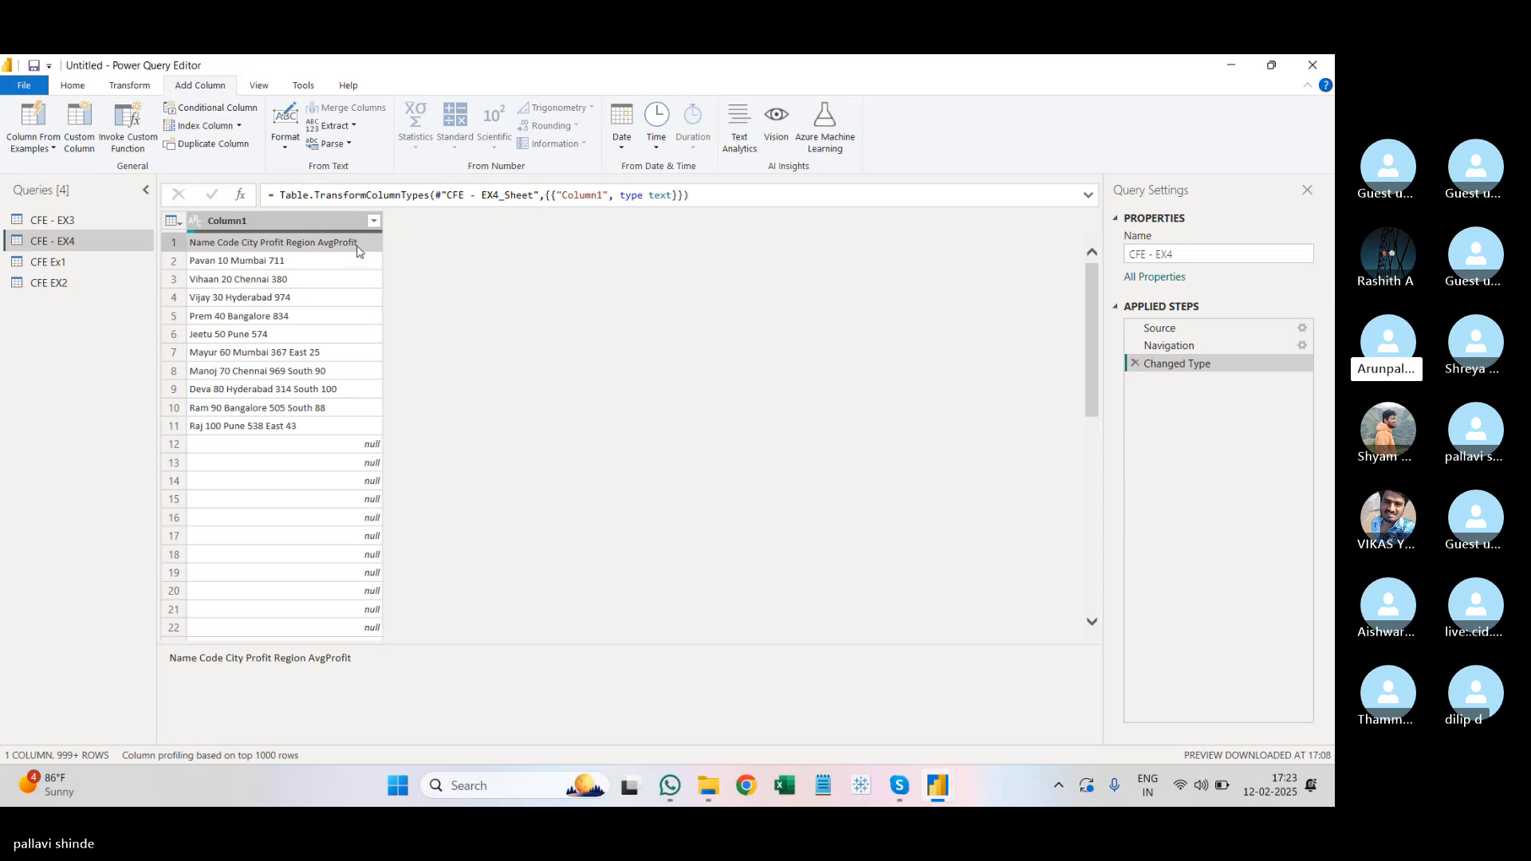
pyautogui.click(276, 220)
pyautogui.doubleClick(276, 218)
pyautogui.rightClick(278, 221)
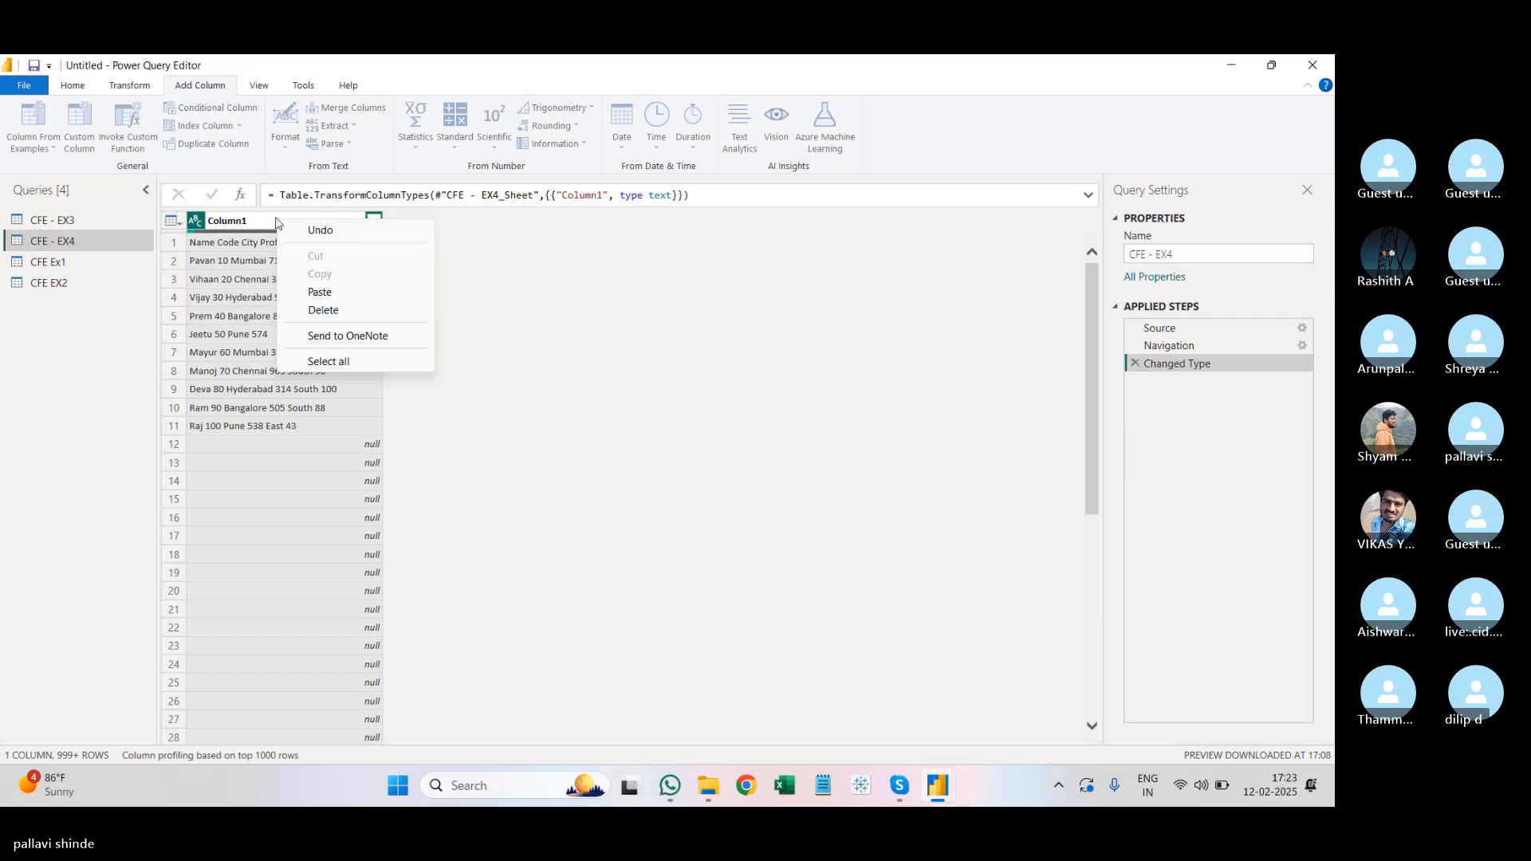
pyautogui.click(335, 231)
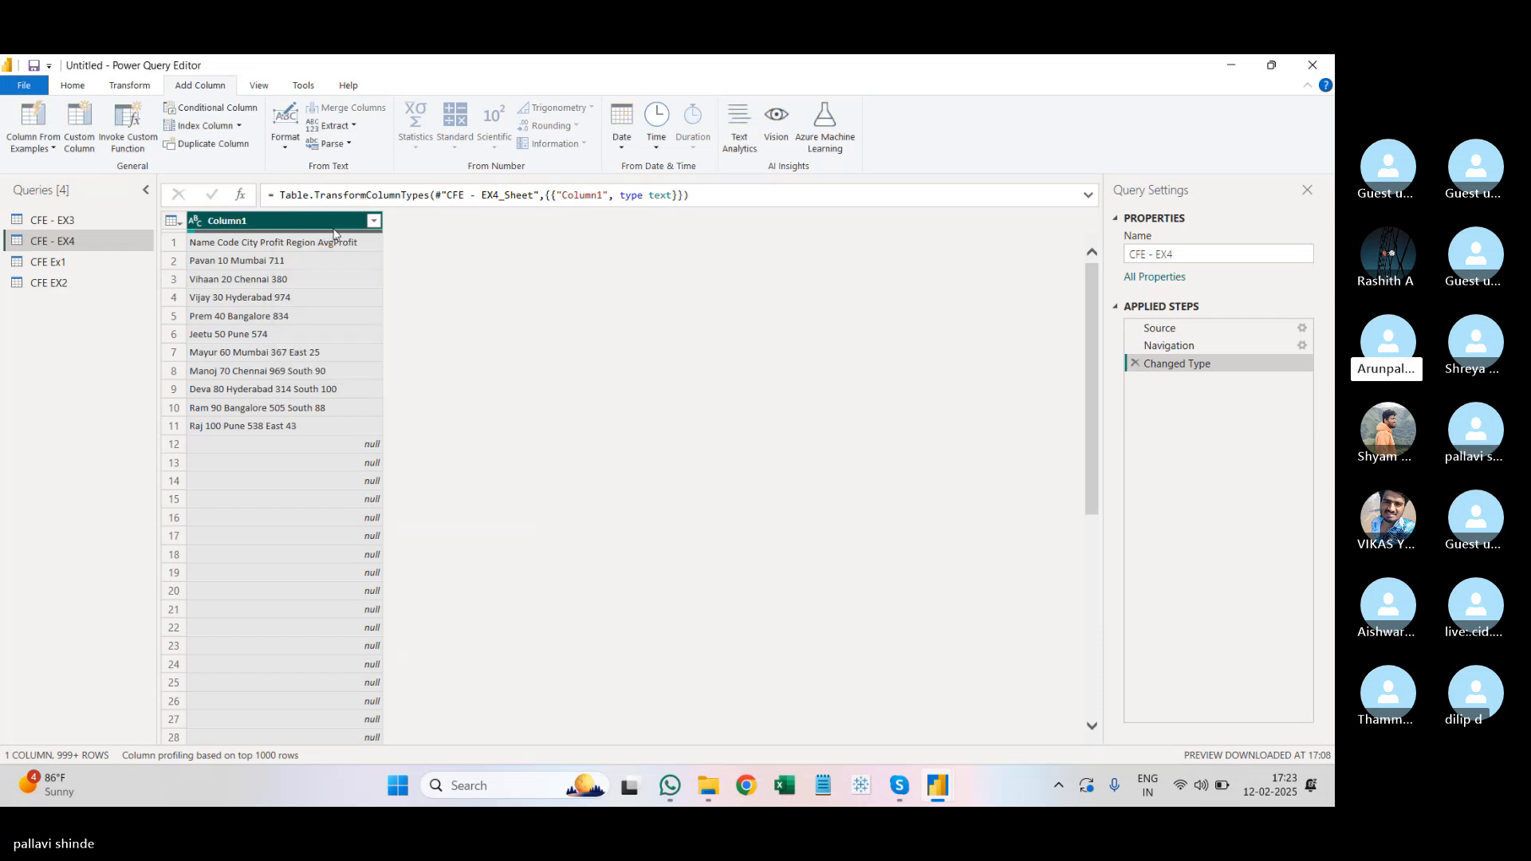
pyautogui.rightClick(316, 230)
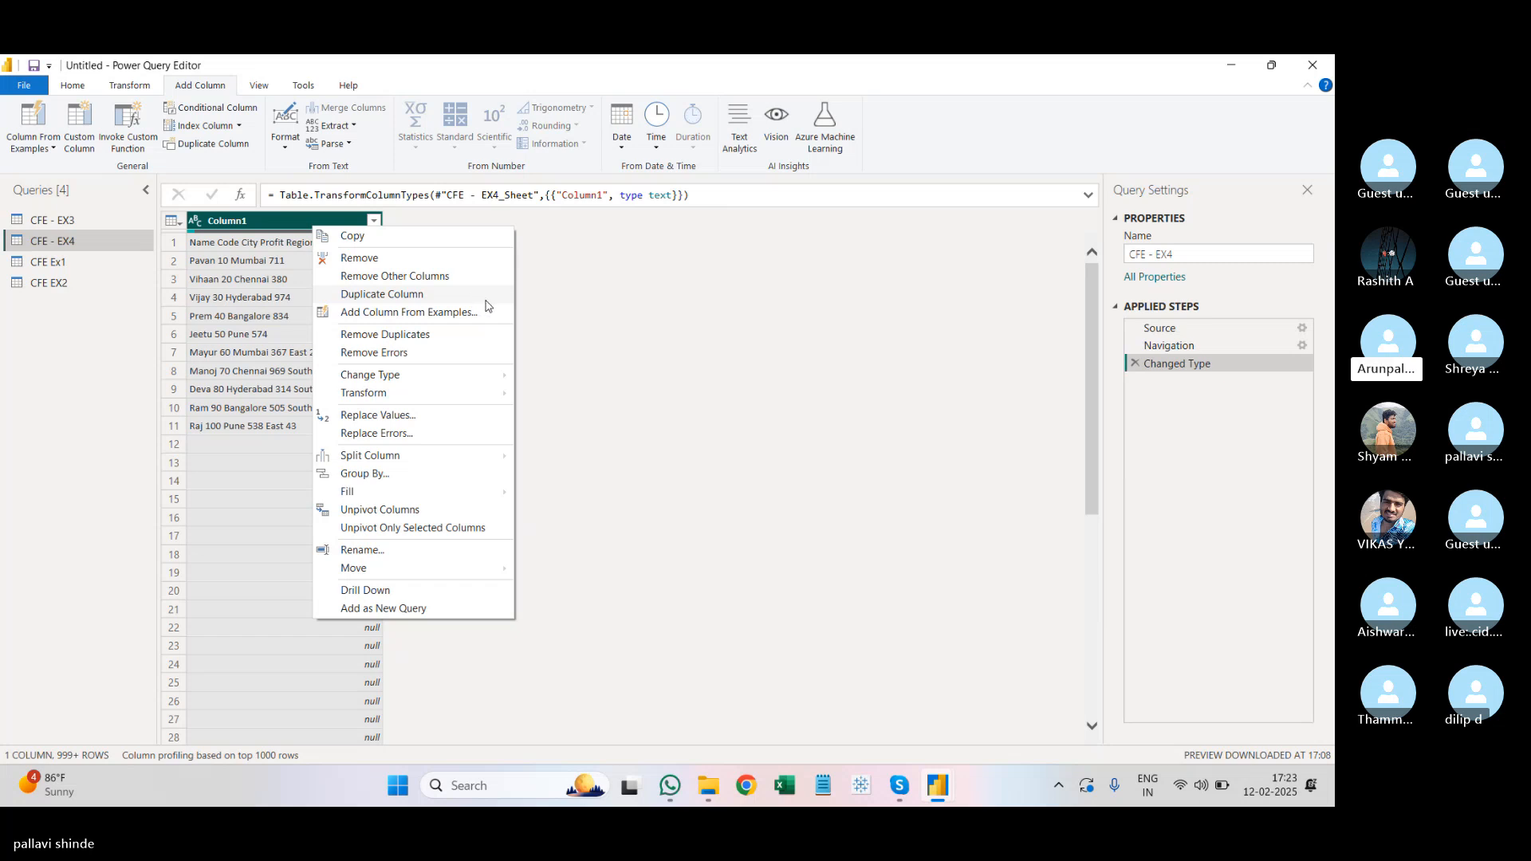
pyautogui.click(670, 269)
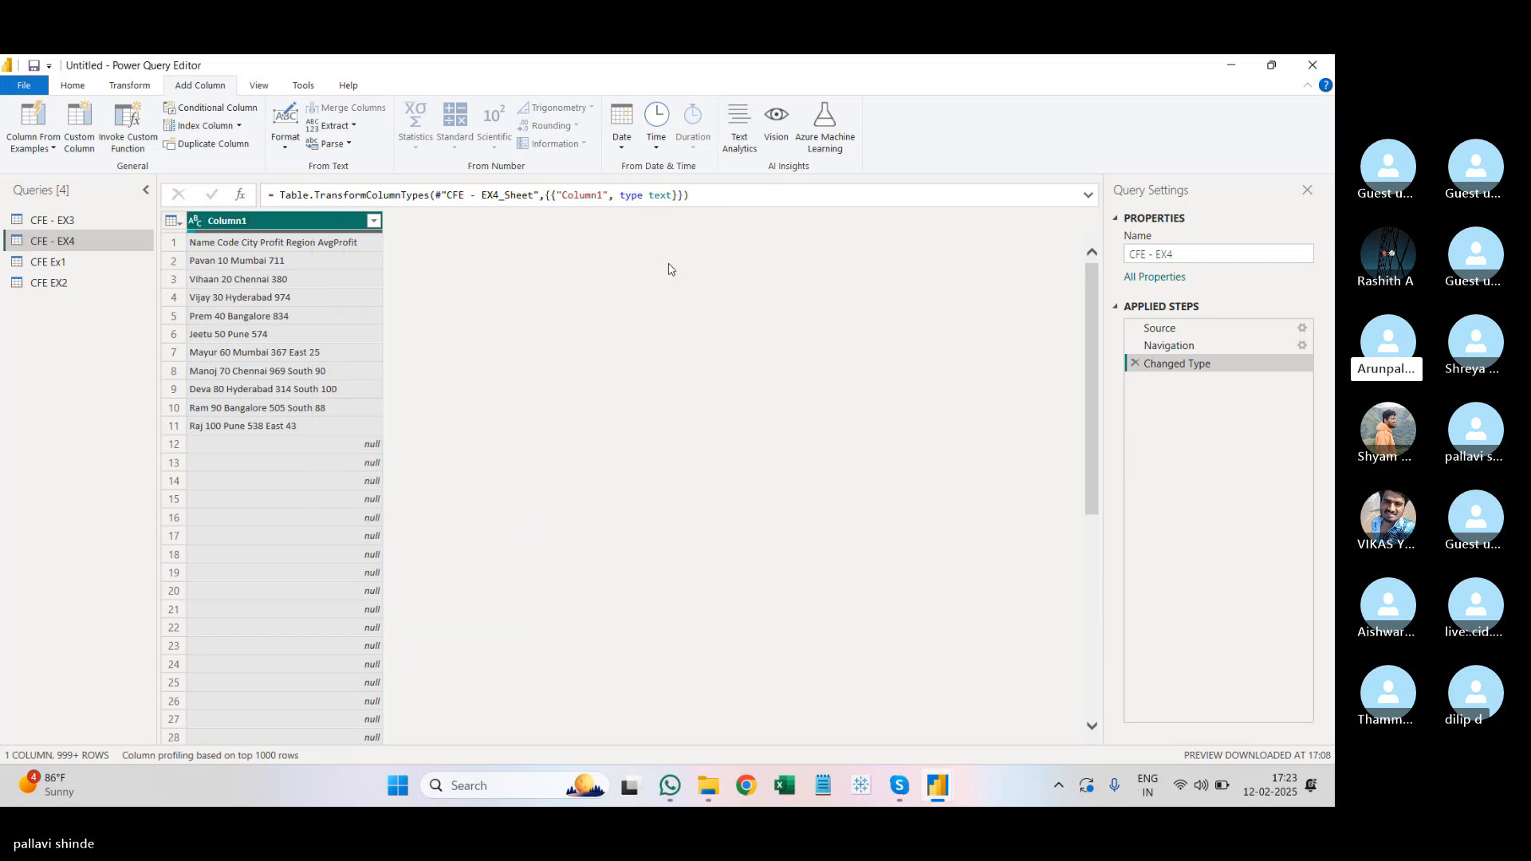
# Step: Use the first row as headers in the CFE - EX4 query
pyautogui.click(173, 221)
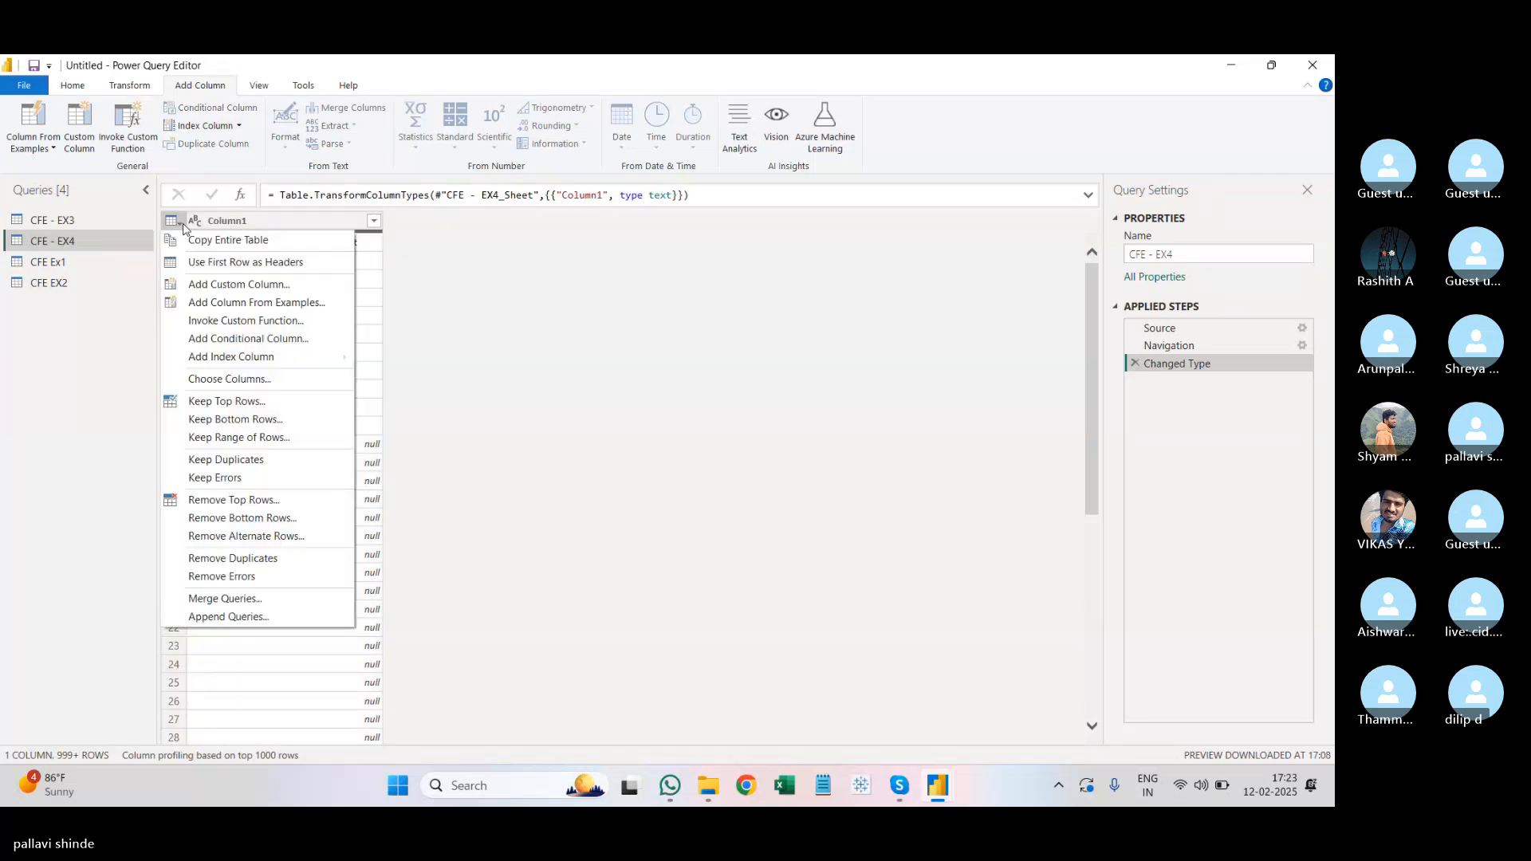
pyautogui.click(312, 265)
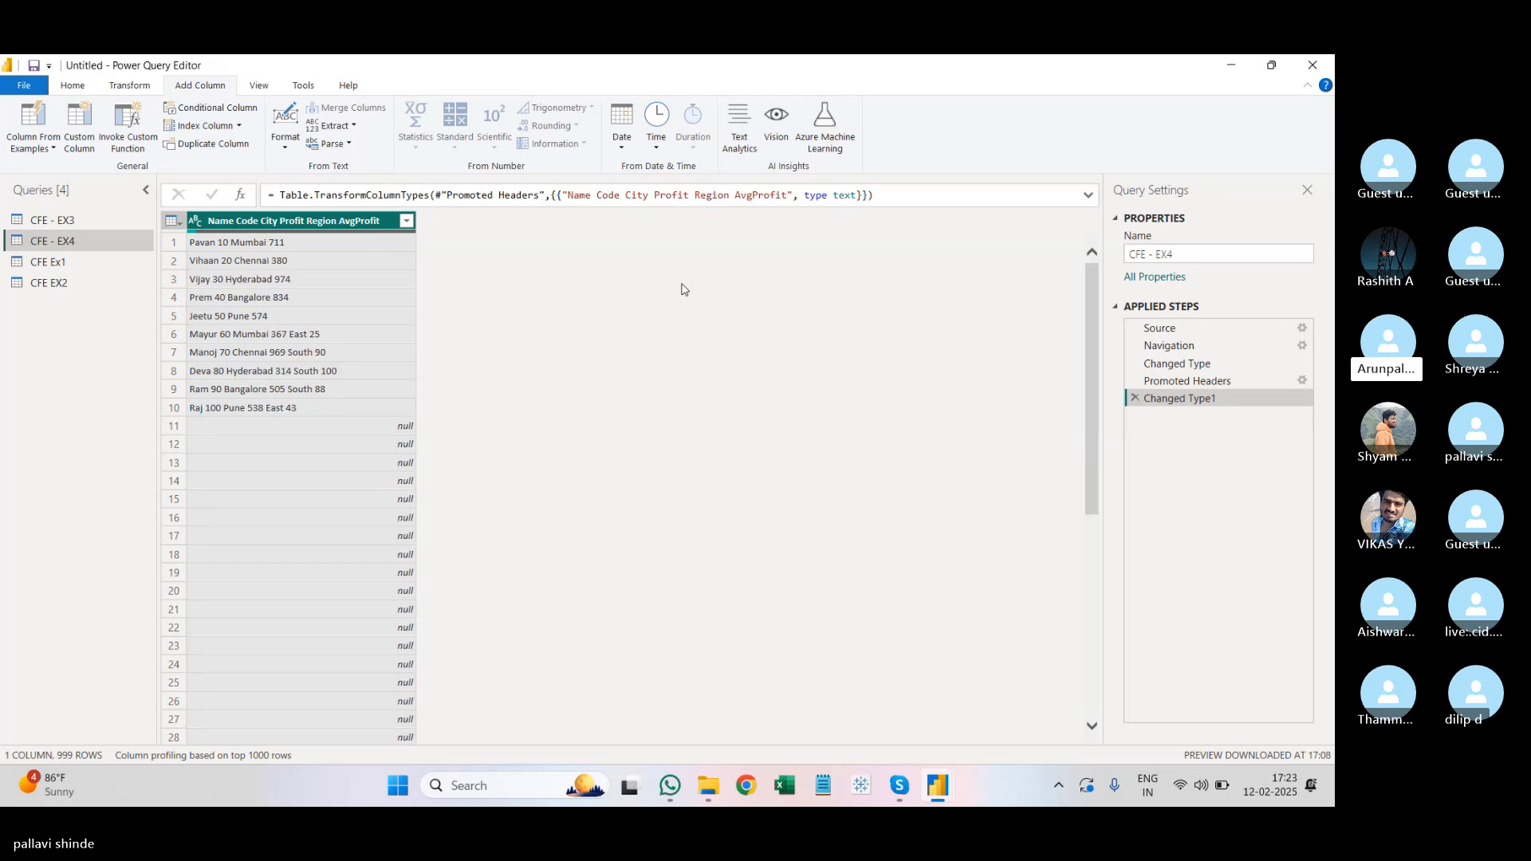
# Step: Start a column from examples on the combined column and enter the first row's capitalized name as the example
pyautogui.click(45, 149)
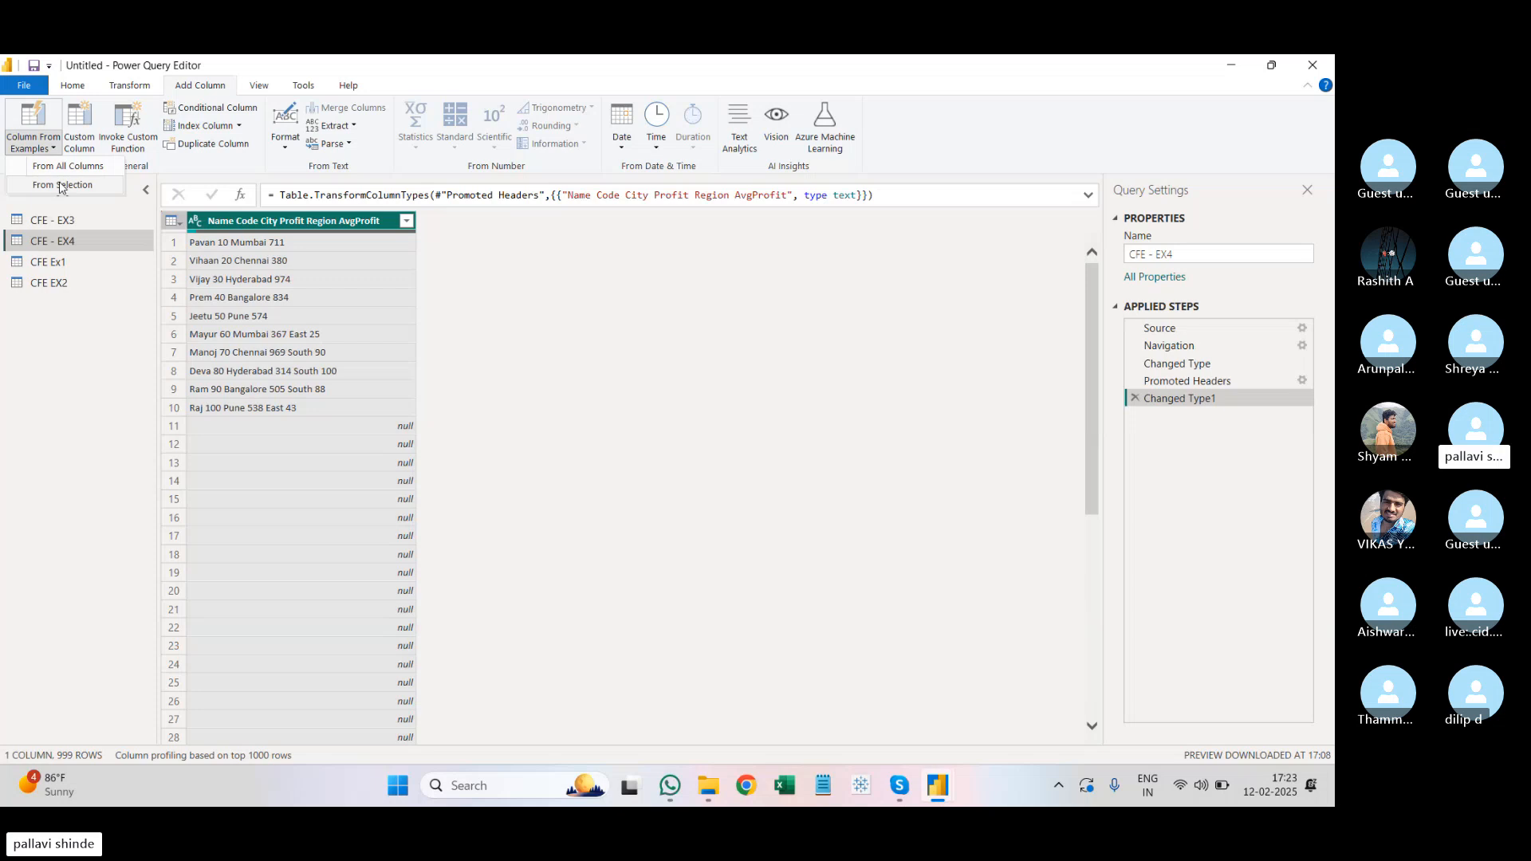
pyautogui.click(60, 186)
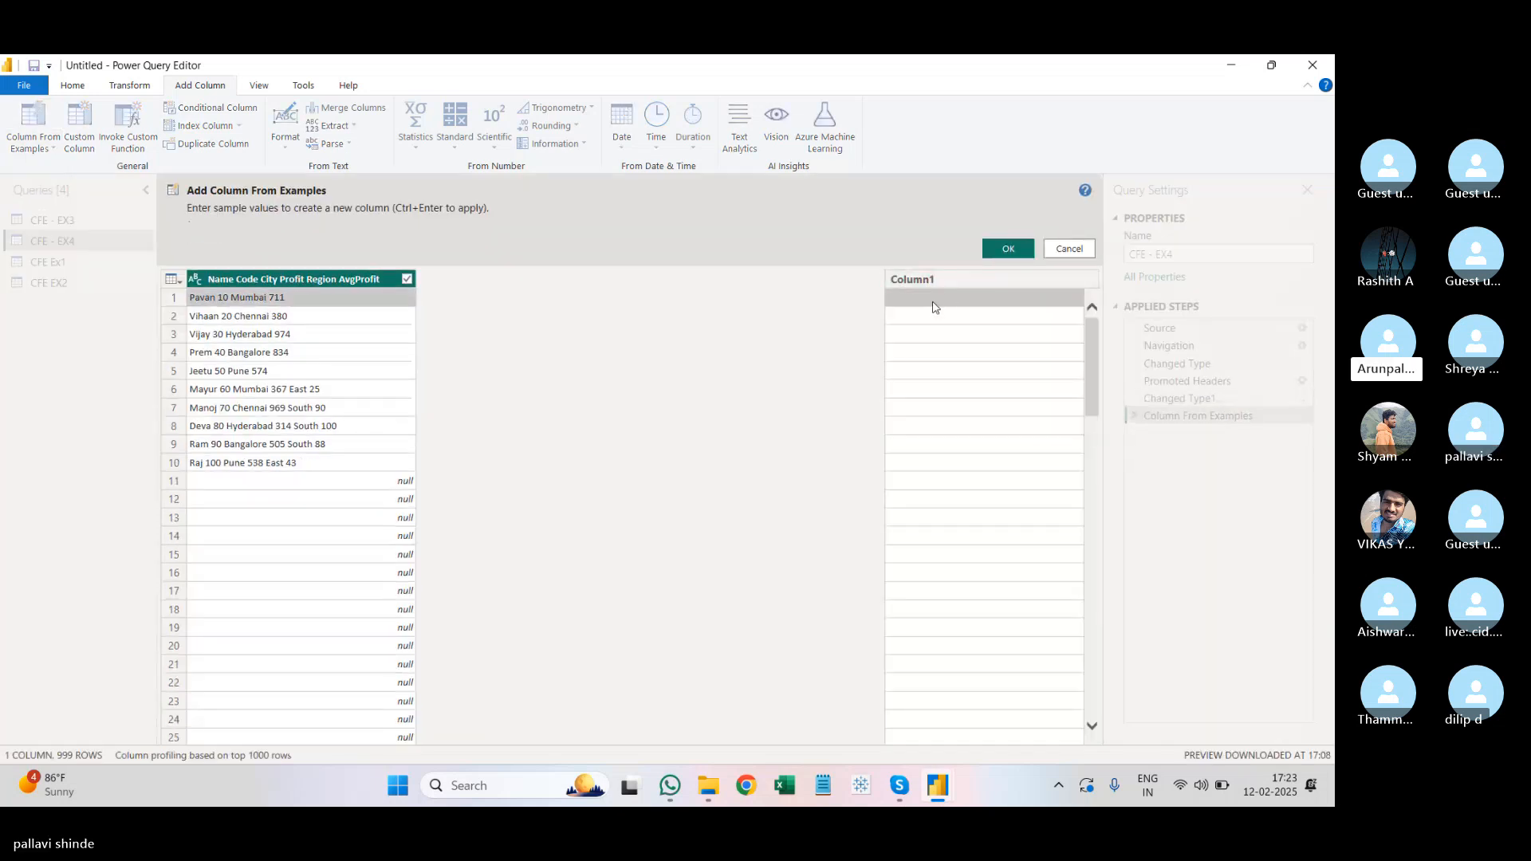
pyautogui.click(934, 299)
pyautogui.write('p')
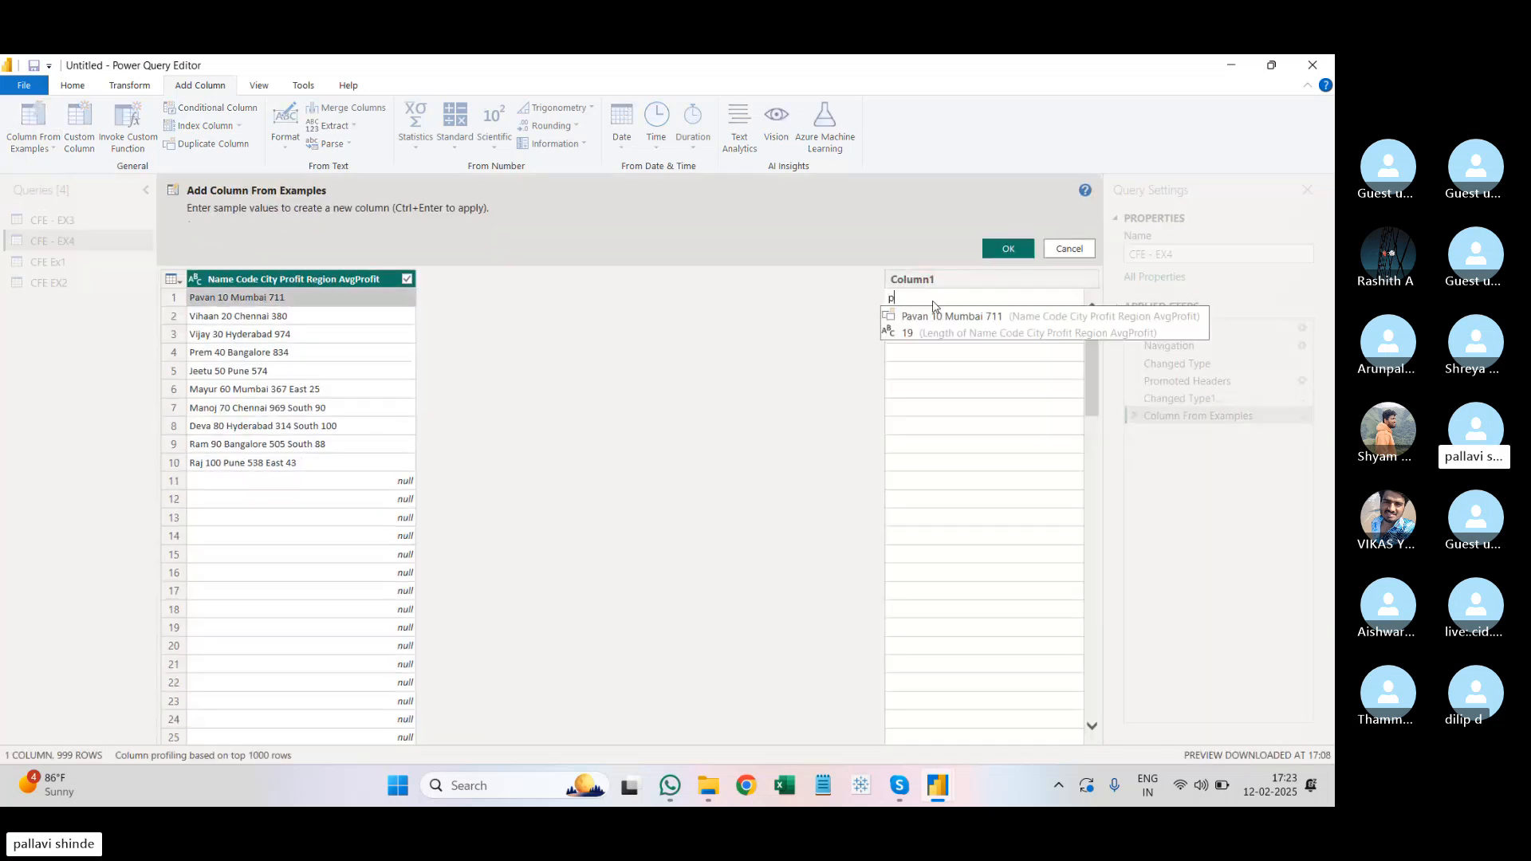
pyautogui.write('avan')
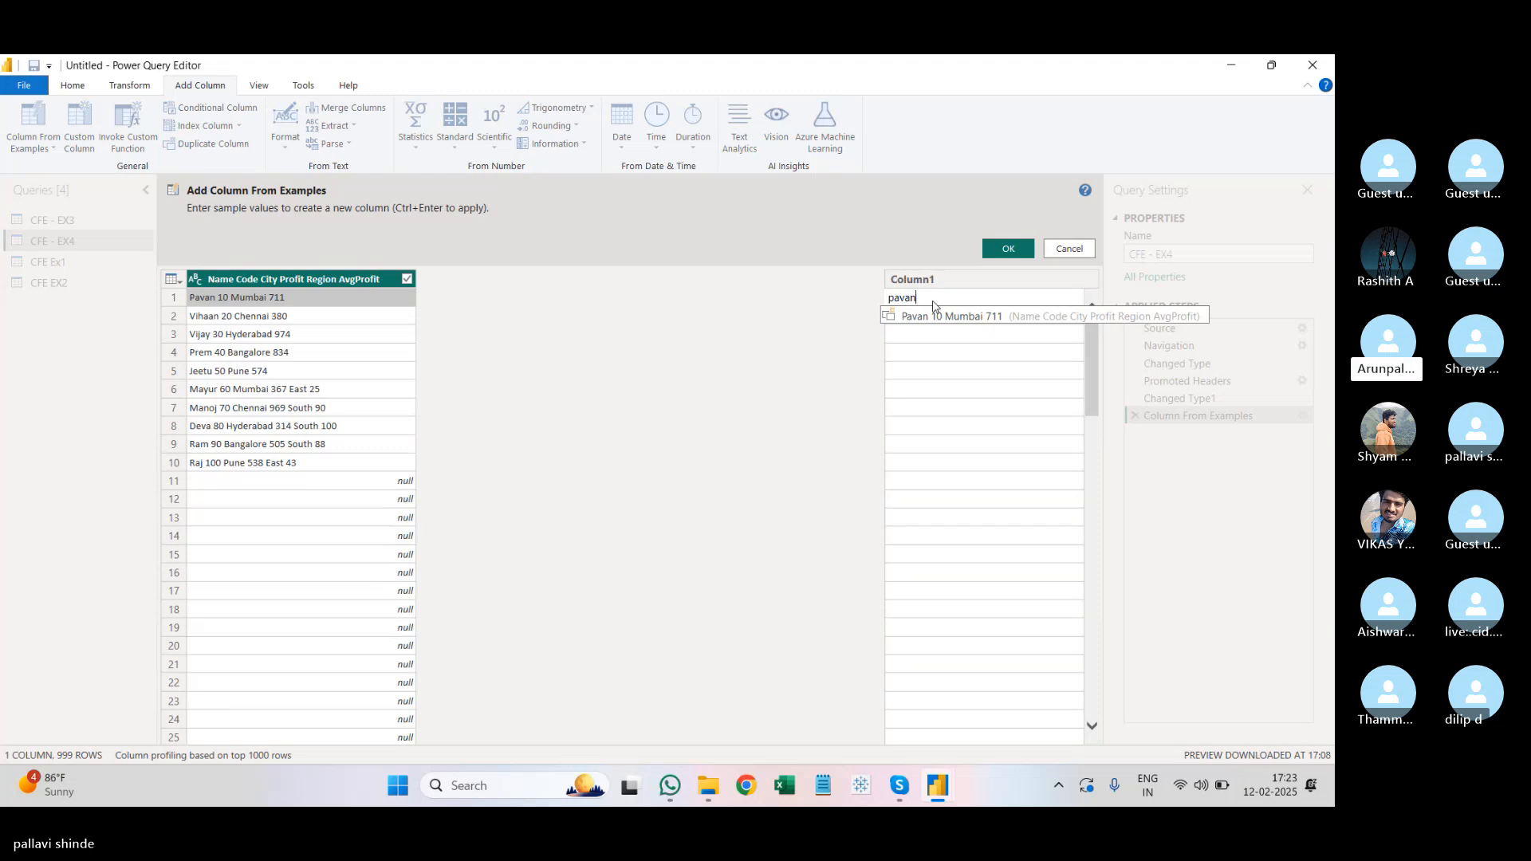
pyautogui.press('BackSpace')
pyautogui.press('BackSpace')
pyautogui.press('BackSpace')
pyautogui.press('BackSpace')
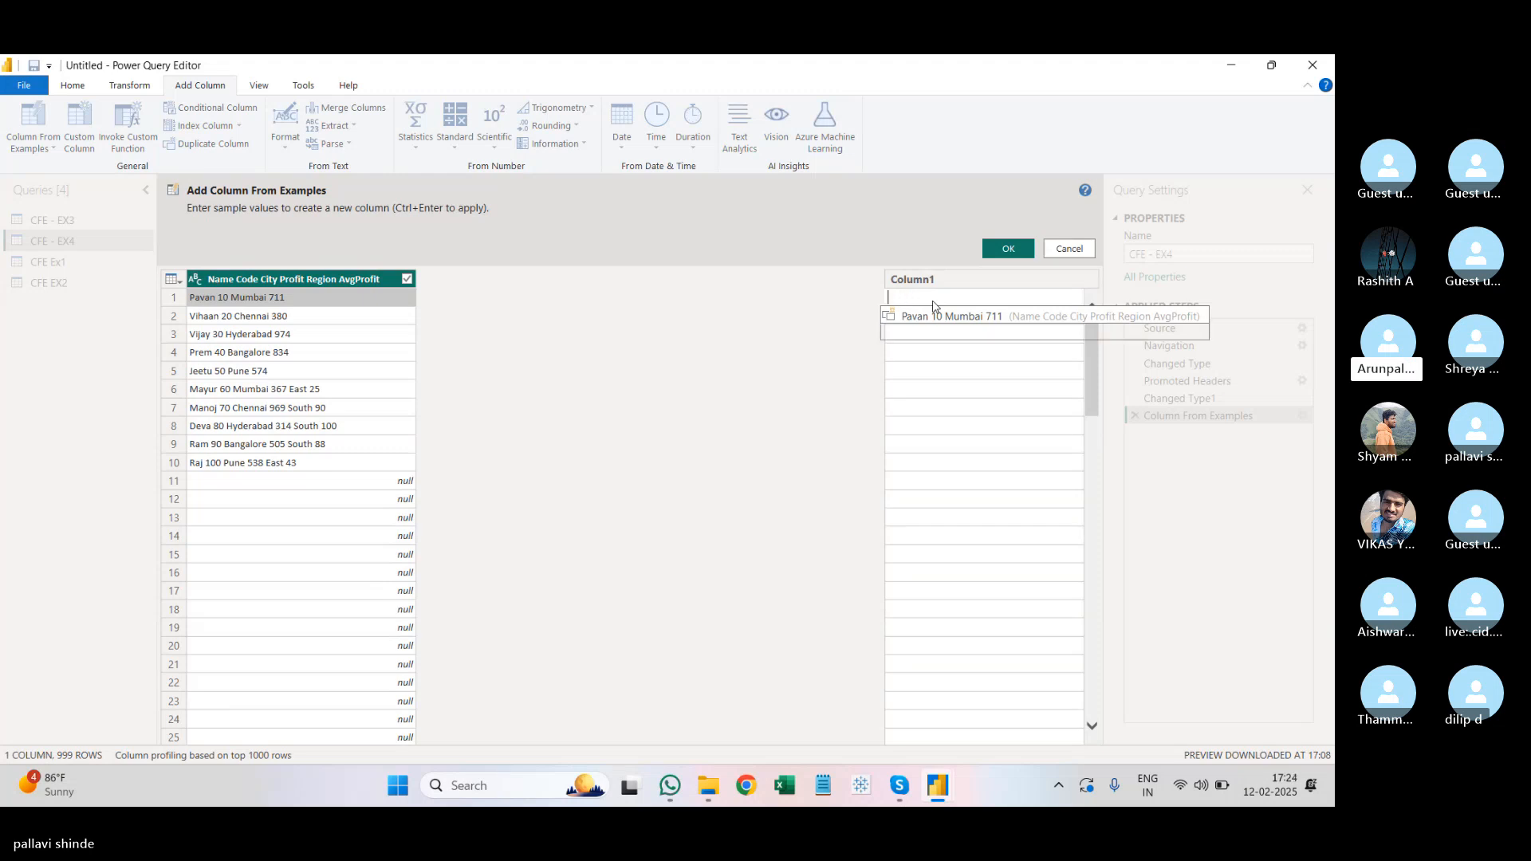
pyautogui.write('P')
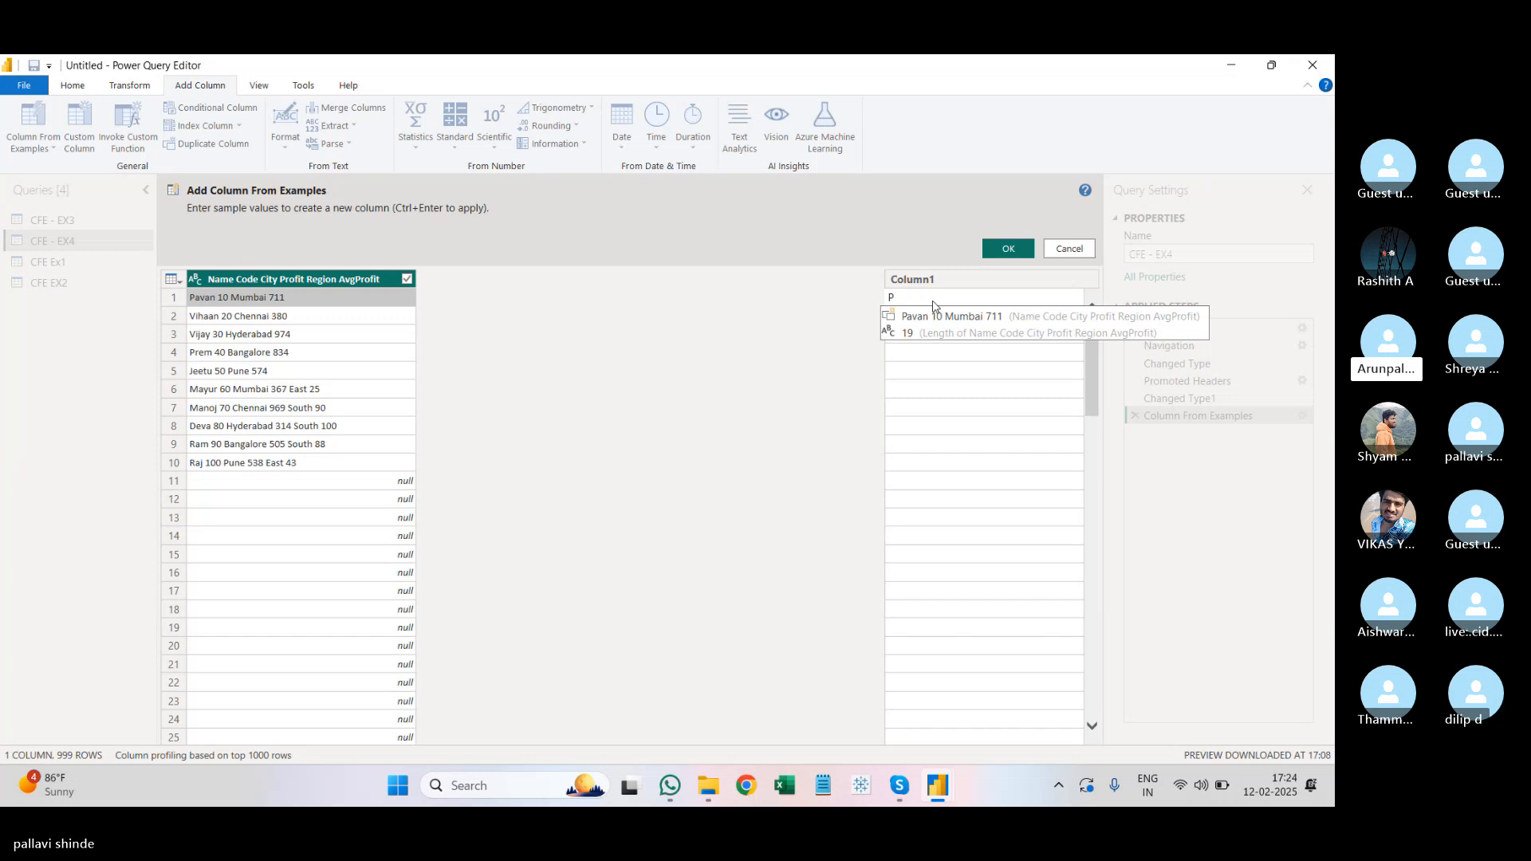
pyautogui.write('avan')
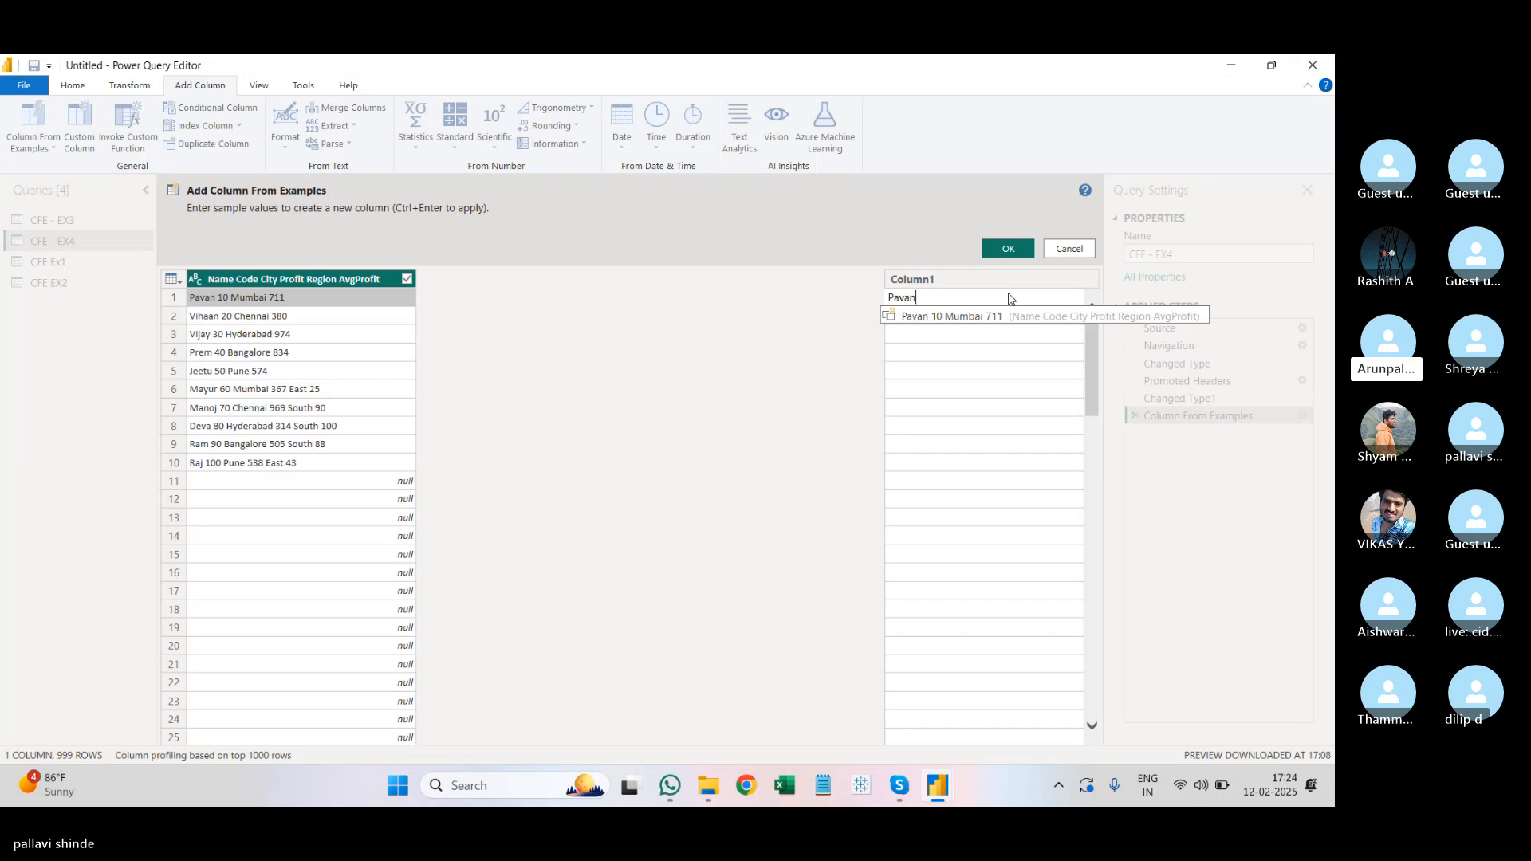
pyautogui.press('Return')
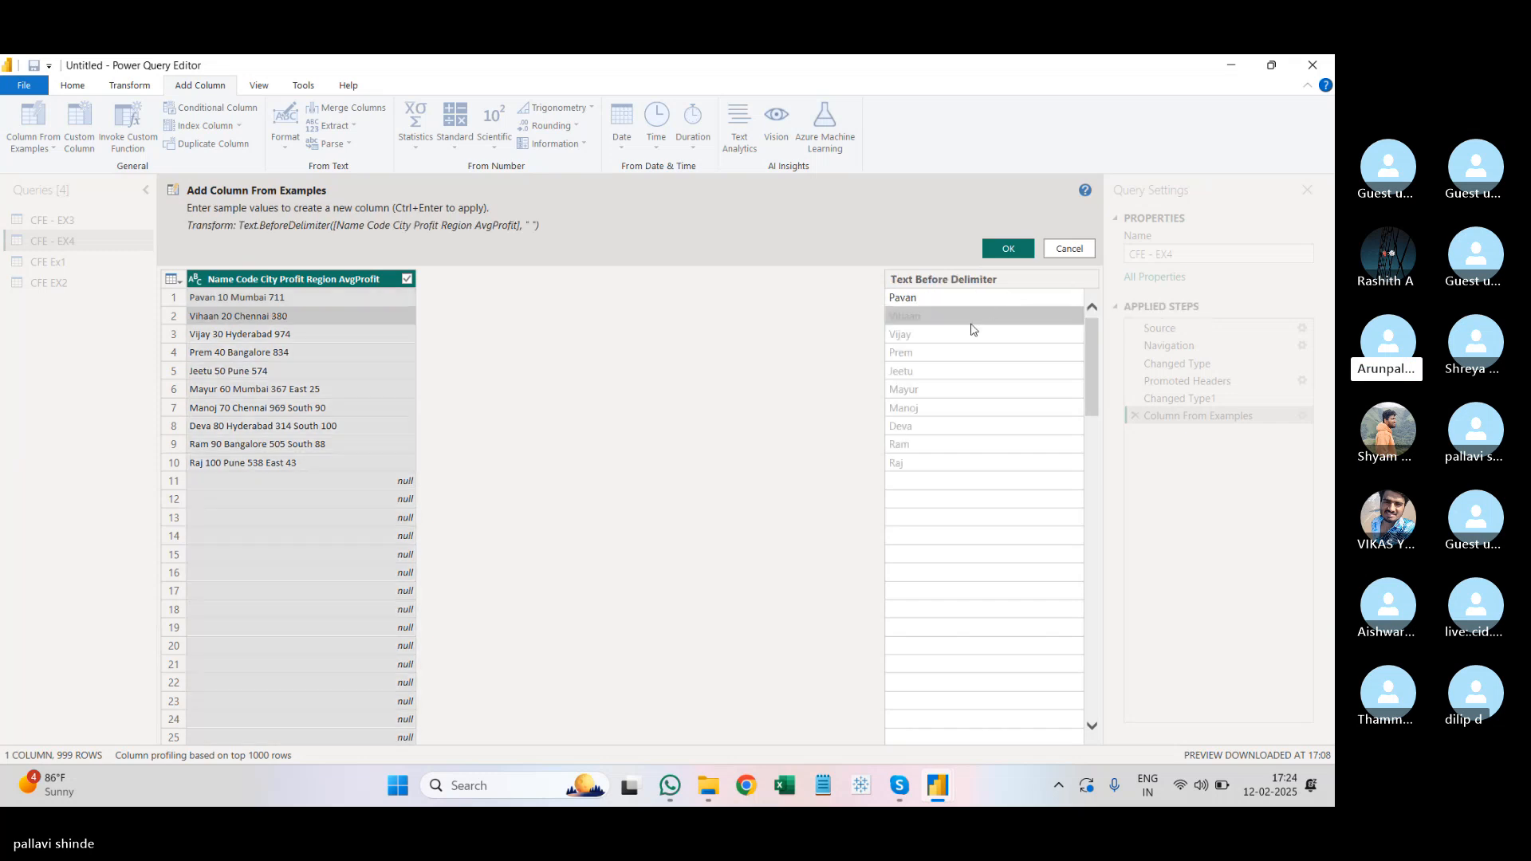
# Step: Check the suggested names in the other rows and add the extracted name column to the query
pyautogui.click(1003, 405)
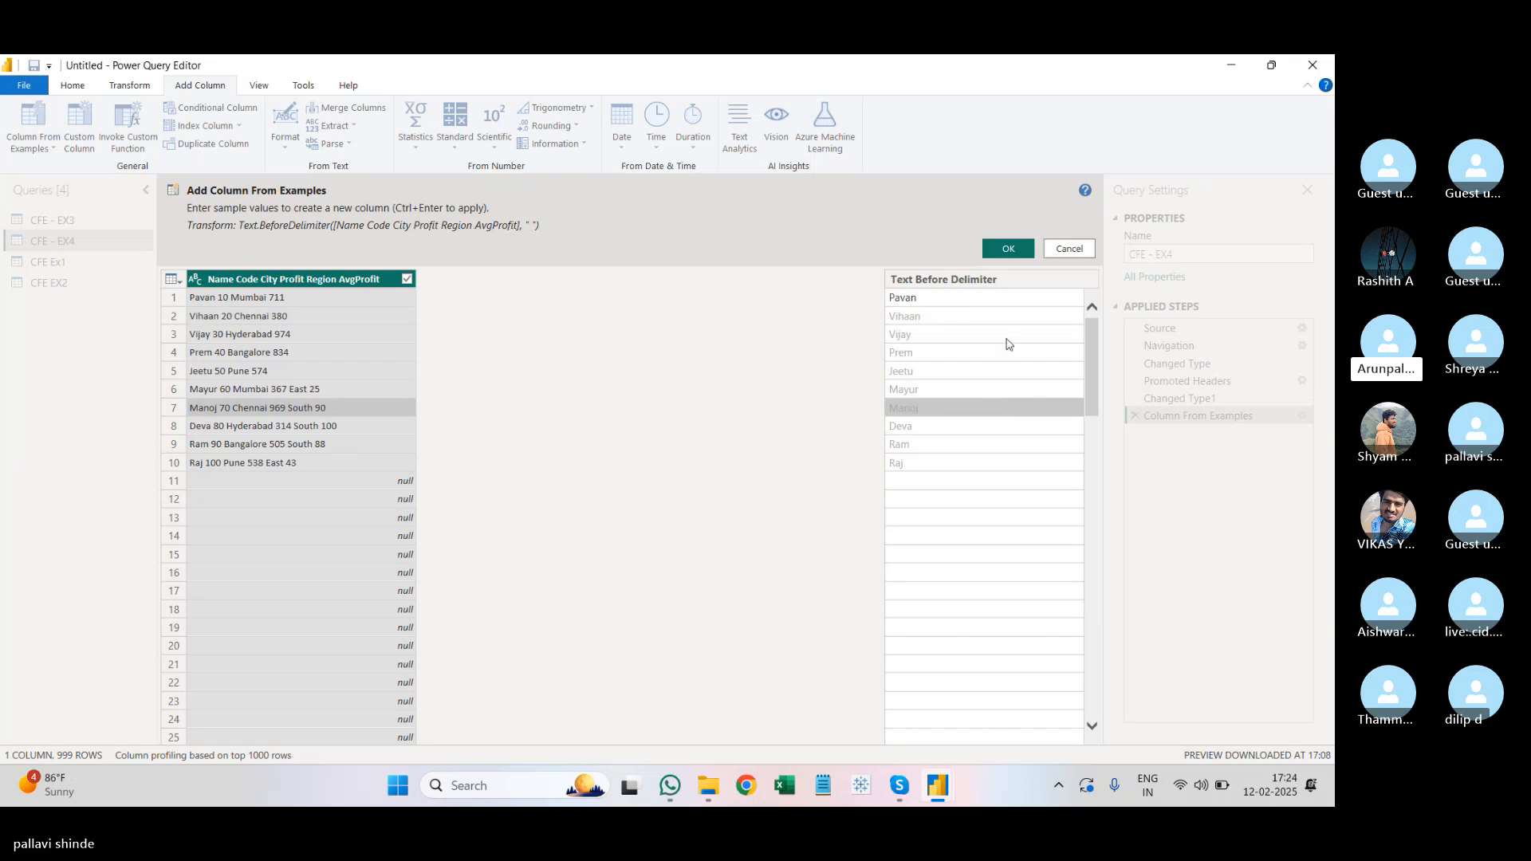
pyautogui.click(933, 300)
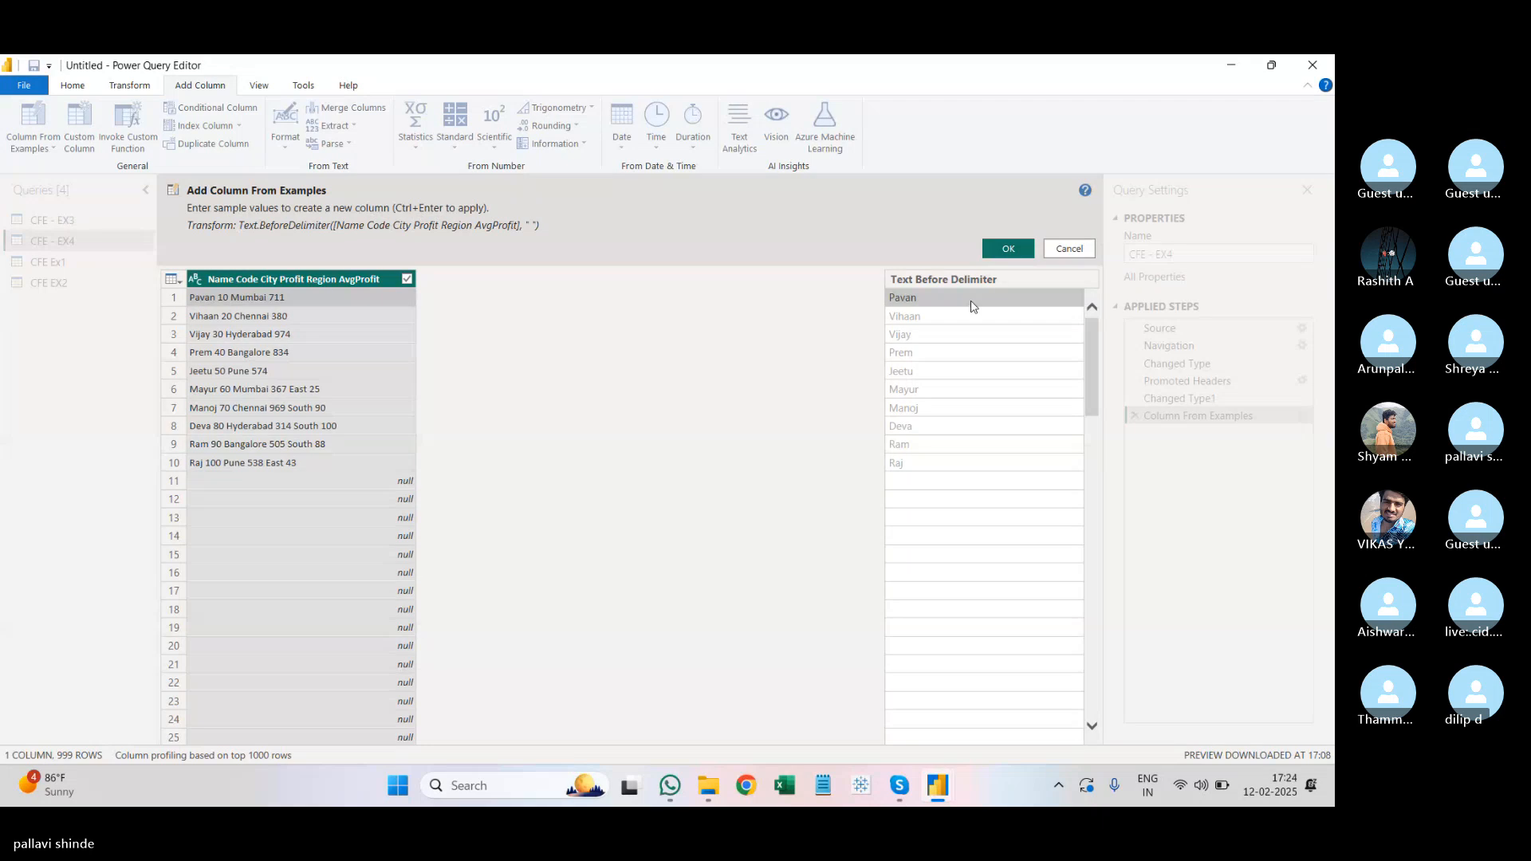
pyautogui.click(1009, 249)
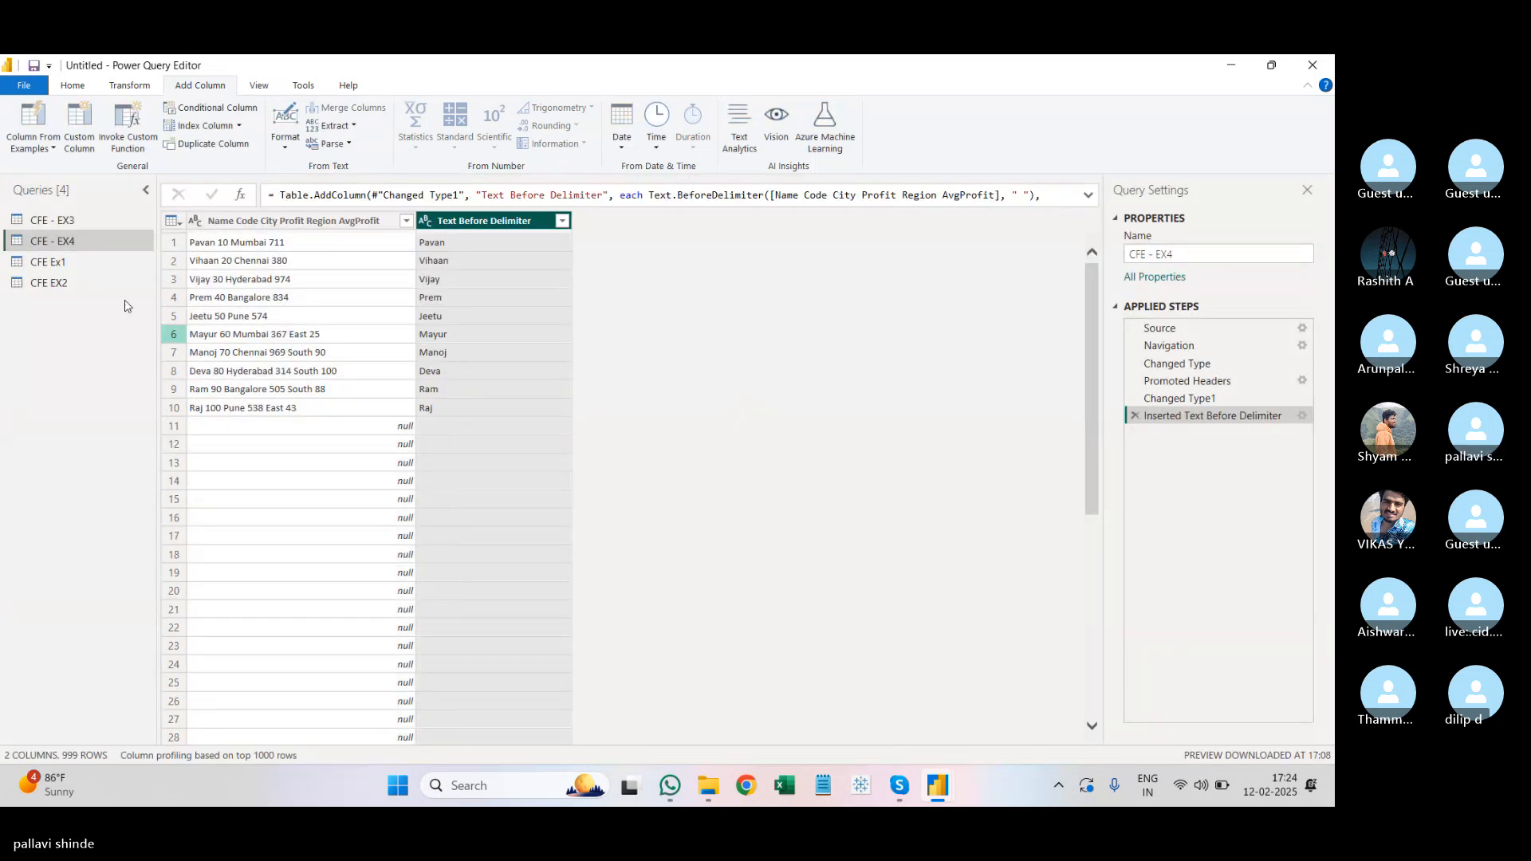
# Step: Add a code column from examples on the combined column, using 10 as the first row's example
pyautogui.click(41, 146)
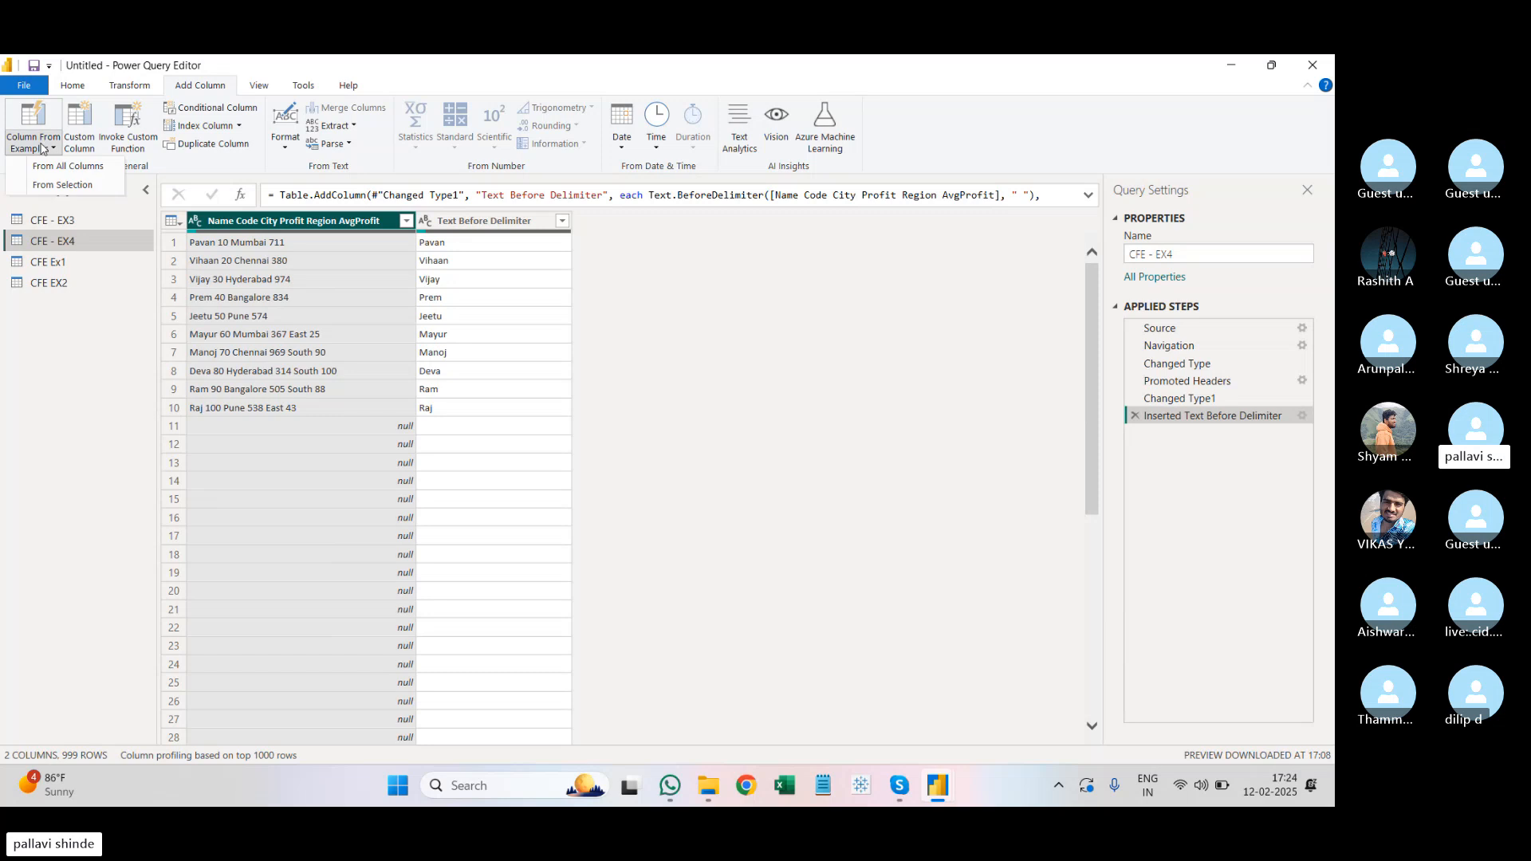
pyautogui.click(52, 189)
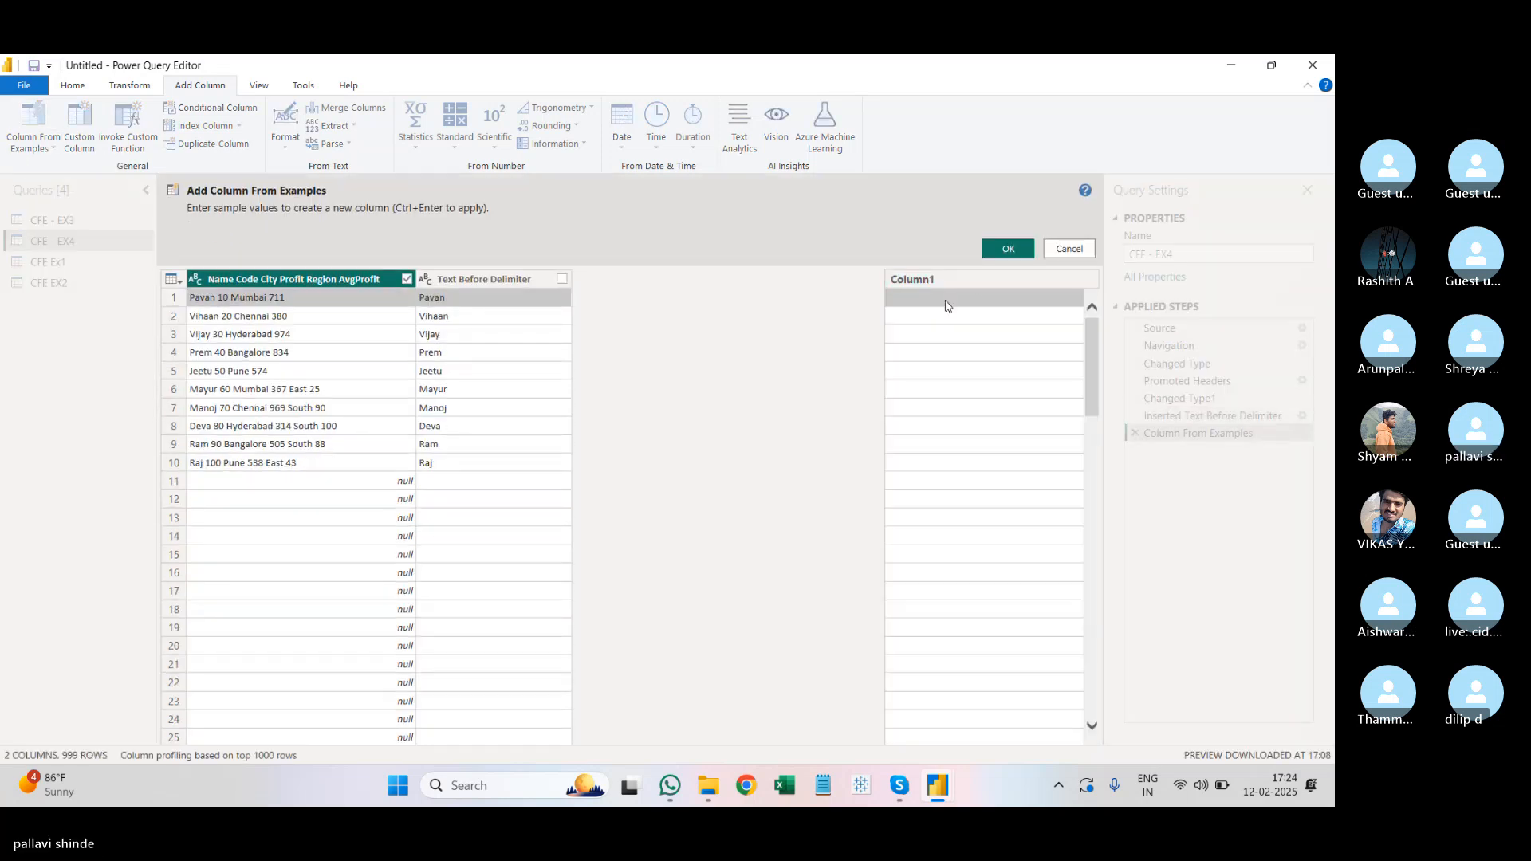
pyautogui.doubleClick(947, 303)
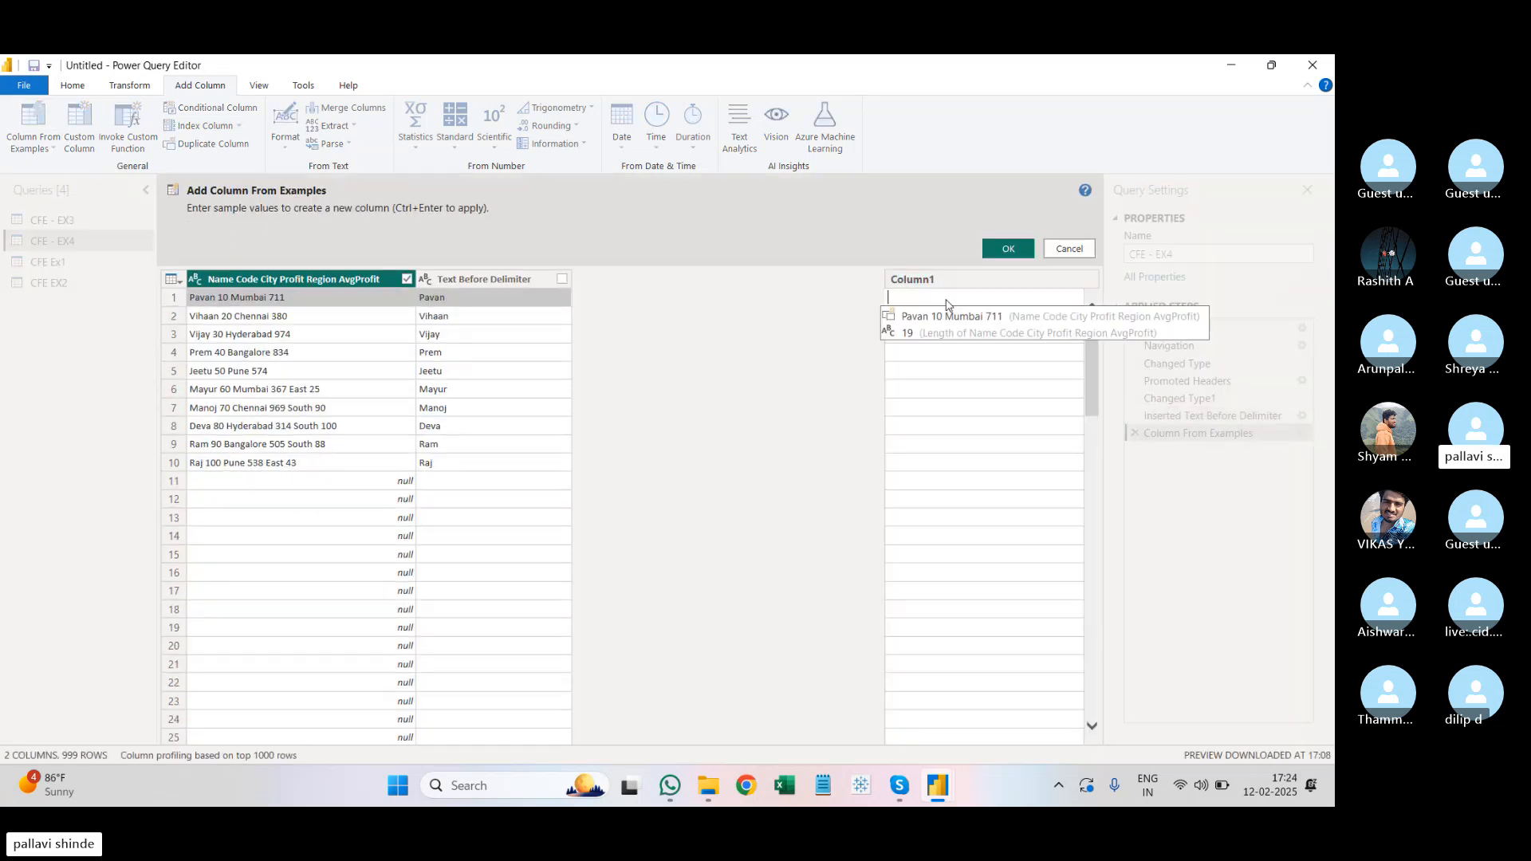
pyautogui.write('0')
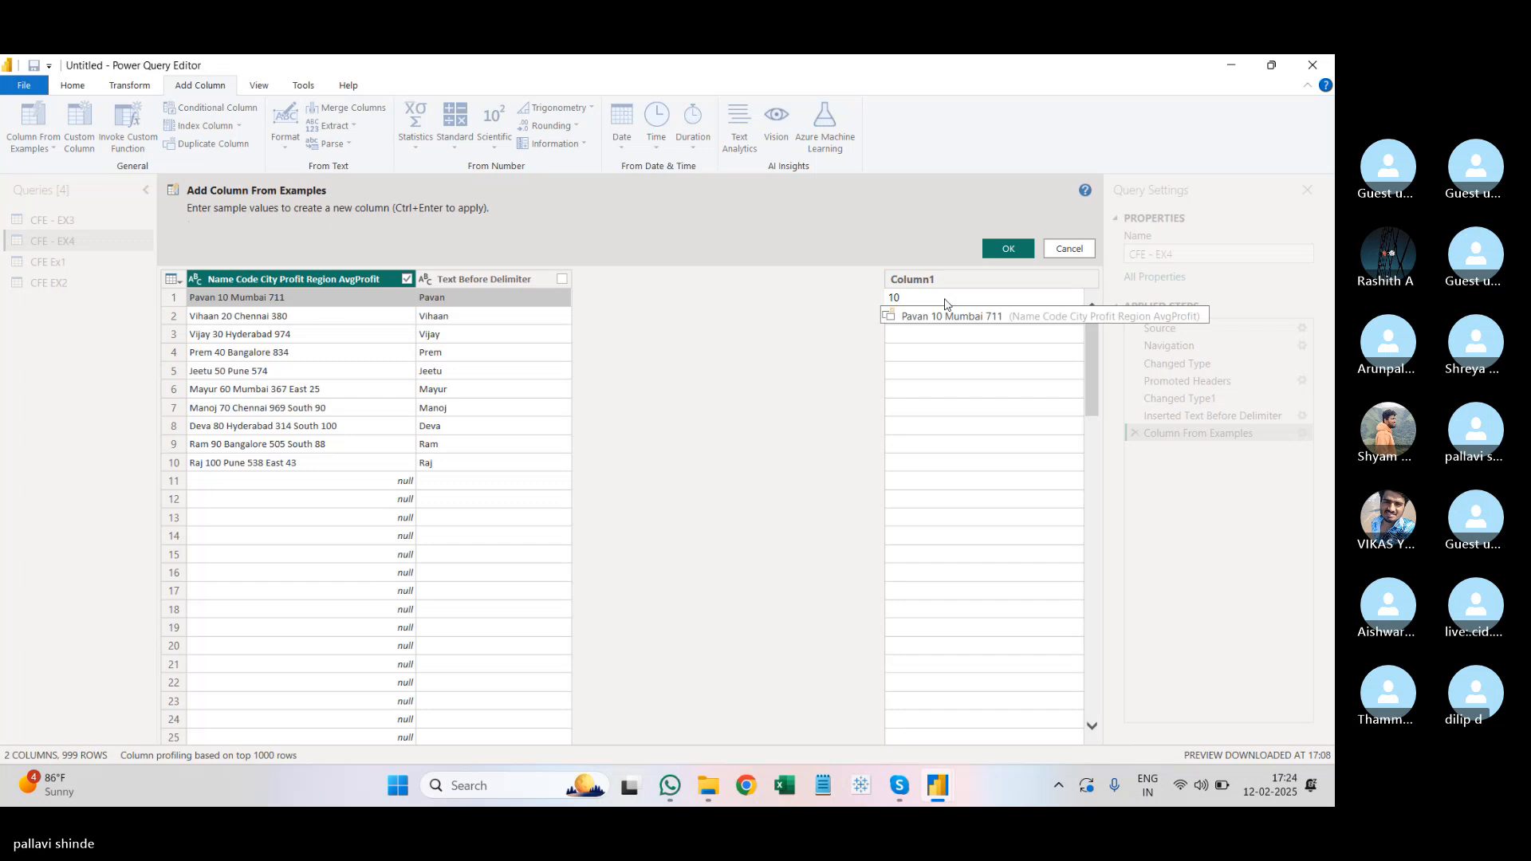
pyautogui.press('Return')
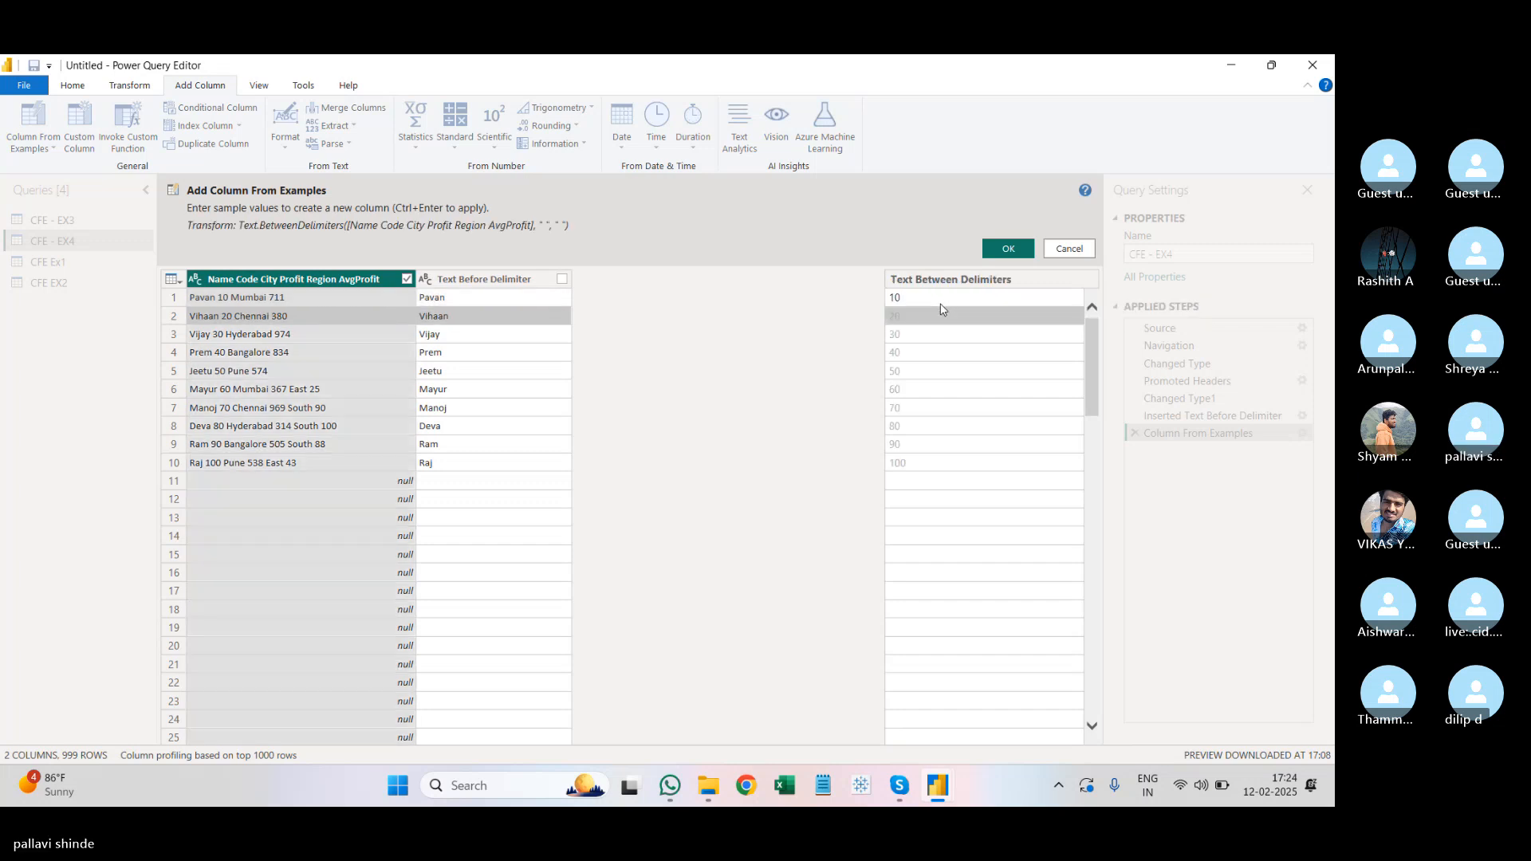
pyautogui.click(1010, 249)
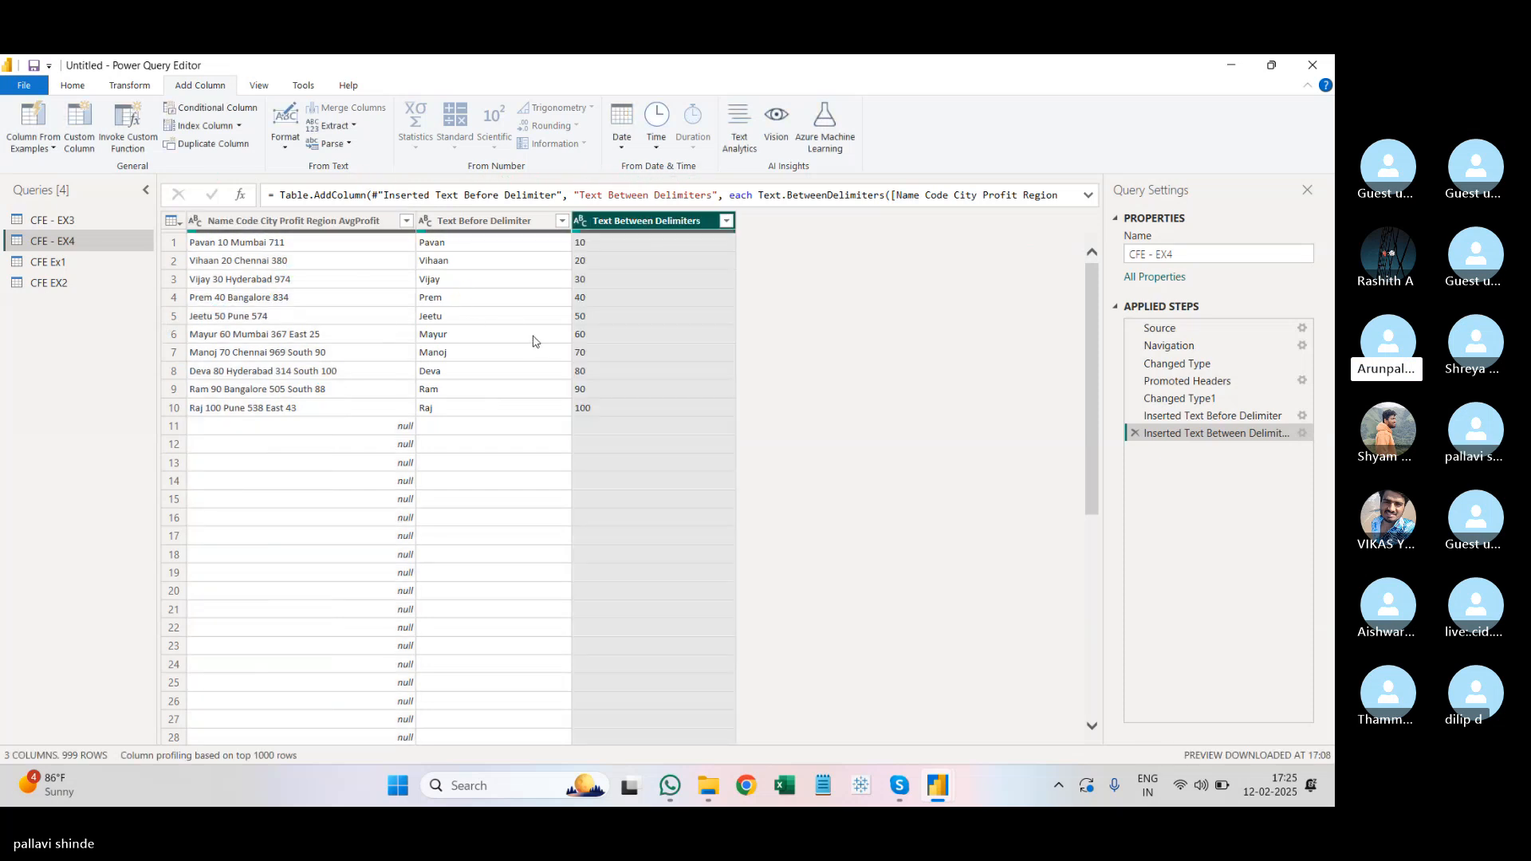
# Step: Add a city column from examples on the combined column, using Mumbai as the first row's example
pyautogui.click(313, 220)
pyautogui.click(32, 144)
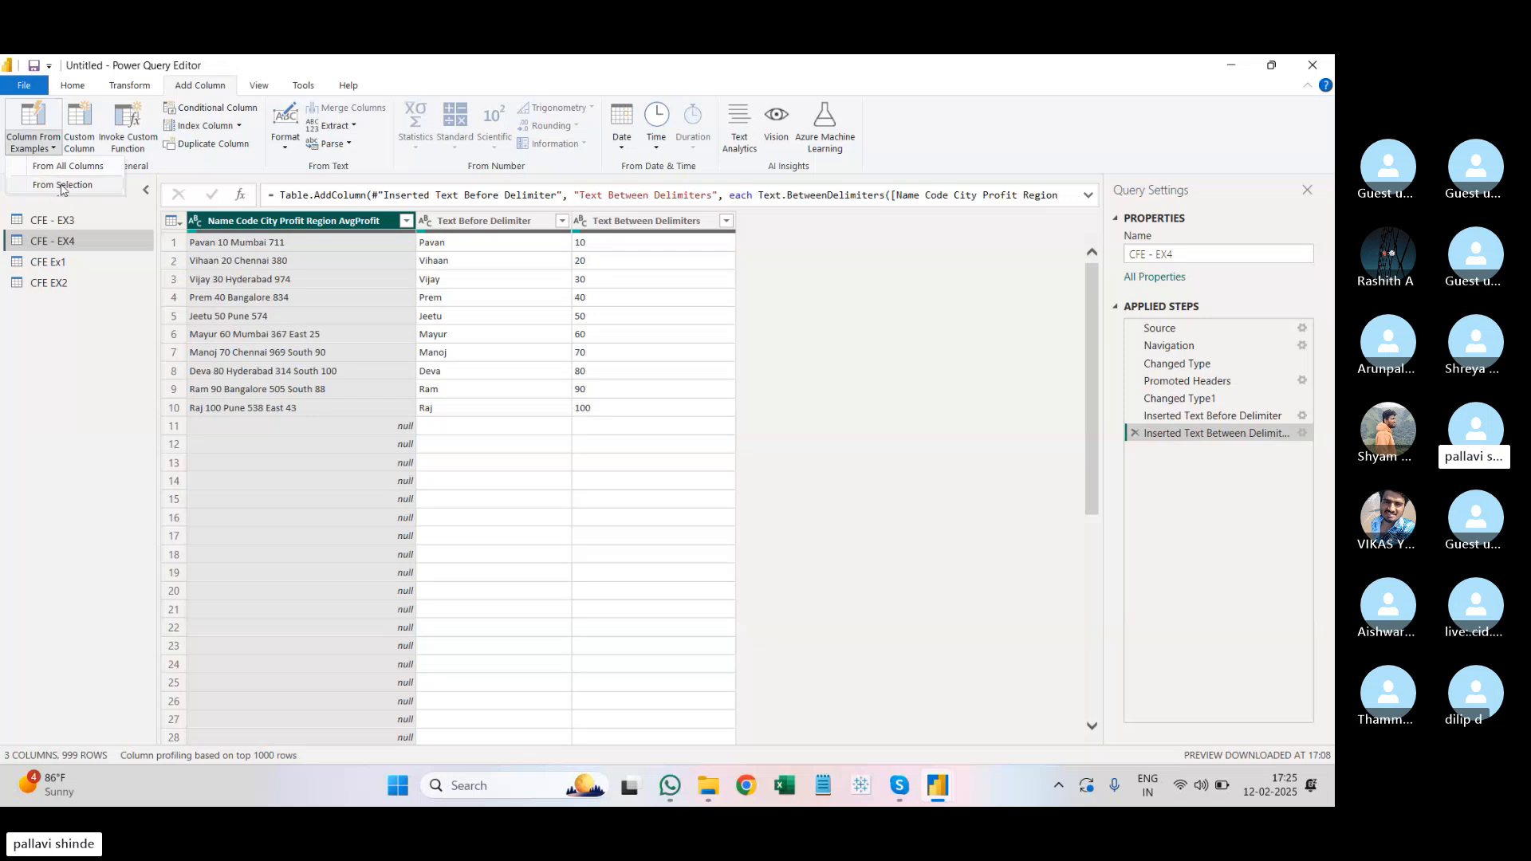
pyautogui.click(60, 190)
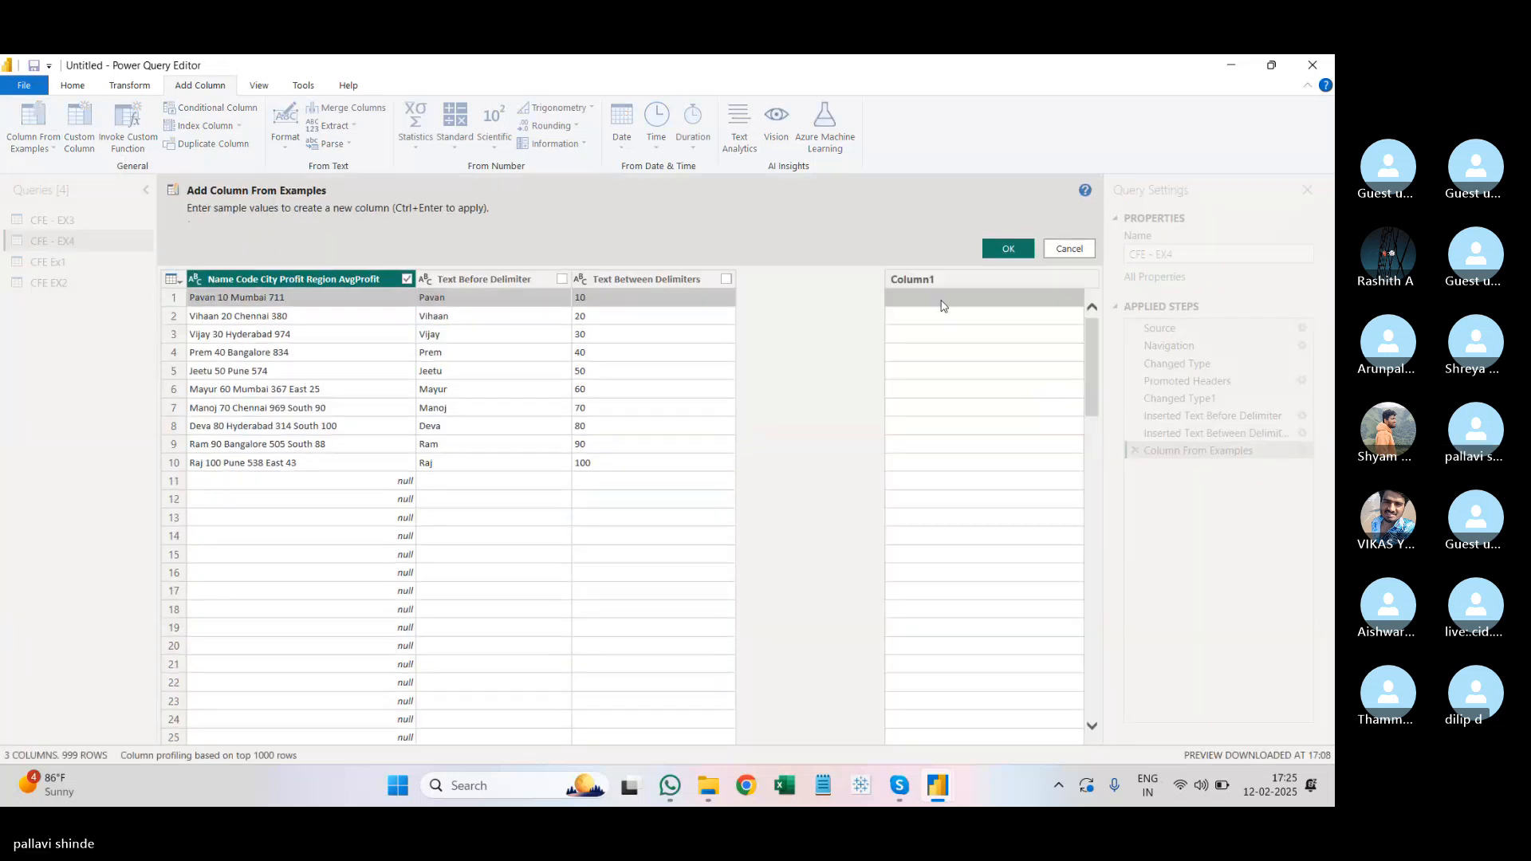
pyautogui.click(941, 301)
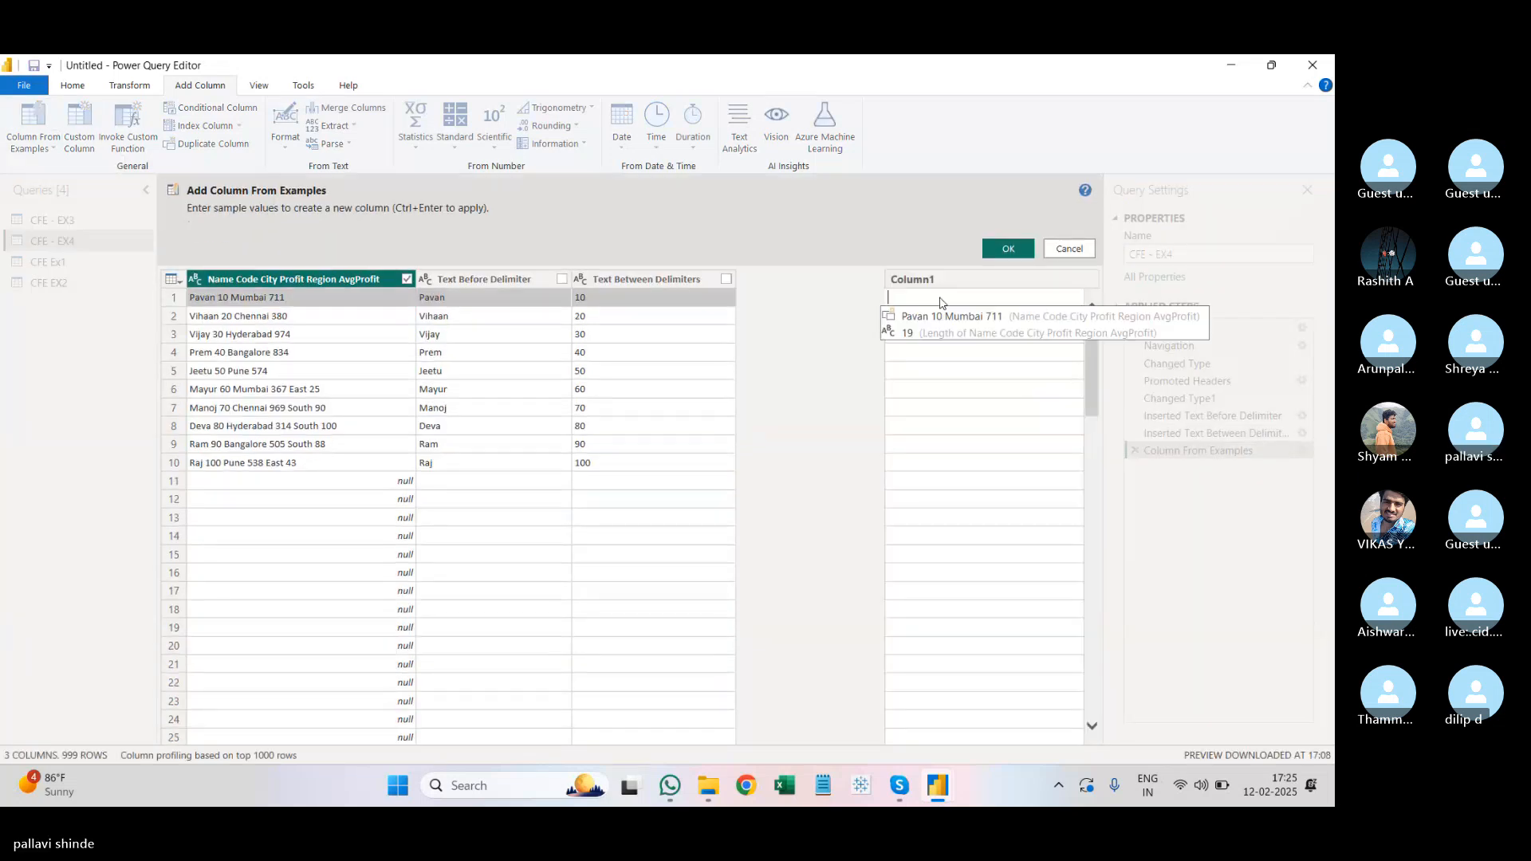
pyautogui.write('Mumbai')
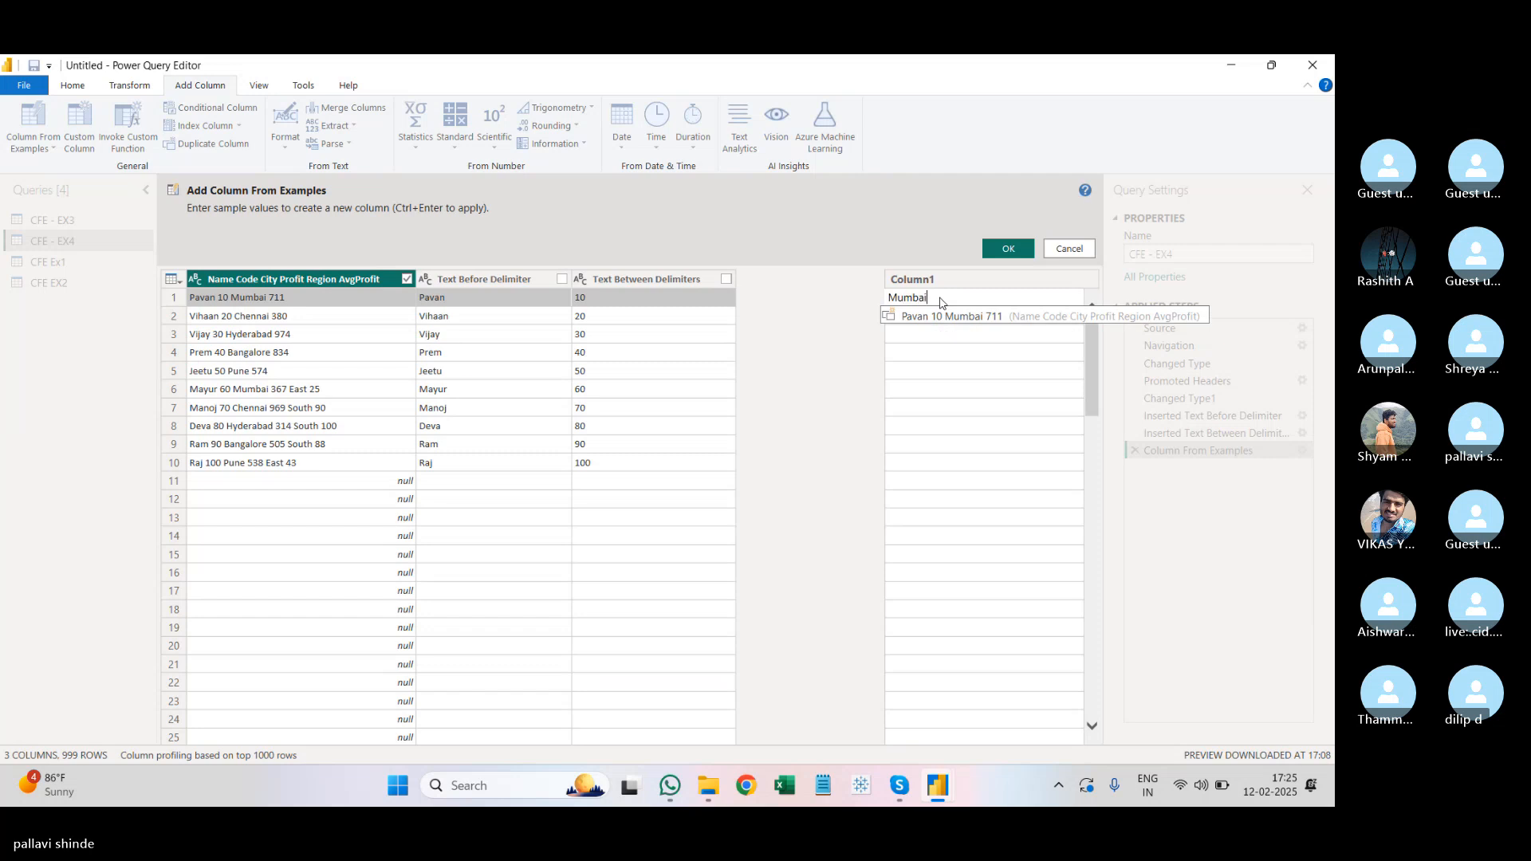
pyautogui.press('Return')
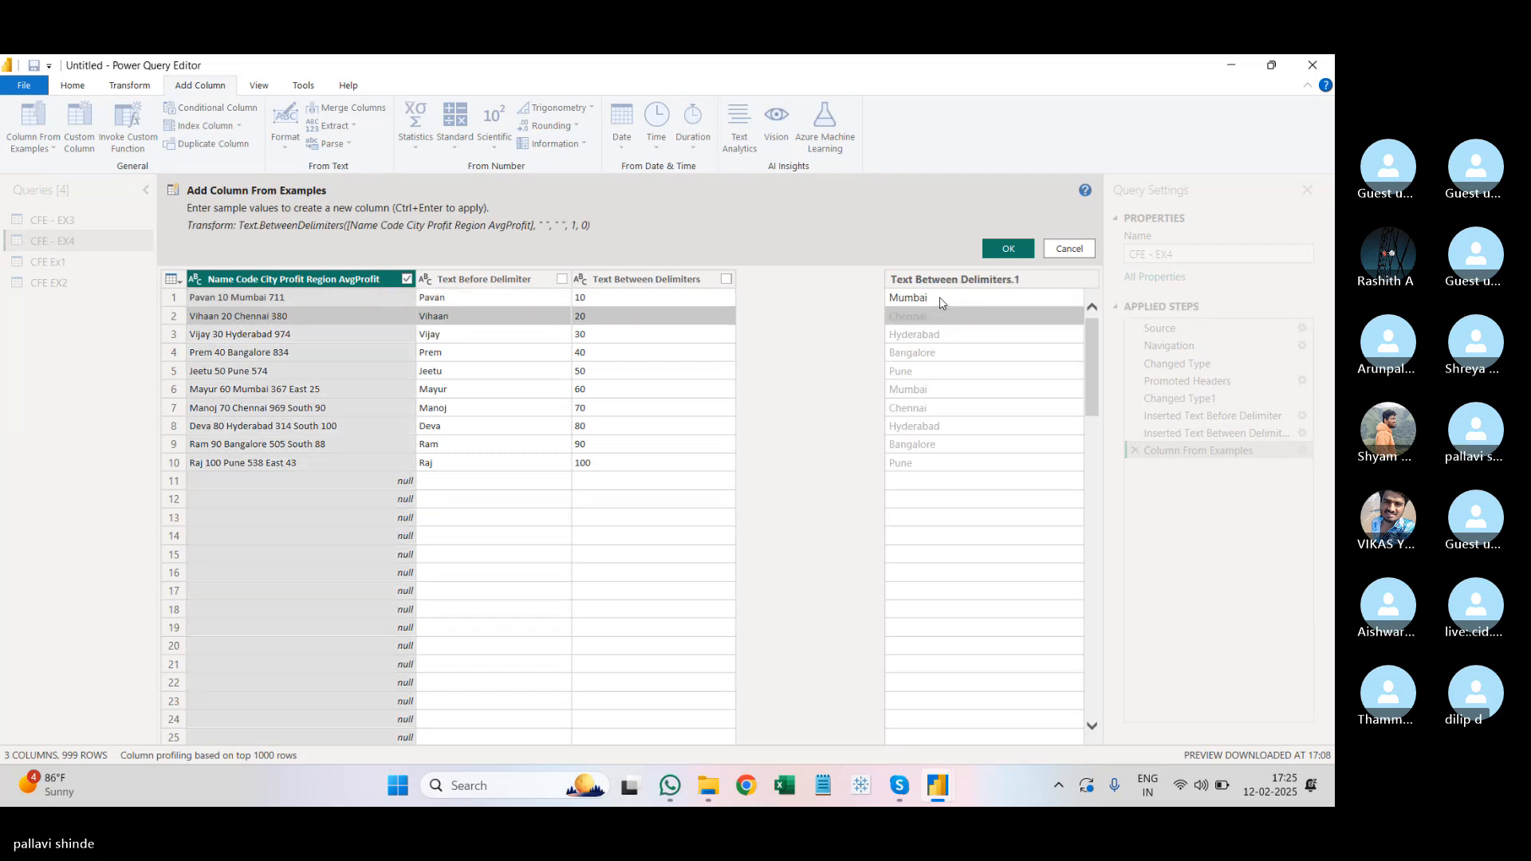
pyautogui.click(1031, 248)
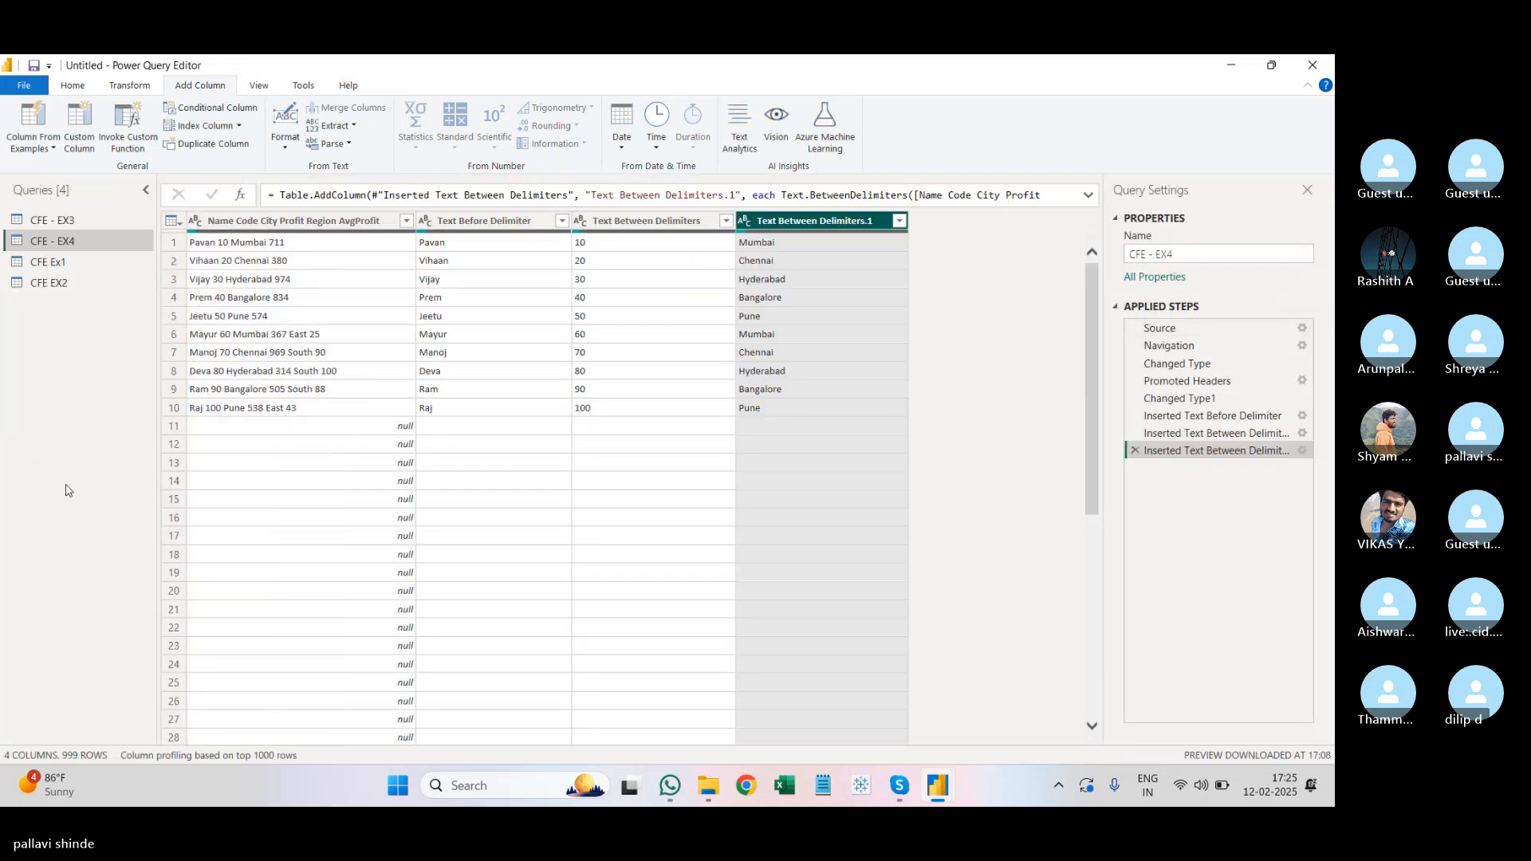
# Step: Try adding a profit column from examples on the combined column with only 711 as the first row's example
pyautogui.click(357, 226)
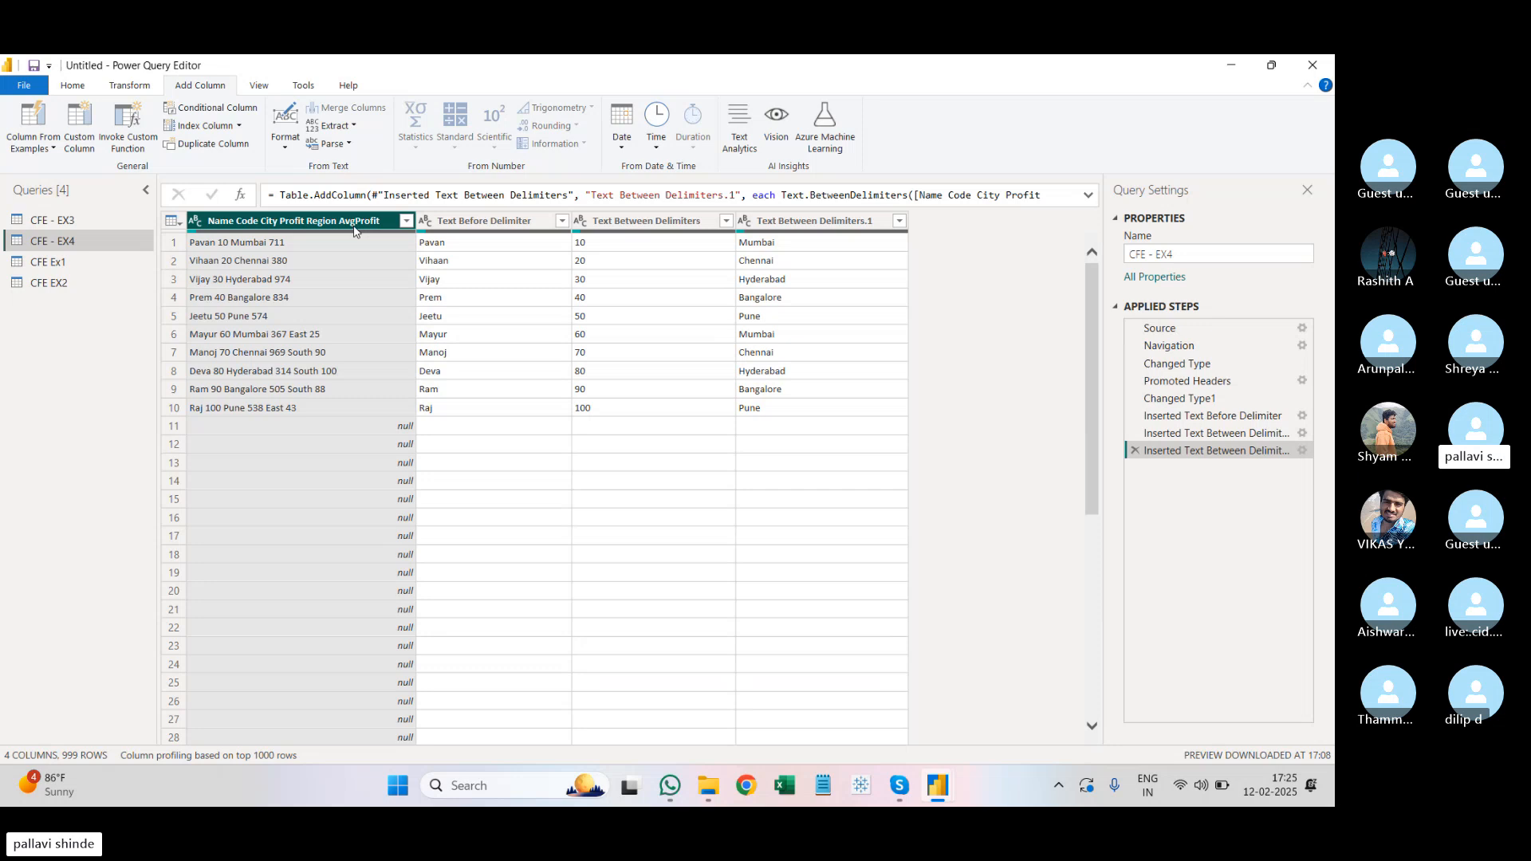
pyautogui.click(26, 149)
pyautogui.click(48, 186)
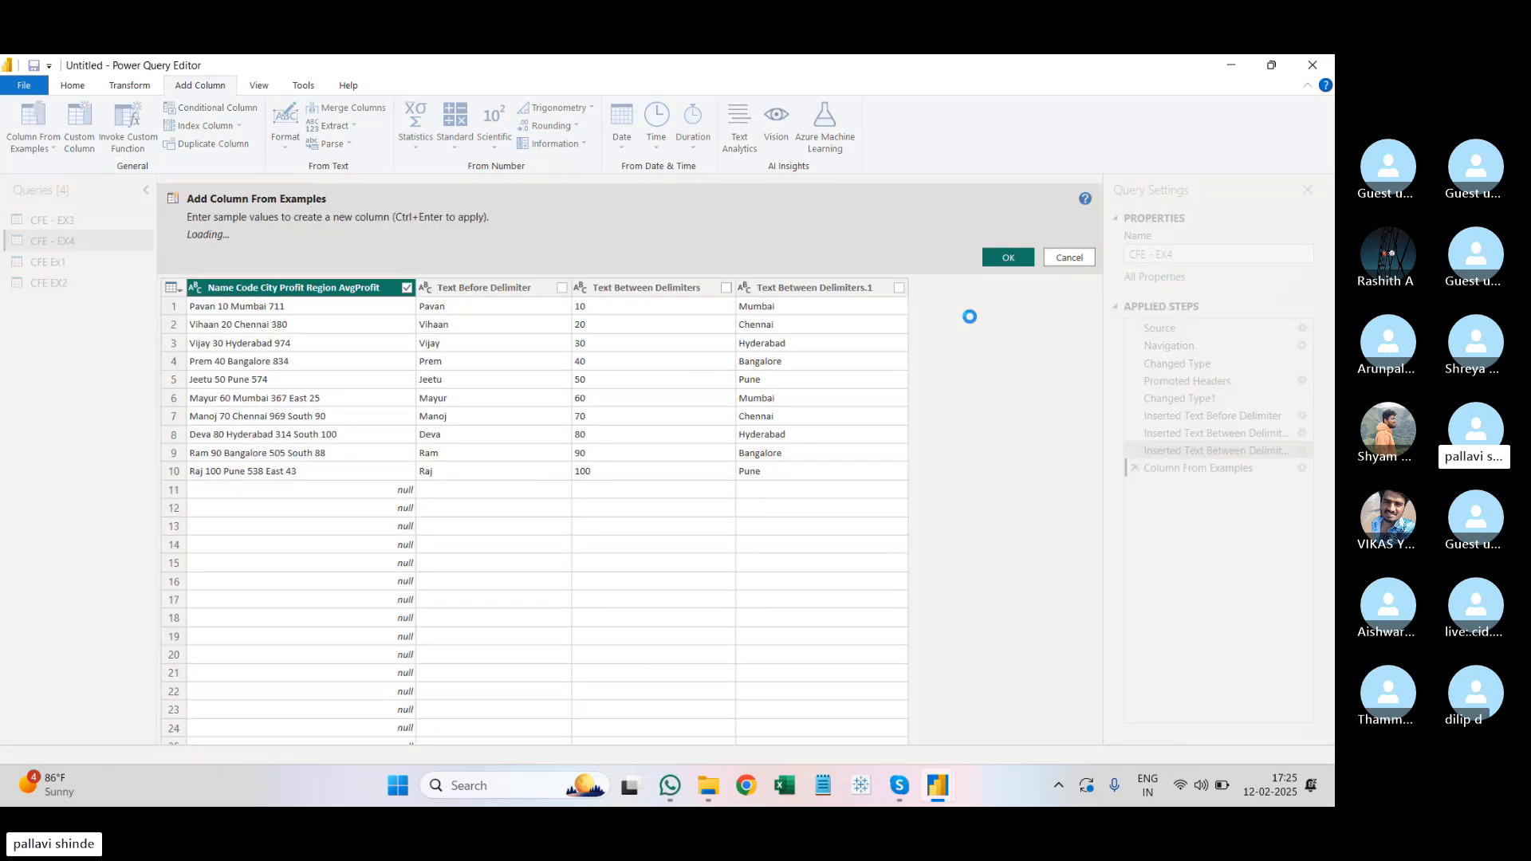
pyautogui.click(949, 299)
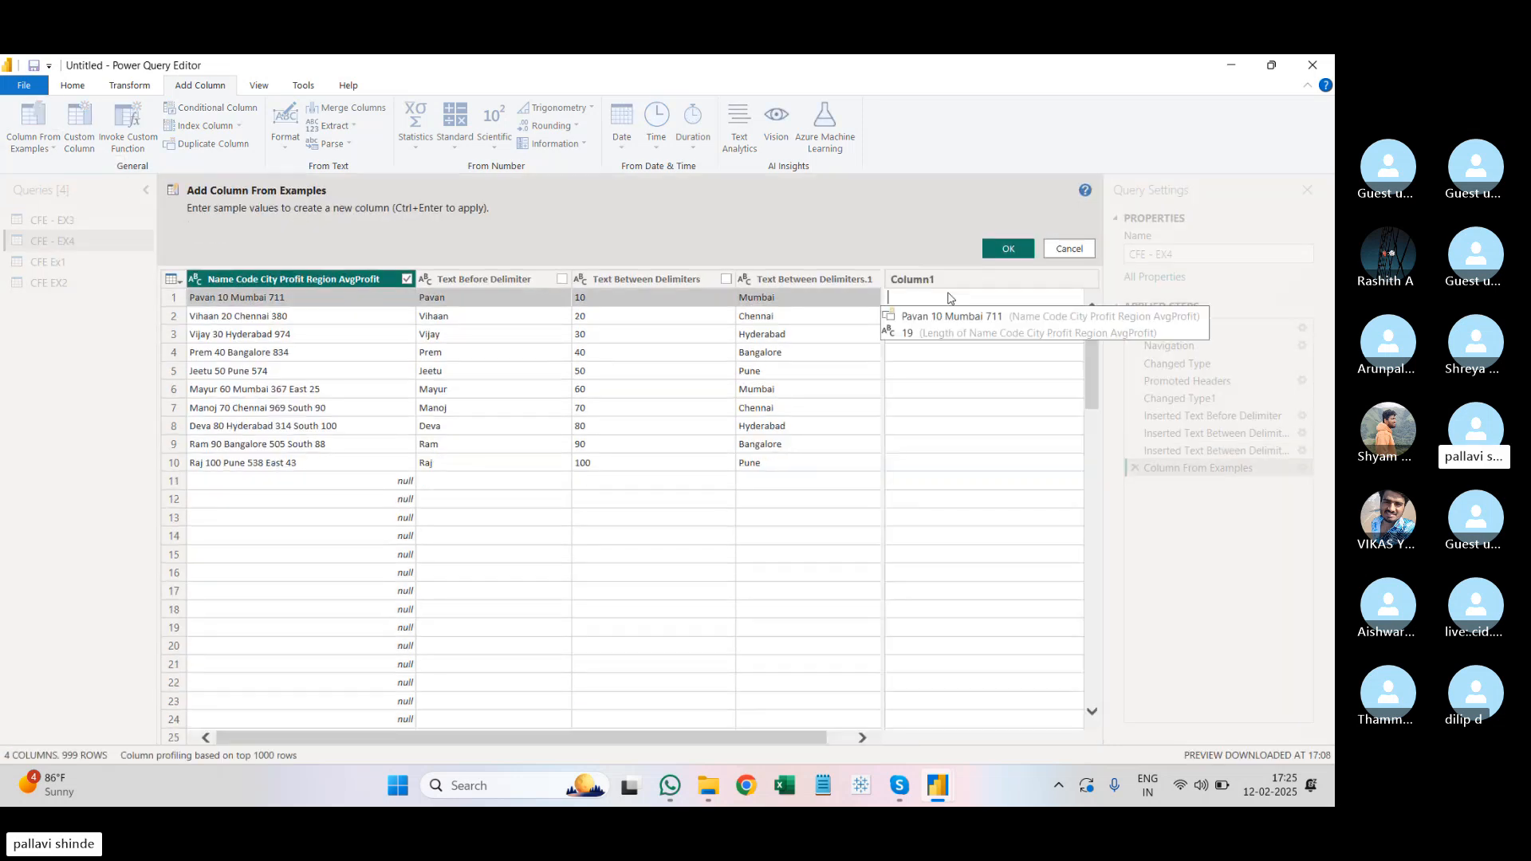
pyautogui.write('711')
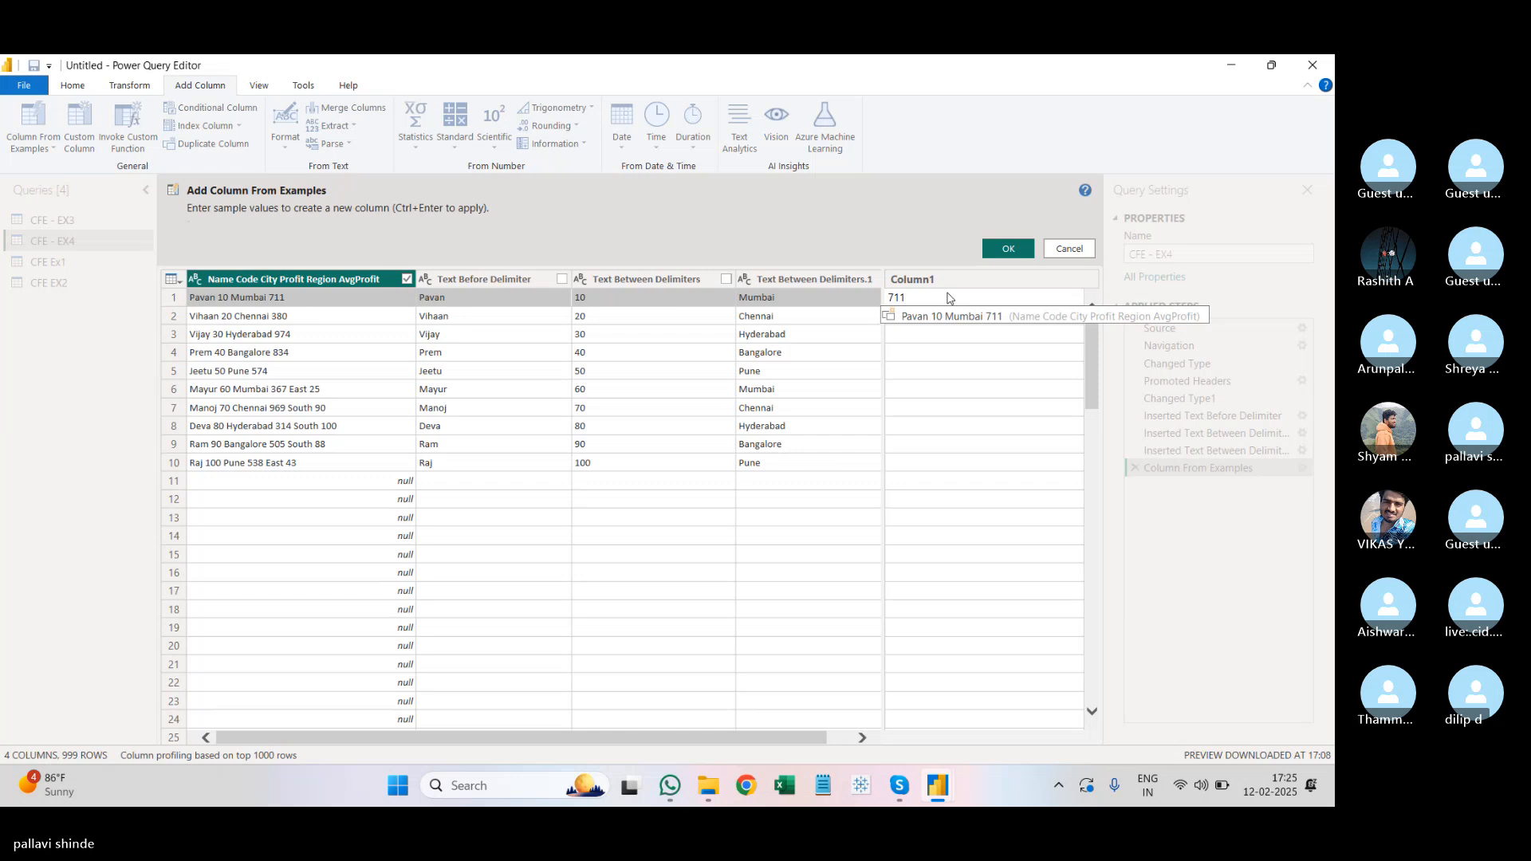
pyautogui.press('Return')
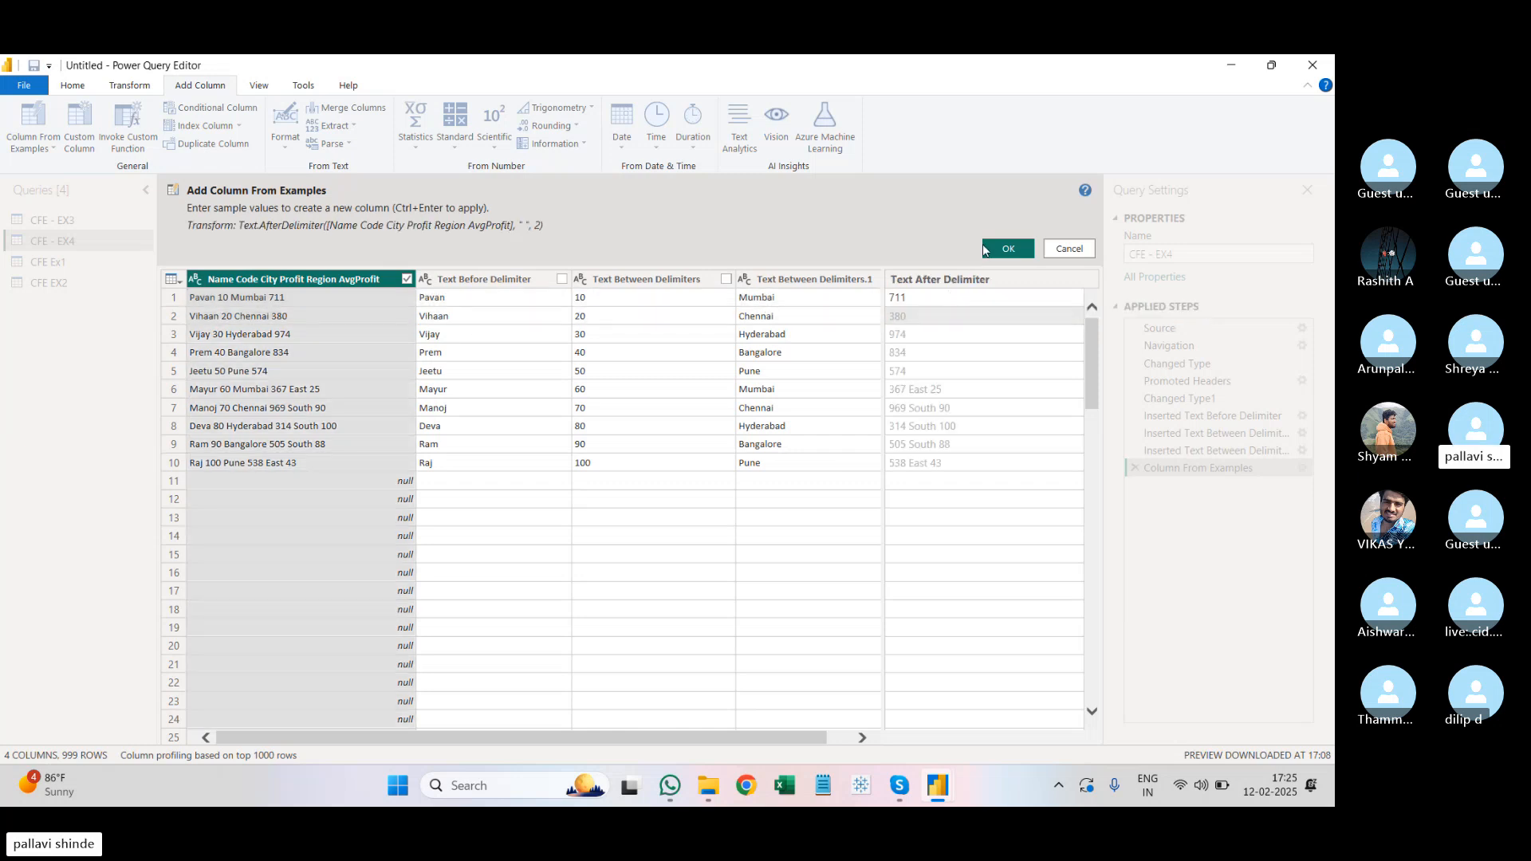
pyautogui.click(1006, 249)
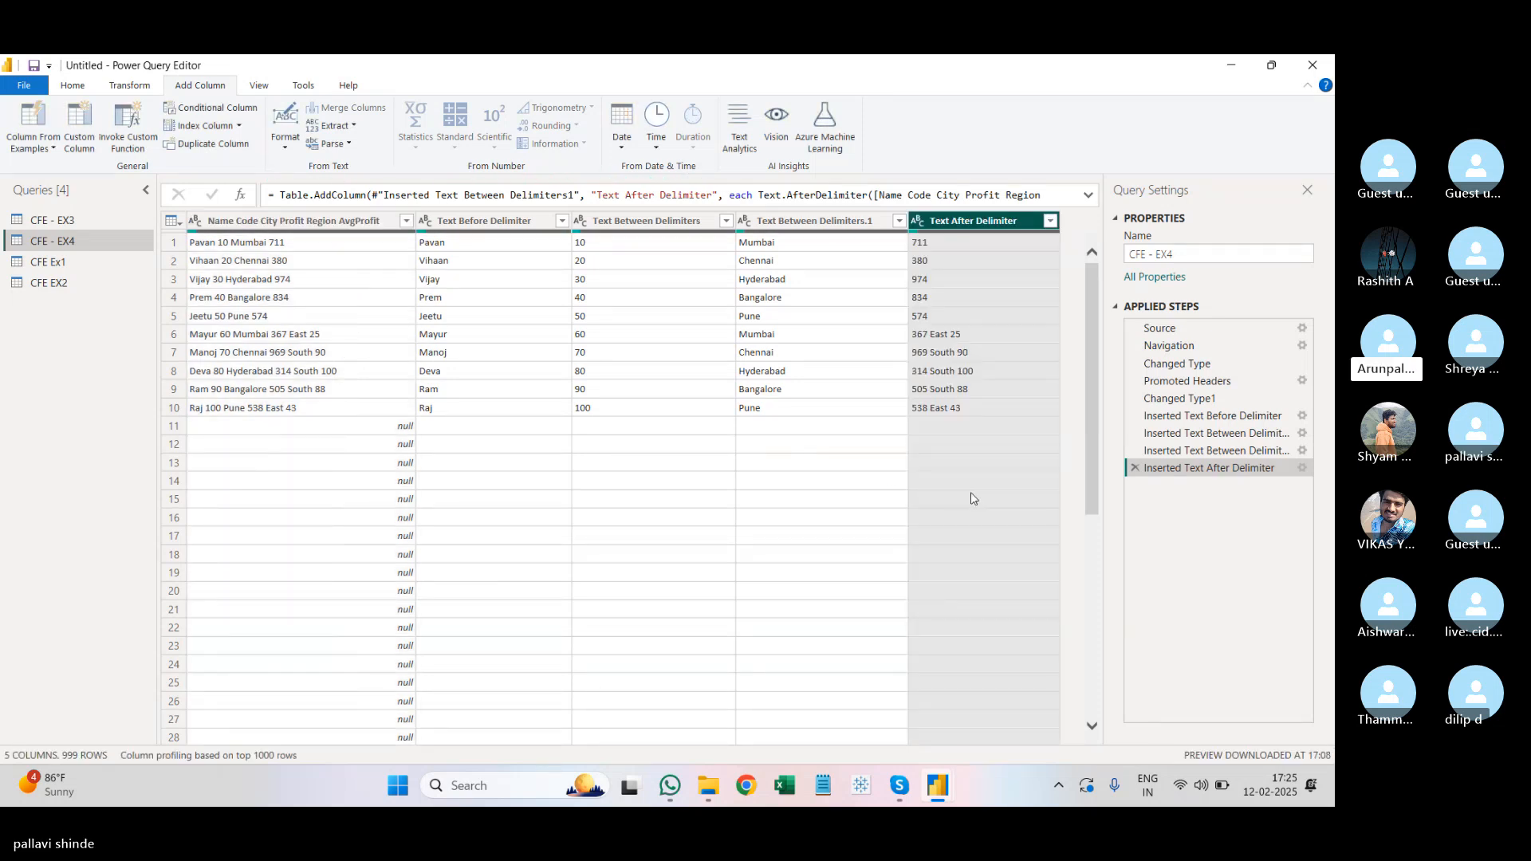
# Step: Remove the Text After Delimiter column from the CFE - EX4 query
pyautogui.rightClick(1018, 222)
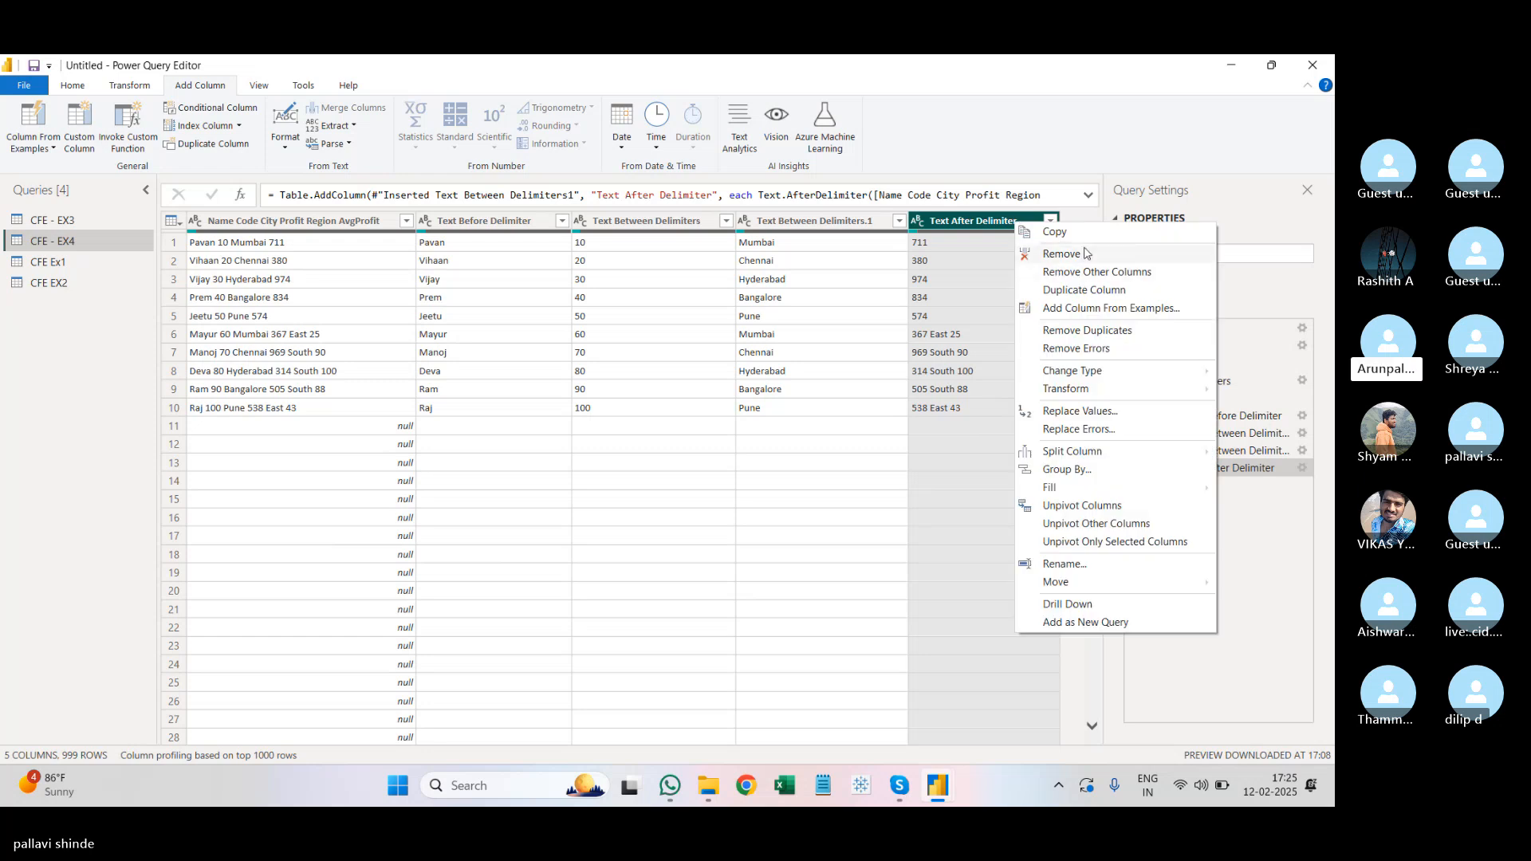
pyautogui.click(1086, 254)
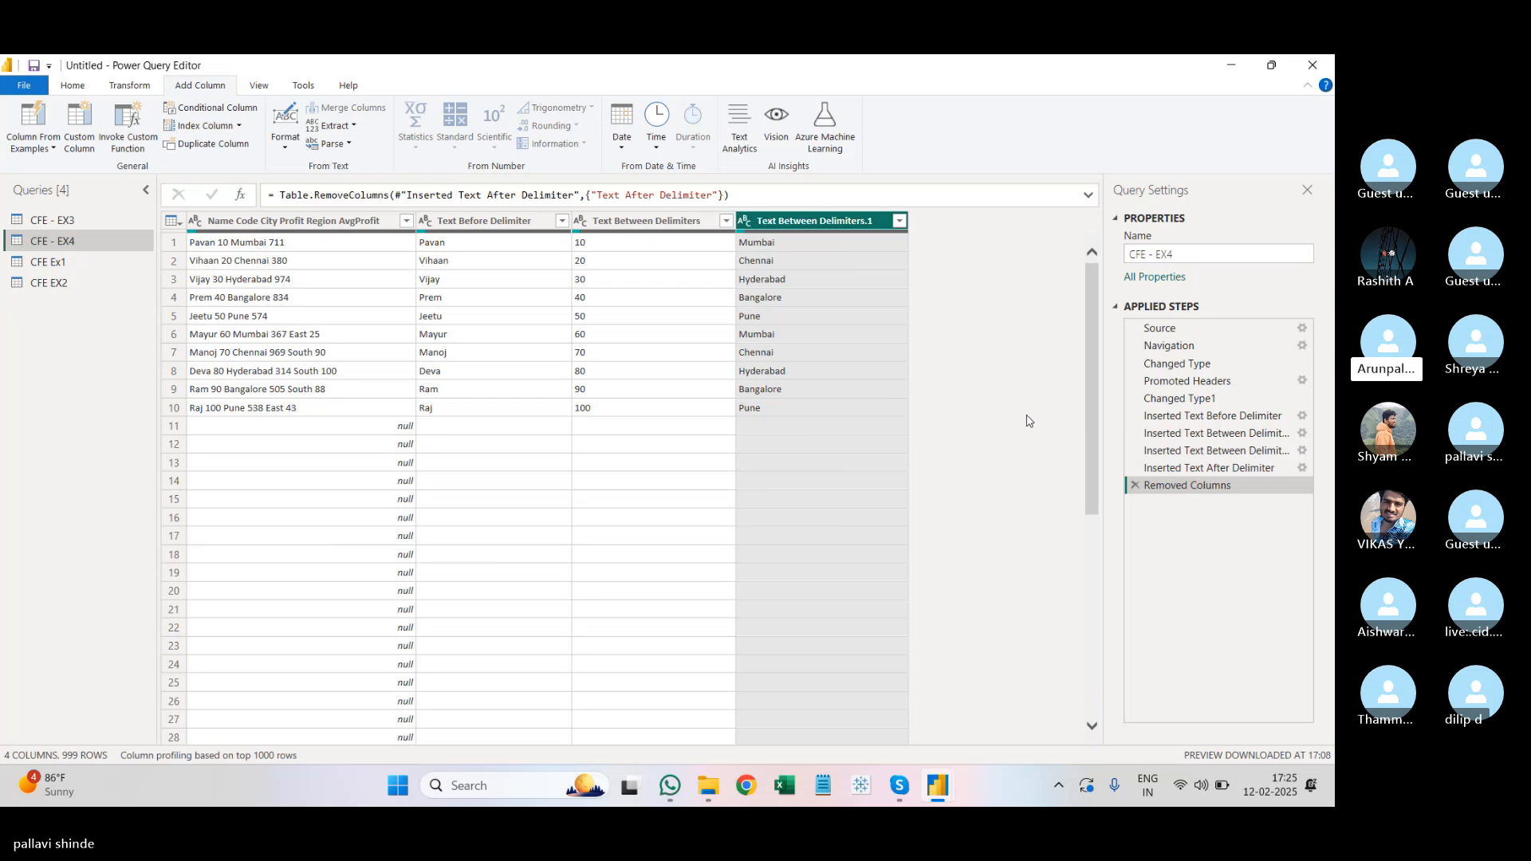
# Step: Start a new column from examples on the combined column and enter 711 for the first row
pyautogui.click(277, 219)
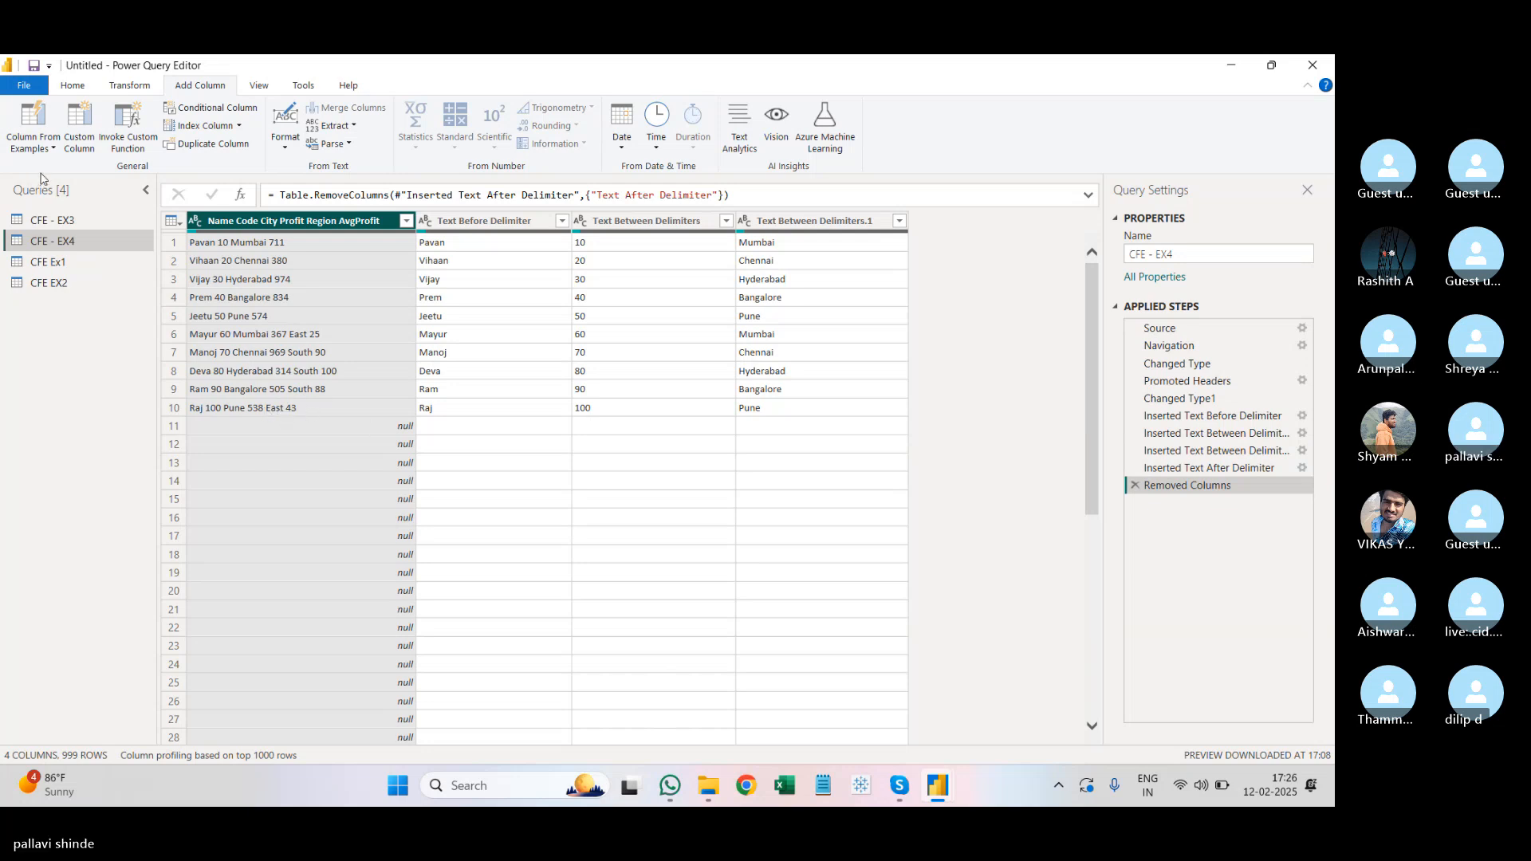
pyautogui.click(43, 149)
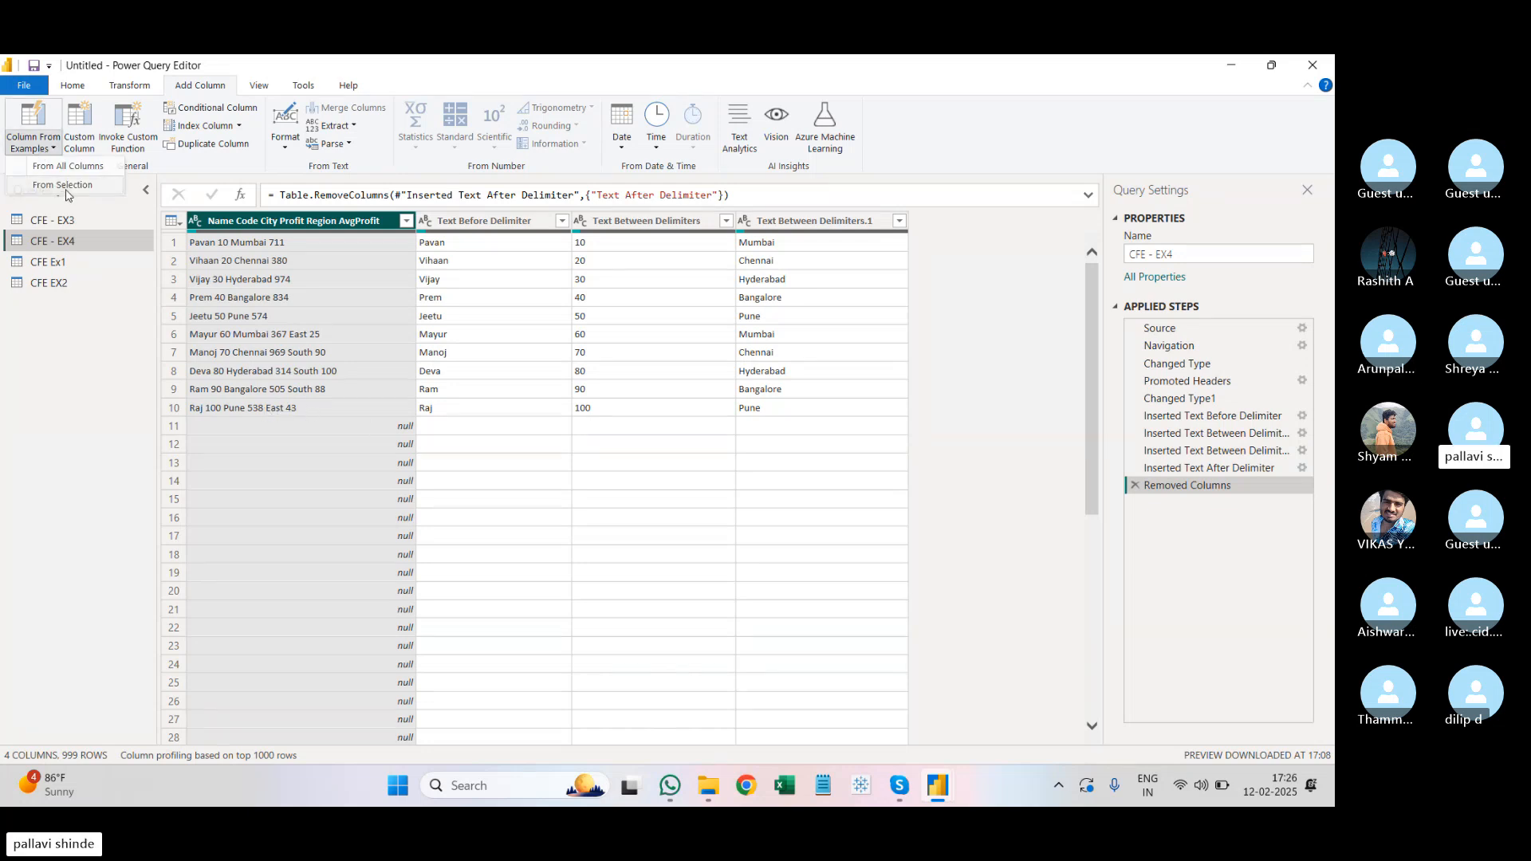
pyautogui.click(64, 185)
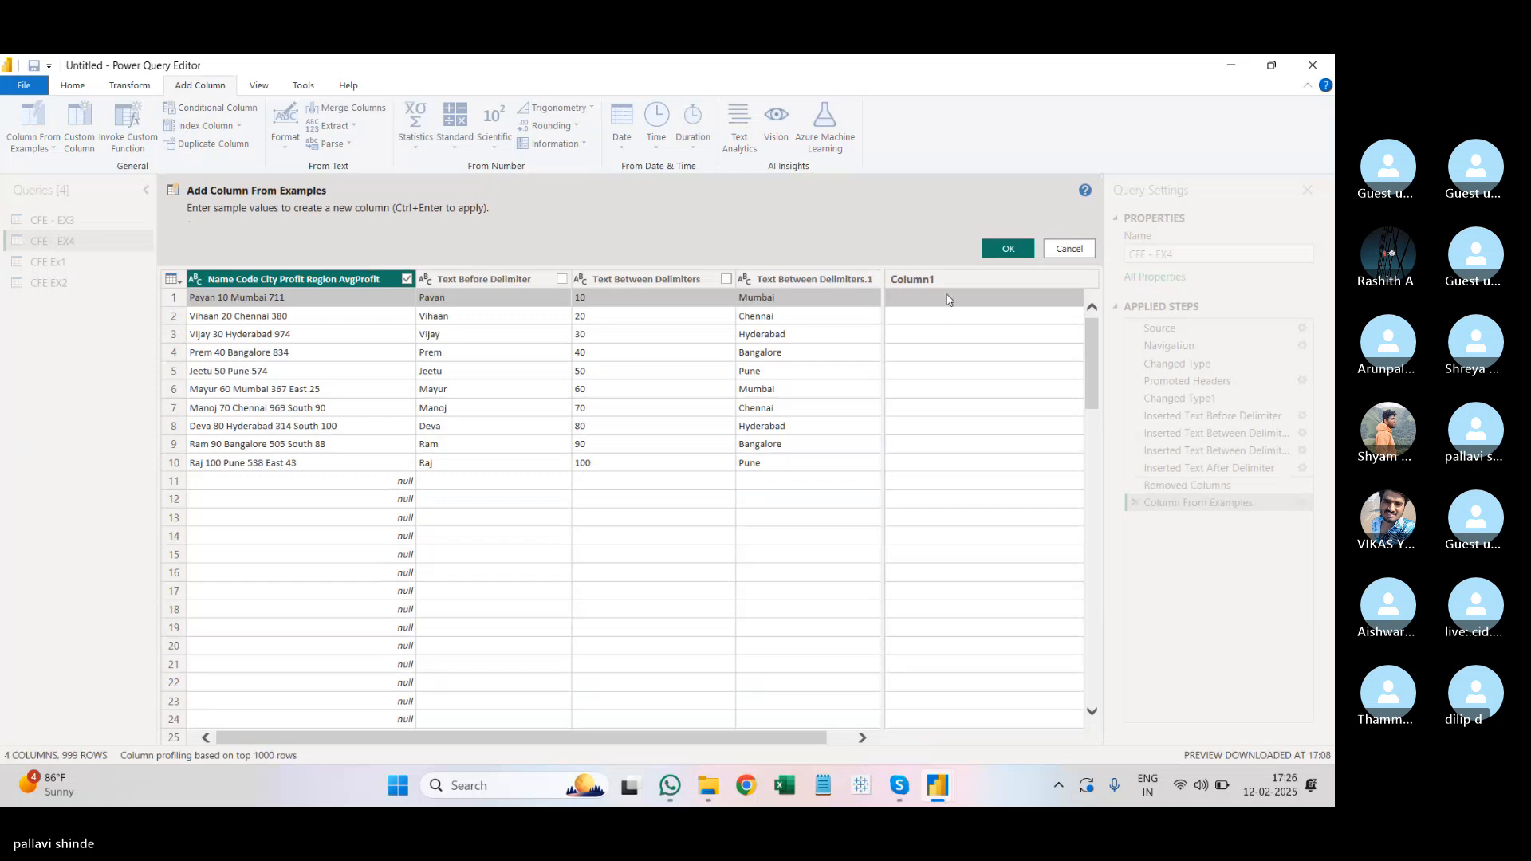
pyautogui.click(913, 299)
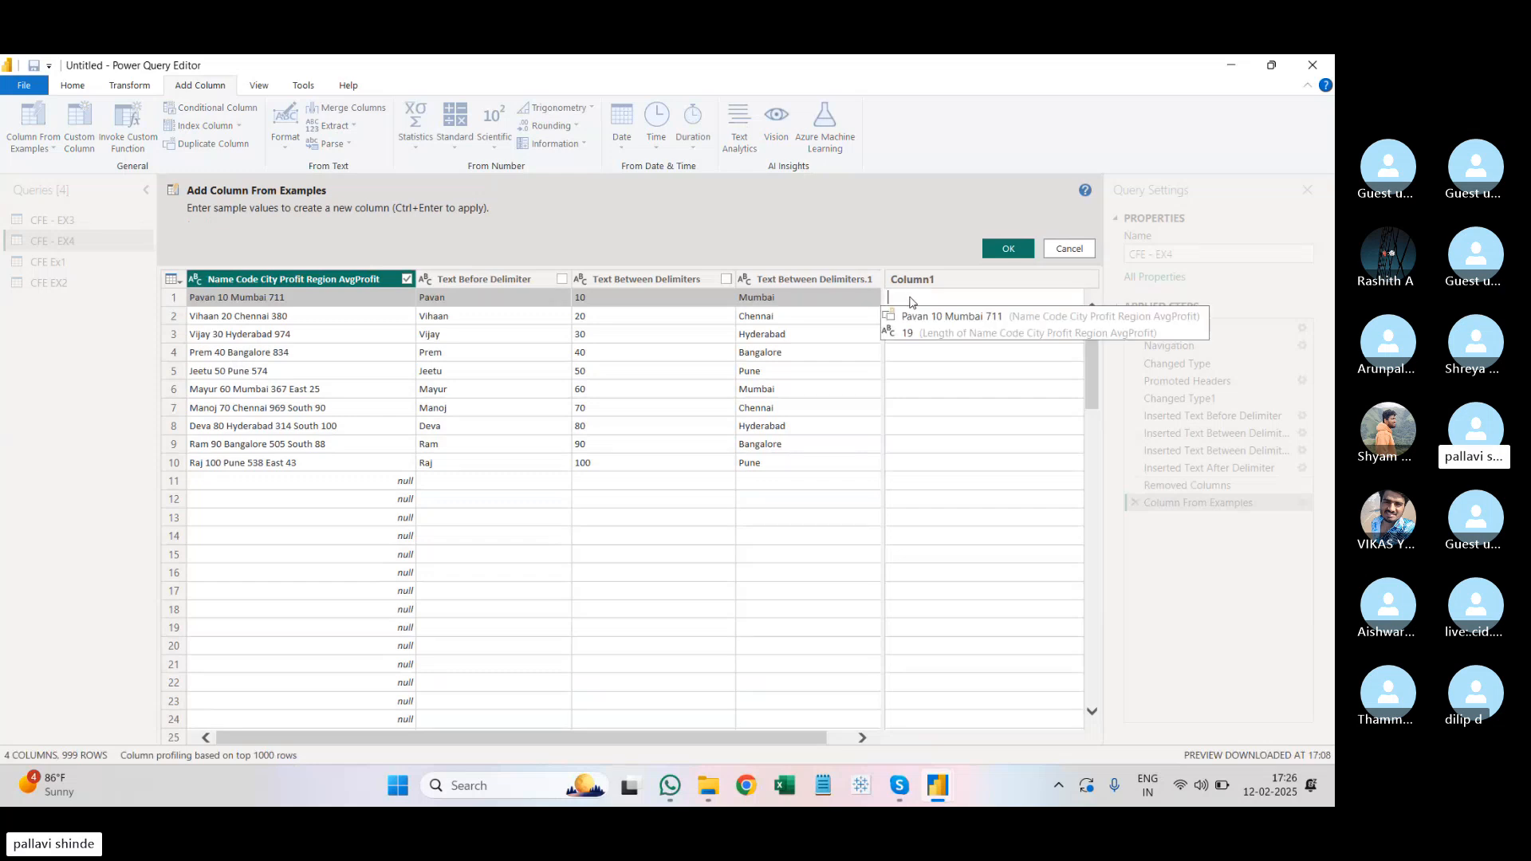
pyautogui.write('7')
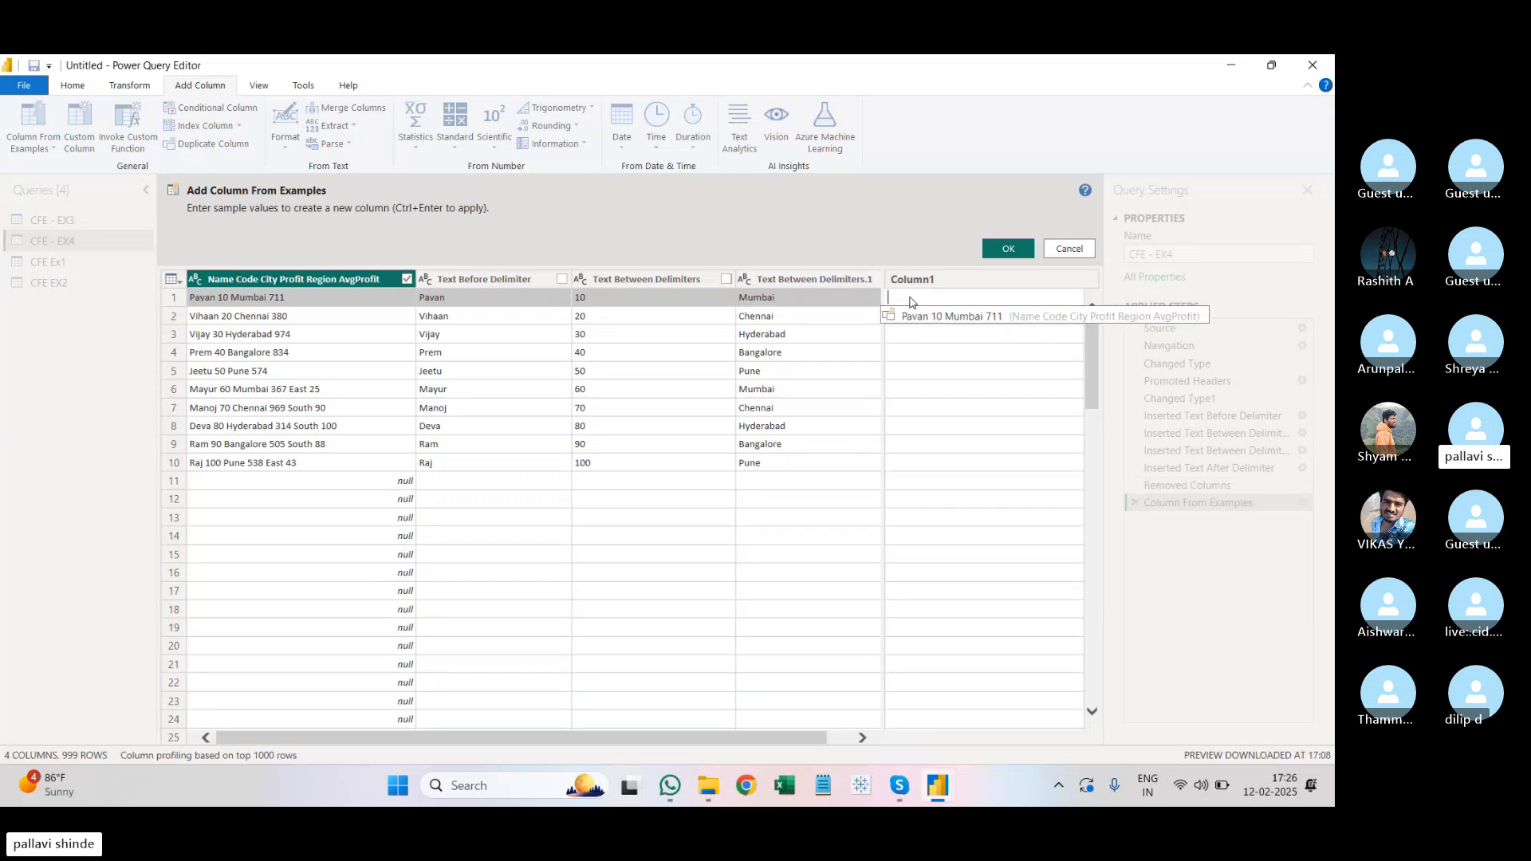
pyautogui.write('11')
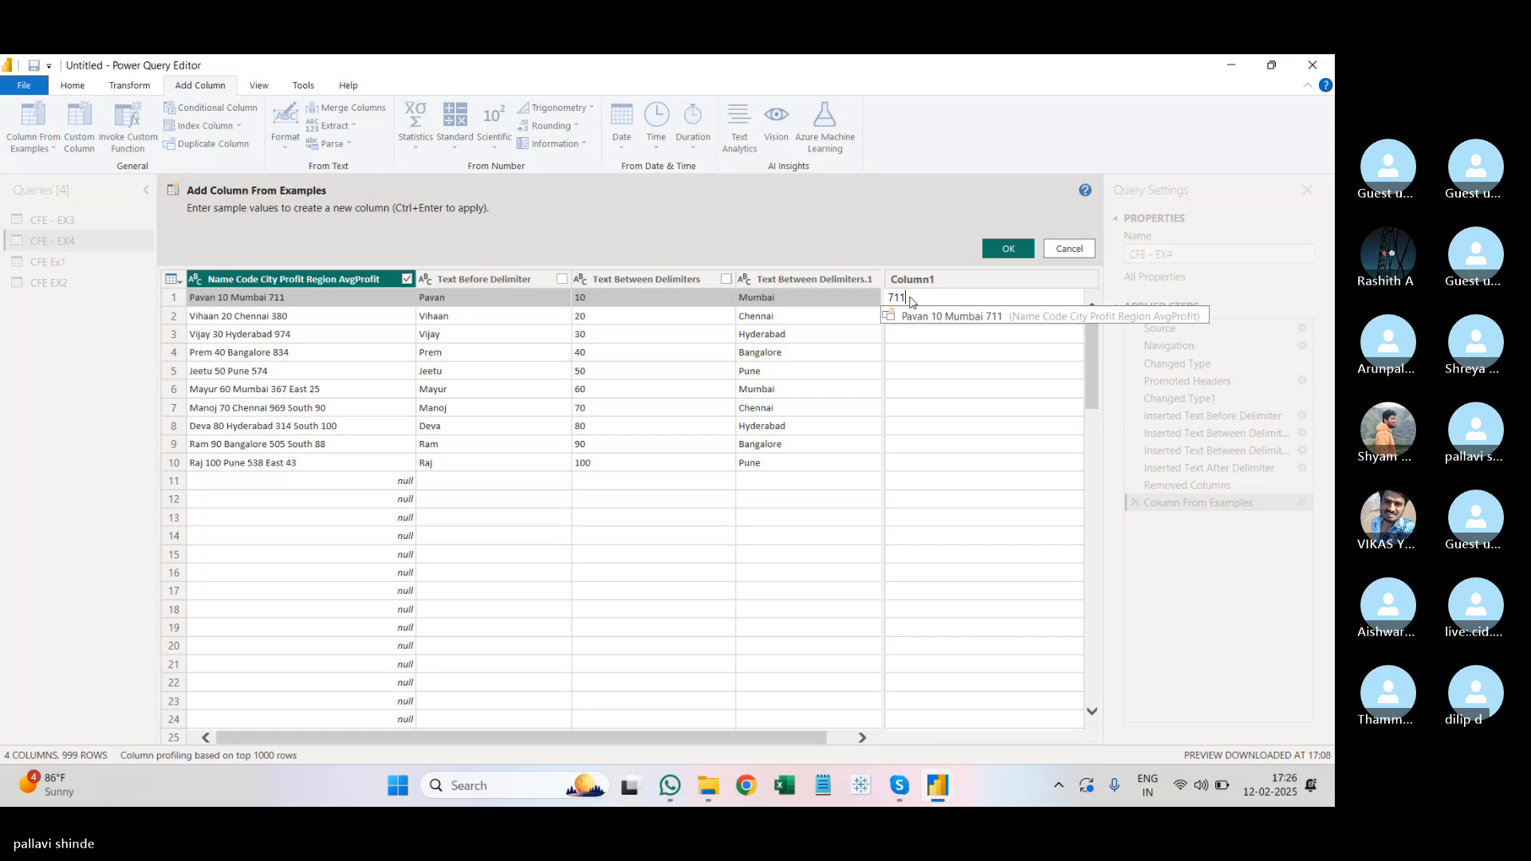
pyautogui.press('Return')
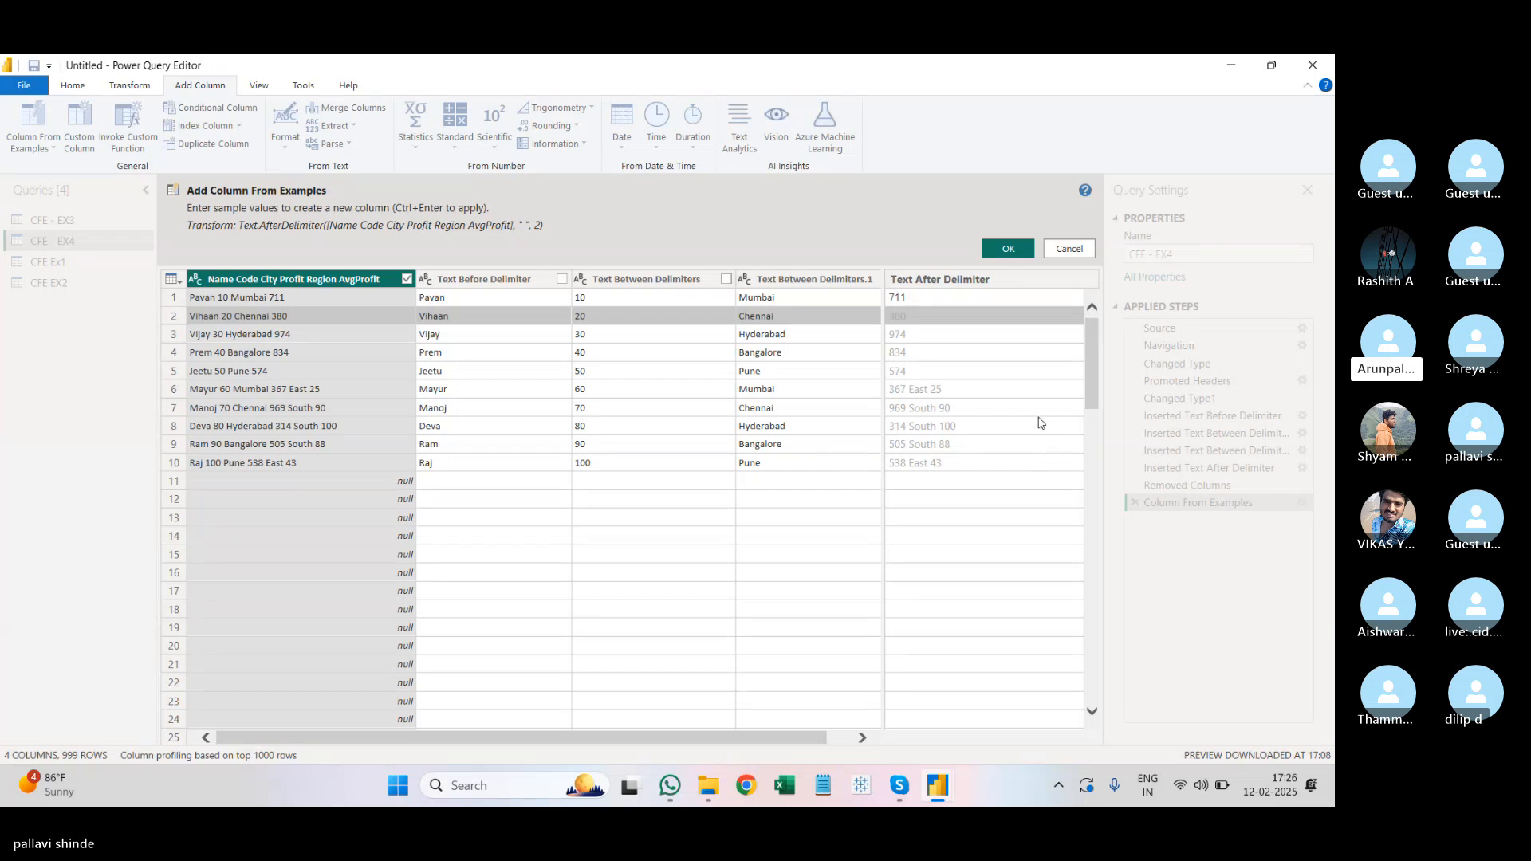
# Step: Shorten the sixth row's suggested value to 367 as a second profit example
pyautogui.click(995, 392)
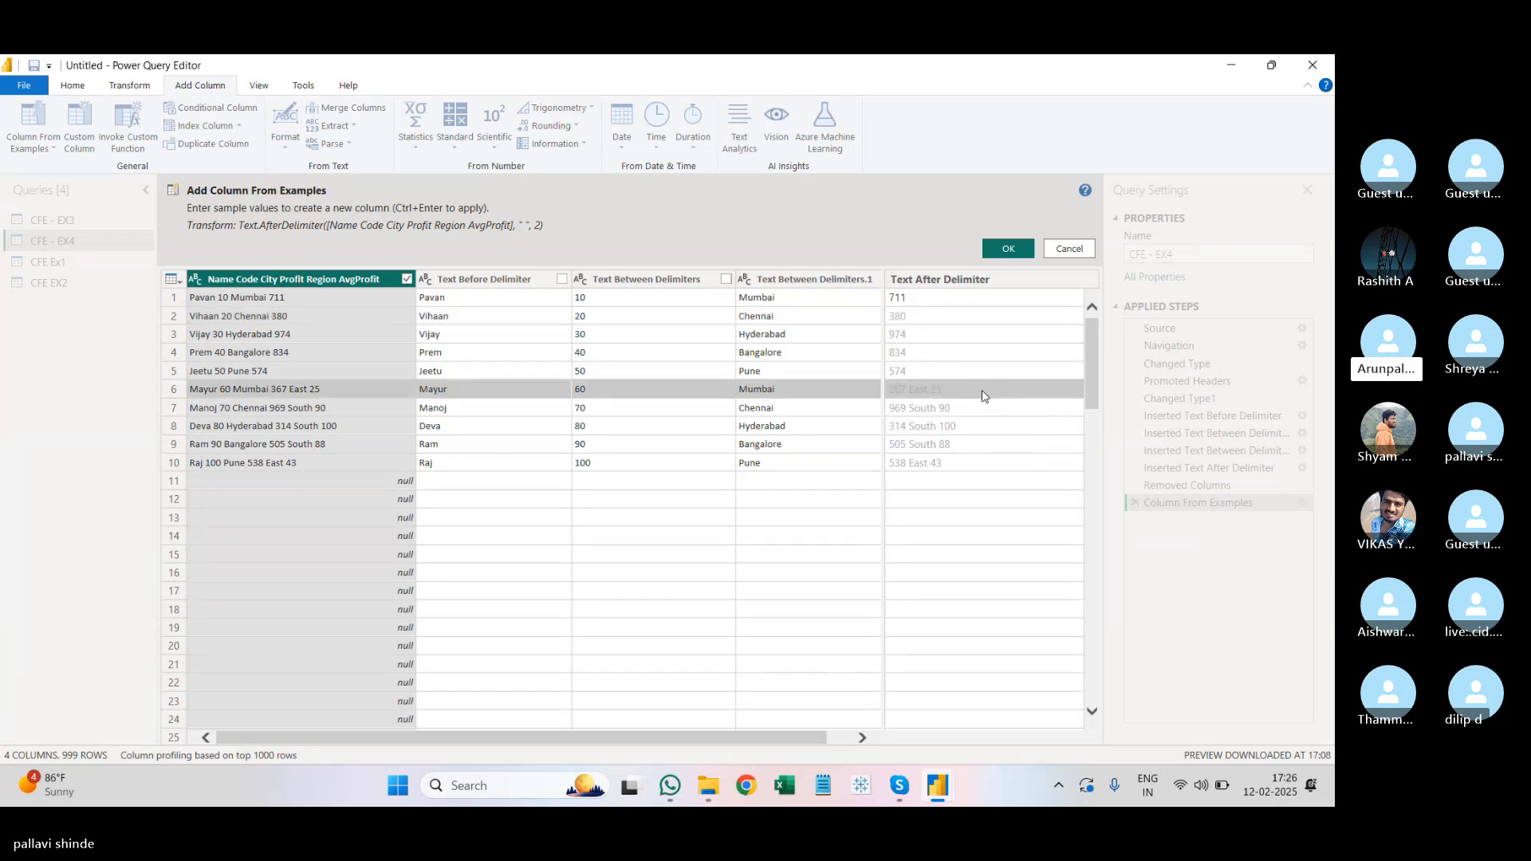
pyautogui.click(982, 395)
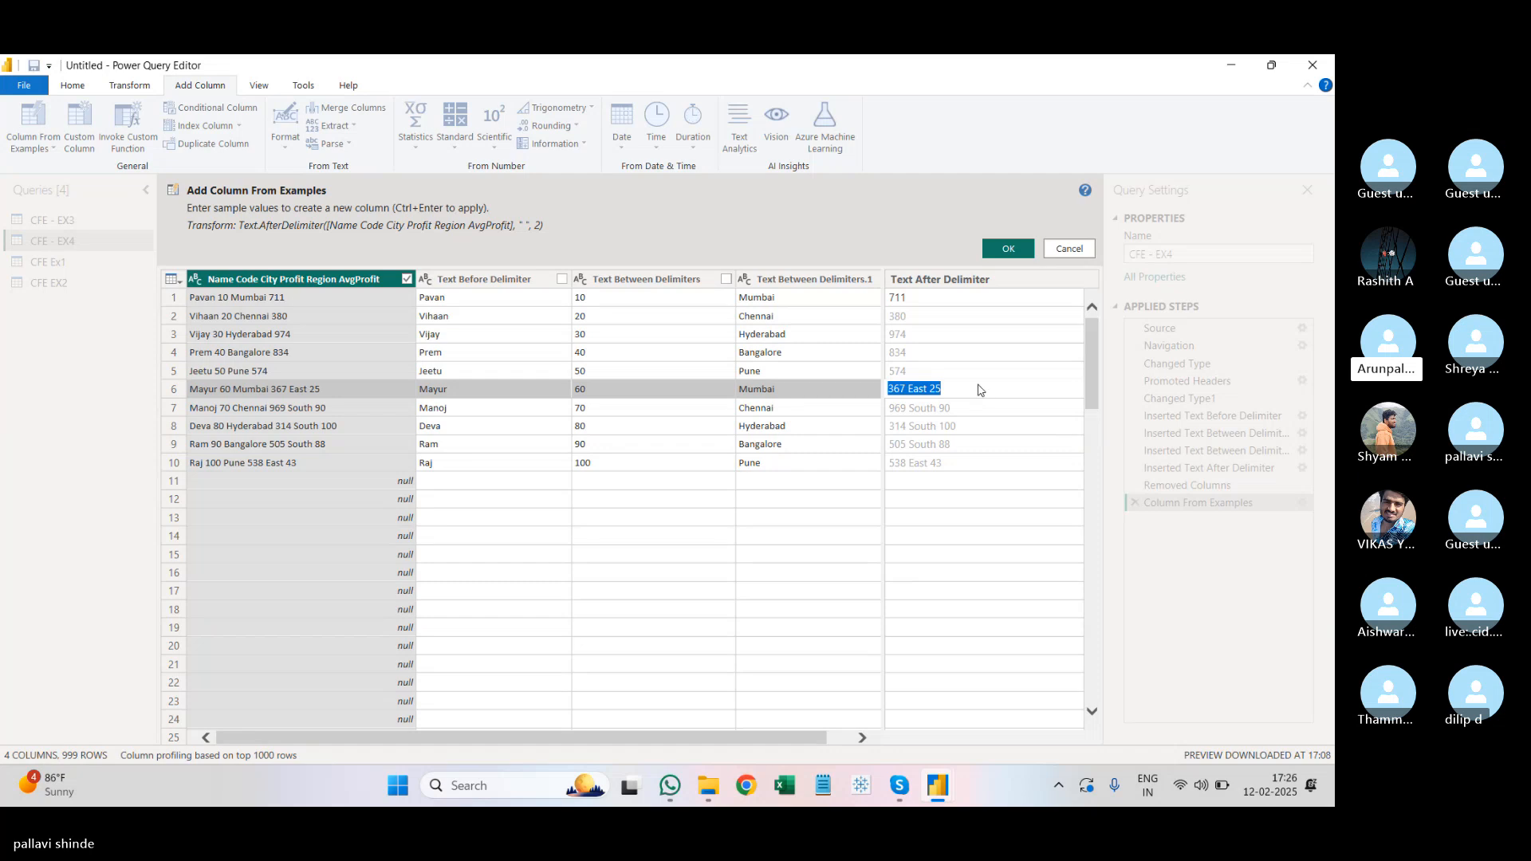
pyautogui.click(968, 393)
pyautogui.press('BackSpace')
pyautogui.press('BackSpace')
pyautogui.press('BackSpace')
pyautogui.press('BackSpace')
pyautogui.press('BackSpace')
pyautogui.press('BackSpace')
pyautogui.press('BackSpace')
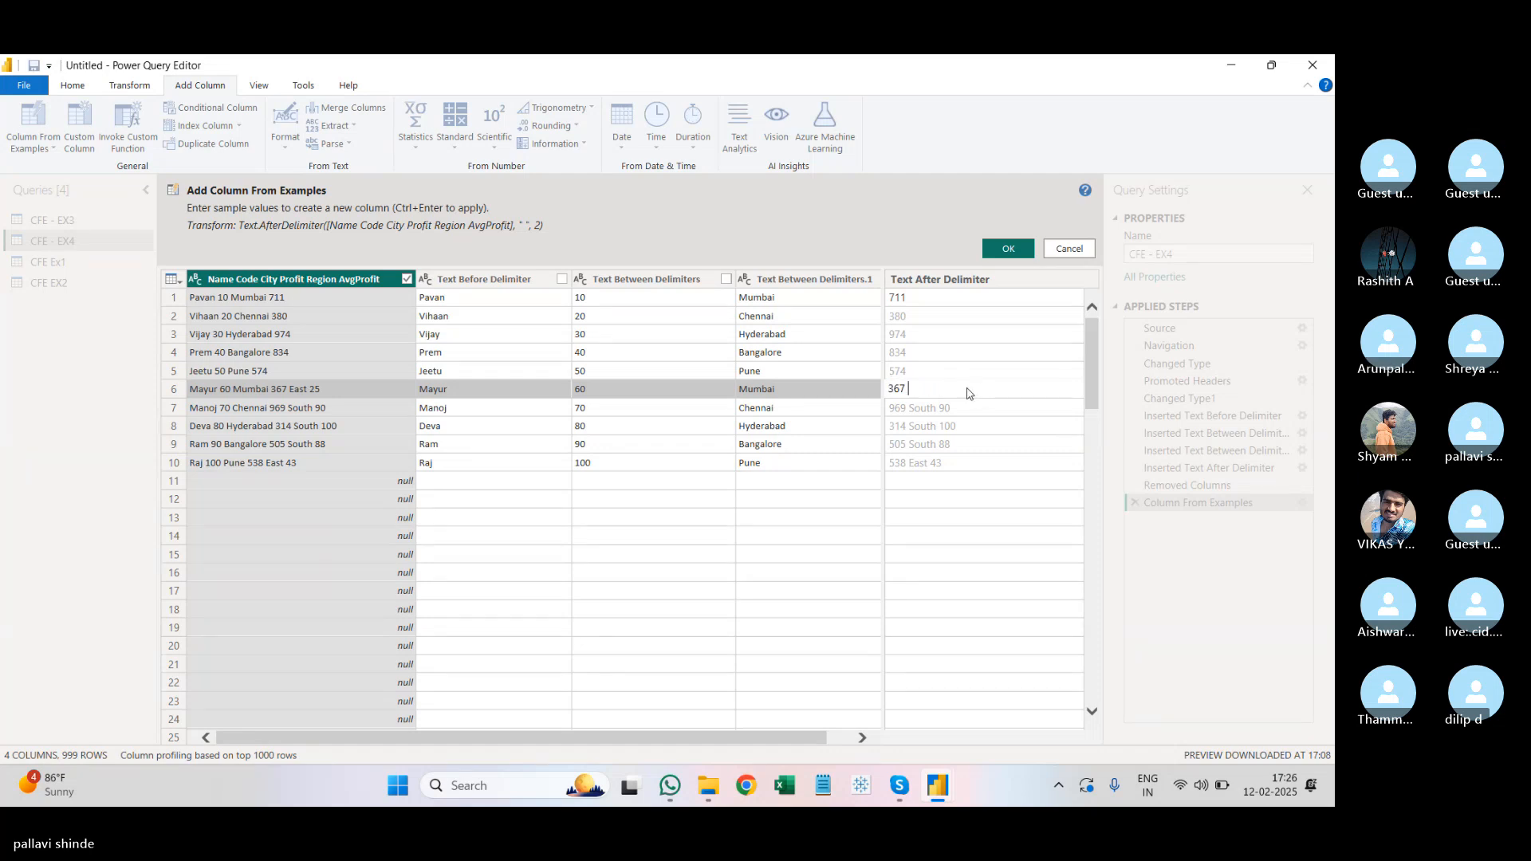
pyautogui.press('Return')
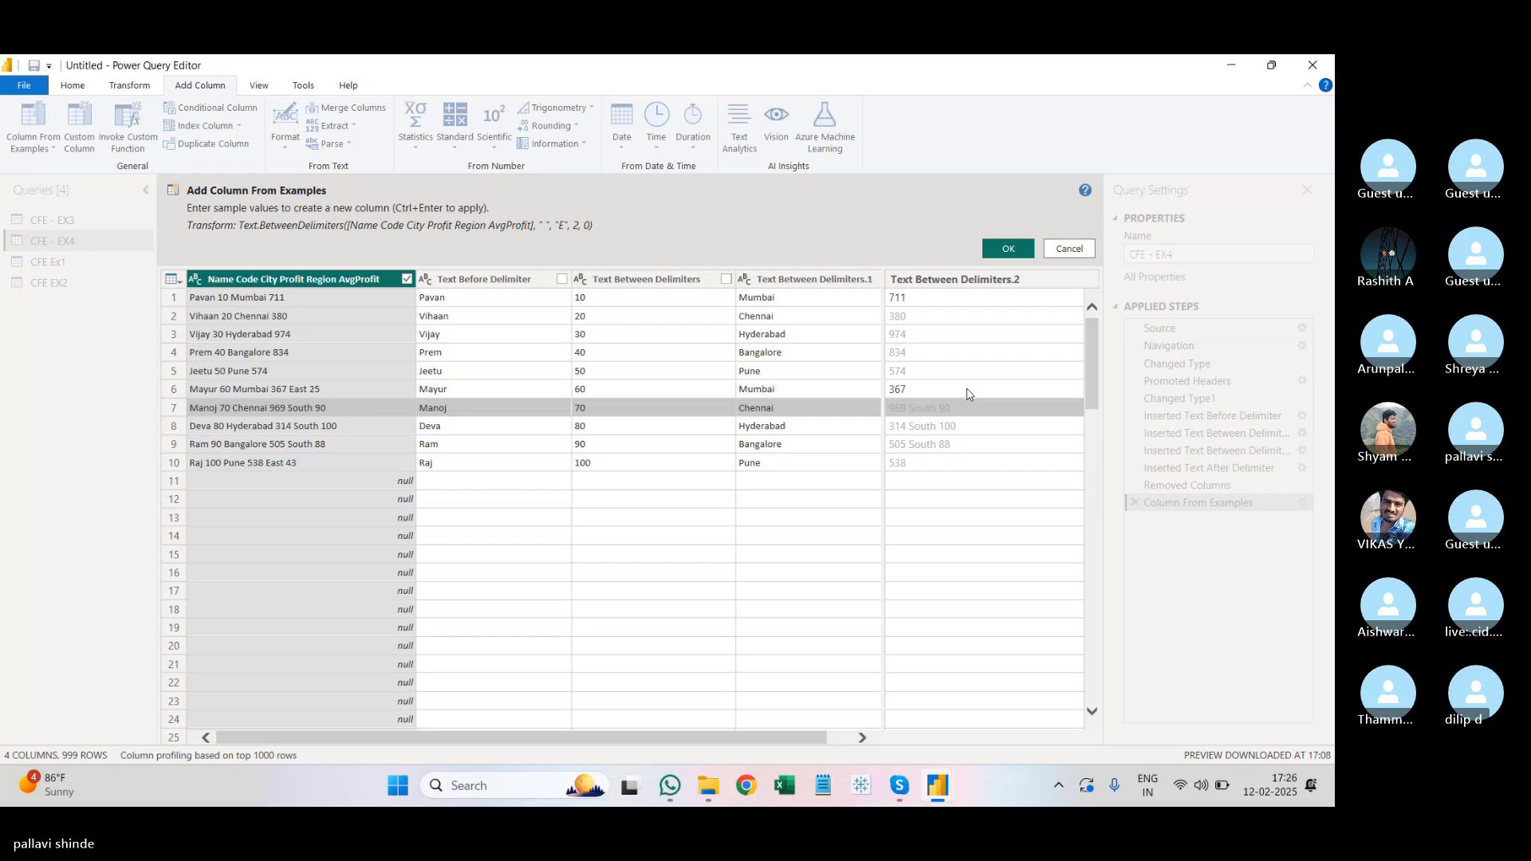
# Step: Remove the trailing space after 367 in the sixth row's example
pyautogui.click(933, 392)
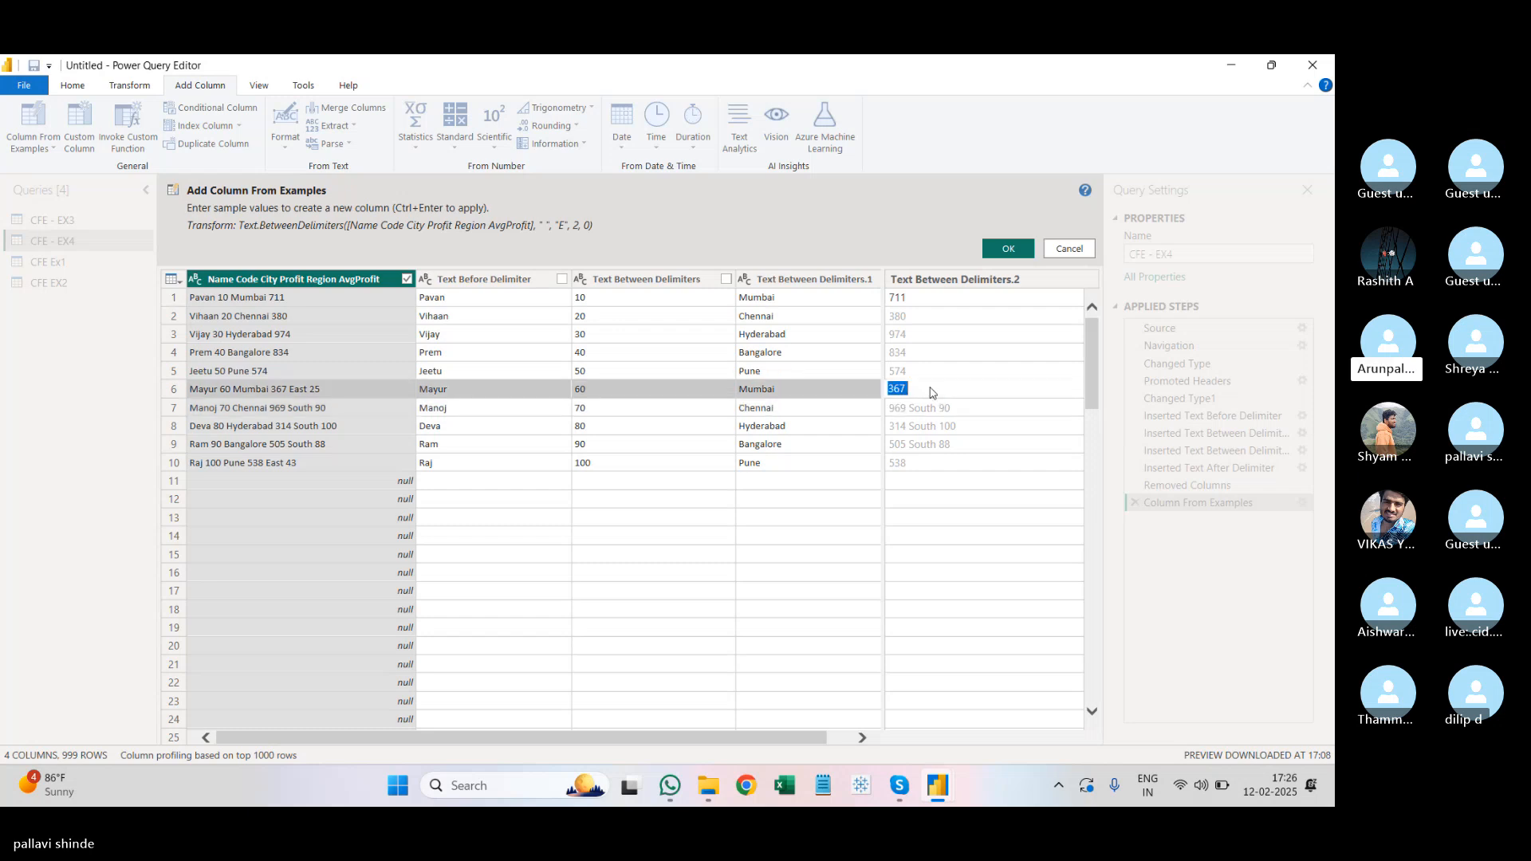
pyautogui.click(934, 390)
pyautogui.click(935, 408)
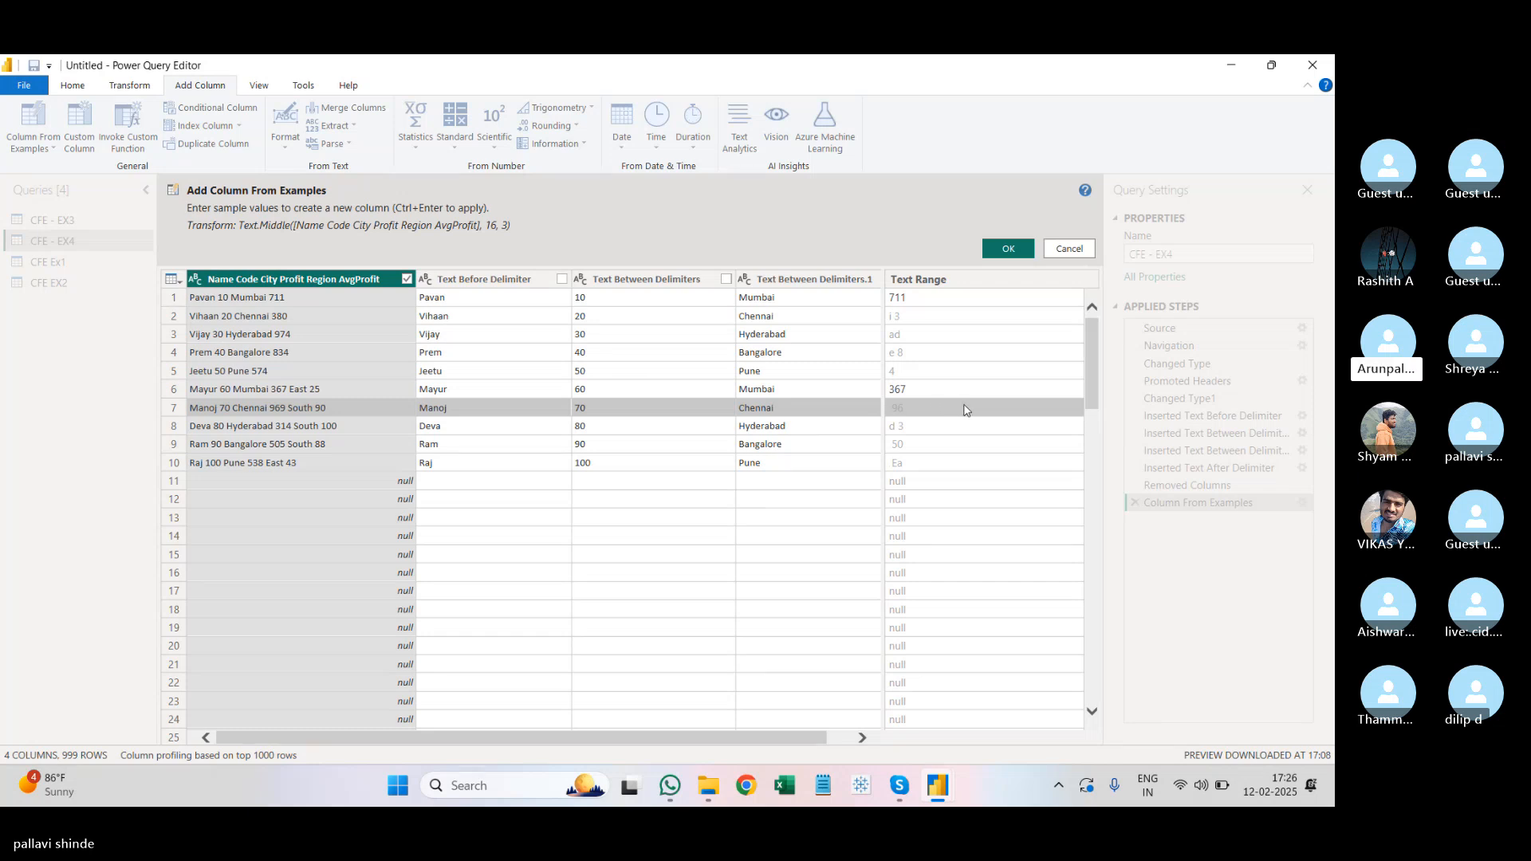
# Step: Recheck the sixth- and first-row examples and discard the unfinished column from examples
pyautogui.click(961, 391)
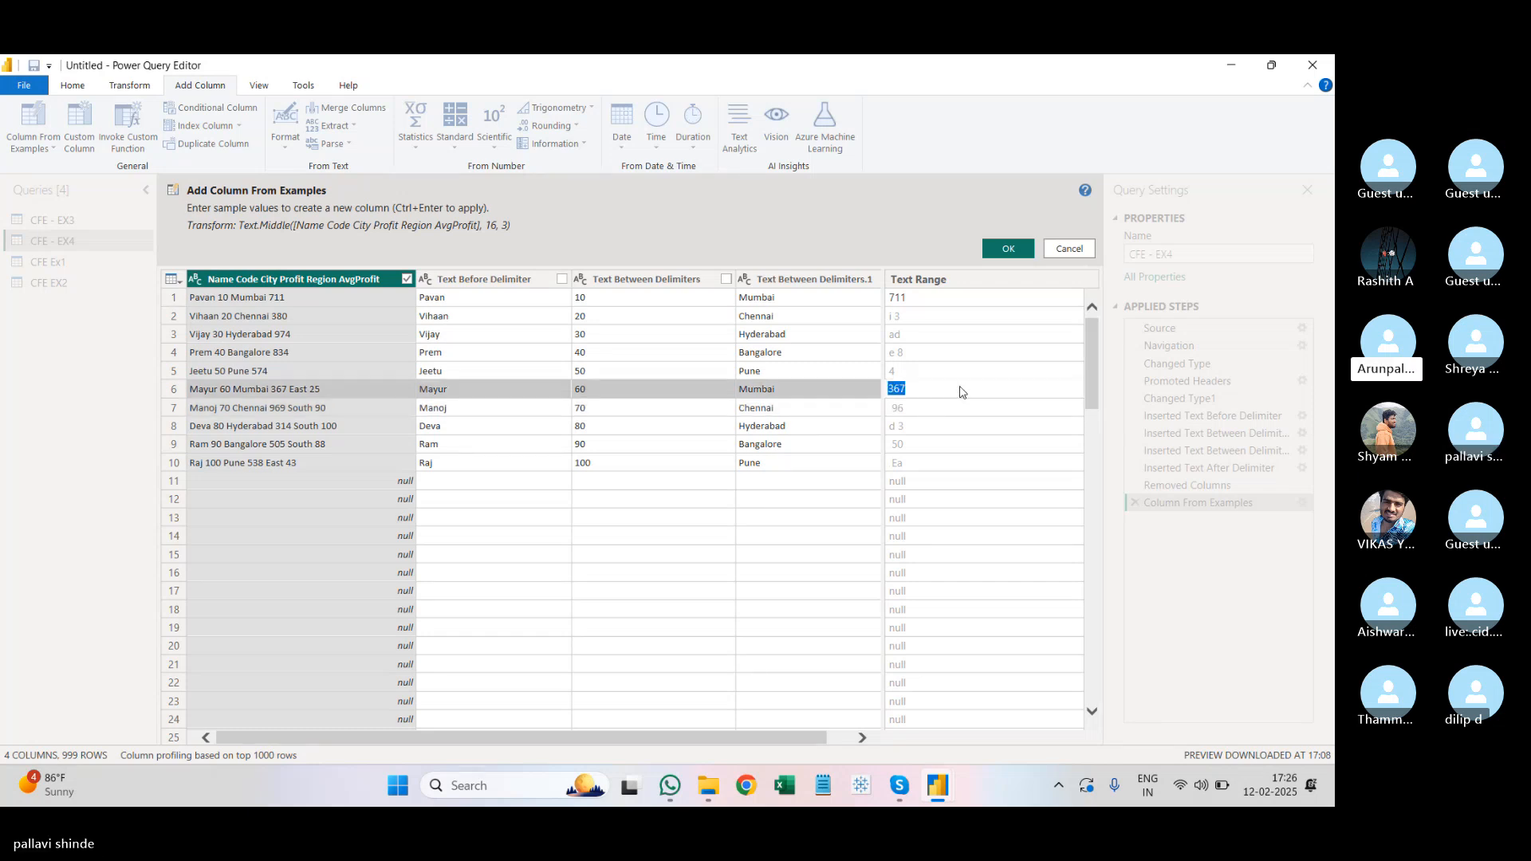
pyautogui.click(977, 298)
pyautogui.click(980, 297)
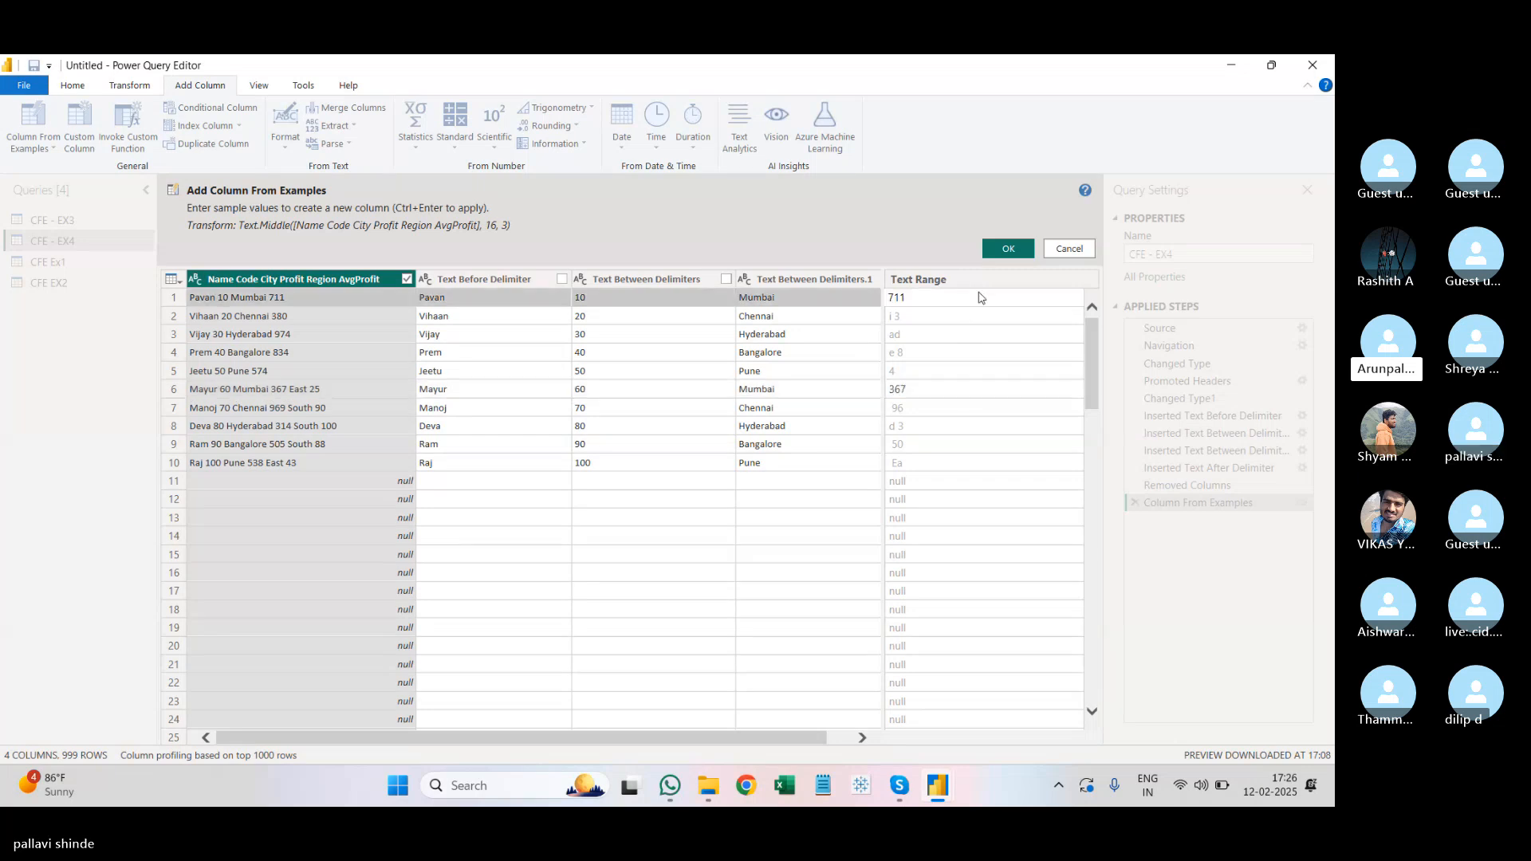
pyautogui.click(1069, 249)
# Step: Start a new column from examples based on the selected combined column and enter 711 as the first row's example
pyautogui.click(35, 144)
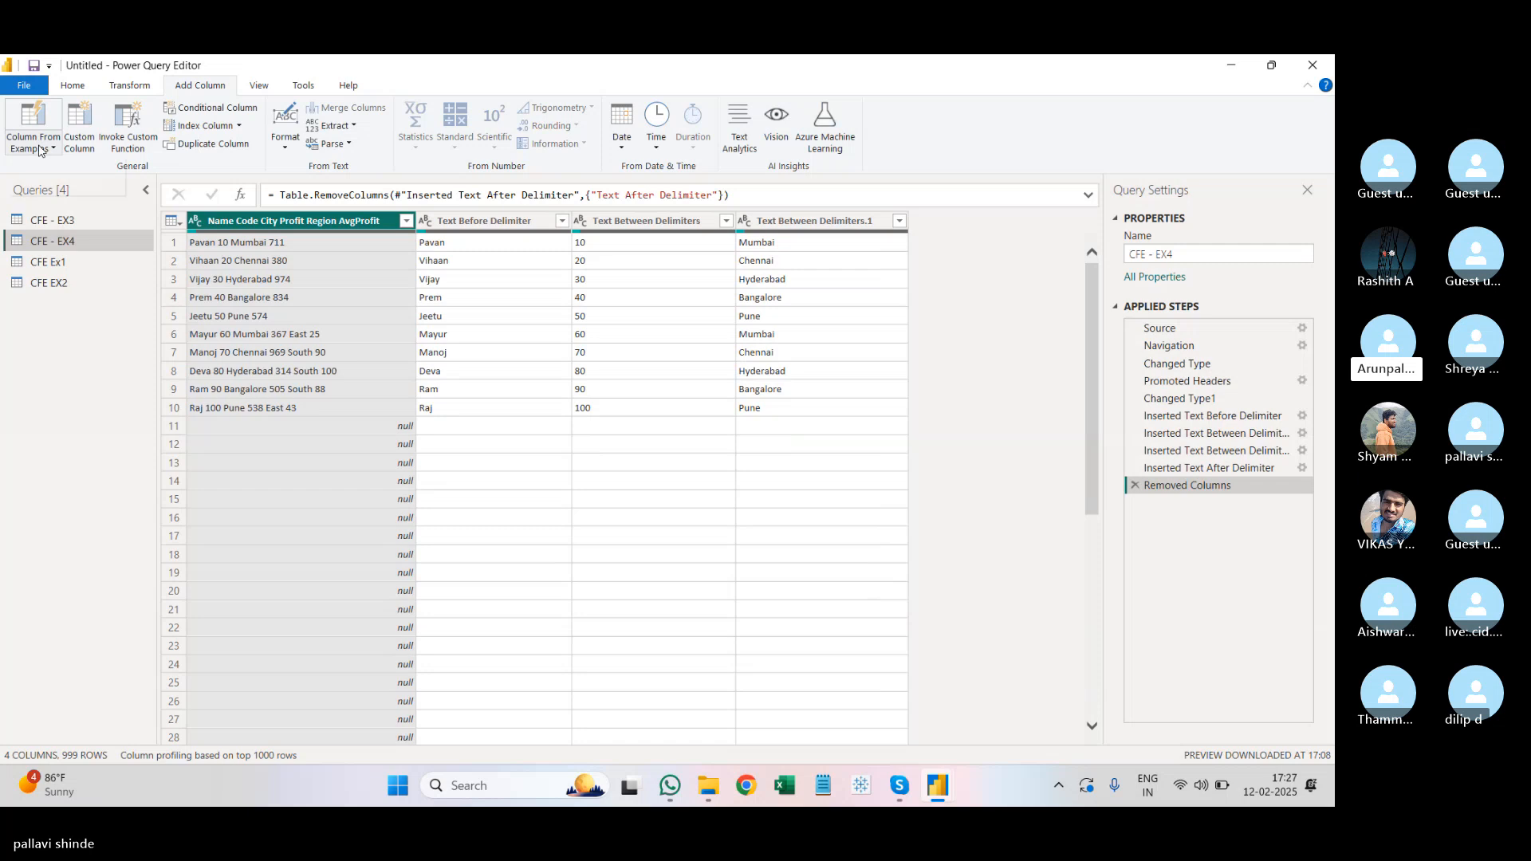
pyautogui.click(48, 191)
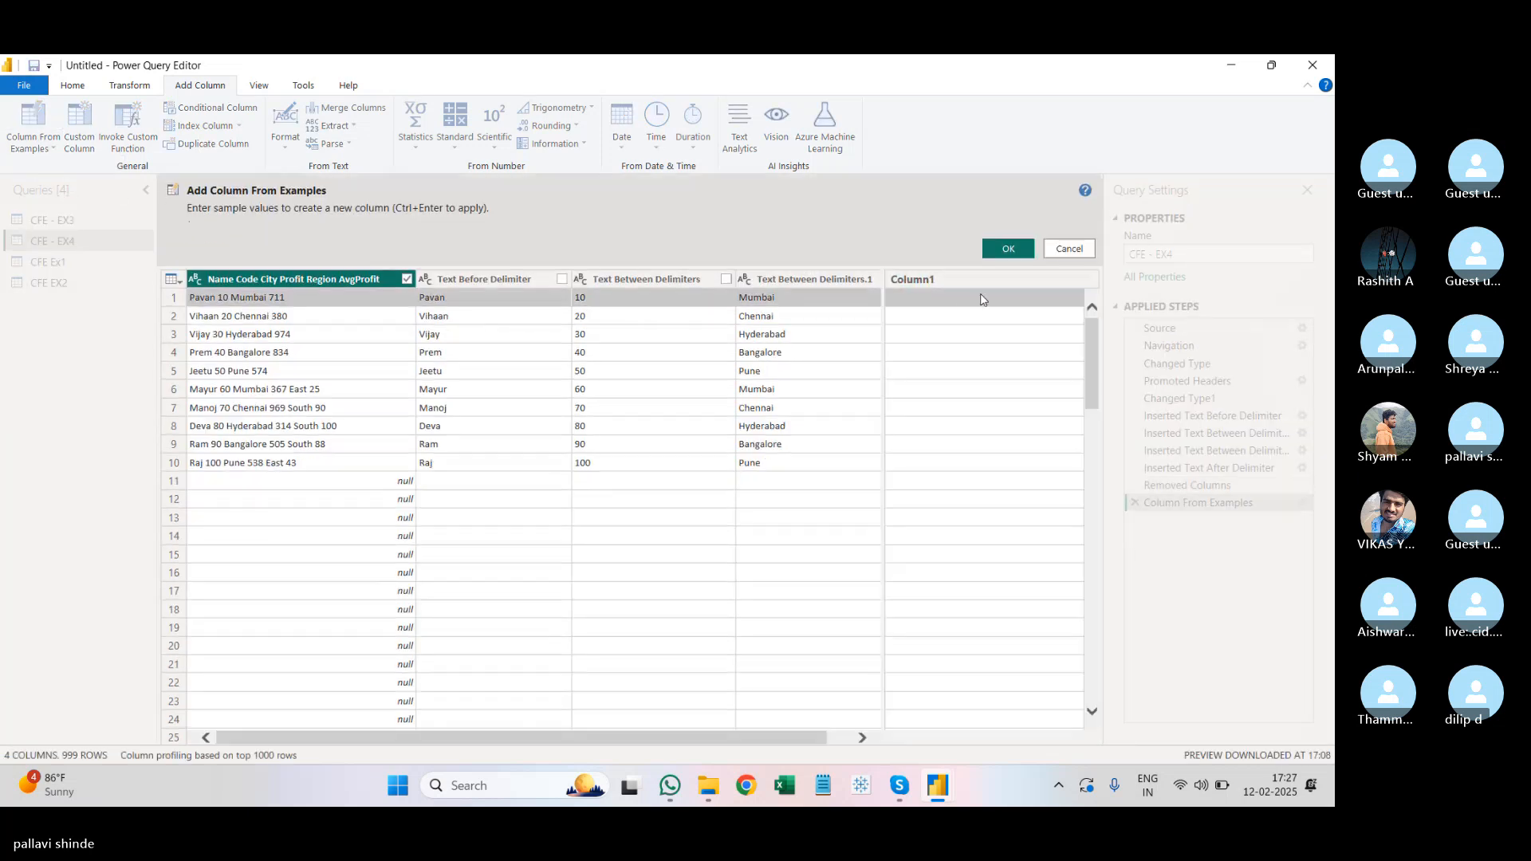
pyautogui.click(966, 301)
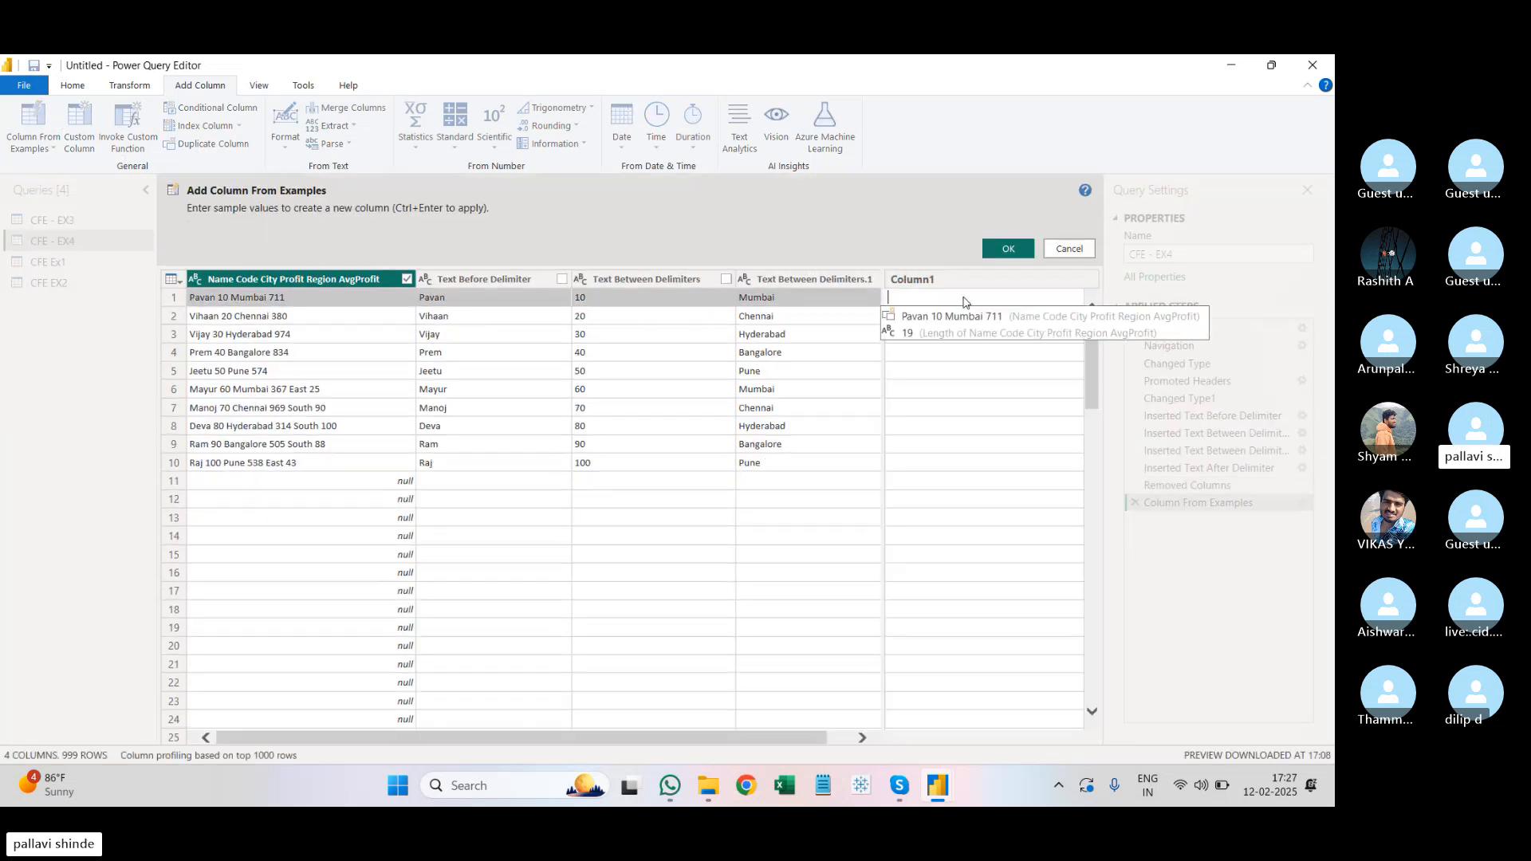
pyautogui.write('711')
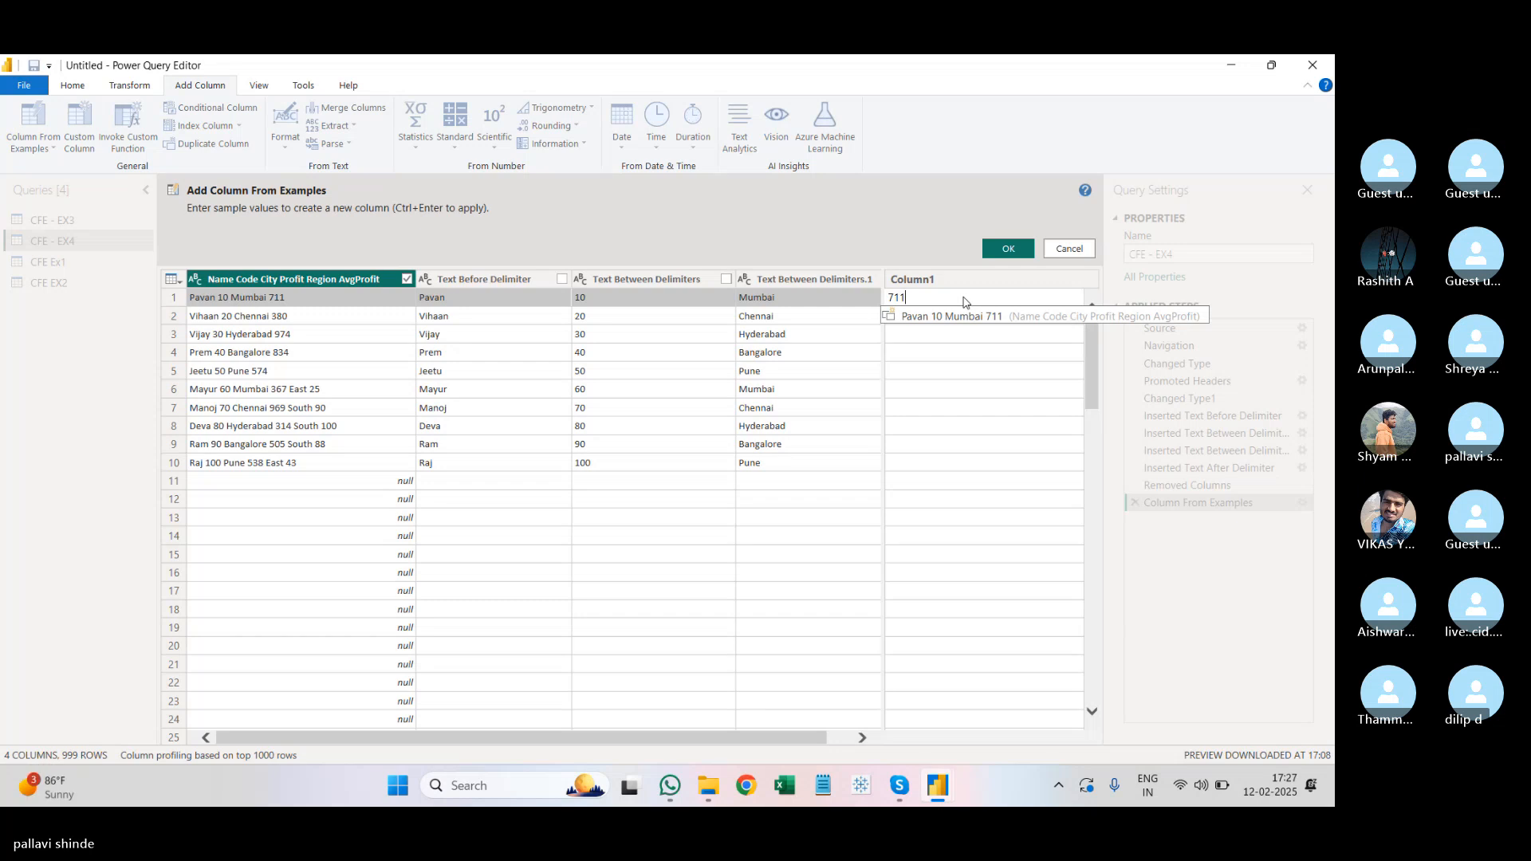
pyautogui.press('Return')
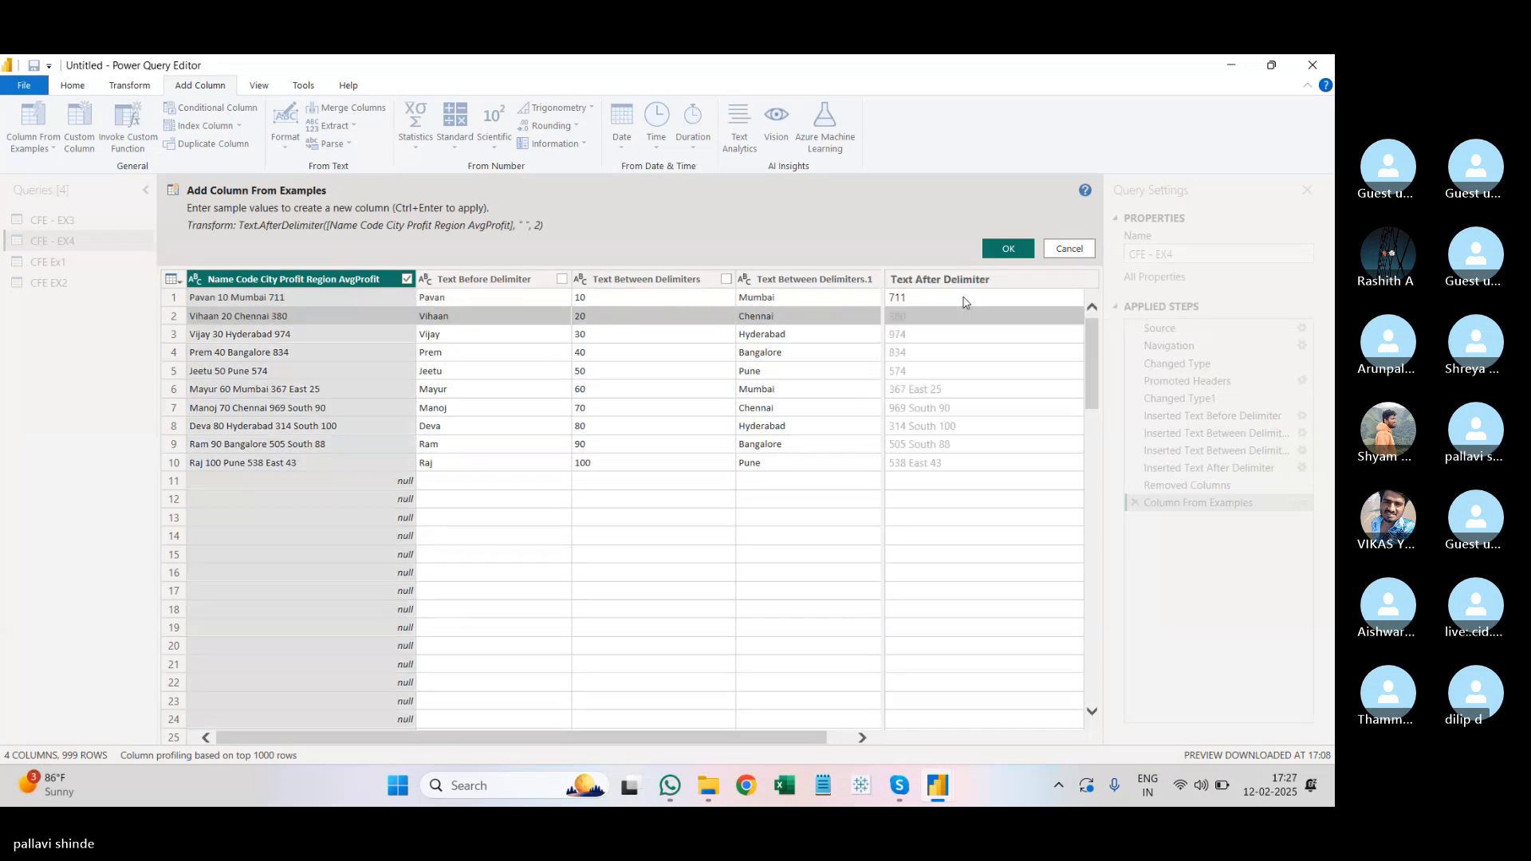
# Step: Cut the region and average profit from the sixth row's suggested value, leaving 367 as its example
pyautogui.click(954, 394)
pyautogui.click(955, 394)
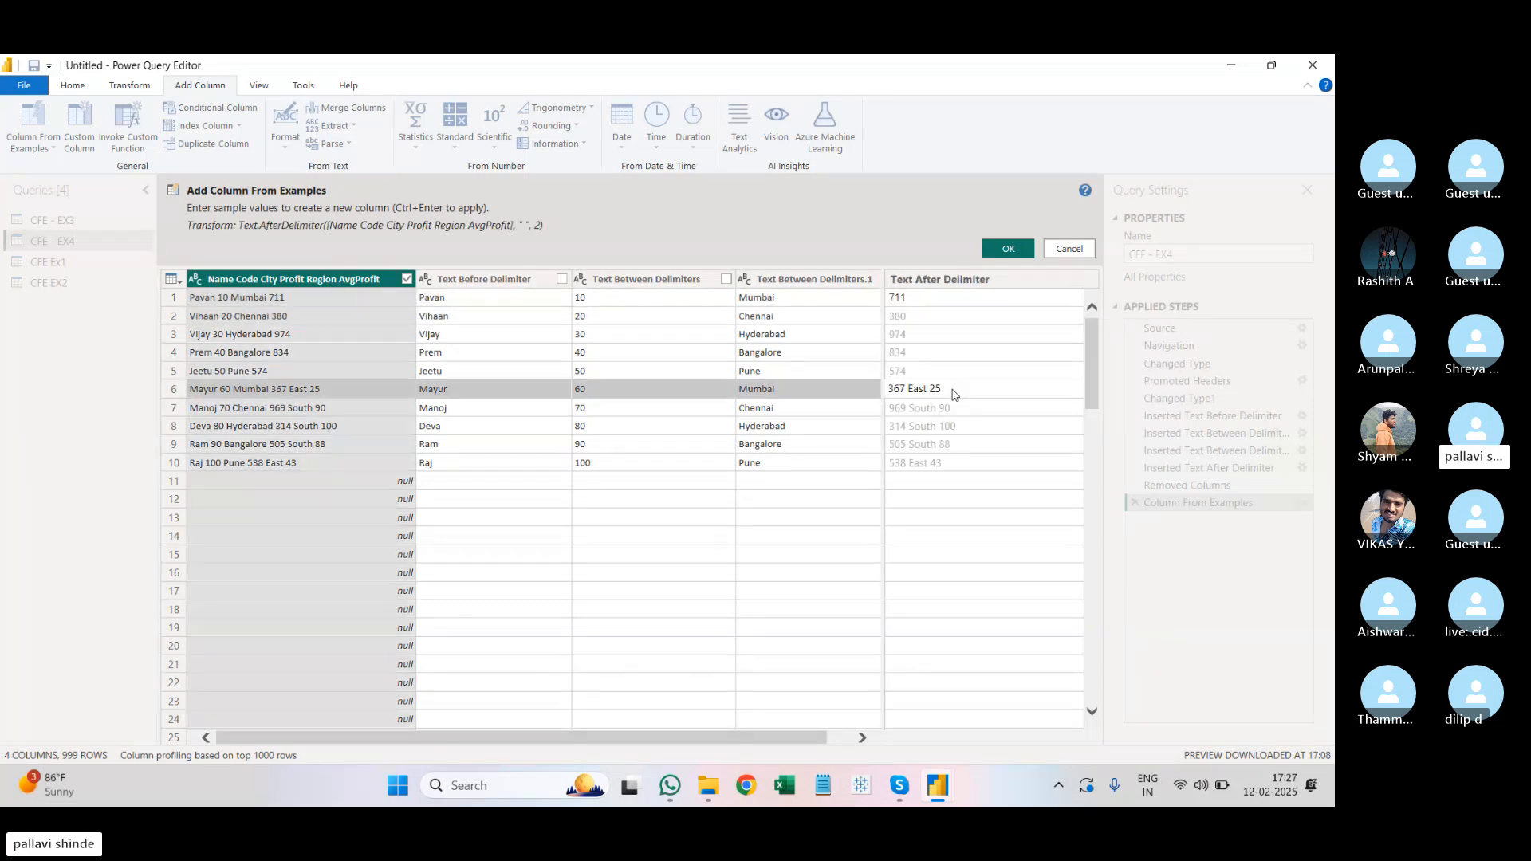
pyautogui.press('BackSpace')
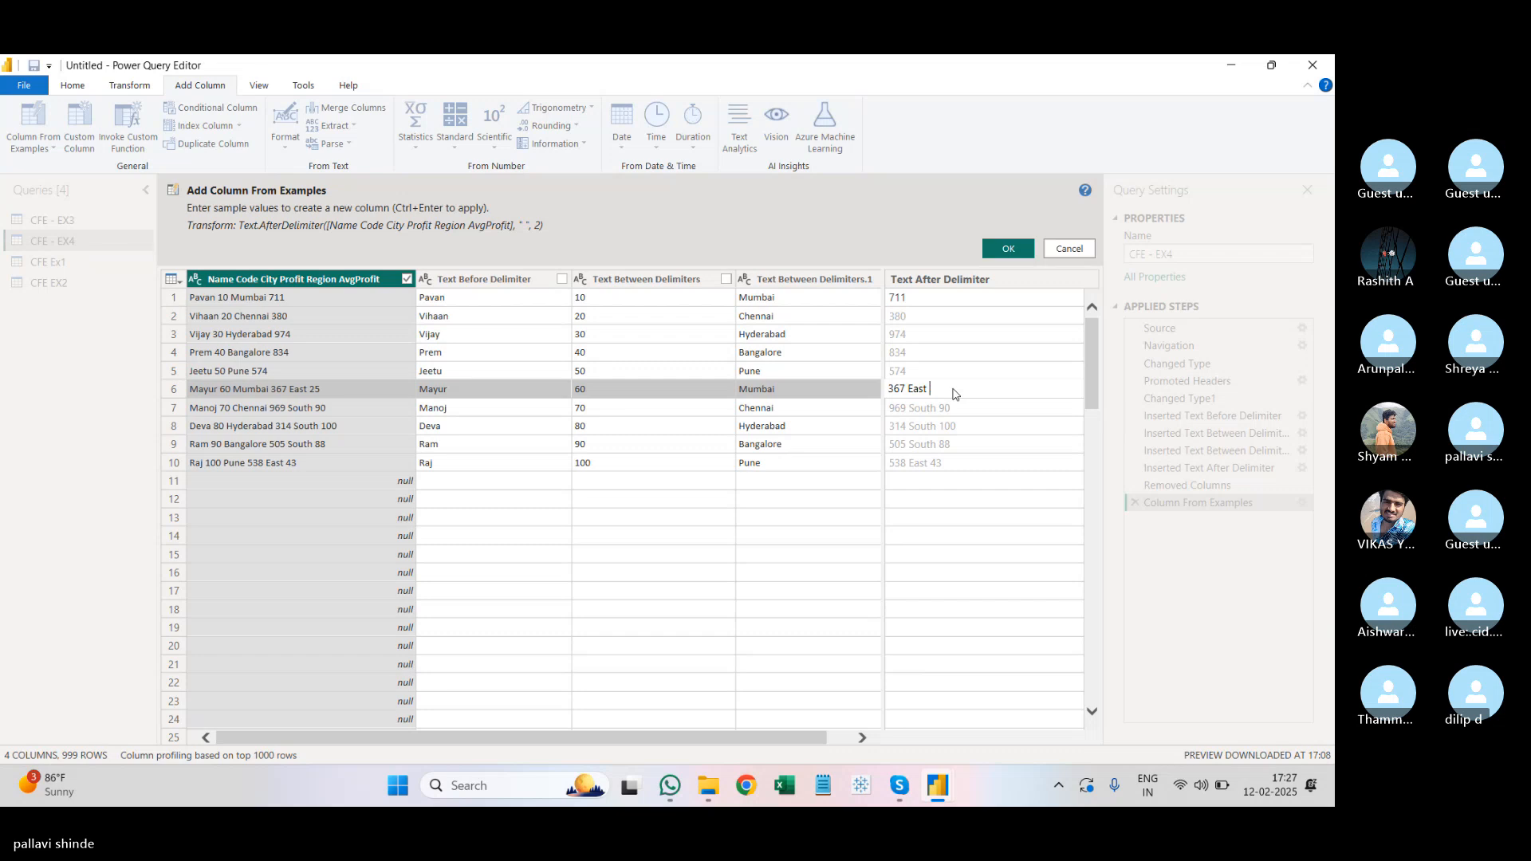
pyautogui.press('BackSpace')
pyautogui.press('BackSpace')
pyautogui.press('BackSpace')
pyautogui.press('Return')
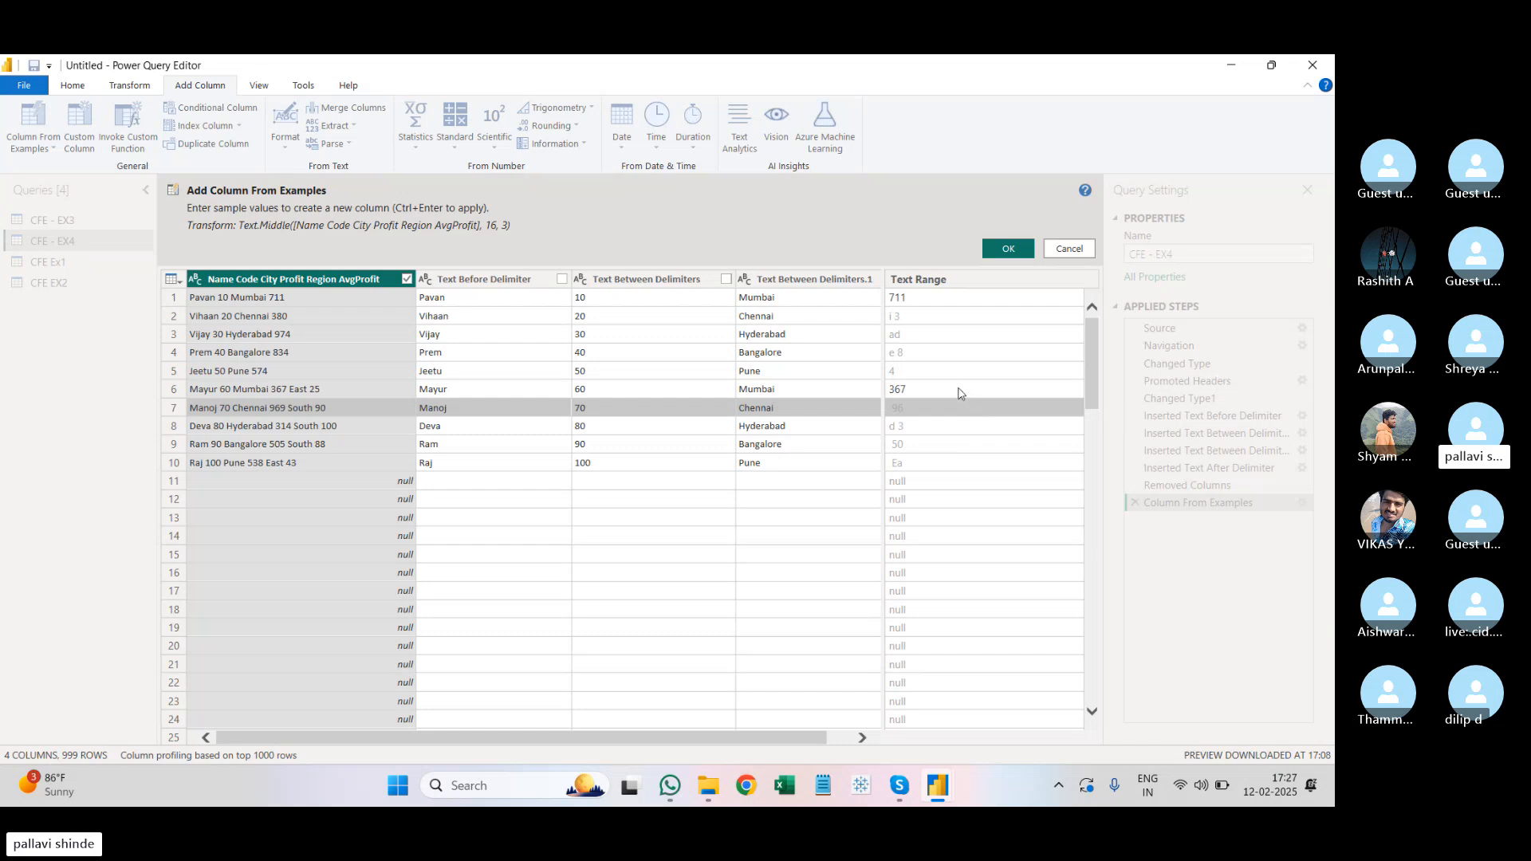
# Step: Add a trailing space after 367 in the sixth row's example
pyautogui.click(956, 389)
pyautogui.click(956, 388)
pyautogui.click(956, 388)
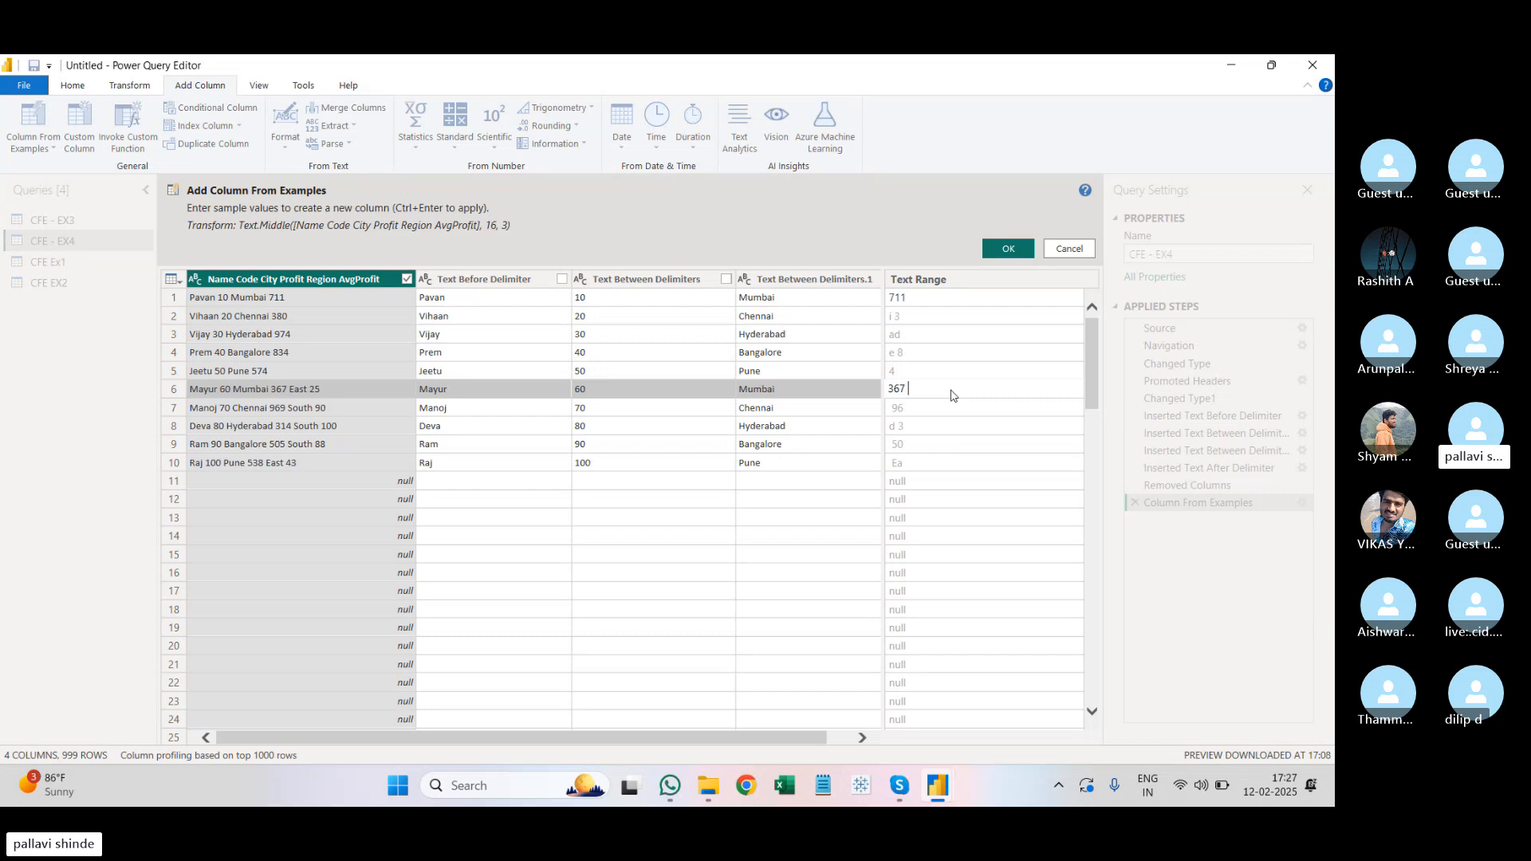
pyautogui.press('Return')
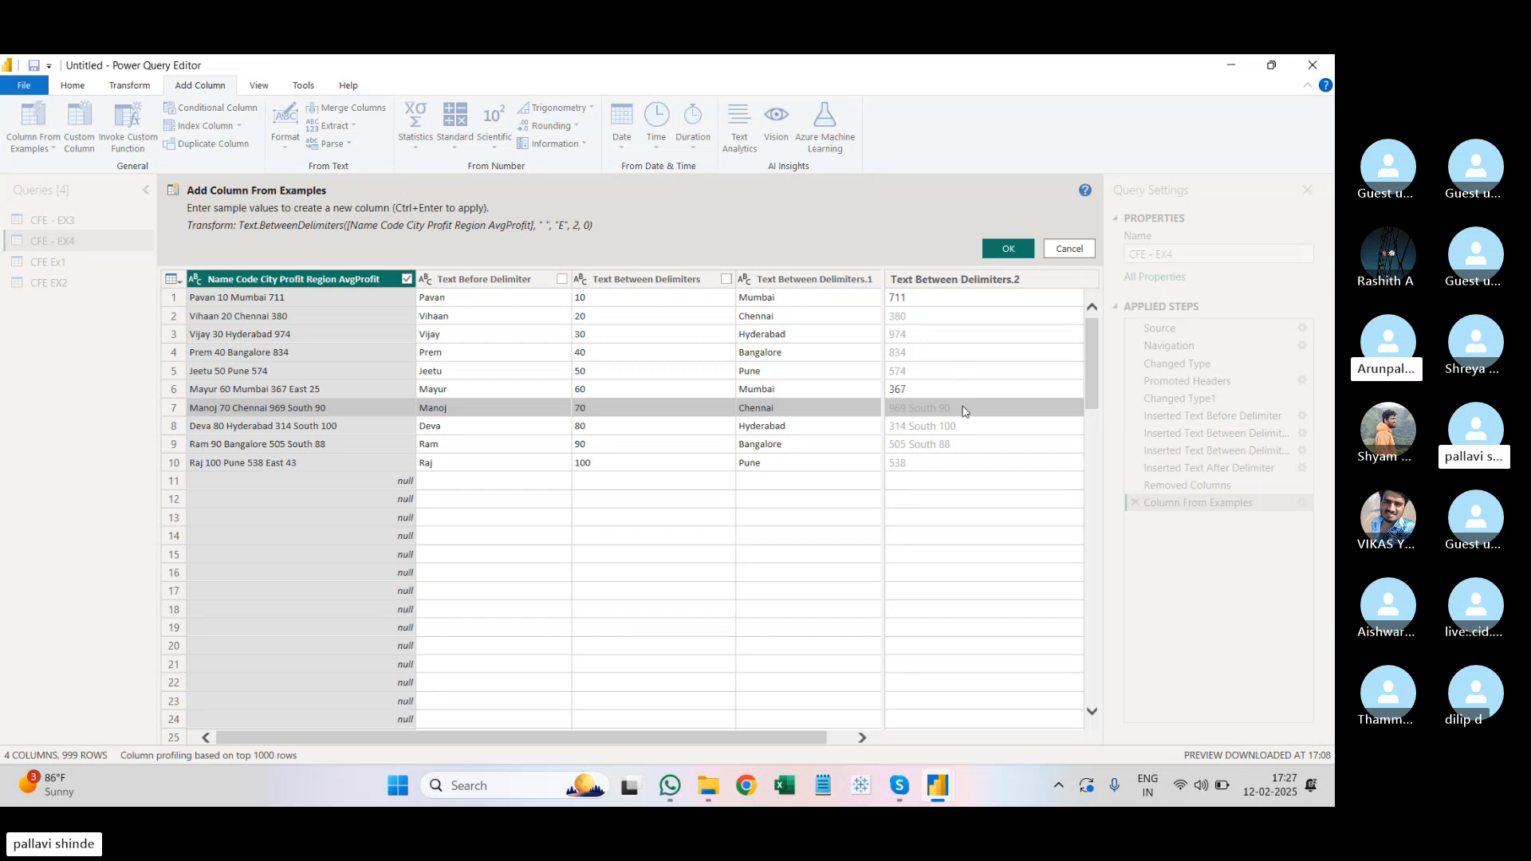
# Step: Shorten the seventh row's suggested value to 969 as a third profit example
pyautogui.click(964, 408)
pyautogui.press('Return')
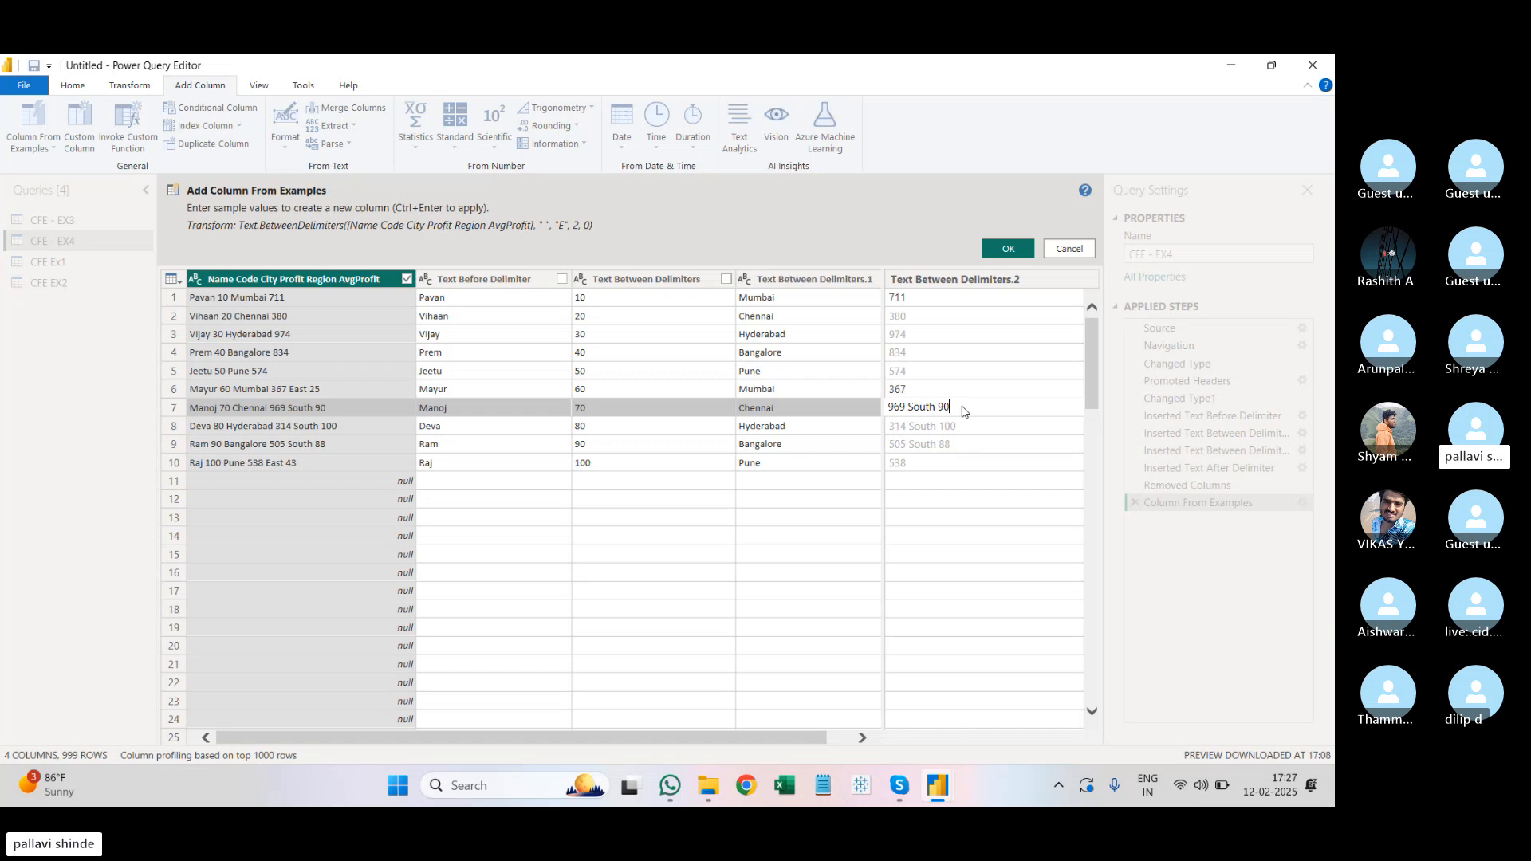
pyautogui.press('BackSpace')
pyautogui.press('BackSpace')
pyautogui.press('BackSpace')
pyautogui.press('BackSpace')
pyautogui.press('BackSpace')
pyautogui.press('BackSpace')
pyautogui.press('Return')
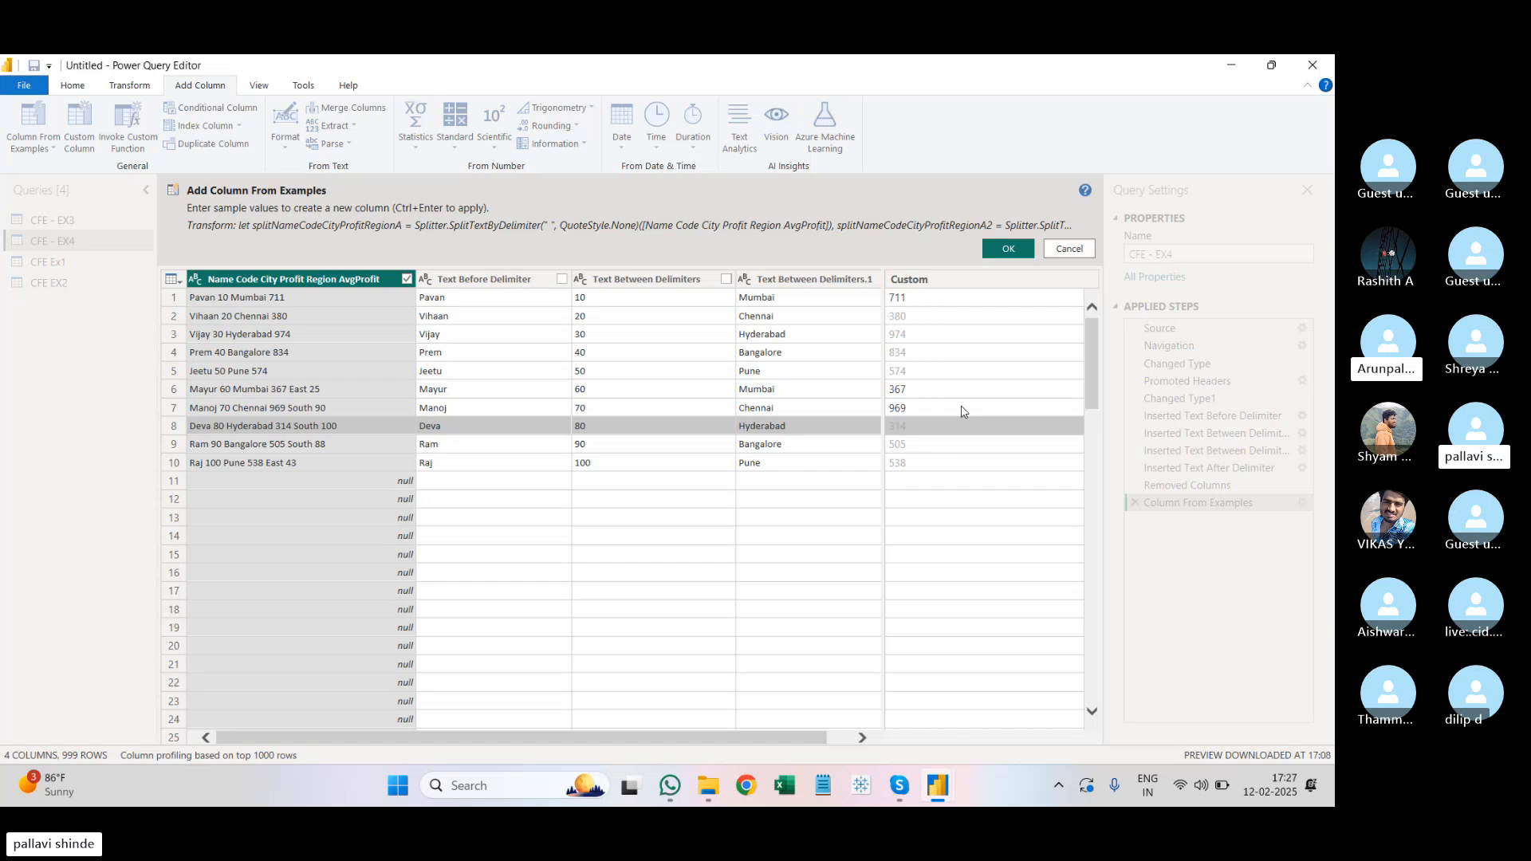
# Step: Accept the suggested profit values and add the new column to the CFE - EX4 query
pyautogui.click(945, 462)
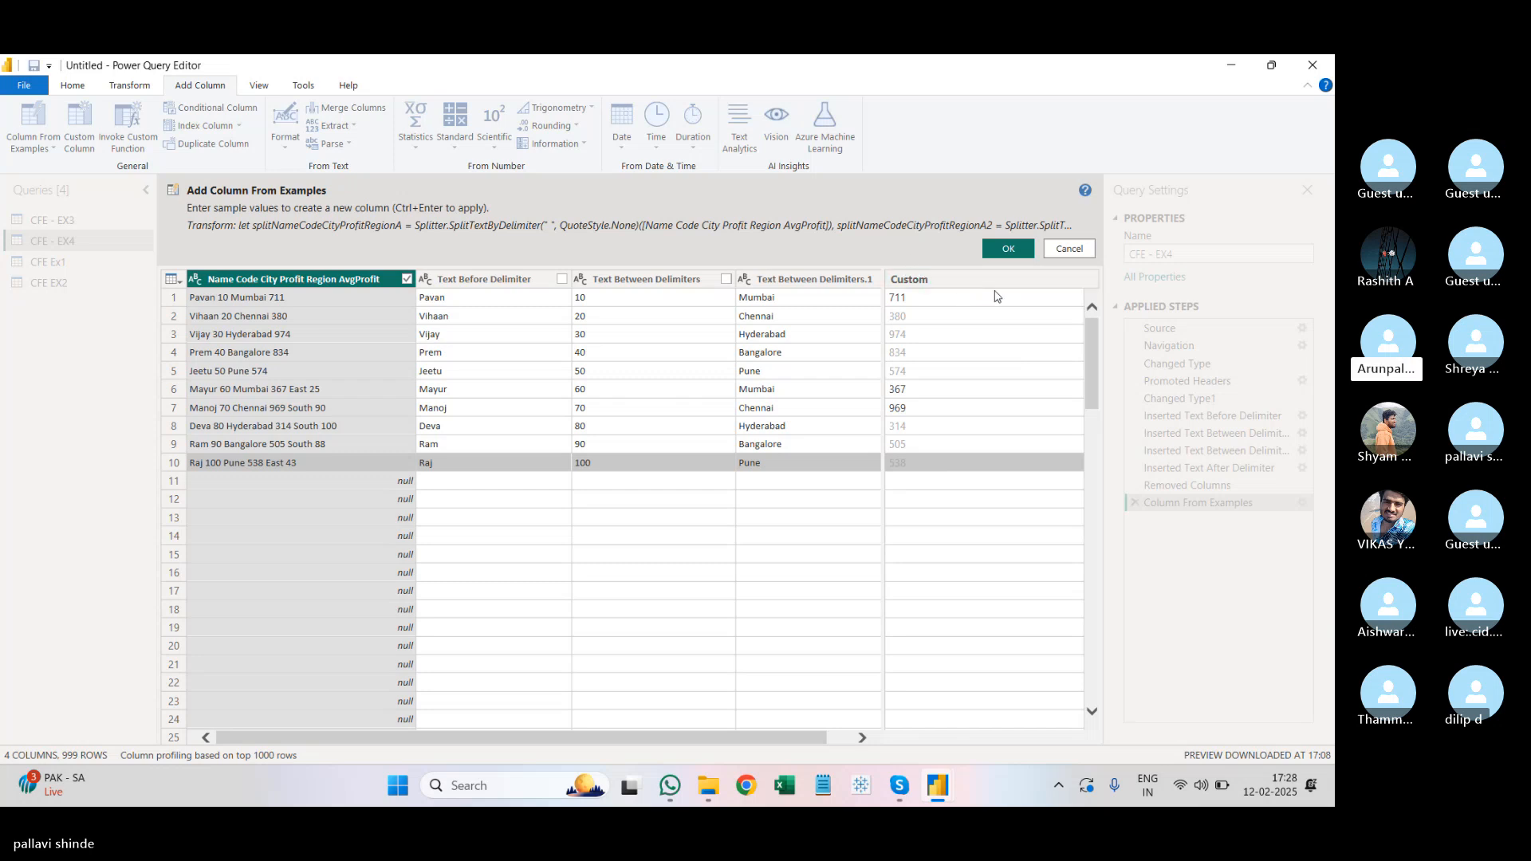
pyautogui.click(1009, 248)
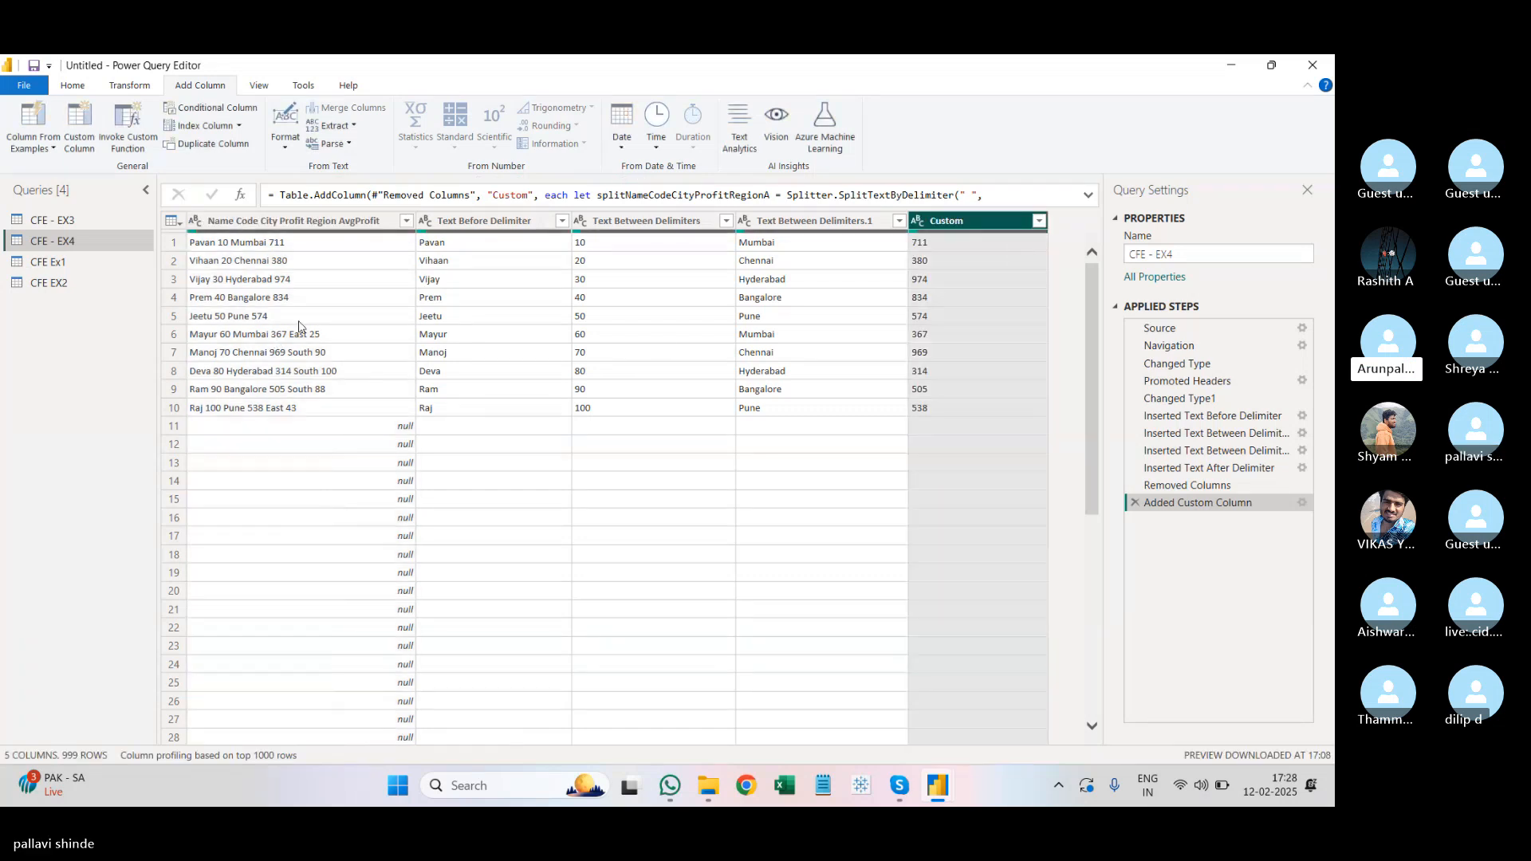
pyautogui.click(287, 227)
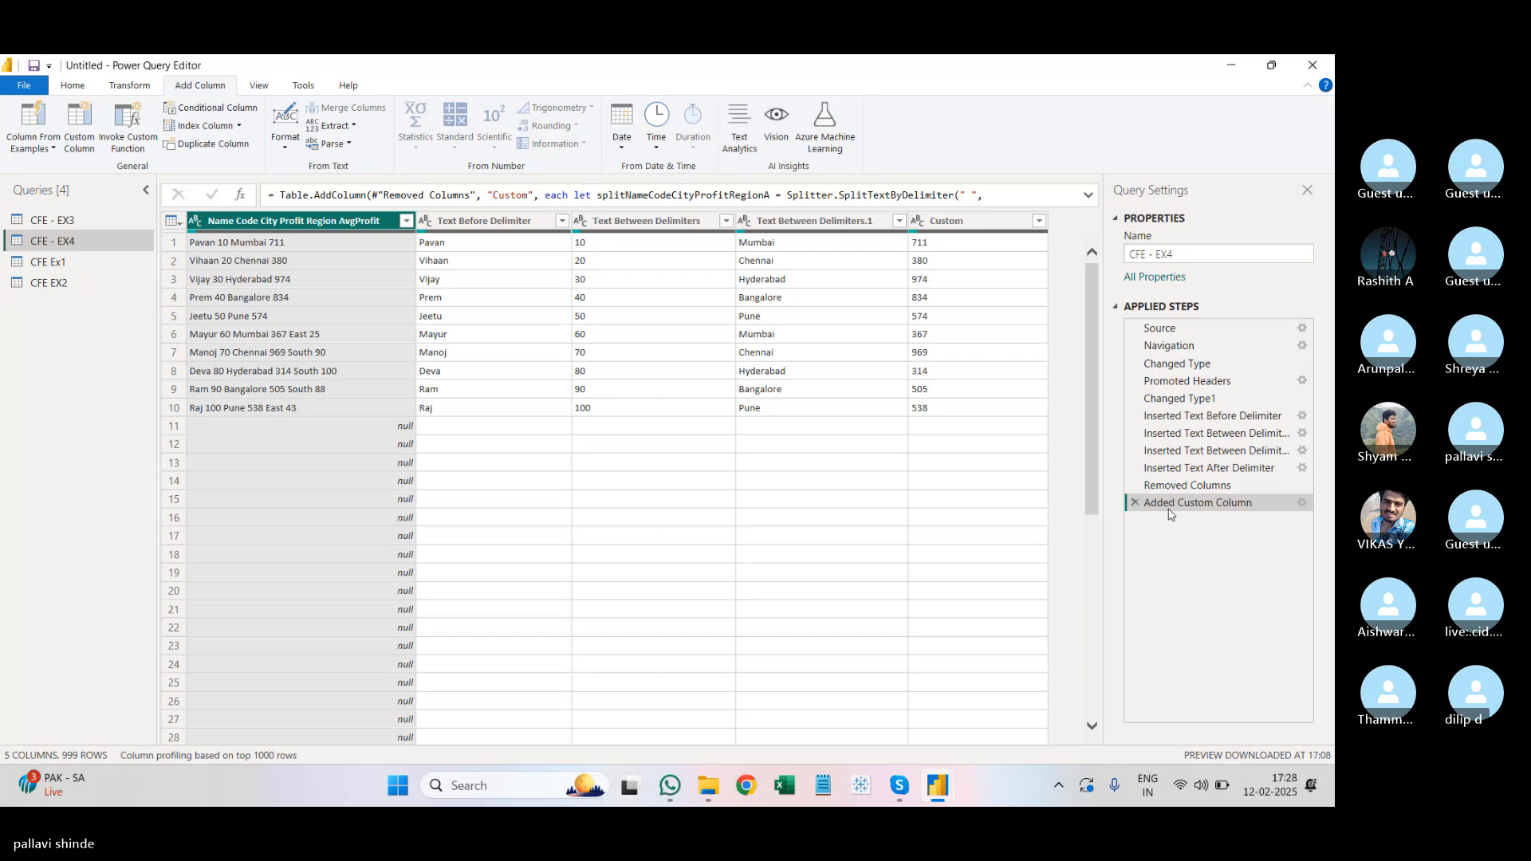
pyautogui.click(866, 571)
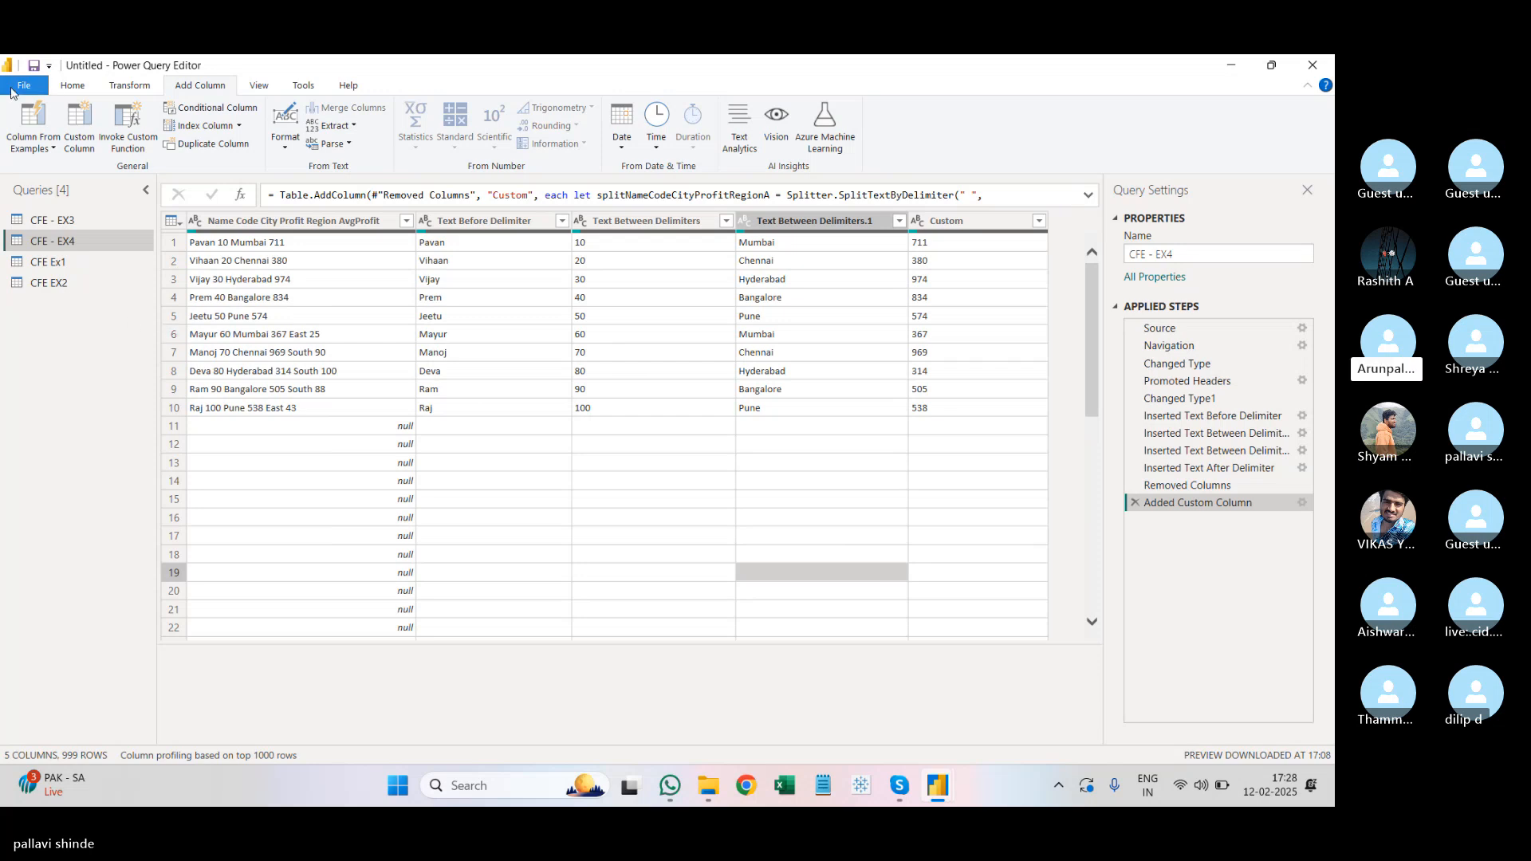
# Step: Close the query editor and apply the pending query changes to load the CFE tables into the model
pyautogui.click(73, 85)
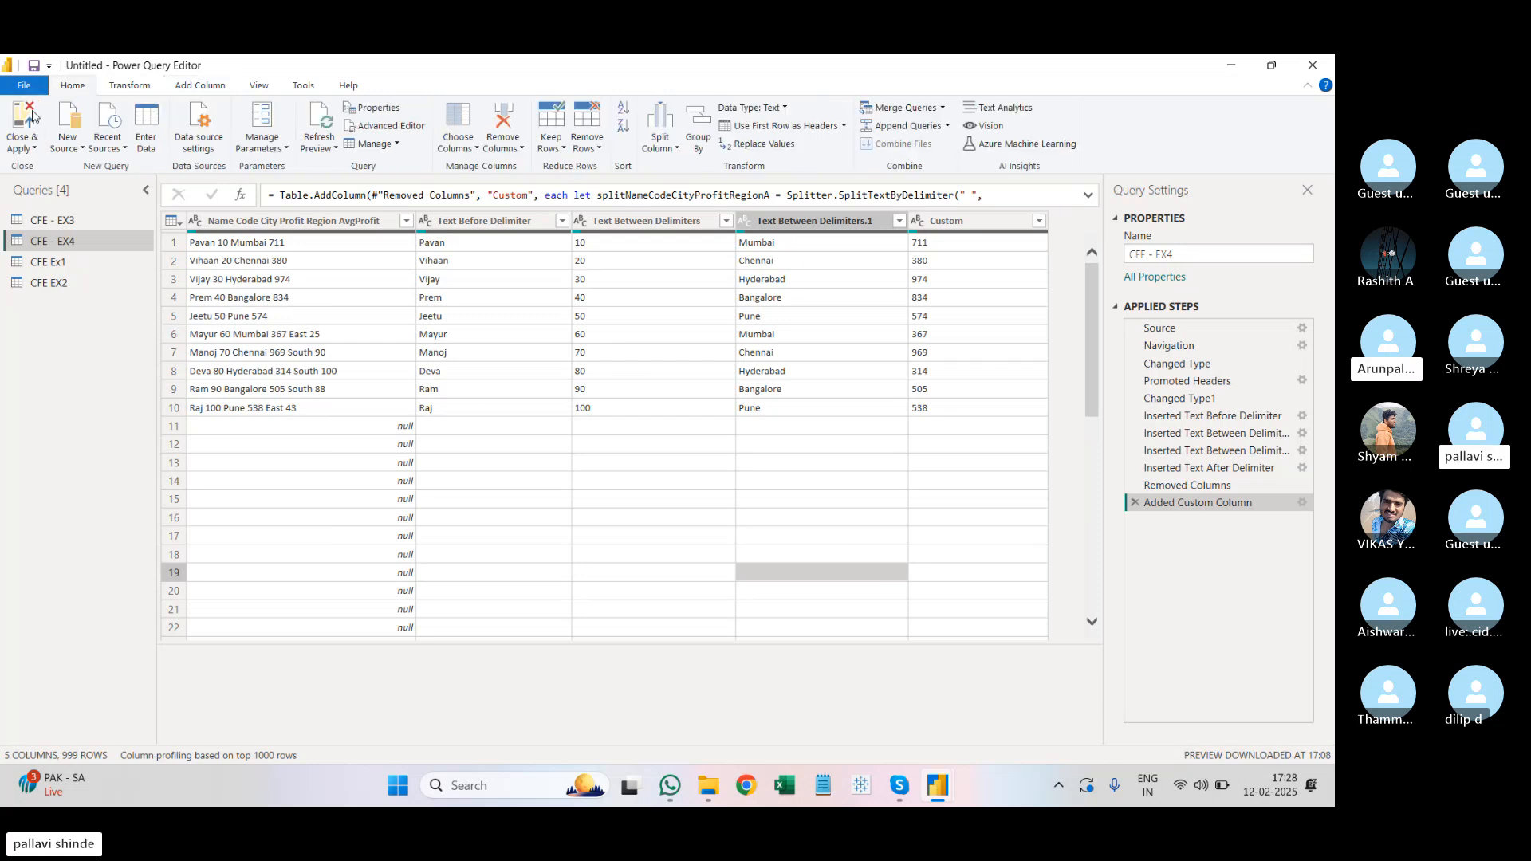
pyautogui.click(22, 145)
pyautogui.click(44, 203)
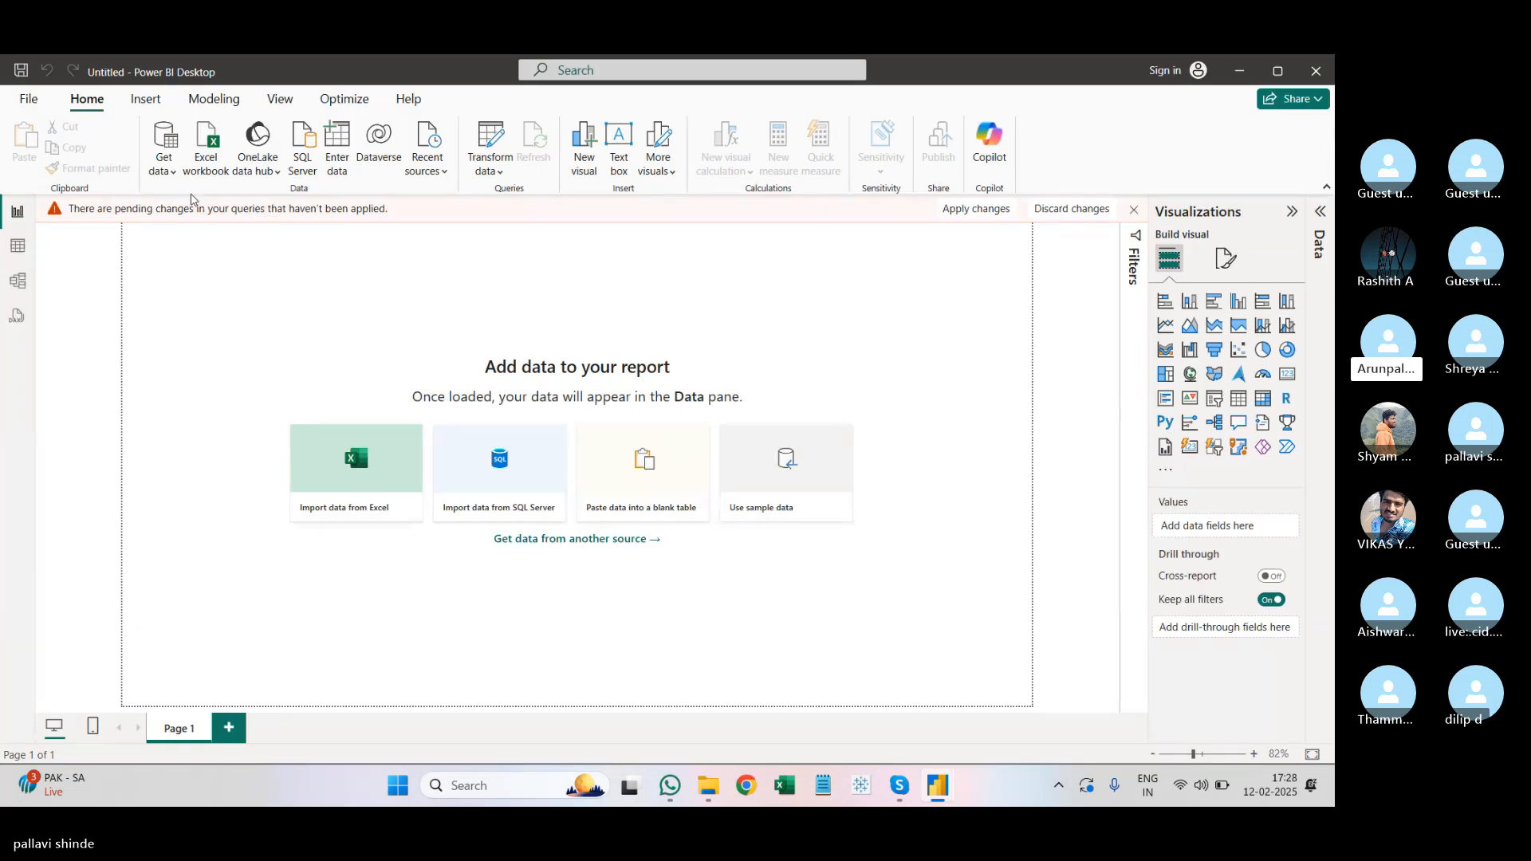
pyautogui.click(976, 208)
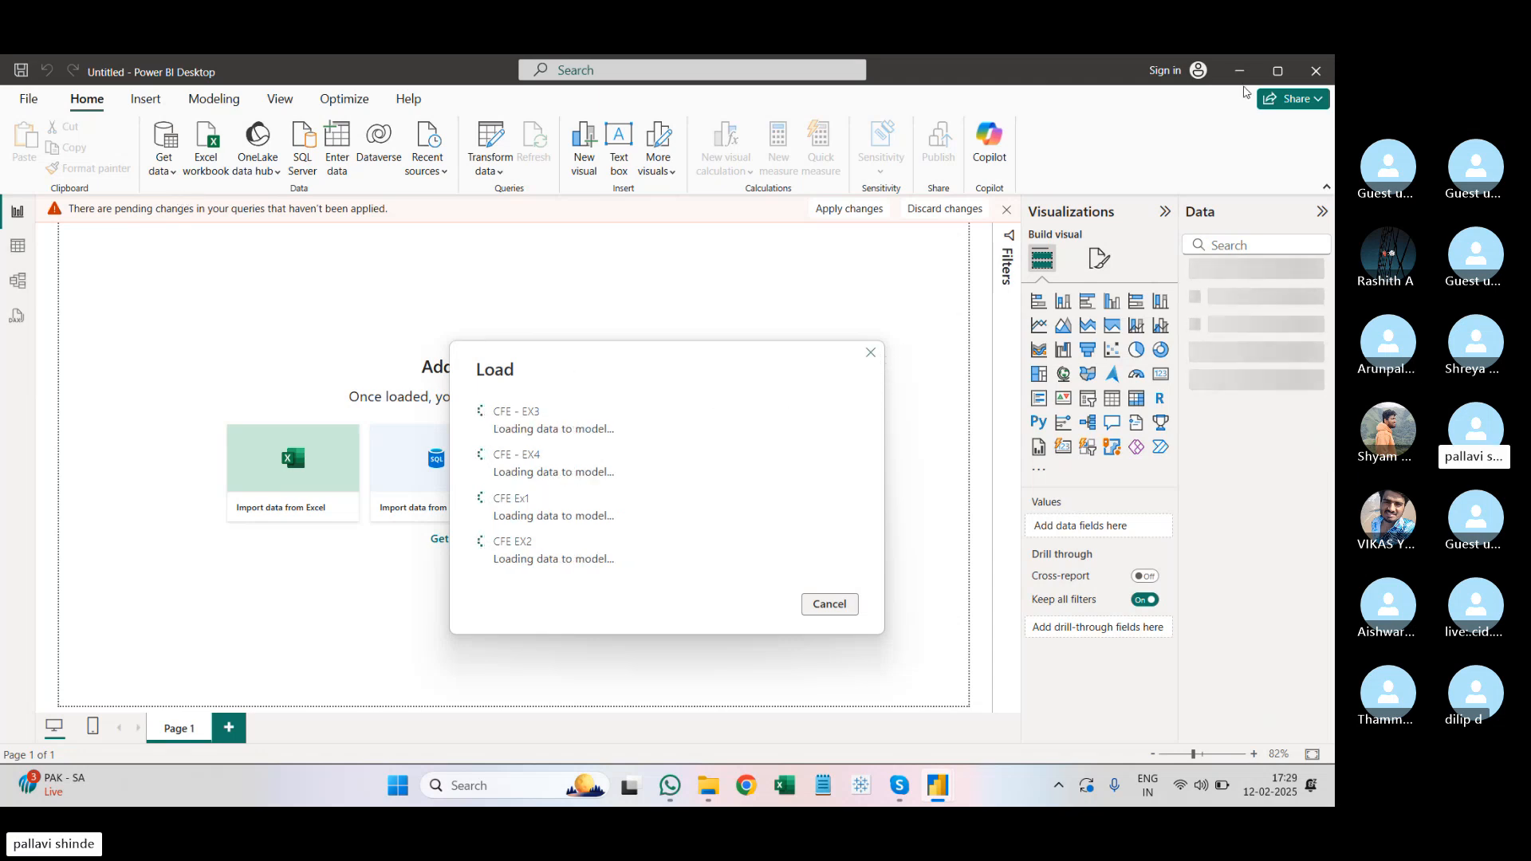
# Step: Launch another instance of Power BI Desktop
pyautogui.click(481, 788)
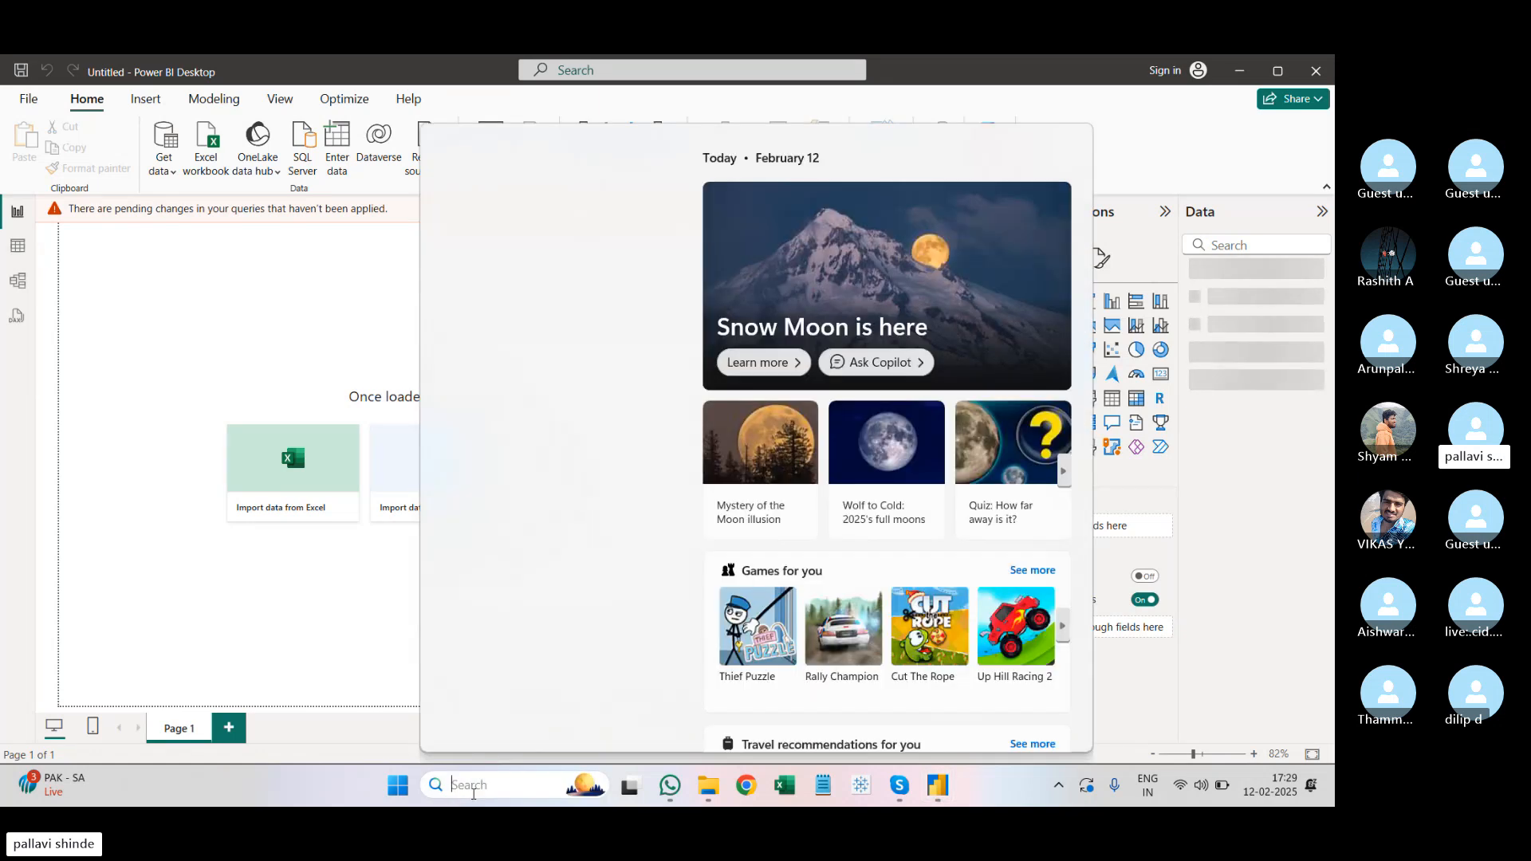
pyautogui.write('po')
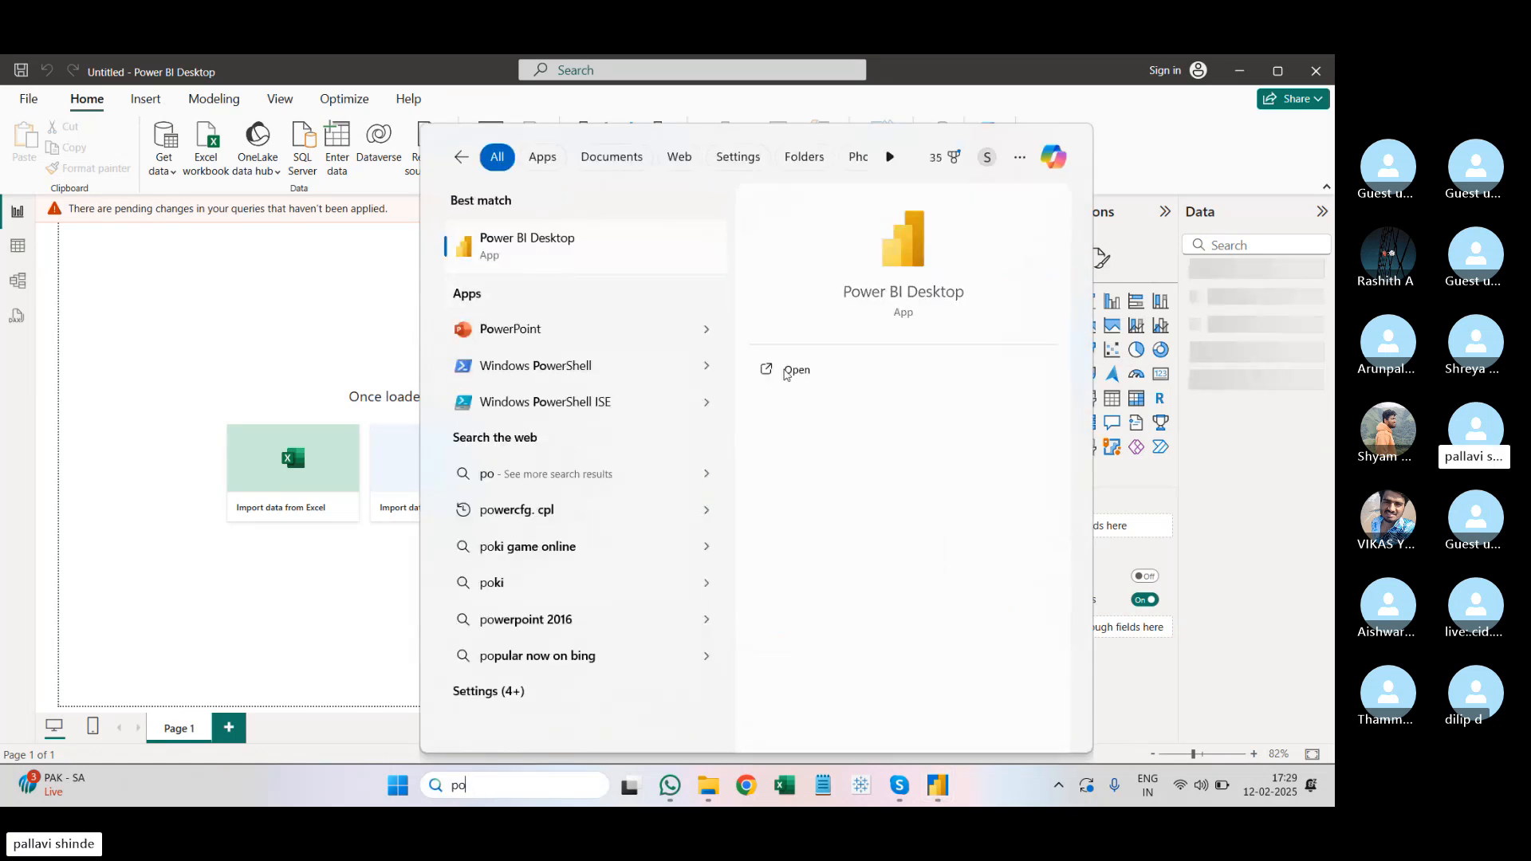
pyautogui.click(789, 370)
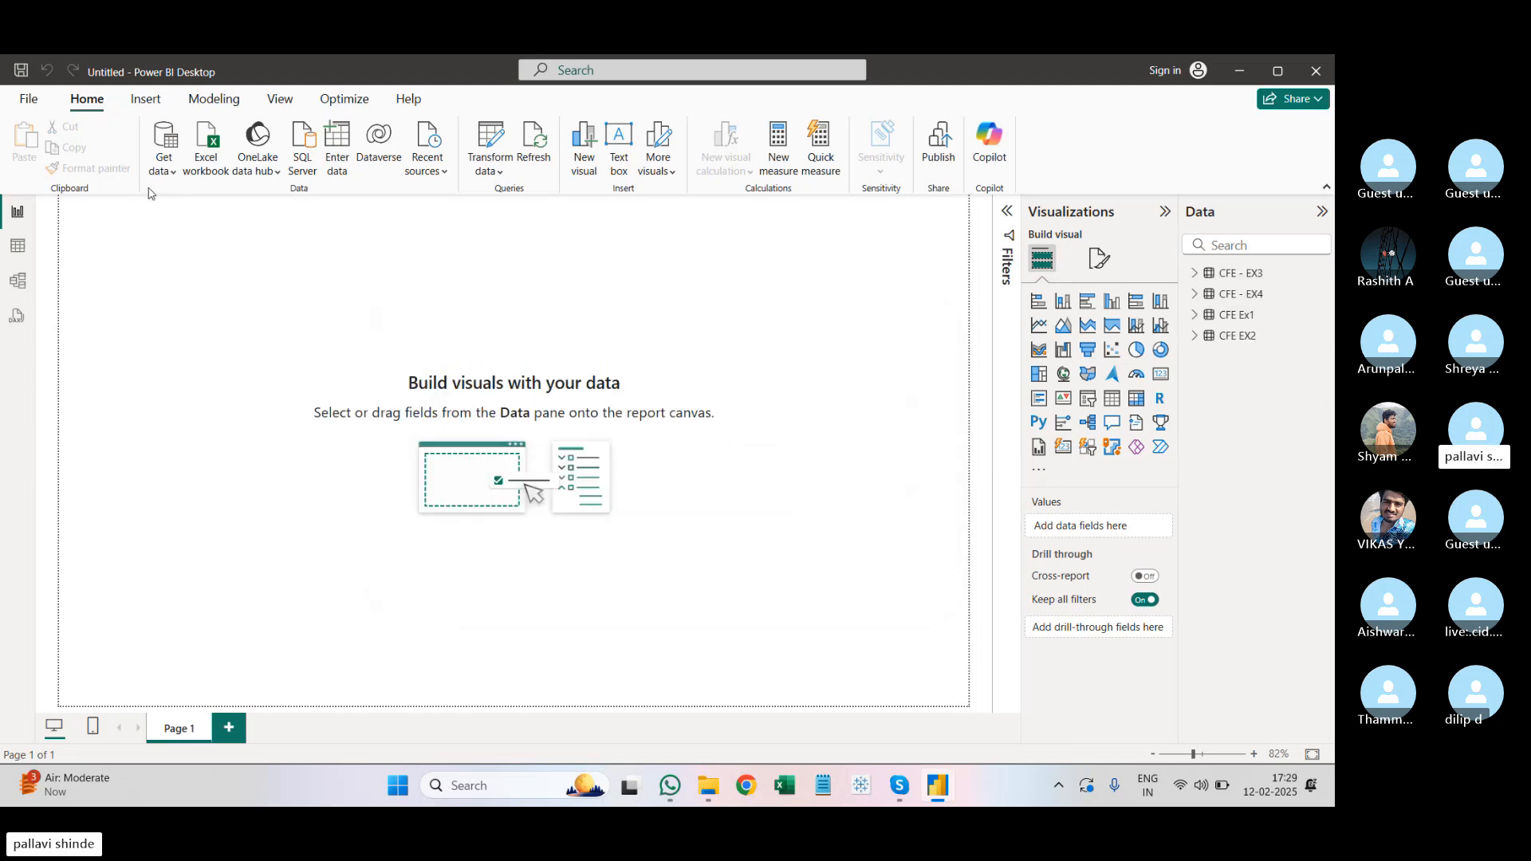
# Step: Connect to the Excel workbook "Conditional Column in Power BI" in the powerbi folder as a data source
pyautogui.click(171, 169)
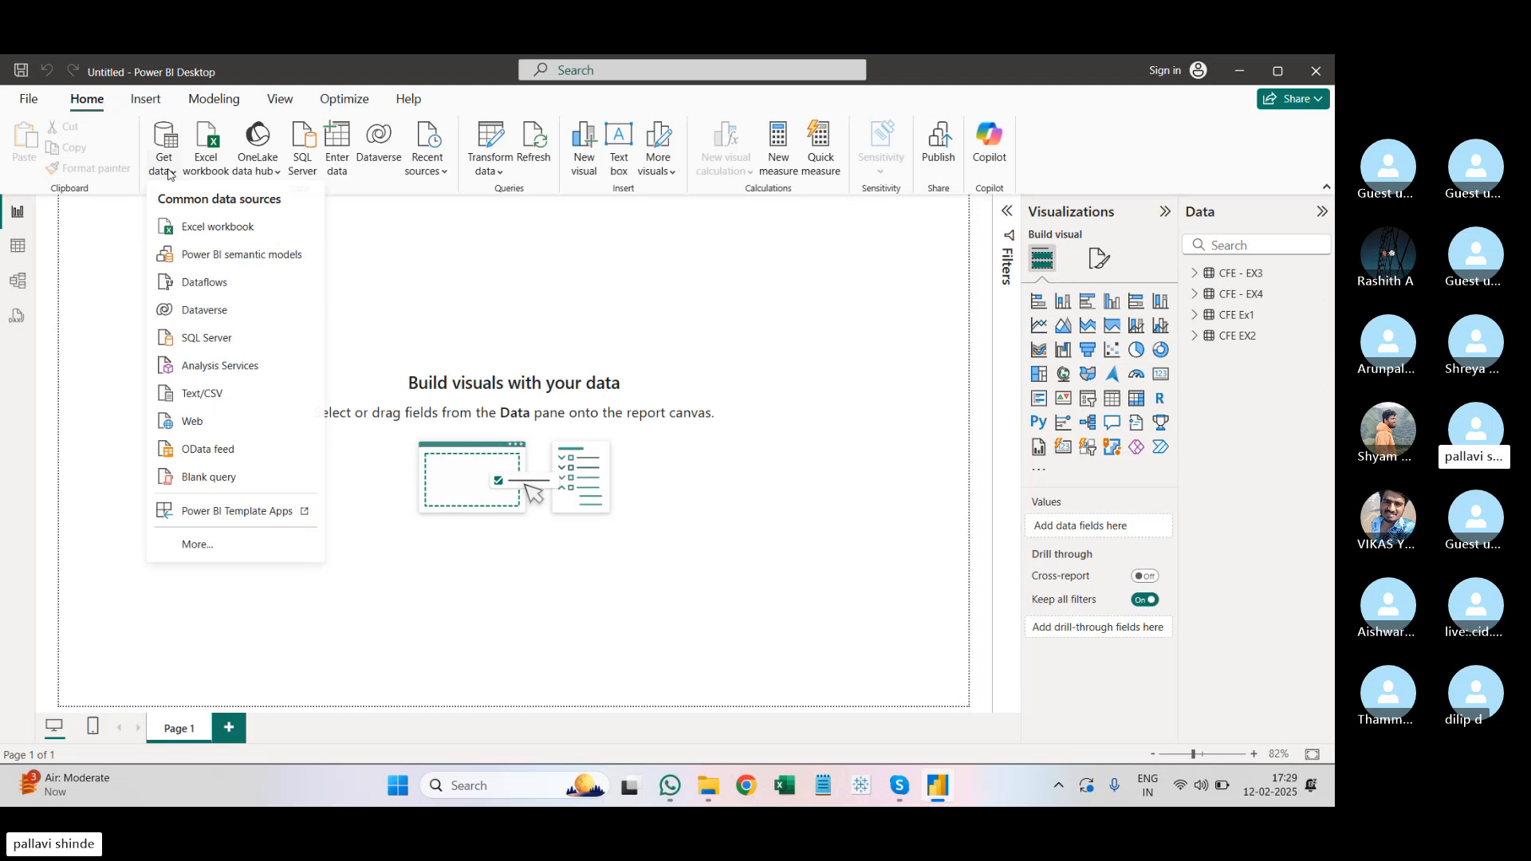
pyautogui.click(222, 238)
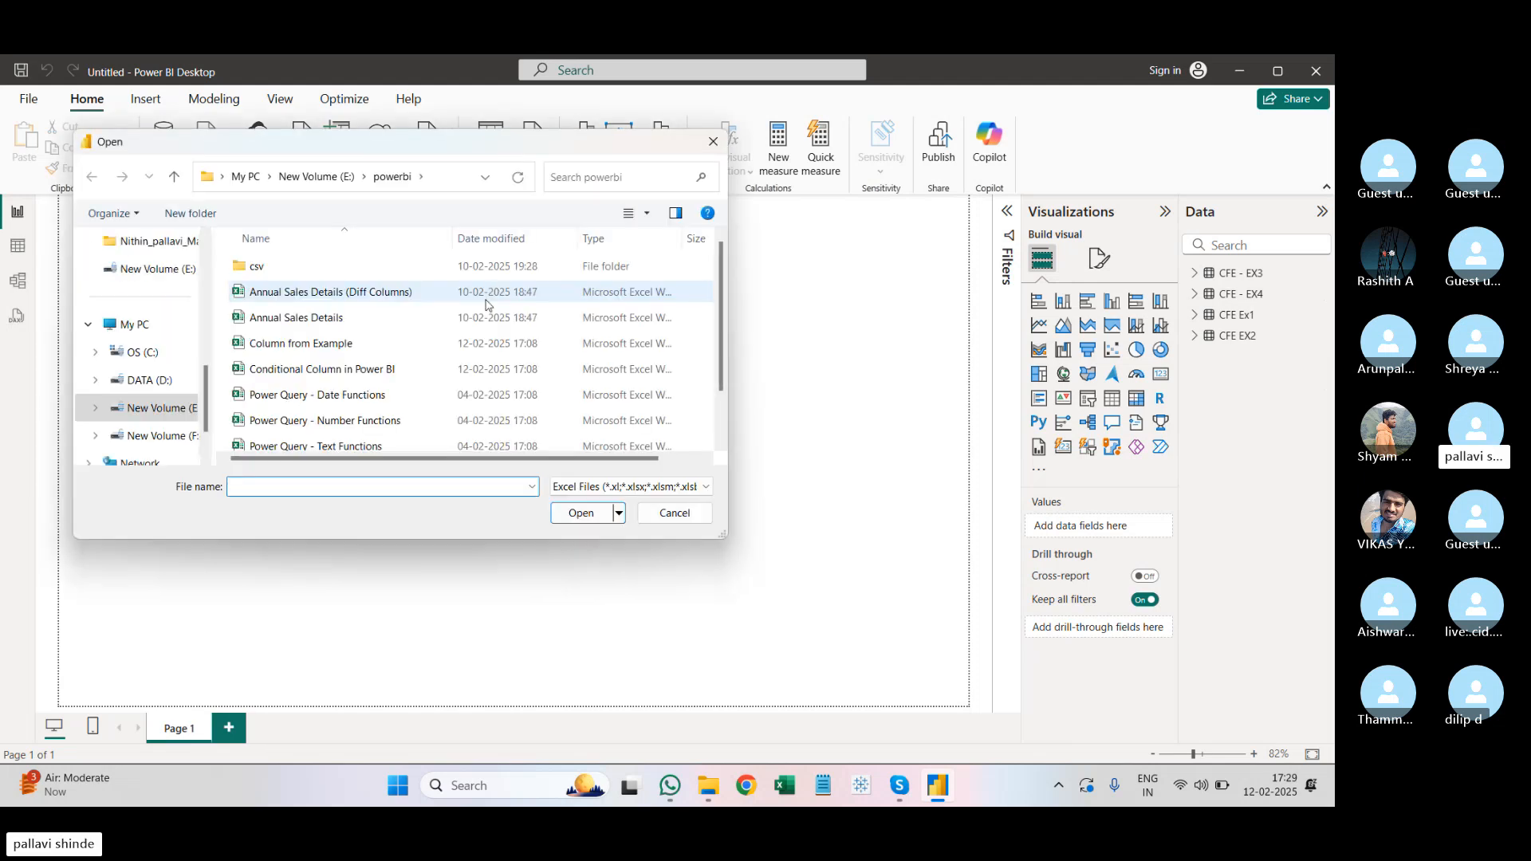
pyautogui.scroll(-1, 428, 379)
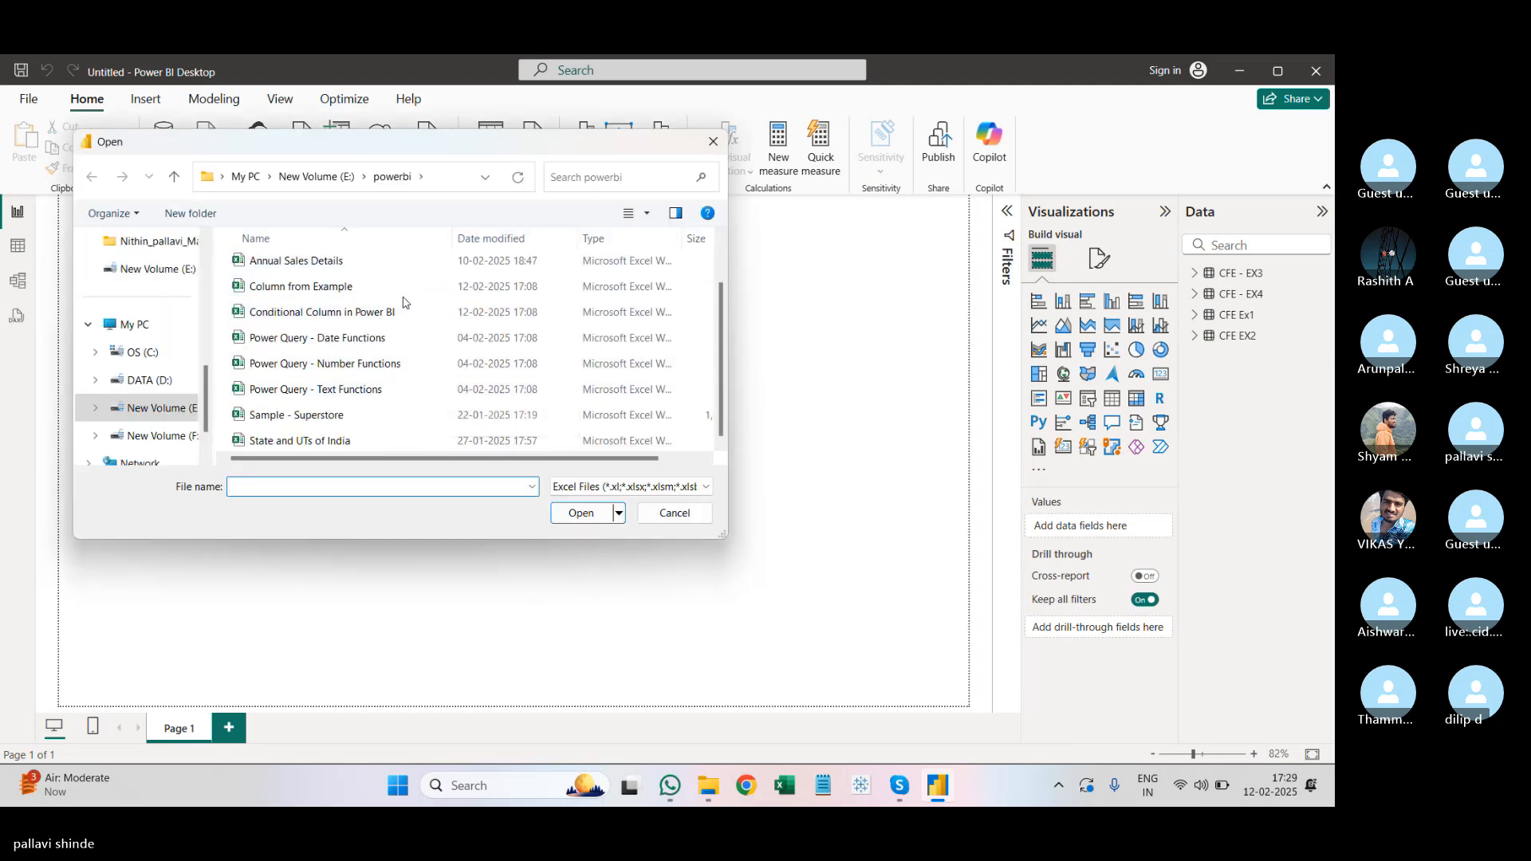
pyautogui.click(345, 313)
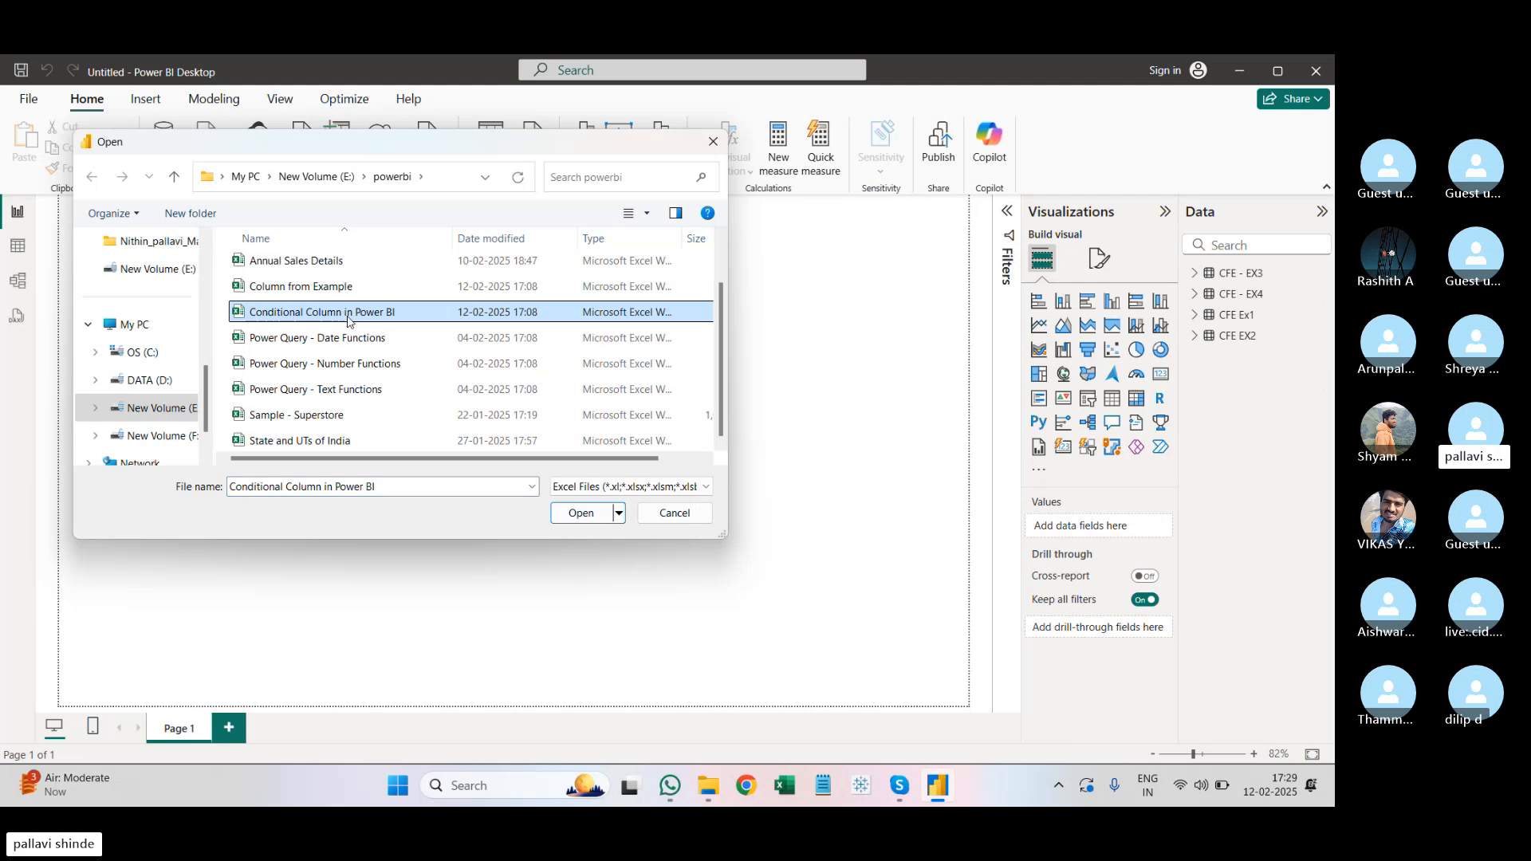
pyautogui.click(581, 513)
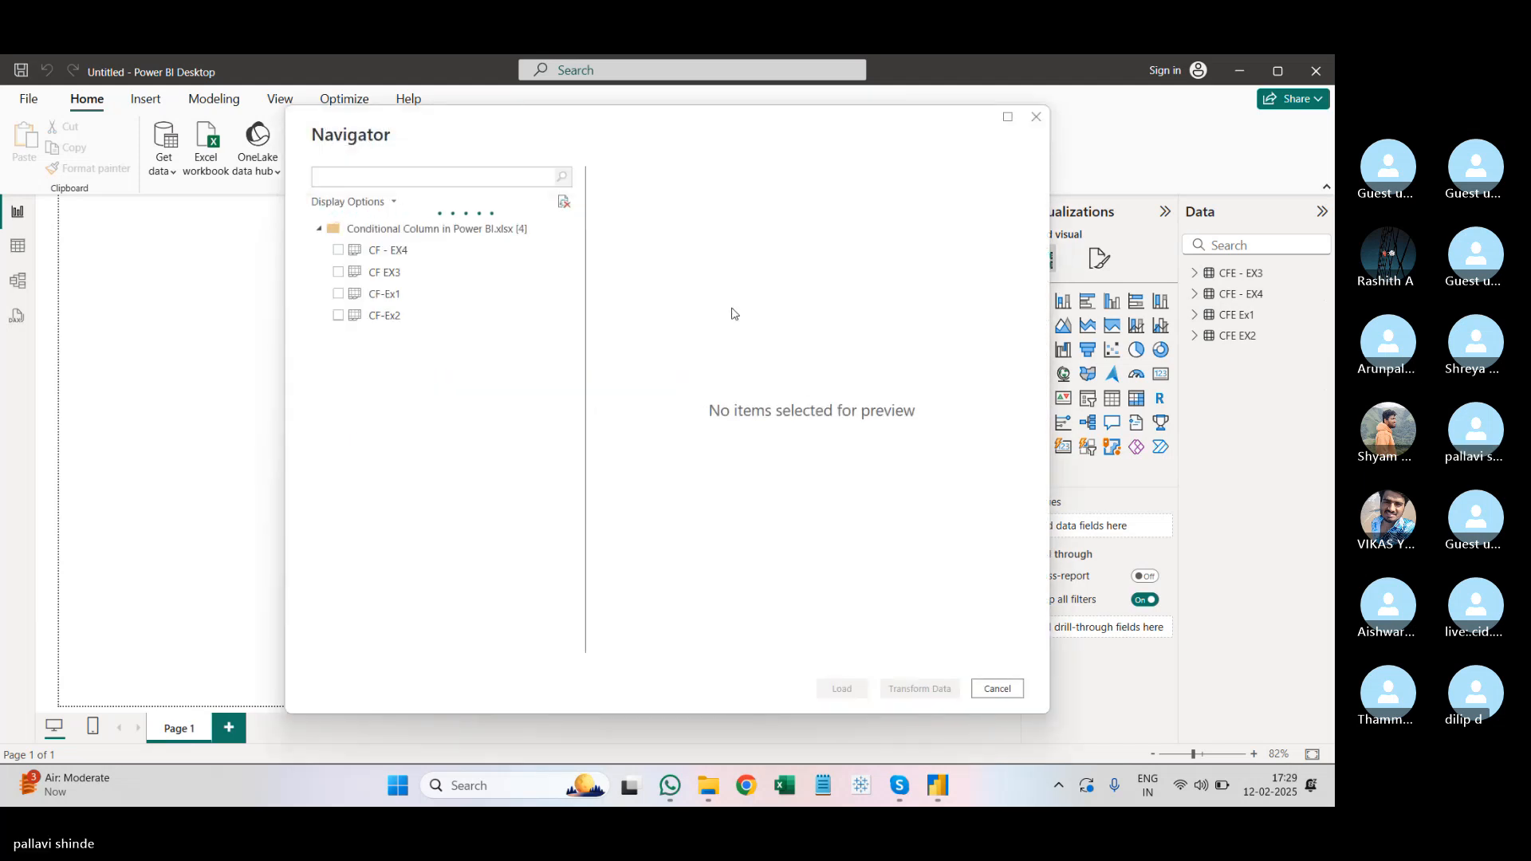
# Step: Select the sheets CF - EX4, CF EX3, CF-Ex1 and CF-Ex2 and bring them into the query editor for transformation
pyautogui.click(337, 251)
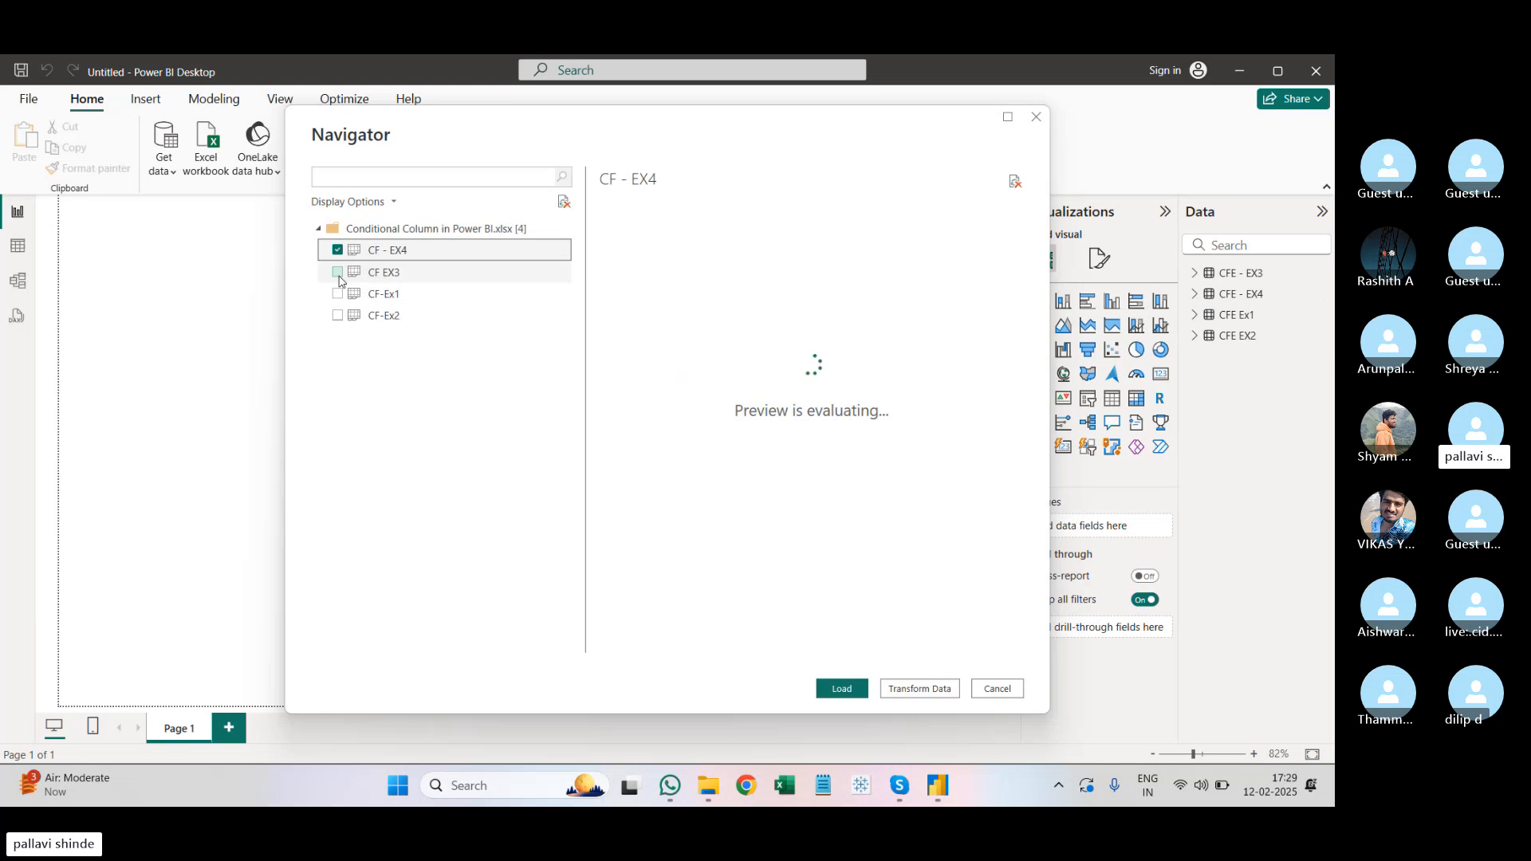
pyautogui.click(337, 272)
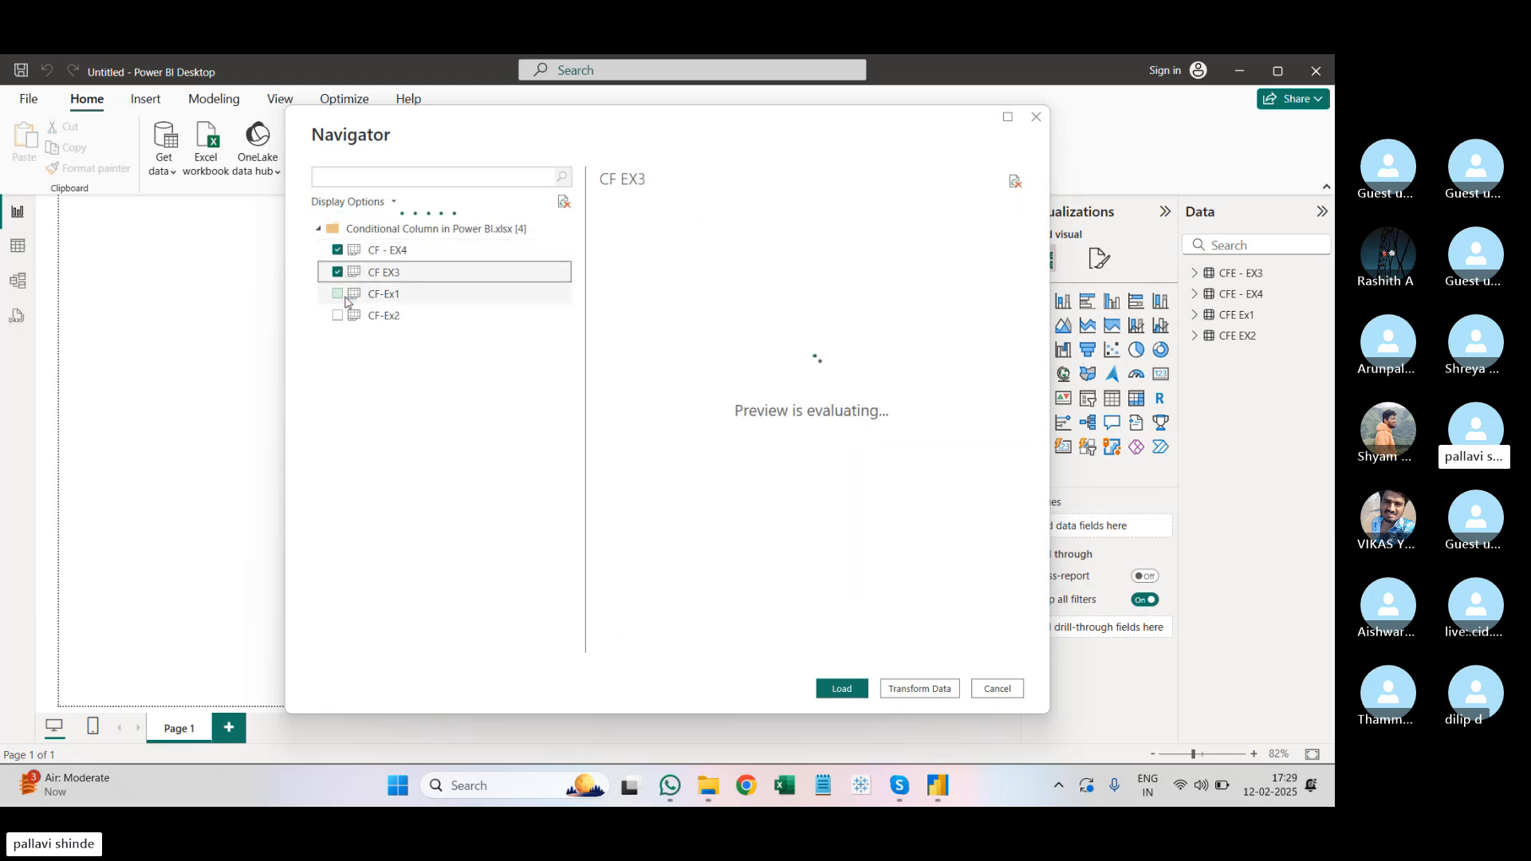
pyautogui.click(337, 294)
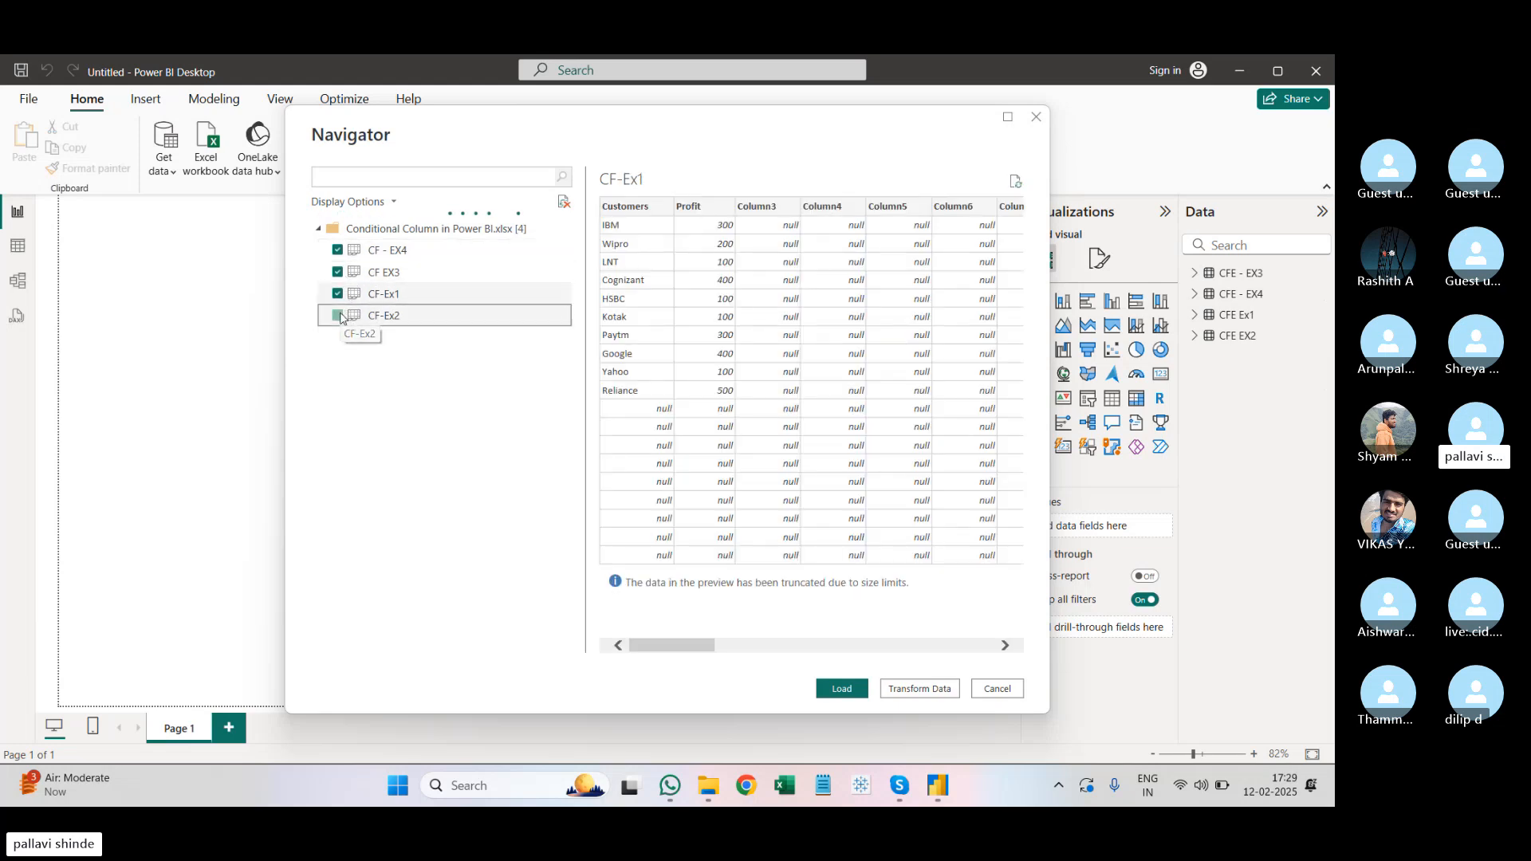
pyautogui.click(341, 315)
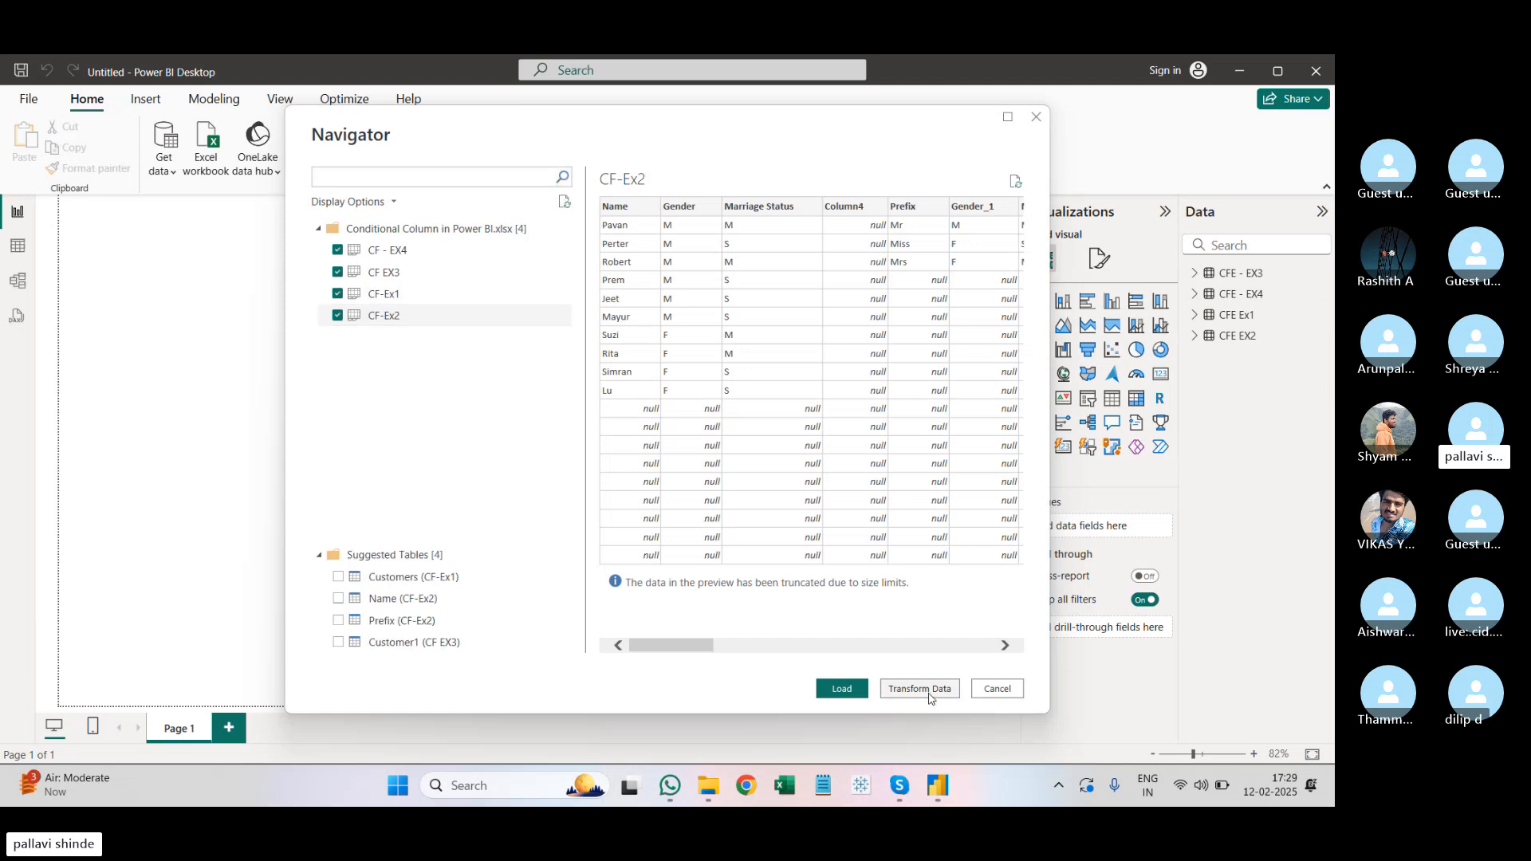
pyautogui.click(929, 691)
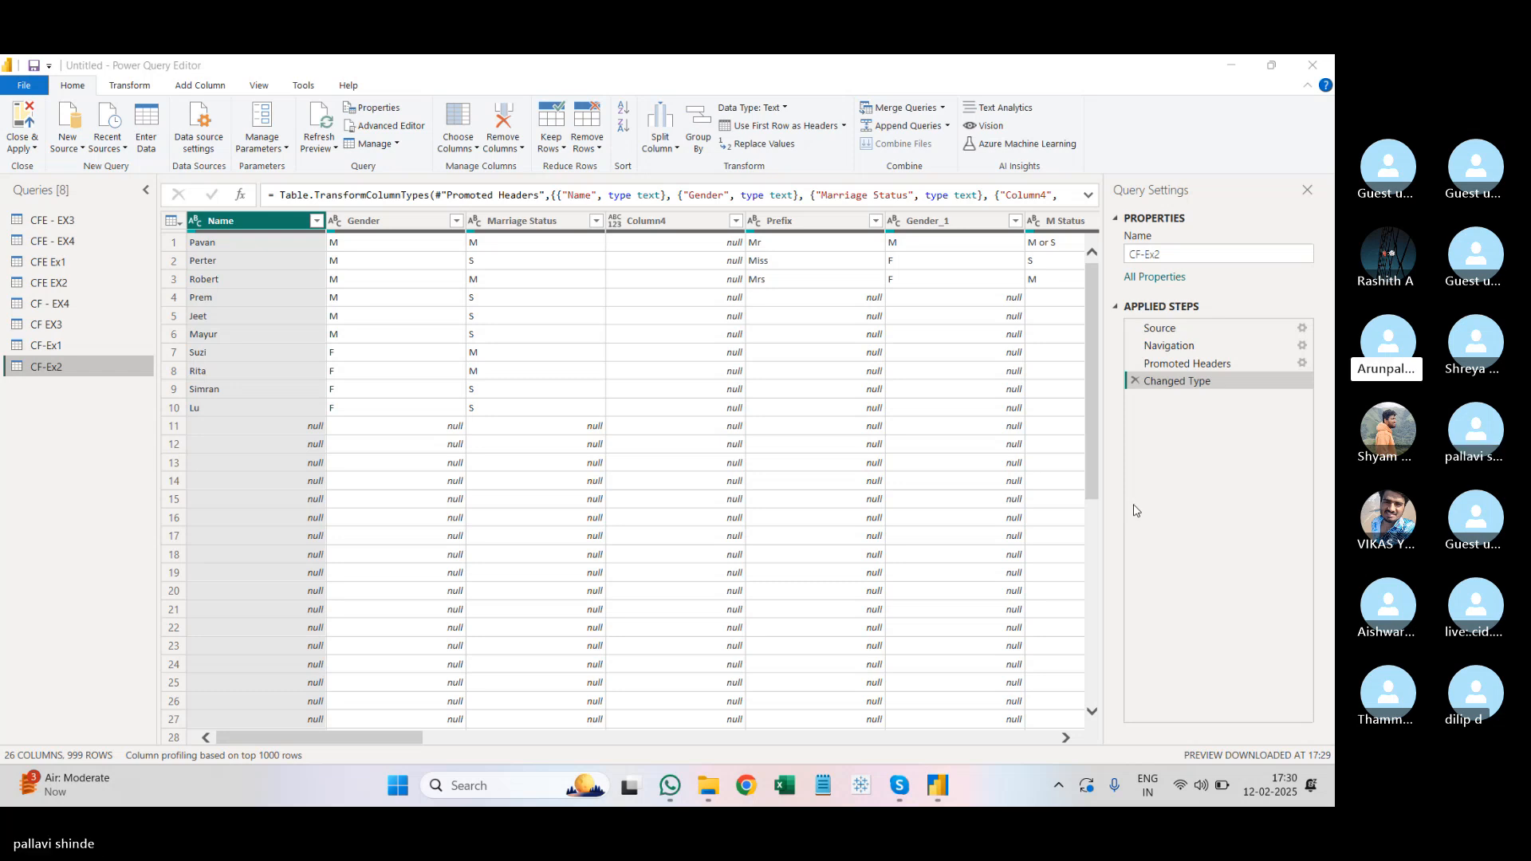
# Step: In the CF-Ex1 query, keep only the Customers and Profit columns and remove all others
pyautogui.click(54, 346)
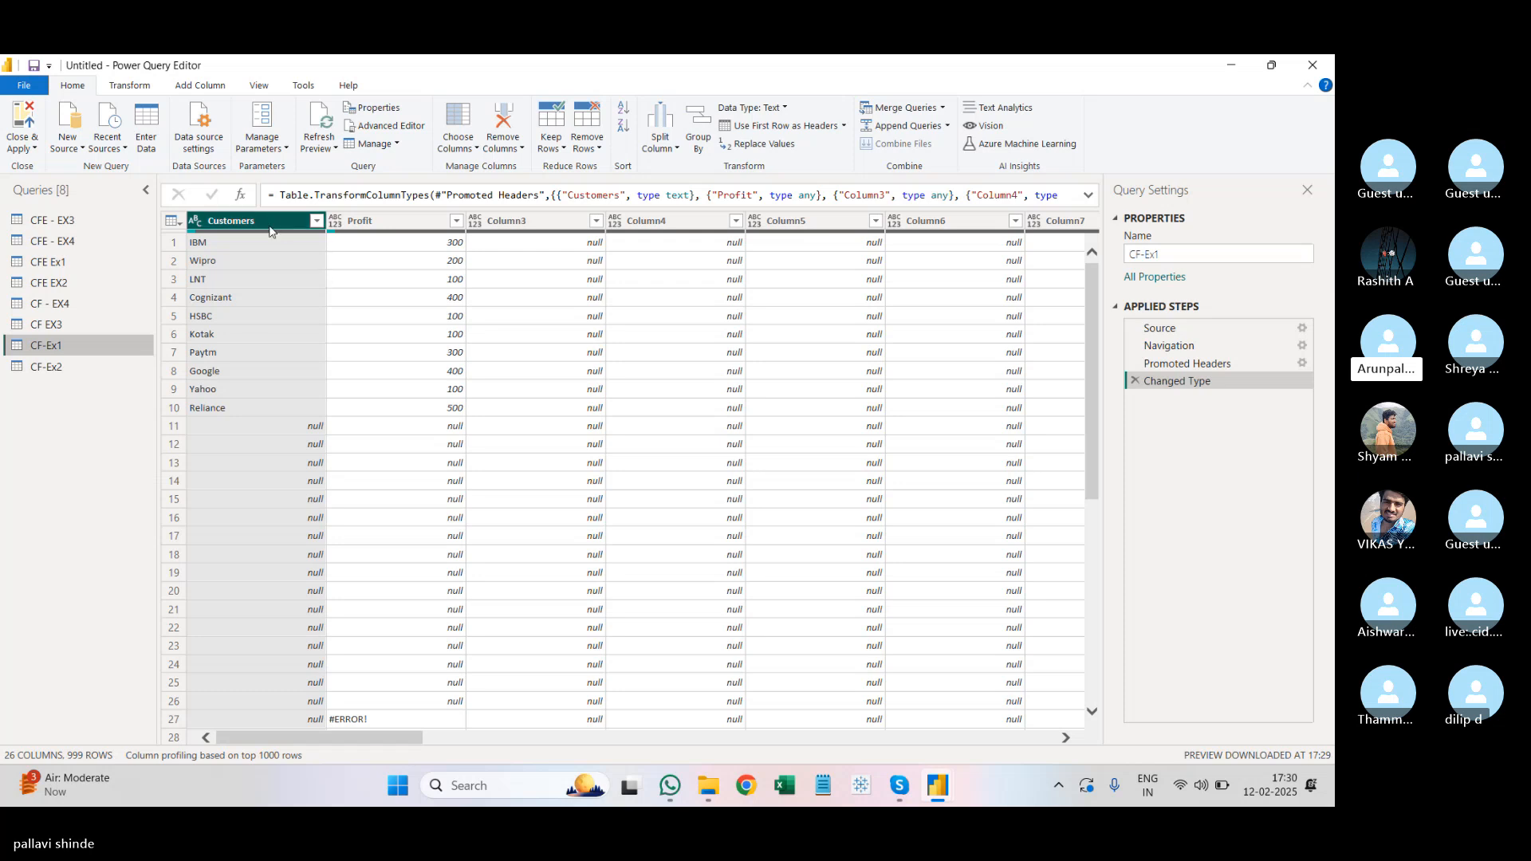
pyautogui.keyDown('ctrl'); pyautogui.click(384, 226); pyautogui.keyUp('ctrl')
pyautogui.rightClick(379, 227)
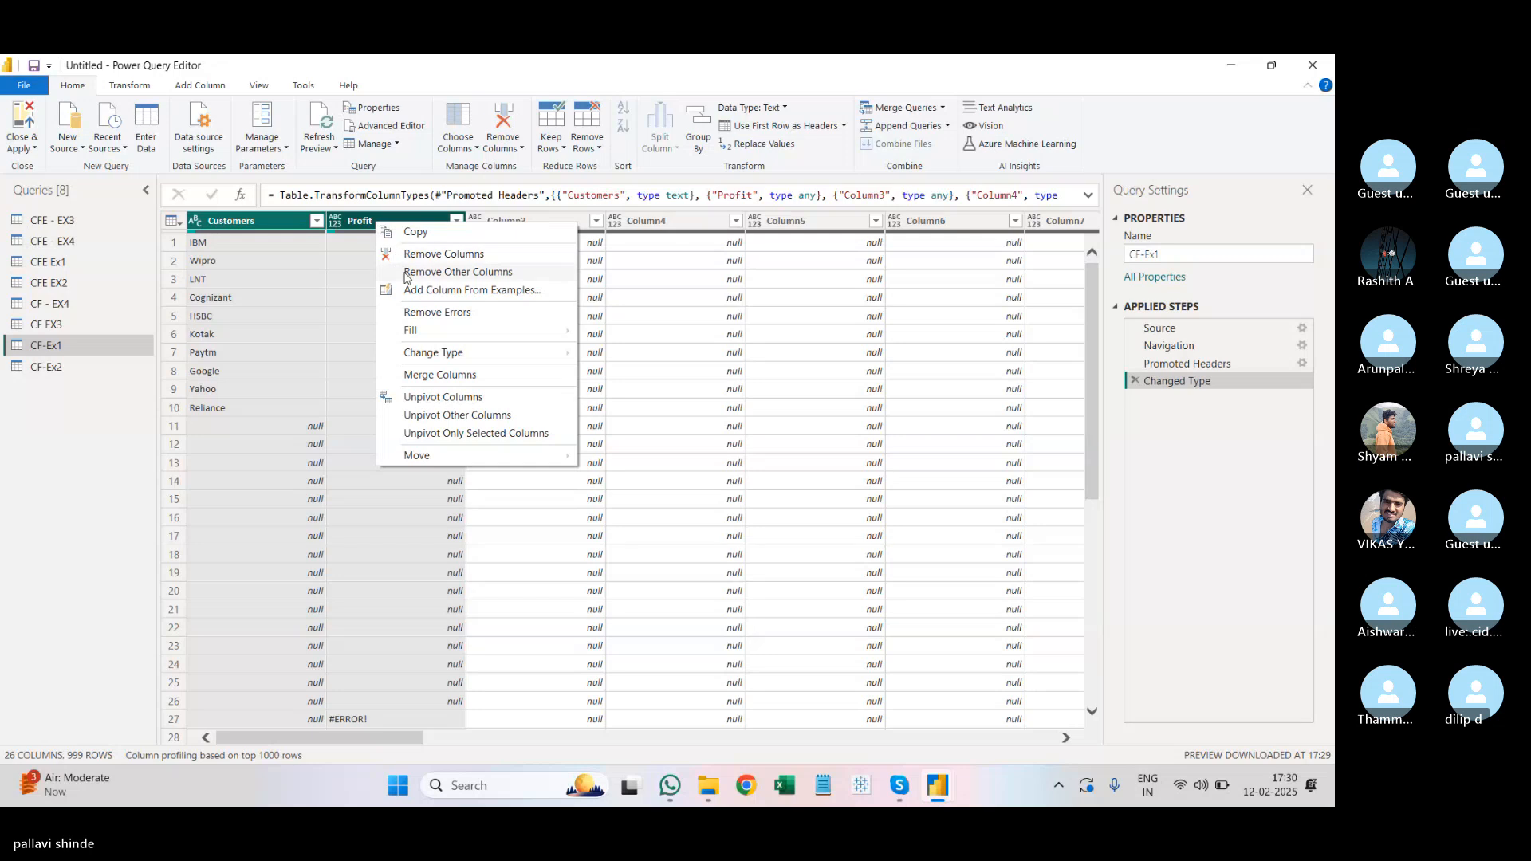
pyautogui.click(406, 275)
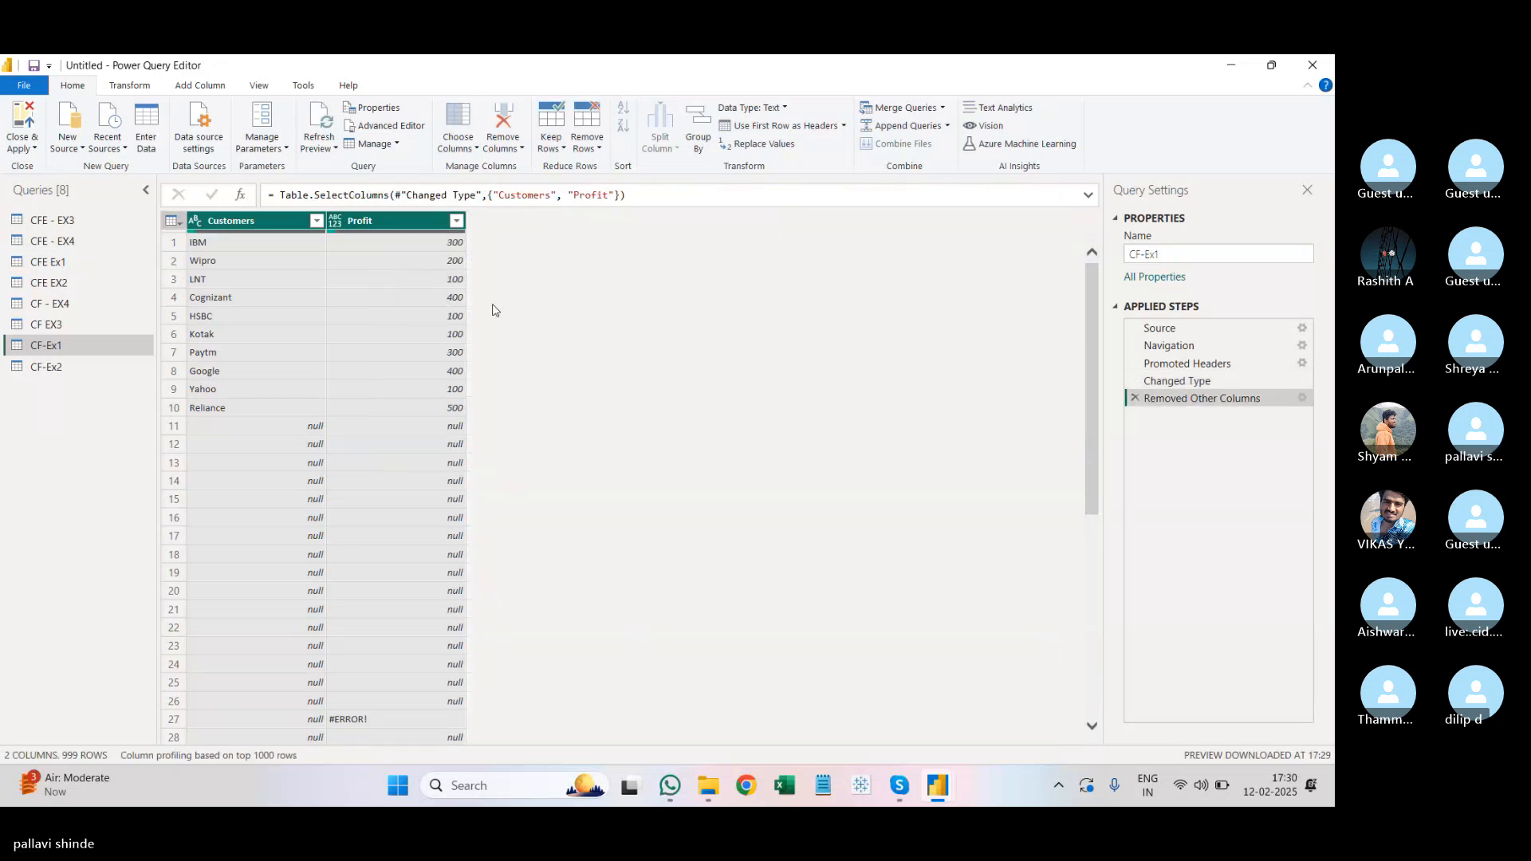
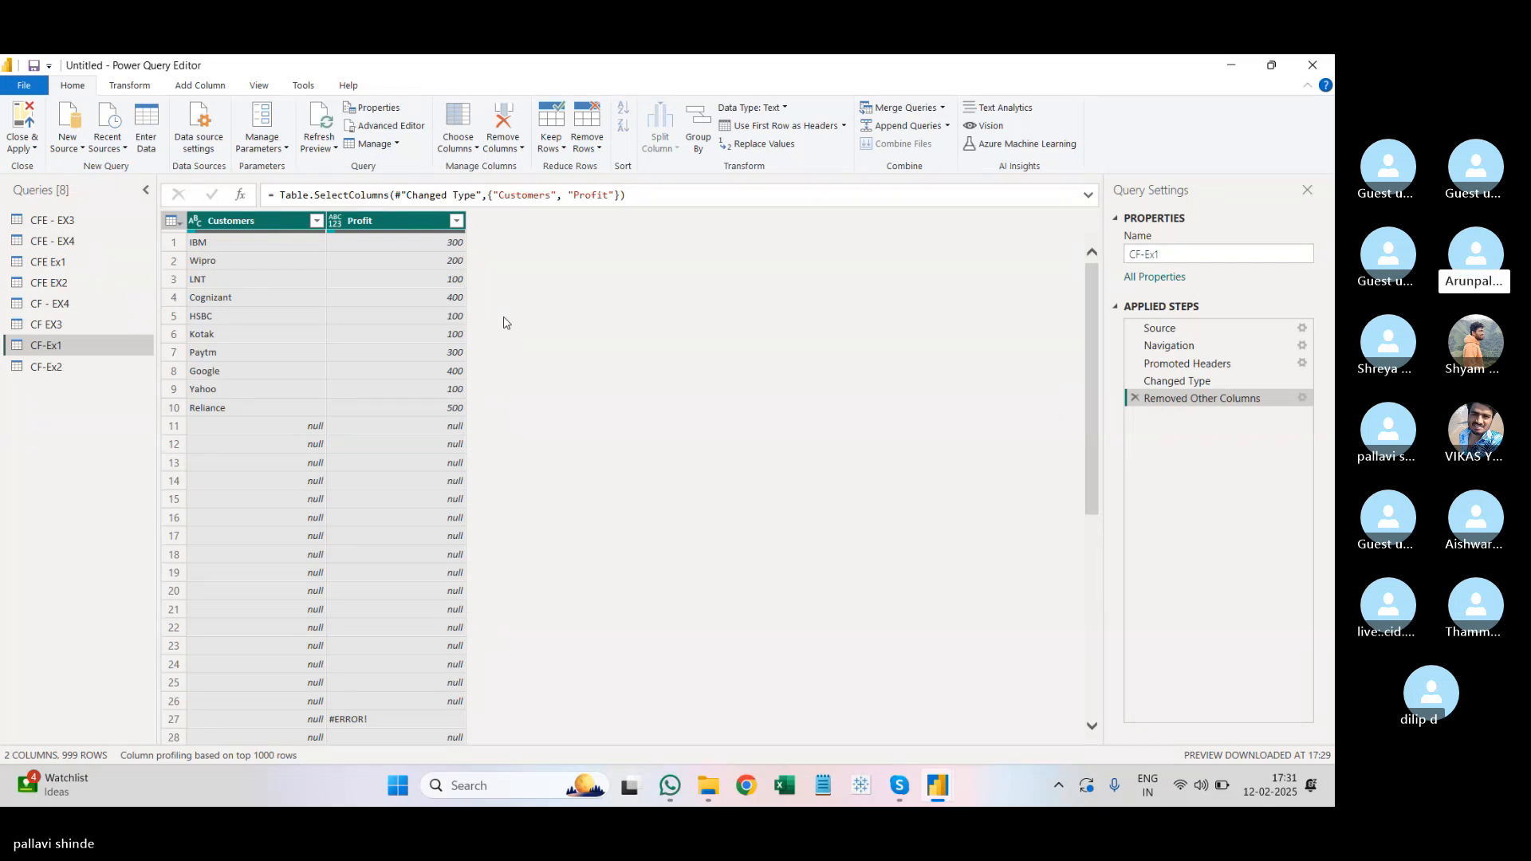
pyautogui.click(200, 85)
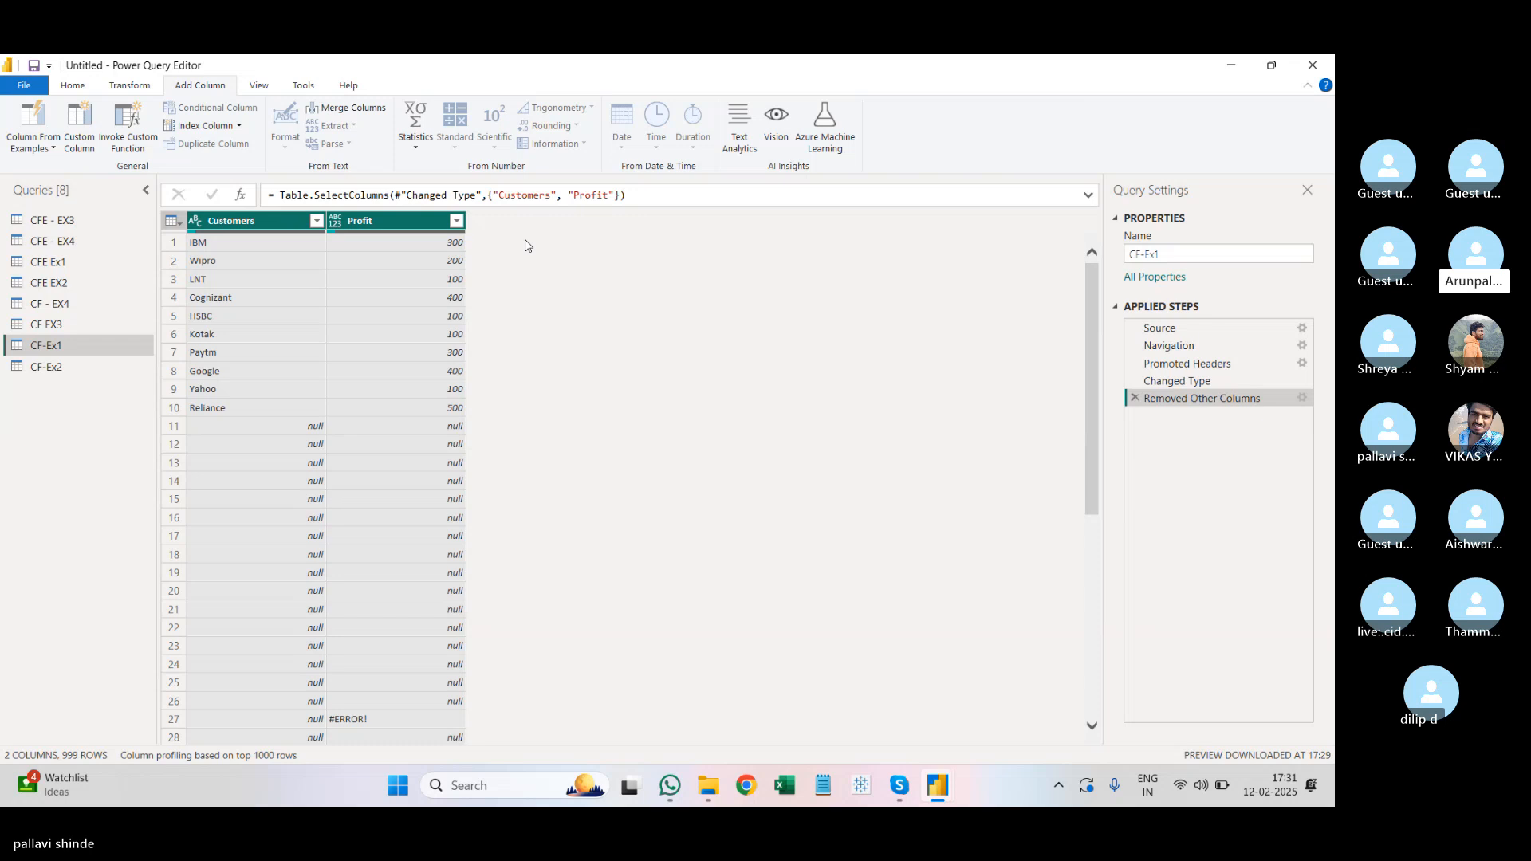
pyautogui.click(261, 222)
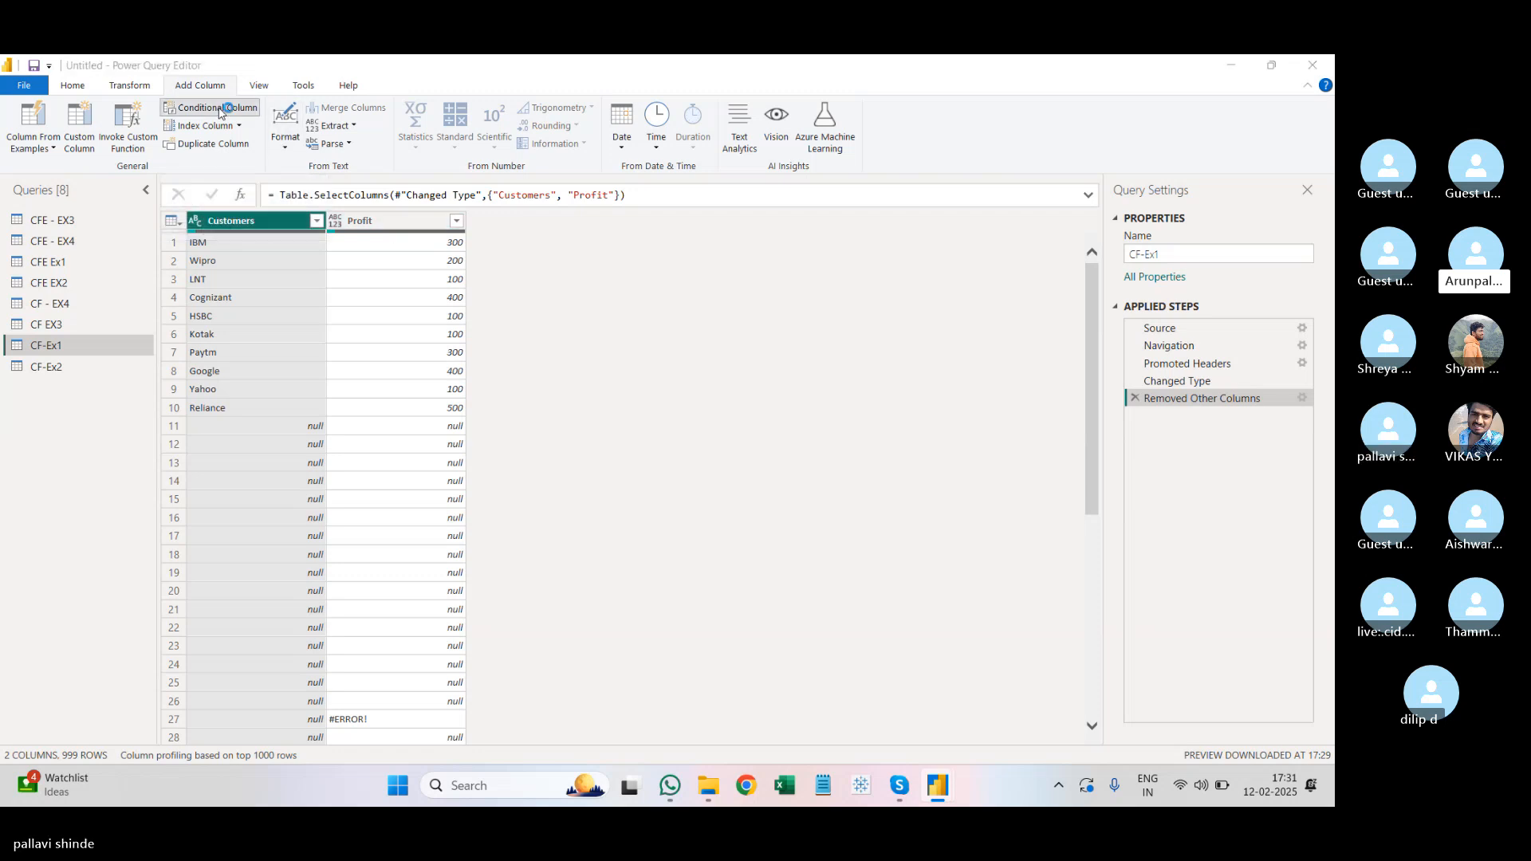
pyautogui.click(219, 110)
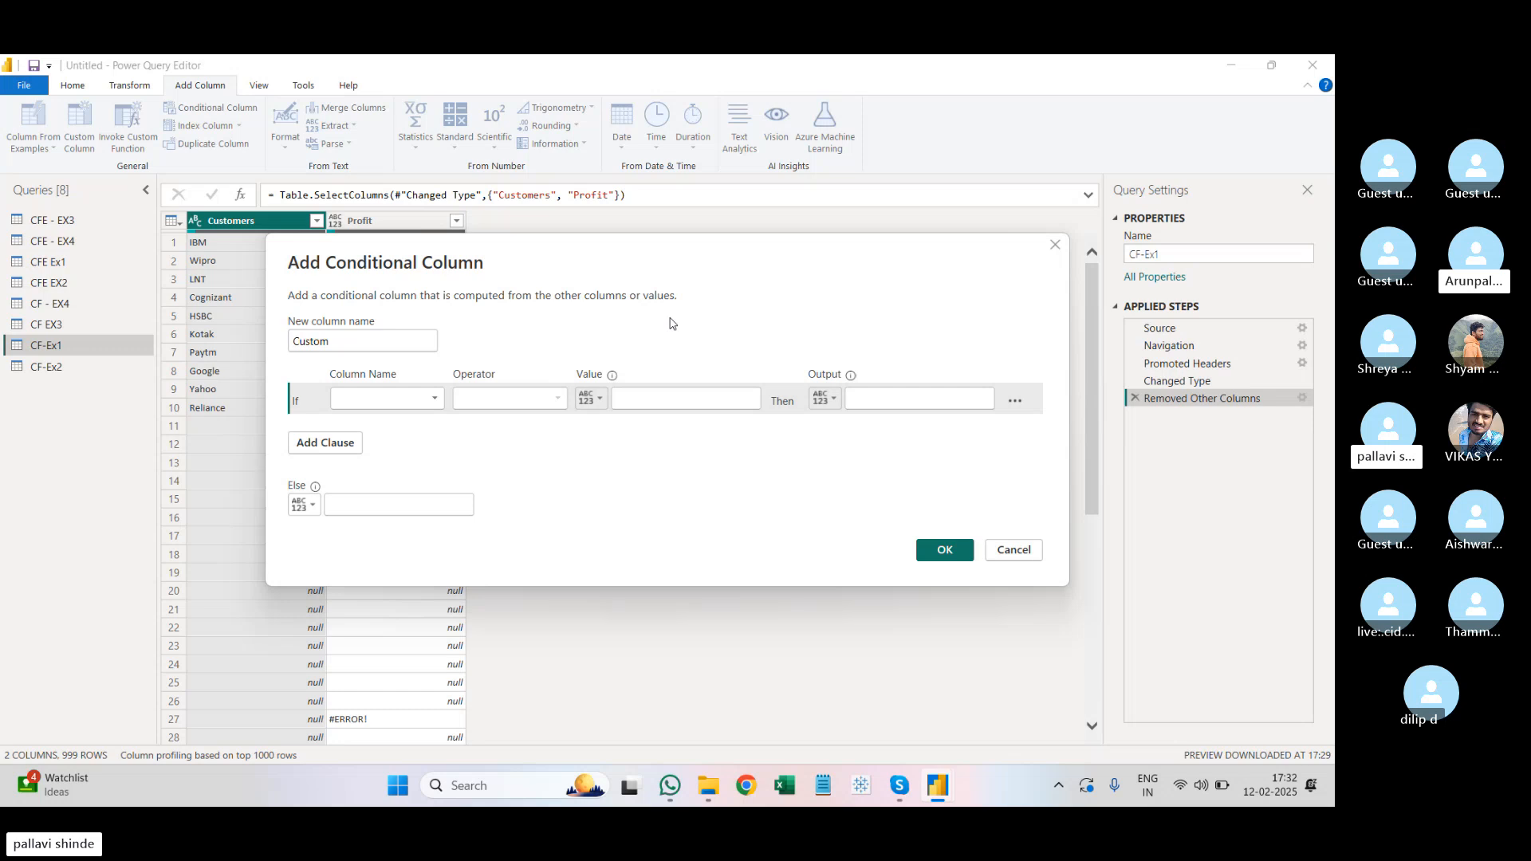
pyautogui.click(403, 404)
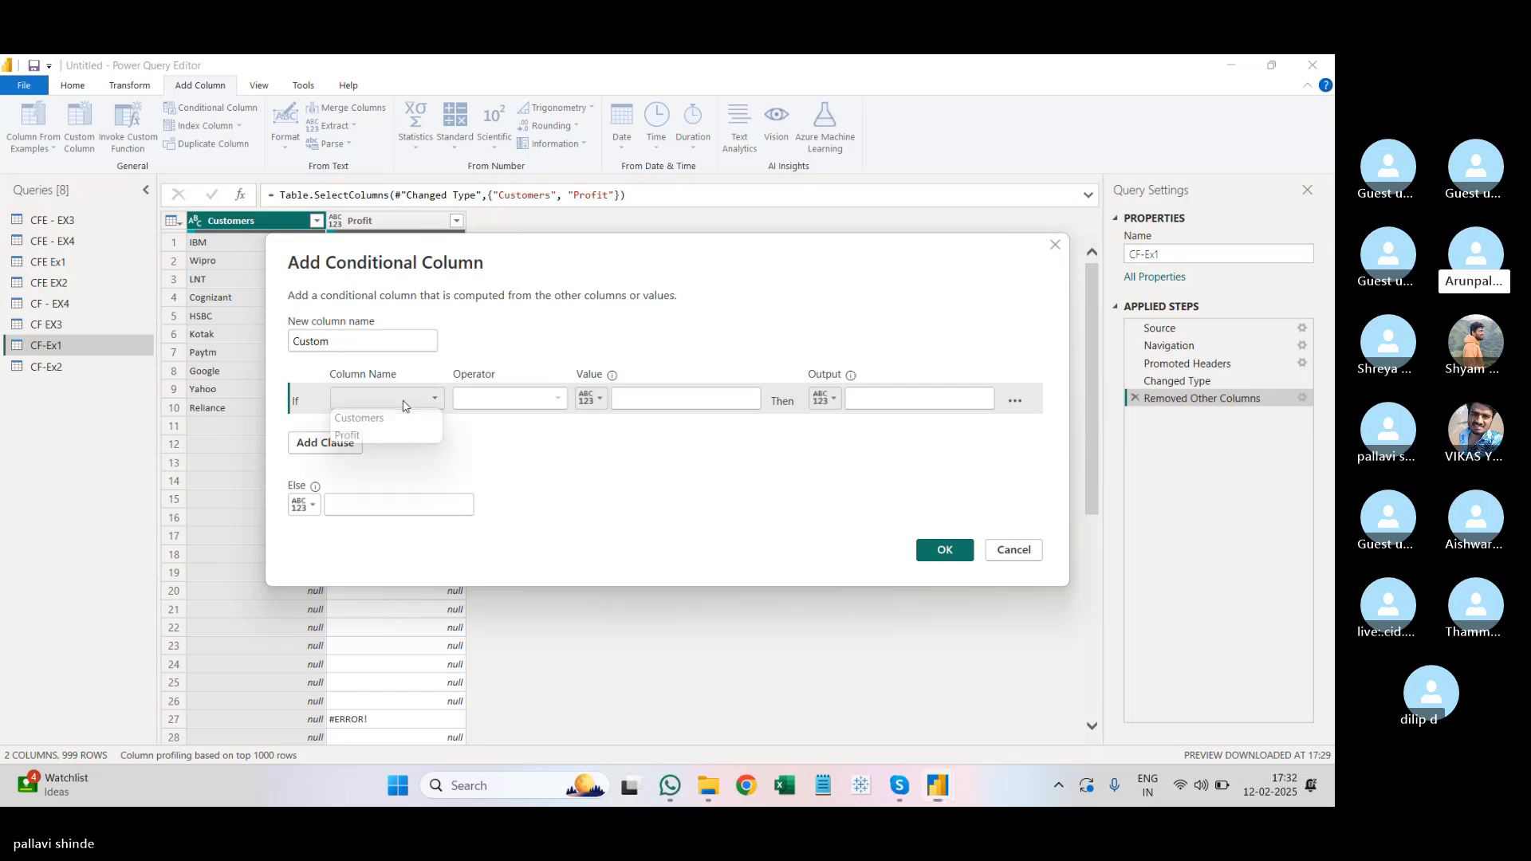
pyautogui.click(361, 435)
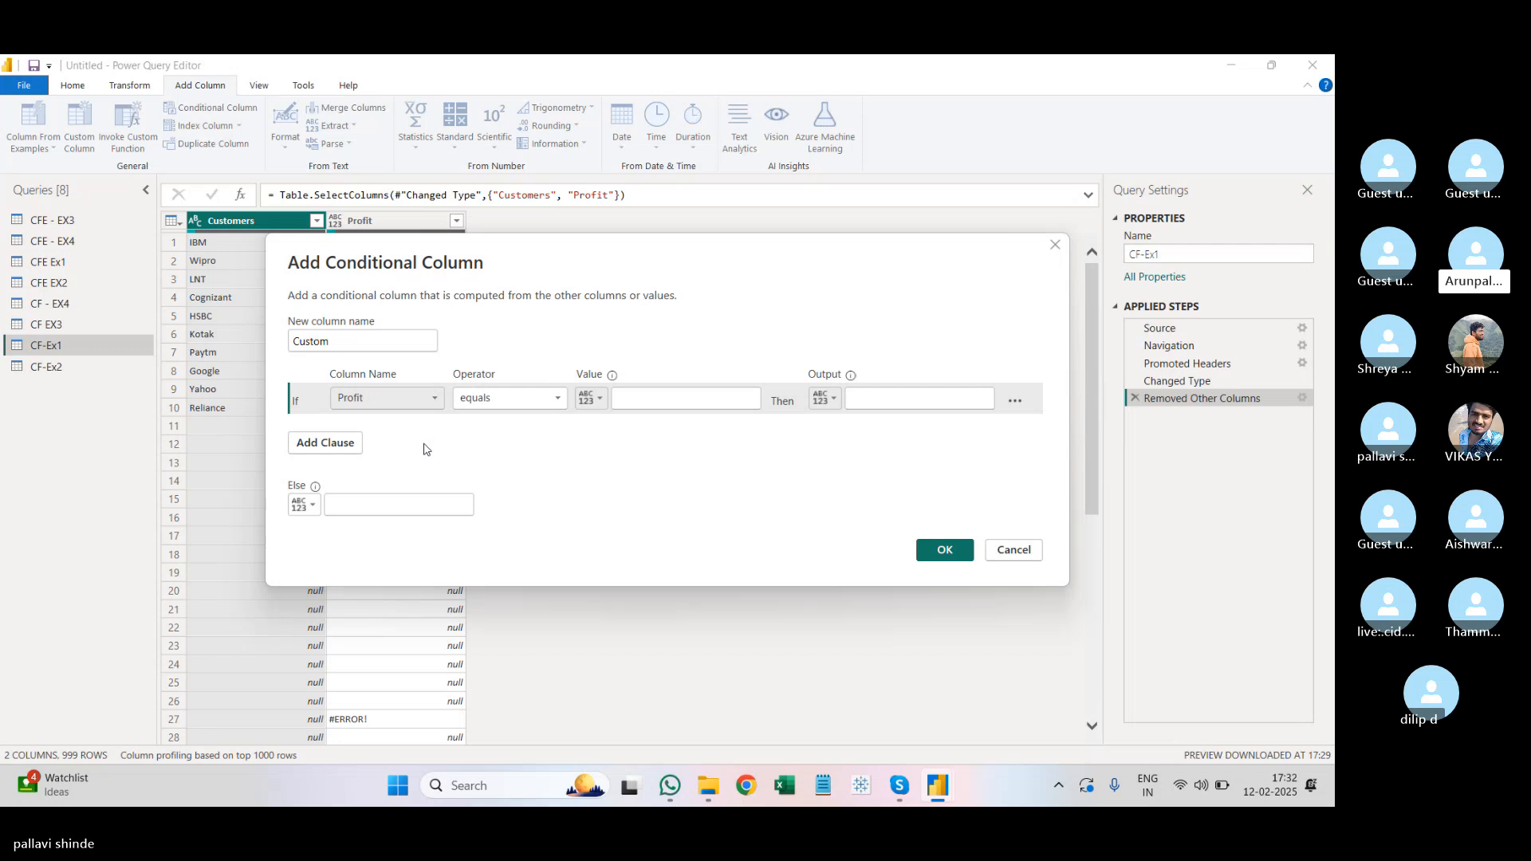
pyautogui.click(557, 399)
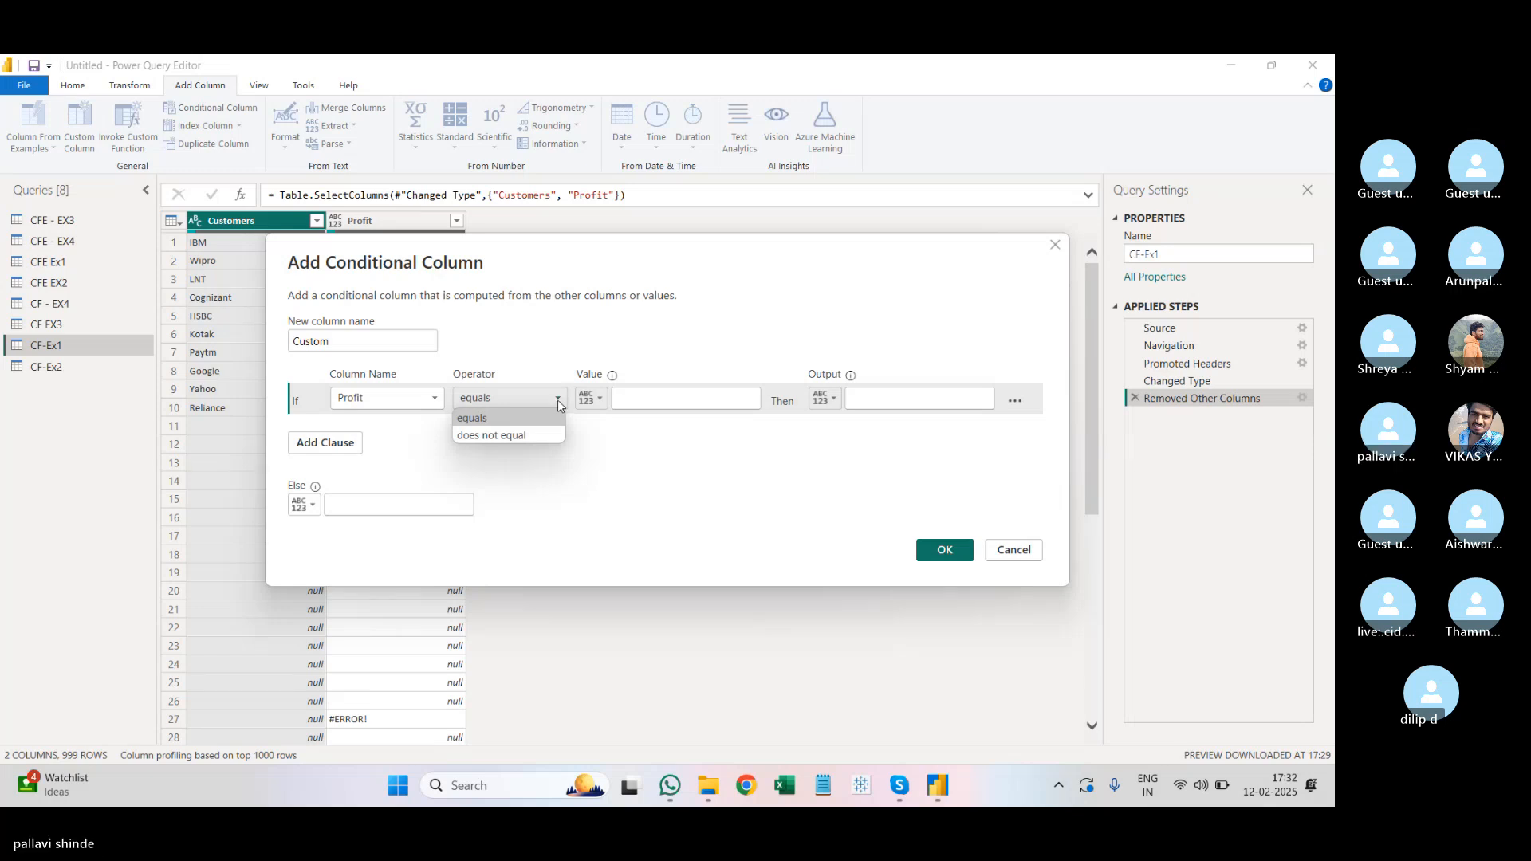
pyautogui.click(1024, 548)
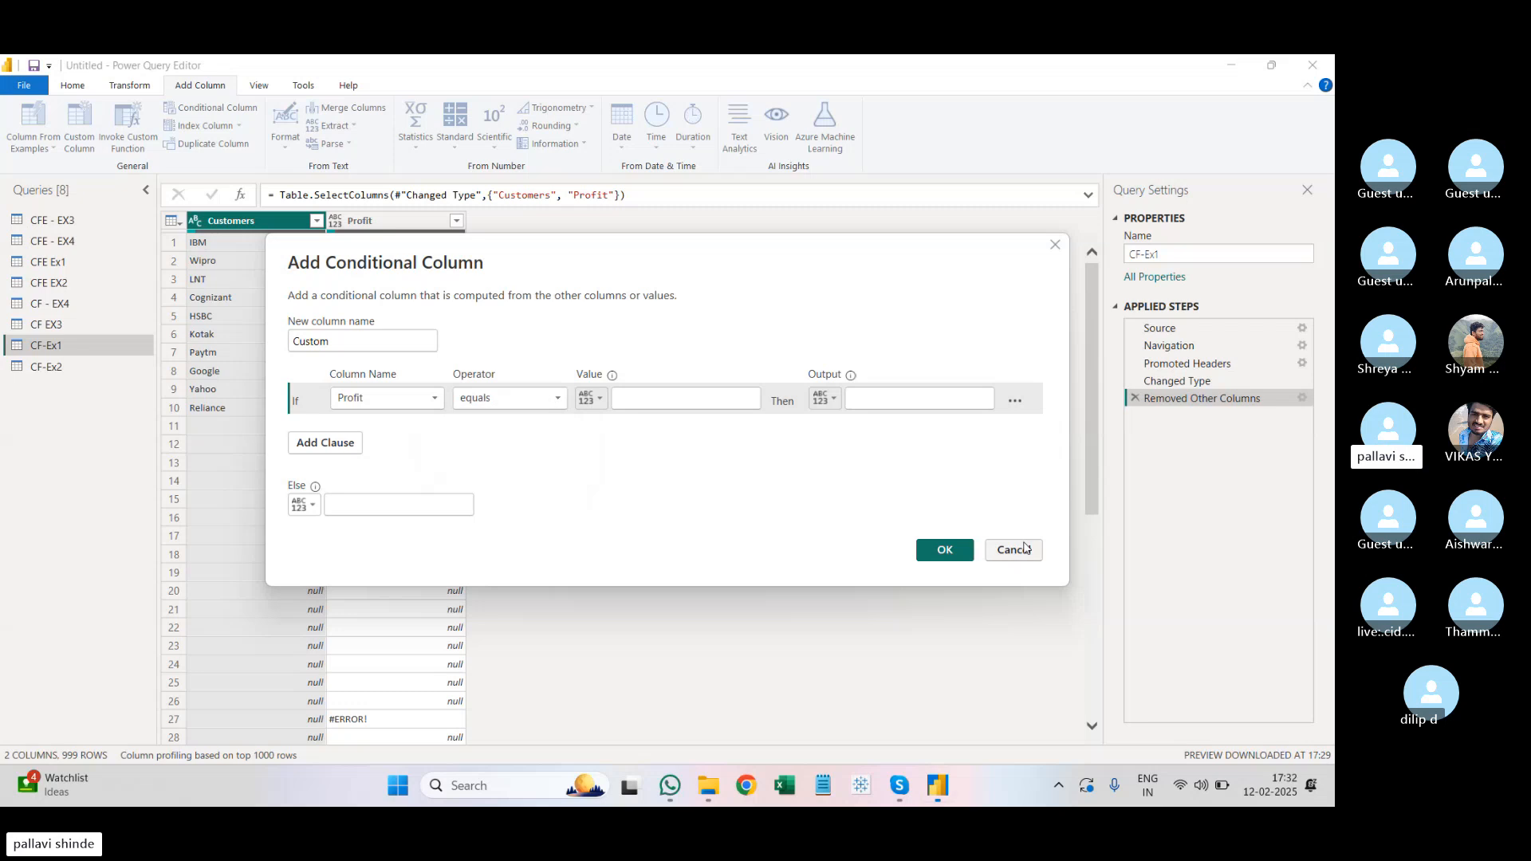
pyautogui.click(1024, 548)
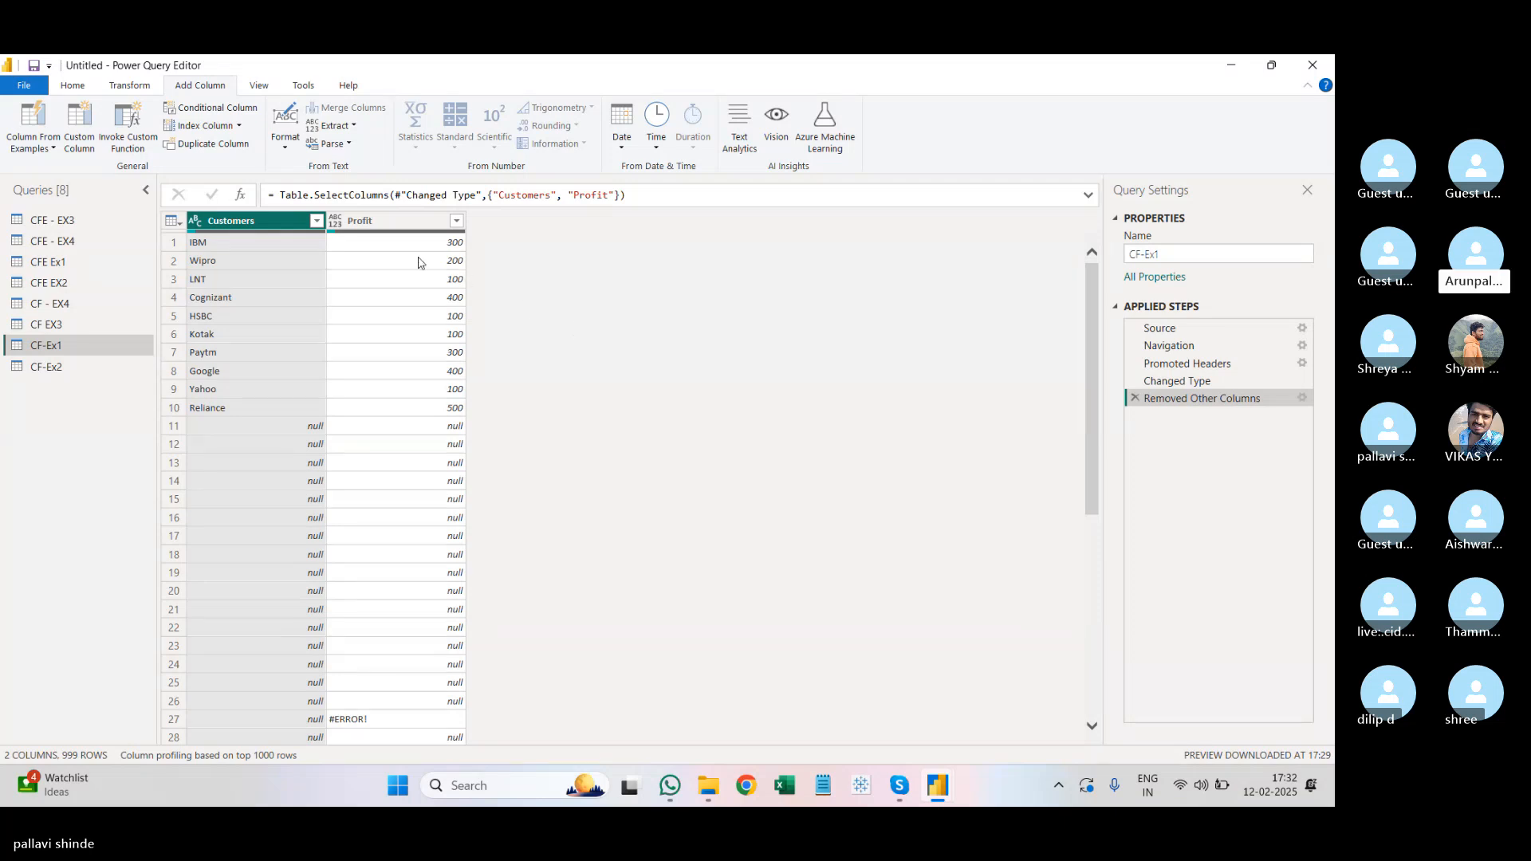
# Step: Set the data type of the Profit column in CF-Ex1 to Whole Number
pyautogui.click(333, 222)
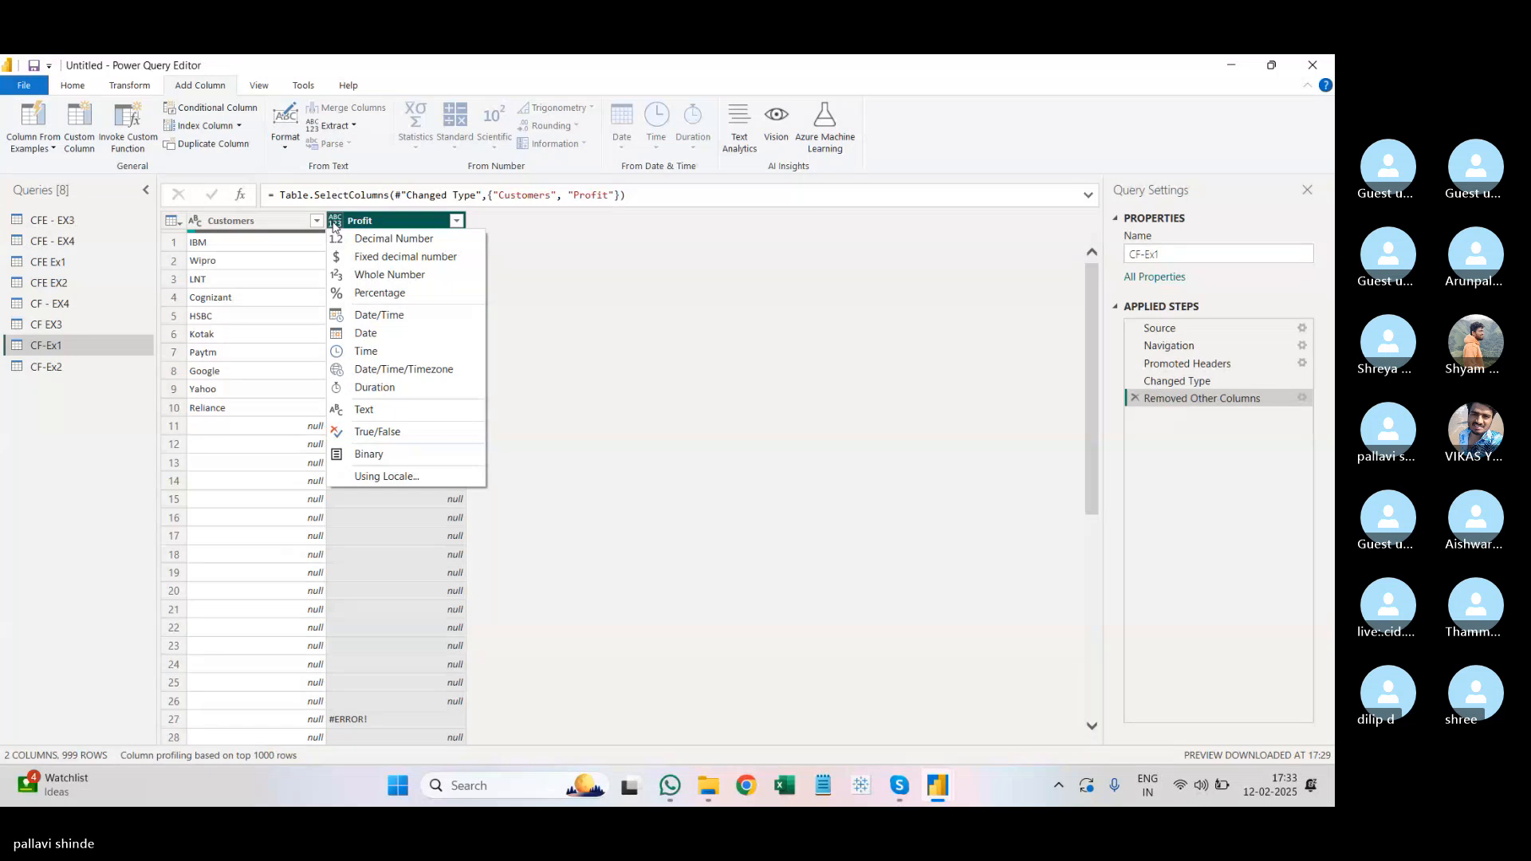
pyautogui.click(393, 275)
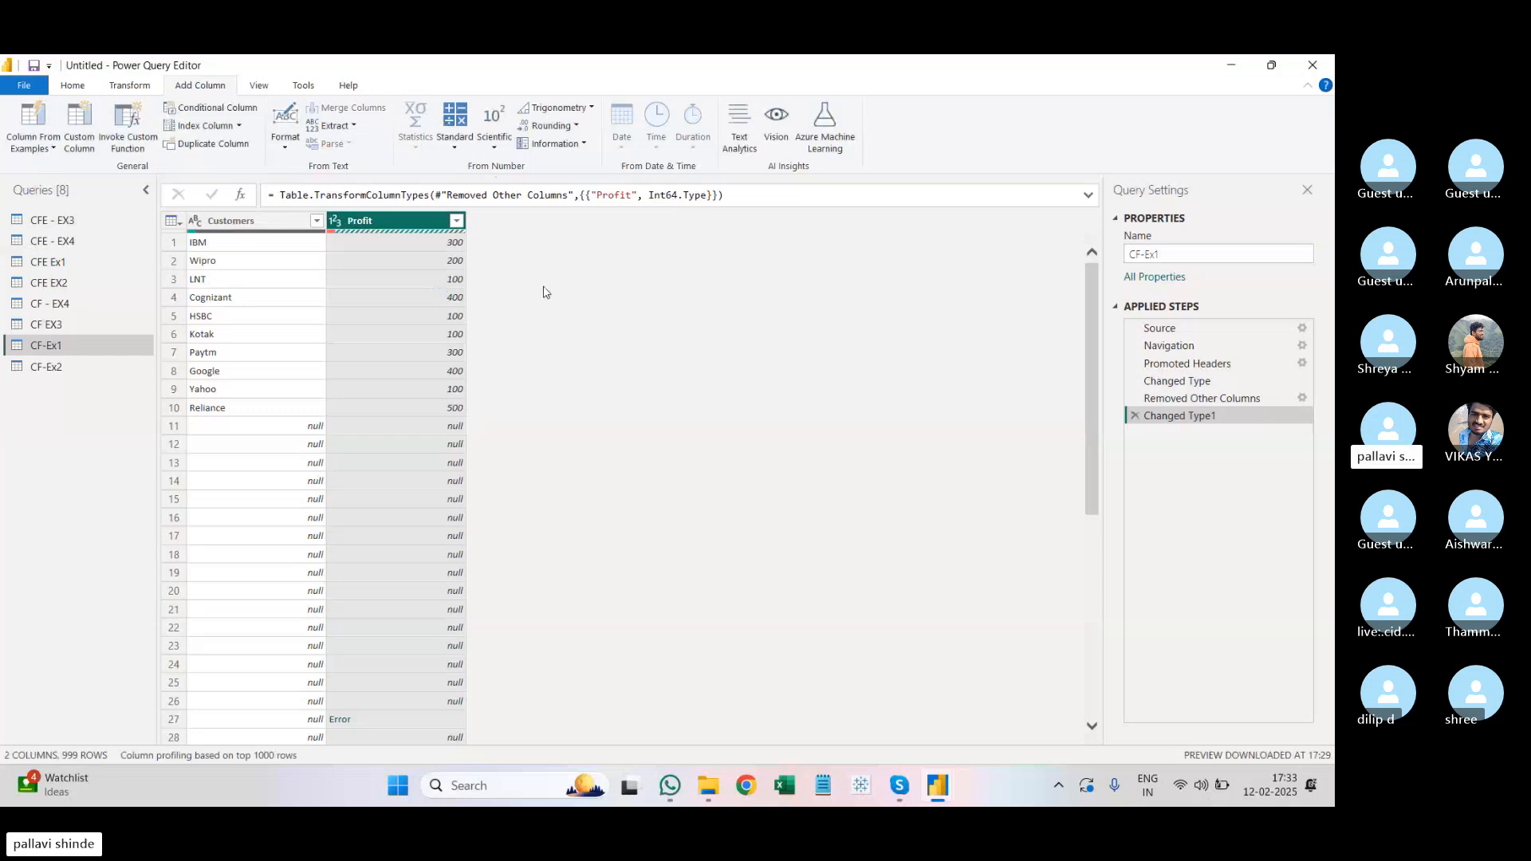
pyautogui.click(223, 109)
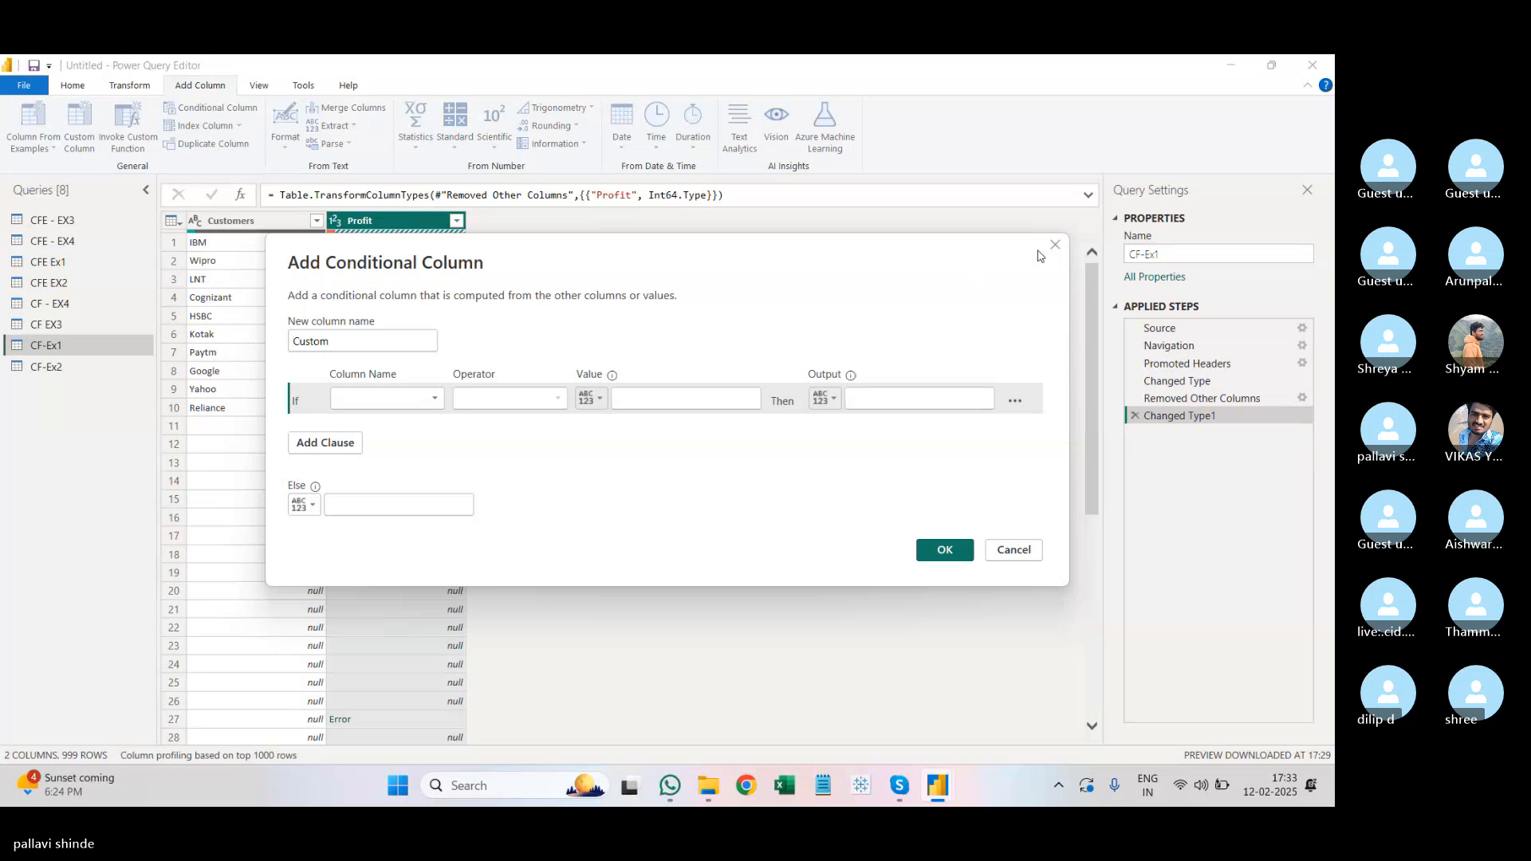
pyautogui.click(1054, 245)
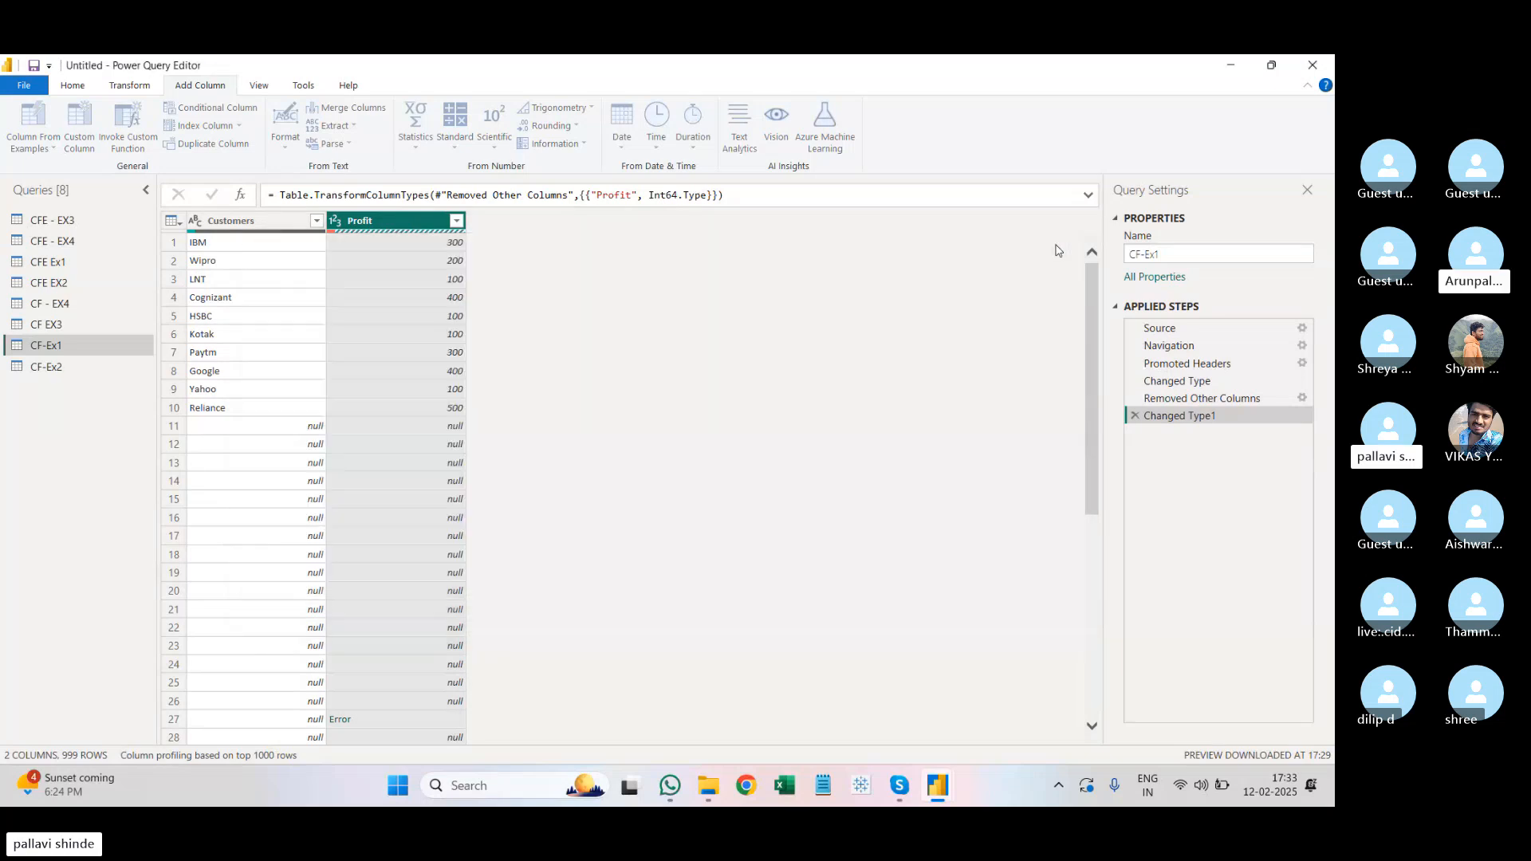
# Step: Keep only the top 10 rows of the CF-Ex1 query
pyautogui.keyDown('ctrl'); pyautogui.click(255, 223); pyautogui.keyUp('ctrl')
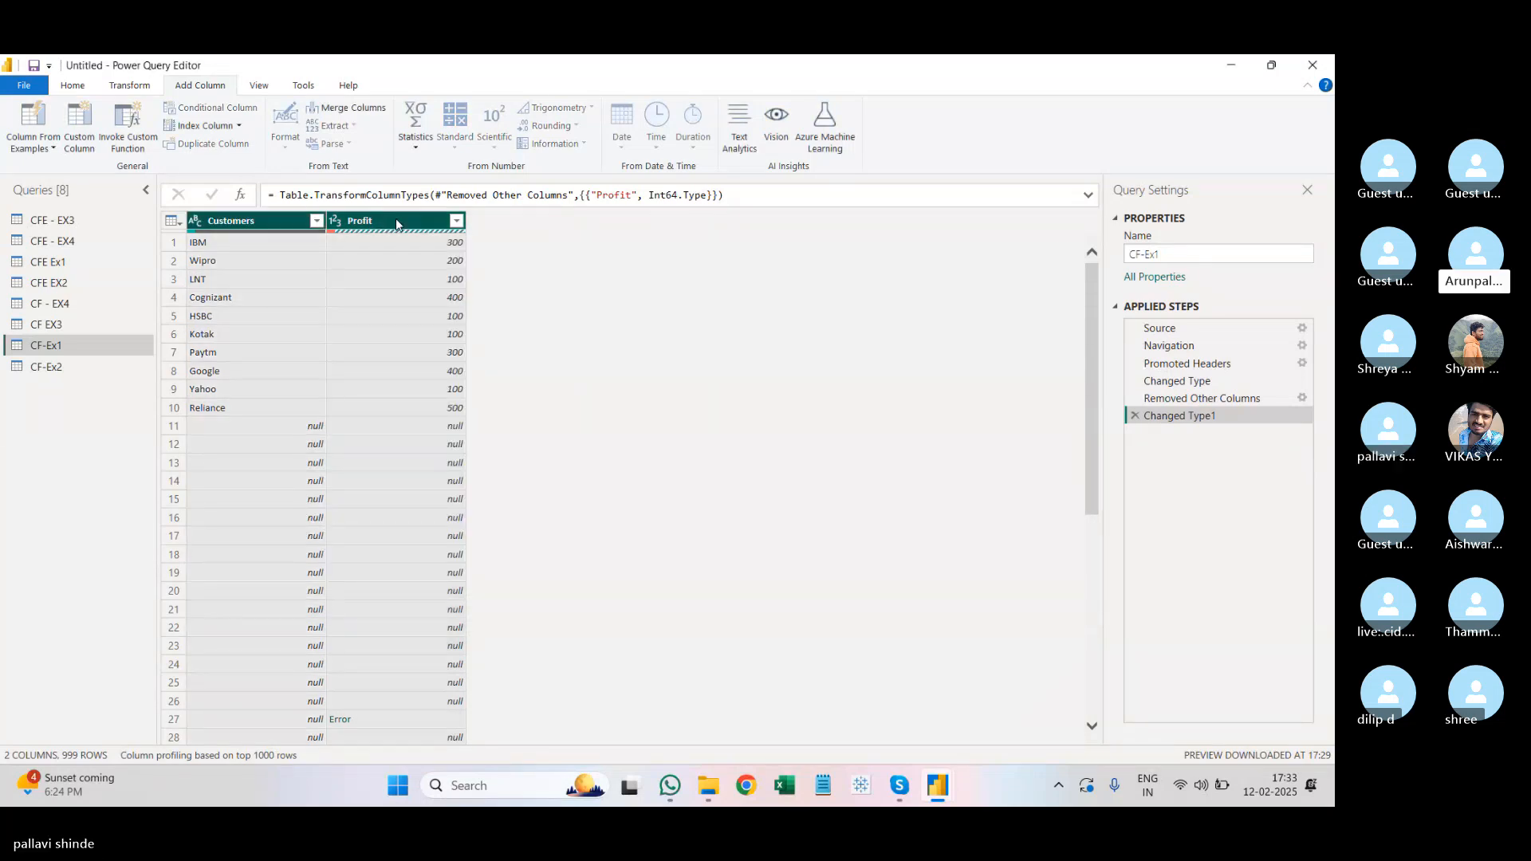
pyautogui.click(70, 88)
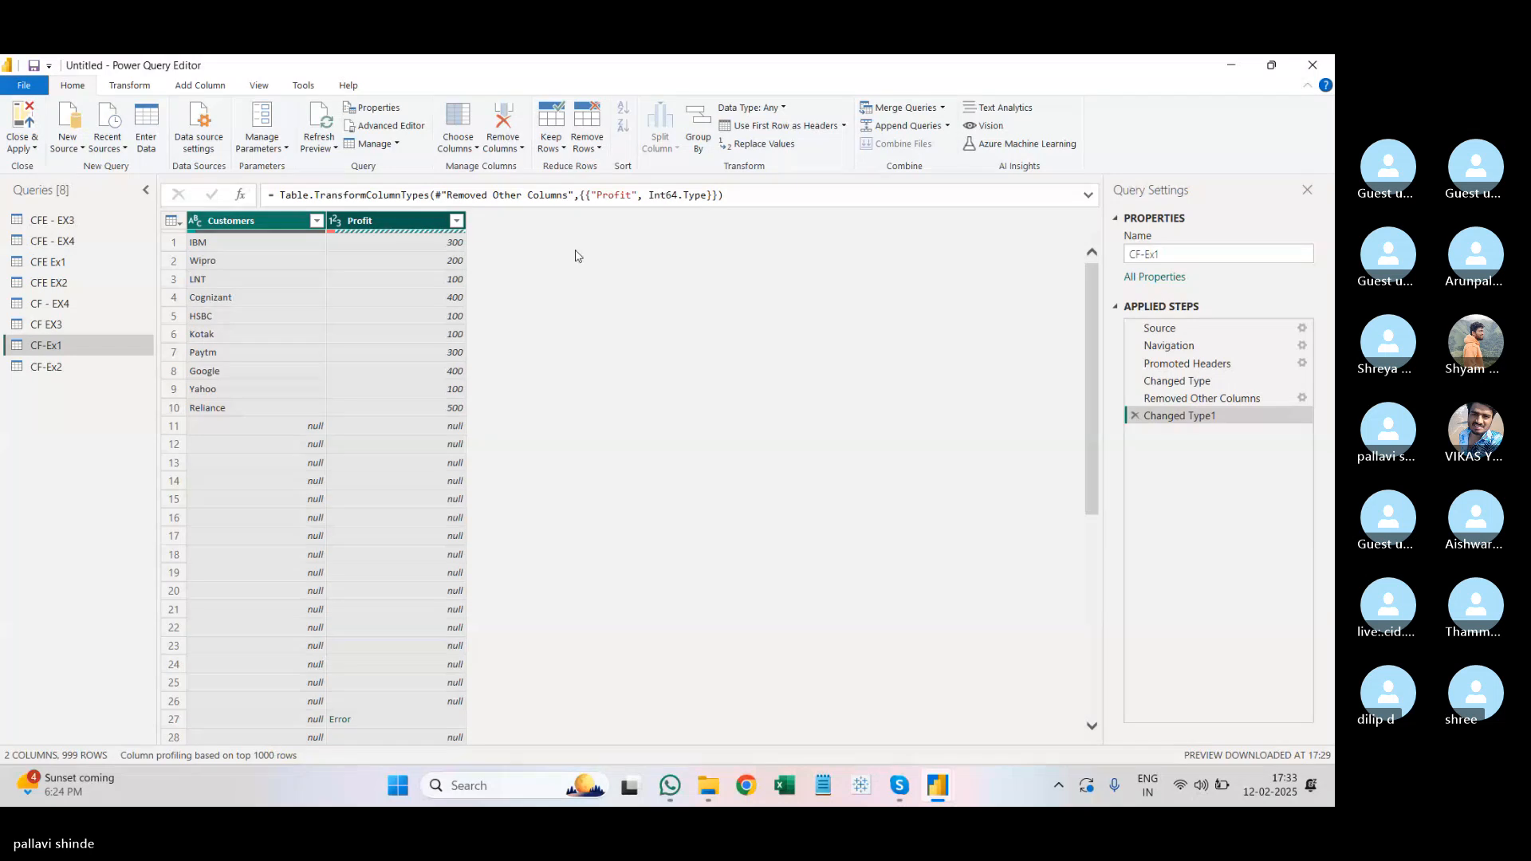
pyautogui.click(558, 150)
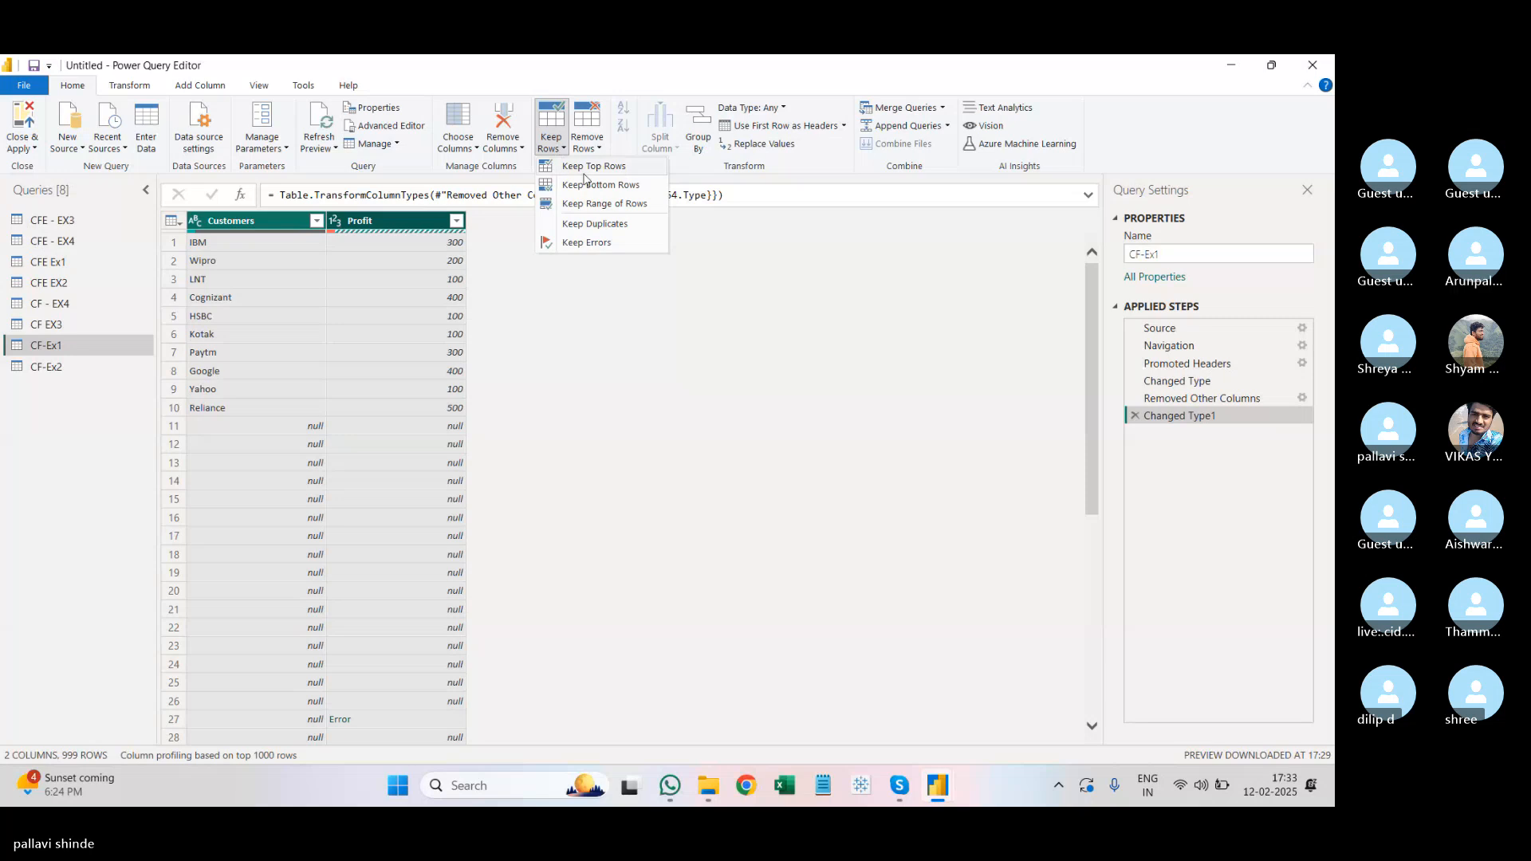
pyautogui.click(585, 173)
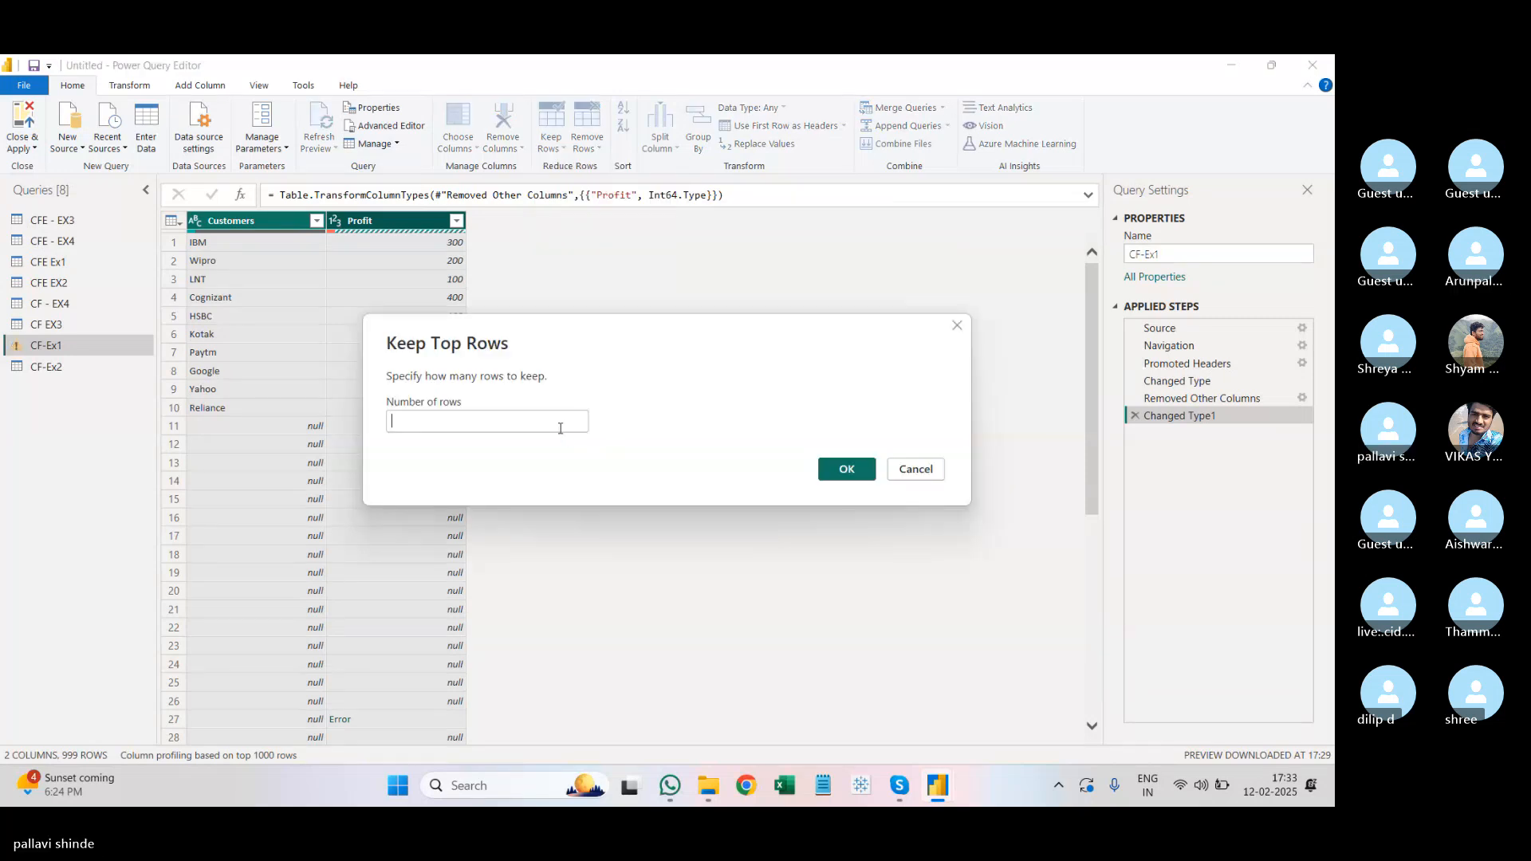
pyautogui.write('10')
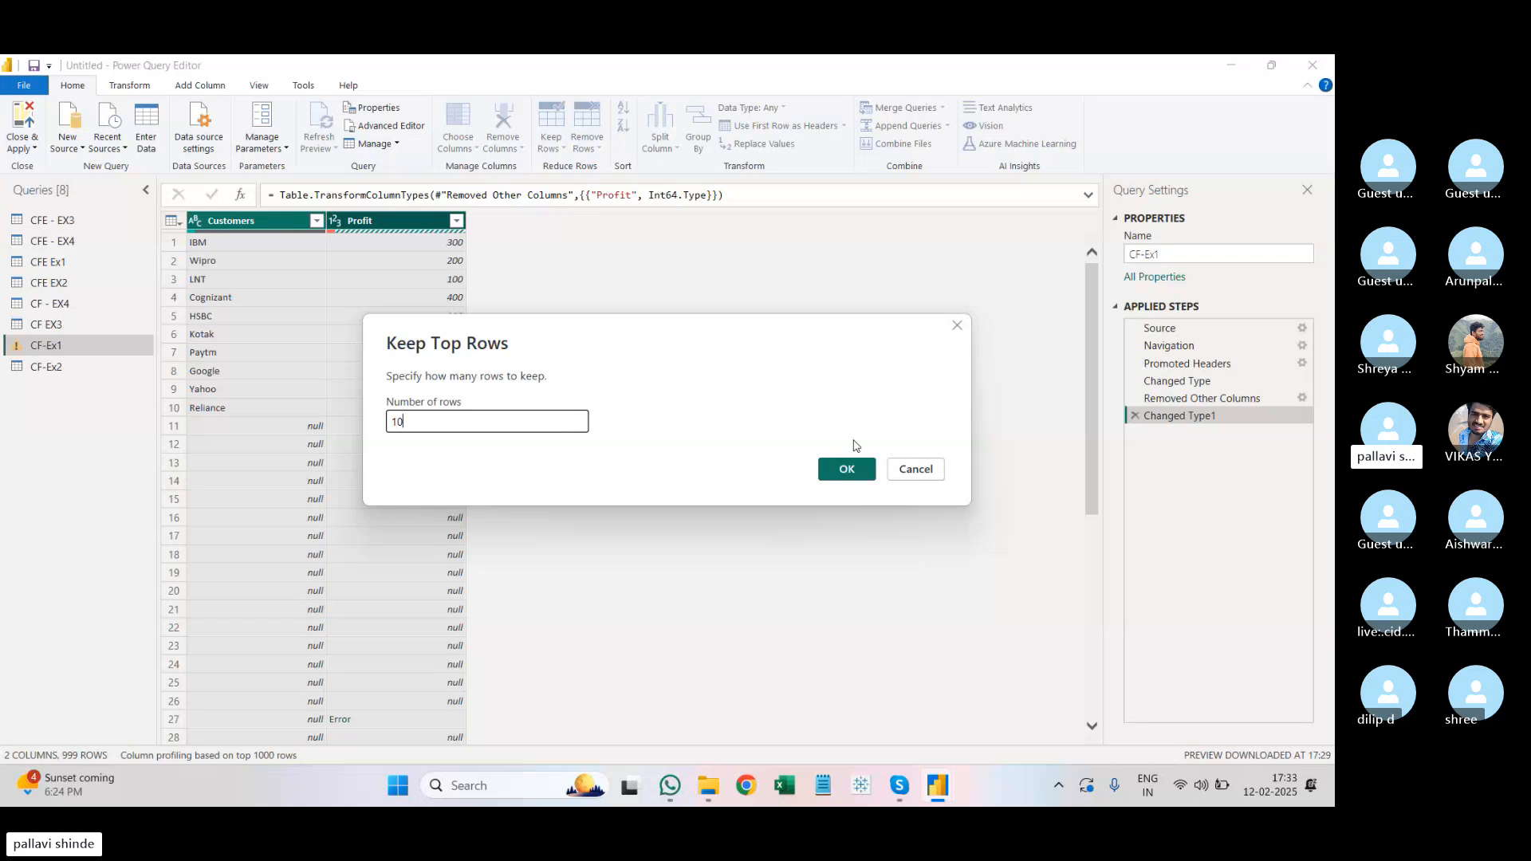
pyautogui.click(847, 469)
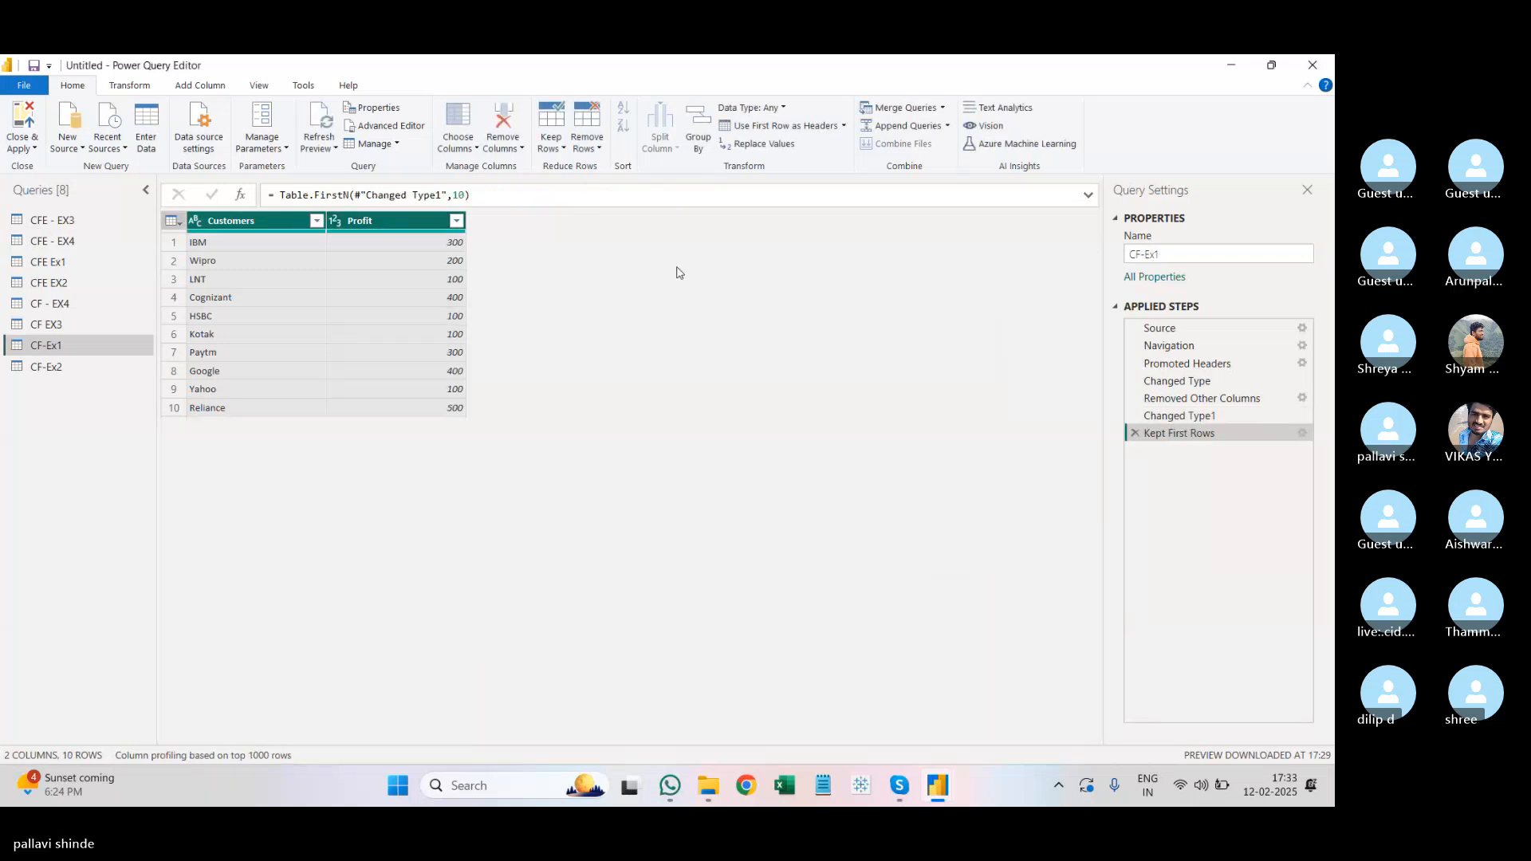
# Step: Delete the applied step that limits the CF-Ex1 query to its first rows
pyautogui.click(210, 88)
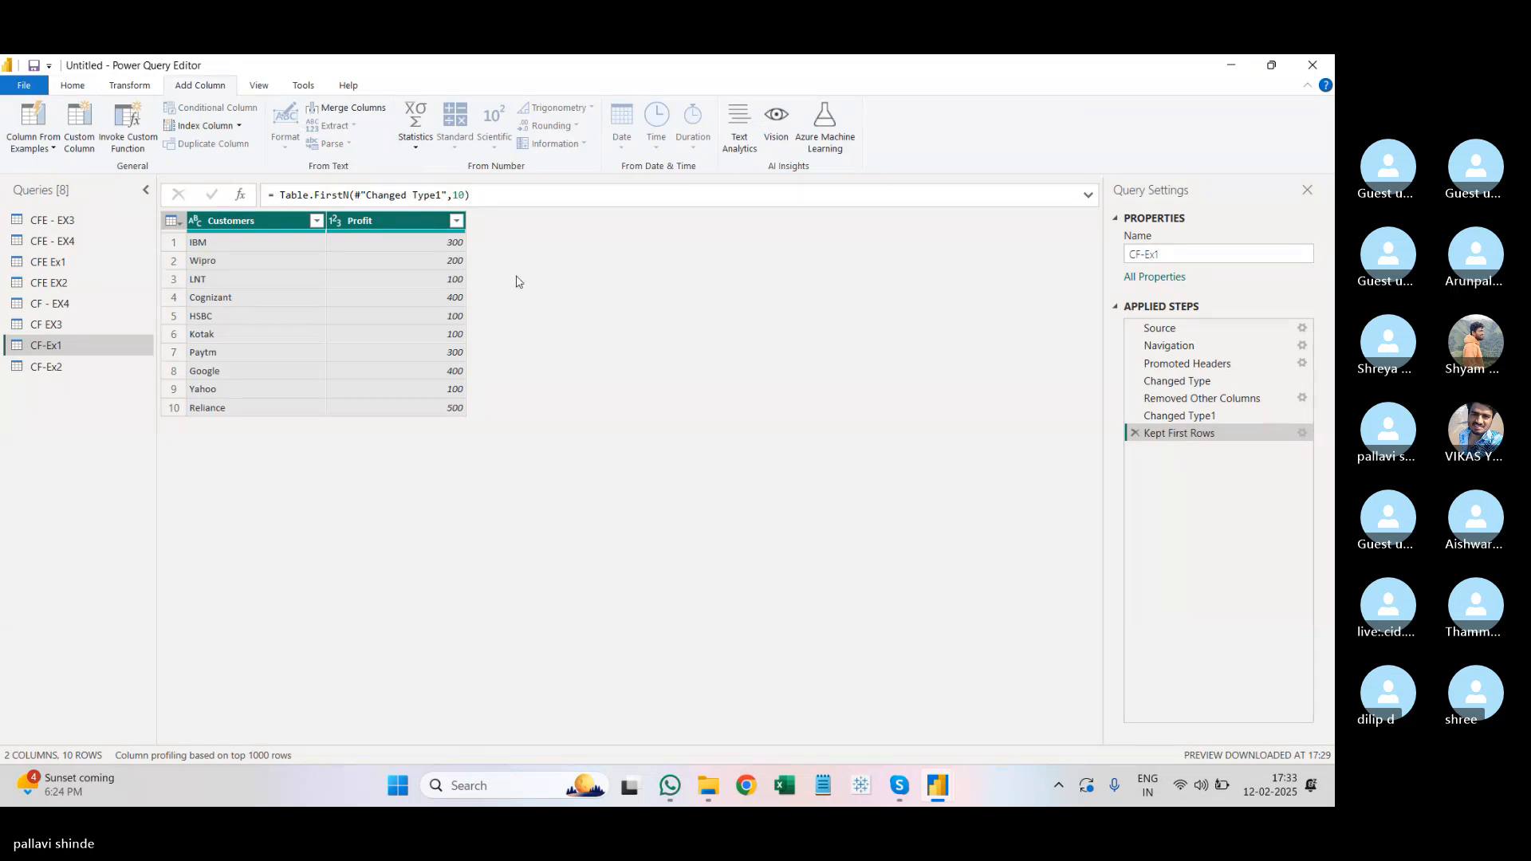
pyautogui.keyDown('ctrl'); pyautogui.click(250, 220); pyautogui.keyUp('ctrl')
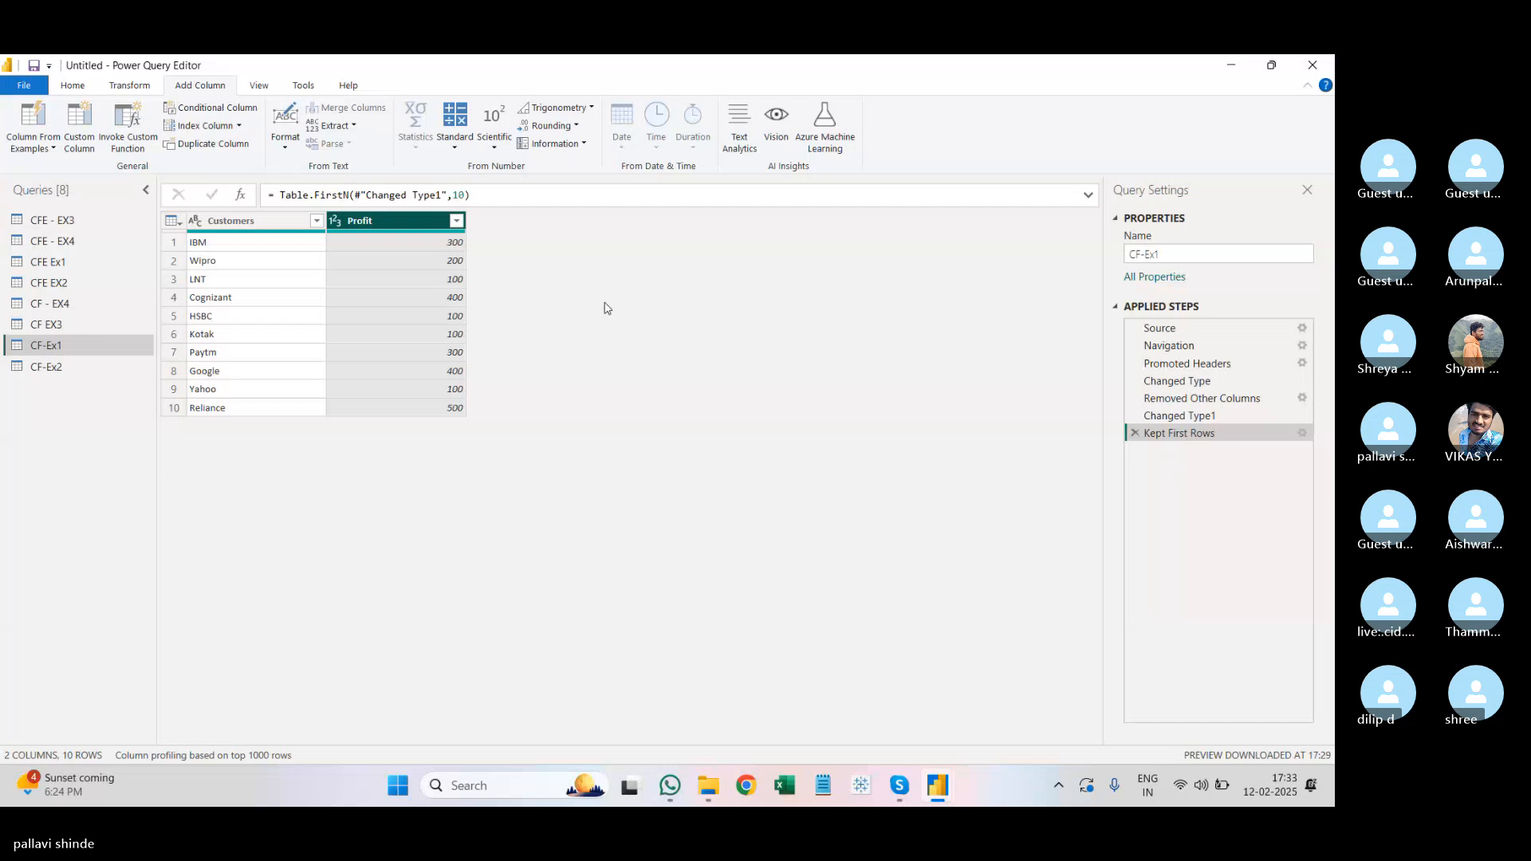
pyautogui.click(1135, 434)
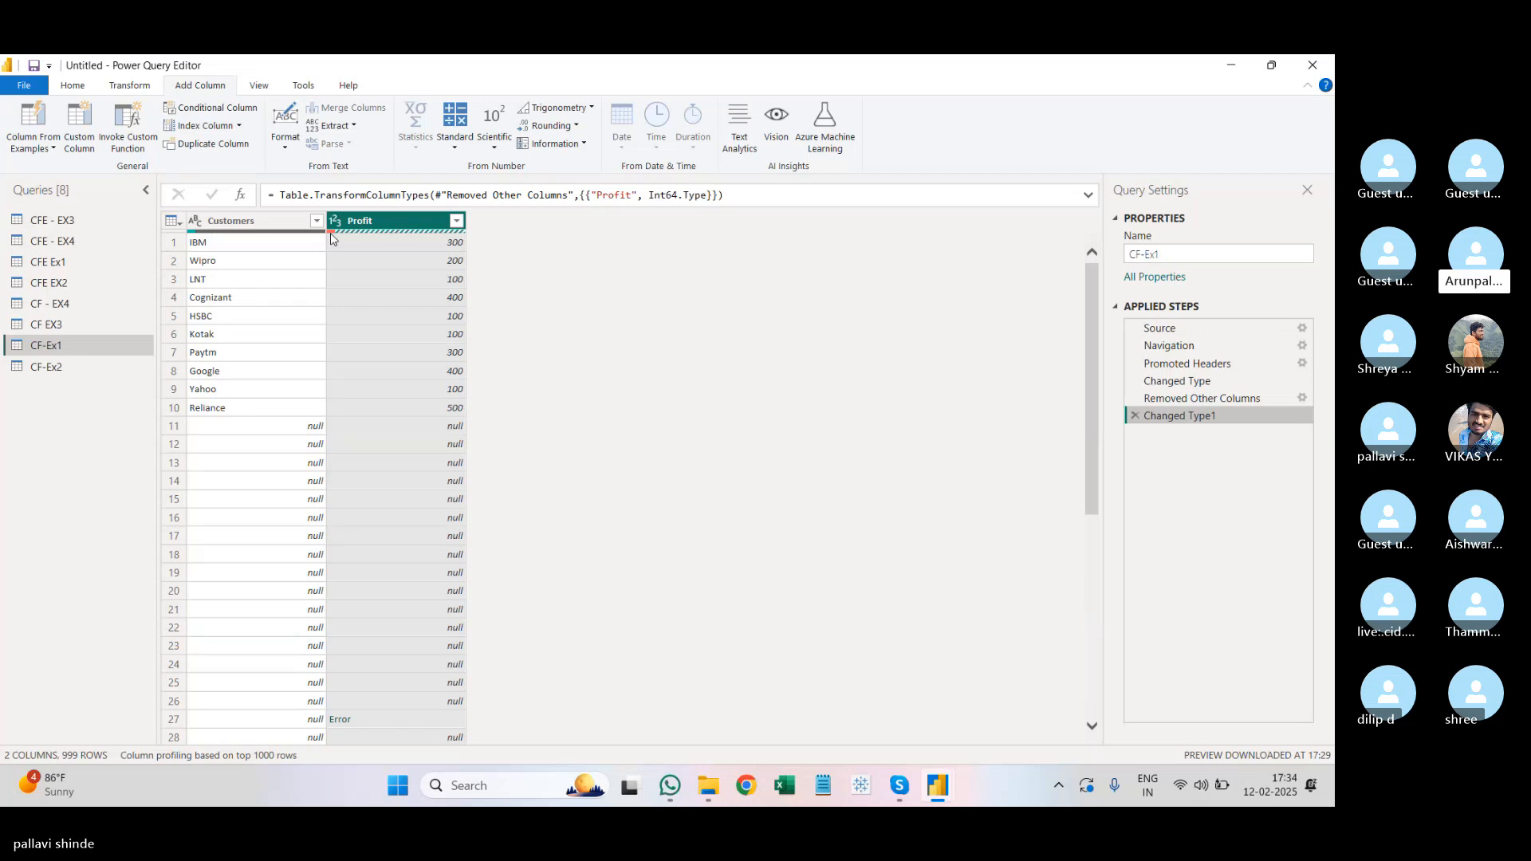
# Step: Show column distribution and column quality to examine Customers and Profit for errors and empty values, and hide both previews again
pyautogui.click(264, 86)
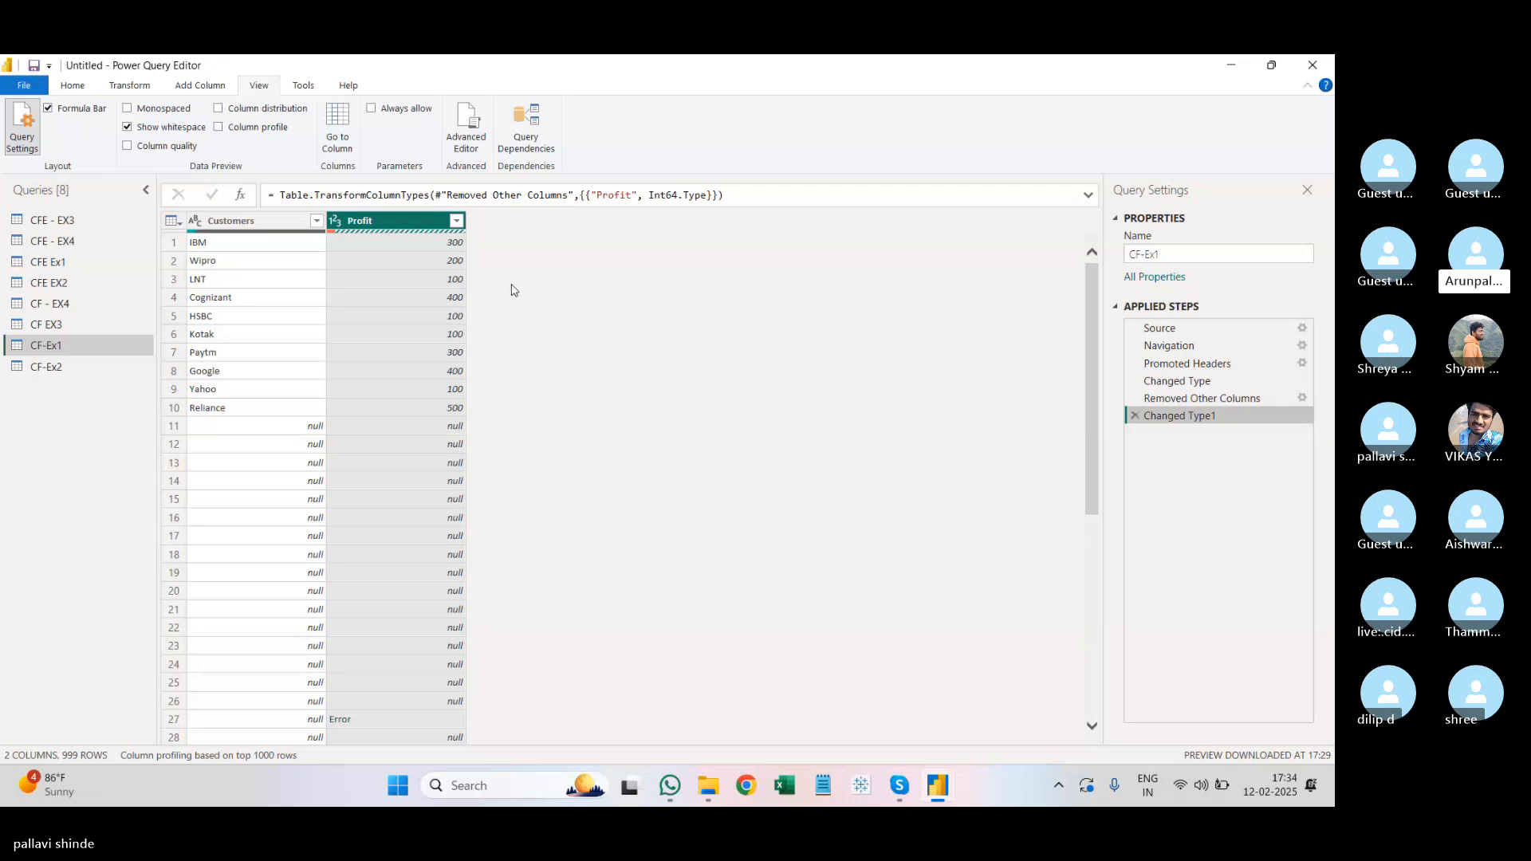
pyautogui.click(219, 109)
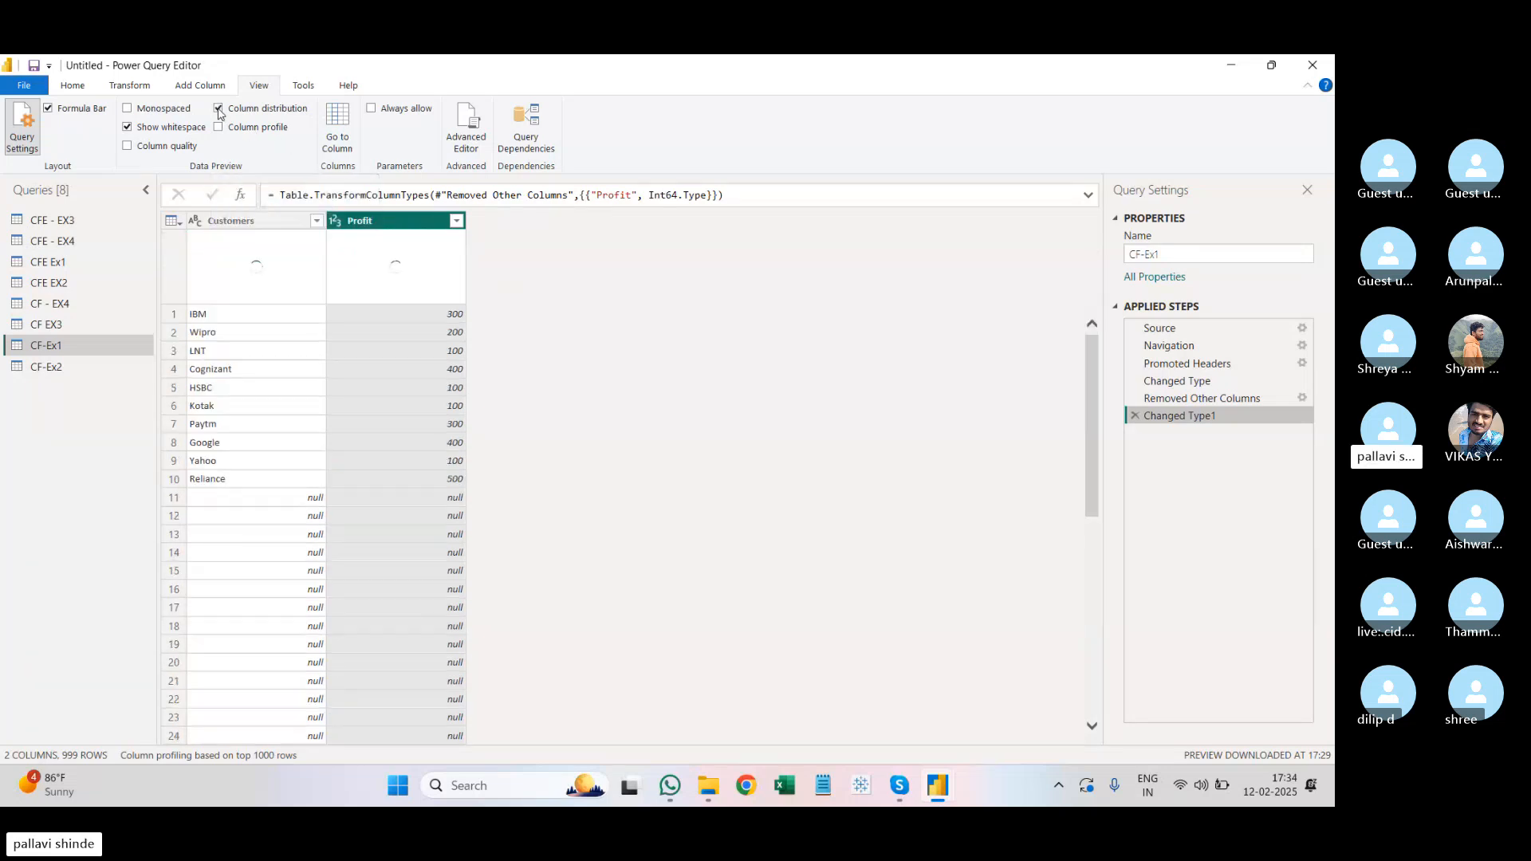
pyautogui.click(128, 147)
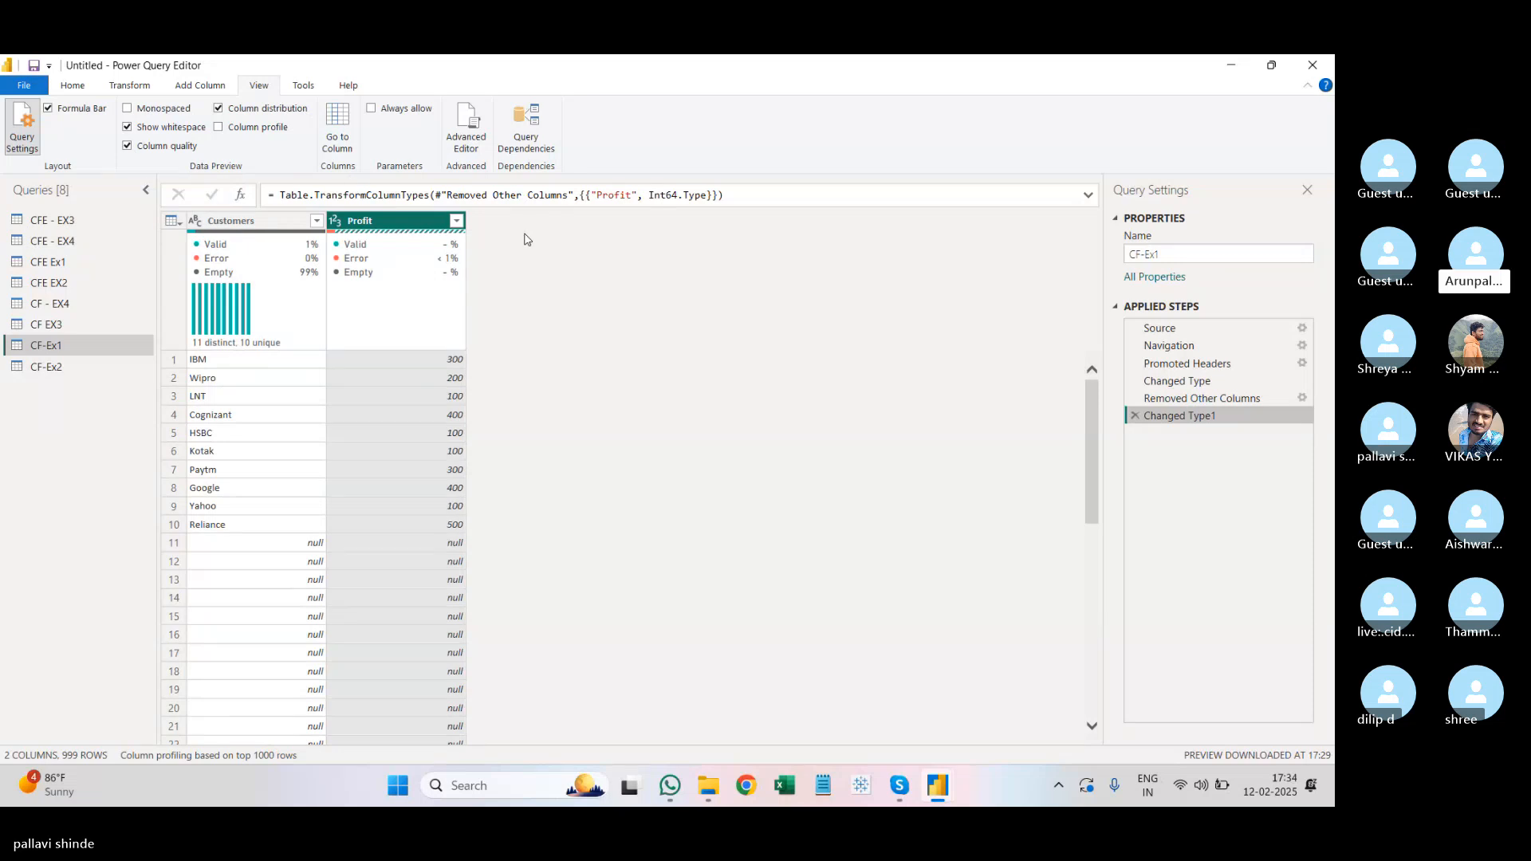
pyautogui.moveTo(452, 258)
pyautogui.click(128, 145)
pyautogui.click(219, 109)
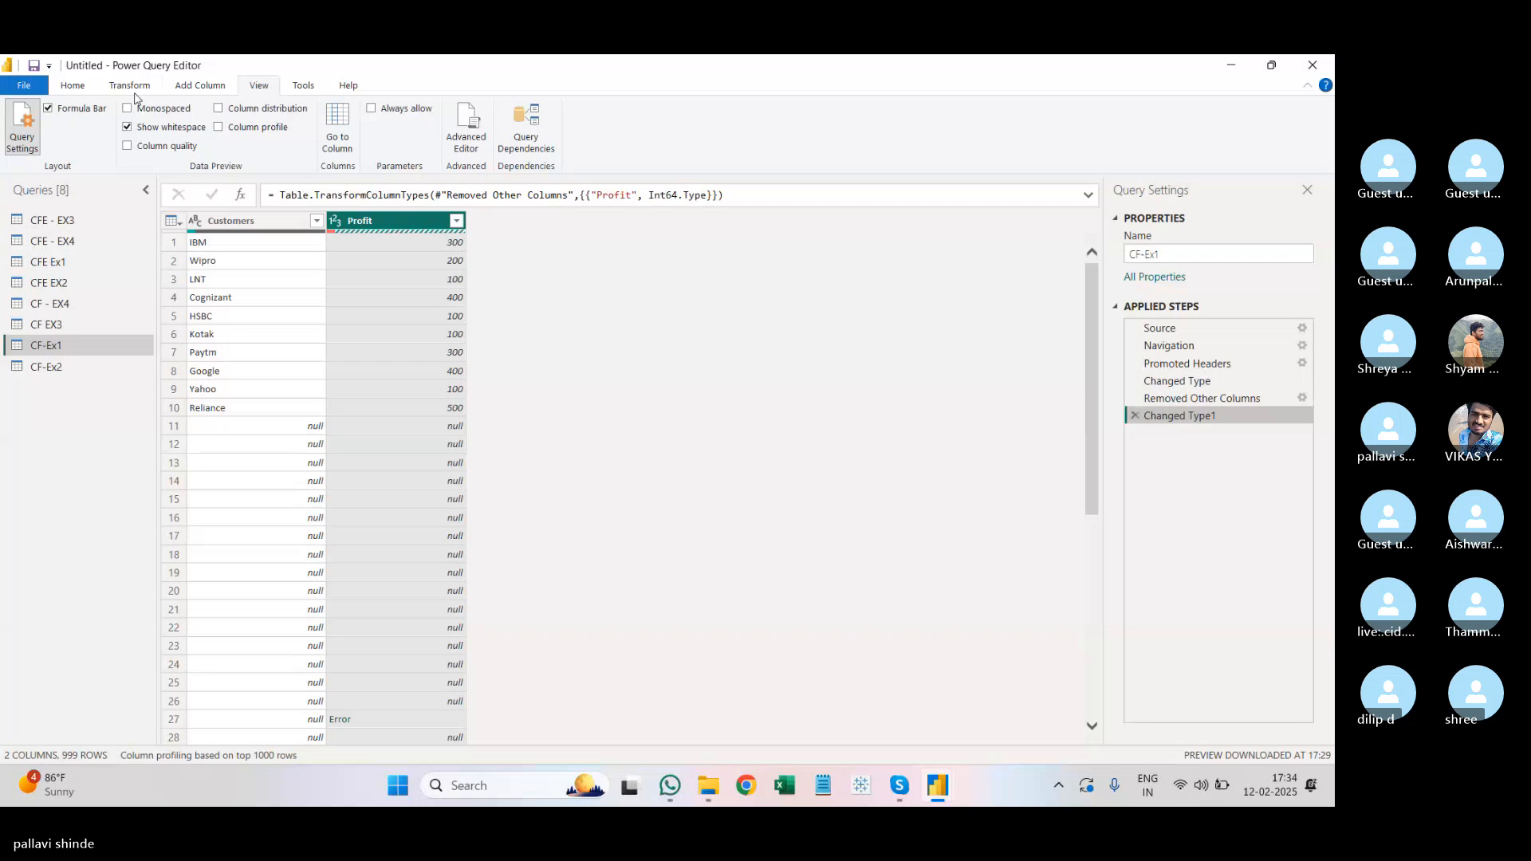
# Step: Reduce the CF-Ex1 query to its top 10 rows to drop the null and error rows
pyautogui.click(72, 86)
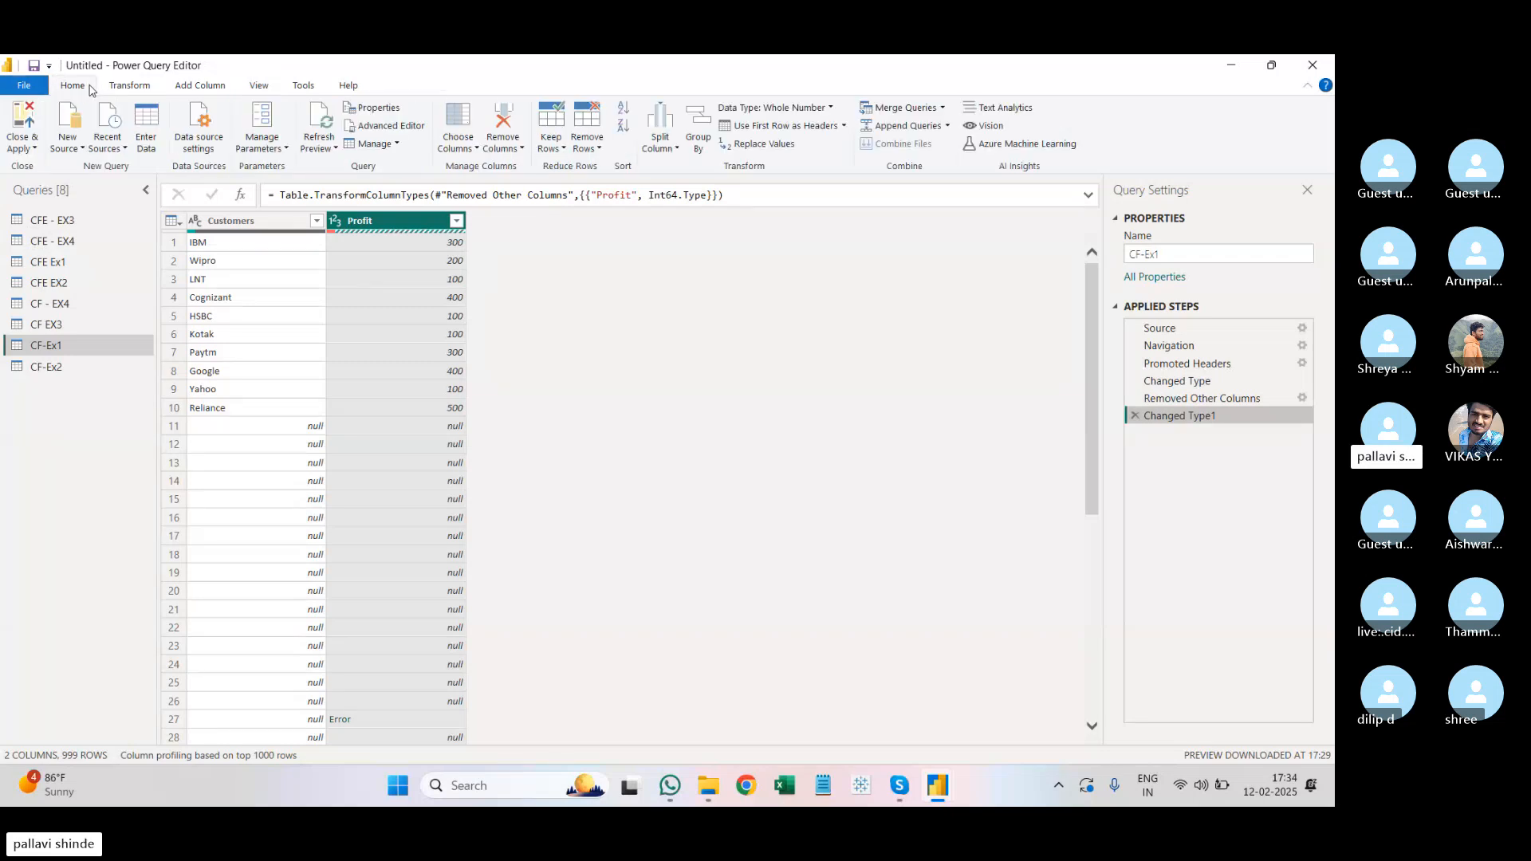
pyautogui.keyDown('ctrl'); pyautogui.click(247, 221); pyautogui.keyUp('ctrl')
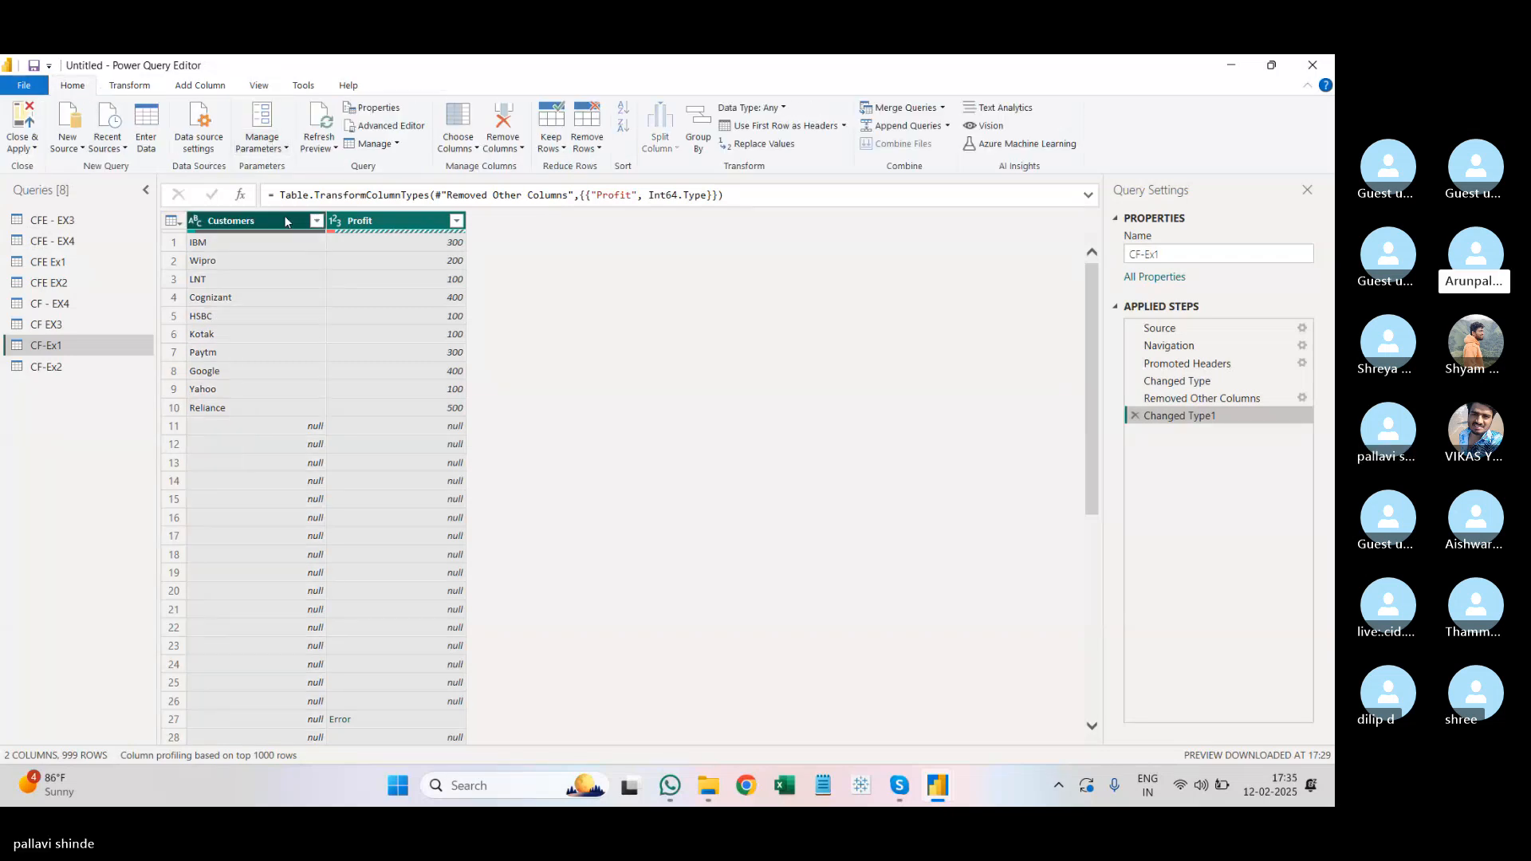
pyautogui.click(550, 139)
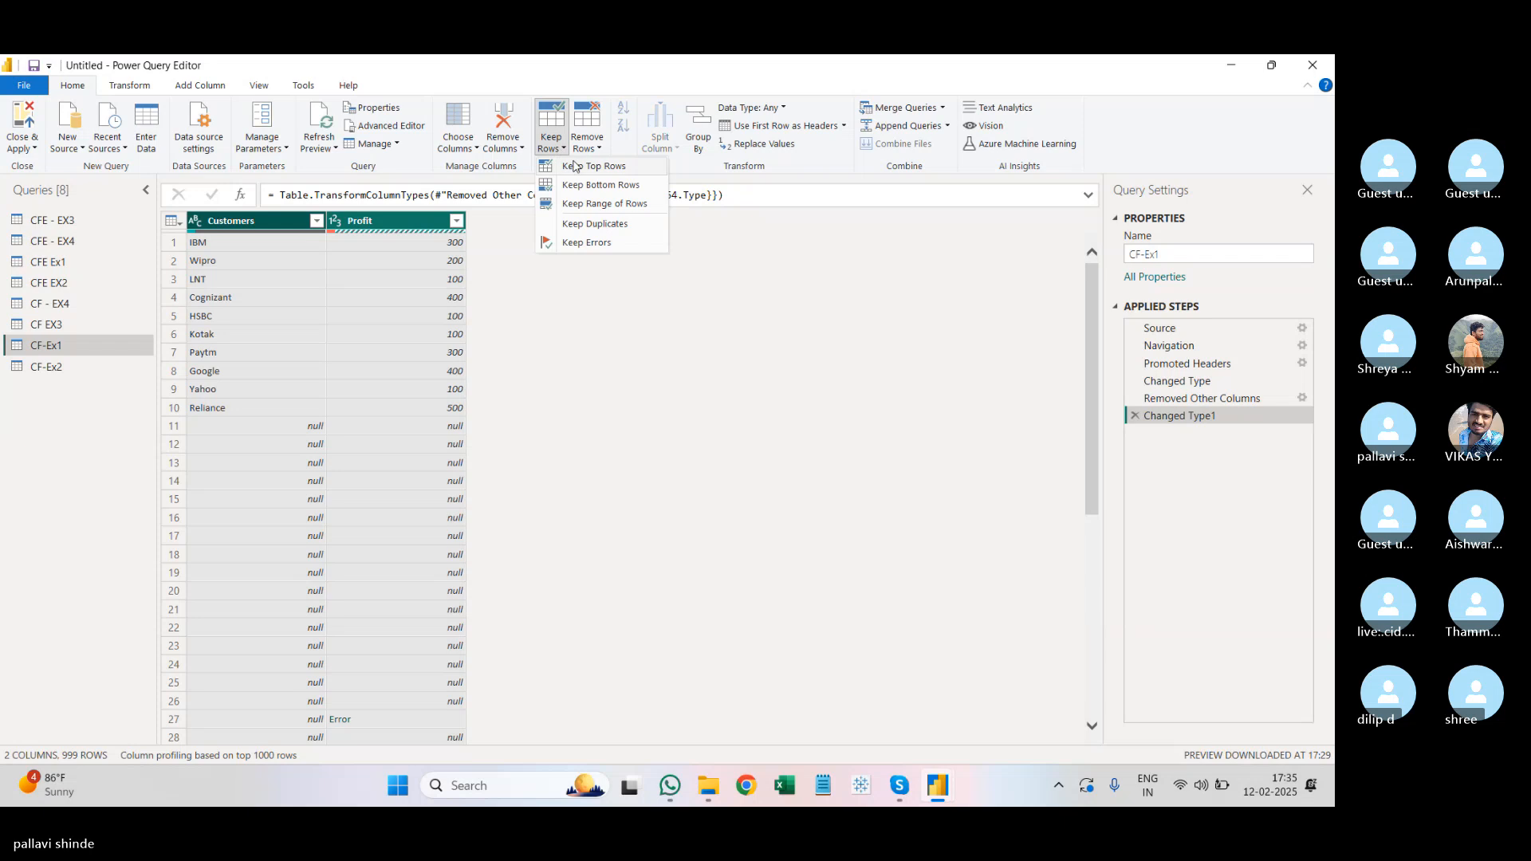
pyautogui.click(574, 166)
pyautogui.write('10')
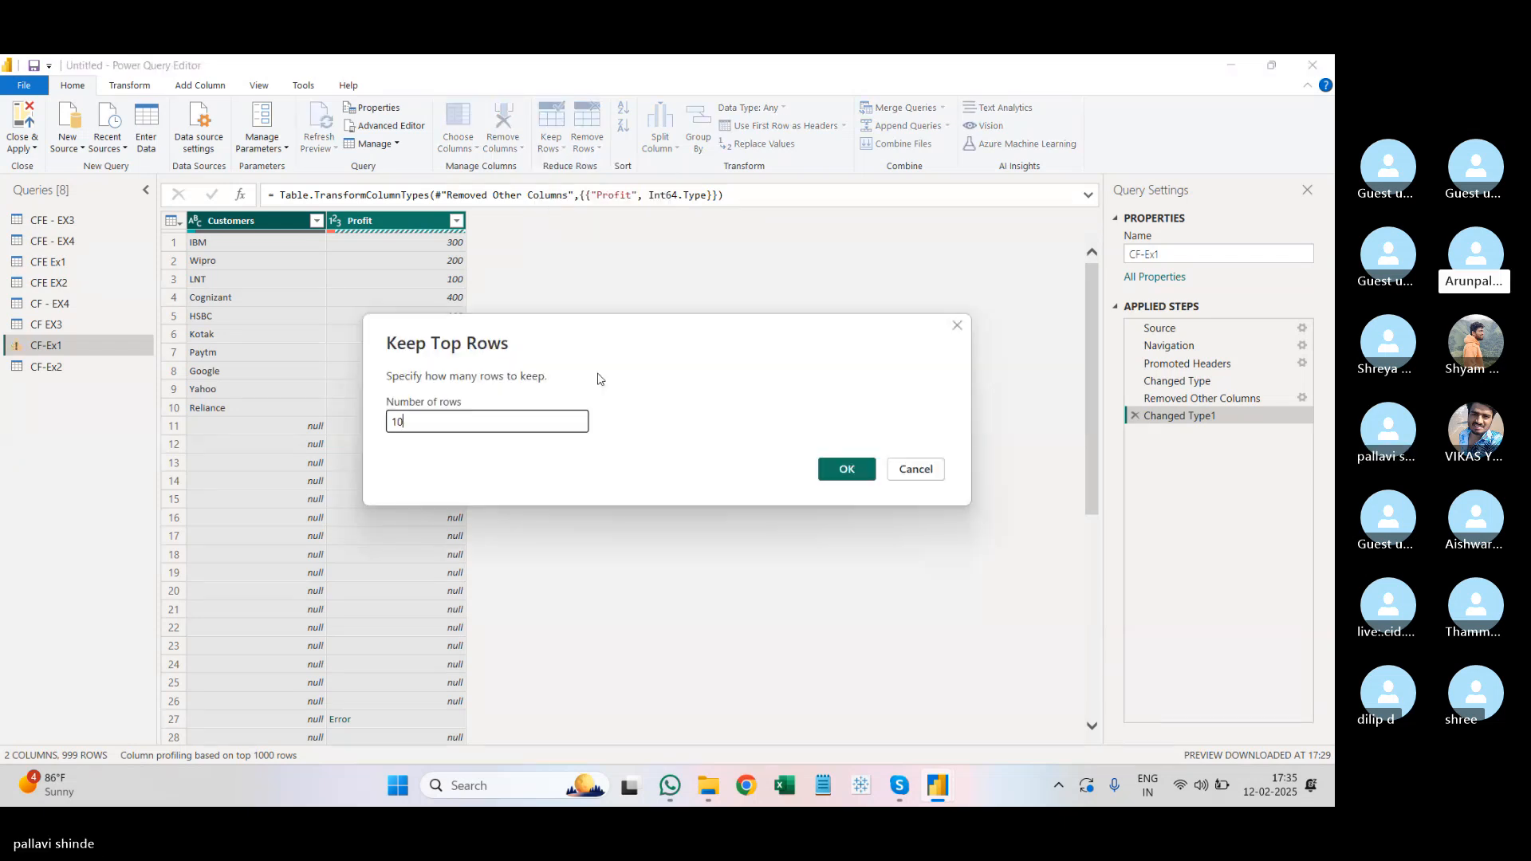
pyautogui.click(848, 469)
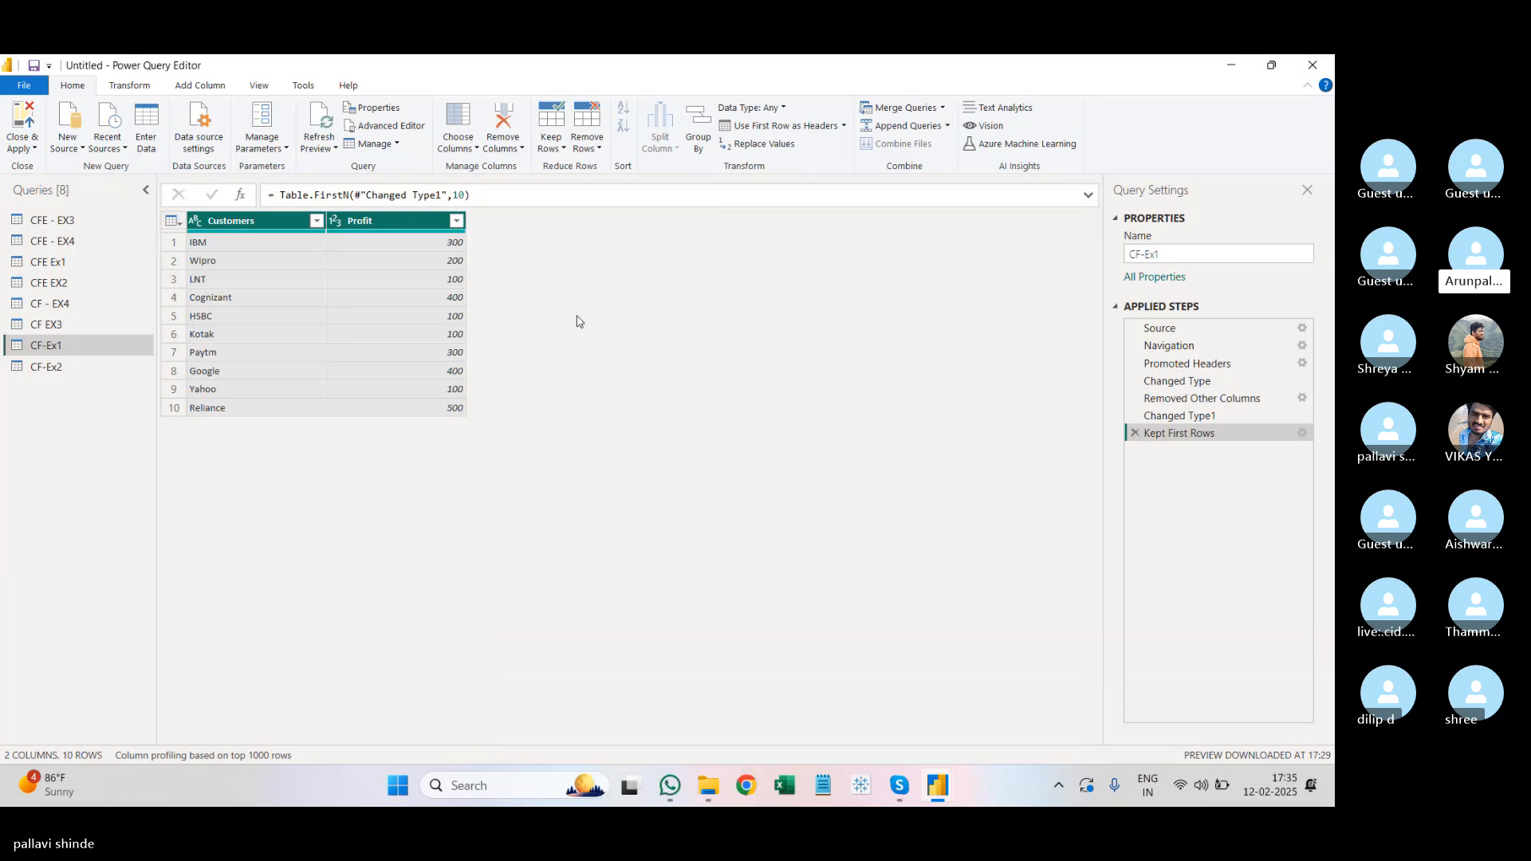
# Step: Start a new conditional column in CF-Ex1 and base its first condition on the Profit column
pyautogui.click(336, 220)
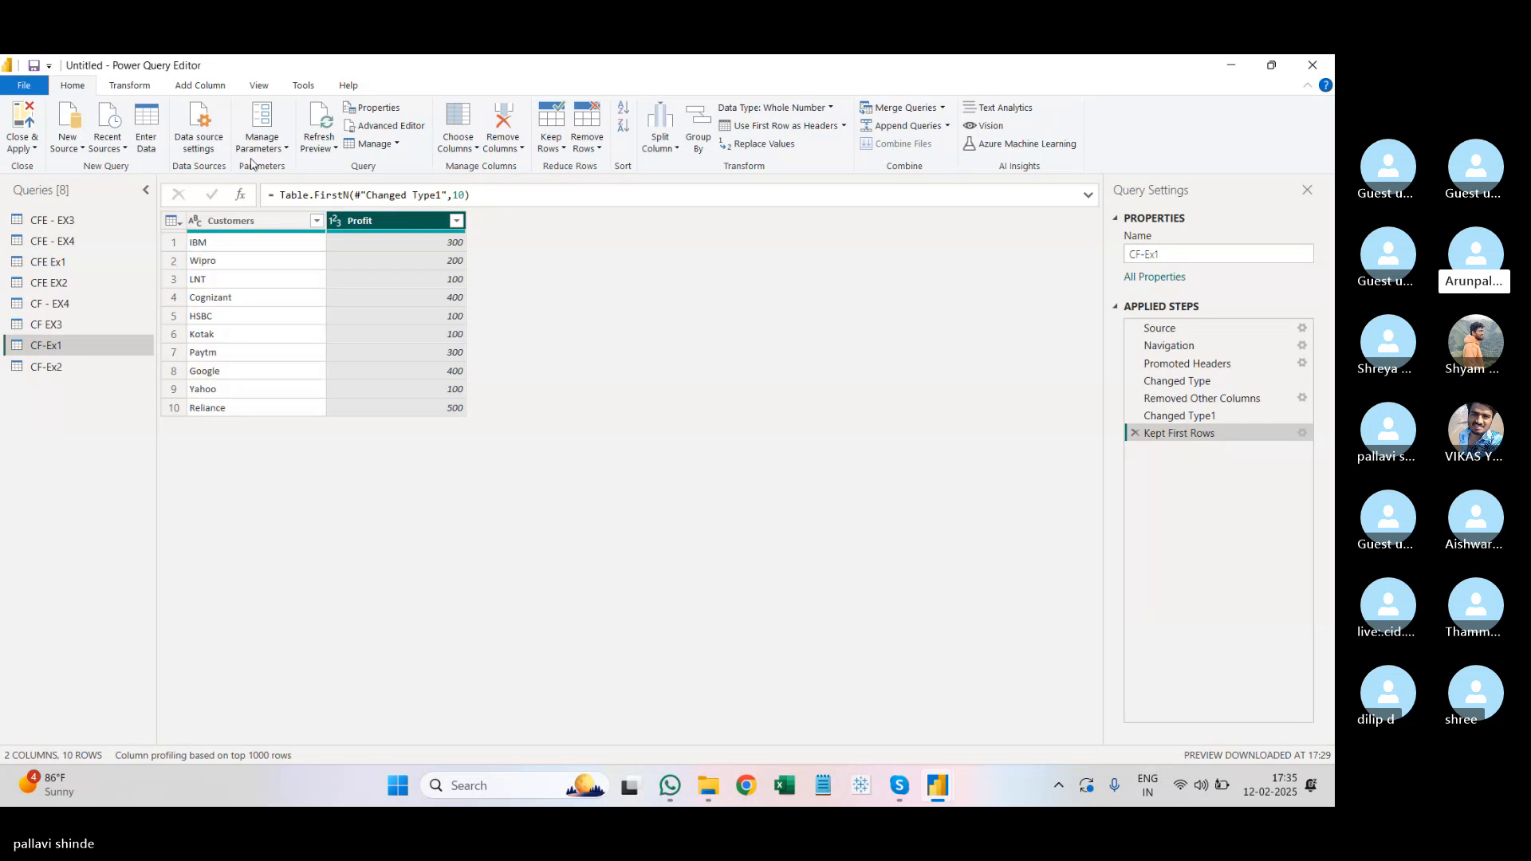
pyautogui.click(197, 87)
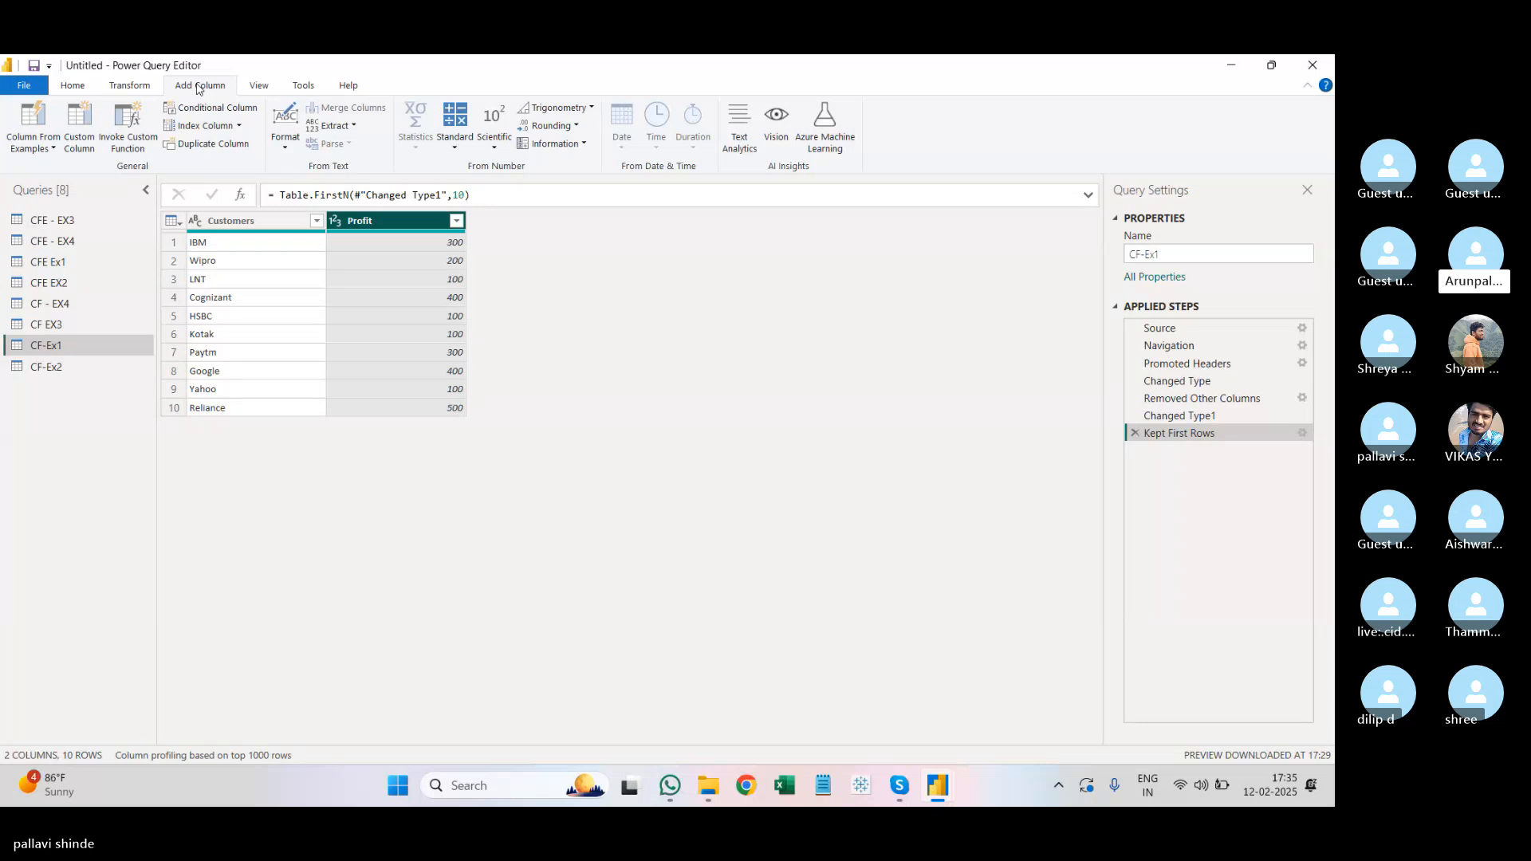
pyautogui.keyDown('ctrl'); pyautogui.click(263, 221); pyautogui.keyUp('ctrl')
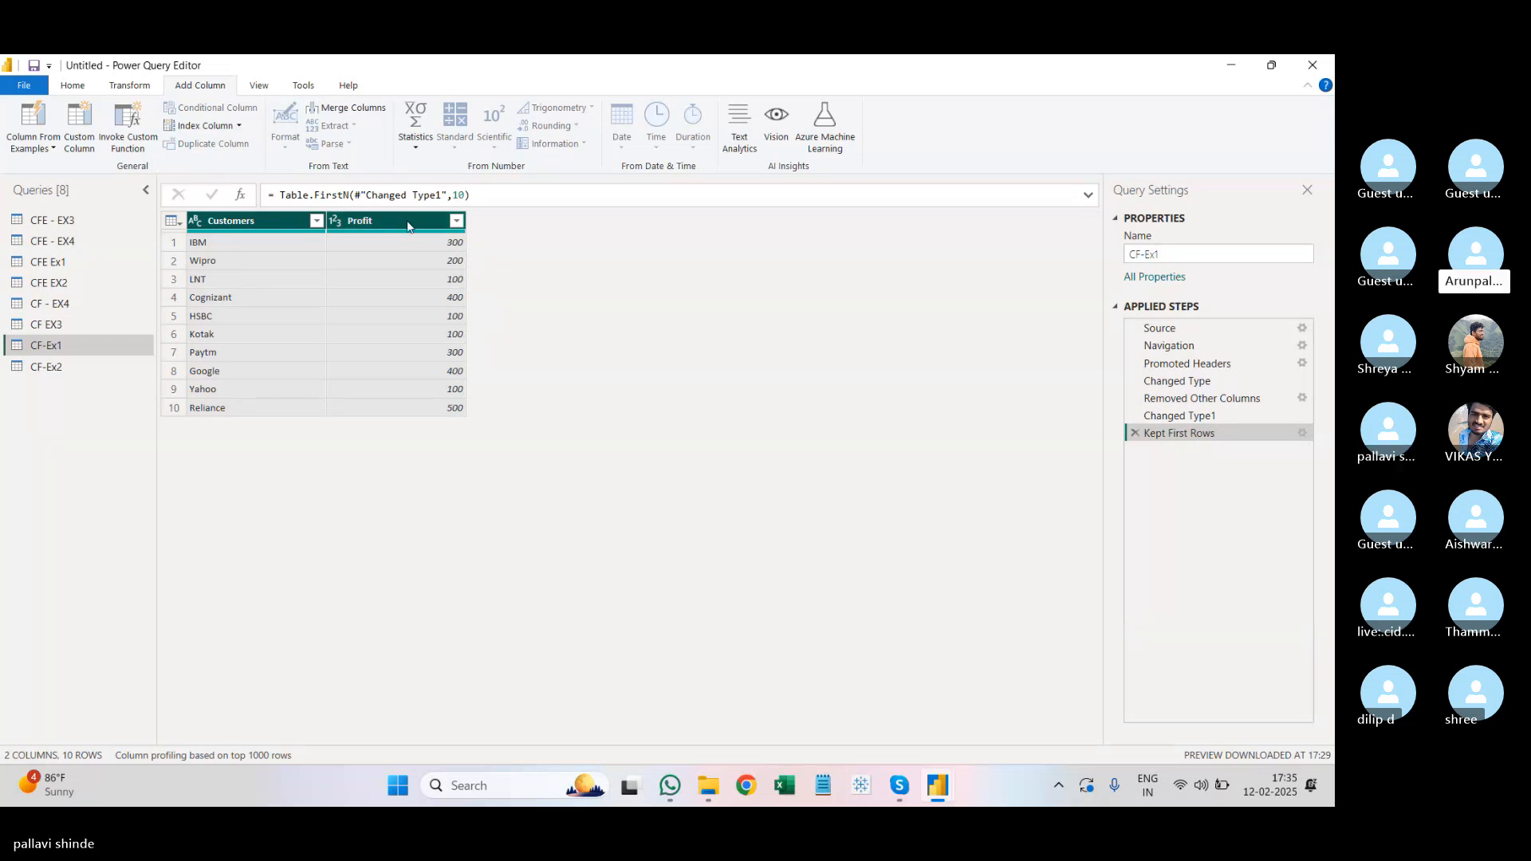
pyautogui.click(459, 241)
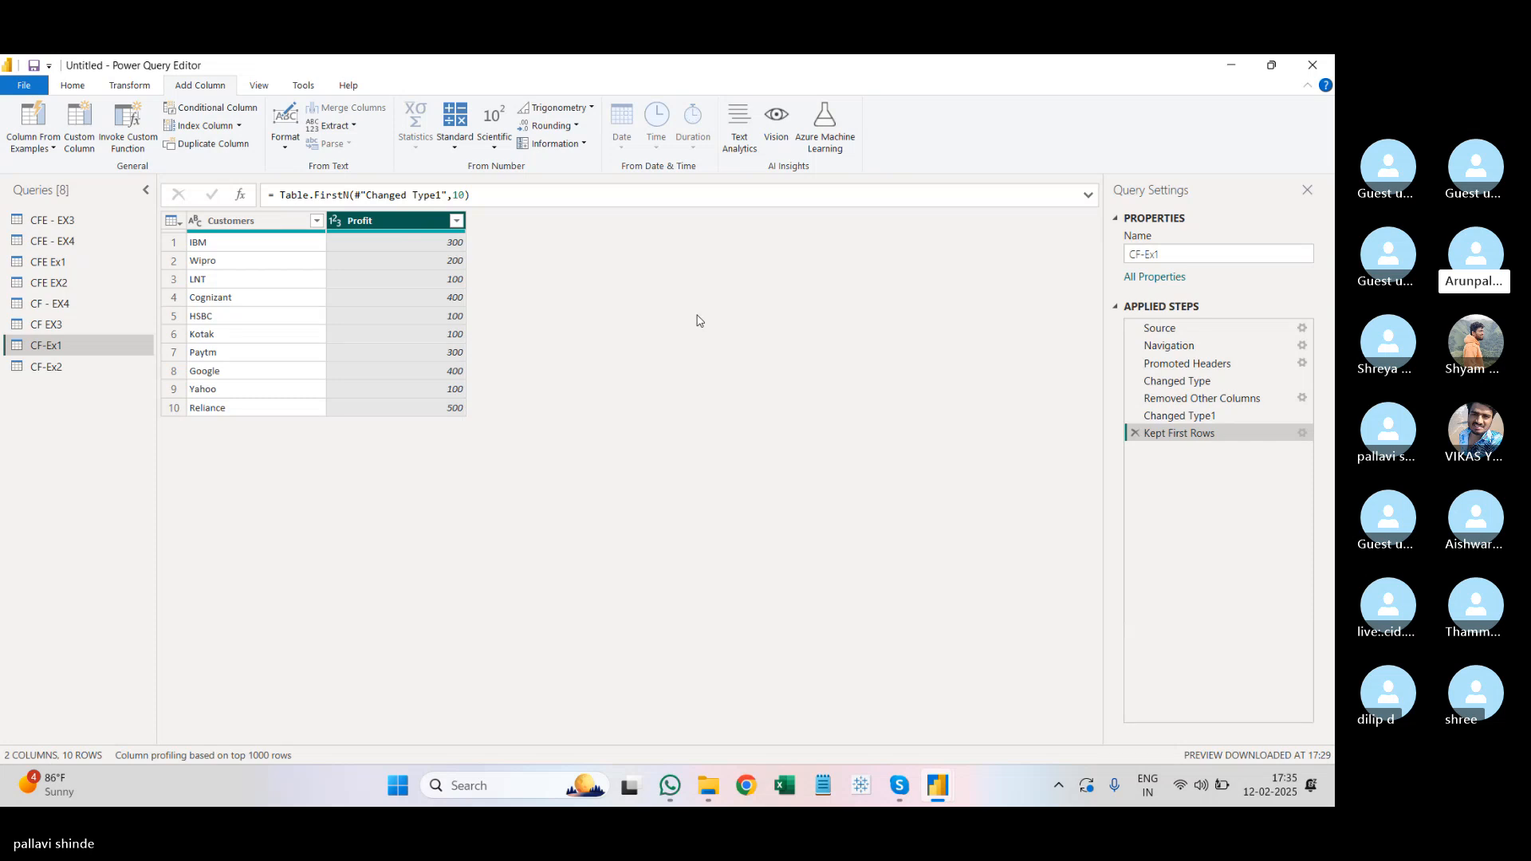
pyautogui.click(209, 107)
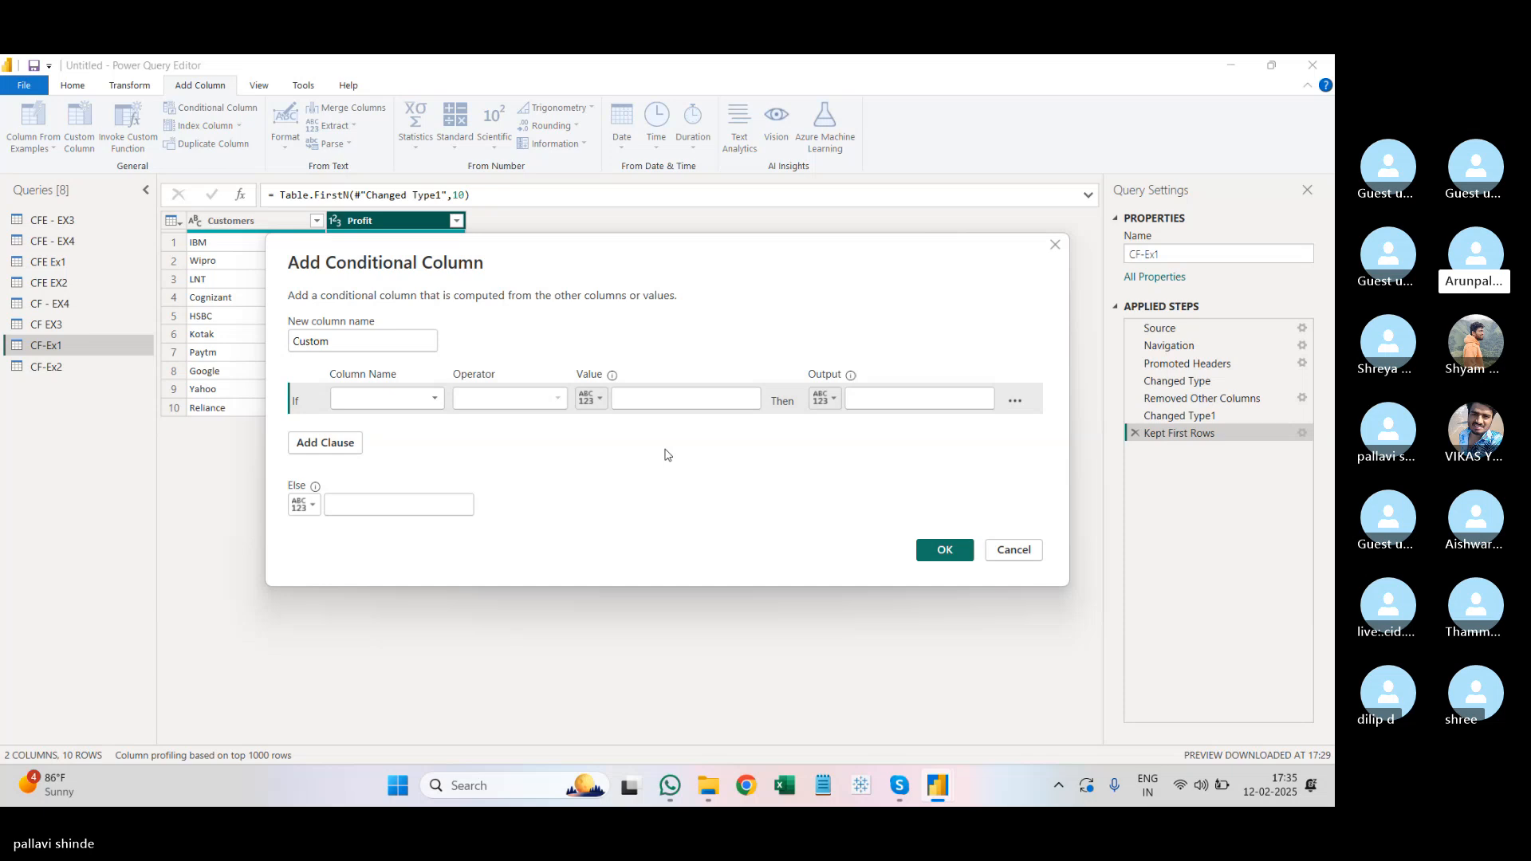
pyautogui.click(387, 398)
pyautogui.click(419, 435)
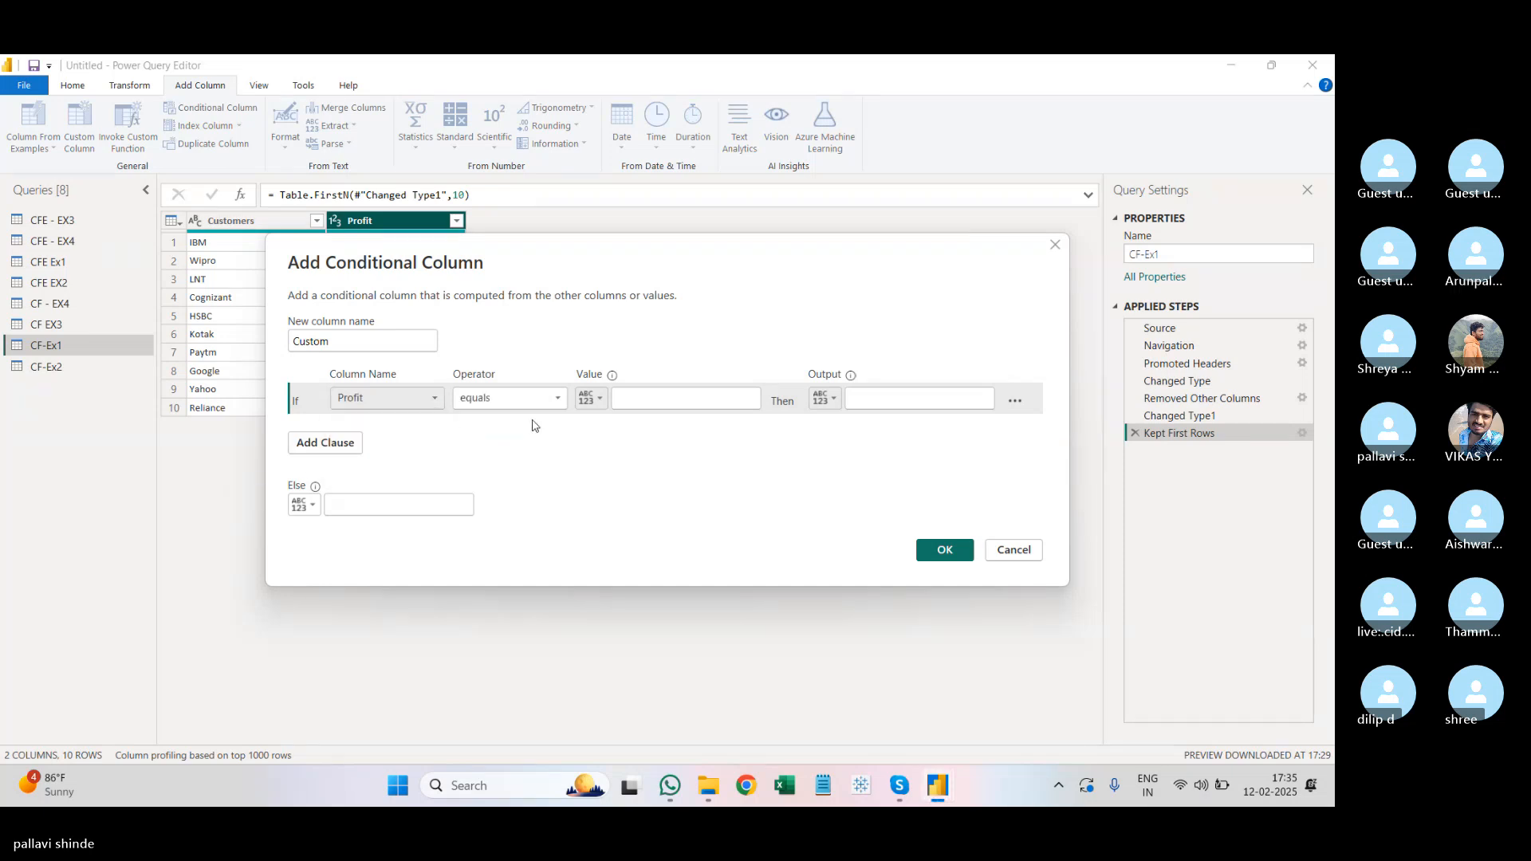
# Step: Set the first condition to Profit is greater than 400 with the output "High Profit"
pyautogui.click(557, 400)
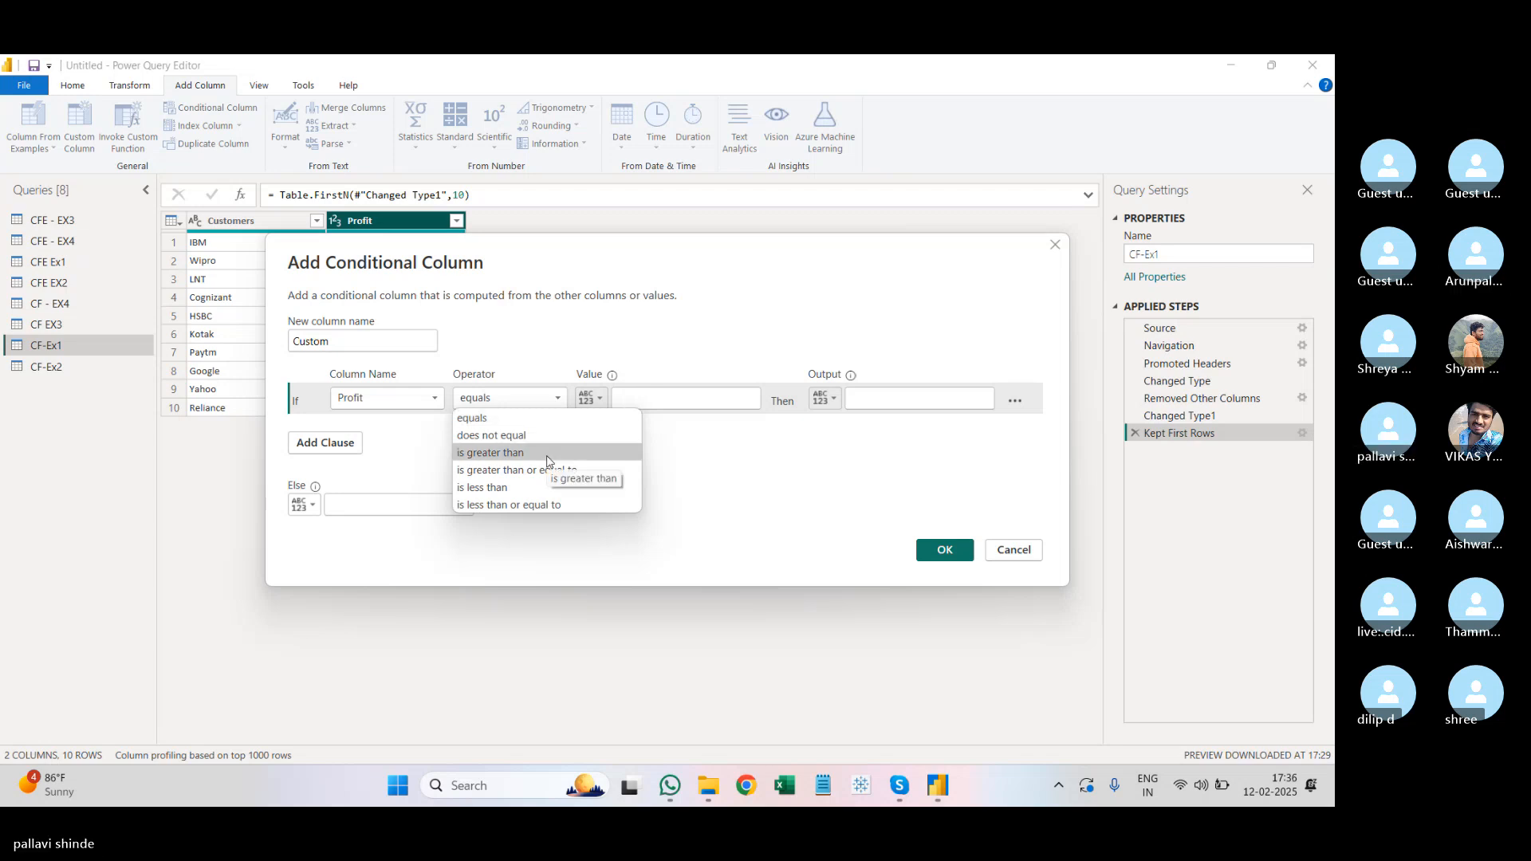
pyautogui.click(611, 454)
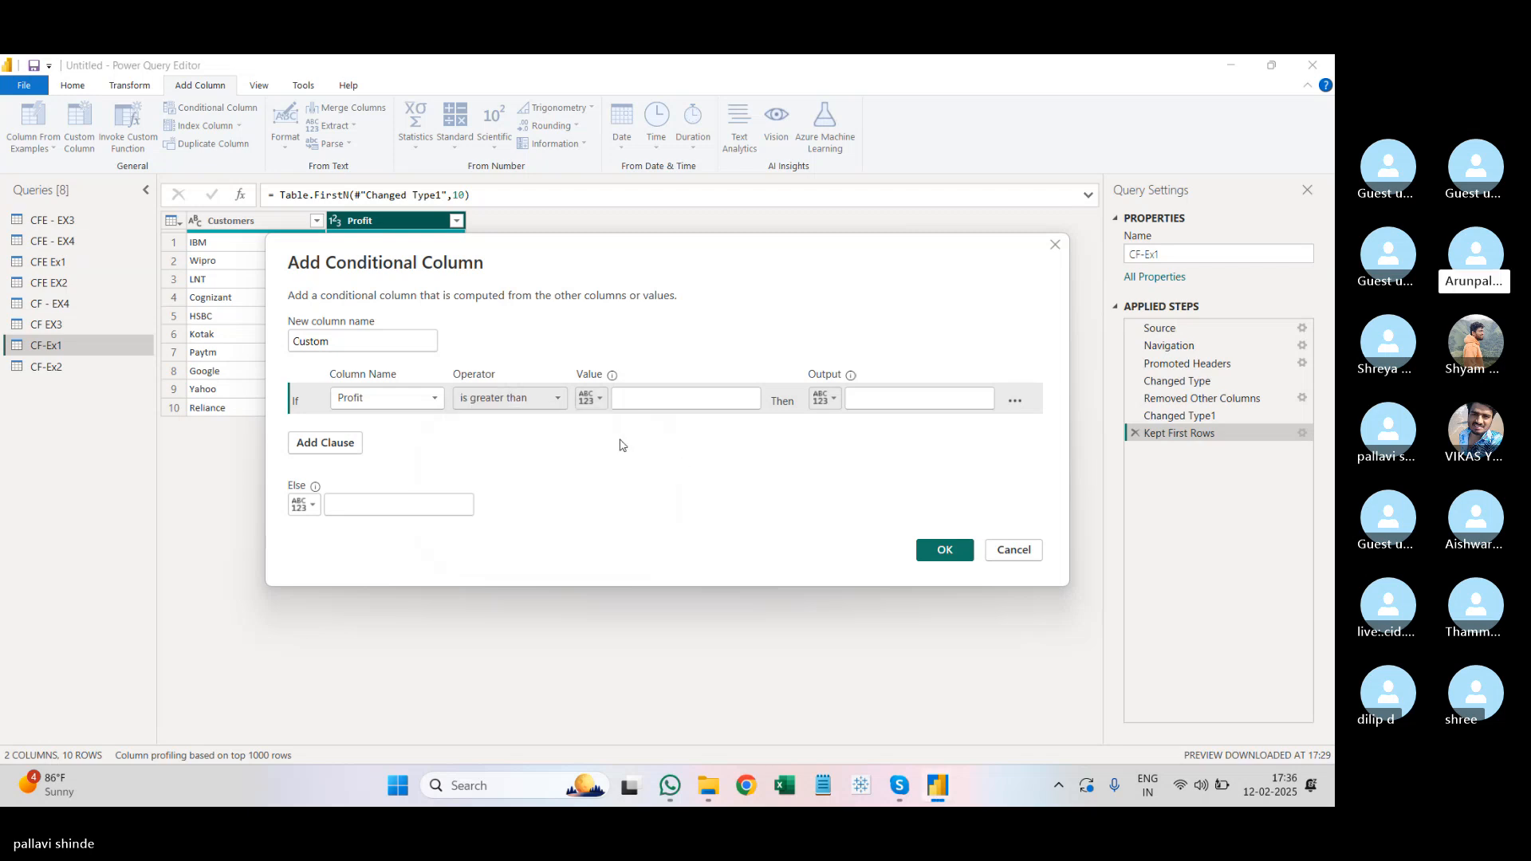
pyautogui.click(674, 403)
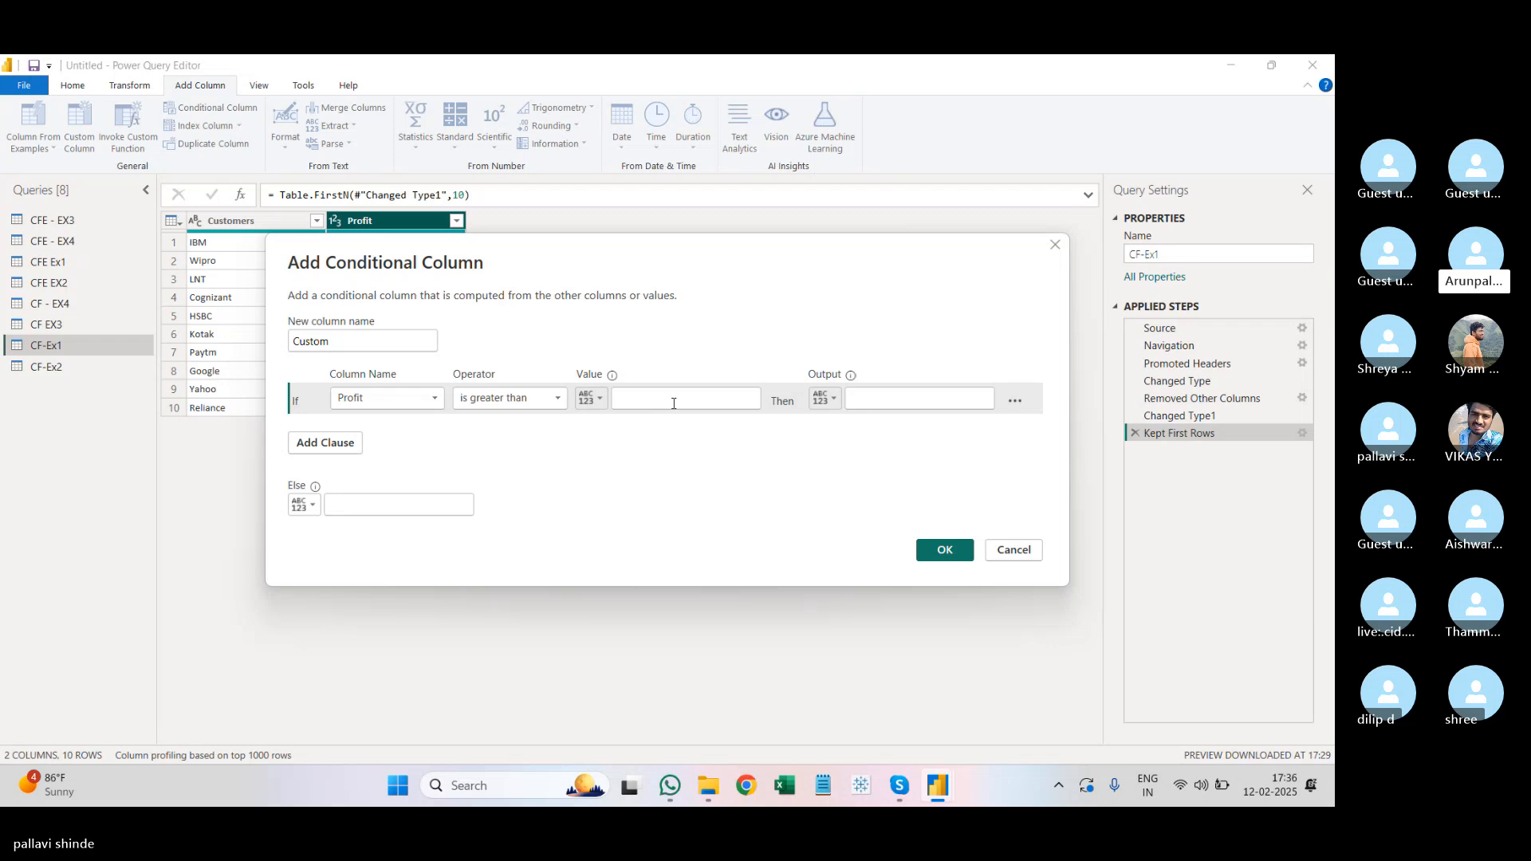
pyautogui.write('400')
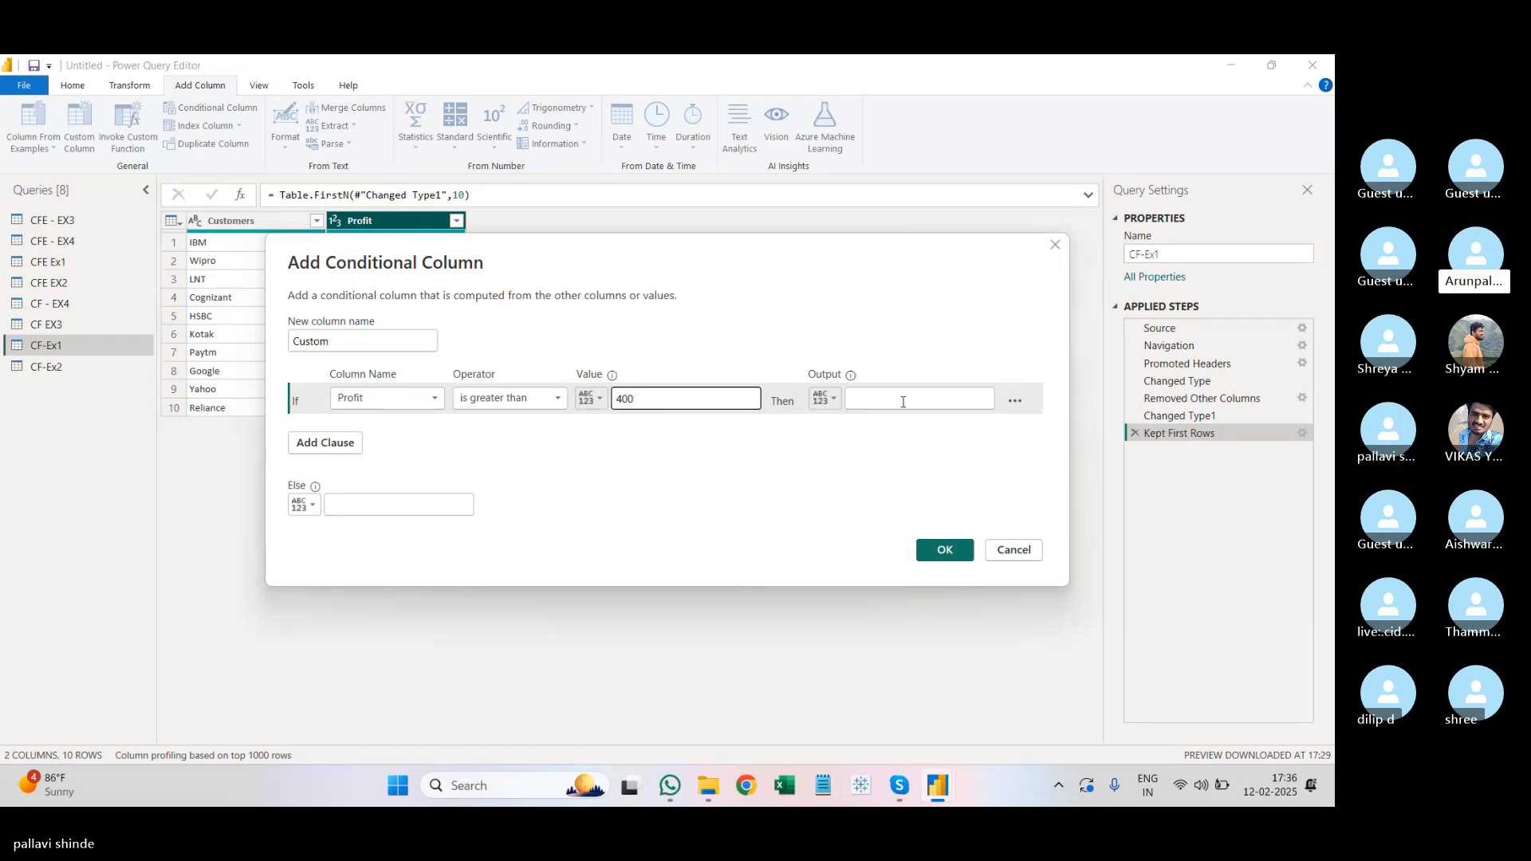
pyautogui.click(838, 432)
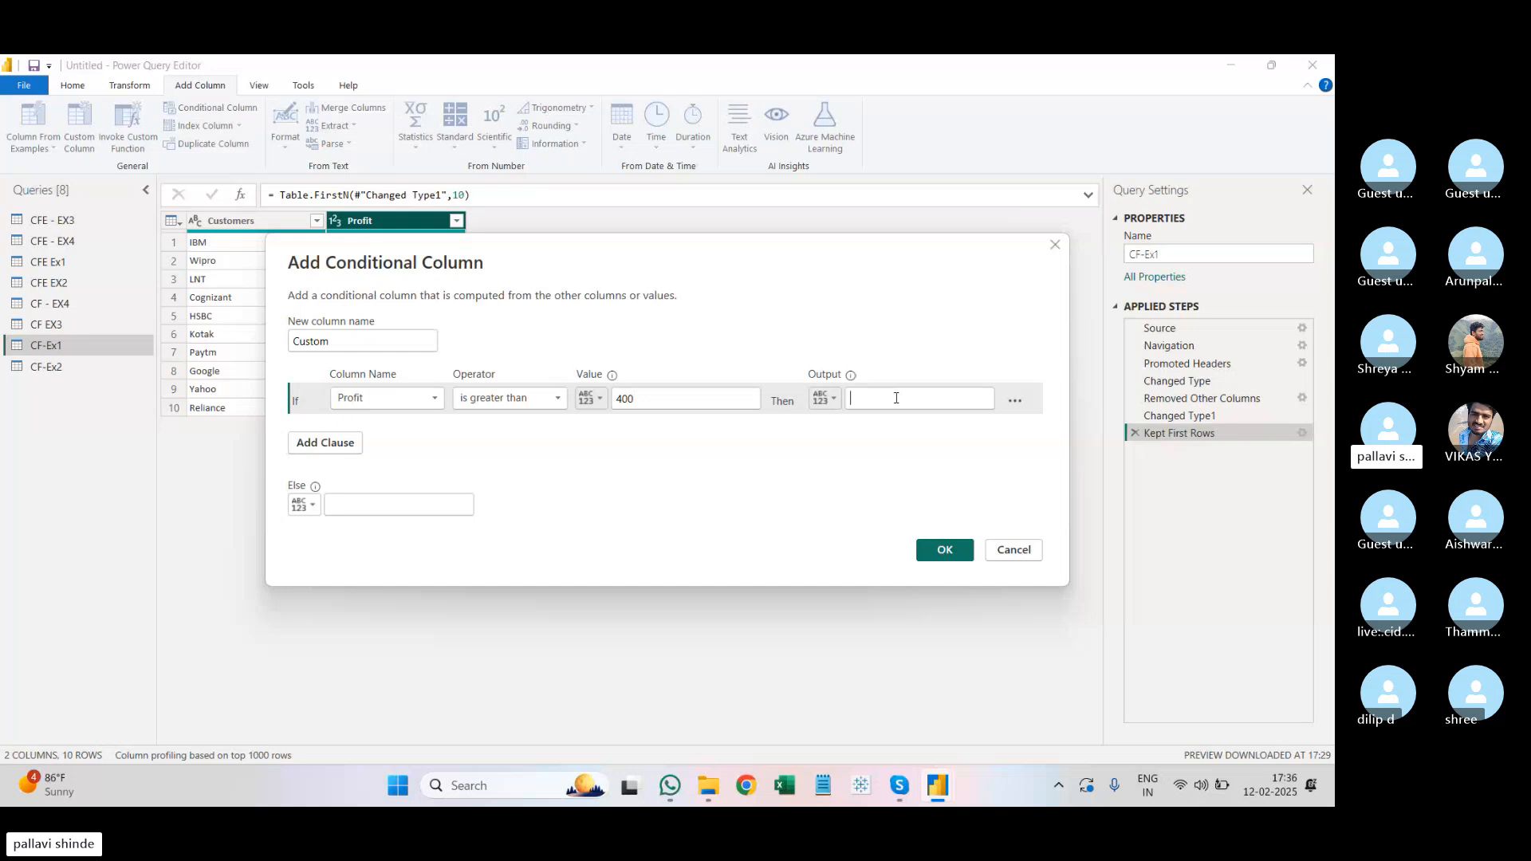
pyautogui.write('High')
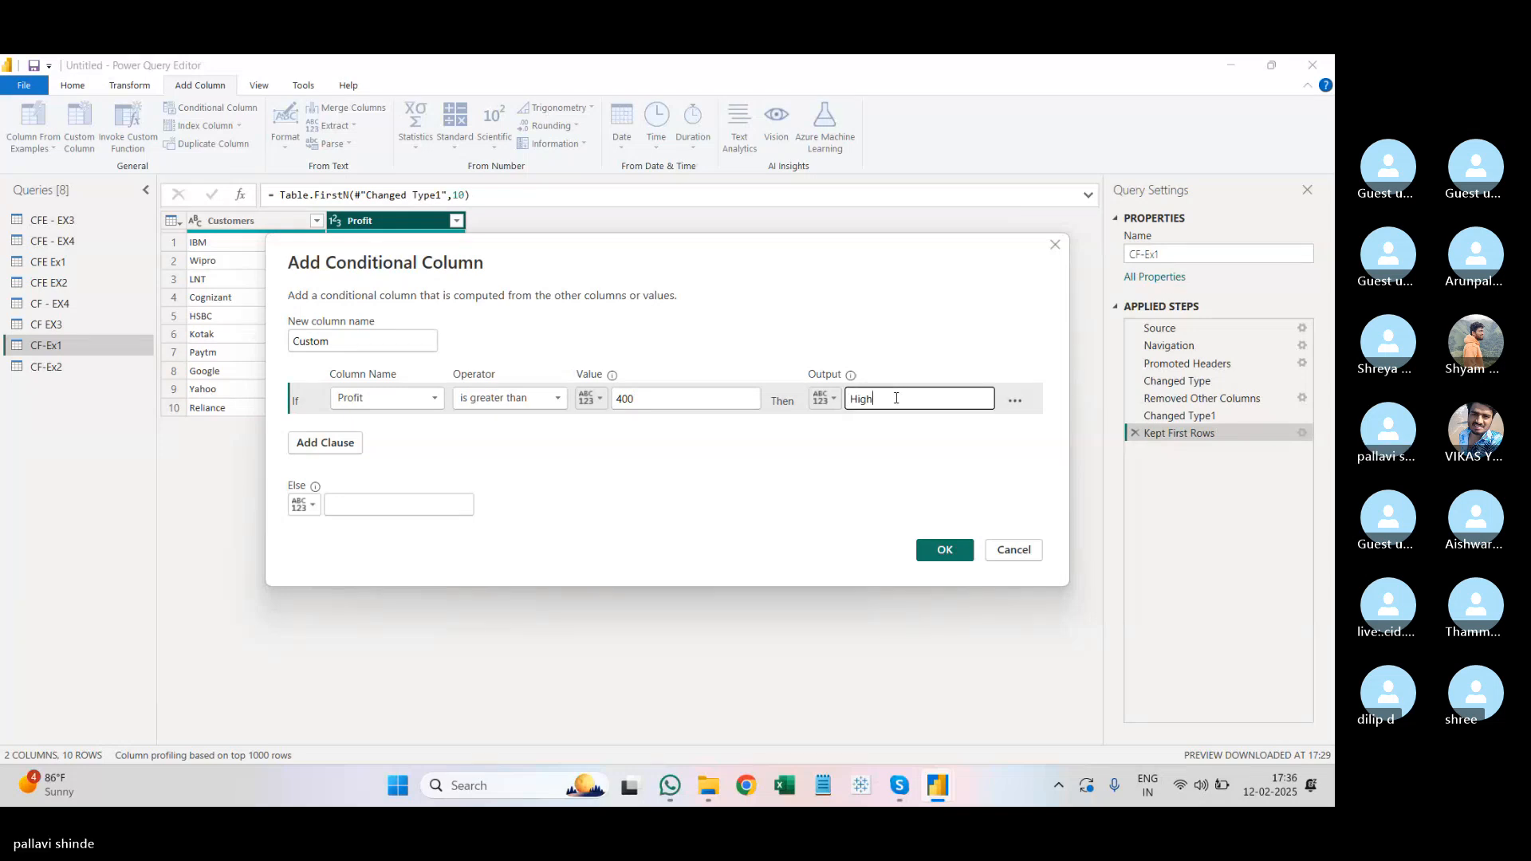
pyautogui.write(' Profit')
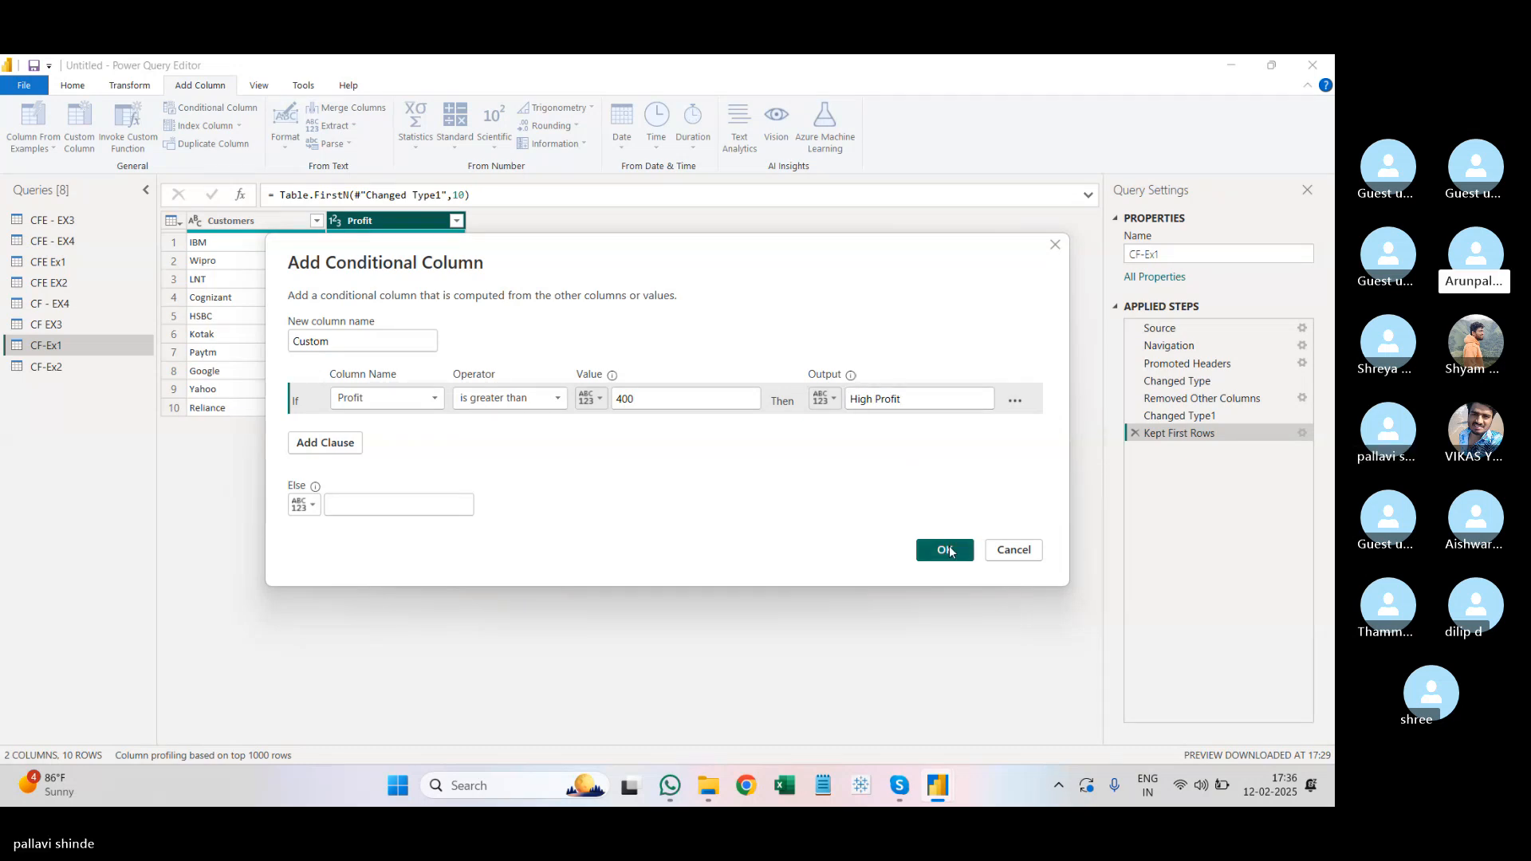
# Step: Add a second condition that outputs "Medium Profit" when Profit is greater than 200
pyautogui.click(327, 444)
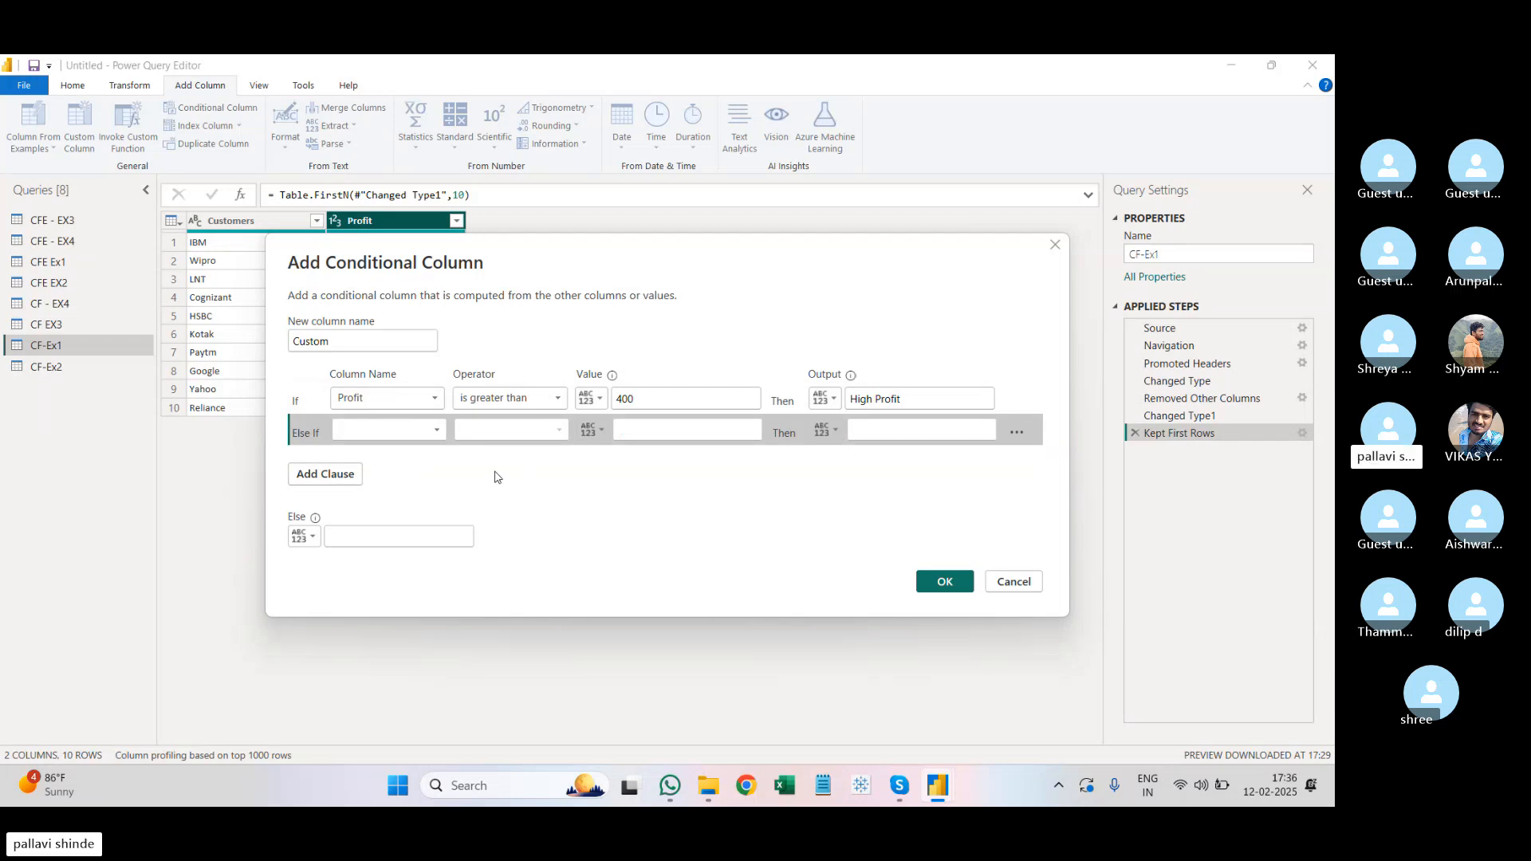
pyautogui.click(437, 430)
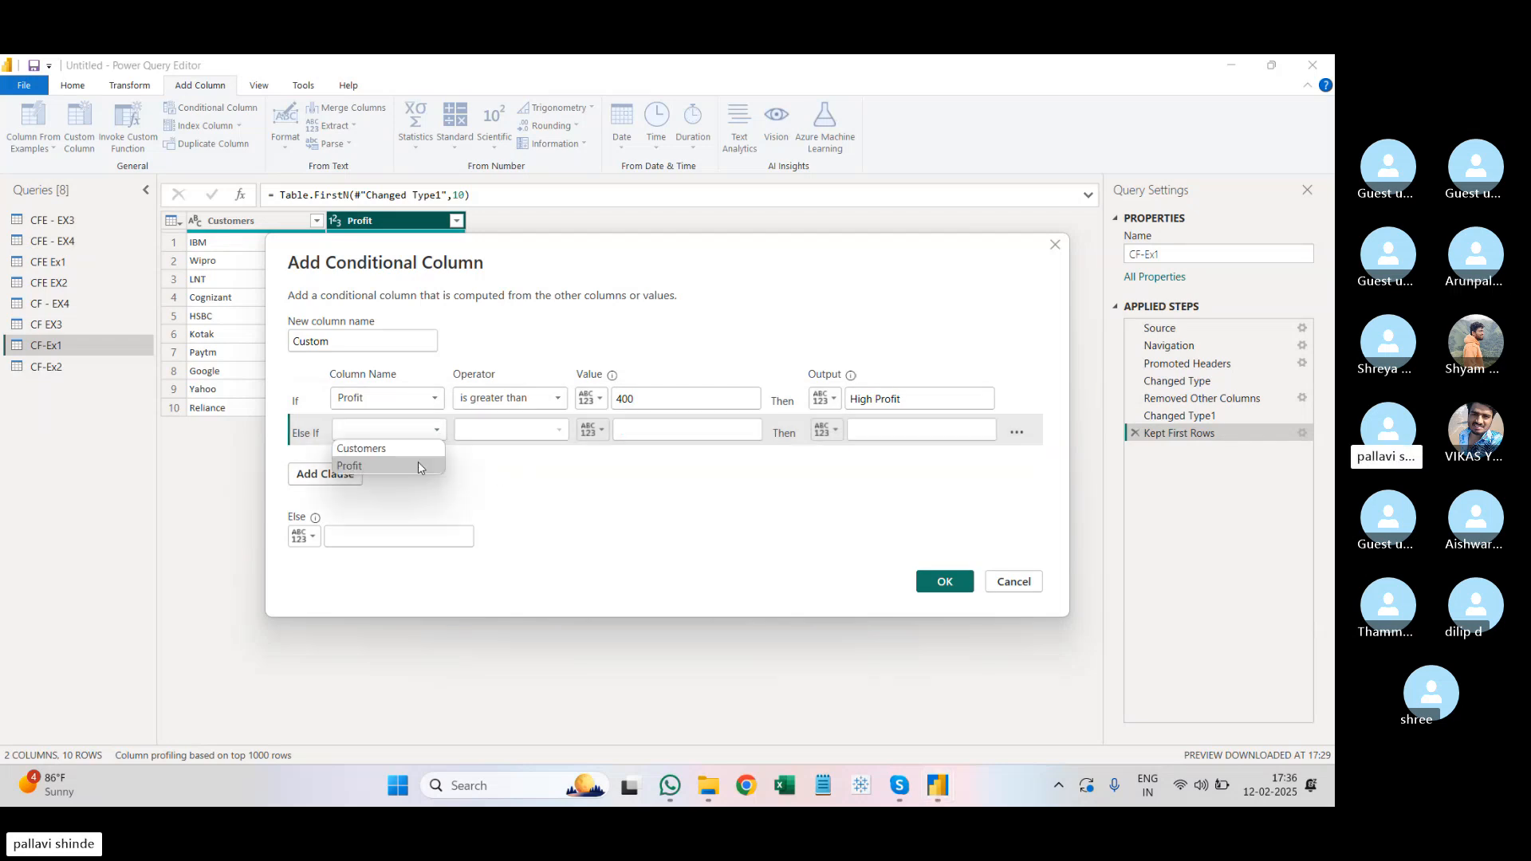
pyautogui.click(418, 468)
pyautogui.click(556, 434)
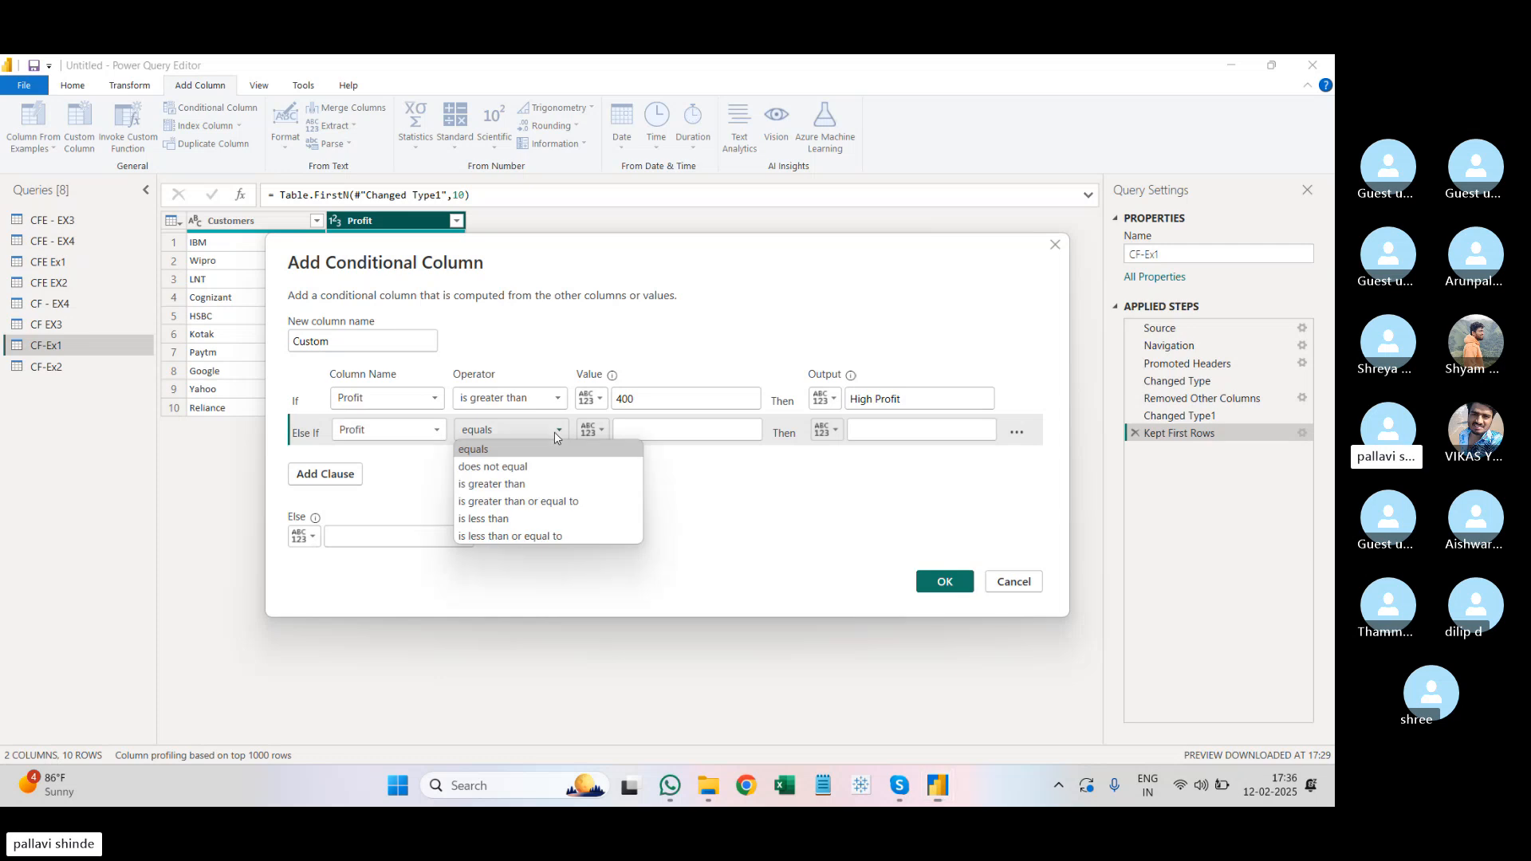
pyautogui.click(638, 484)
pyautogui.click(659, 431)
pyautogui.write('2')
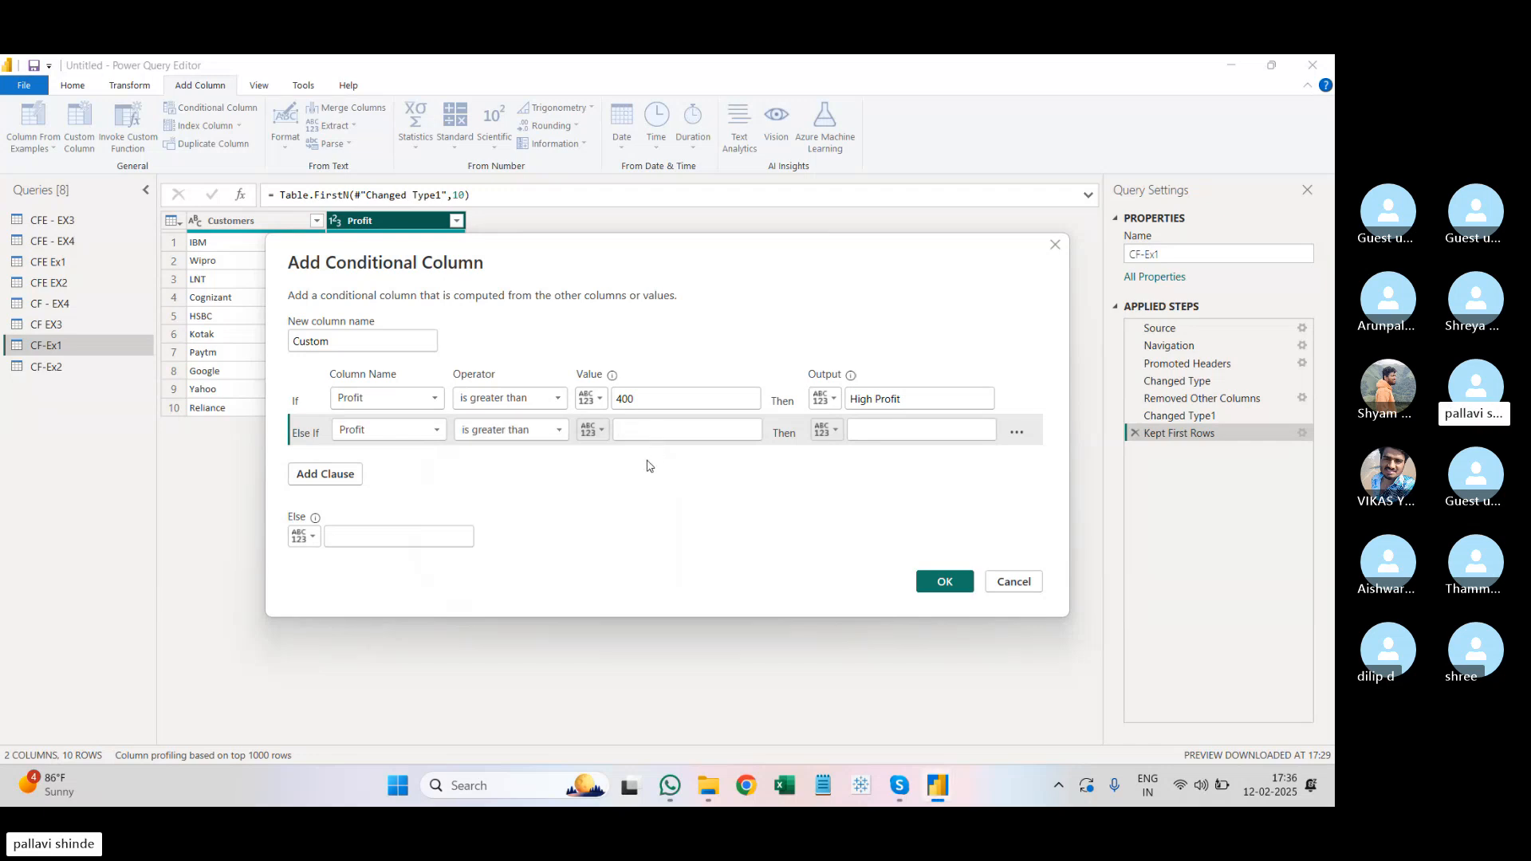
pyautogui.write('00')
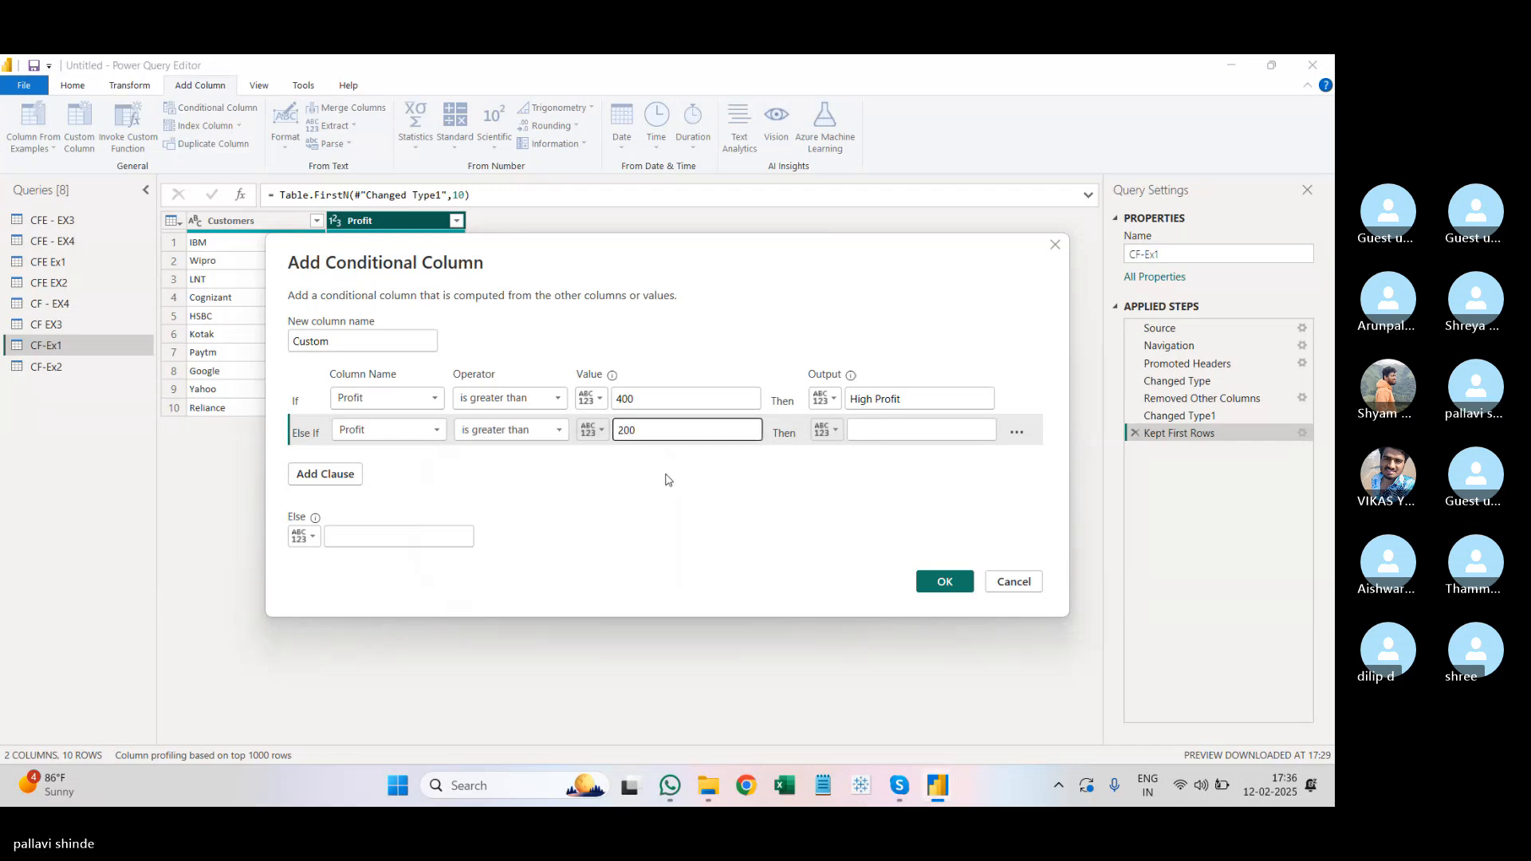
pyautogui.click(875, 432)
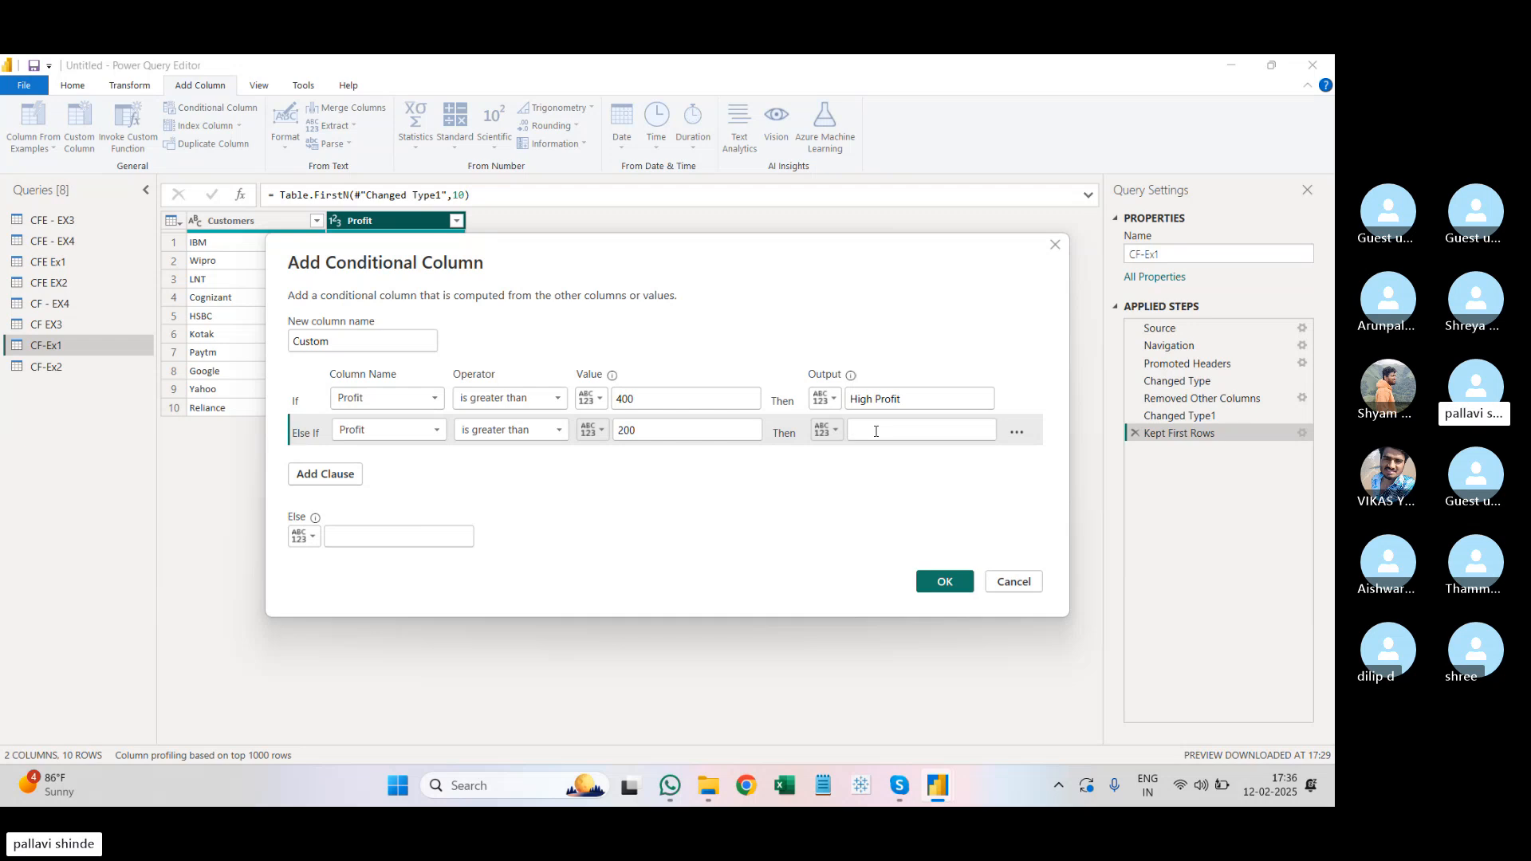
pyautogui.write('Medium ')
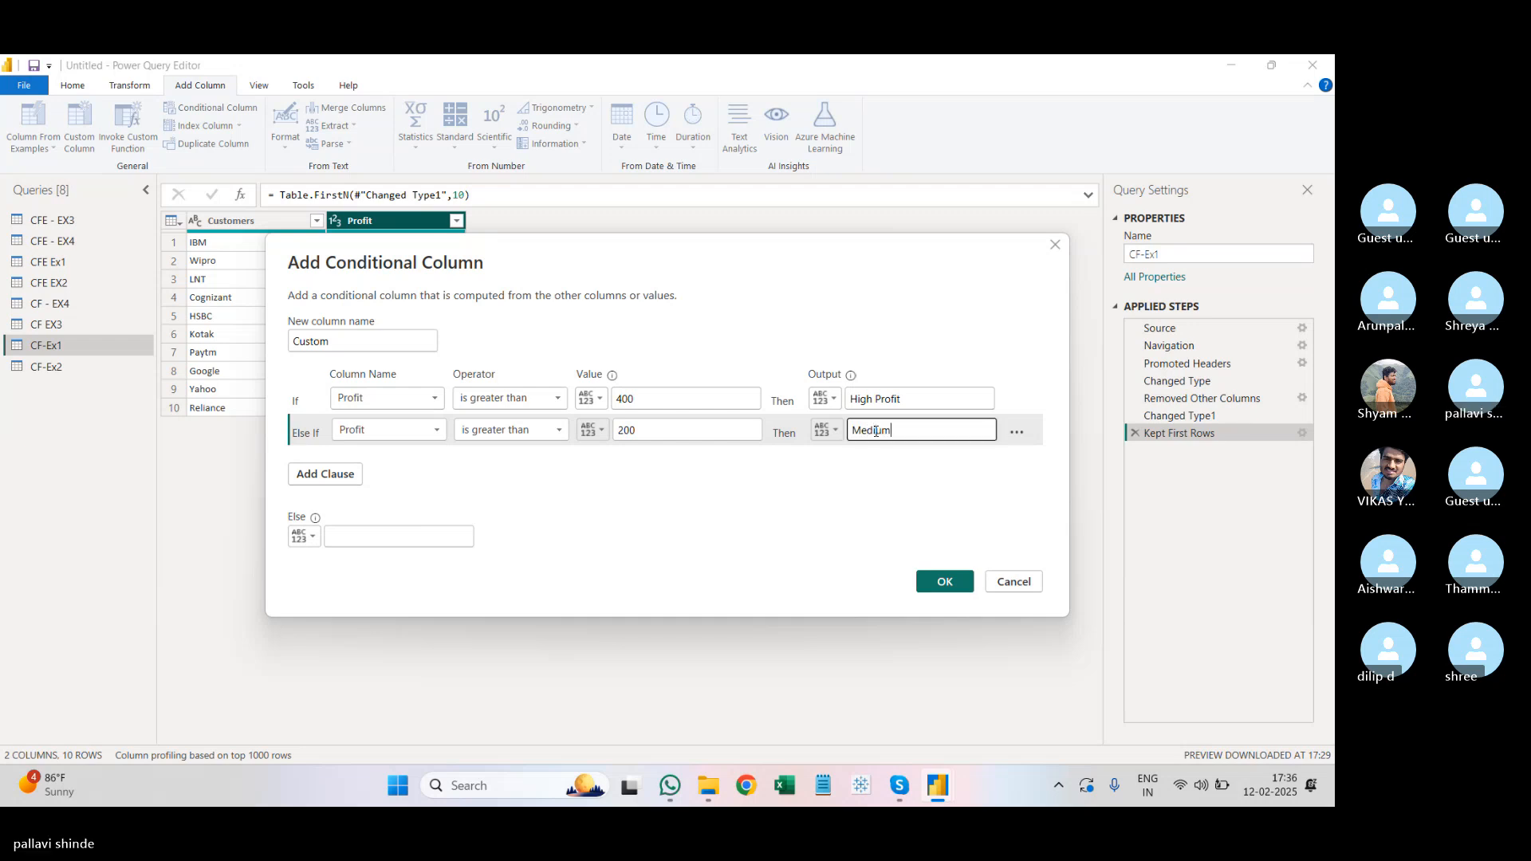
pyautogui.write('Profit')
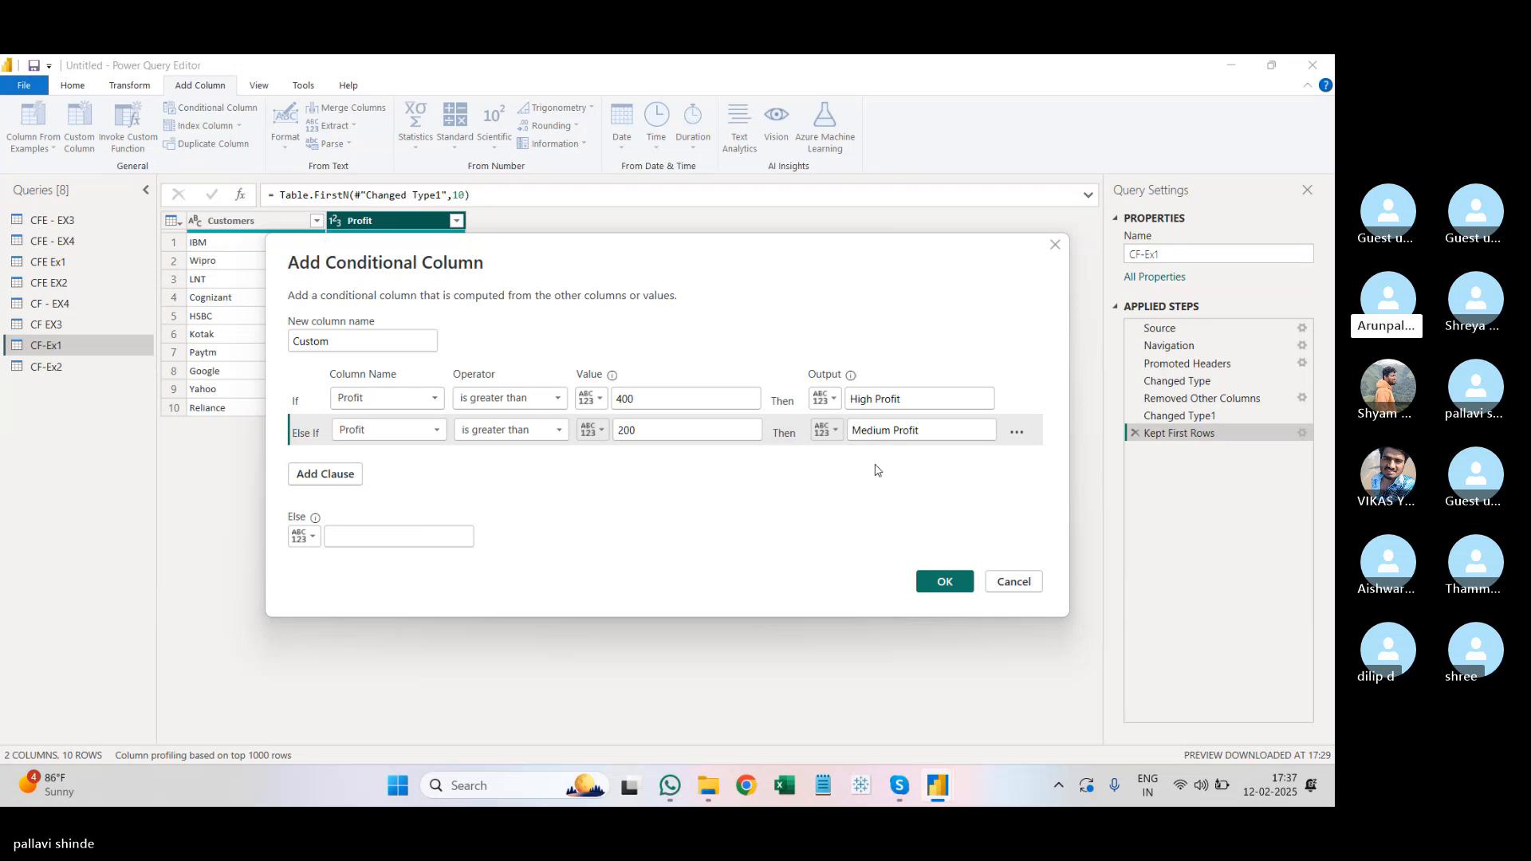
pyautogui.click(340, 479)
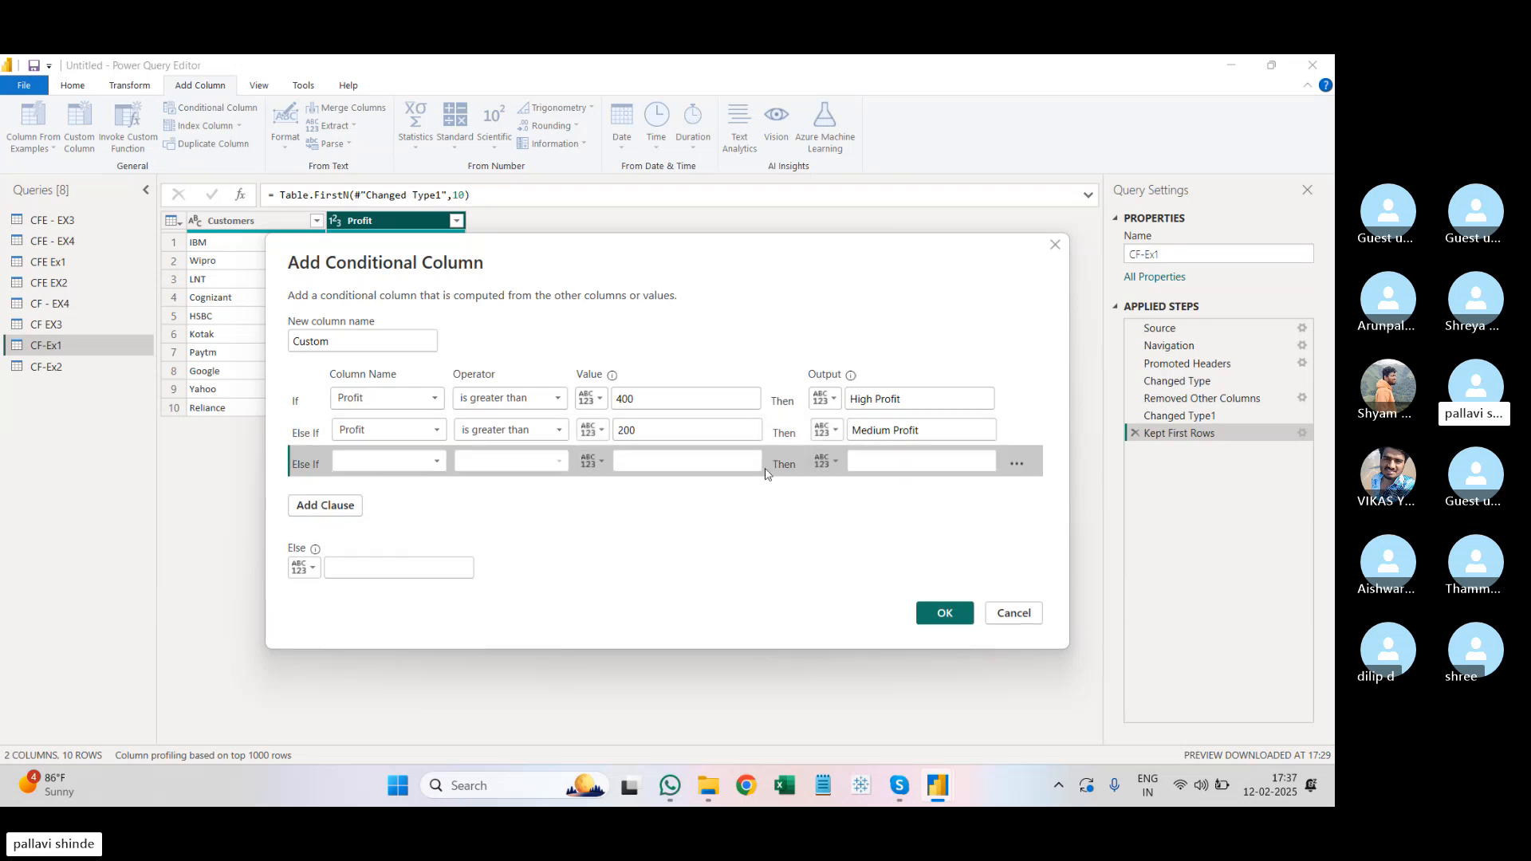
pyautogui.click(1016, 464)
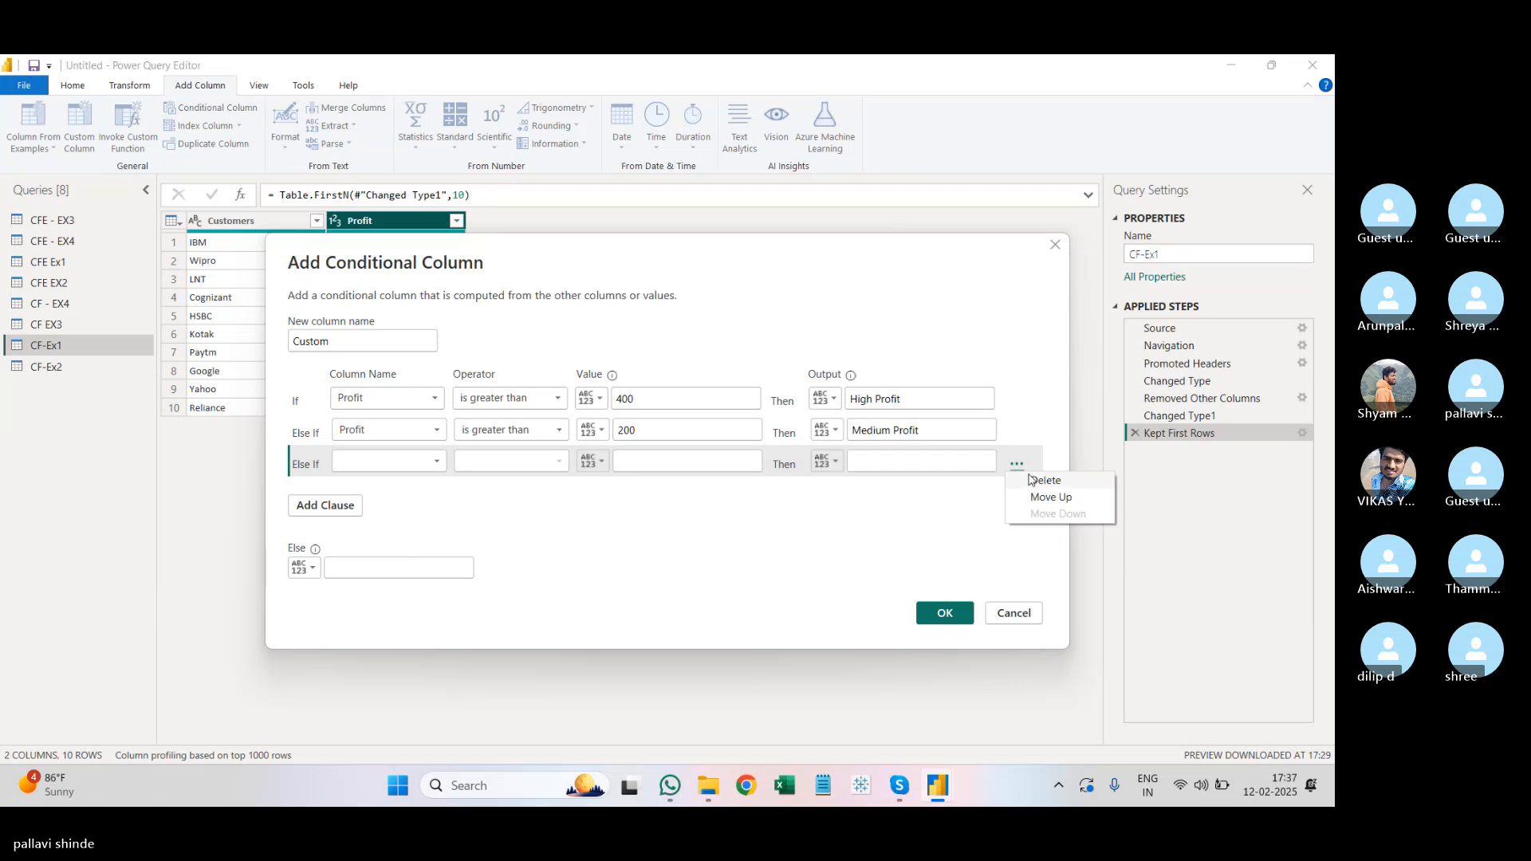
pyautogui.click(1037, 480)
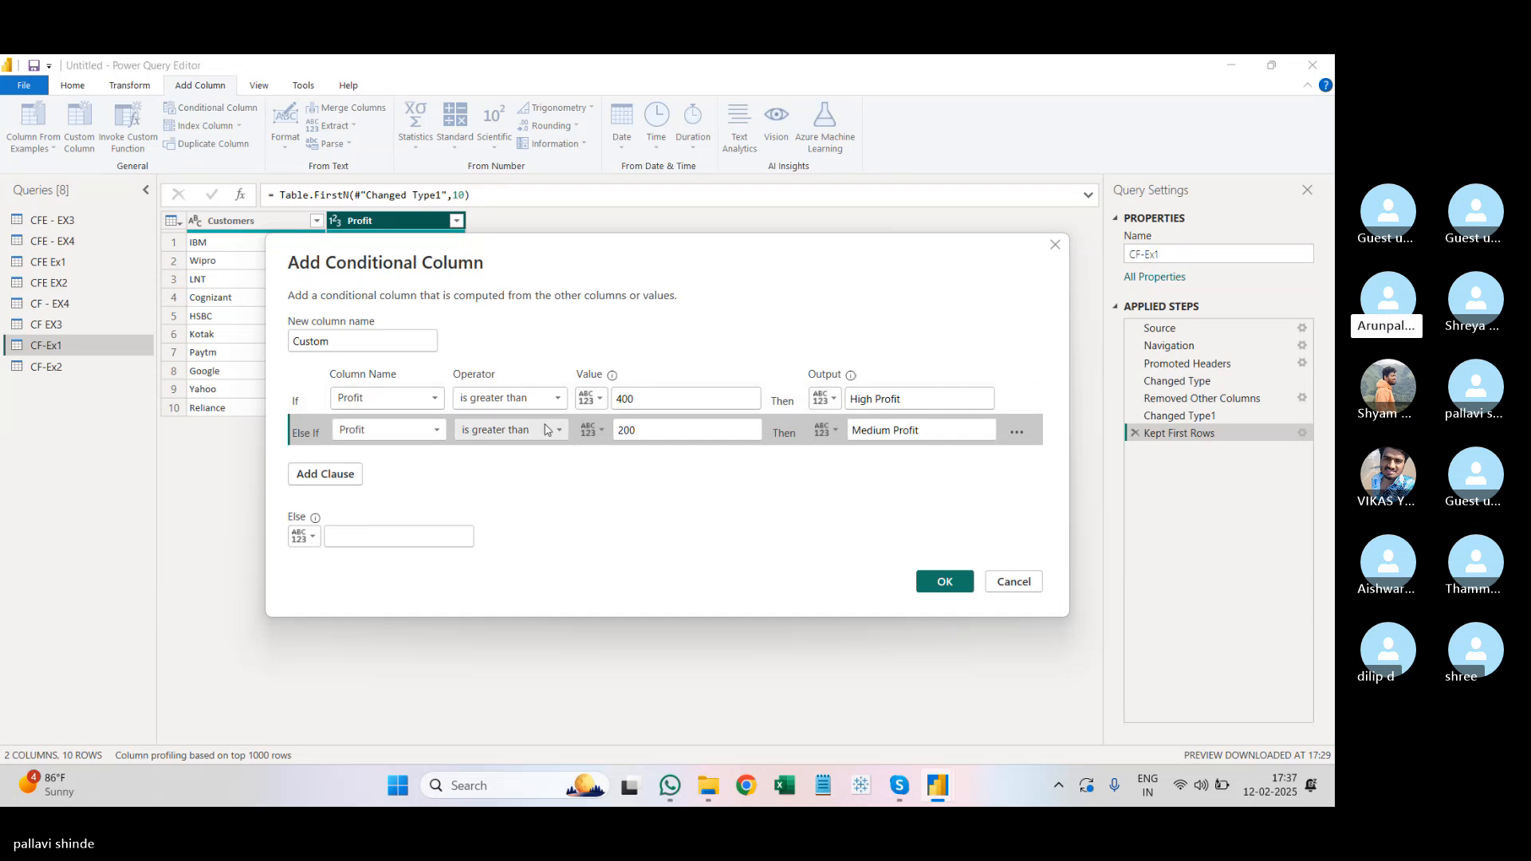
# Step: Set the Else output to "Low Profit" and create the conditional column in CF-Ex1
pyautogui.click(422, 534)
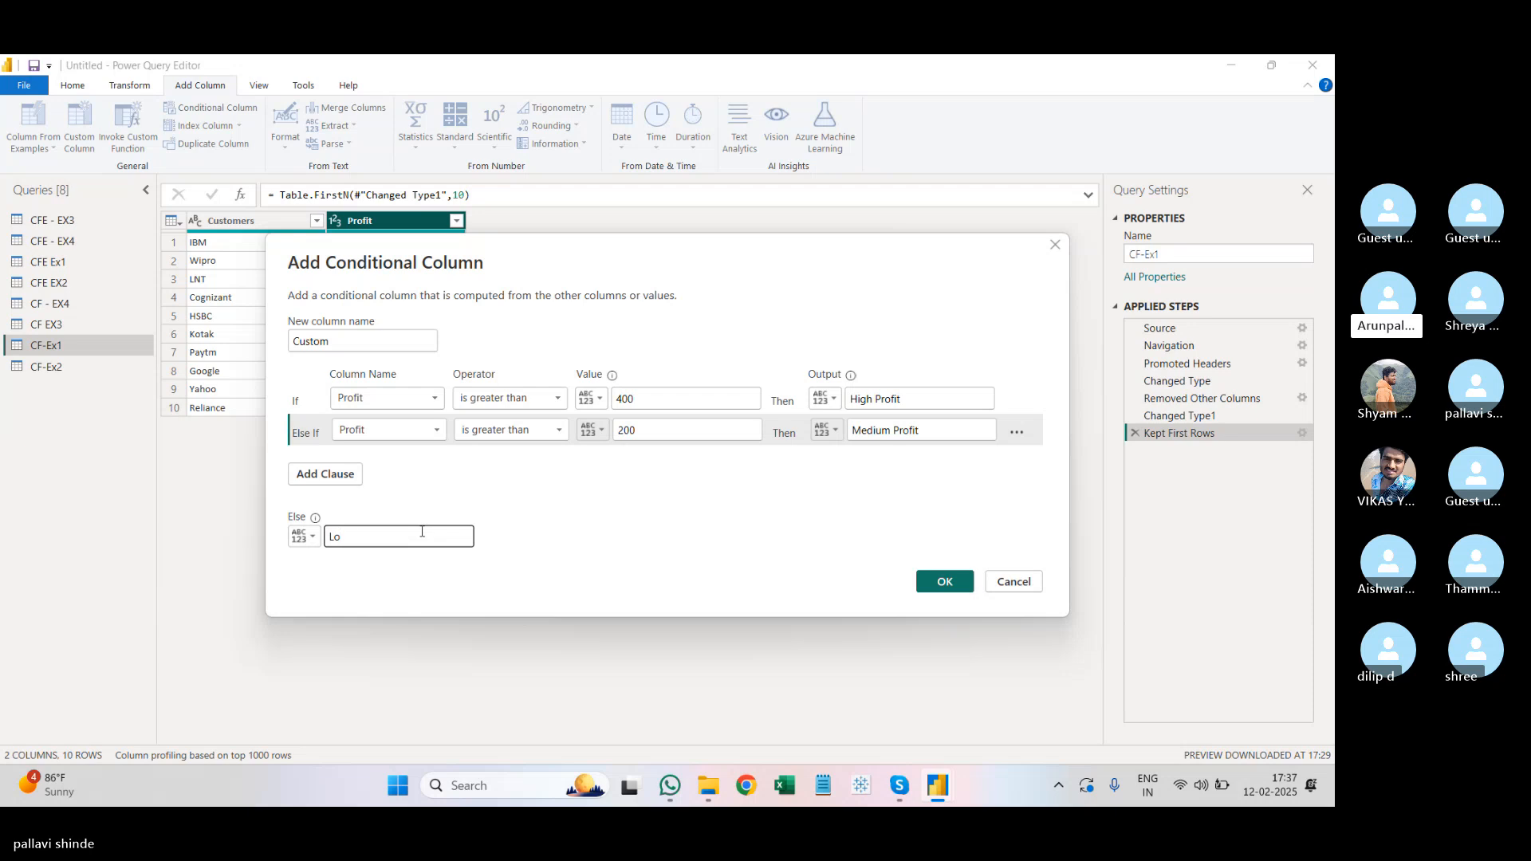
pyautogui.write('Low Profit')
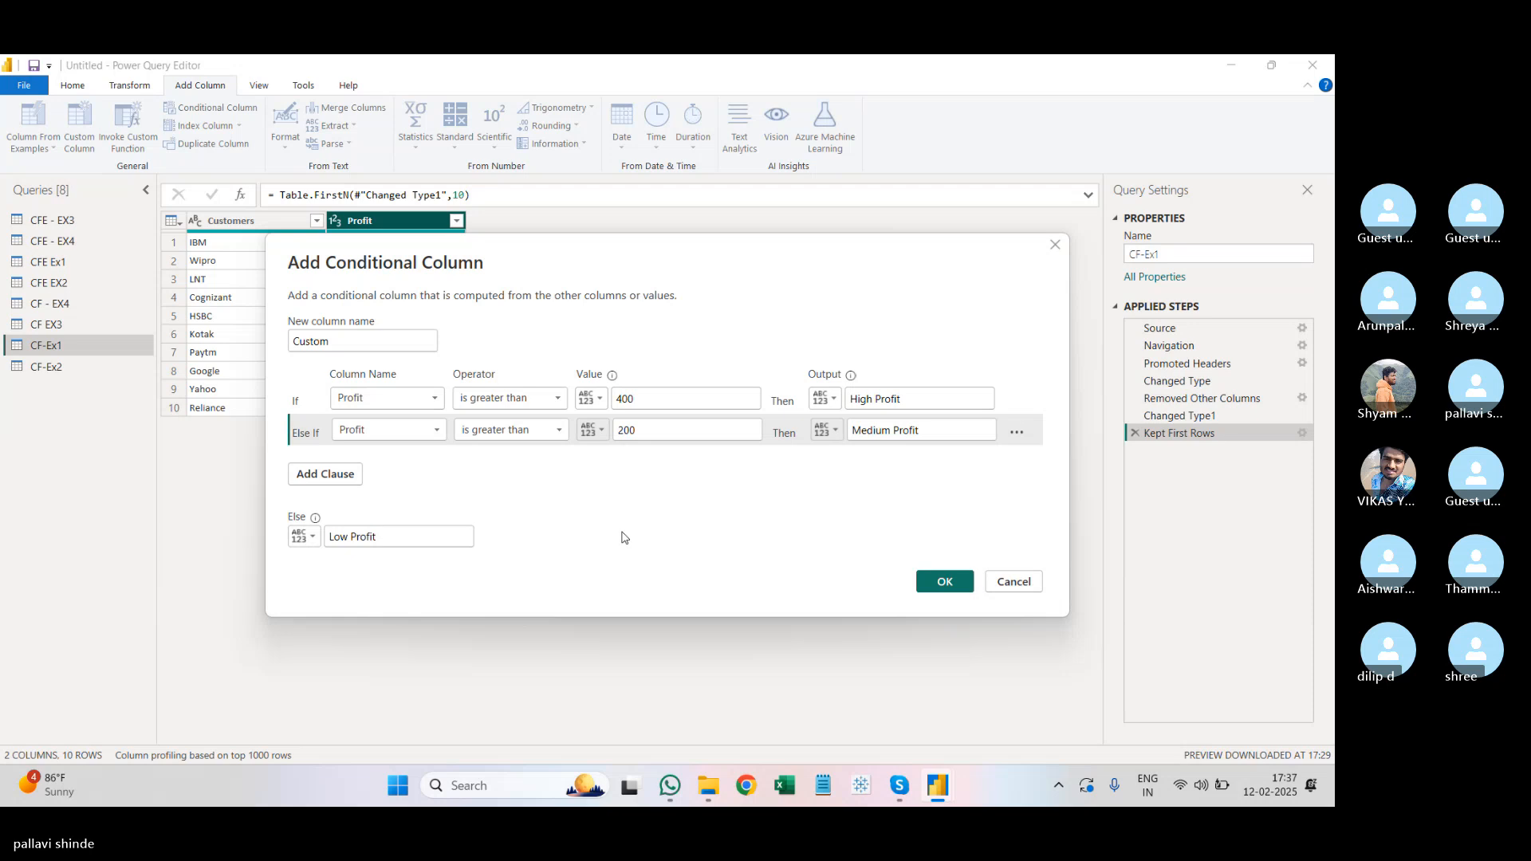
pyautogui.click(929, 581)
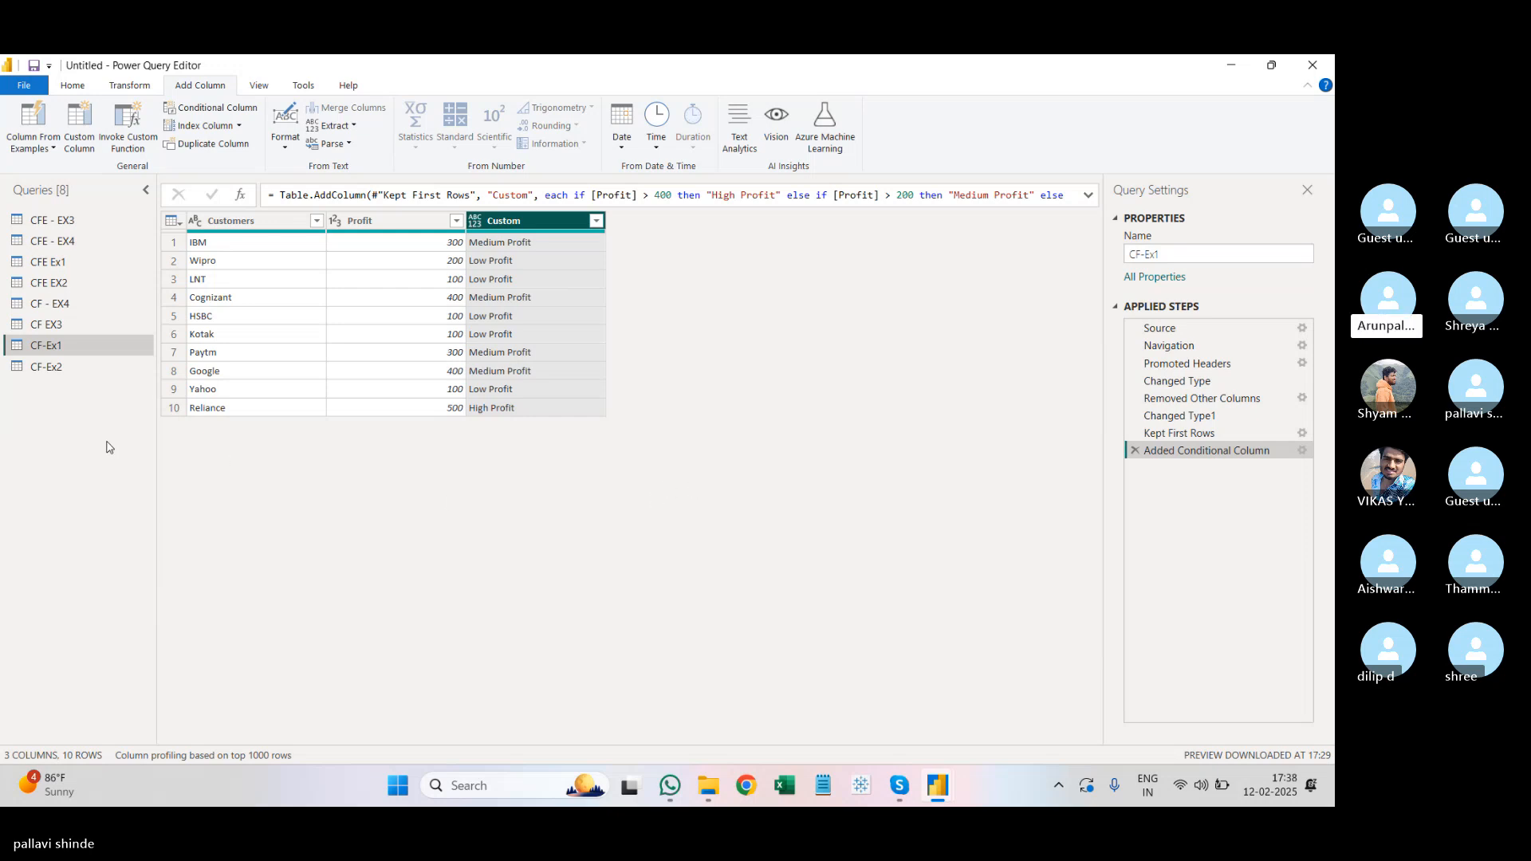
# Step: Open the CF-Ex2 query
pyautogui.click(66, 369)
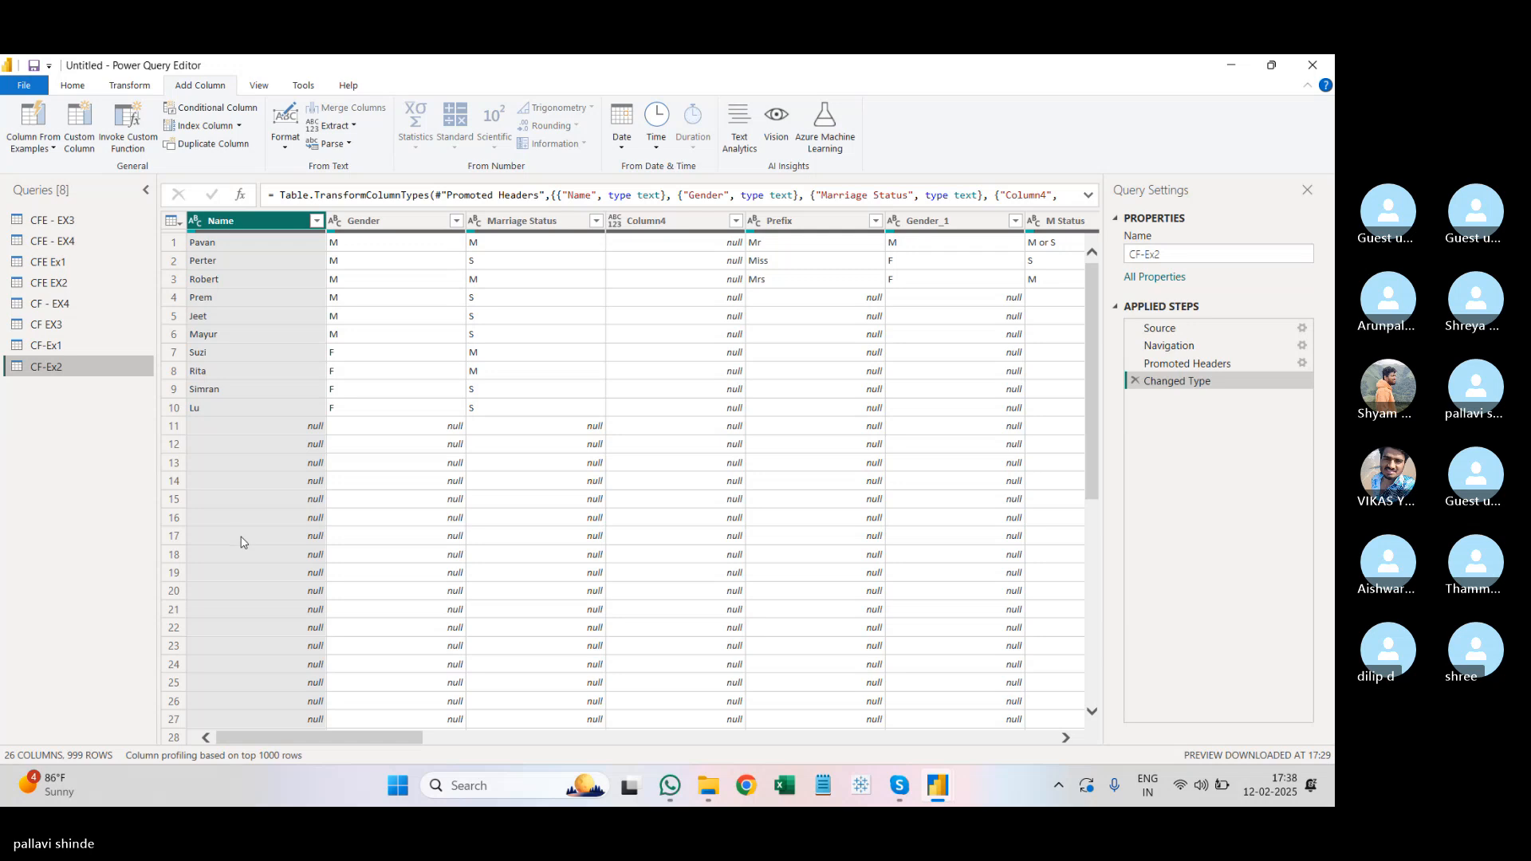
pyautogui.click(80, 90)
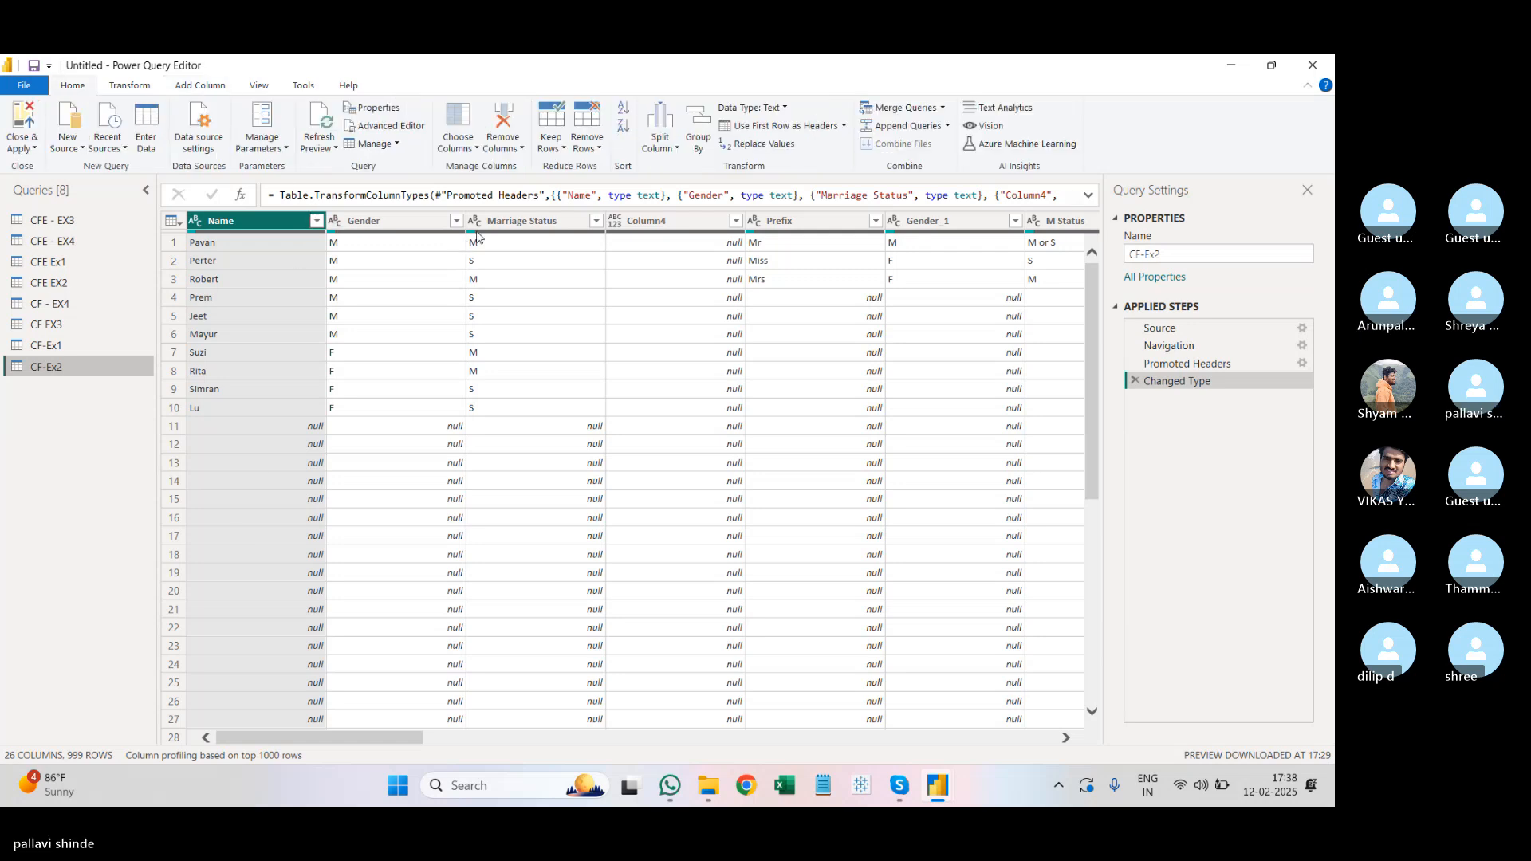
pyautogui.keyDown('ctrl'); pyautogui.click(391, 221); pyautogui.keyUp('ctrl')
pyautogui.keyDown('ctrl'); pyautogui.click(526, 221); pyautogui.keyUp('ctrl')
pyautogui.keyDown('ctrl'); pyautogui.click(672, 223); pyautogui.keyUp('ctrl')
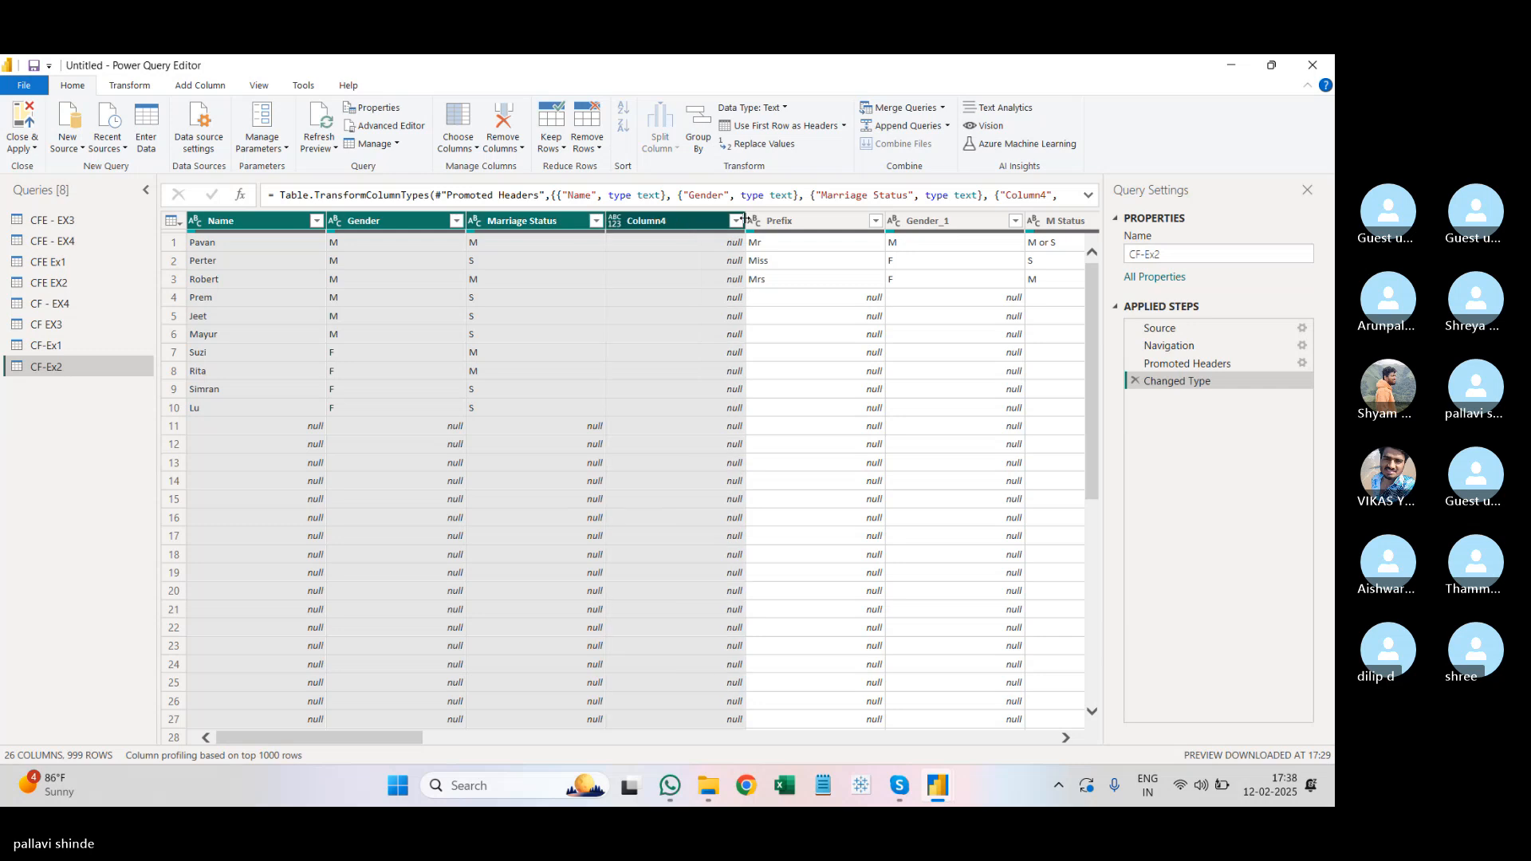
pyautogui.keyDown('ctrl'); pyautogui.click(810, 221); pyautogui.keyUp('ctrl')
pyautogui.keyDown('ctrl'); pyautogui.click(949, 221); pyautogui.keyUp('ctrl')
pyautogui.keyDown('ctrl'); pyautogui.click(1059, 221); pyautogui.keyUp('ctrl')
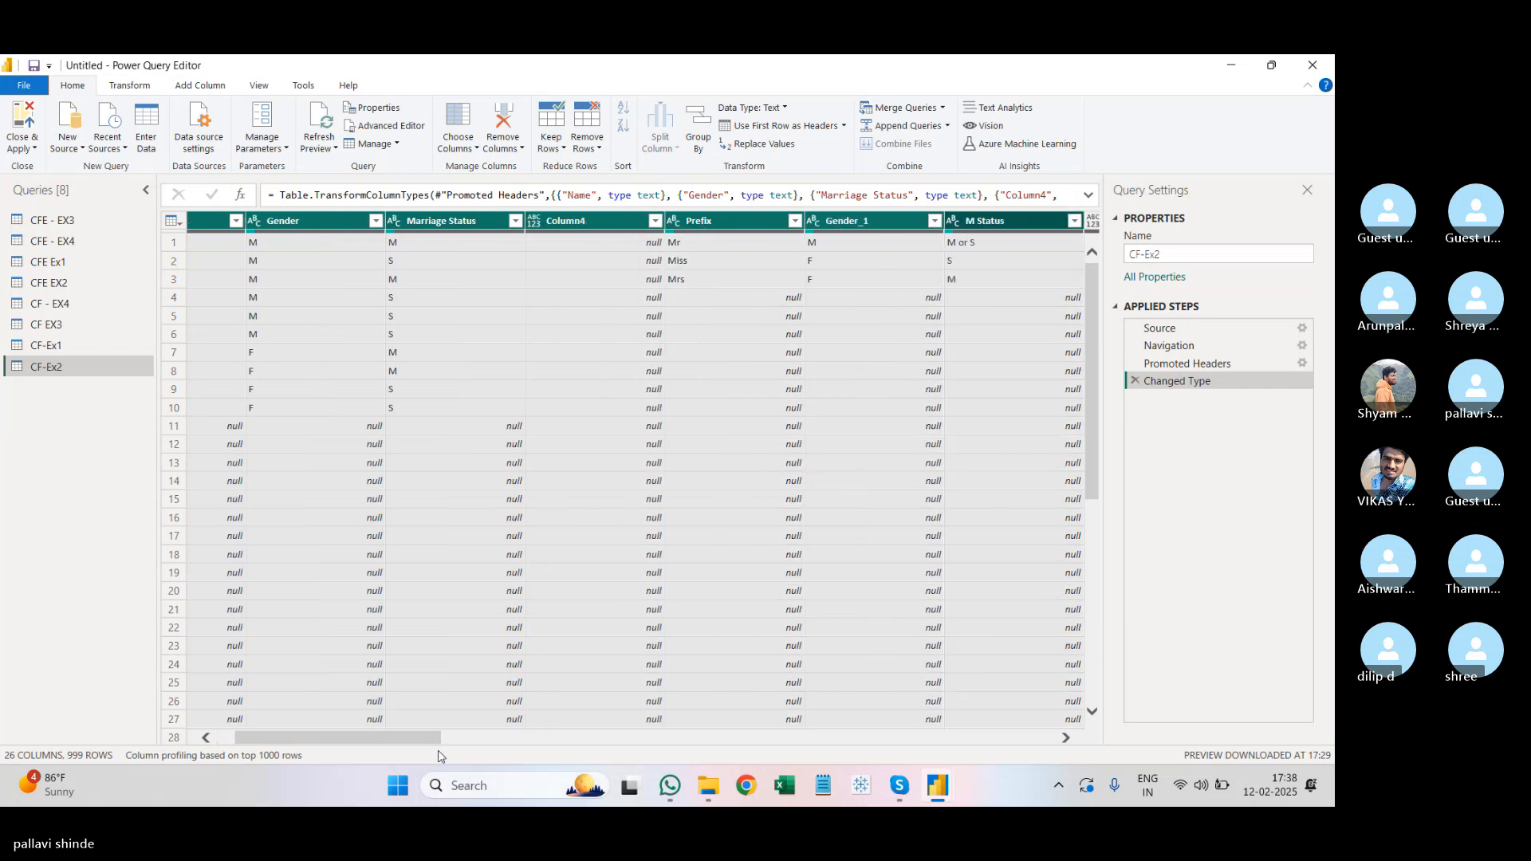
pyautogui.moveTo(439, 740); pyautogui.dragTo(1053, 754)
pyautogui.click(324, 700)
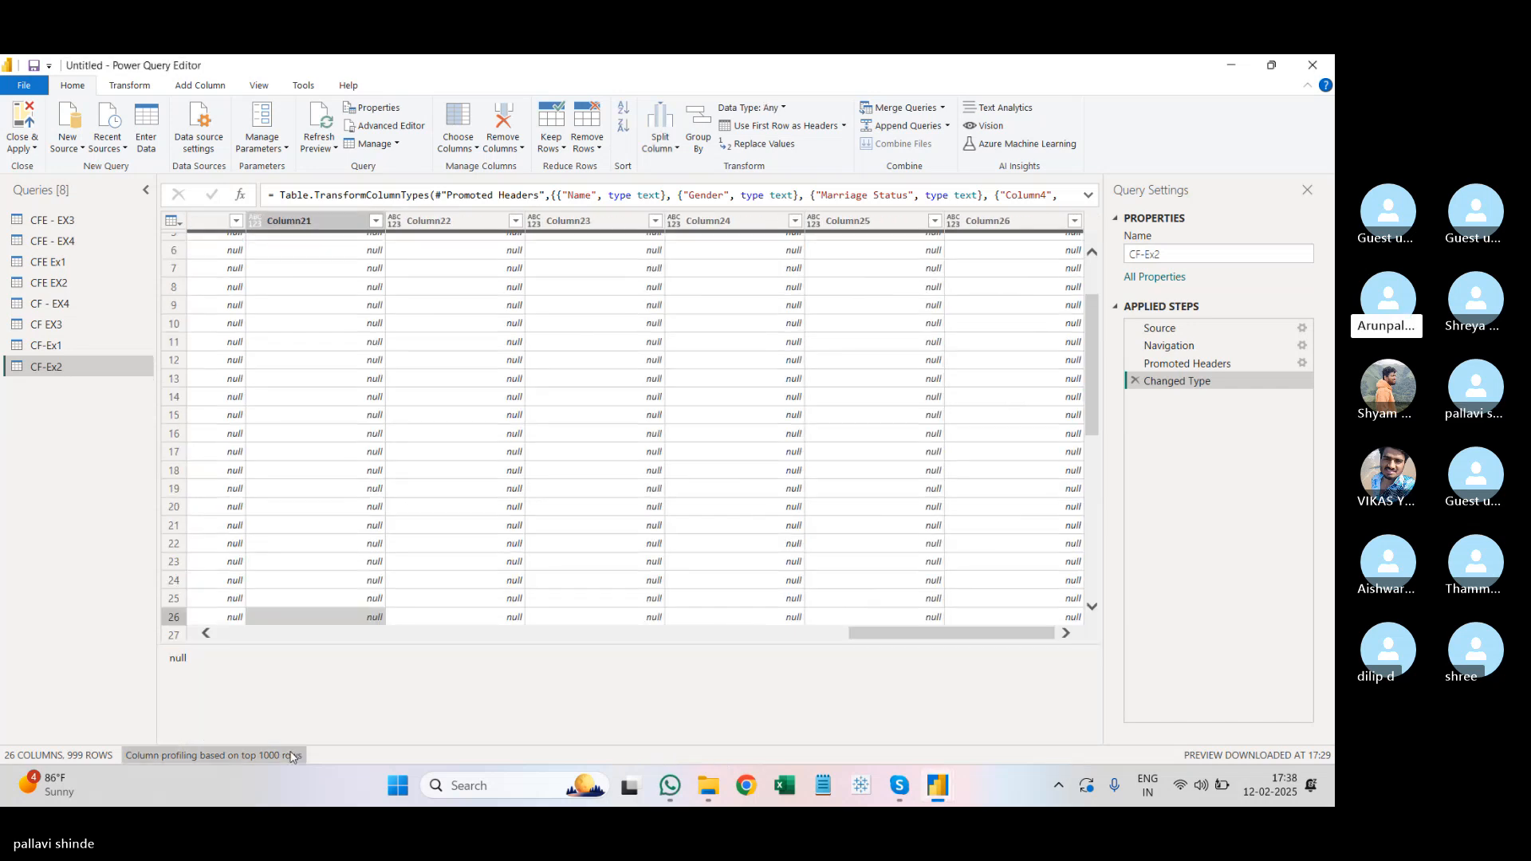
pyautogui.click(209, 635)
pyautogui.click(208, 636)
pyautogui.moveTo(211, 640); pyautogui.dragTo(213, 644)
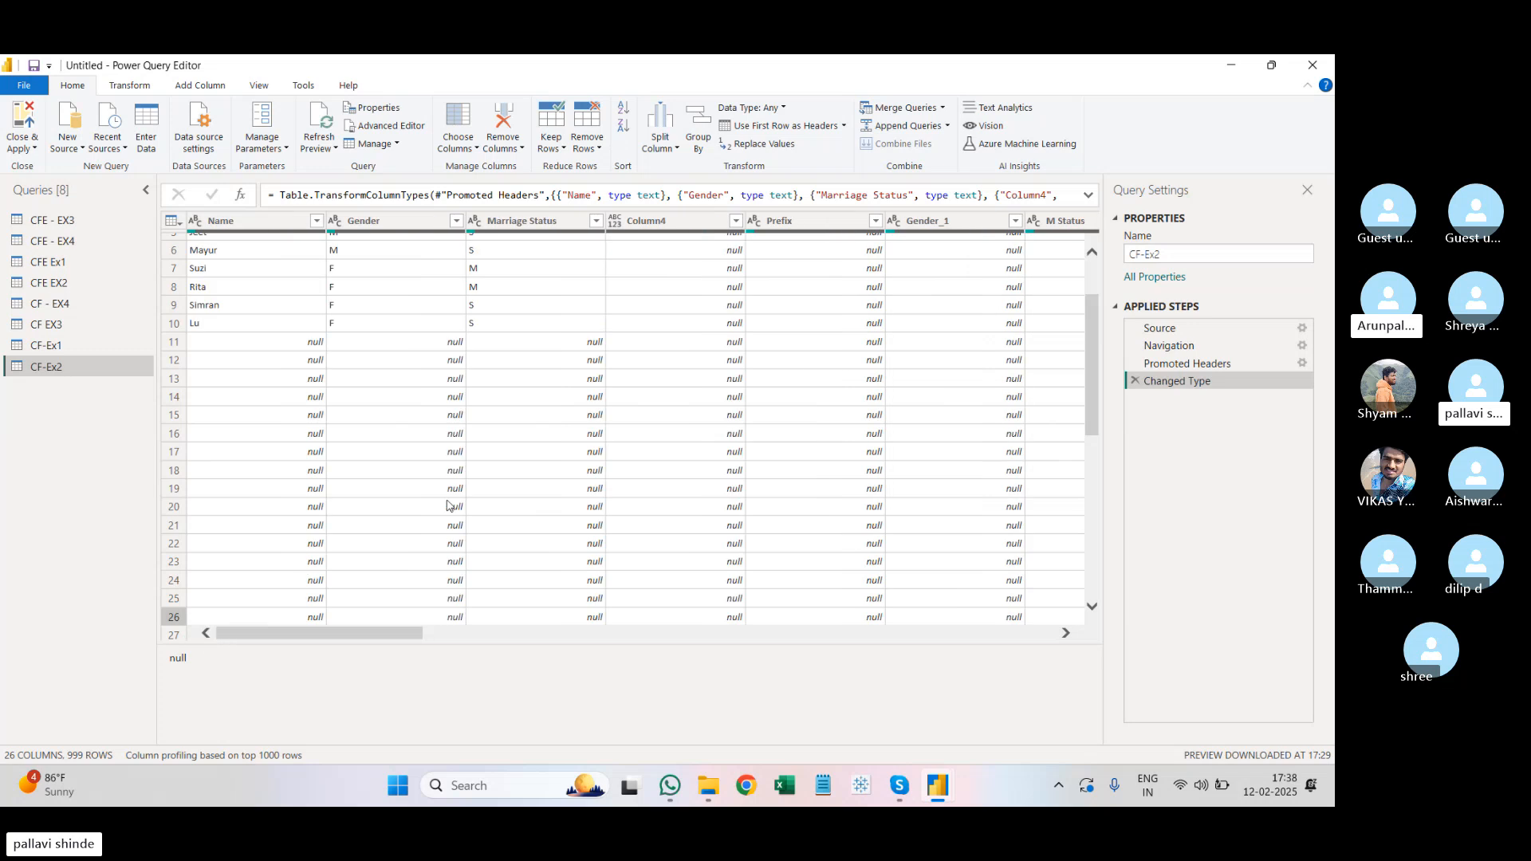
pyautogui.scroll(2, 449, 507)
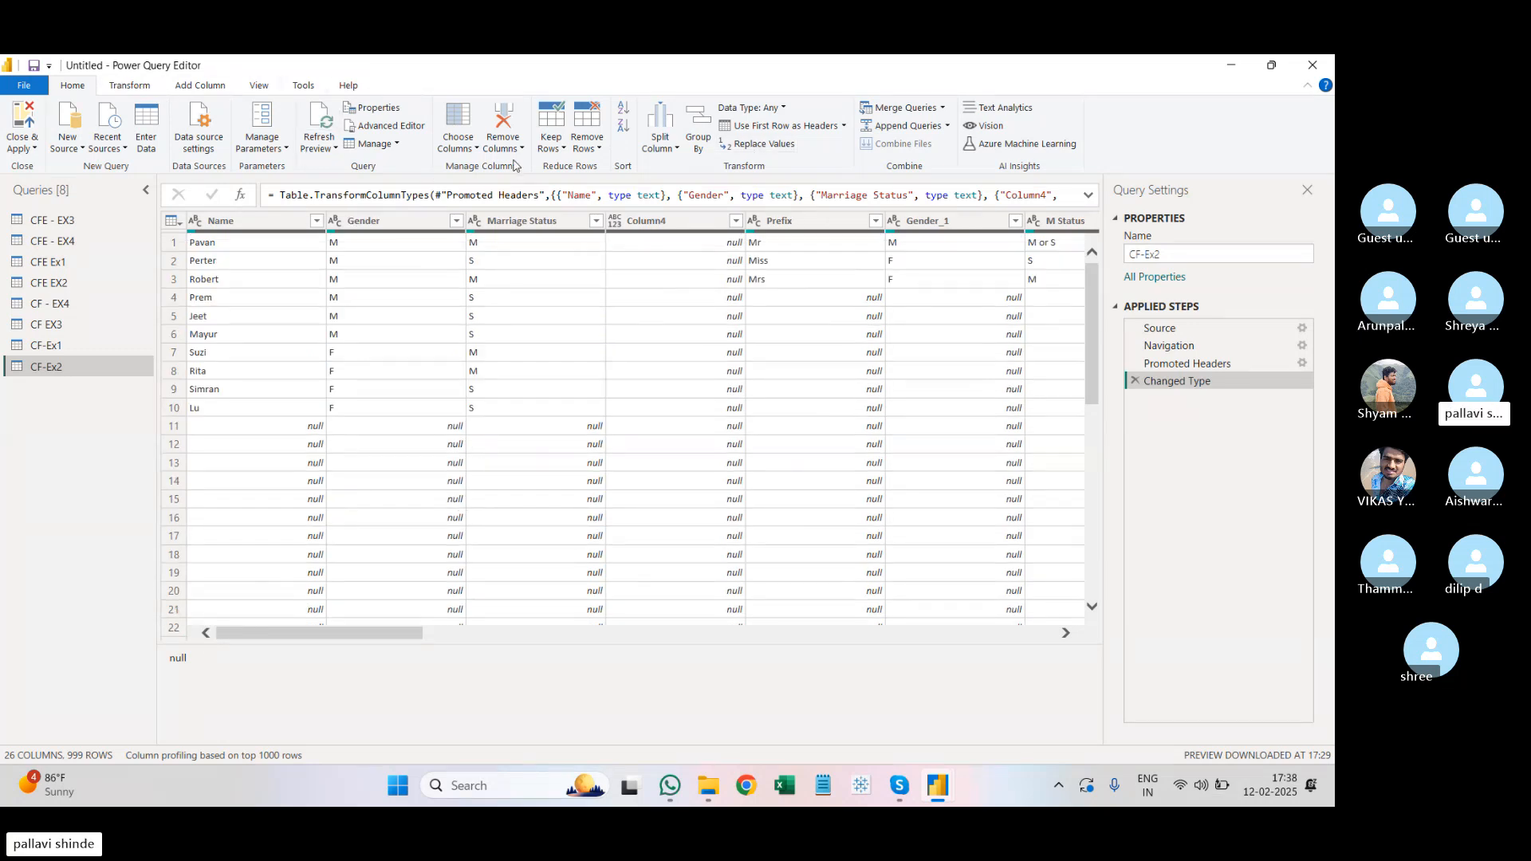
# Step: Keep only the top 10 rows of the CF-Ex2 query
pyautogui.click(552, 142)
pyautogui.click(582, 188)
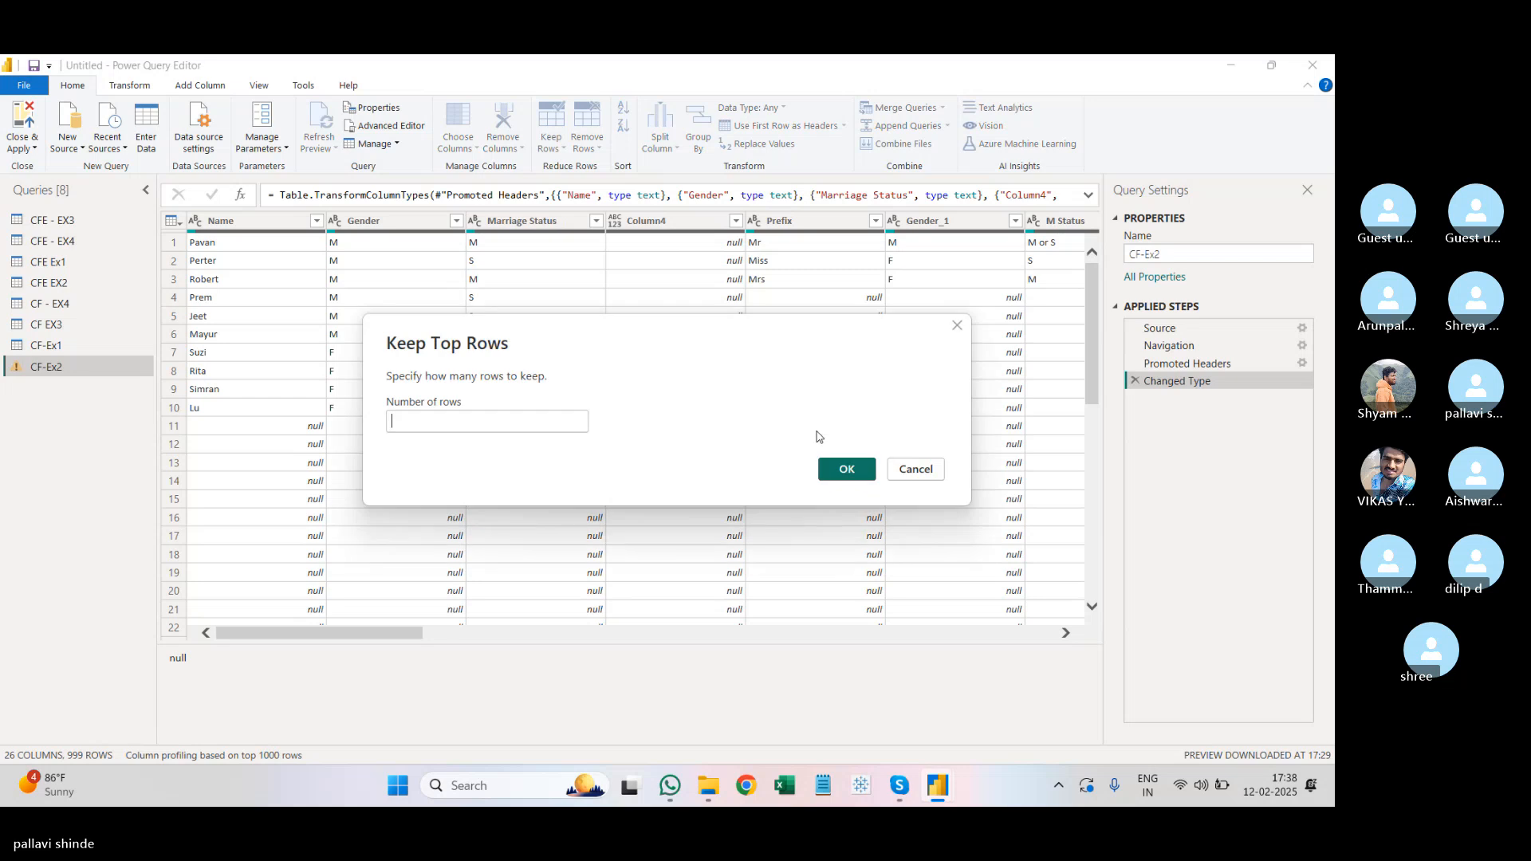
pyautogui.write('10')
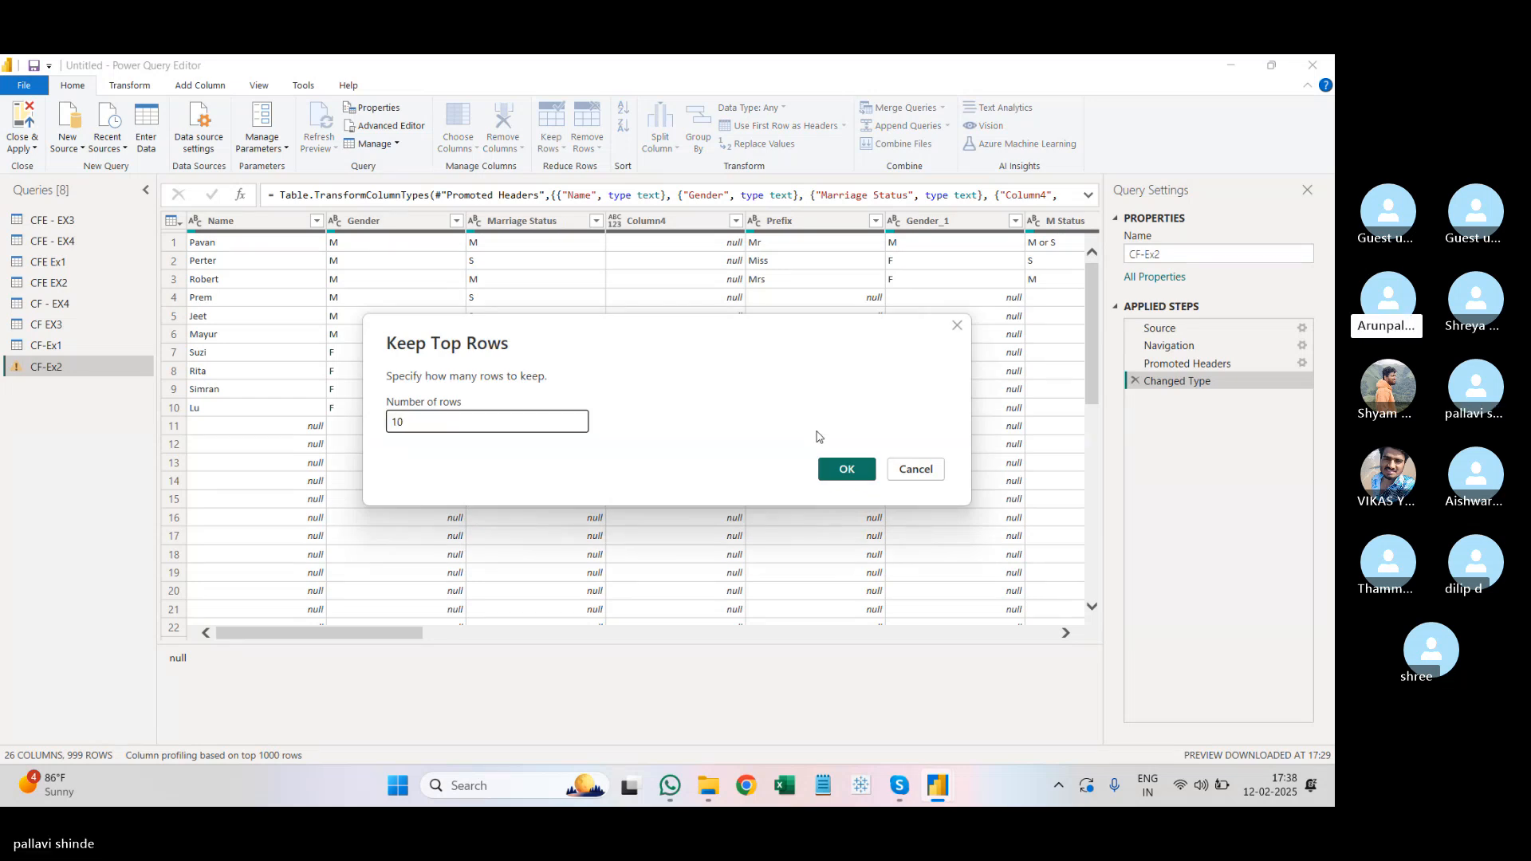
pyautogui.press('Return')
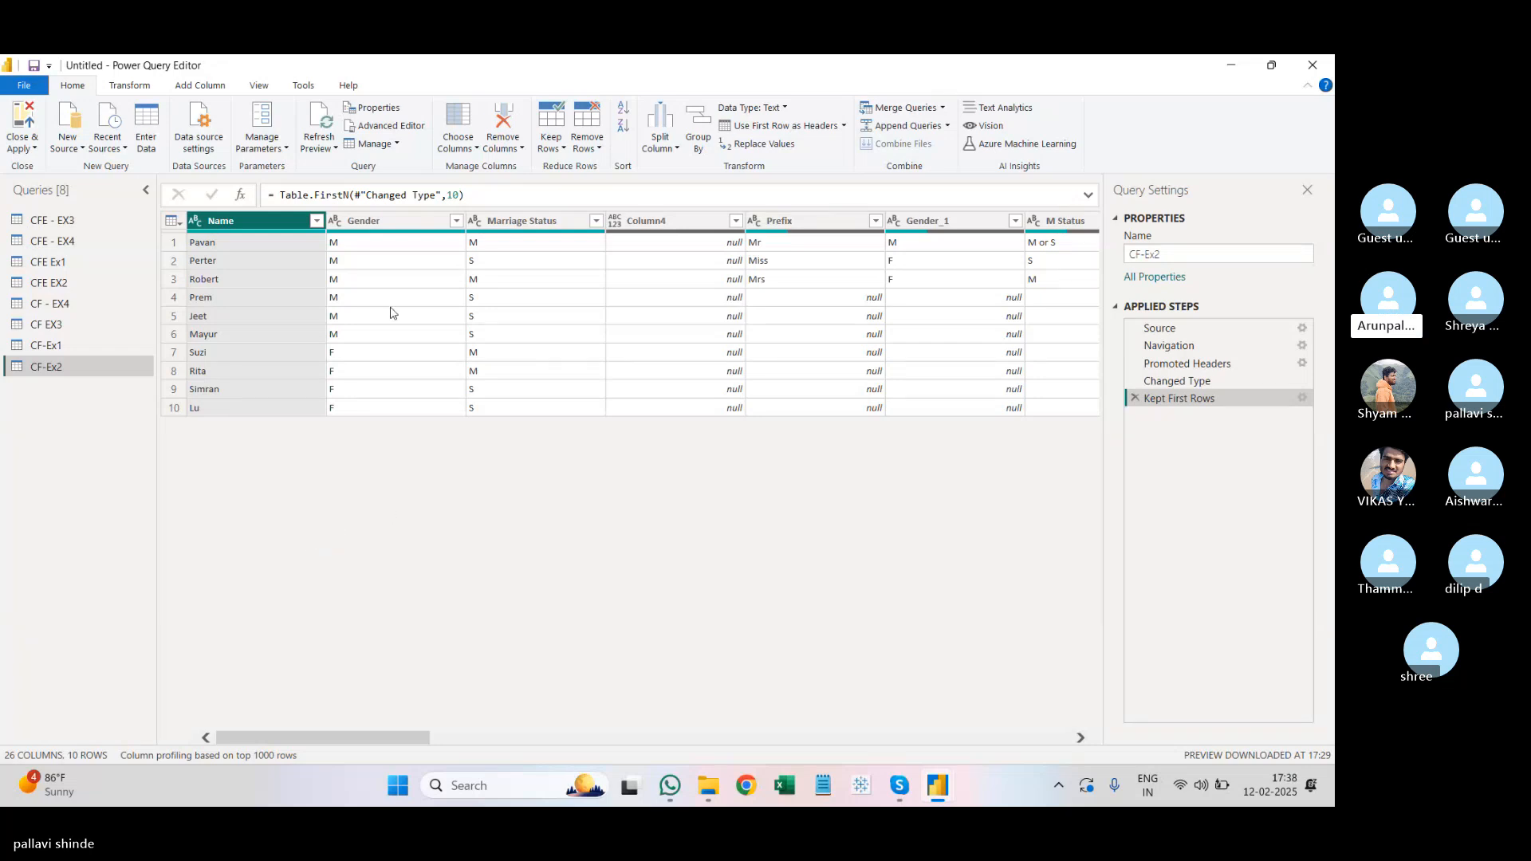
# Step: Examine the Gender column of CF-Ex2 and compare it with the Prefix, Gender_1 and M Status lookup columns
pyautogui.click(415, 222)
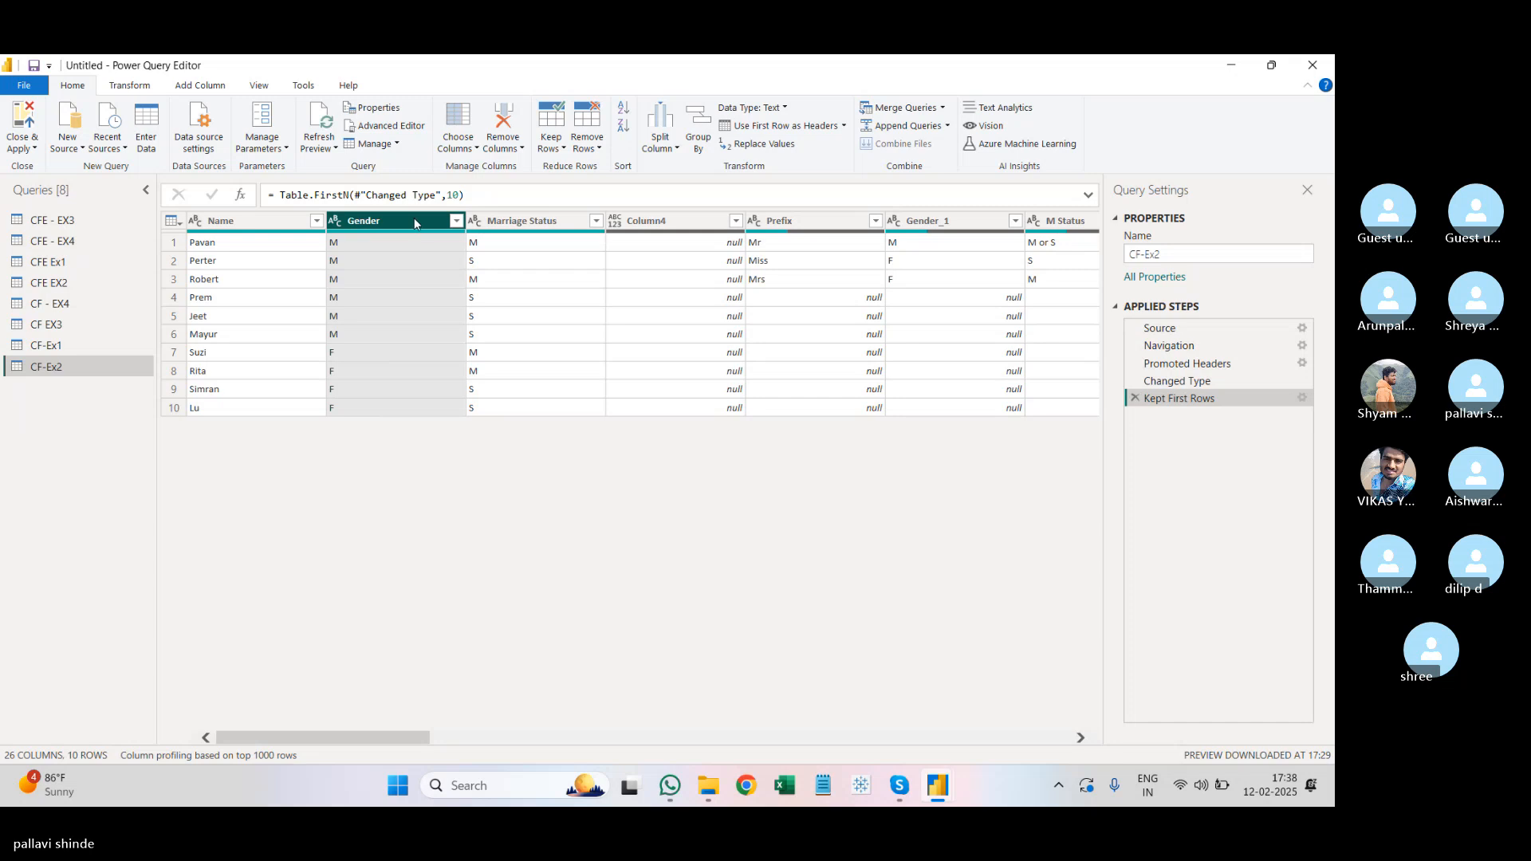
pyautogui.click(789, 222)
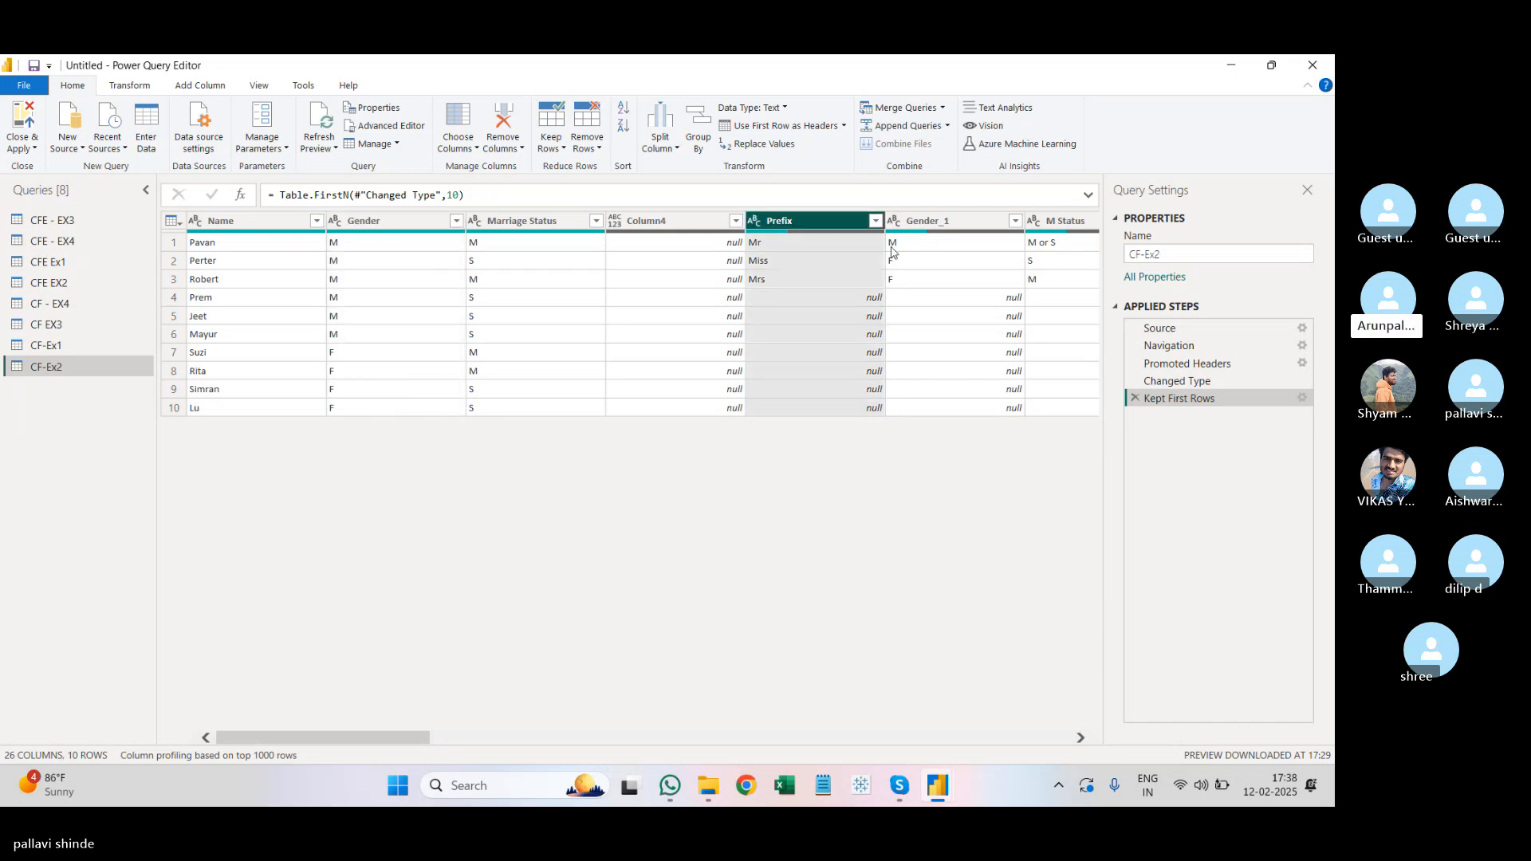
pyautogui.moveTo(363, 739); pyautogui.dragTo(464, 739)
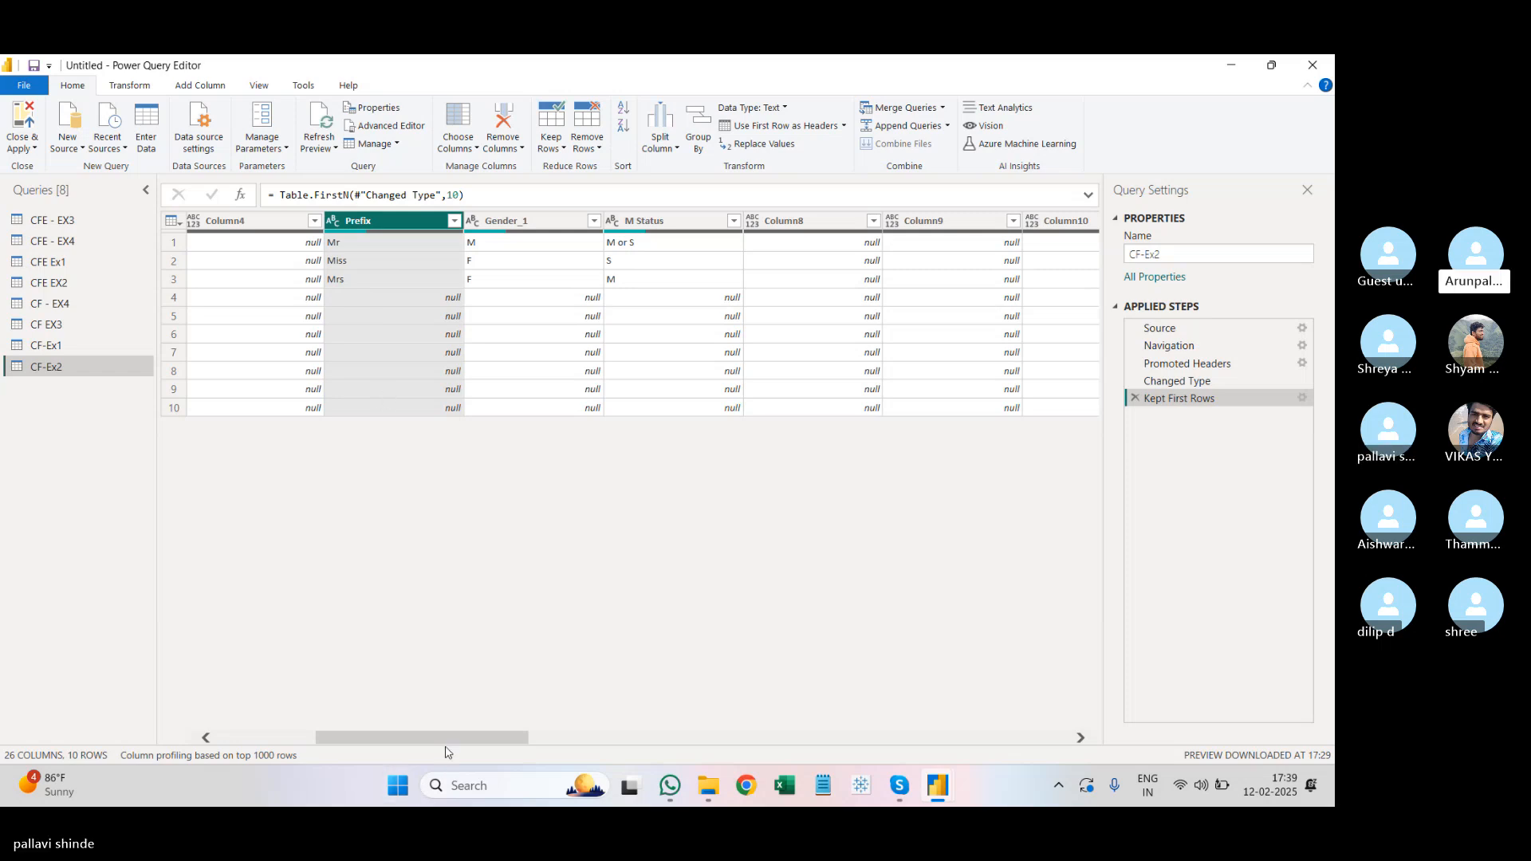
pyautogui.moveTo(450, 744); pyautogui.dragTo(366, 745)
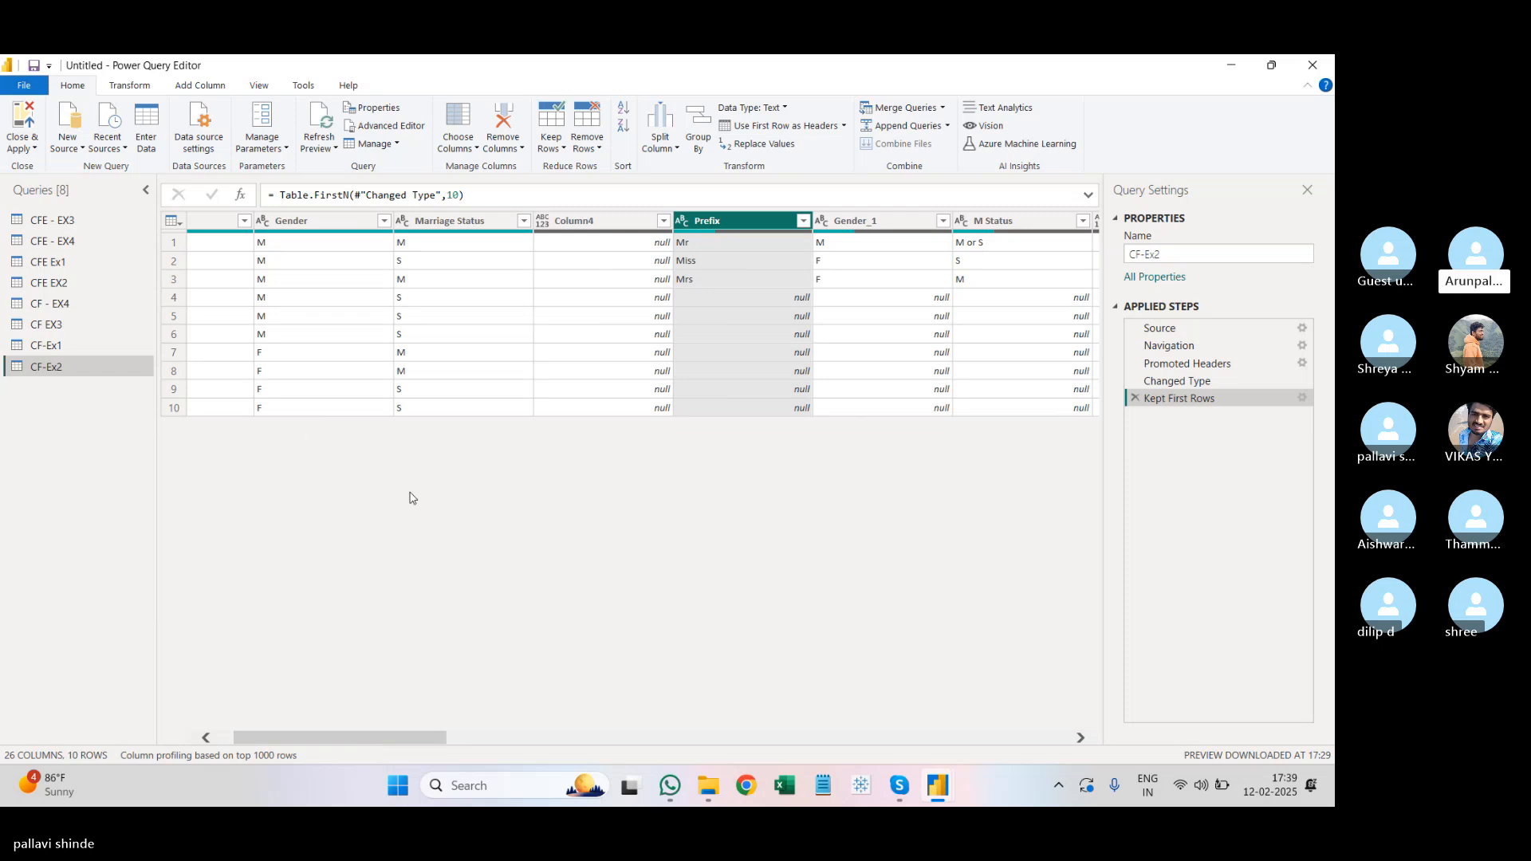
pyautogui.moveTo(347, 744); pyautogui.dragTo(311, 744)
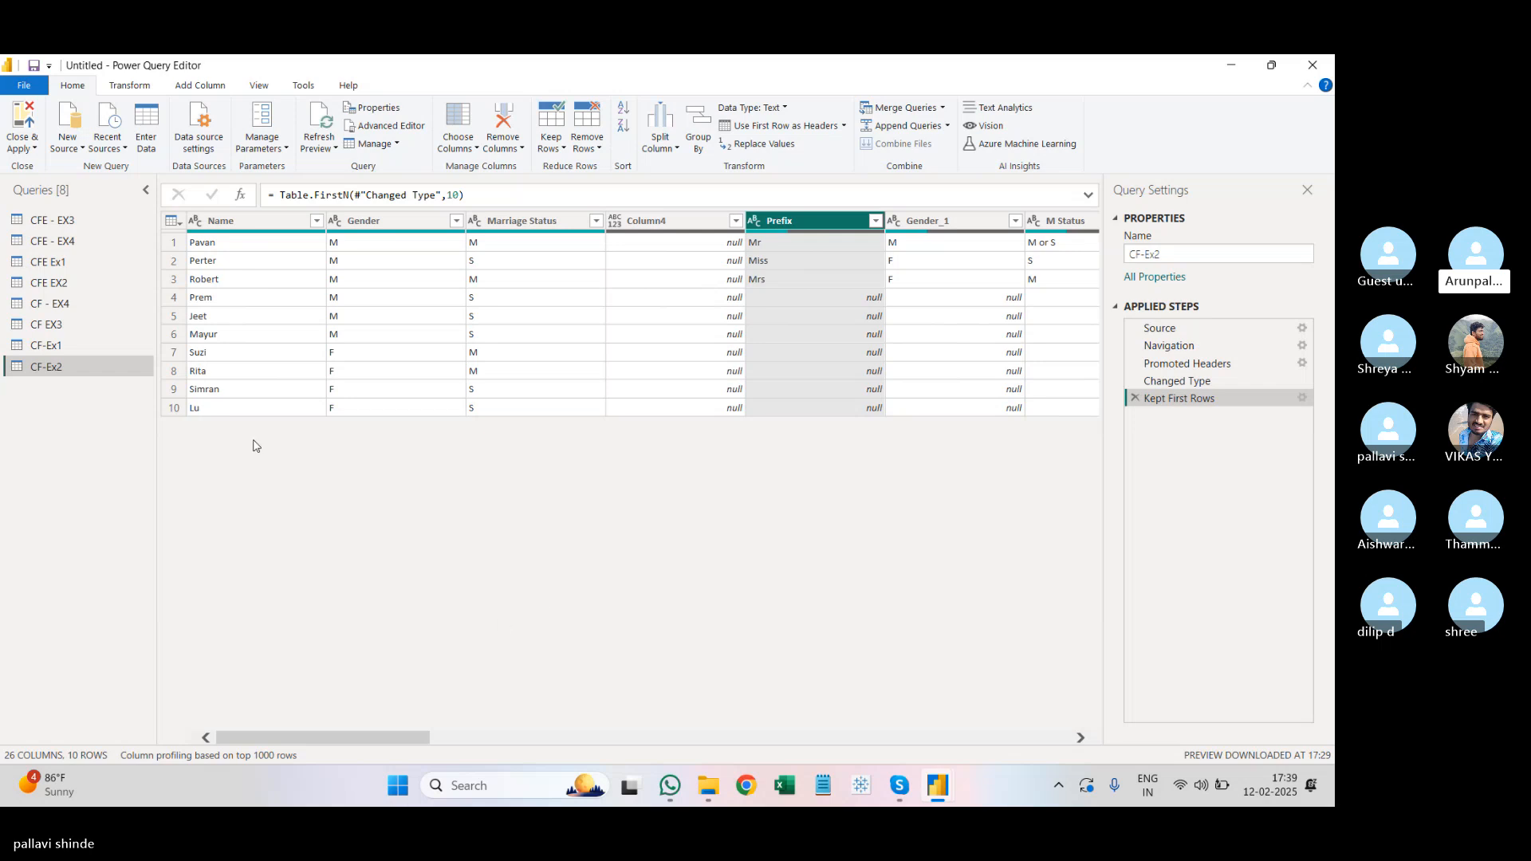
# Step: Remove all CF-Ex2 columns except Prefix, Name, Gender and Marriage Status, and move Prefix after Marriage Status
pyautogui.keyDown('ctrl'); pyautogui.click(295, 220); pyautogui.keyUp('ctrl')
pyautogui.keyDown('ctrl'); pyautogui.click(405, 221); pyautogui.keyUp('ctrl')
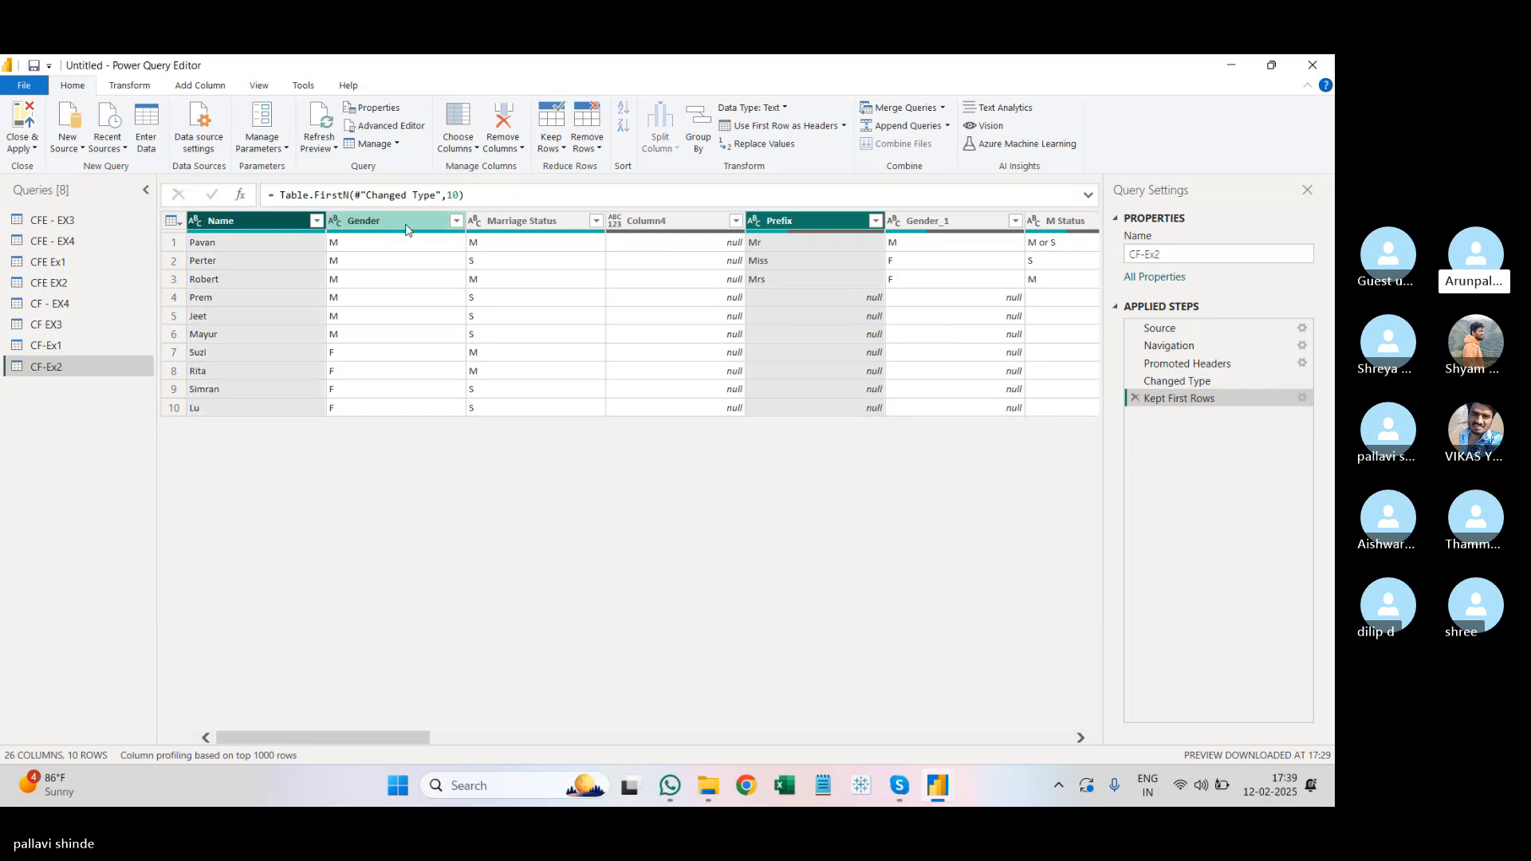
pyautogui.keyDown('ctrl'); pyautogui.click(534, 222); pyautogui.keyUp('ctrl')
pyautogui.rightClick(536, 225)
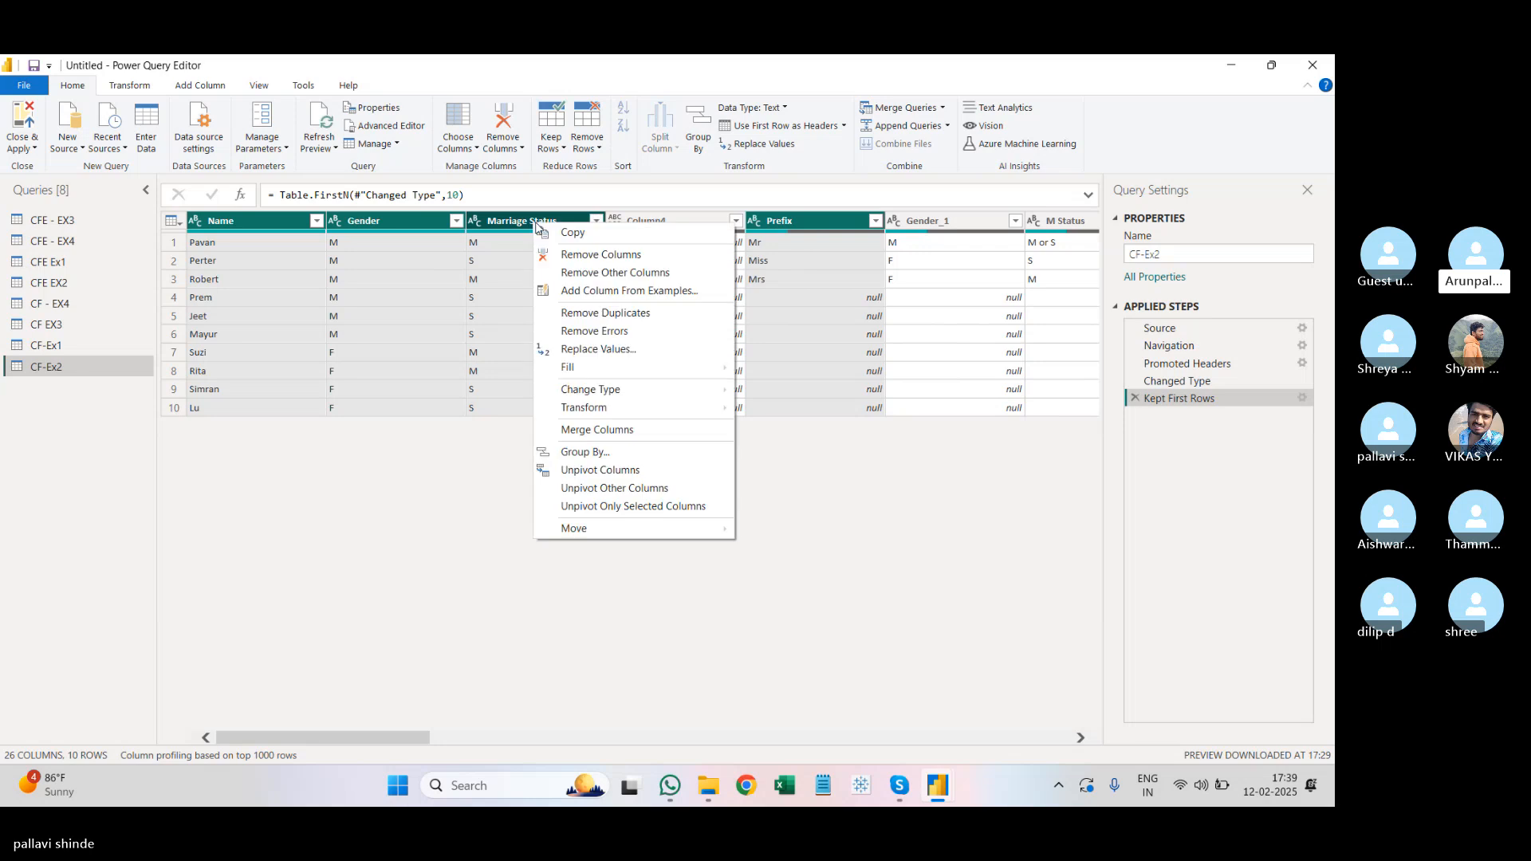
pyautogui.click(565, 279)
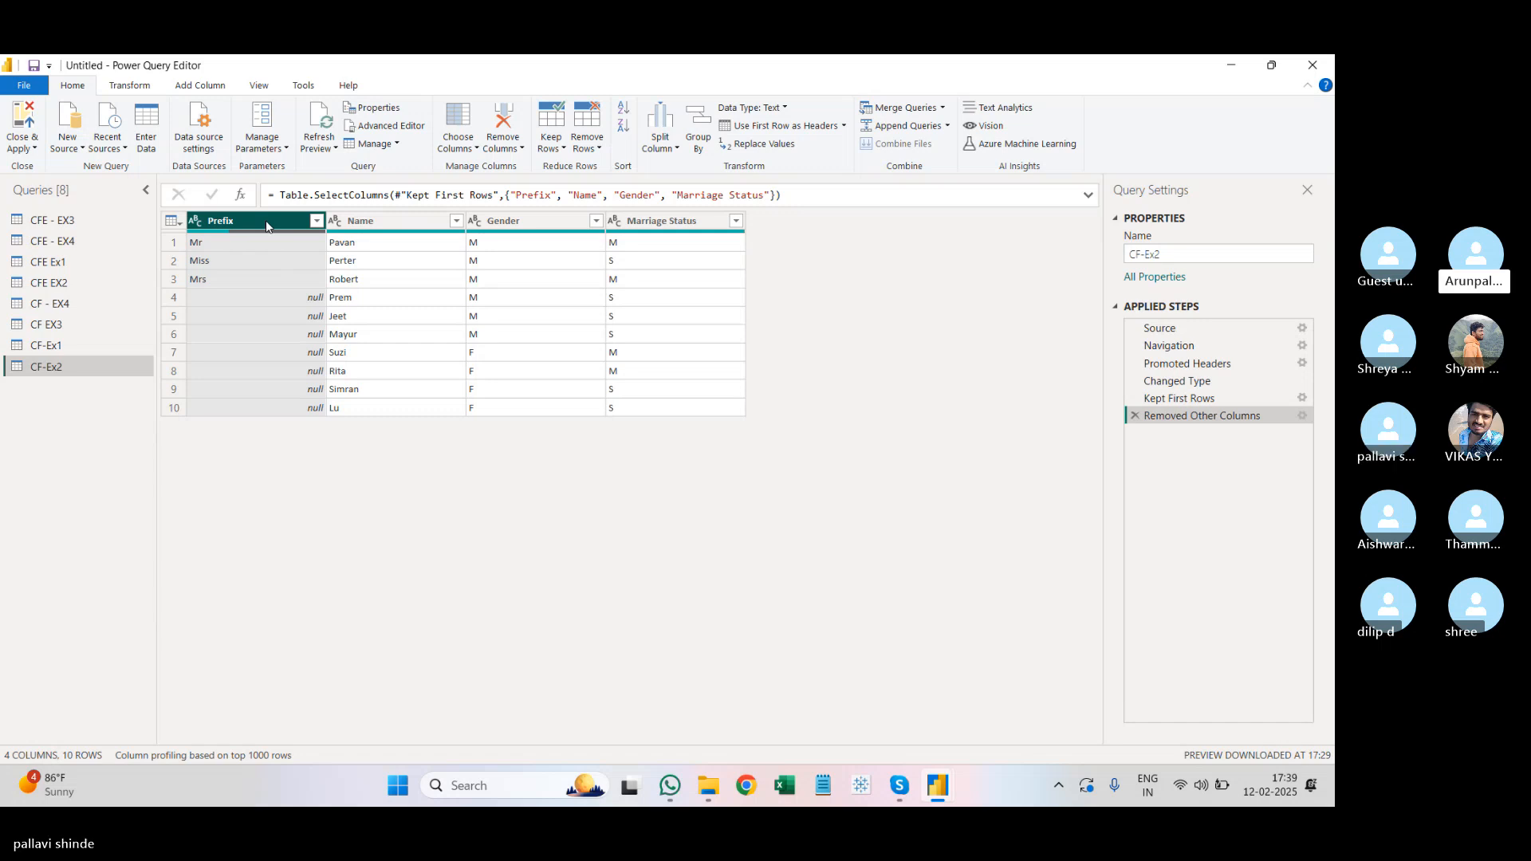
pyautogui.moveTo(266, 225); pyautogui.dragTo(827, 245)
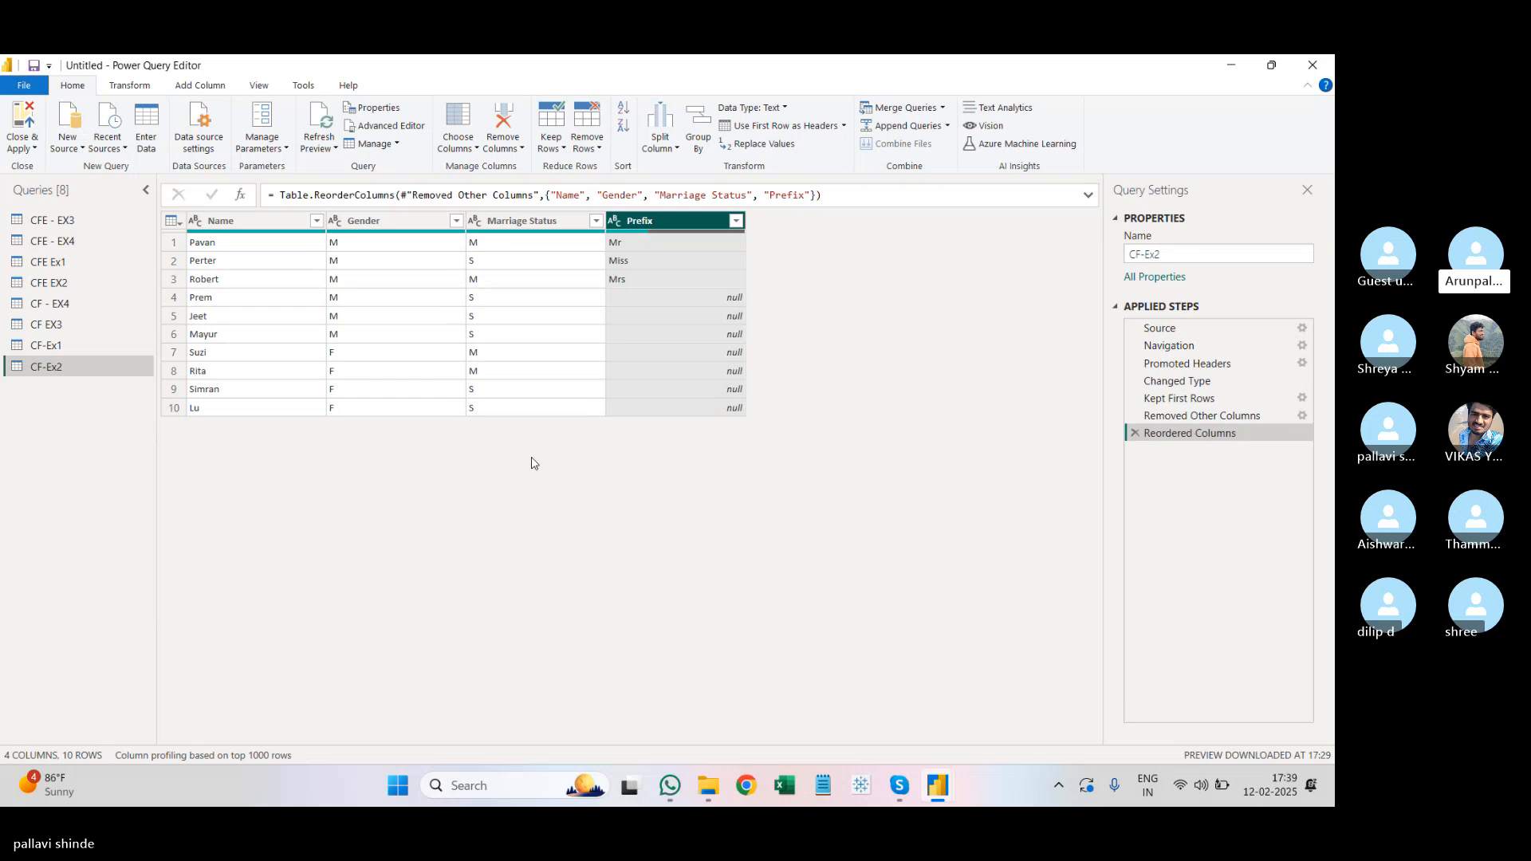
# Step: Delete the Reordered Columns and Removed Other Columns steps from the CF-Ex2 query
pyautogui.click(1136, 434)
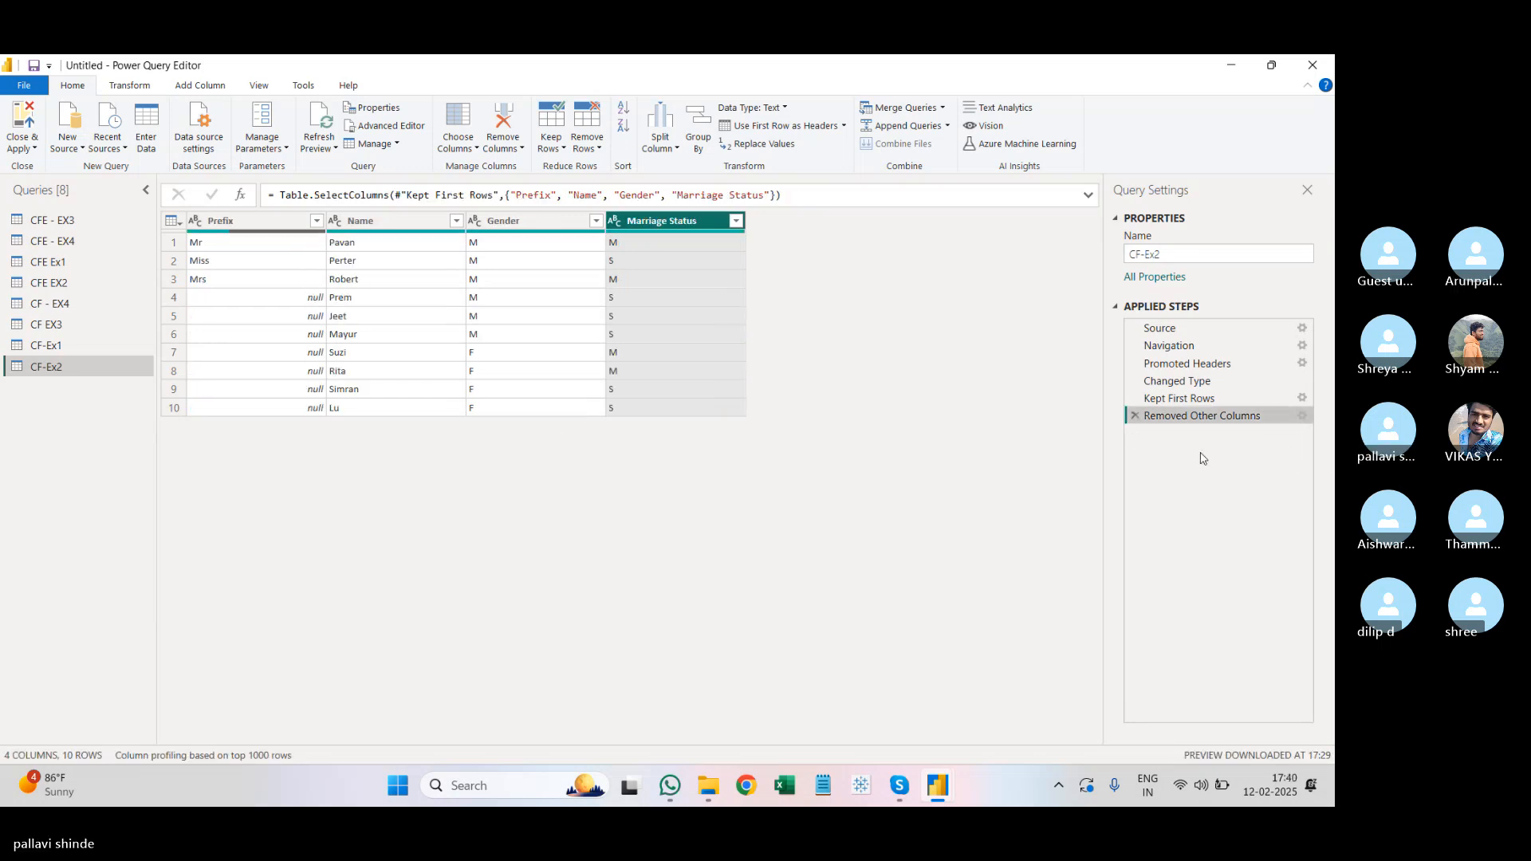
pyautogui.click(1136, 415)
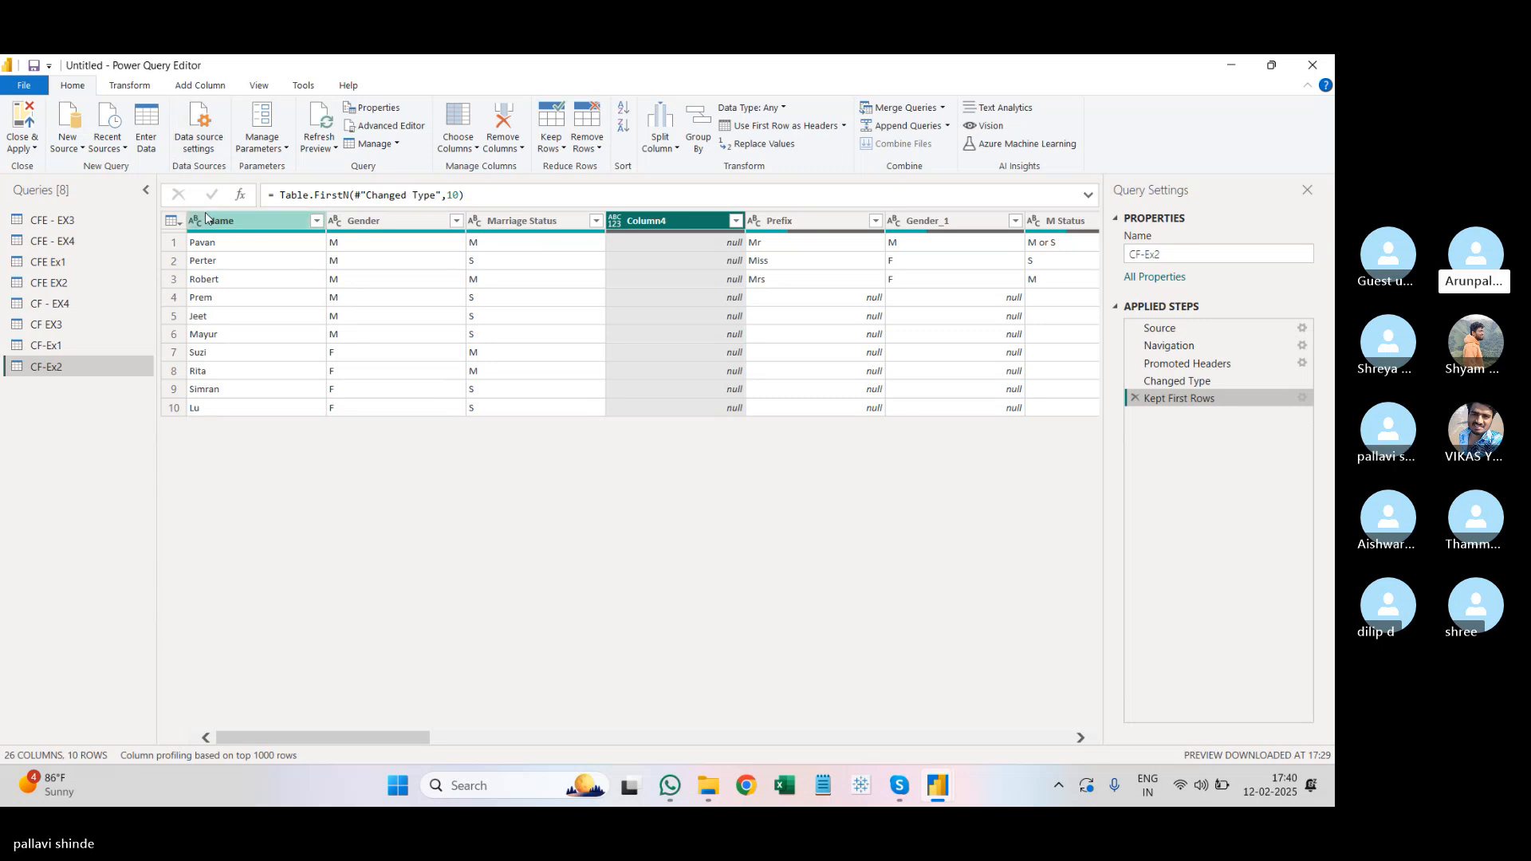
# Step: Remove all columns of the CF-Ex2 query except Name, Gender and Marriage Status
pyautogui.click(239, 223)
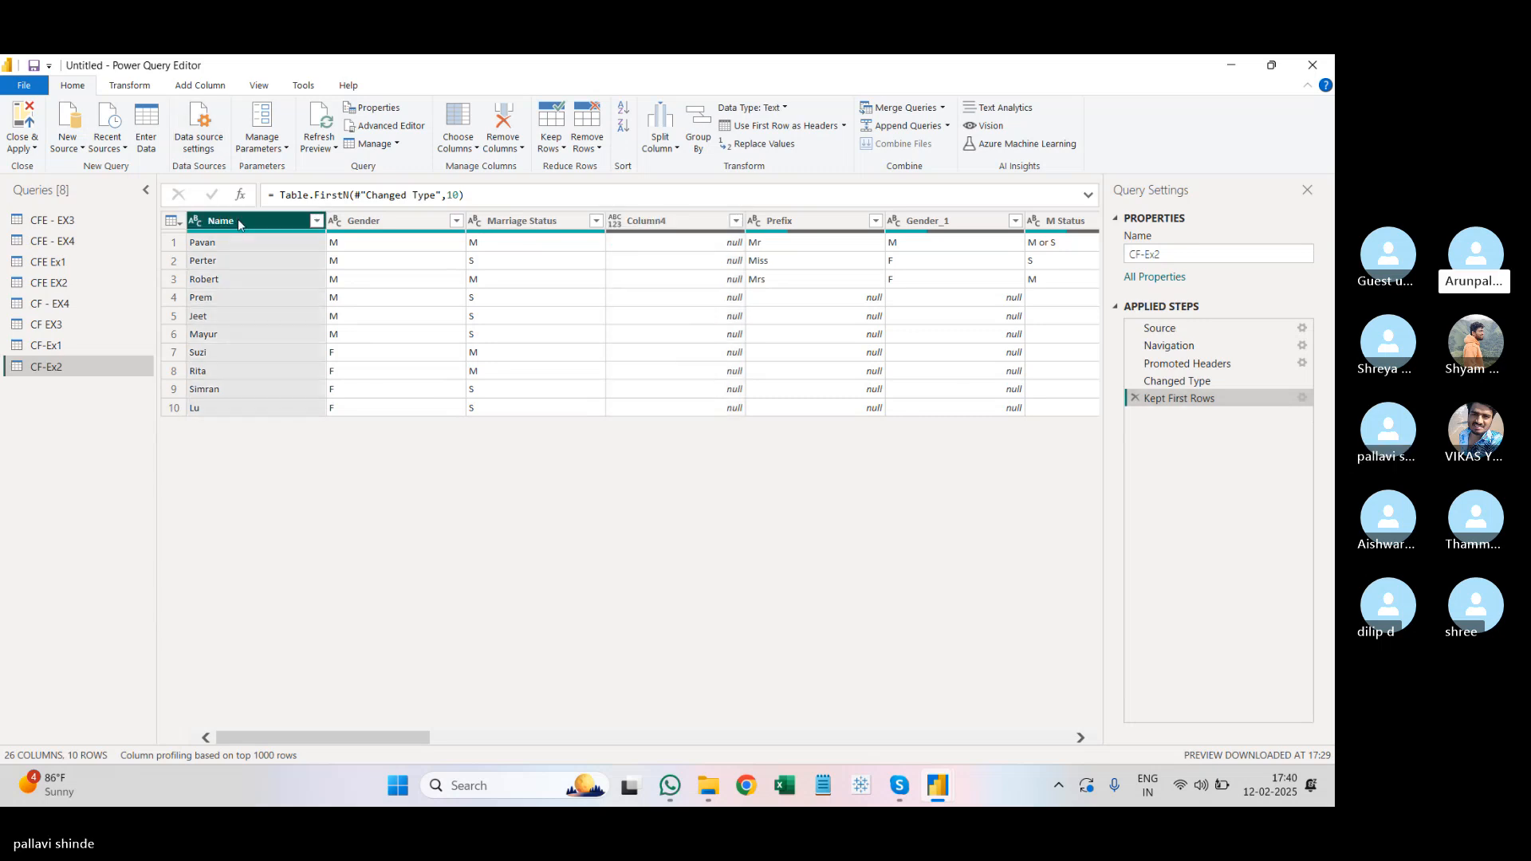
pyautogui.keyDown('ctrl'); pyautogui.click(401, 222); pyautogui.keyUp('ctrl')
pyautogui.doubleClick(522, 221)
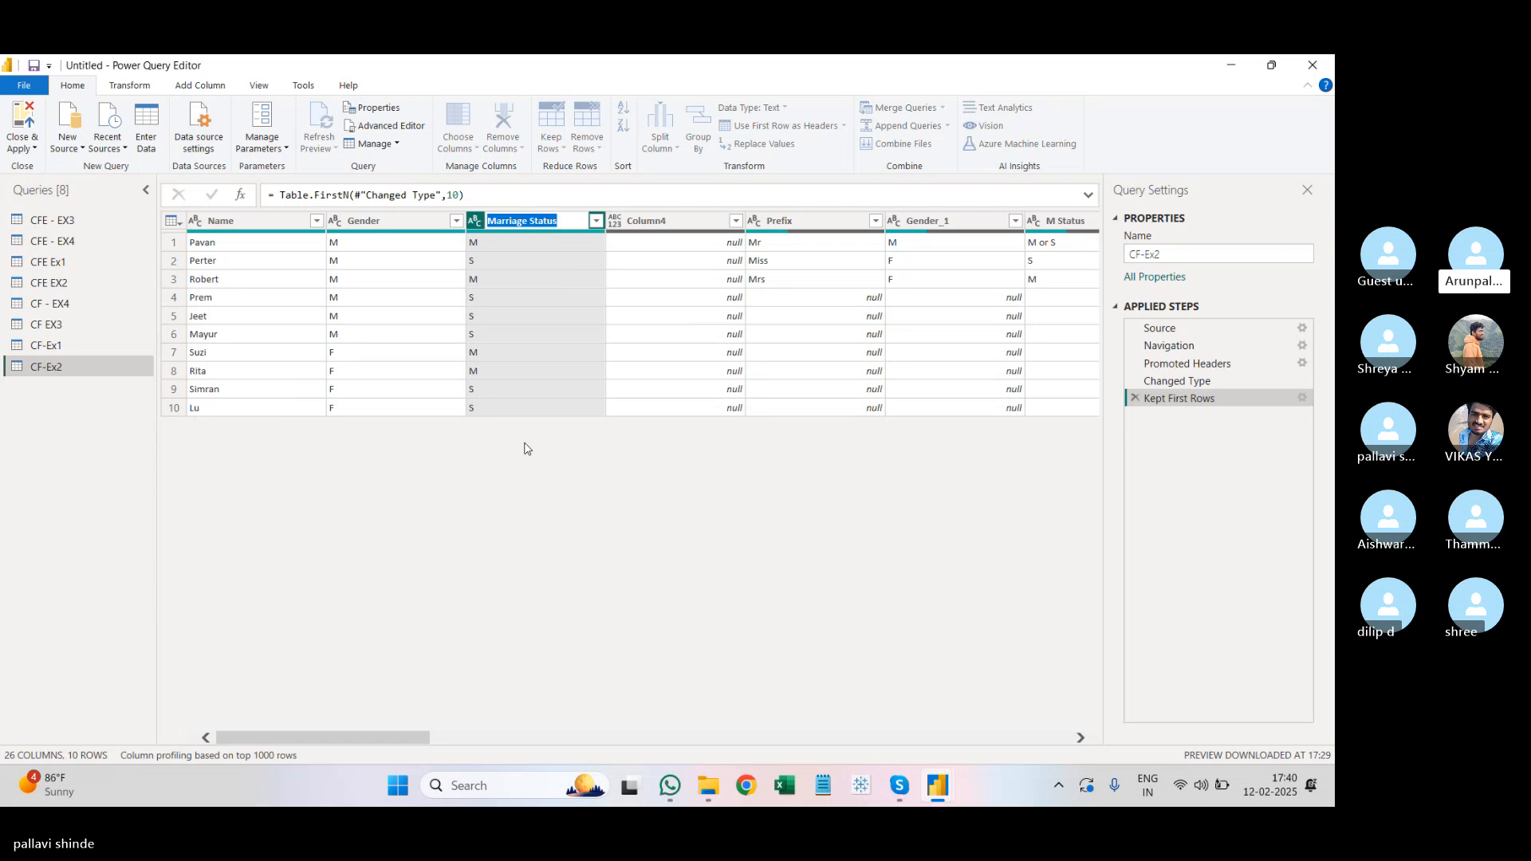
pyautogui.press('Escape')
pyautogui.keyDown('ctrl'); pyautogui.click(217, 224); pyautogui.keyUp('ctrl')
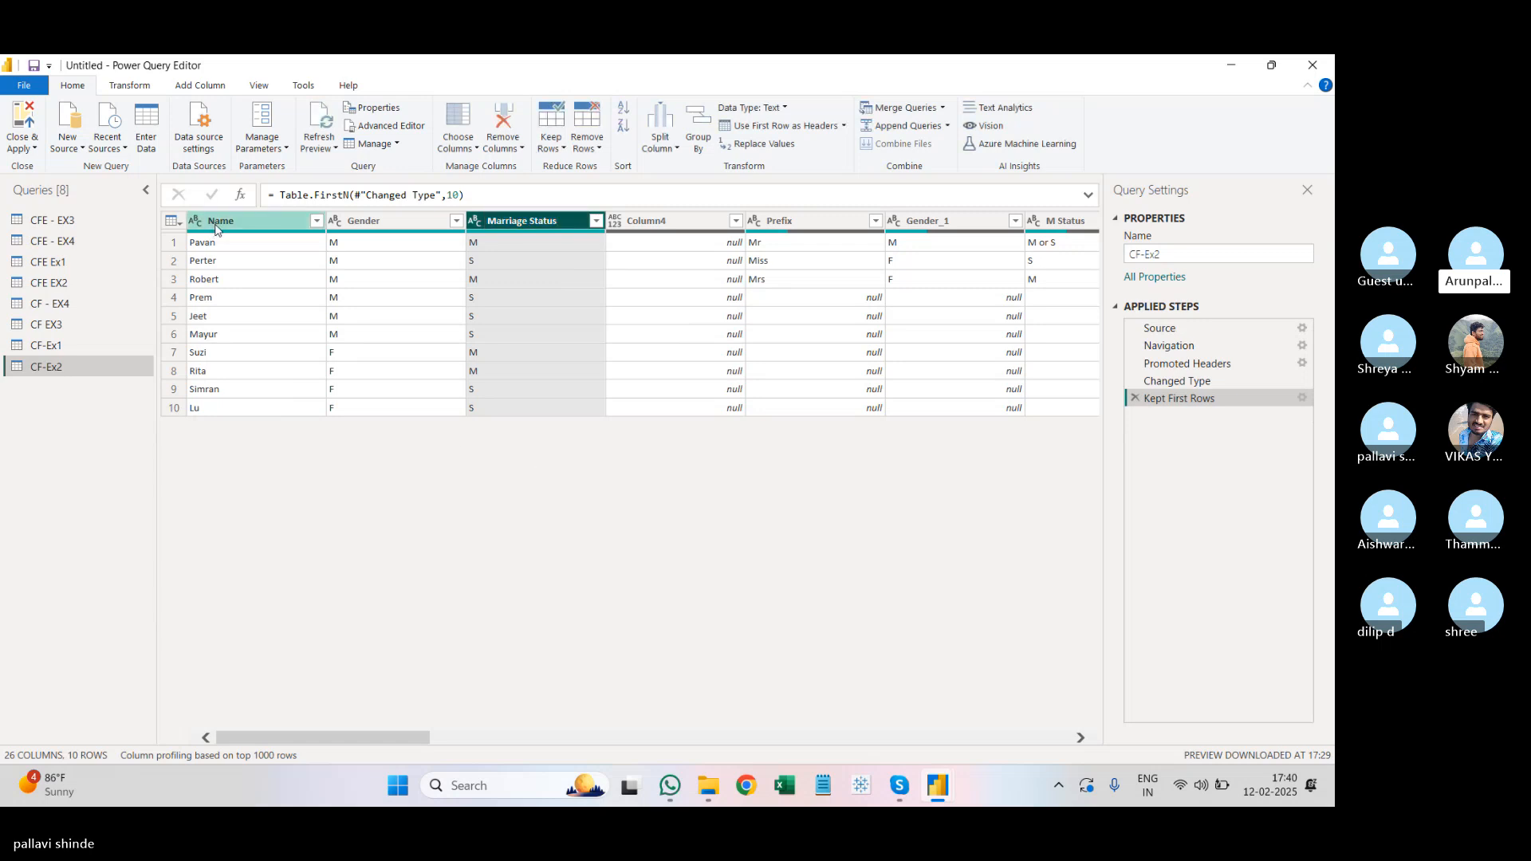
pyautogui.keyDown('ctrl'); pyautogui.click(369, 231); pyautogui.keyUp('ctrl')
pyautogui.keyDown('ctrl'); pyautogui.click(506, 227); pyautogui.keyUp('ctrl')
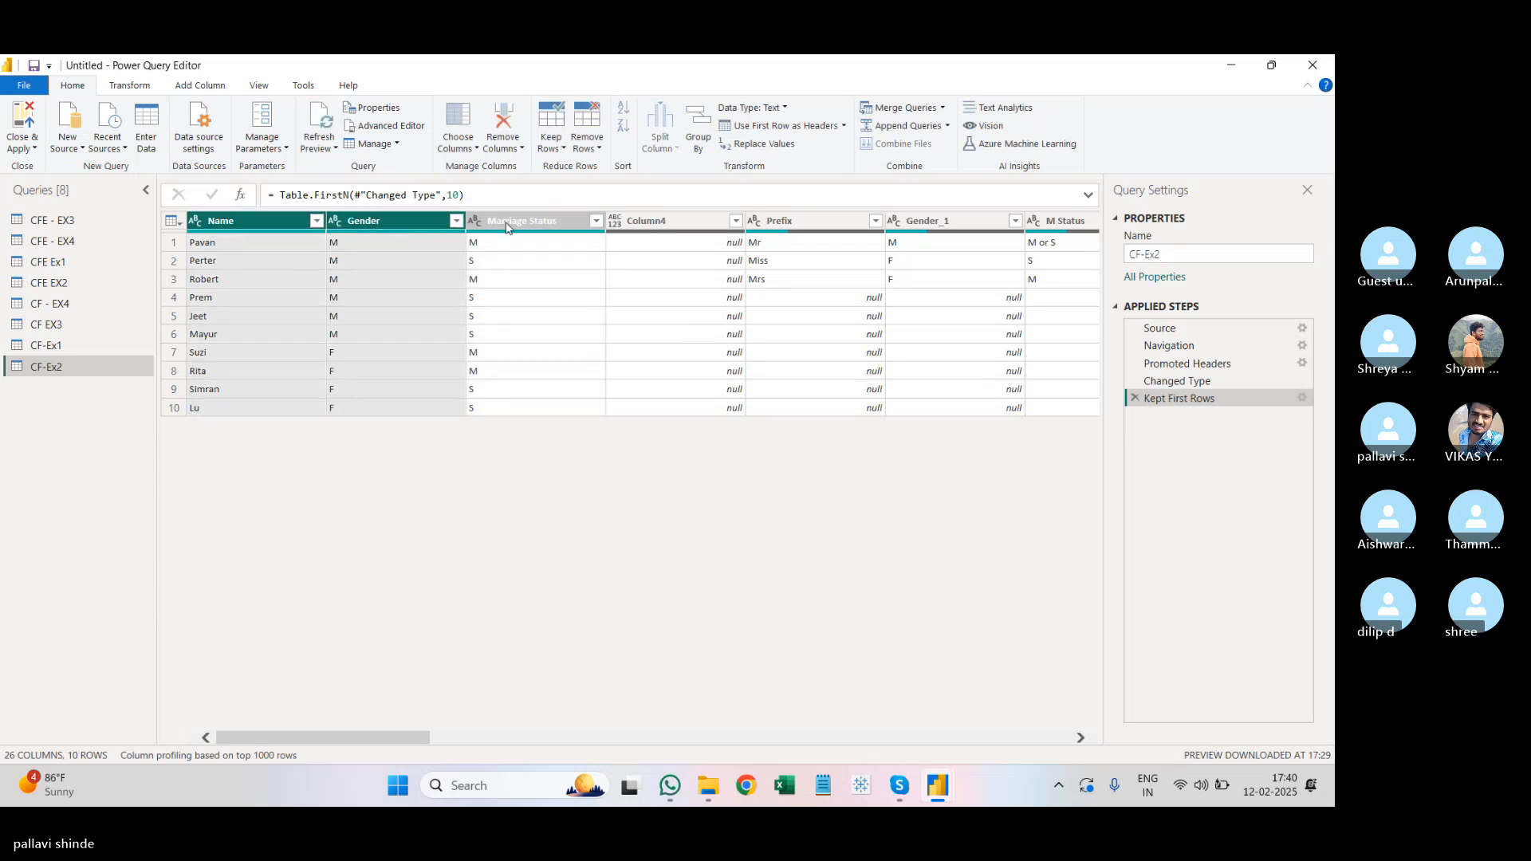
pyautogui.keyDown('ctrl'); pyautogui.click(506, 228); pyautogui.keyUp('ctrl')
pyautogui.rightClick(507, 226)
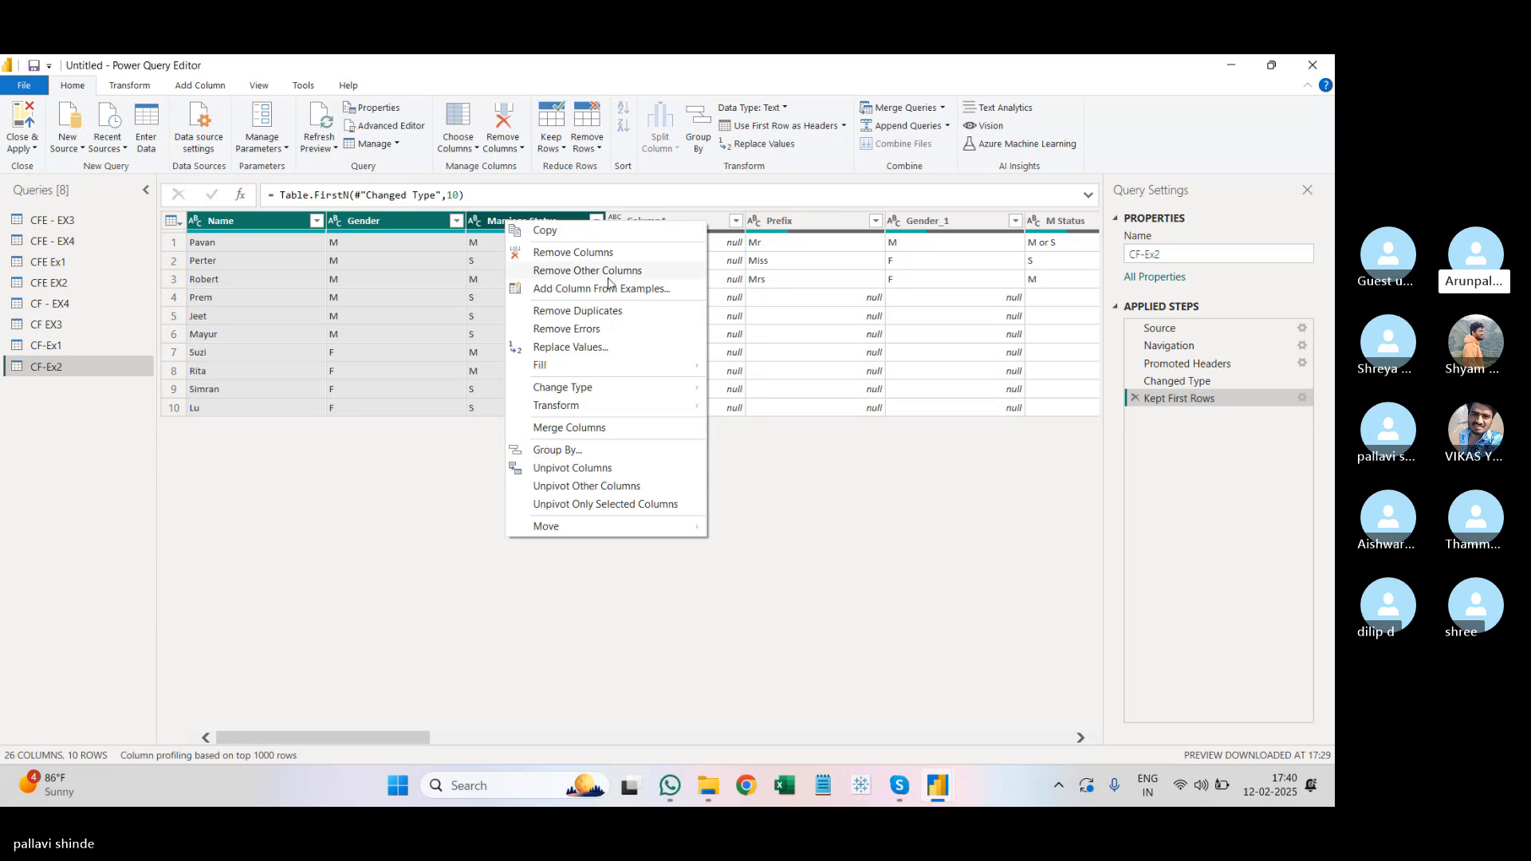
pyautogui.click(611, 272)
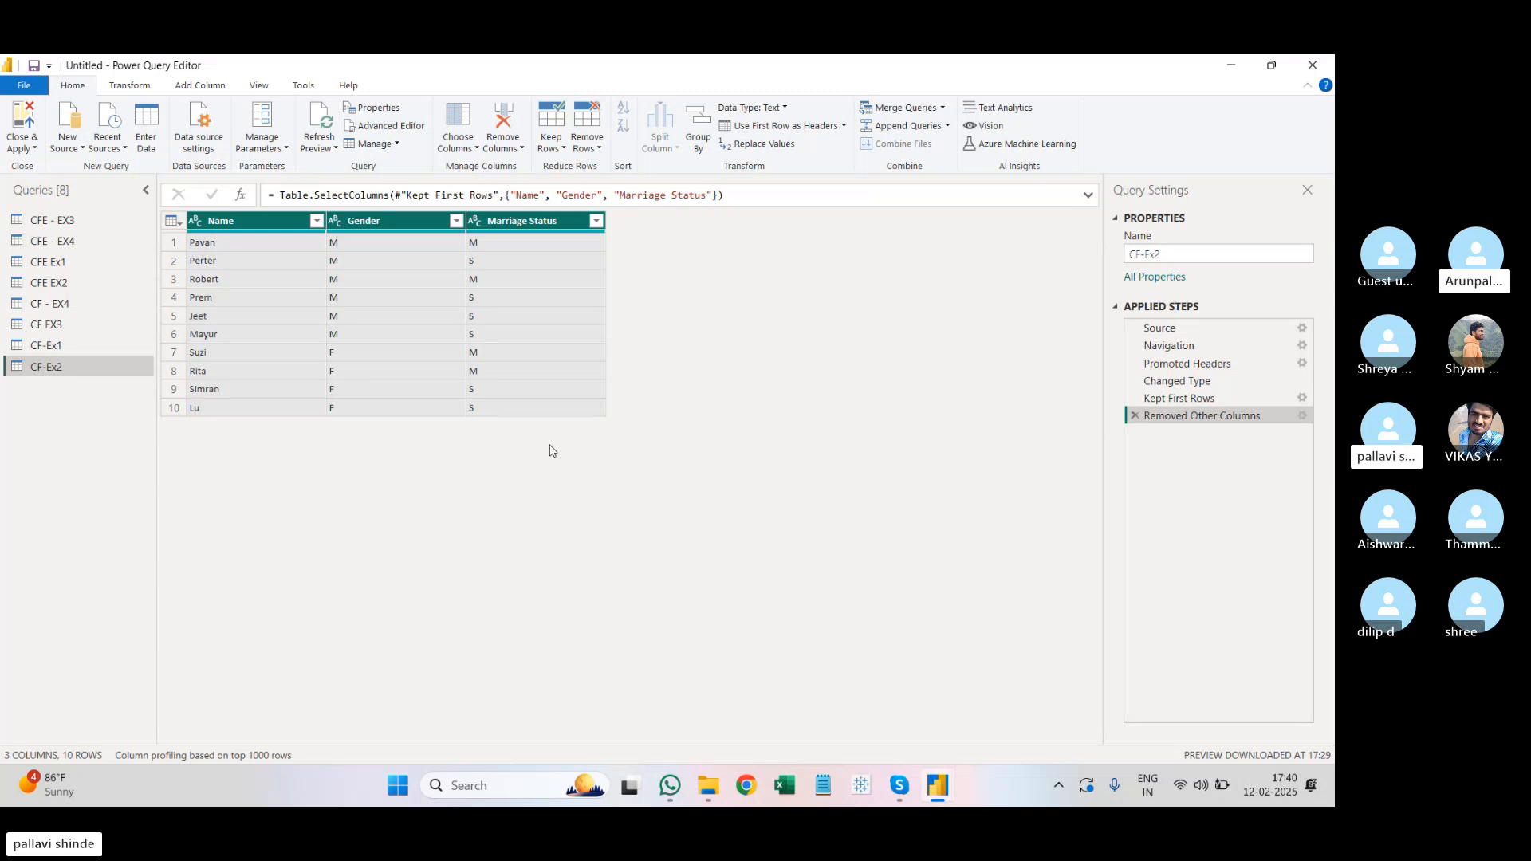
# Step: Start a conditional column in CF-Ex2 whose first clause outputs Mr if Gender equals M
pyautogui.click(195, 86)
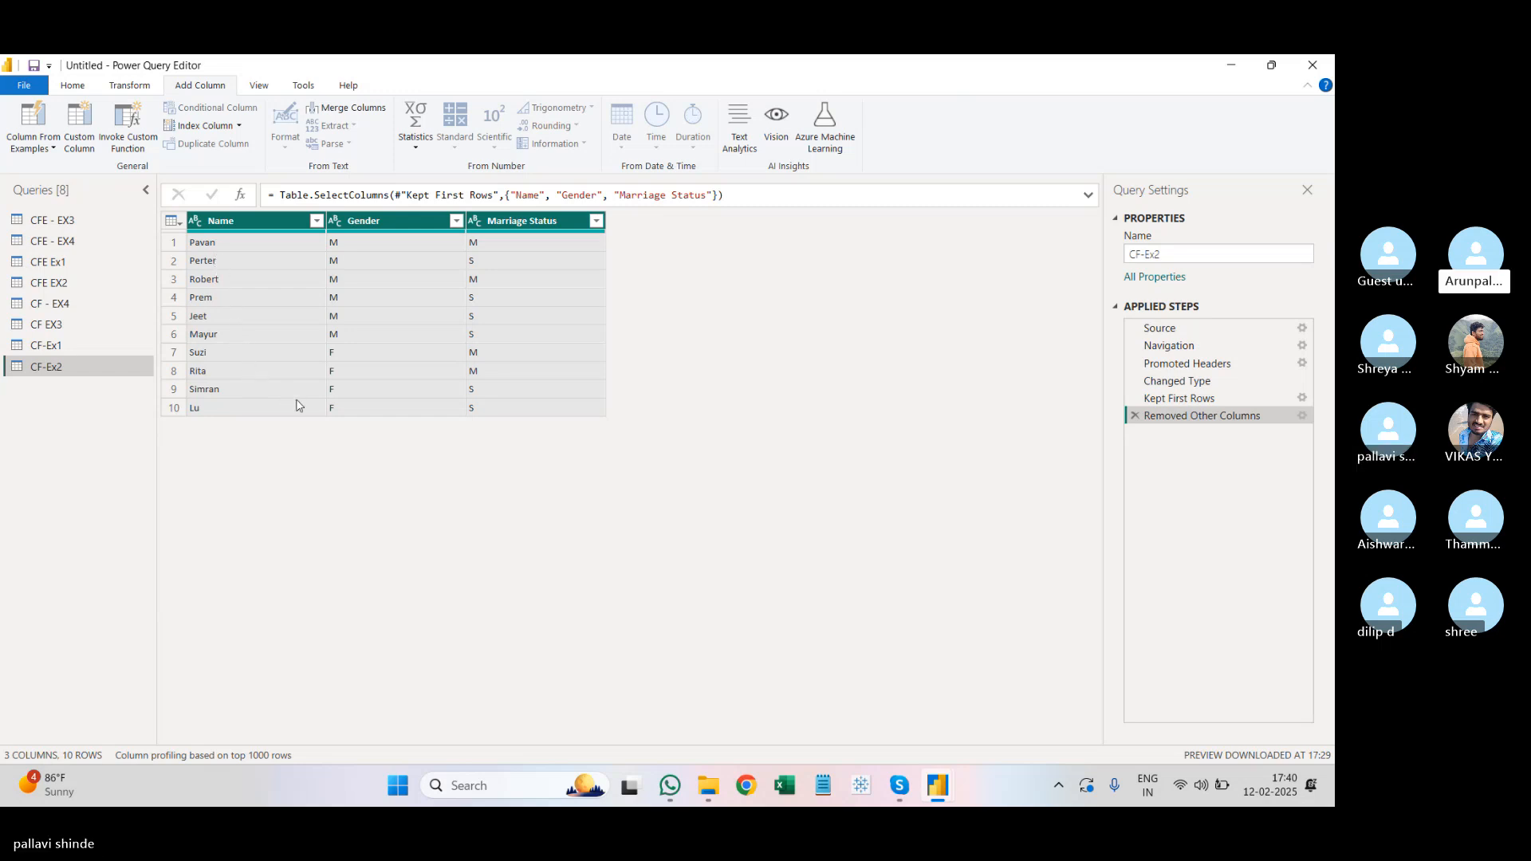
pyautogui.click(402, 222)
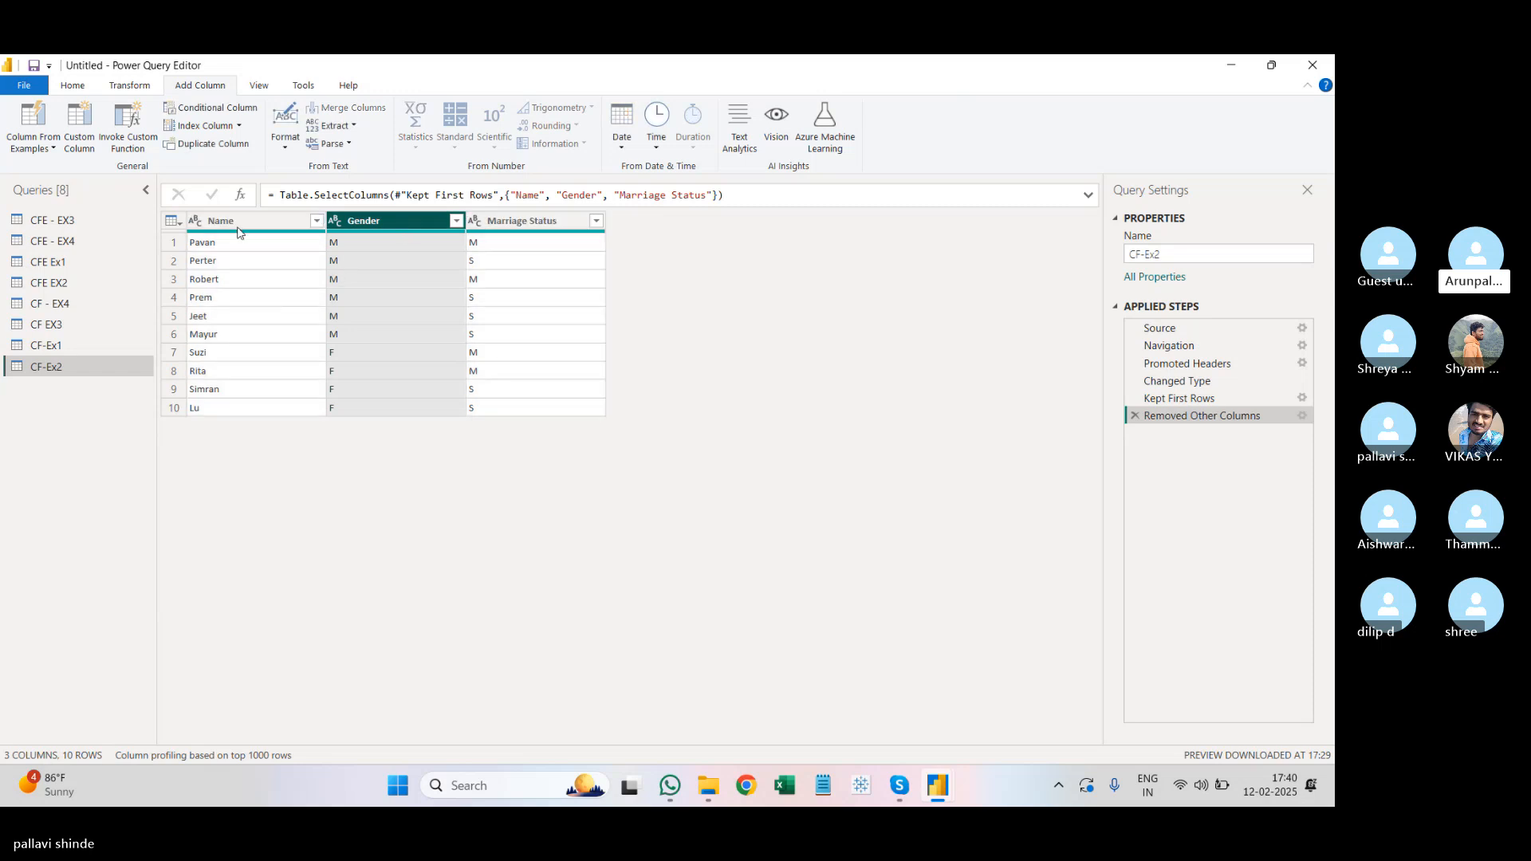
pyautogui.click(226, 110)
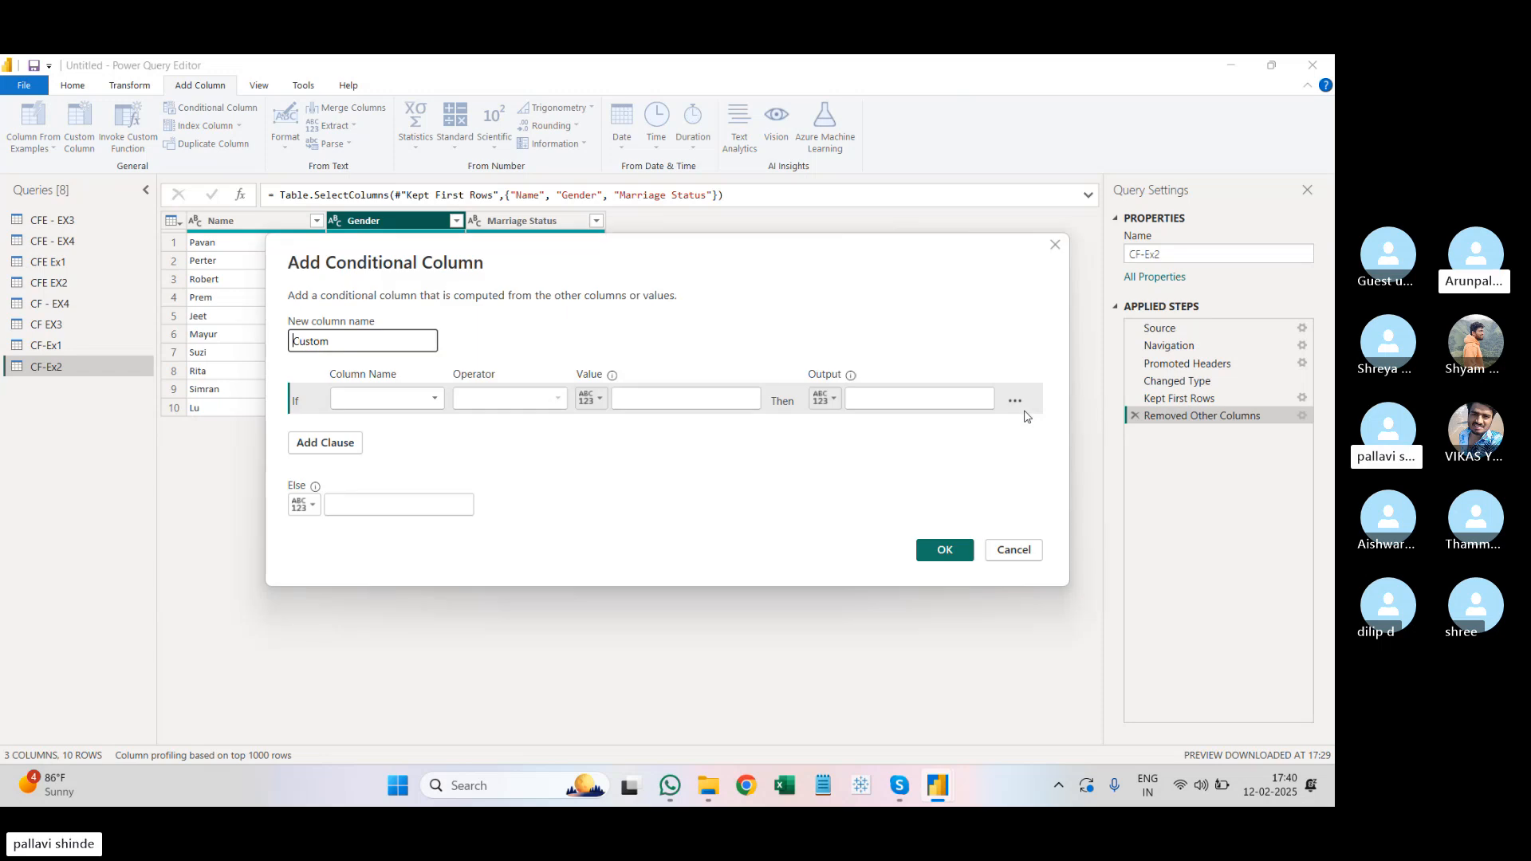
pyautogui.moveTo(849, 262); pyautogui.dragTo(874, 381)
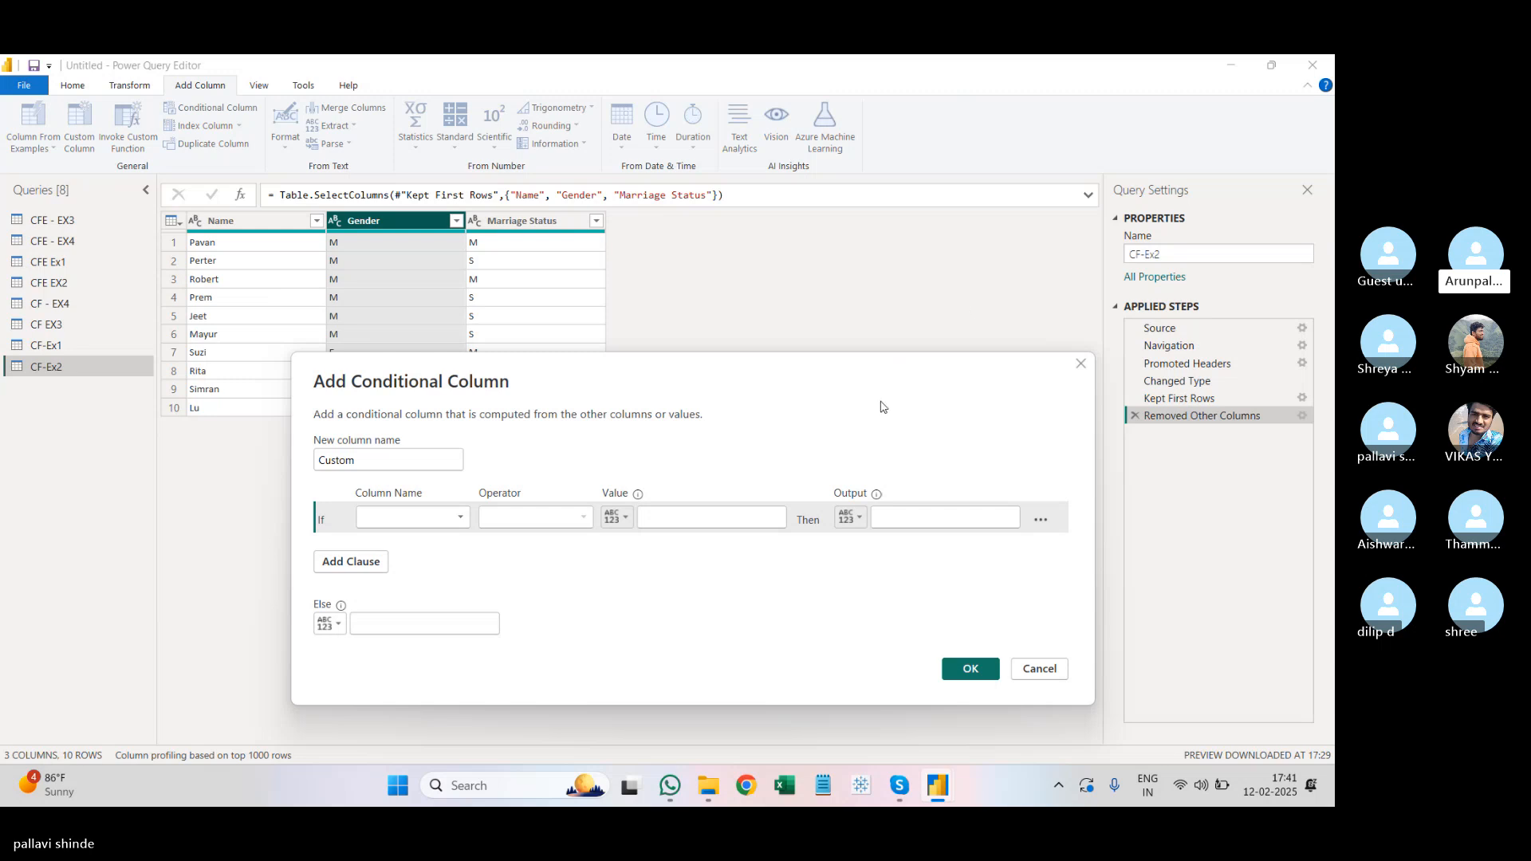
pyautogui.moveTo(880, 407); pyautogui.dragTo(864, 486)
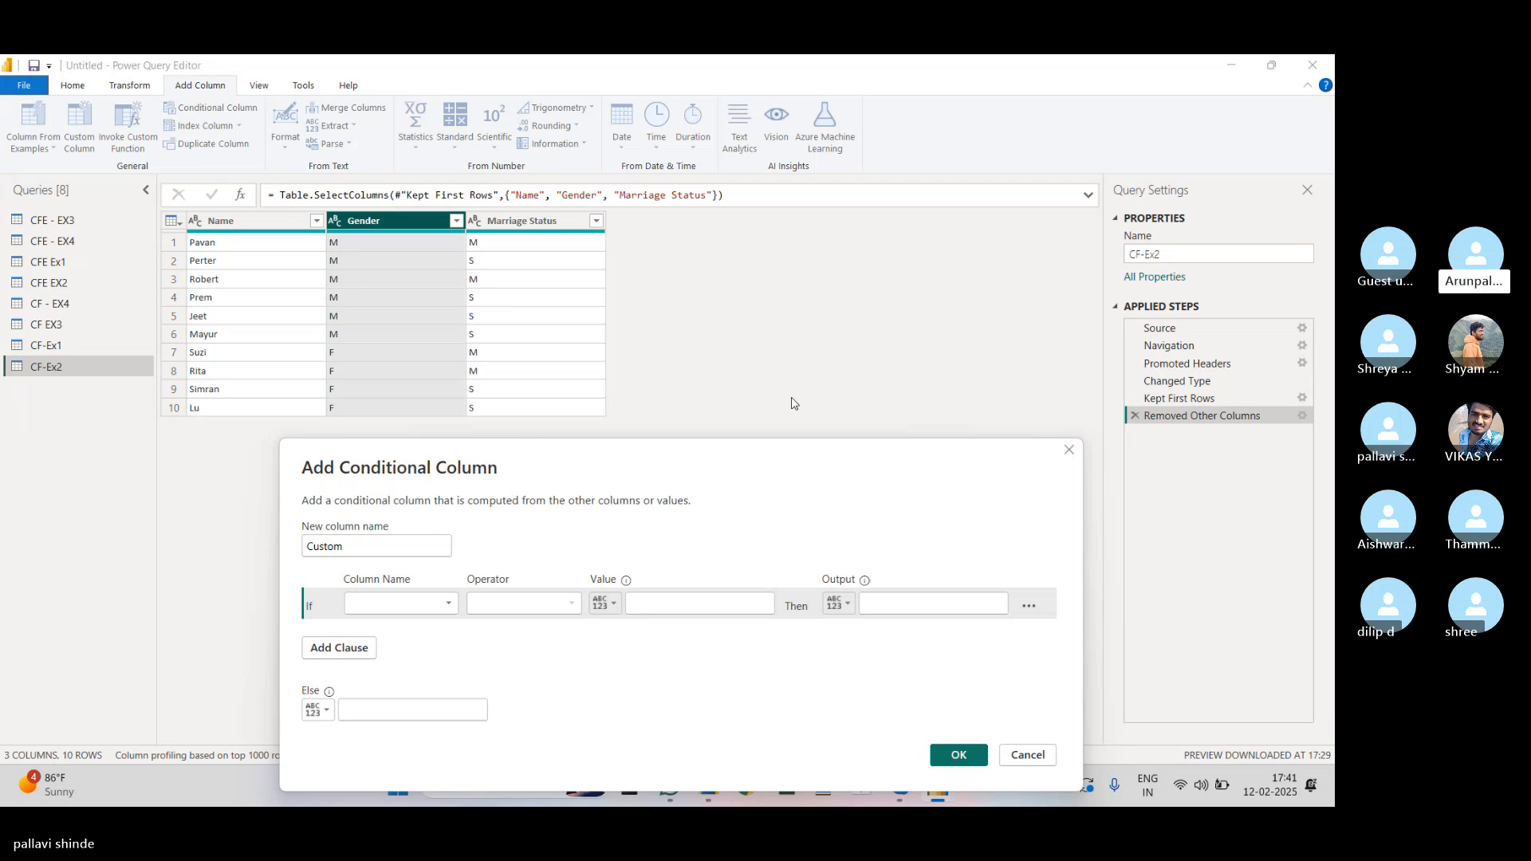
pyautogui.moveTo(791, 461); pyautogui.dragTo(910, 323)
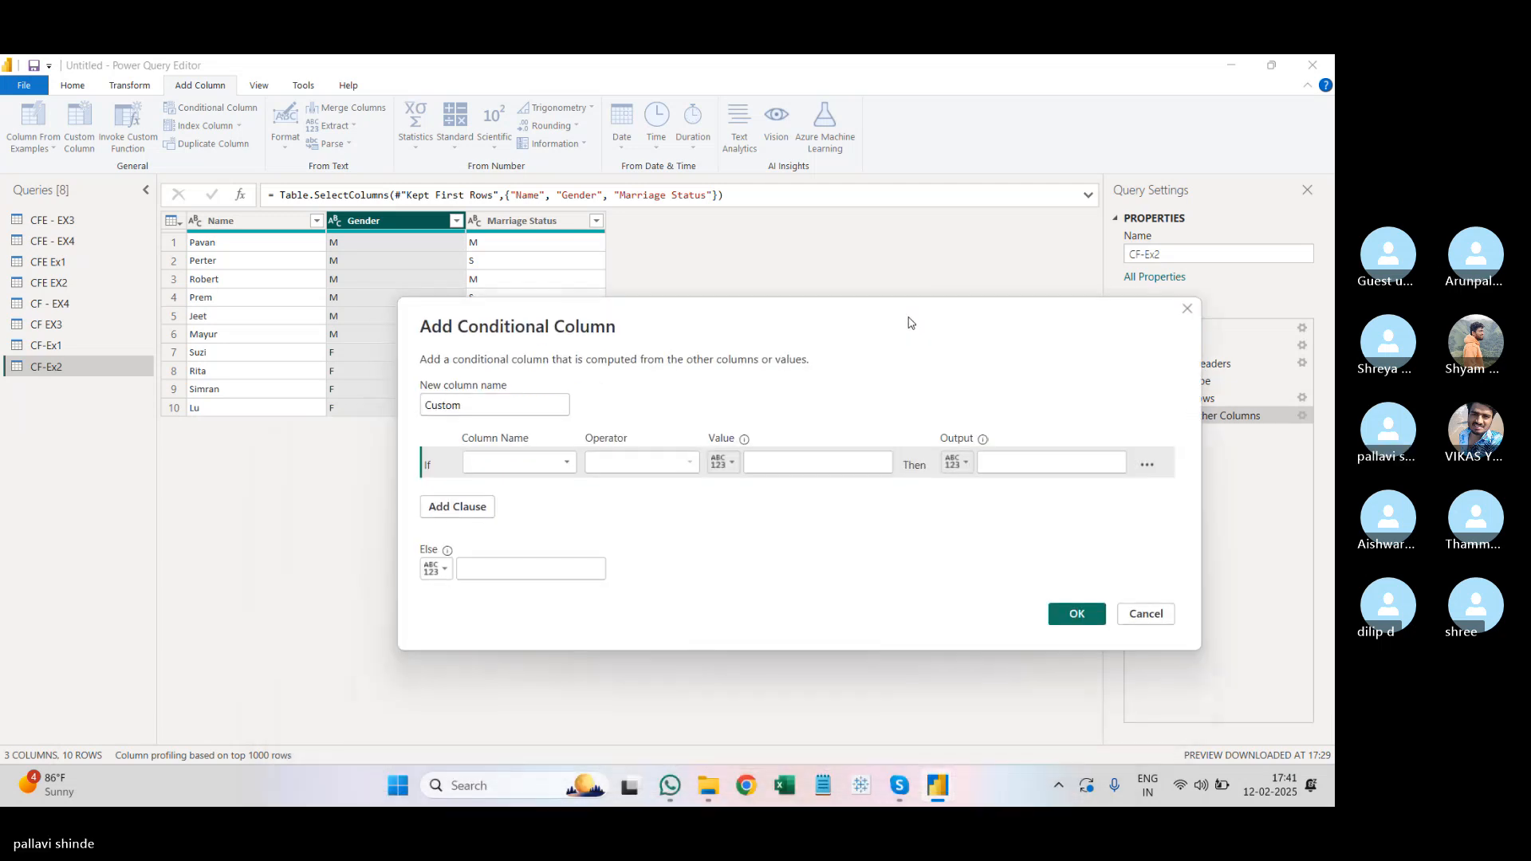
pyautogui.click(568, 462)
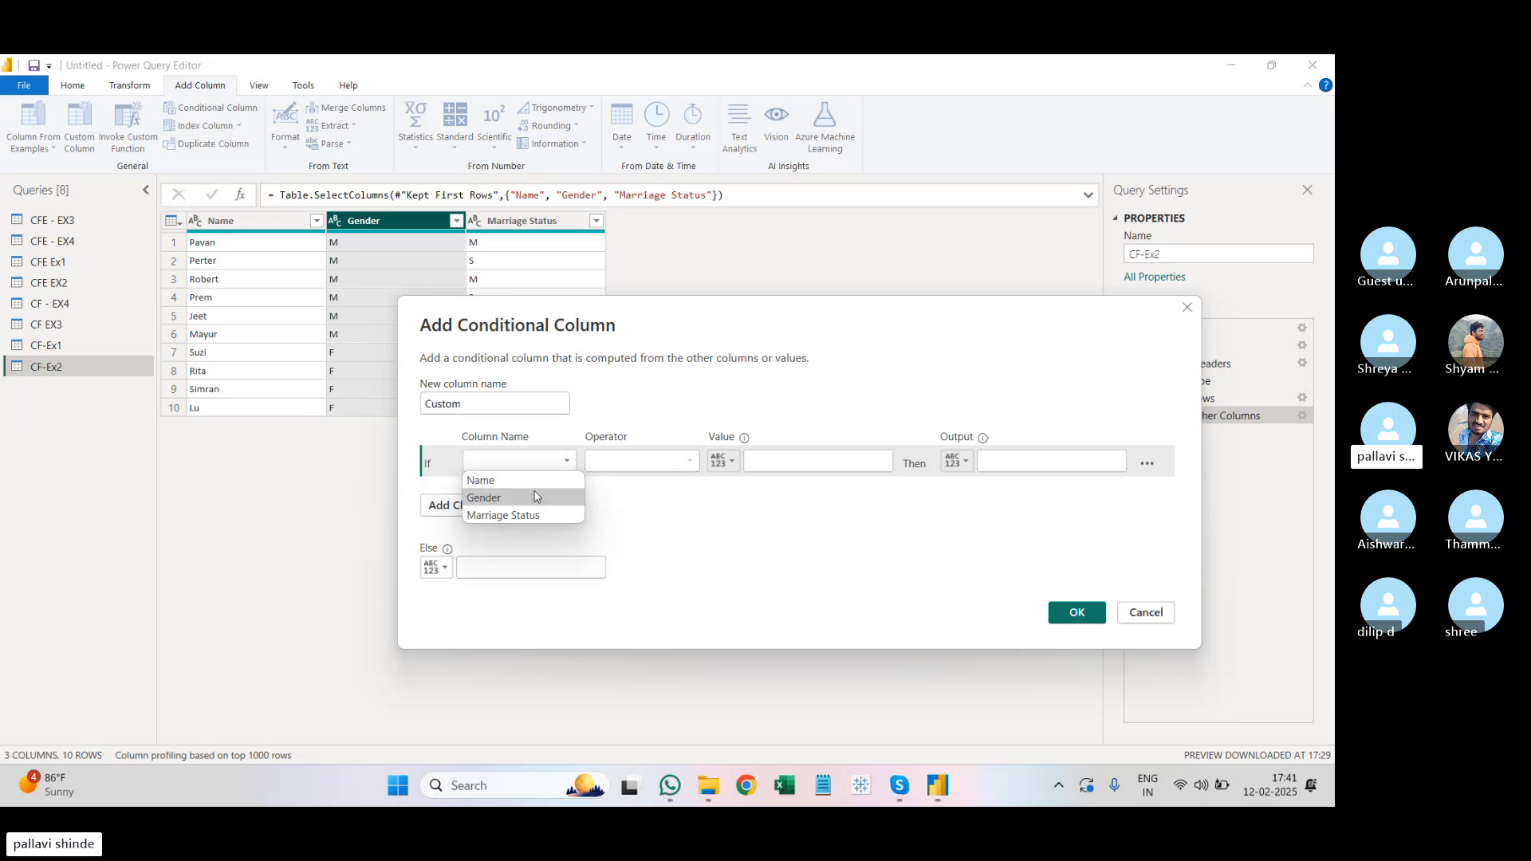
pyautogui.click(533, 514)
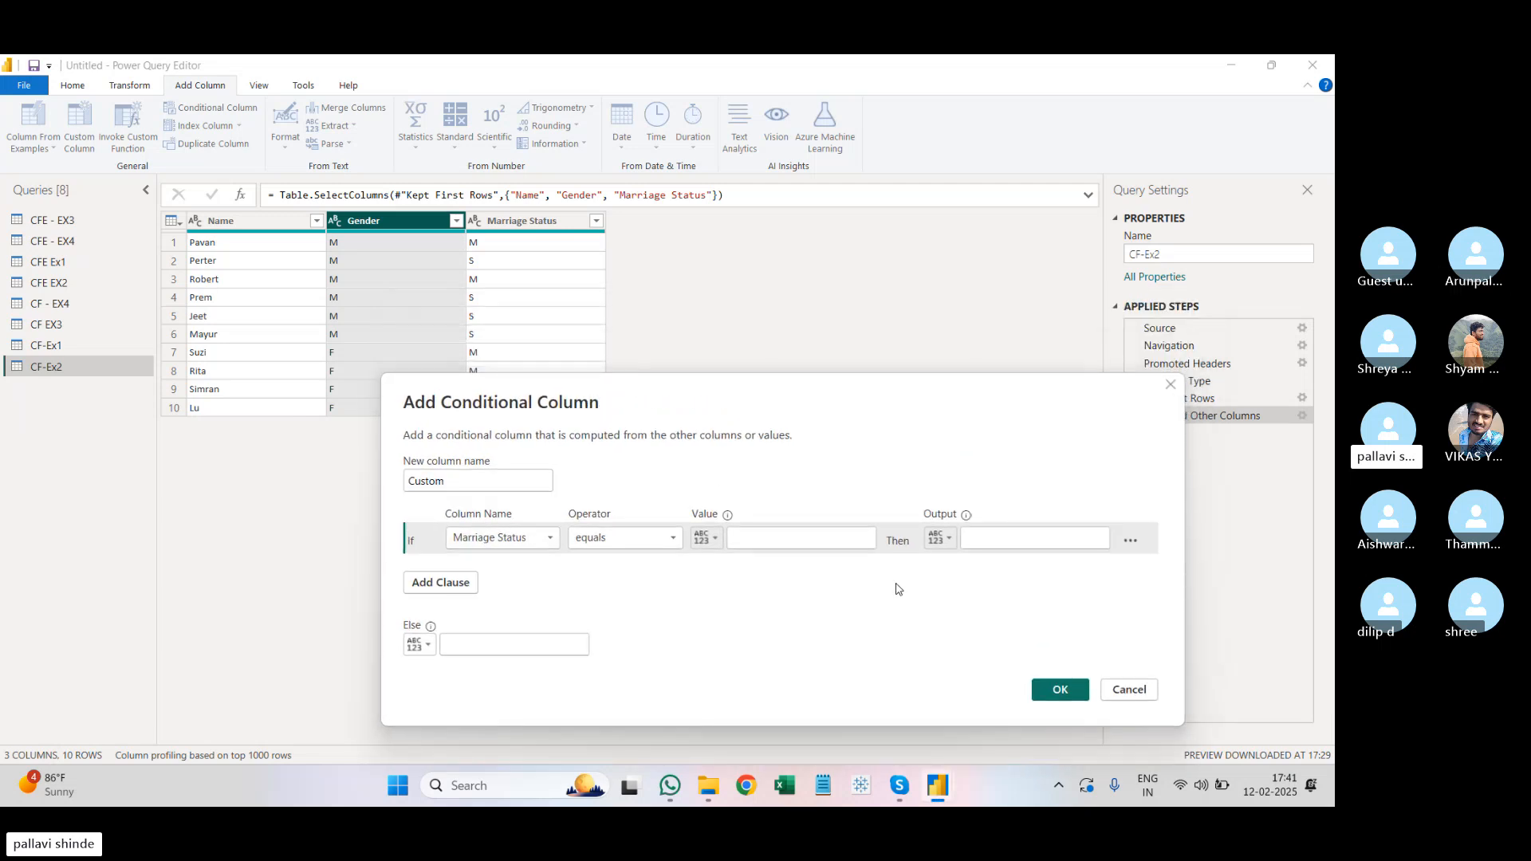
pyautogui.moveTo(658, 394); pyautogui.dragTo(614, 459)
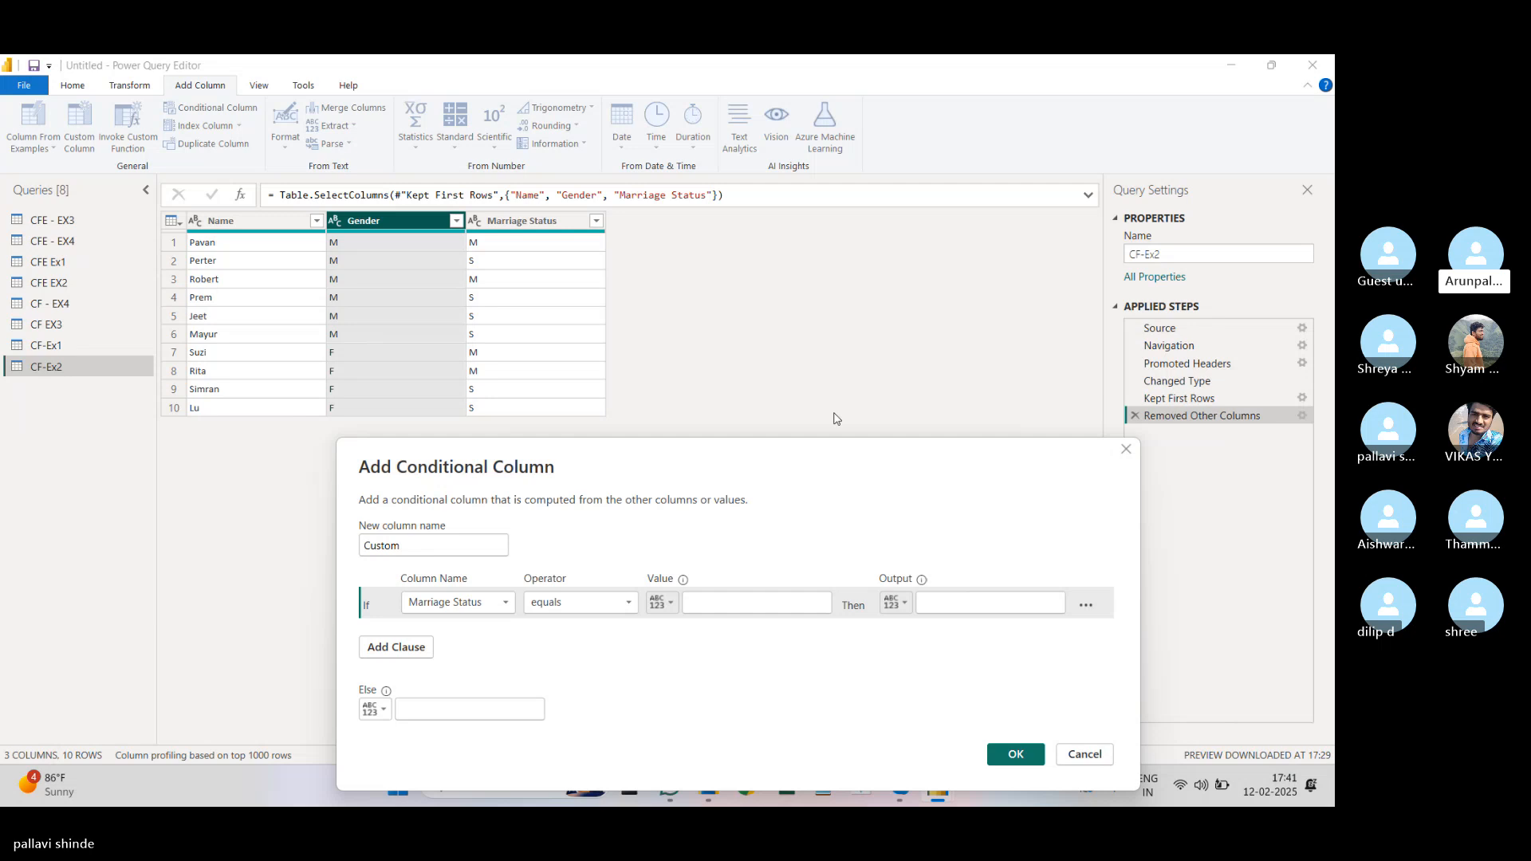
pyautogui.click(501, 602)
pyautogui.click(489, 637)
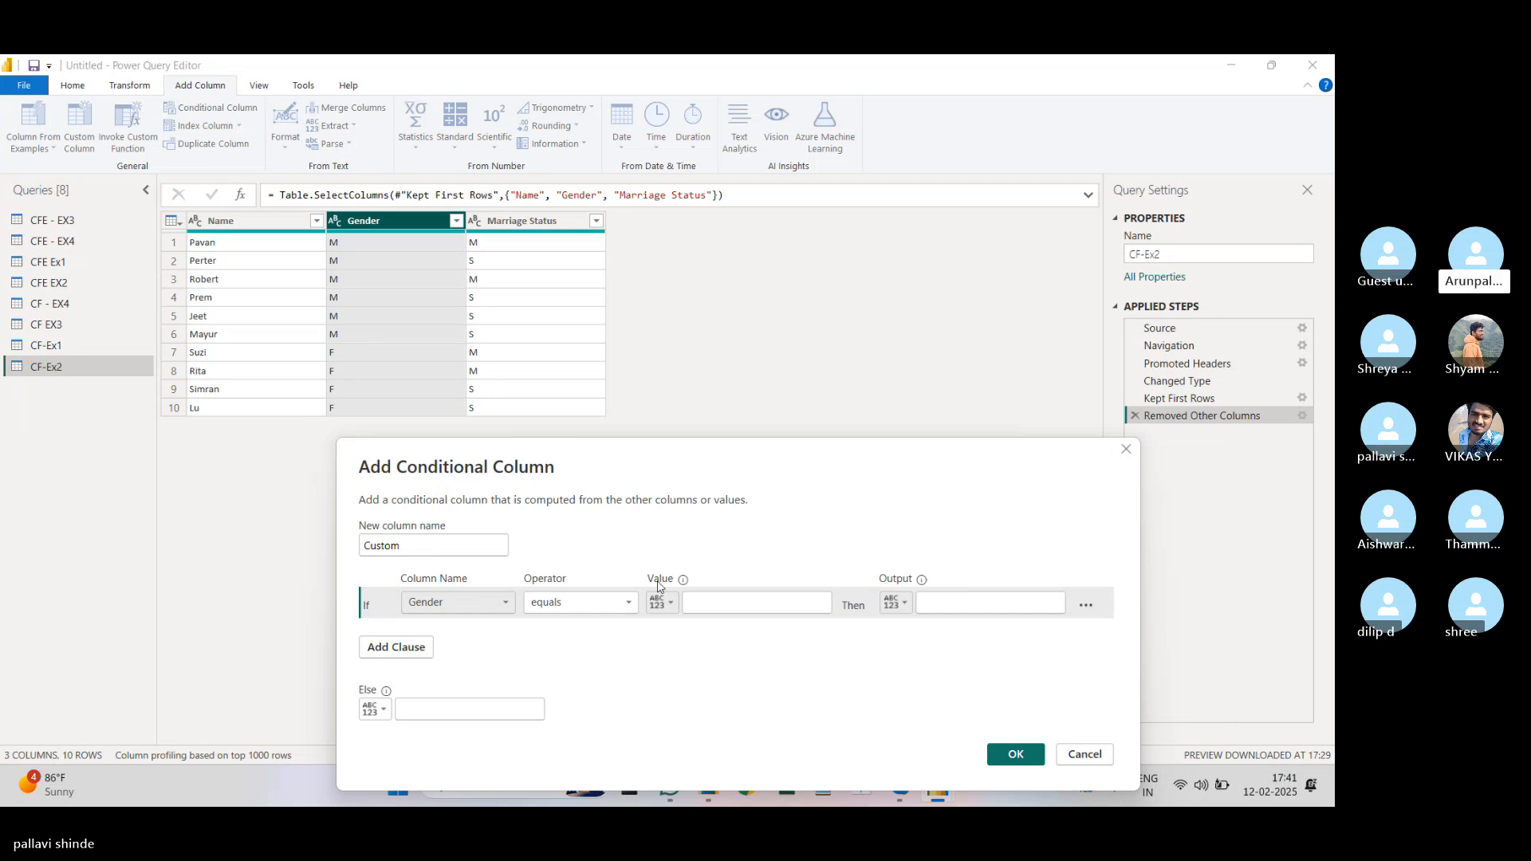
pyautogui.click(724, 608)
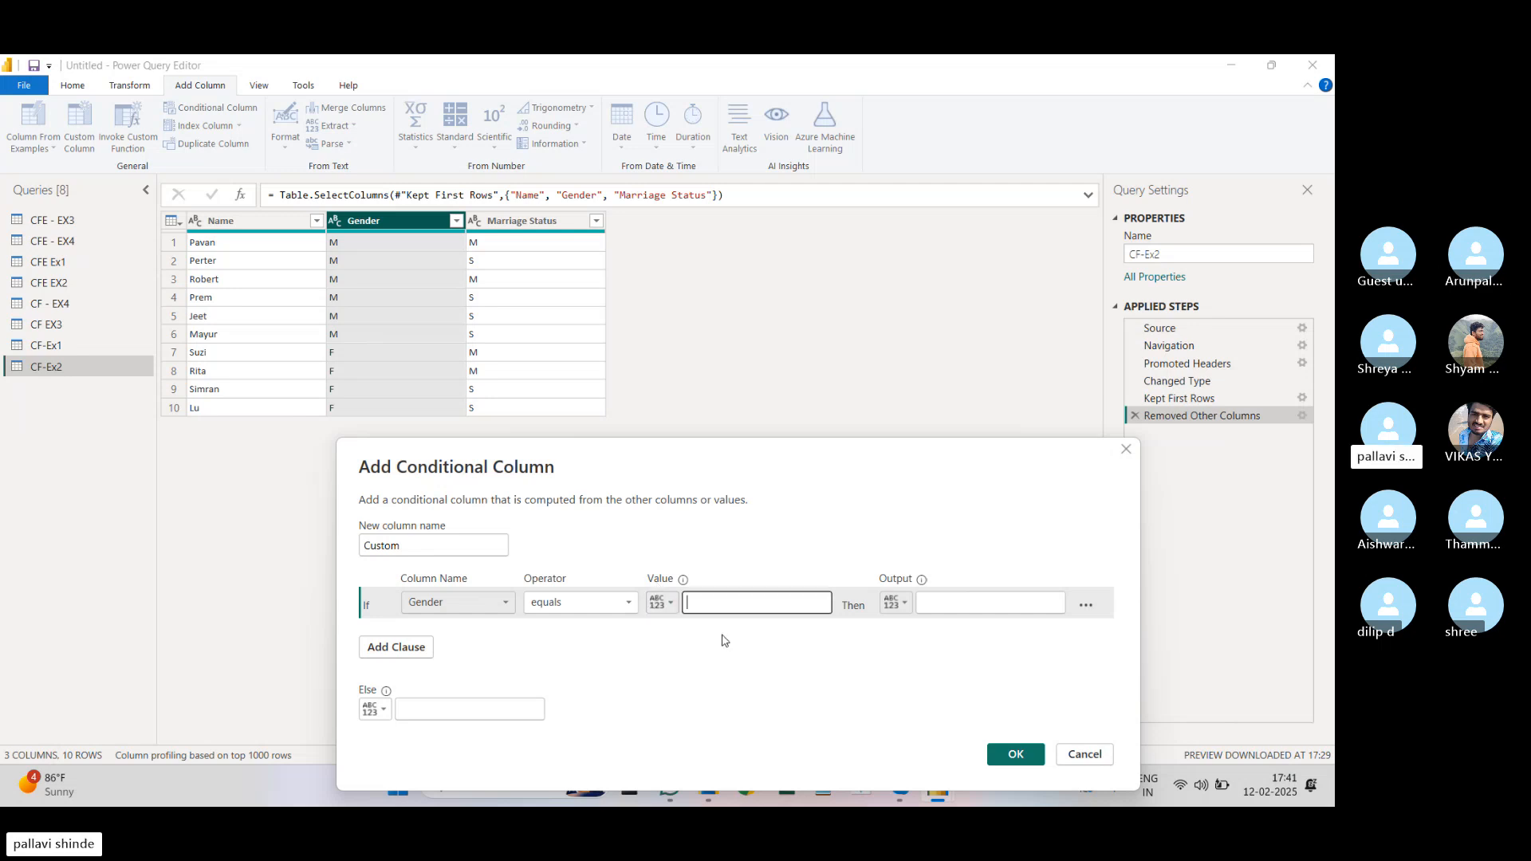
pyautogui.write('M')
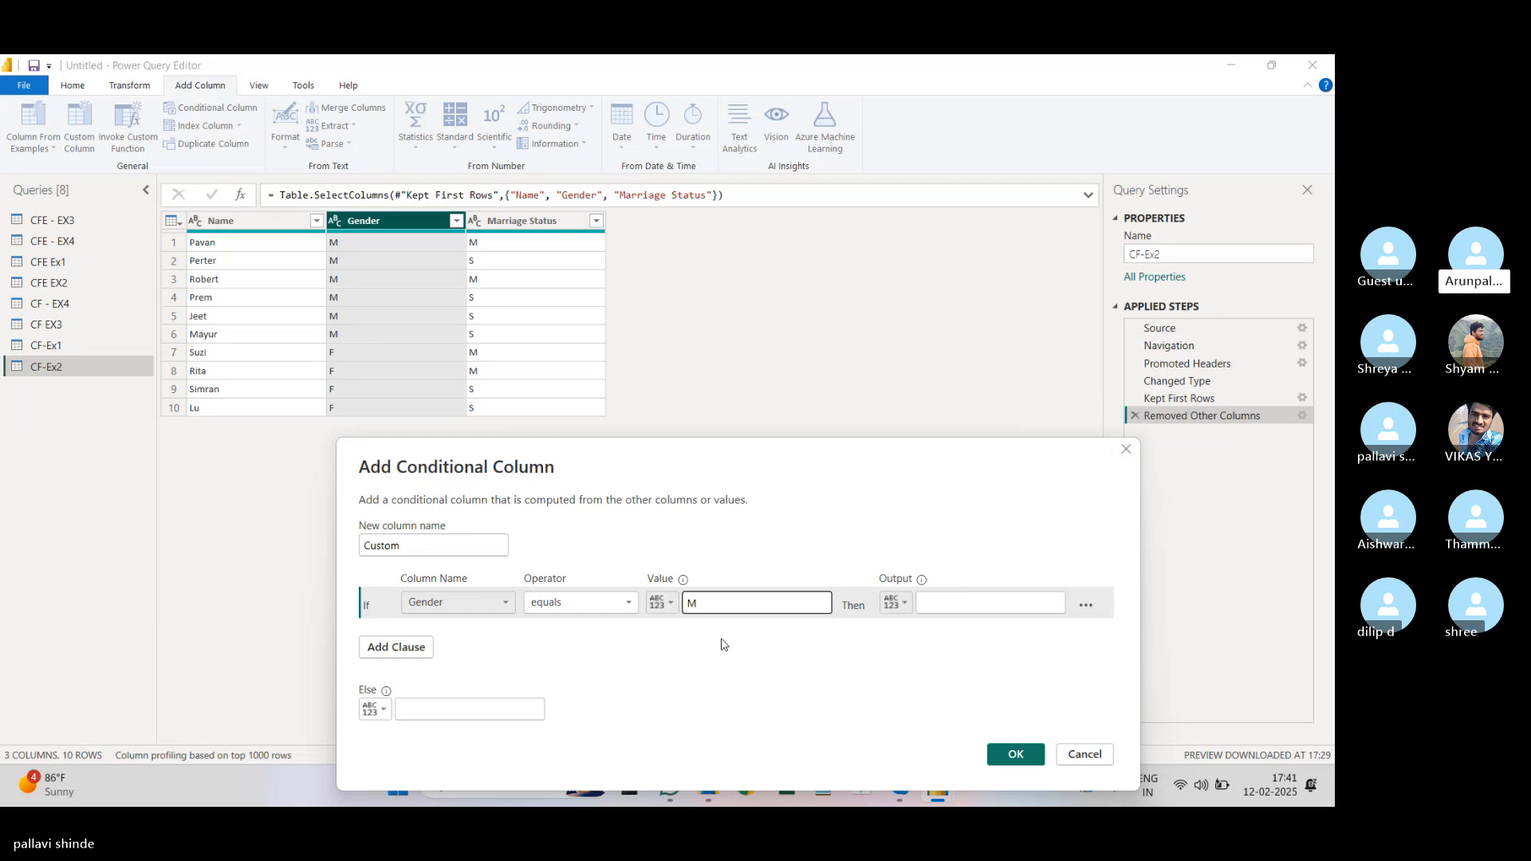
pyautogui.click(951, 604)
pyautogui.write('Mr')
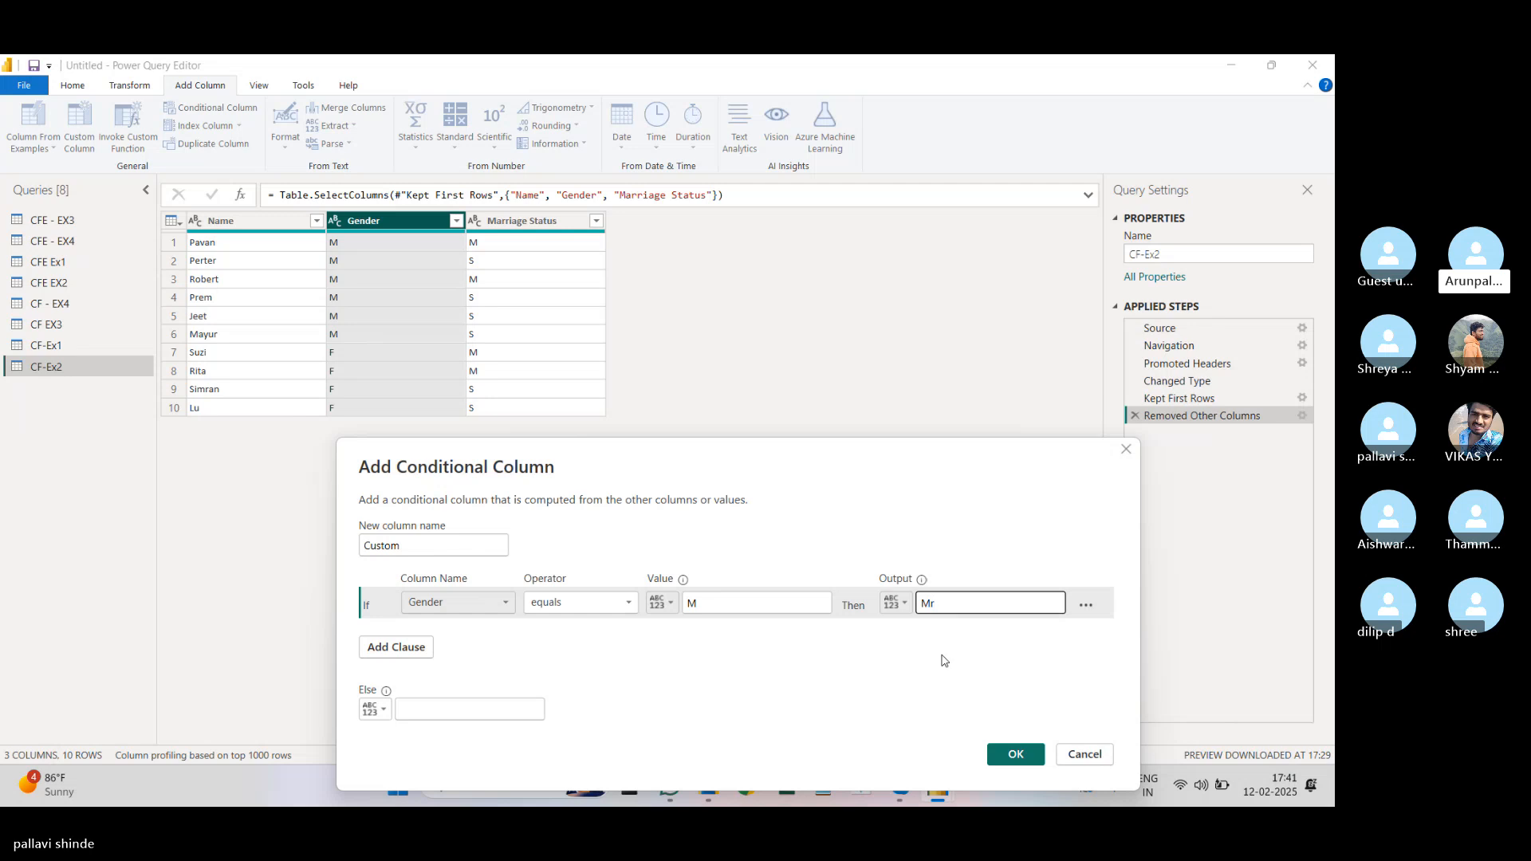
# Step: Add an else-if clause to the conditional column that outputs Mrs if Marriage Status equals M
pyautogui.click(414, 655)
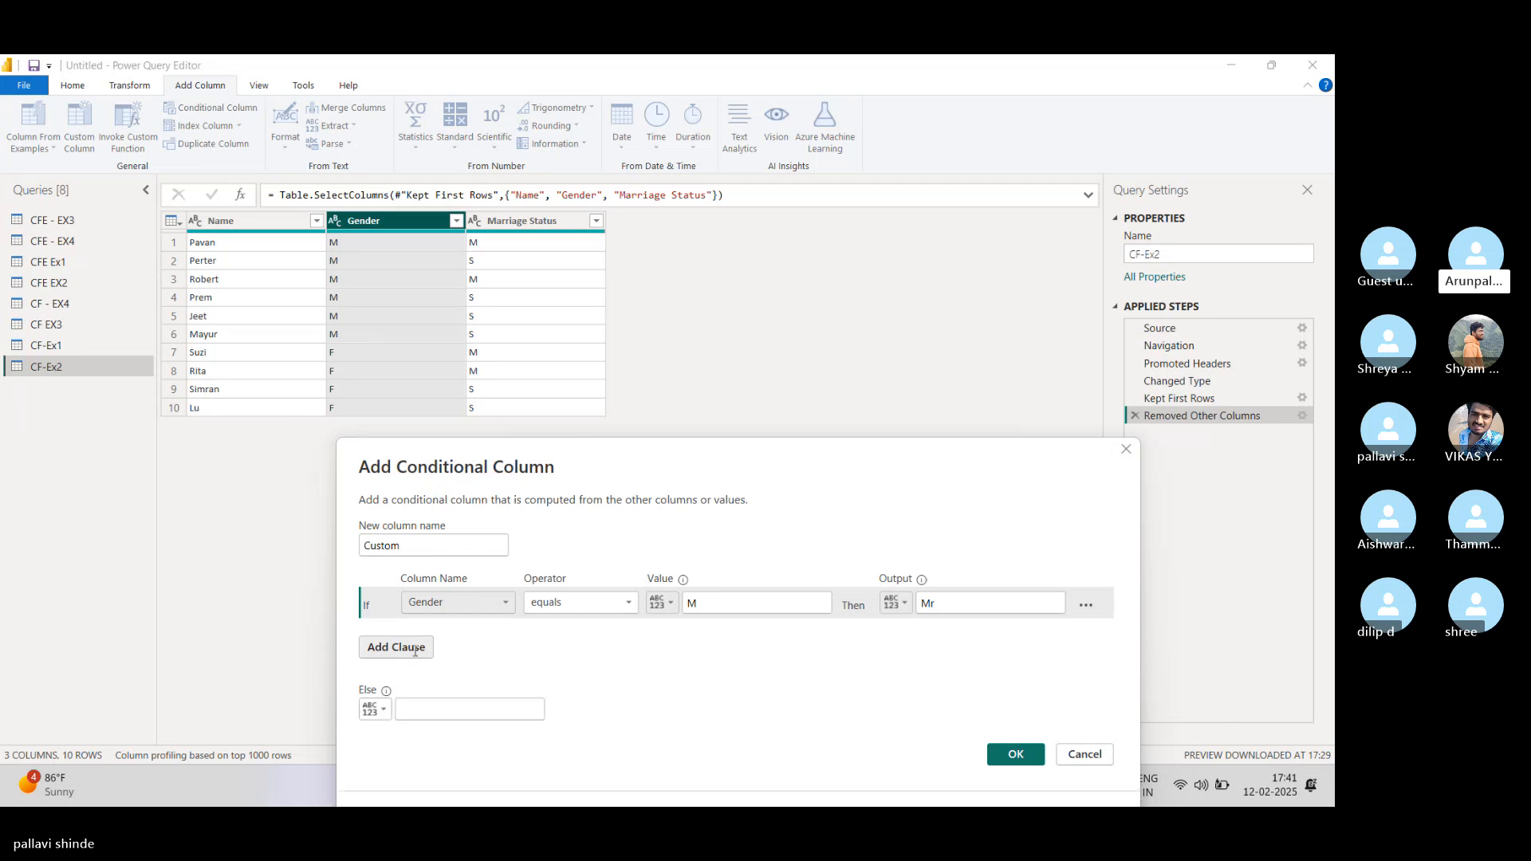
pyautogui.click(507, 642)
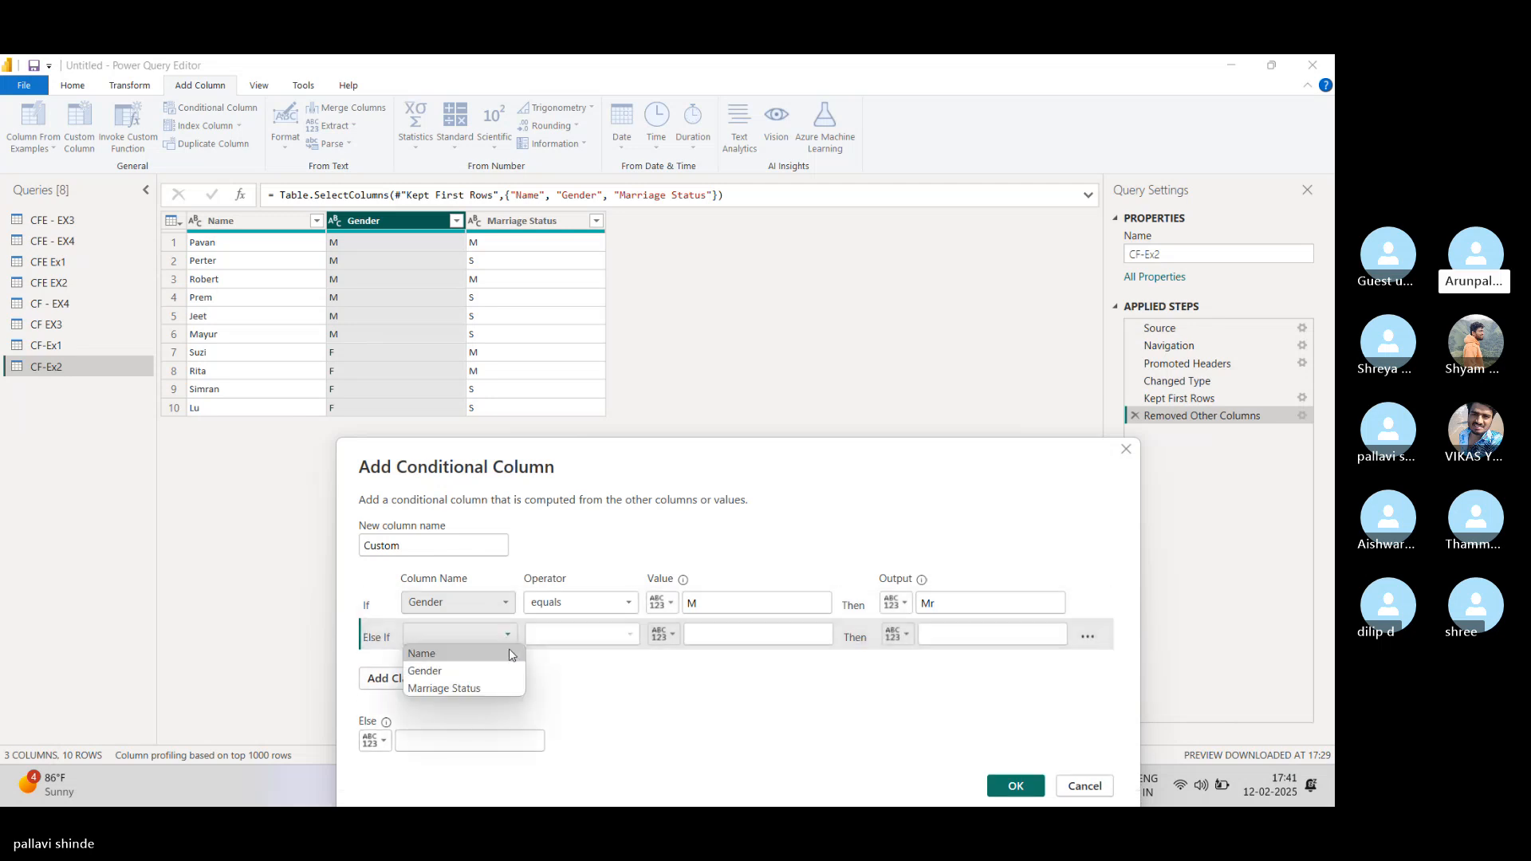
pyautogui.click(488, 690)
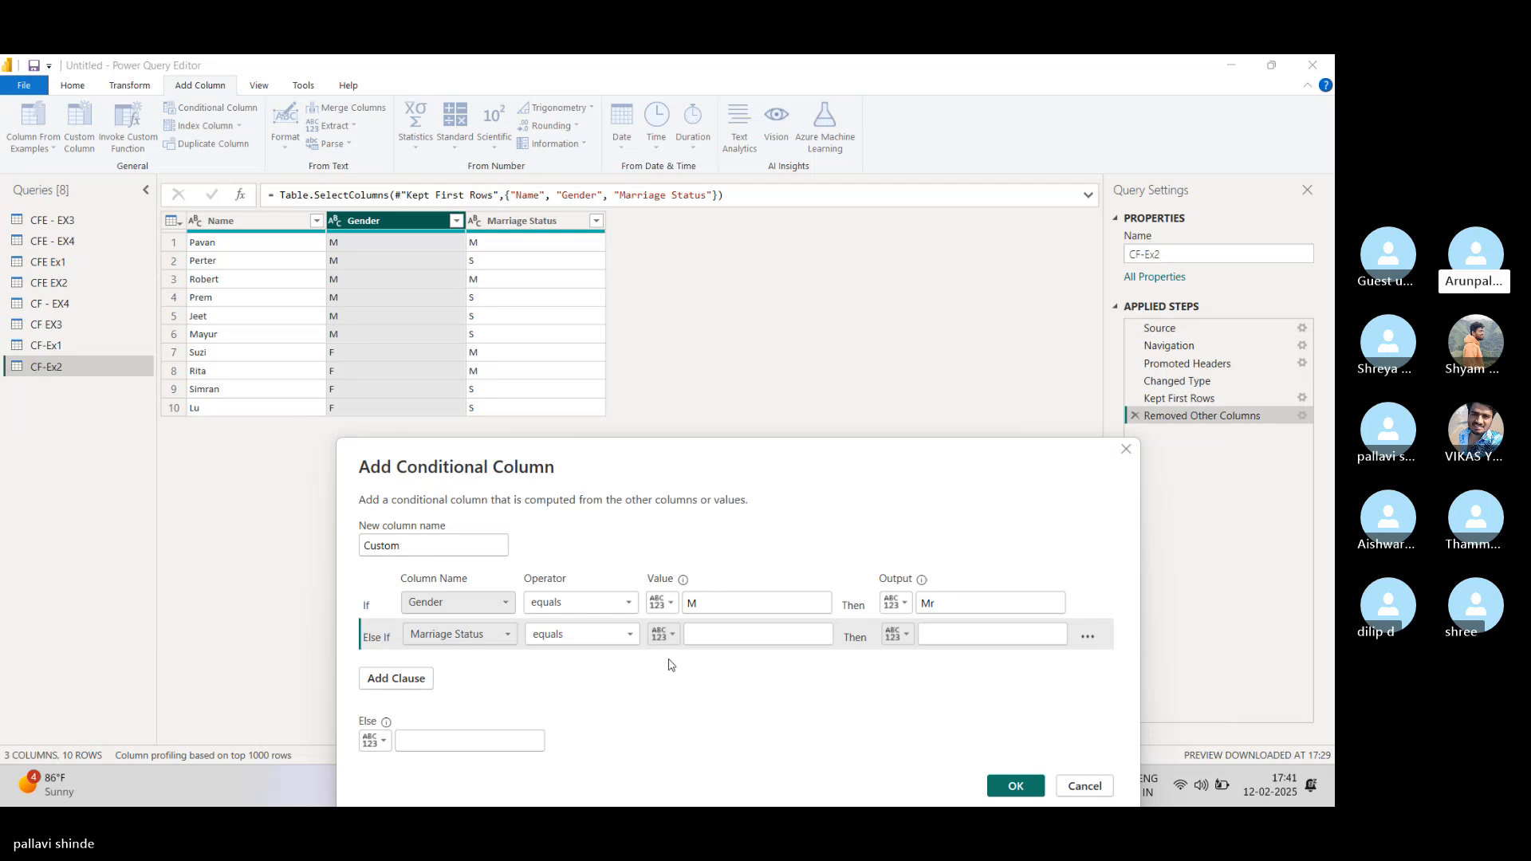
pyautogui.click(729, 634)
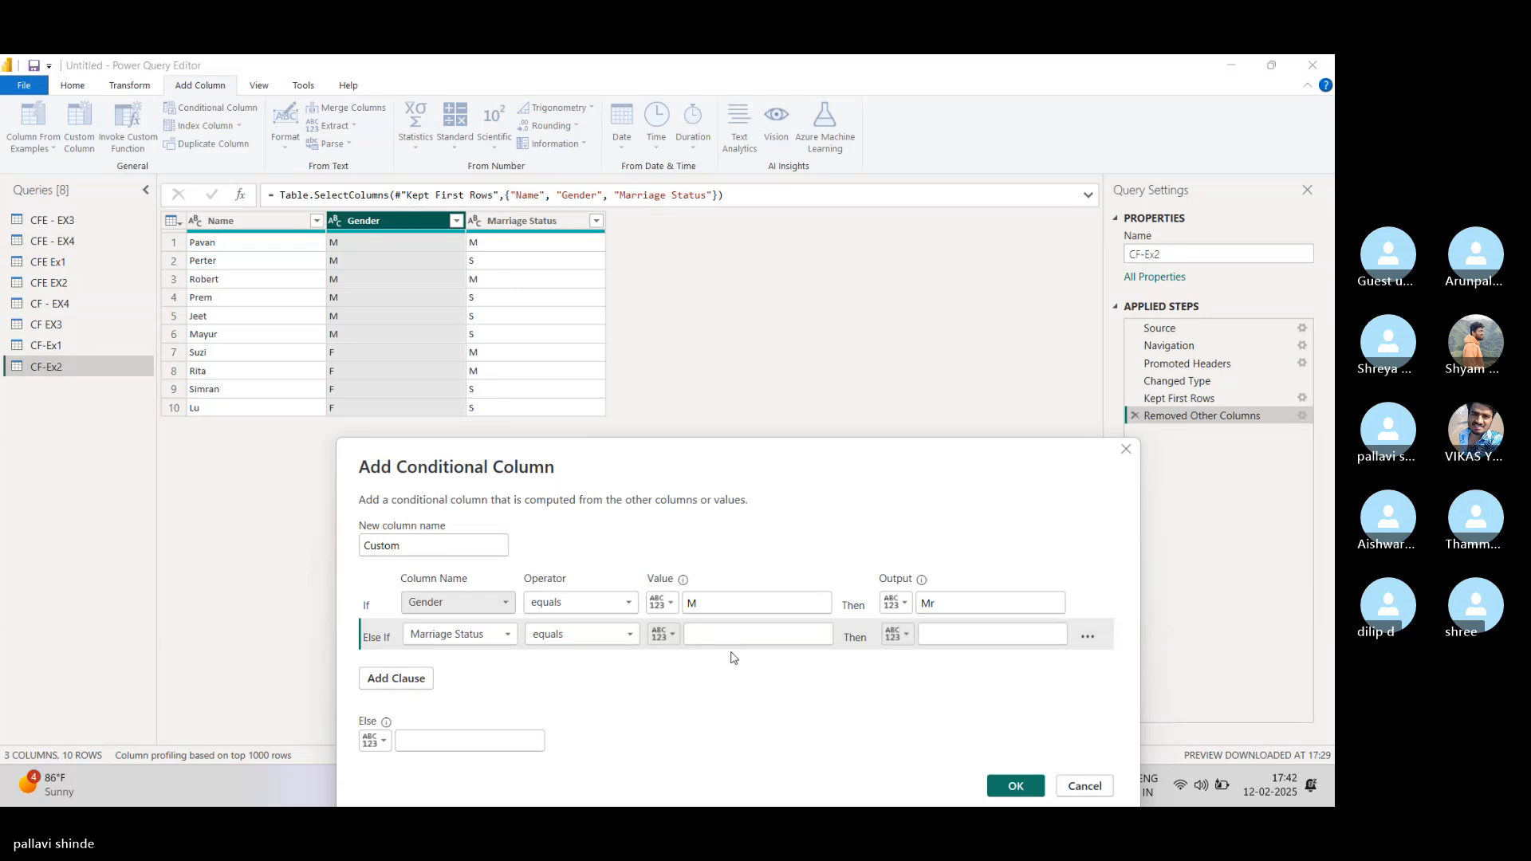
pyautogui.write('M')
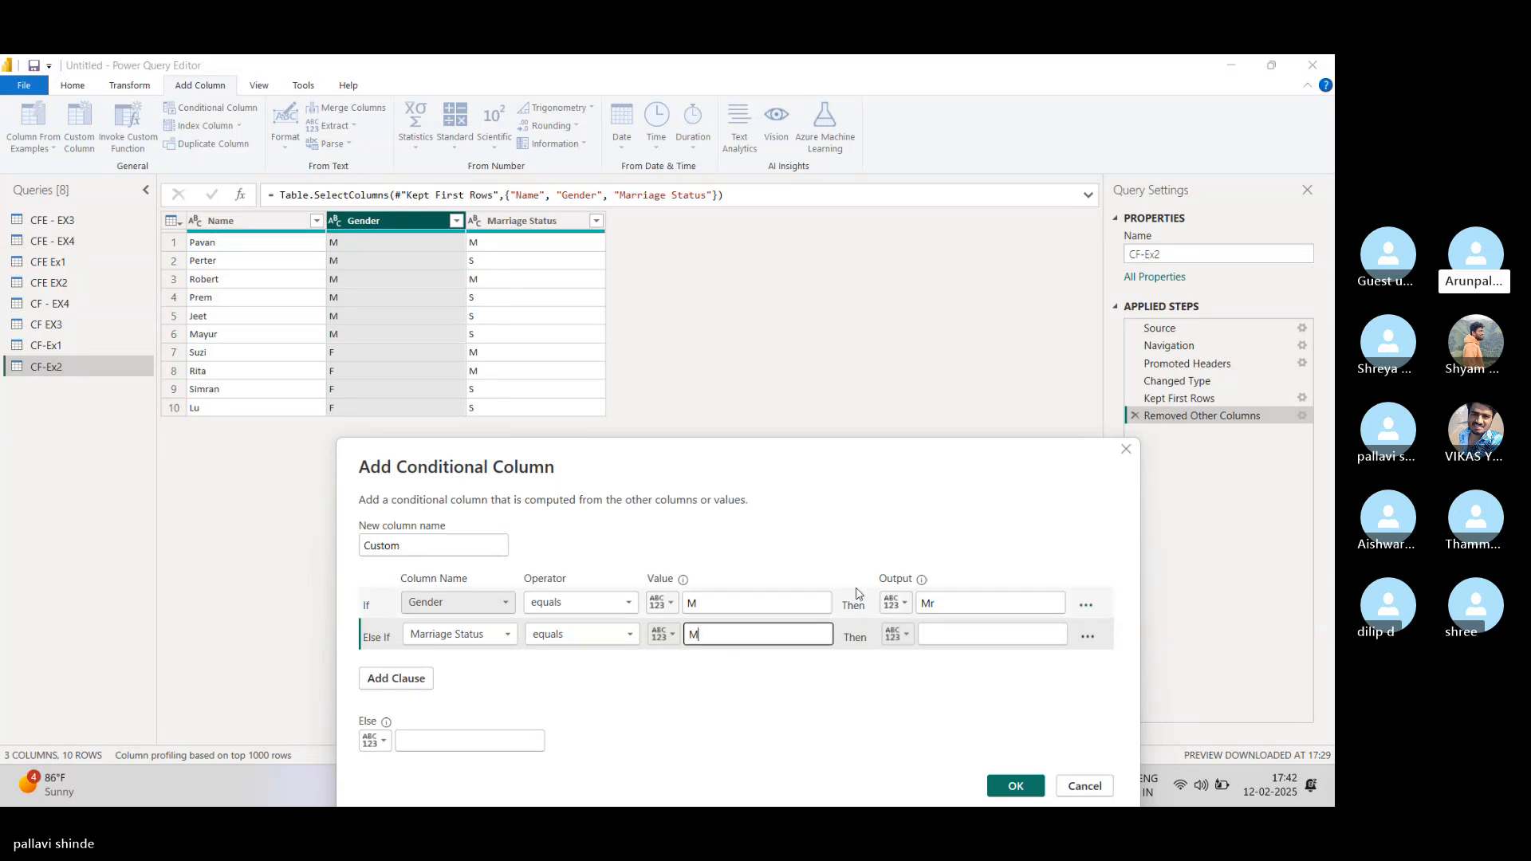
pyautogui.click(970, 632)
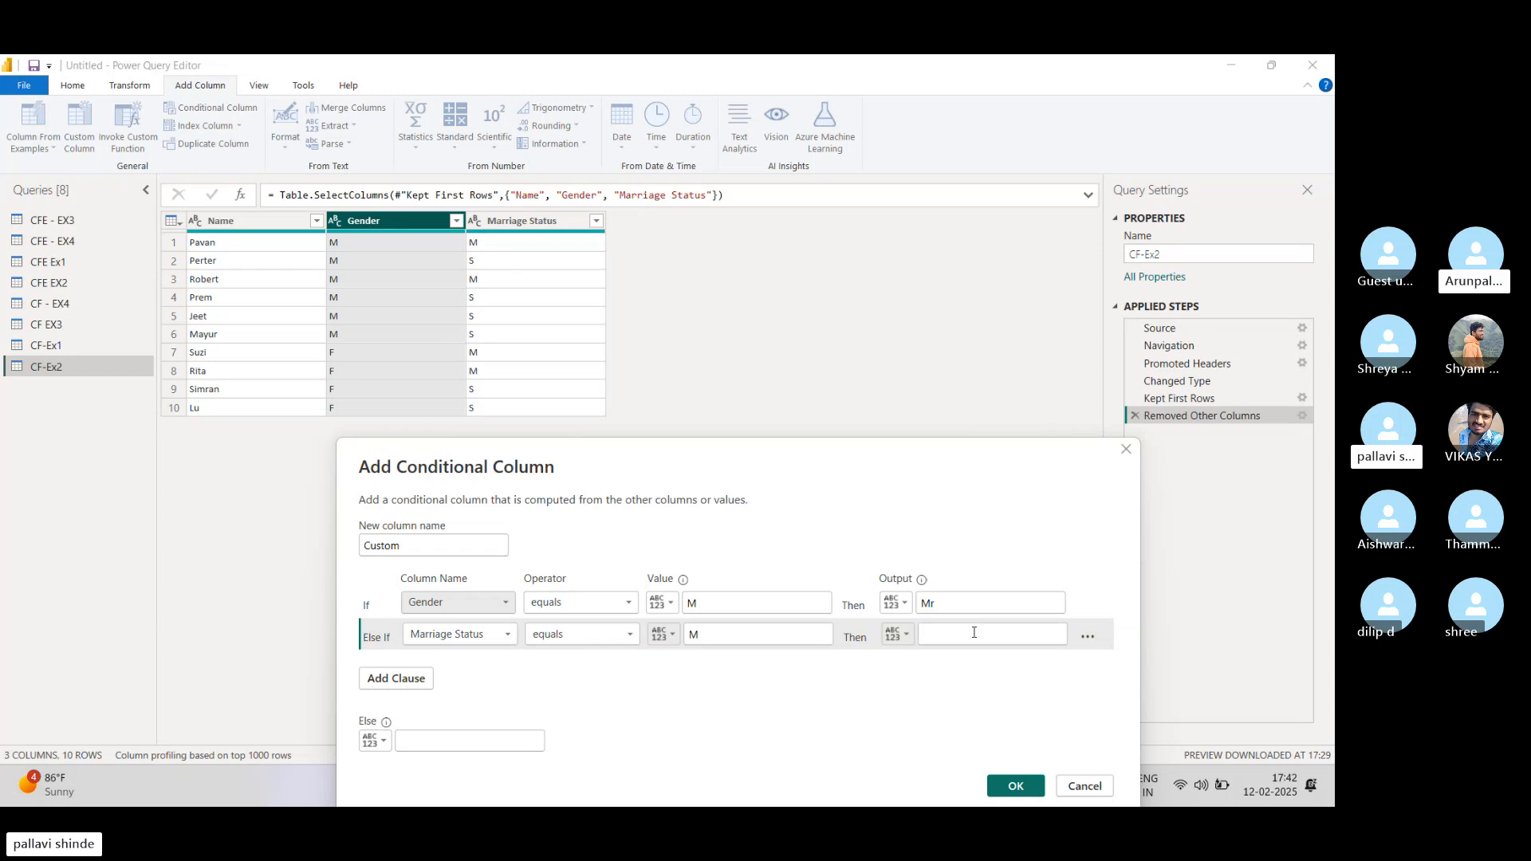
pyautogui.write('Mrs')
# Step: Set the conditional column's Else value to Miss and create the column
pyautogui.click(438, 741)
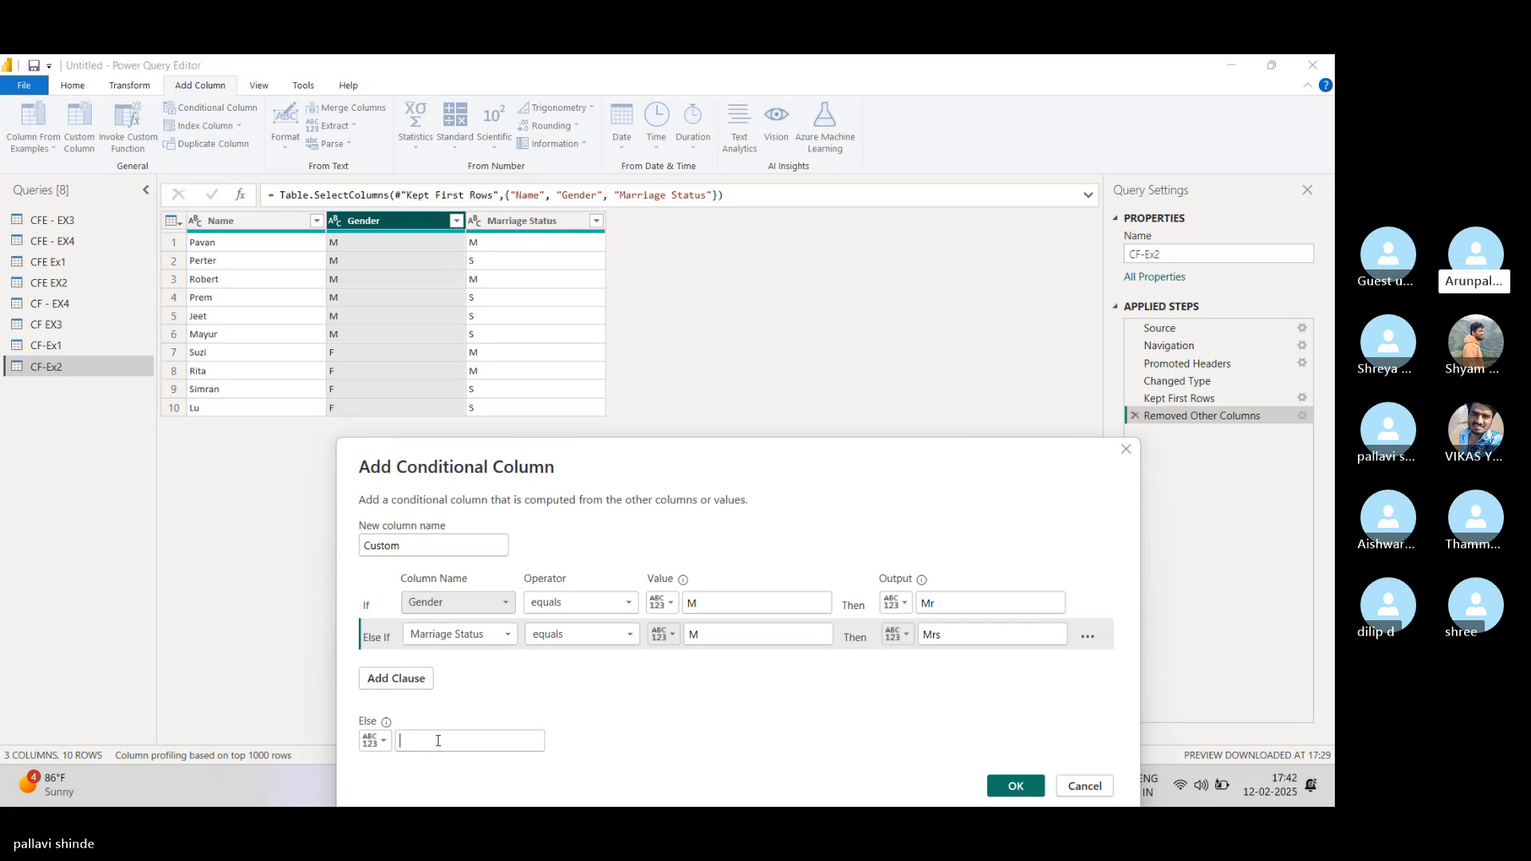
pyautogui.write('m')
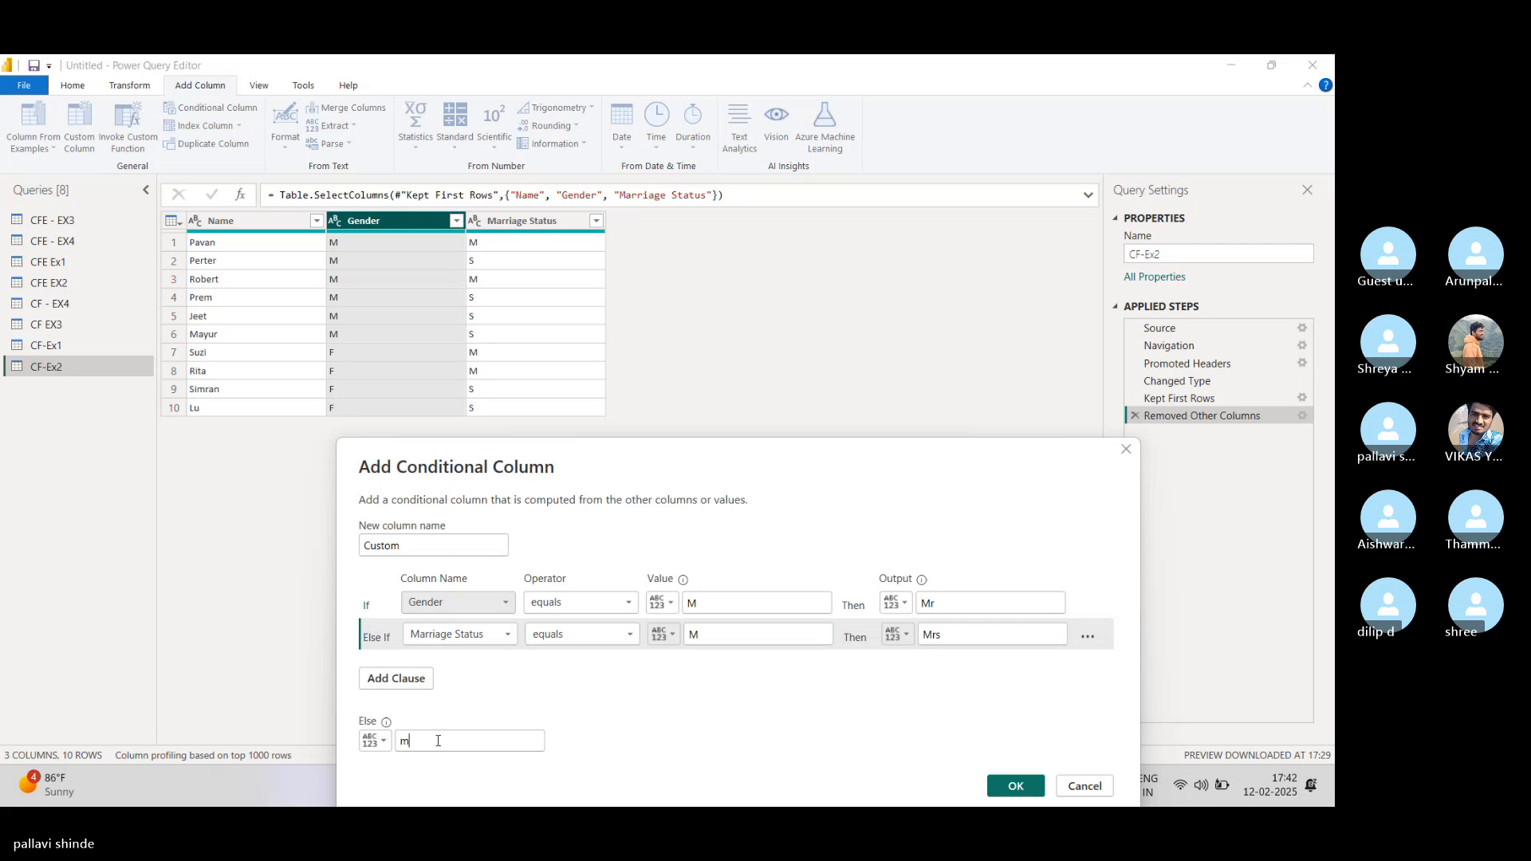
pyautogui.write('iss')
pyautogui.press('BackSpace')
pyautogui.press('BackSpace')
pyautogui.press('BackSpace')
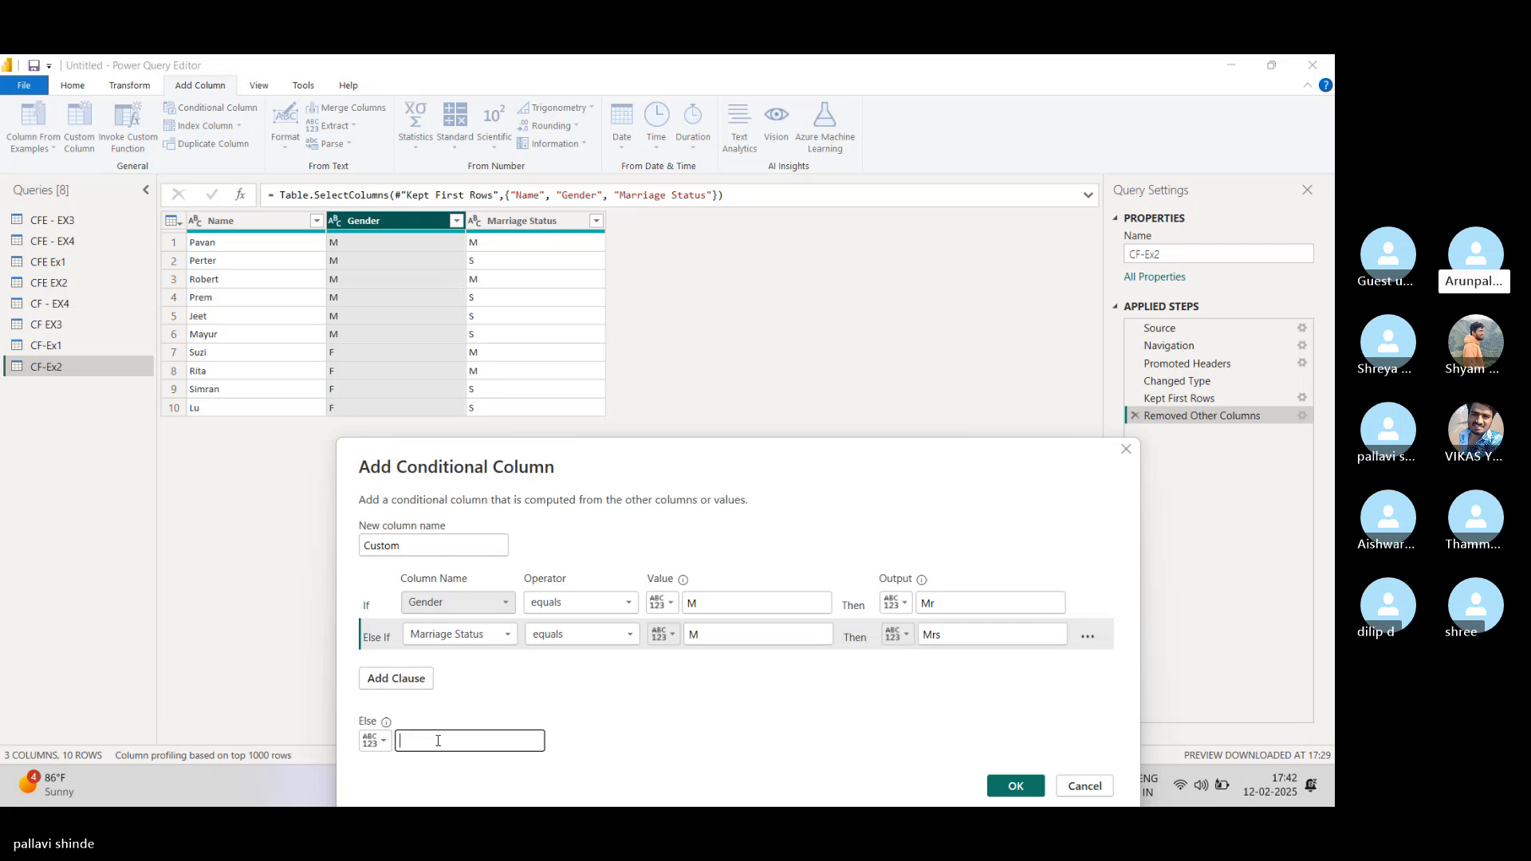
pyautogui.write('Miss')
pyautogui.click(656, 700)
pyautogui.moveTo(796, 456); pyautogui.dragTo(776, 269)
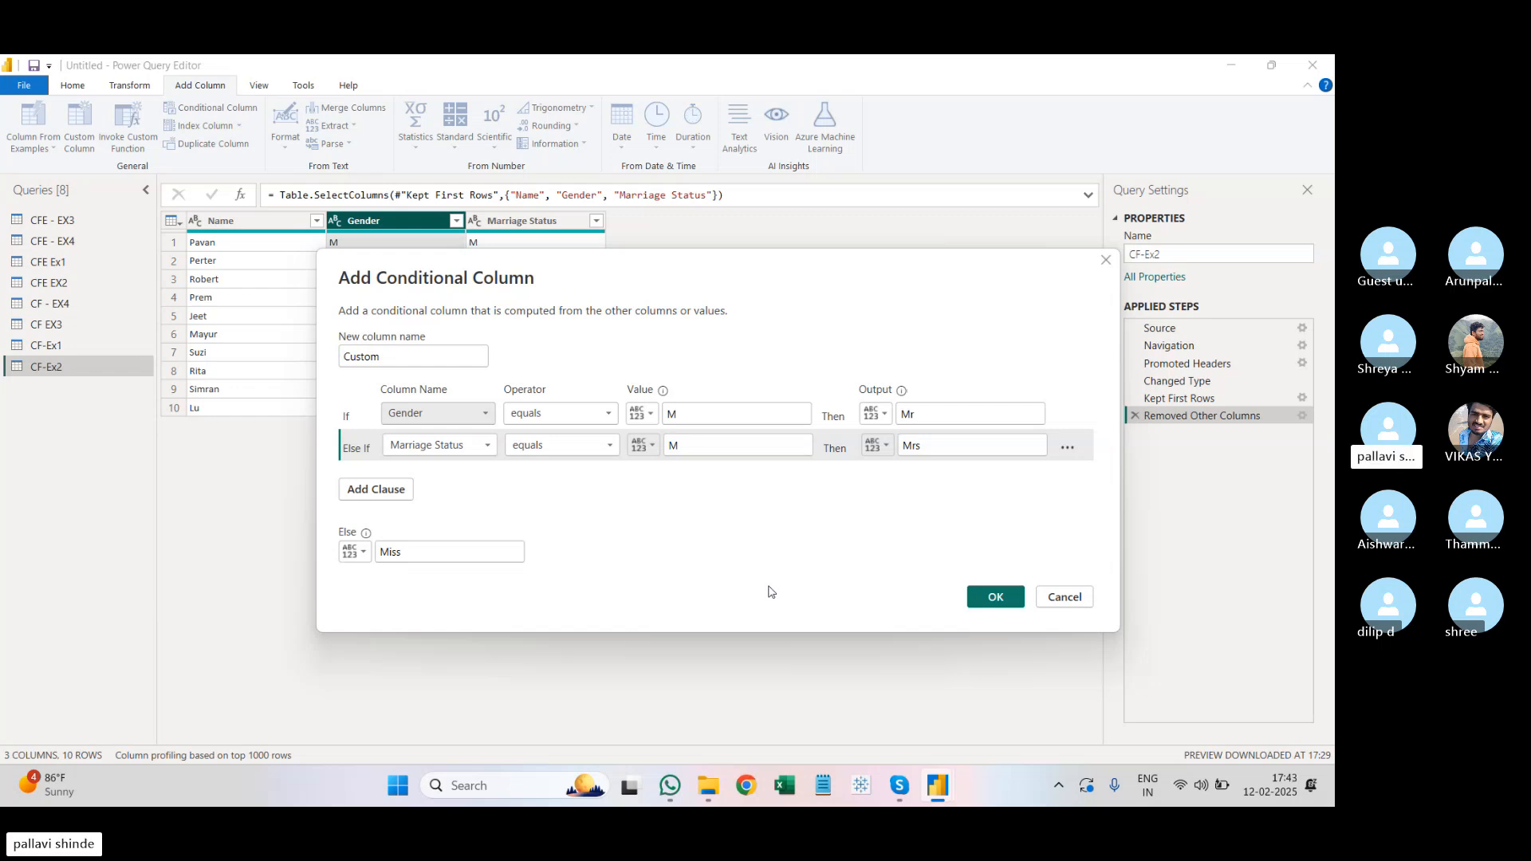
pyautogui.click(989, 598)
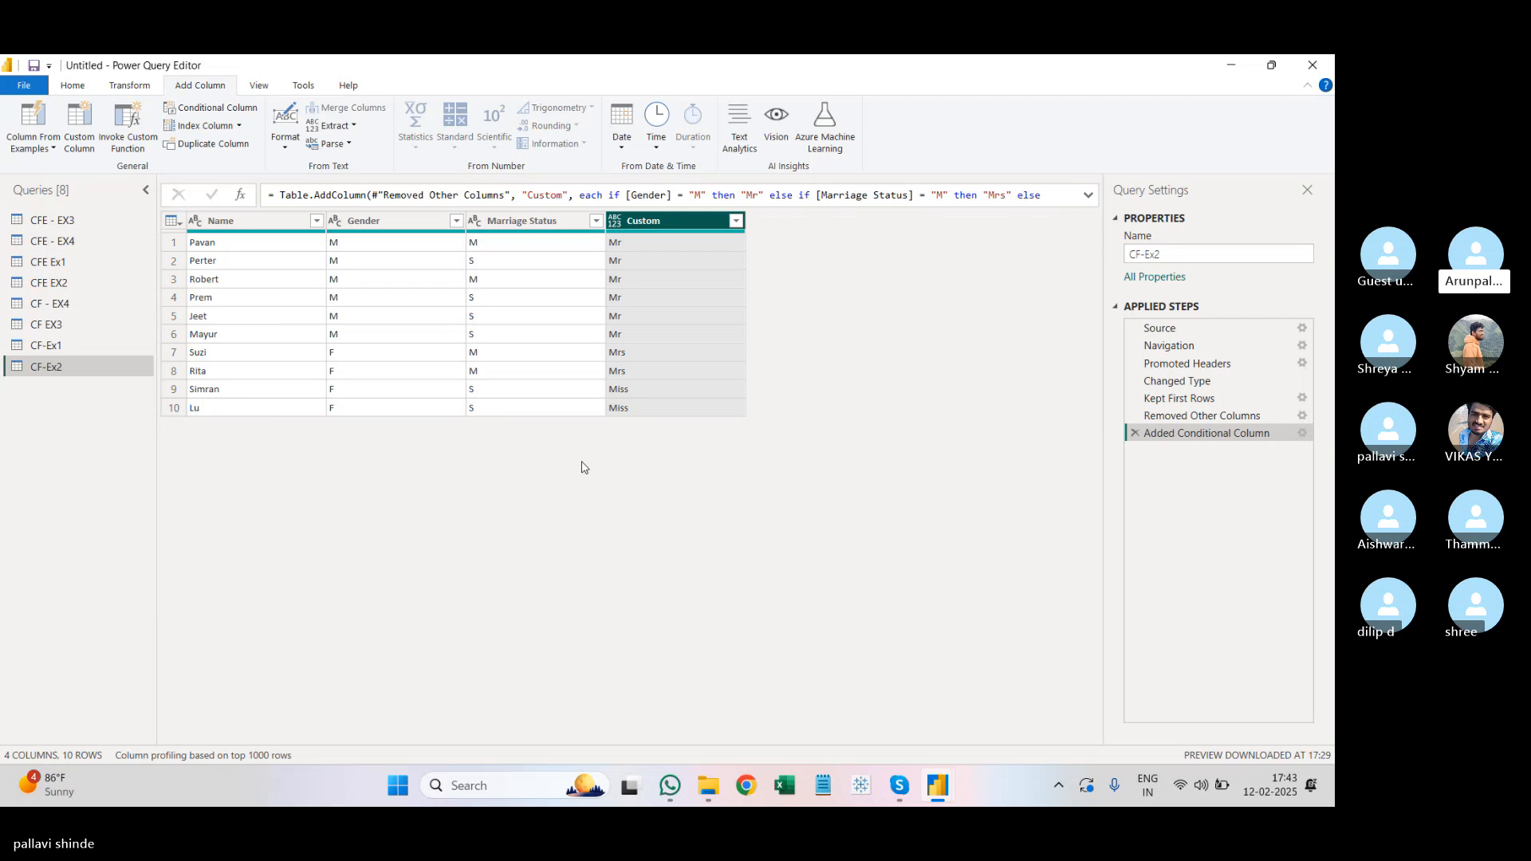
# Step: Rename the new Custom column of CF-Ex2 as Prefix
pyautogui.doubleClick(676, 218)
pyautogui.press('BackSpace')
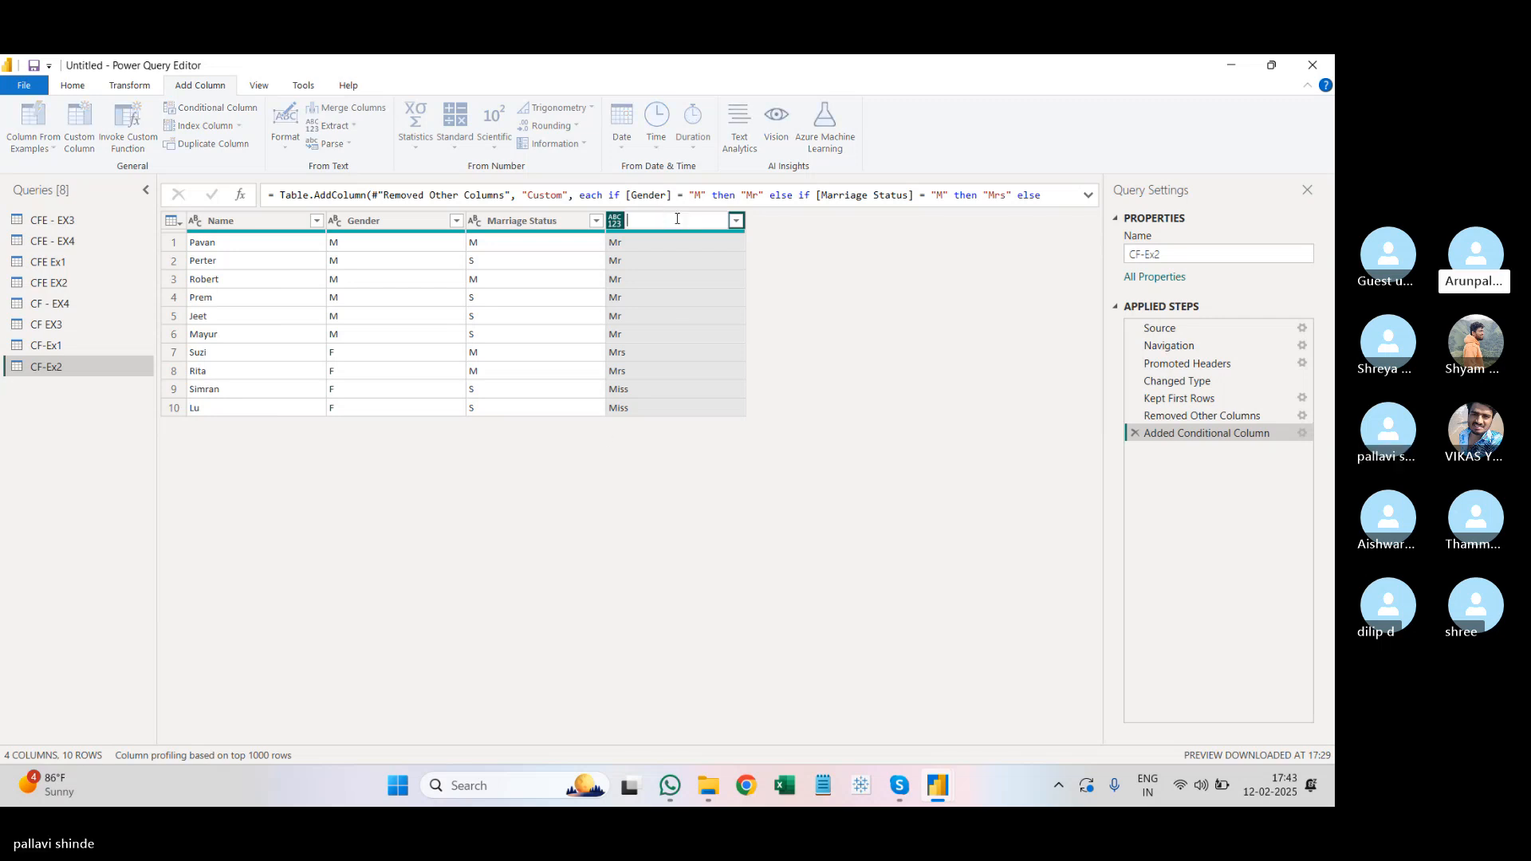
pyautogui.write('Prefix')
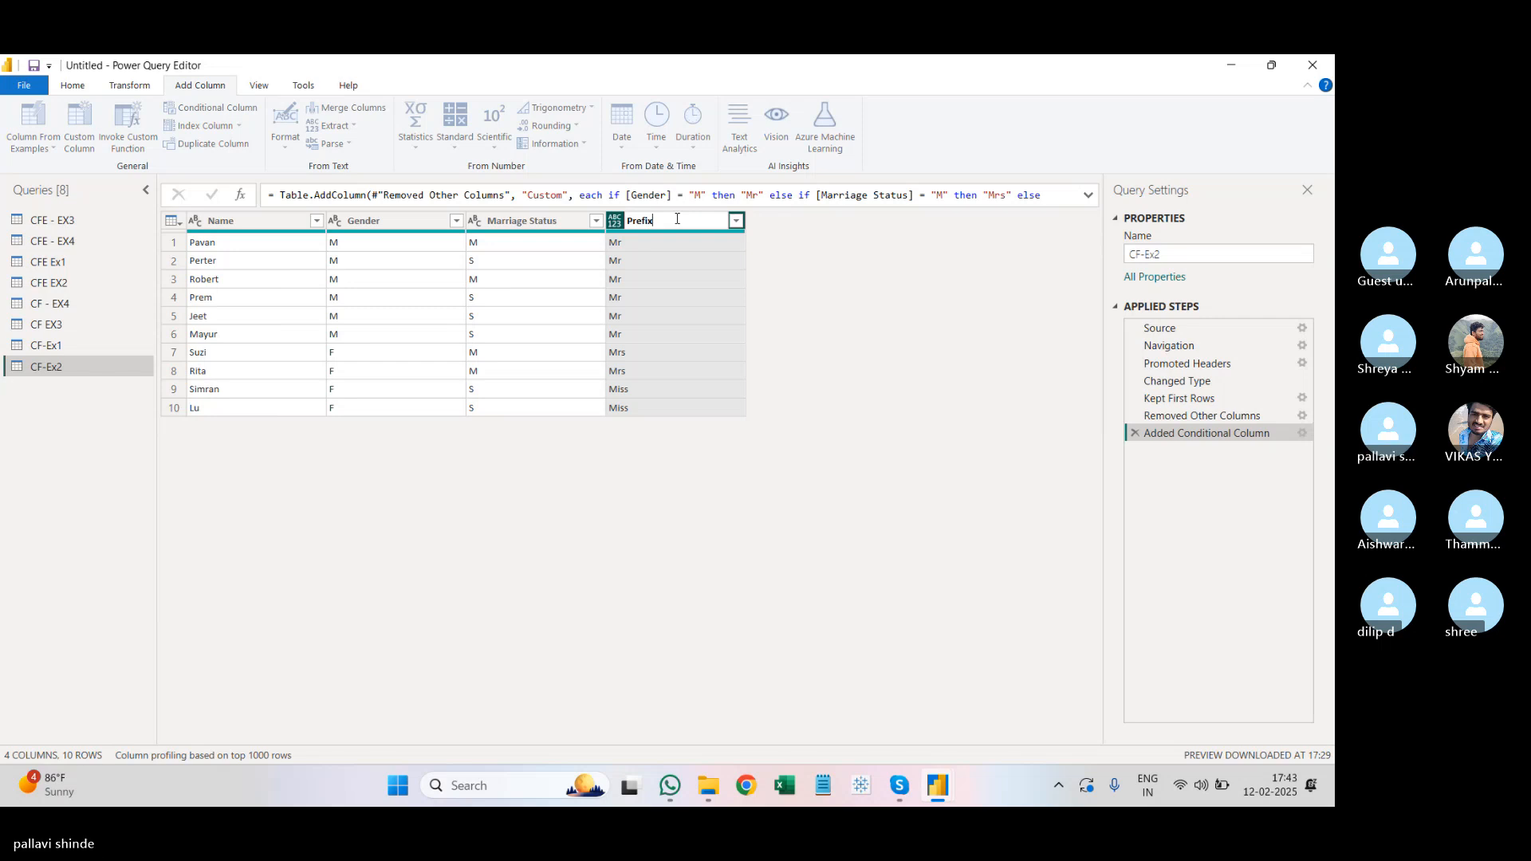
pyautogui.press('Return')
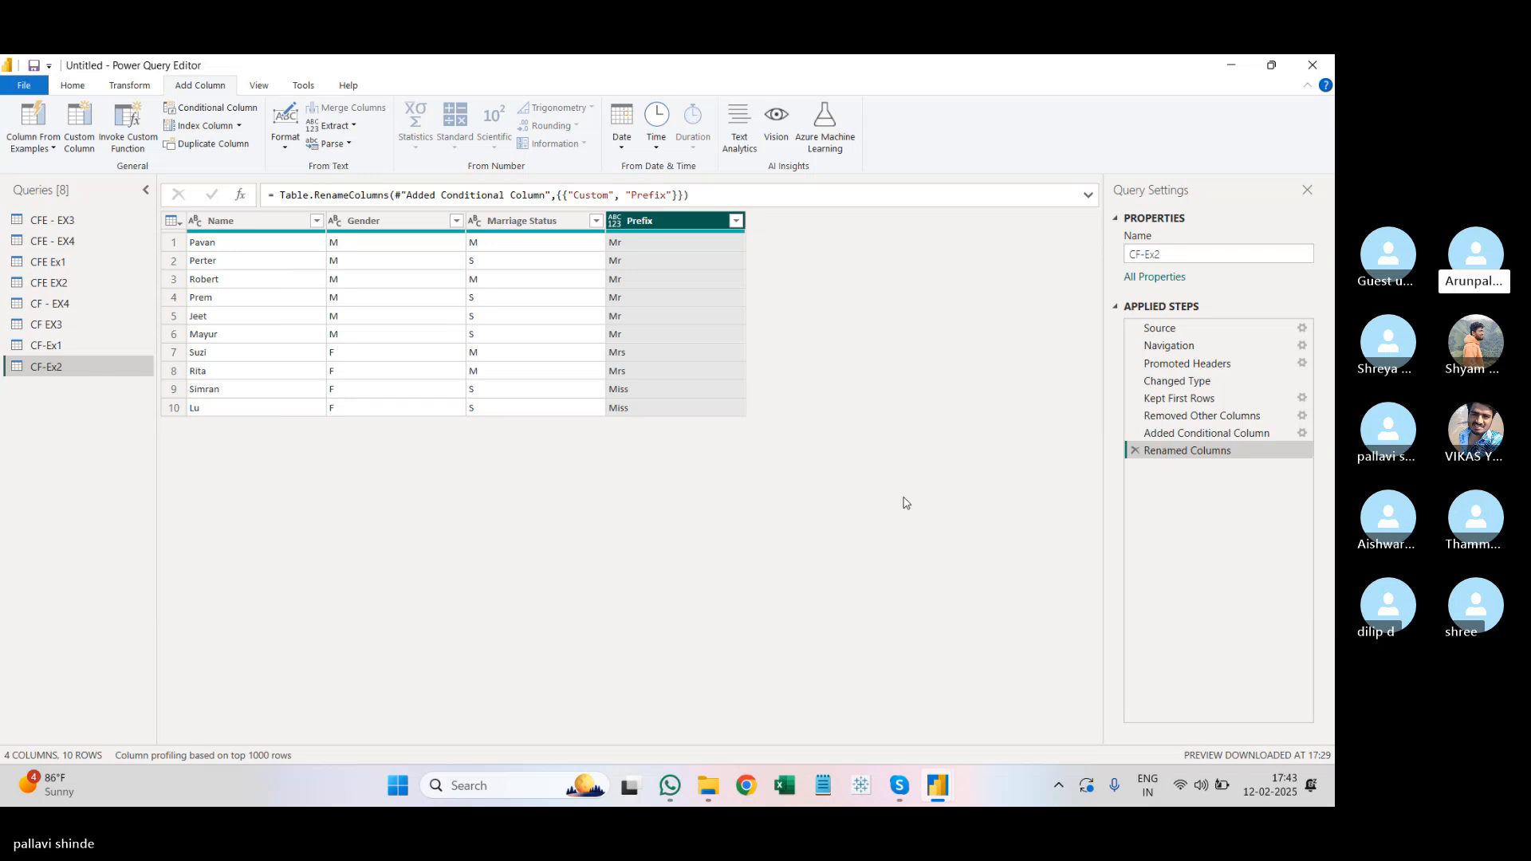
# Step: Keep only the top 10 rows of the CF EX3 query
pyautogui.click(65, 325)
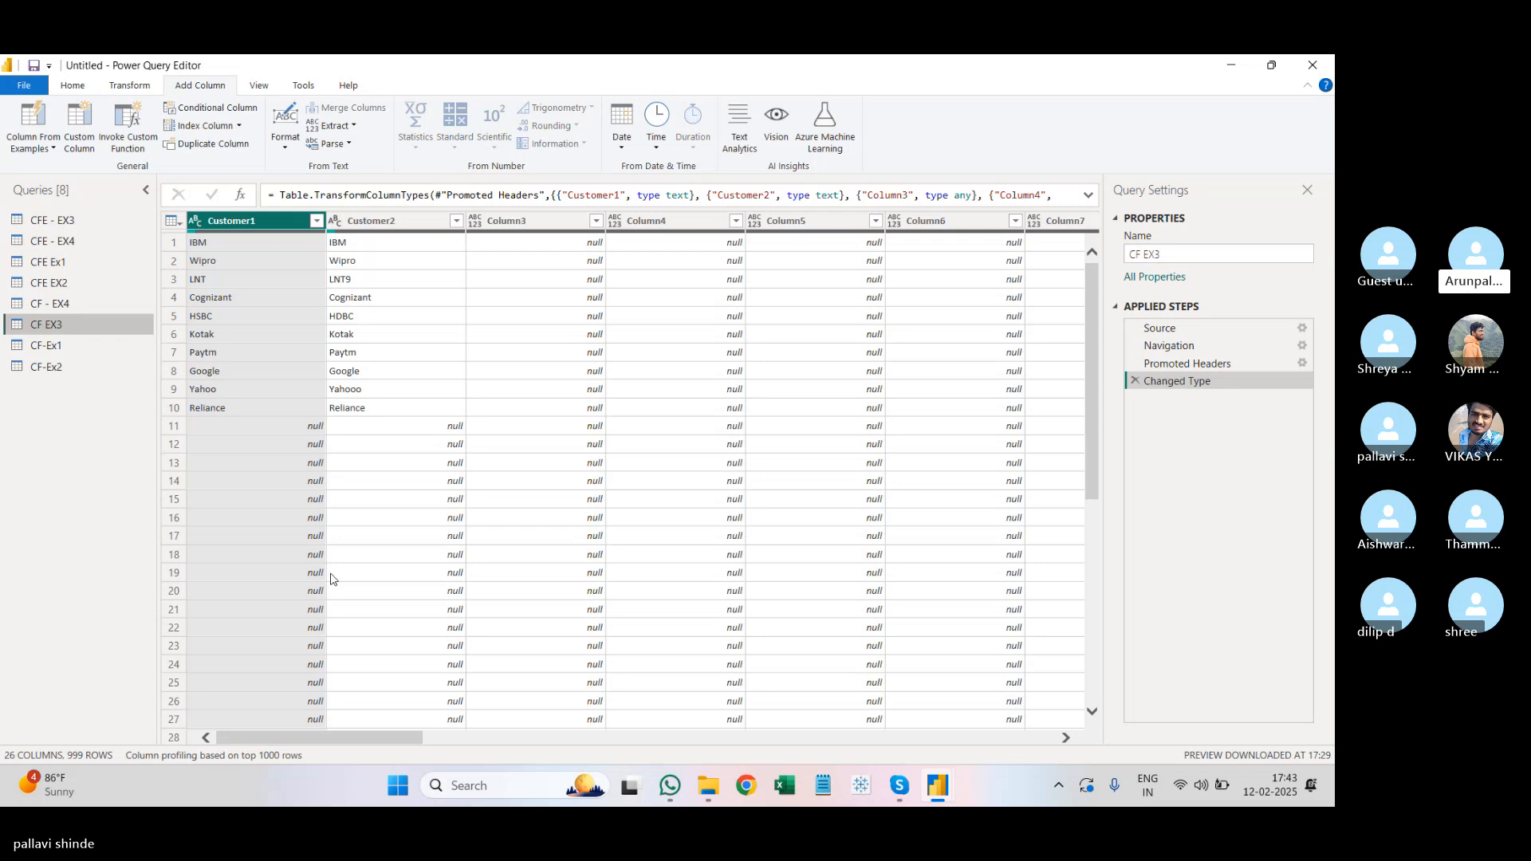
pyautogui.click(80, 86)
pyautogui.click(556, 148)
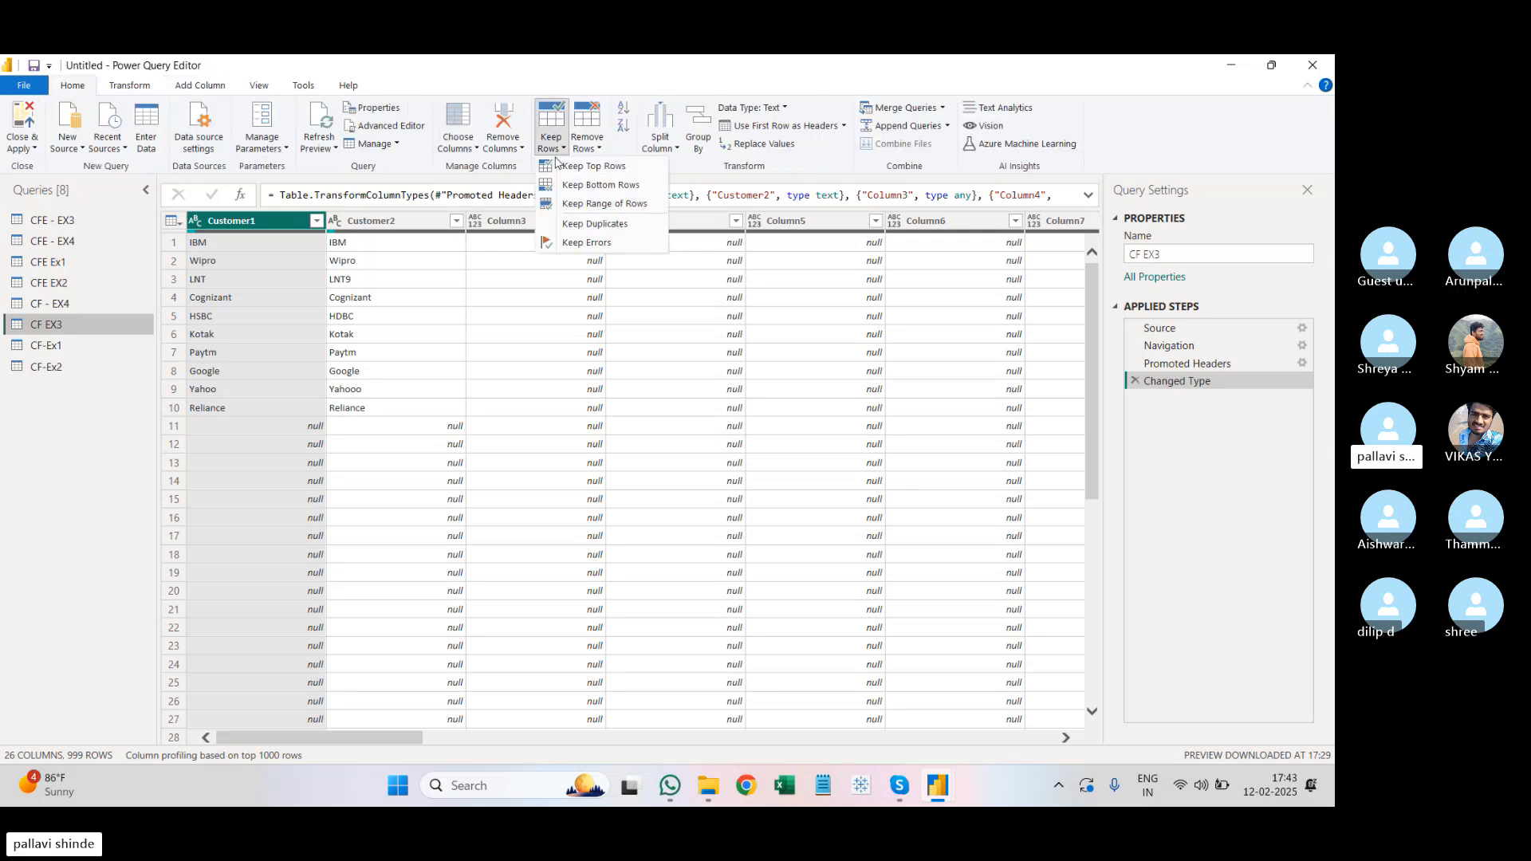
pyautogui.click(576, 170)
pyautogui.write('1')
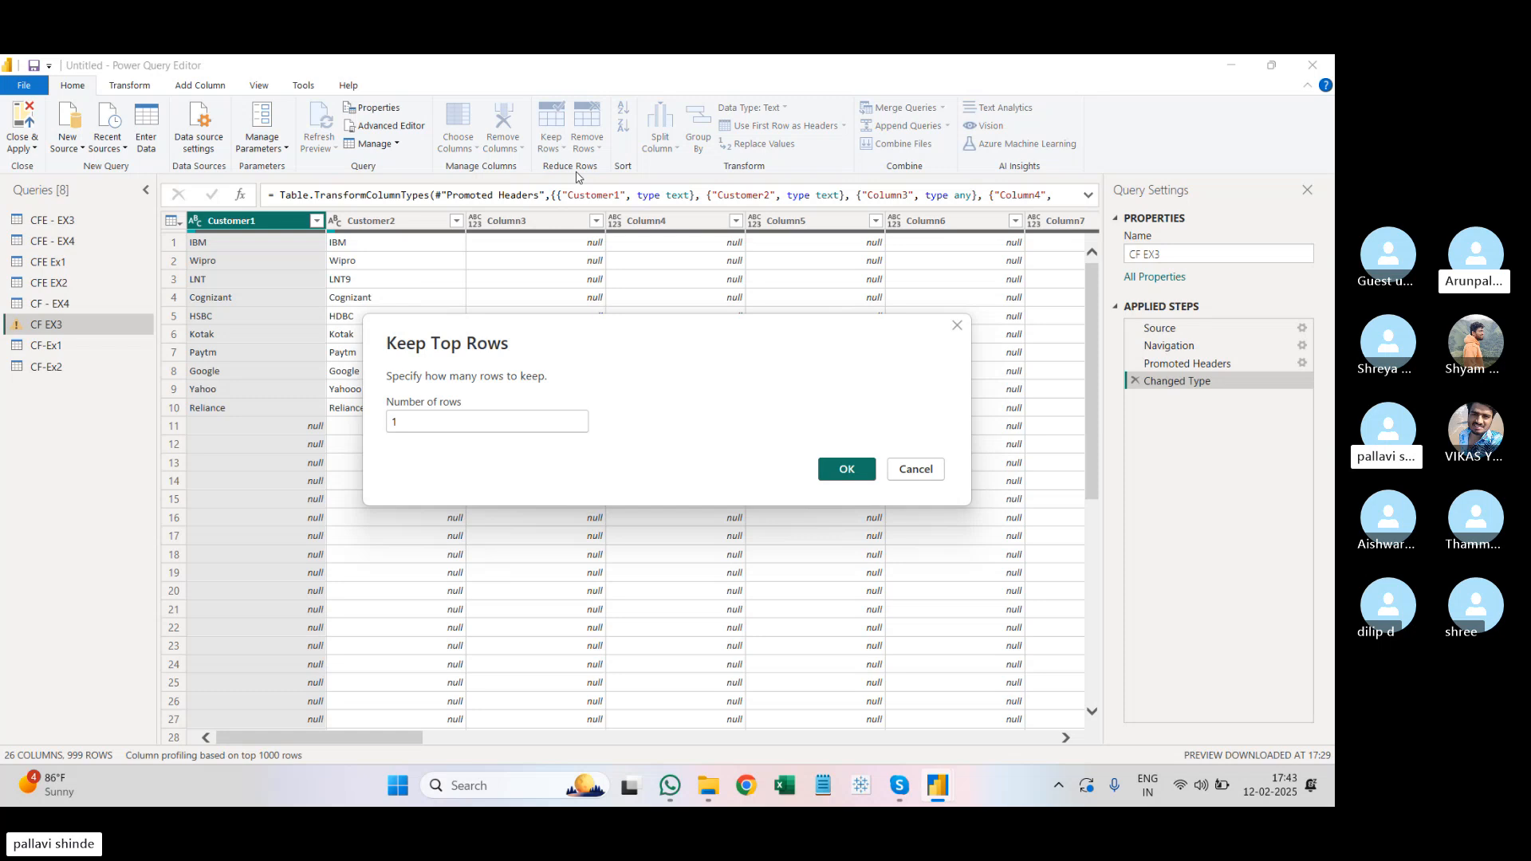
pyautogui.write('0')
pyautogui.press('Return')
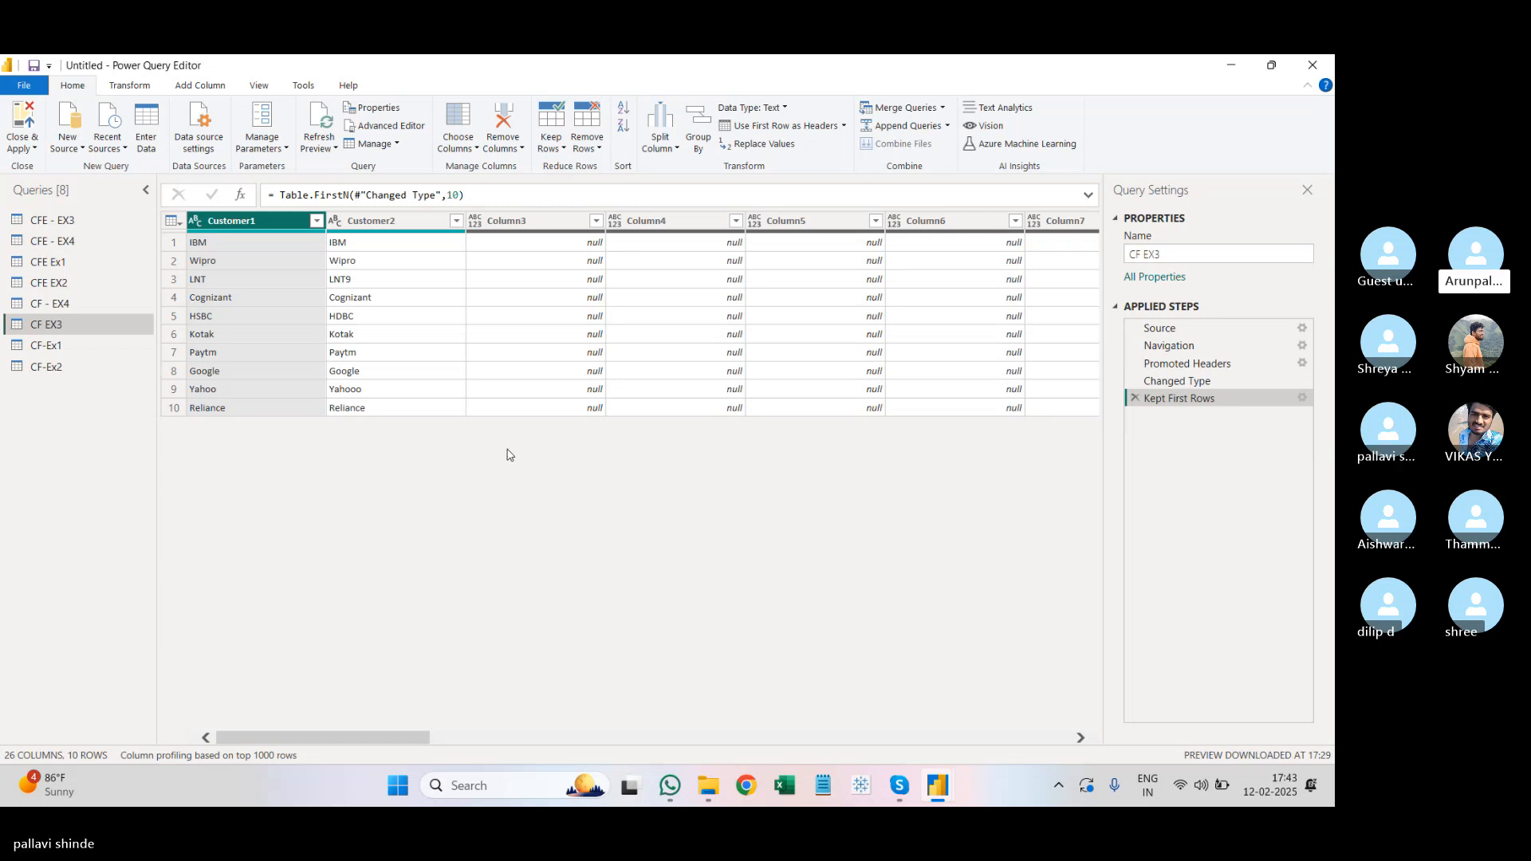
# Step: Remove all columns of CF EX3 other than Customer1 and Customer2
pyautogui.keyDown('ctrl'); pyautogui.click(358, 225); pyautogui.keyUp('ctrl')
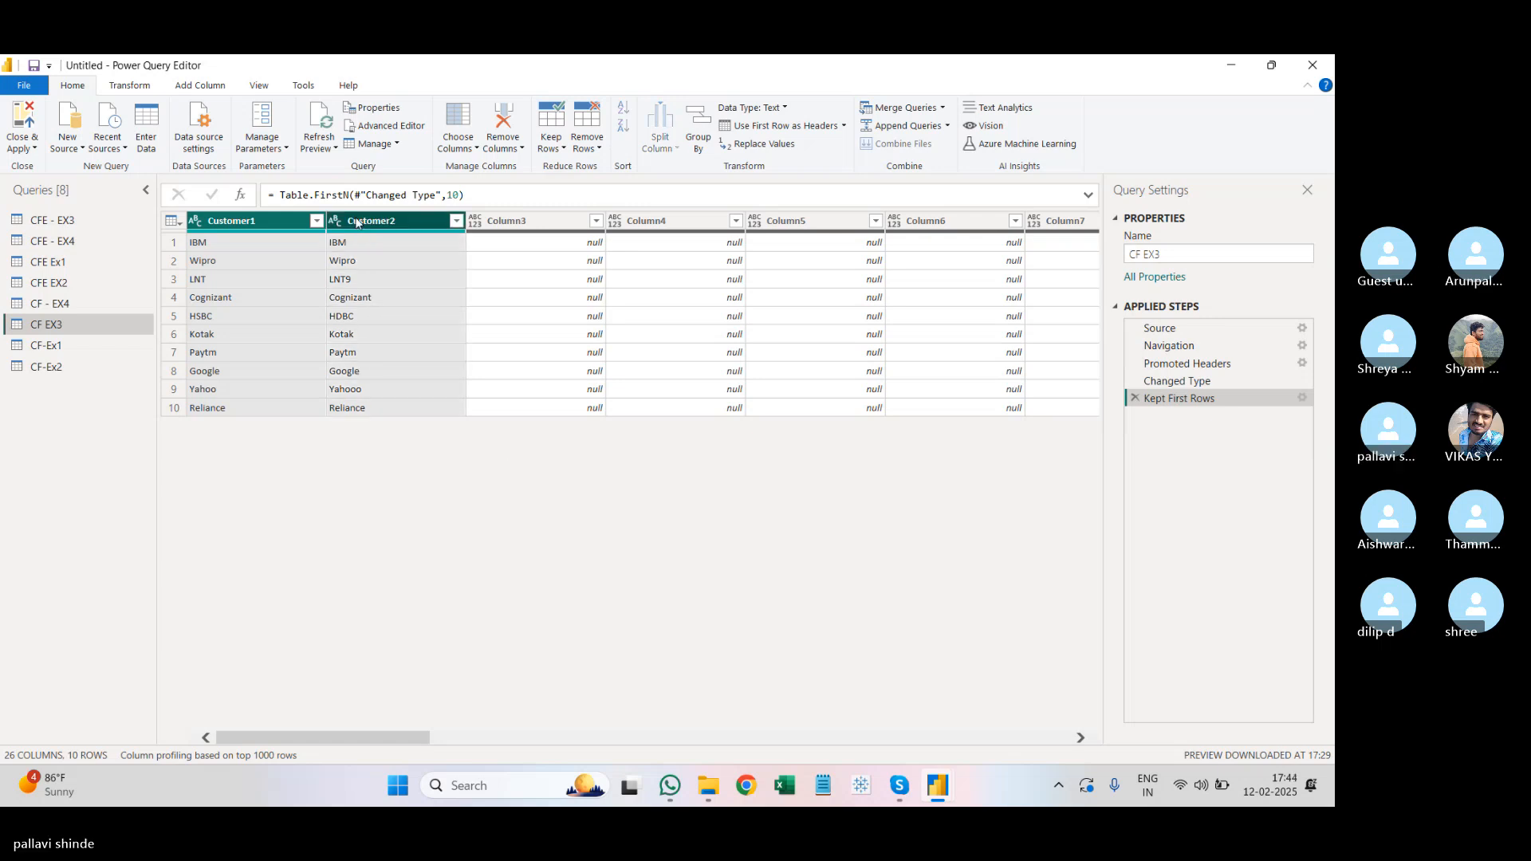
pyautogui.rightClick(358, 225)
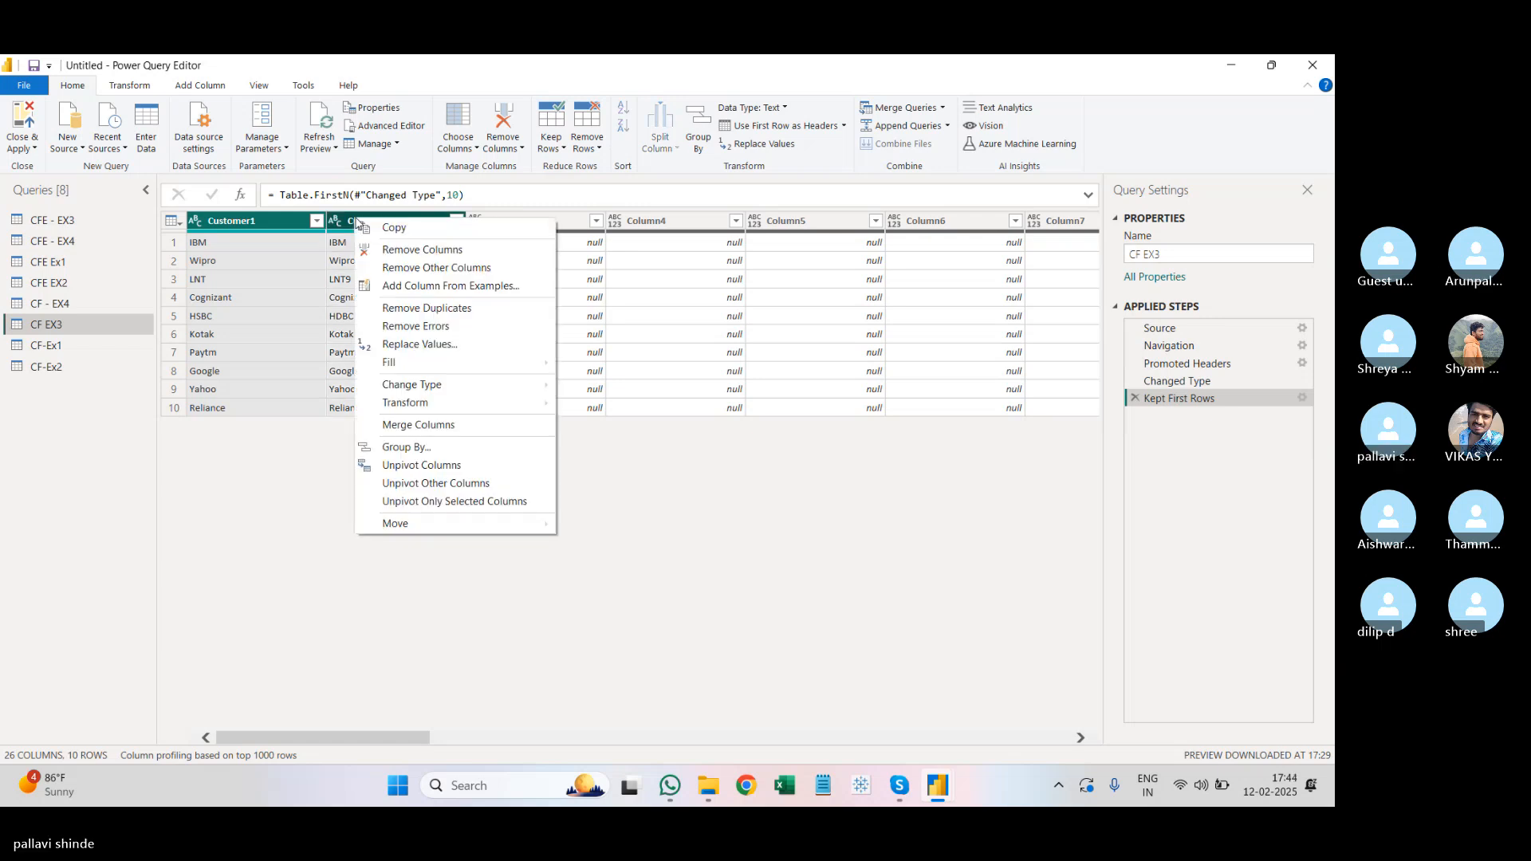
pyautogui.click(412, 269)
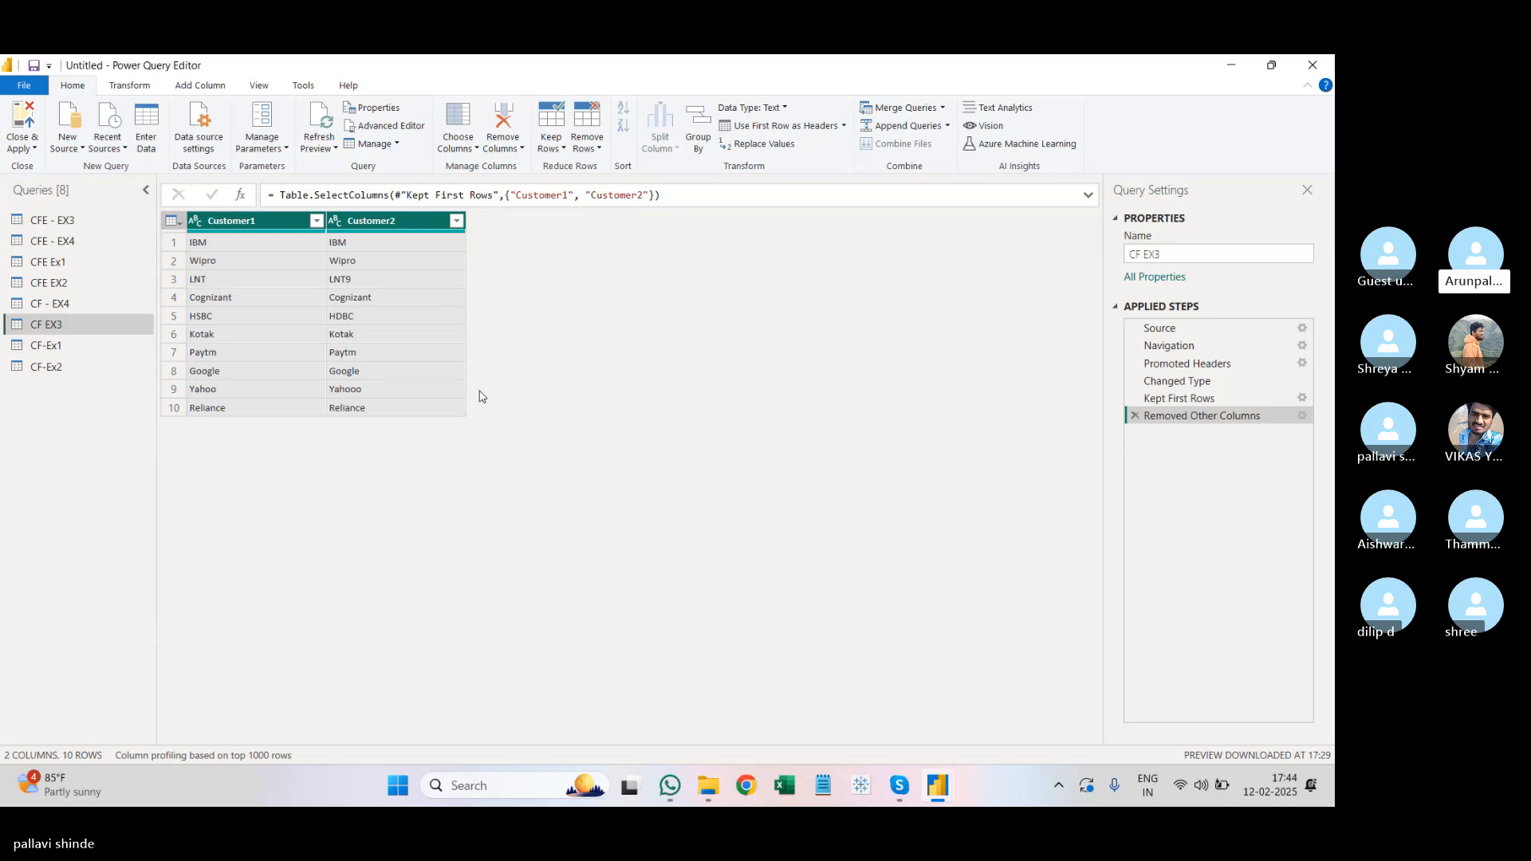
# Step: Start a conditional column in CF EX3 whose first clause tests Customer1 with the equals operator
pyautogui.click(262, 227)
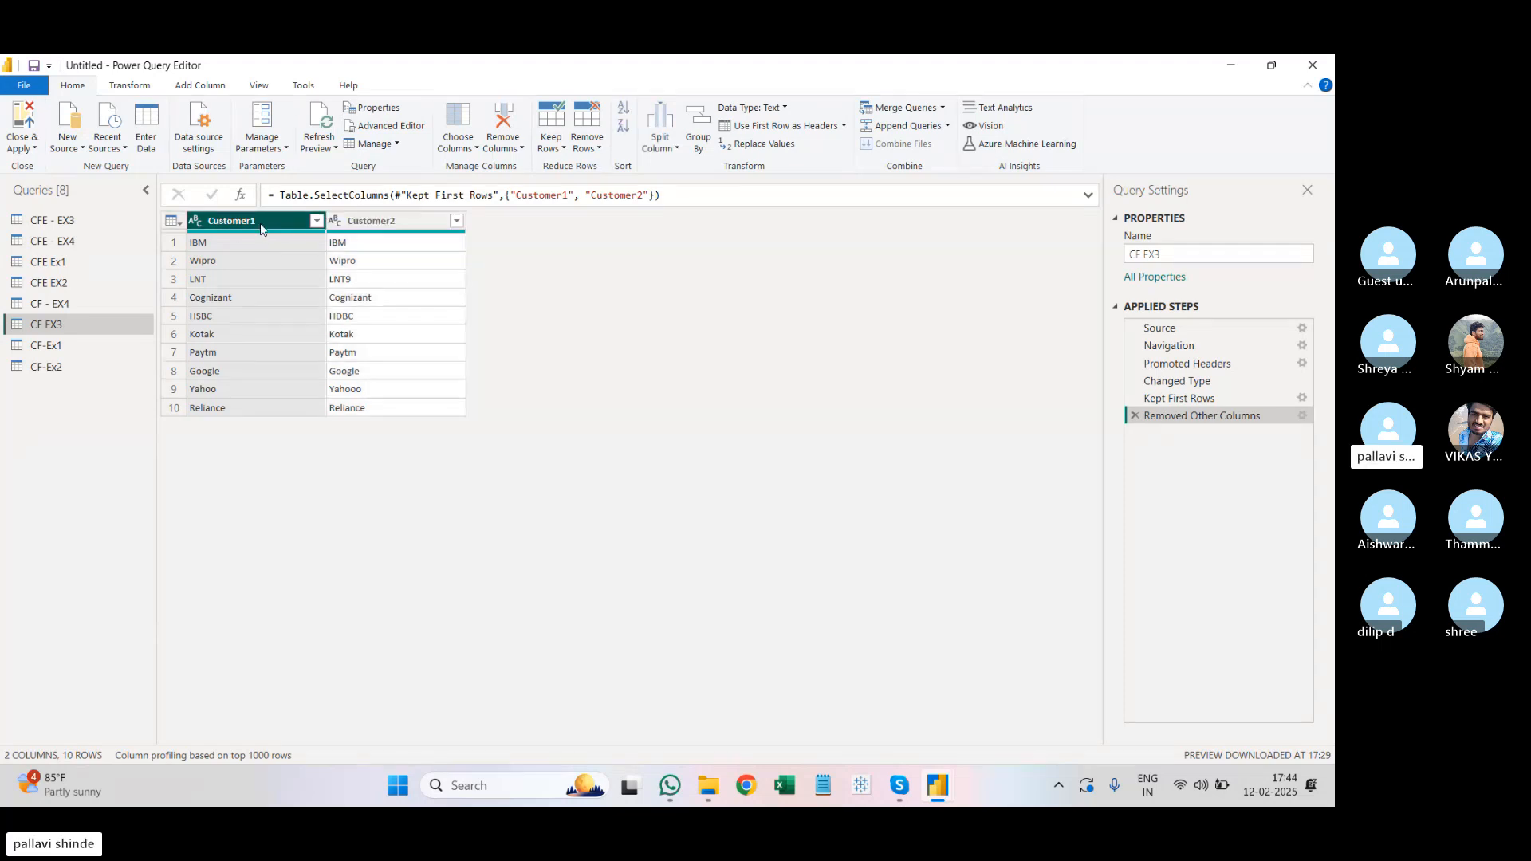
pyautogui.click(199, 85)
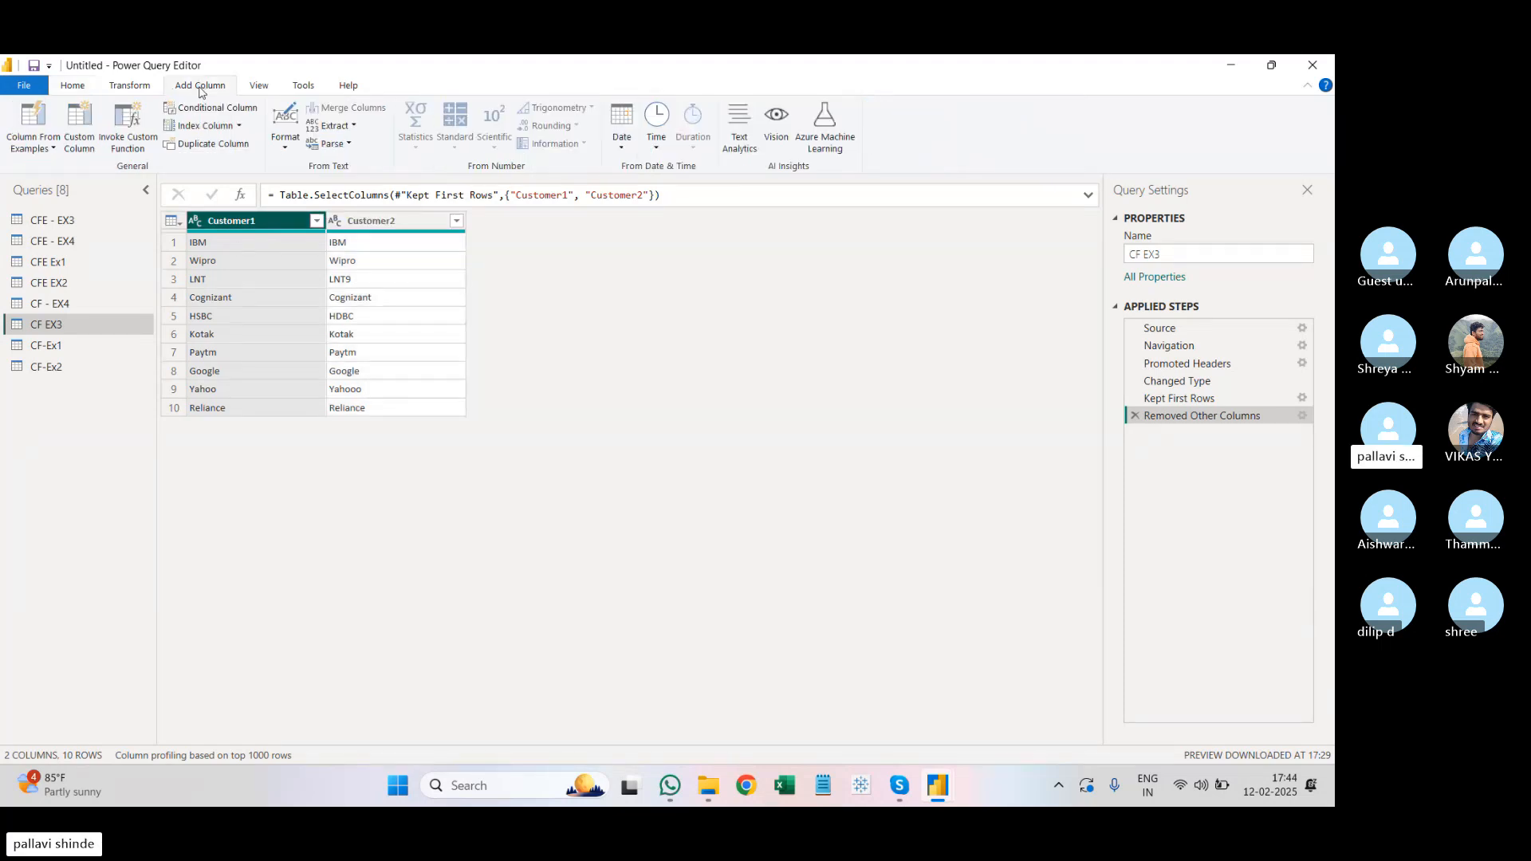
pyautogui.click(239, 110)
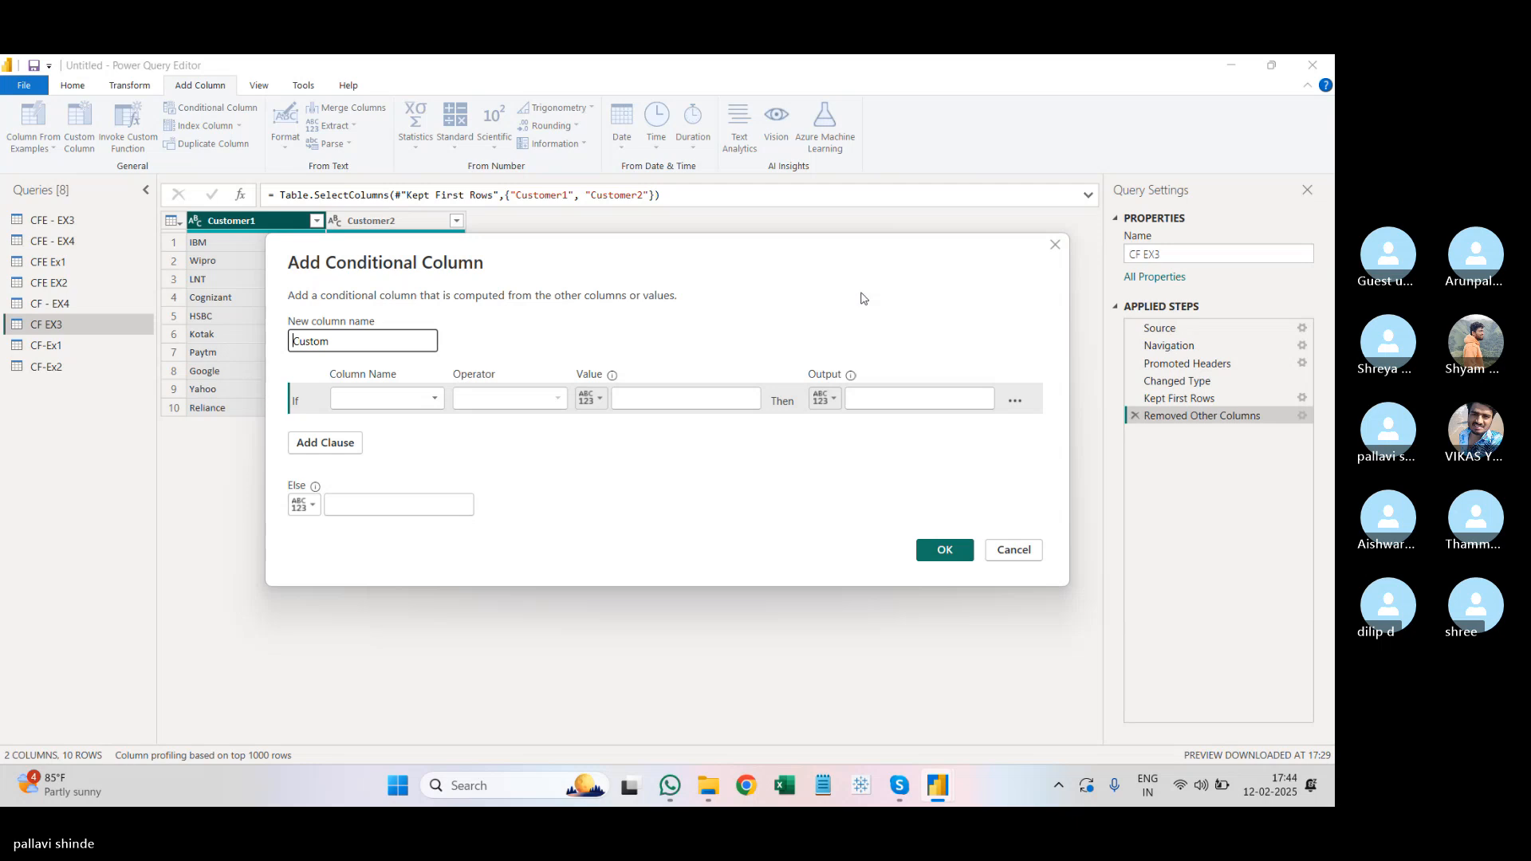
pyautogui.moveTo(850, 250); pyautogui.dragTo(986, 280)
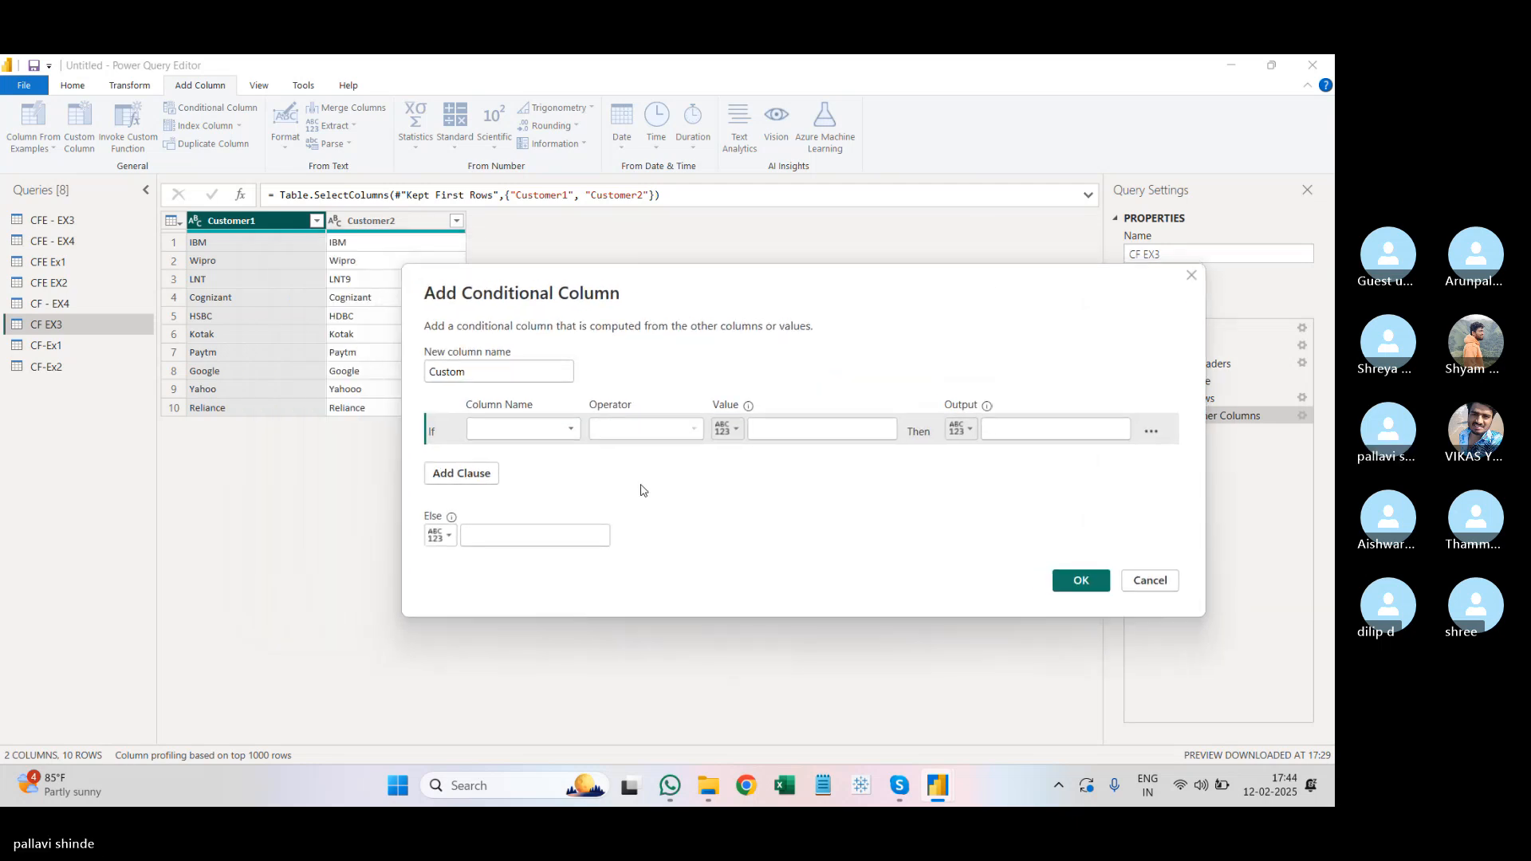
pyautogui.click(570, 430)
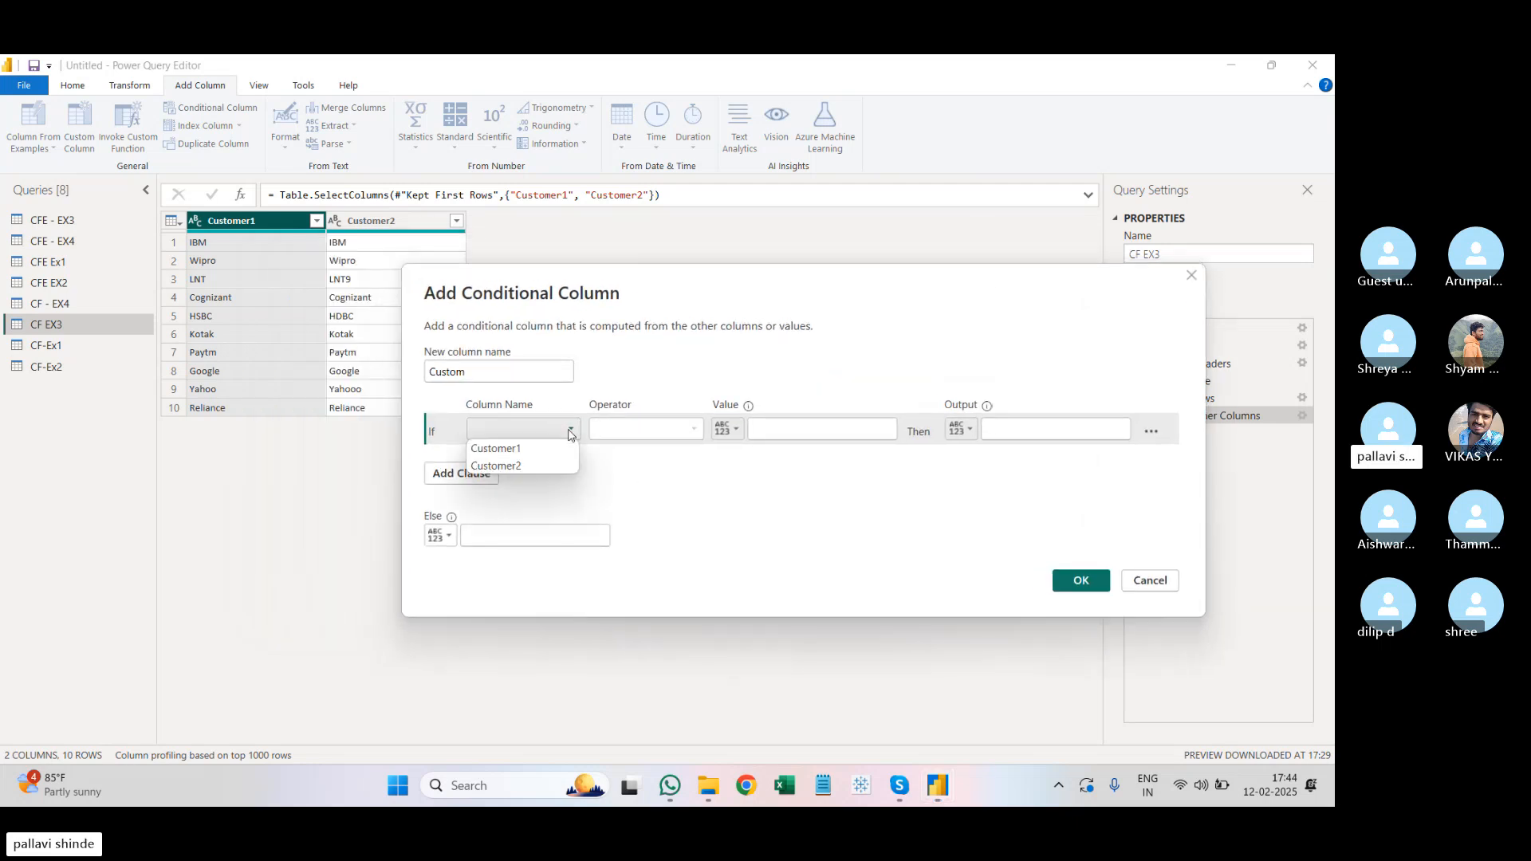
pyautogui.click(567, 448)
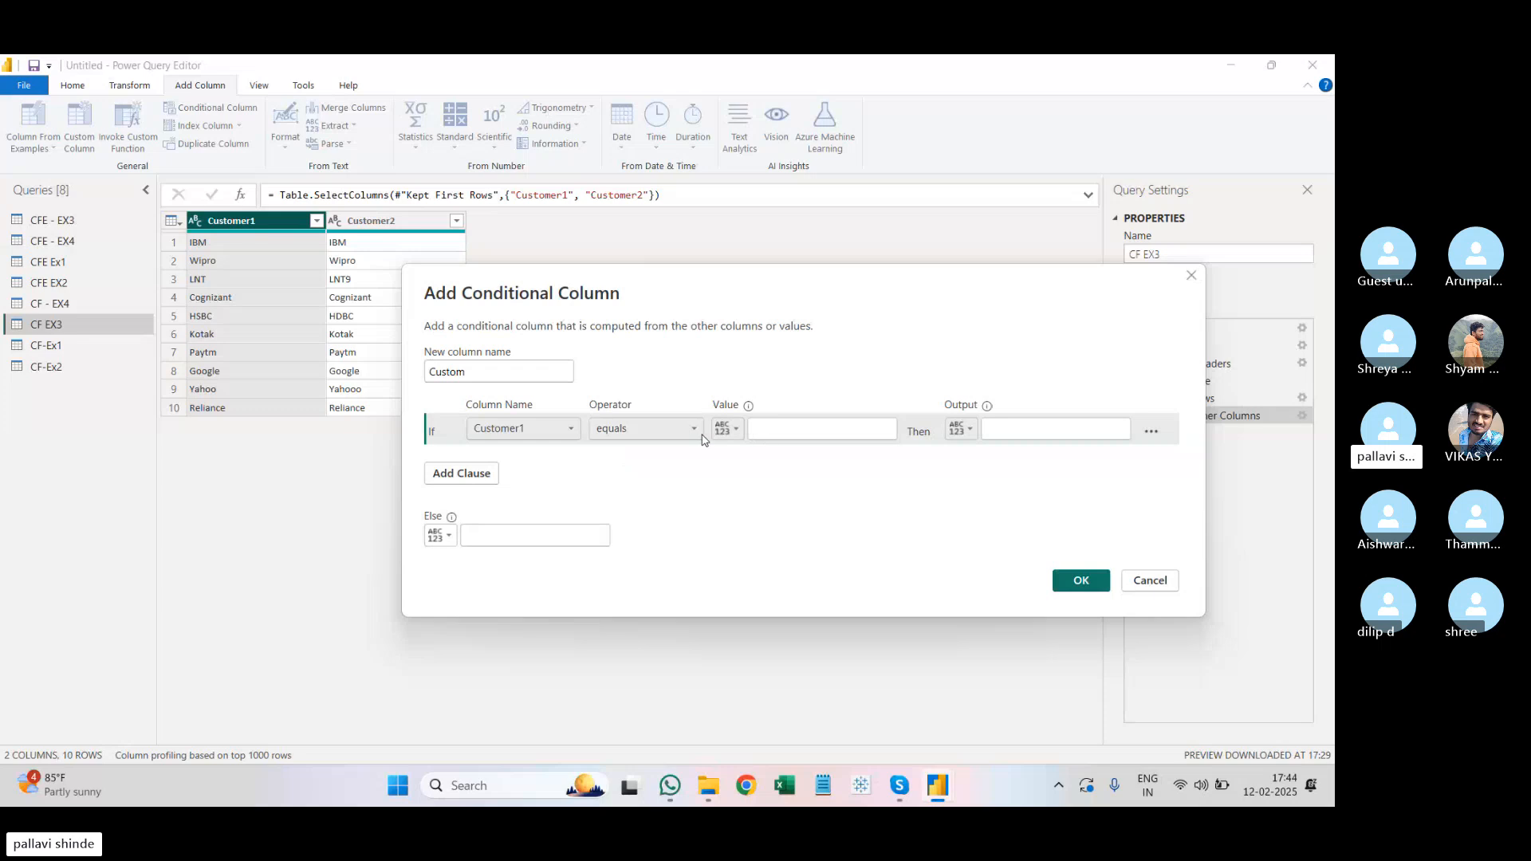
pyautogui.click(833, 428)
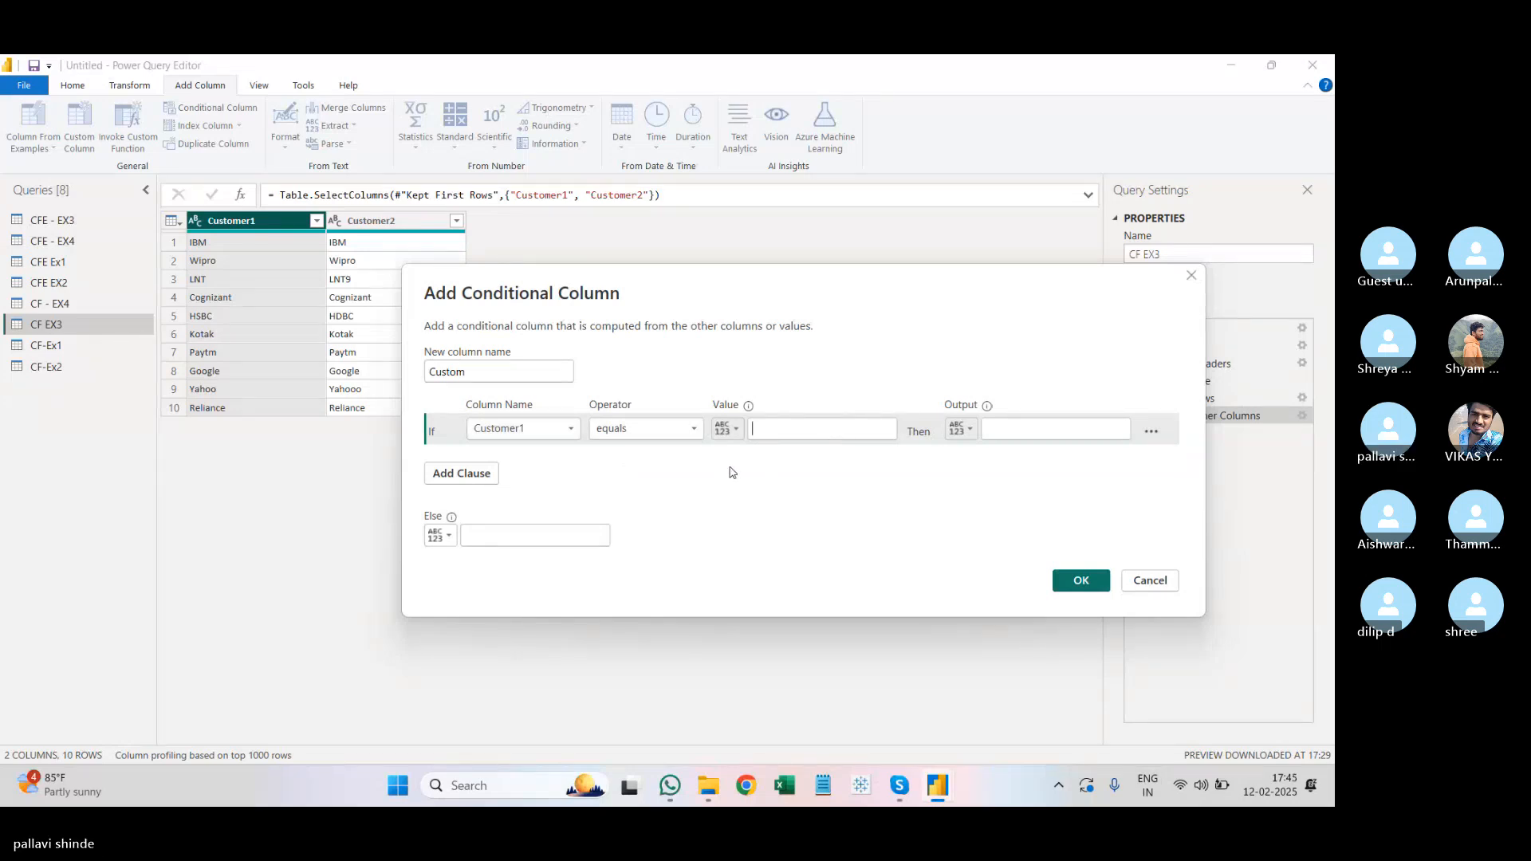
pyautogui.moveTo(817, 308); pyautogui.dragTo(906, 284)
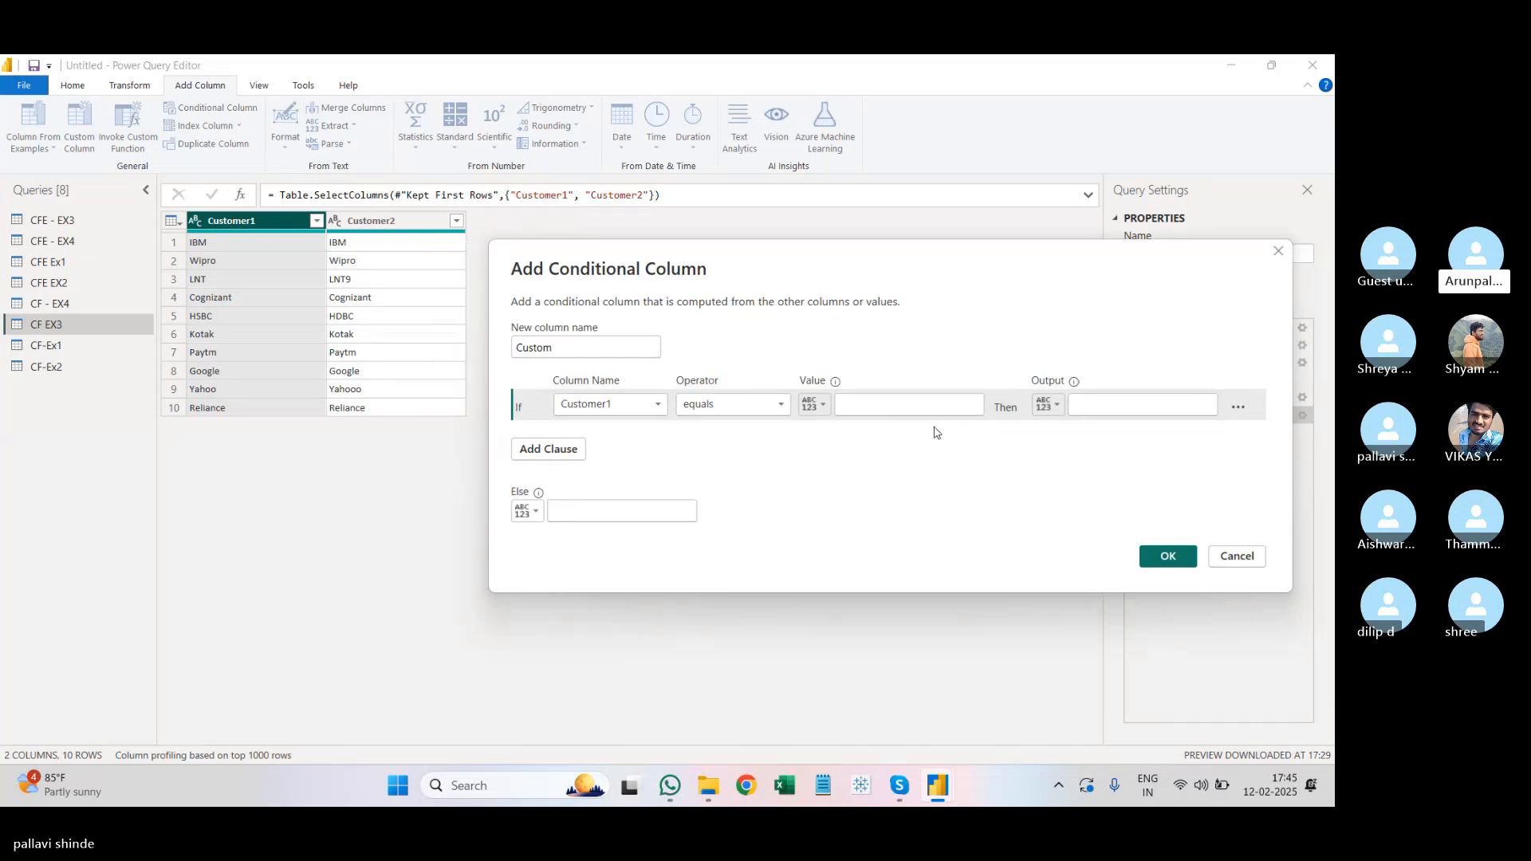
# Step: Make the clause compare Customer1 against the Customer2 column instead of a typed value
pyautogui.click(780, 405)
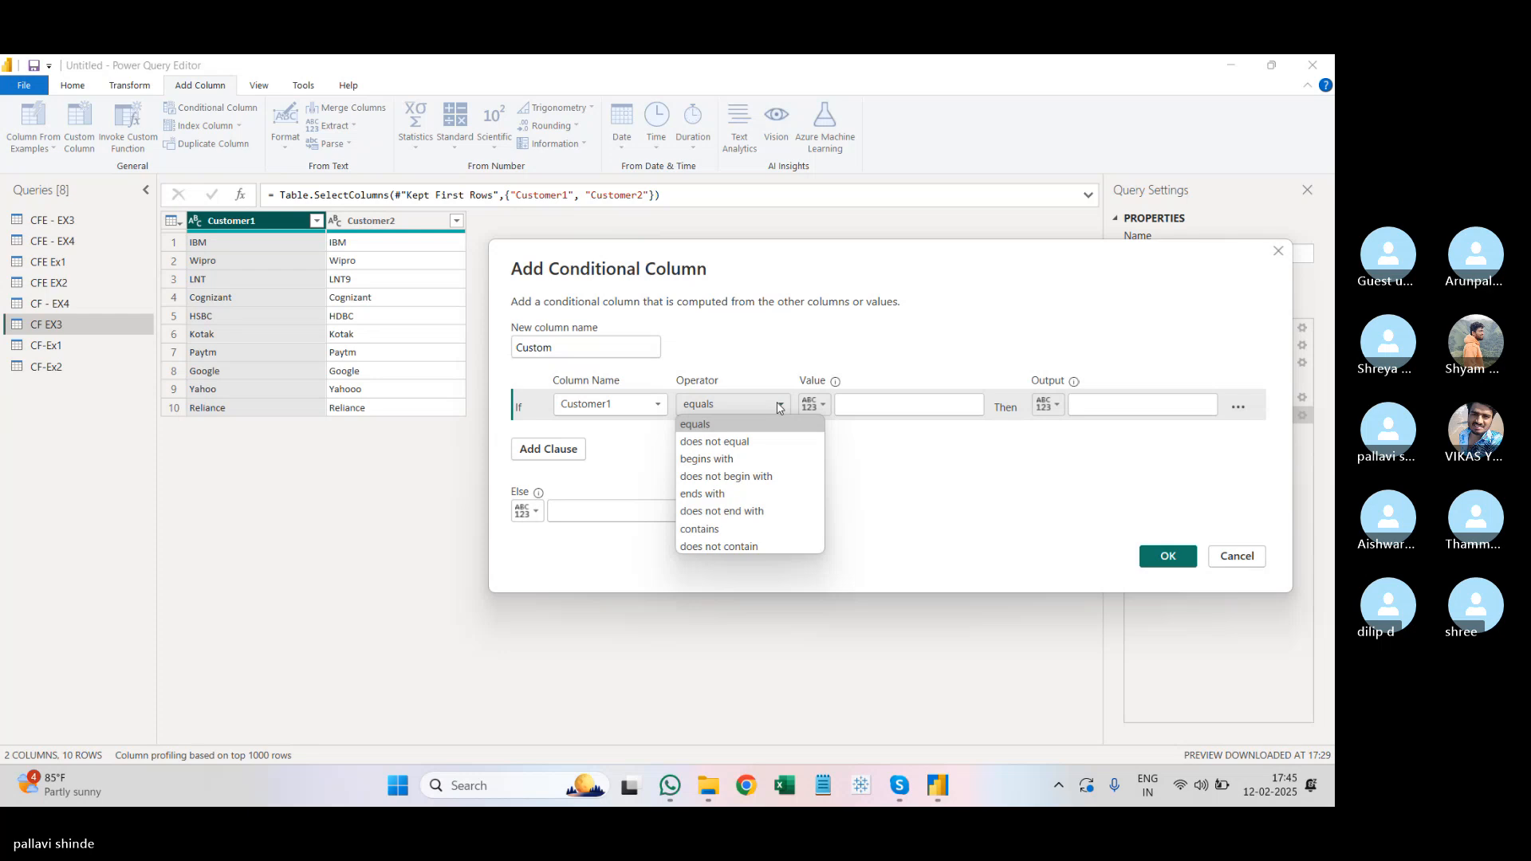
pyautogui.click(876, 403)
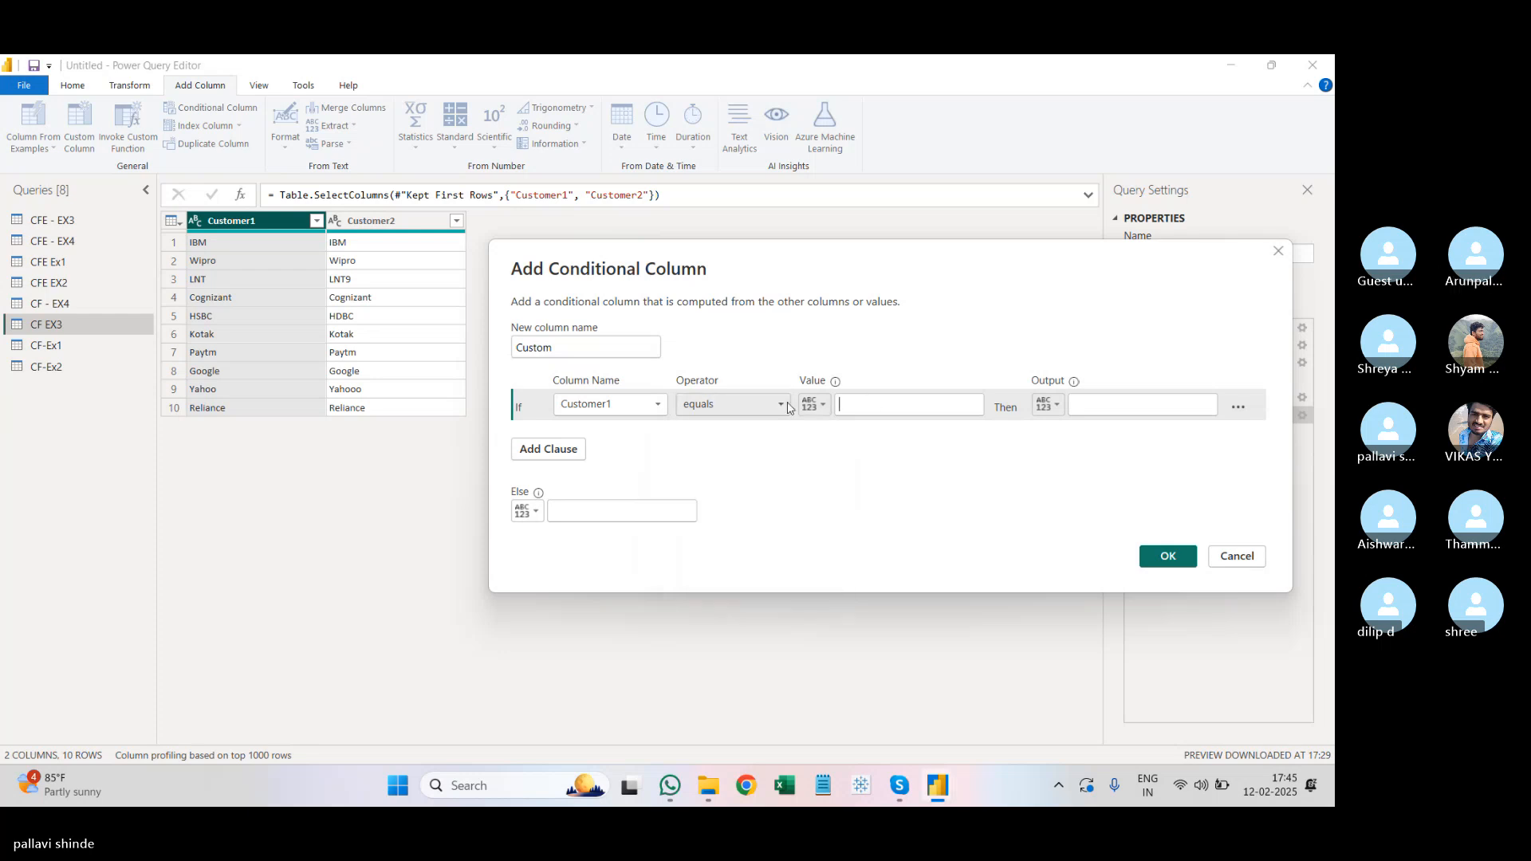
pyautogui.click(819, 407)
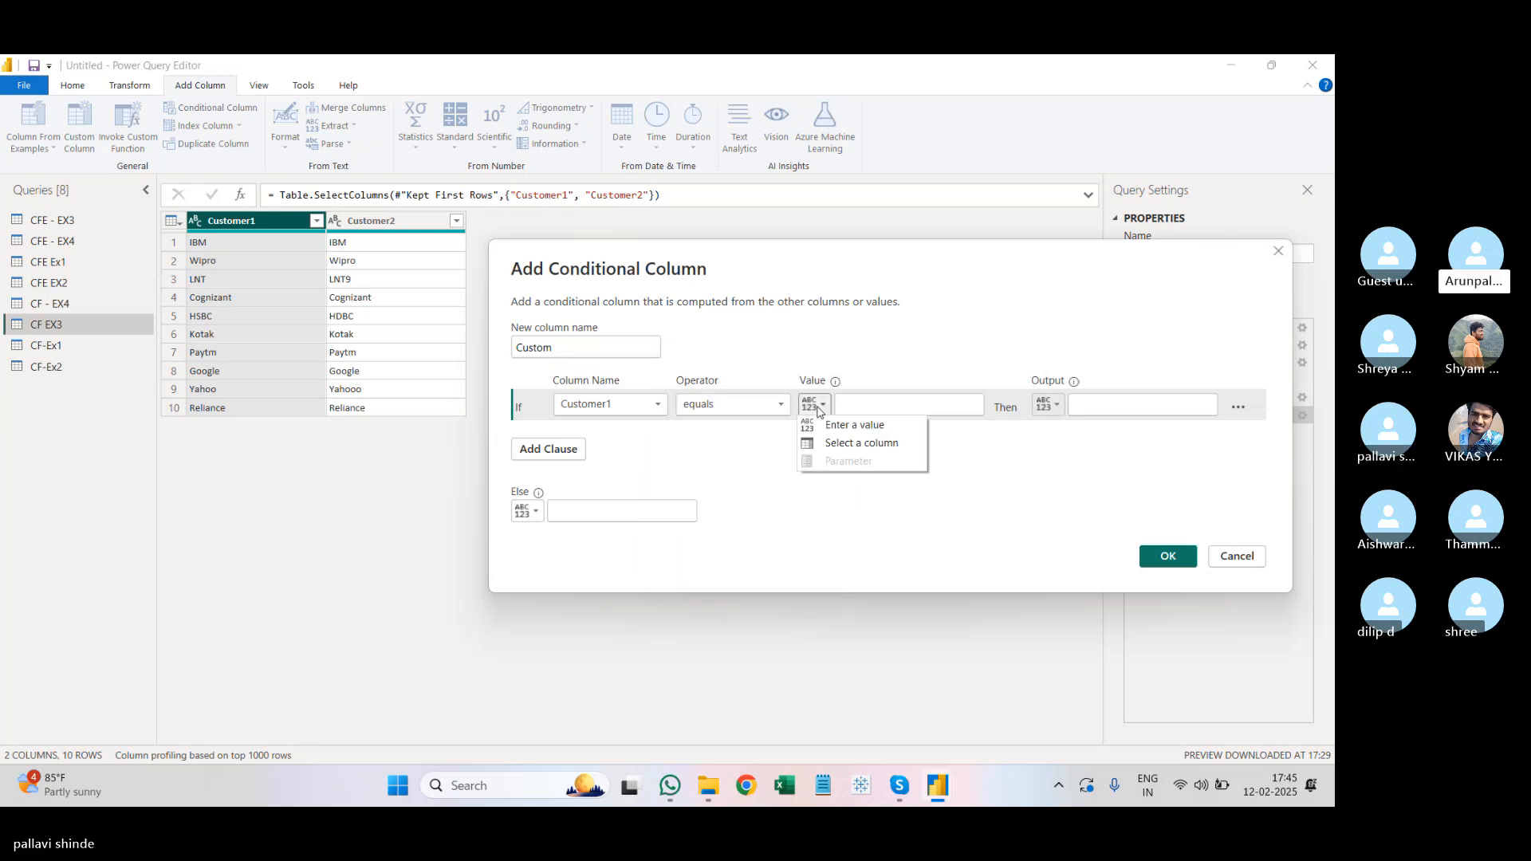
pyautogui.click(833, 444)
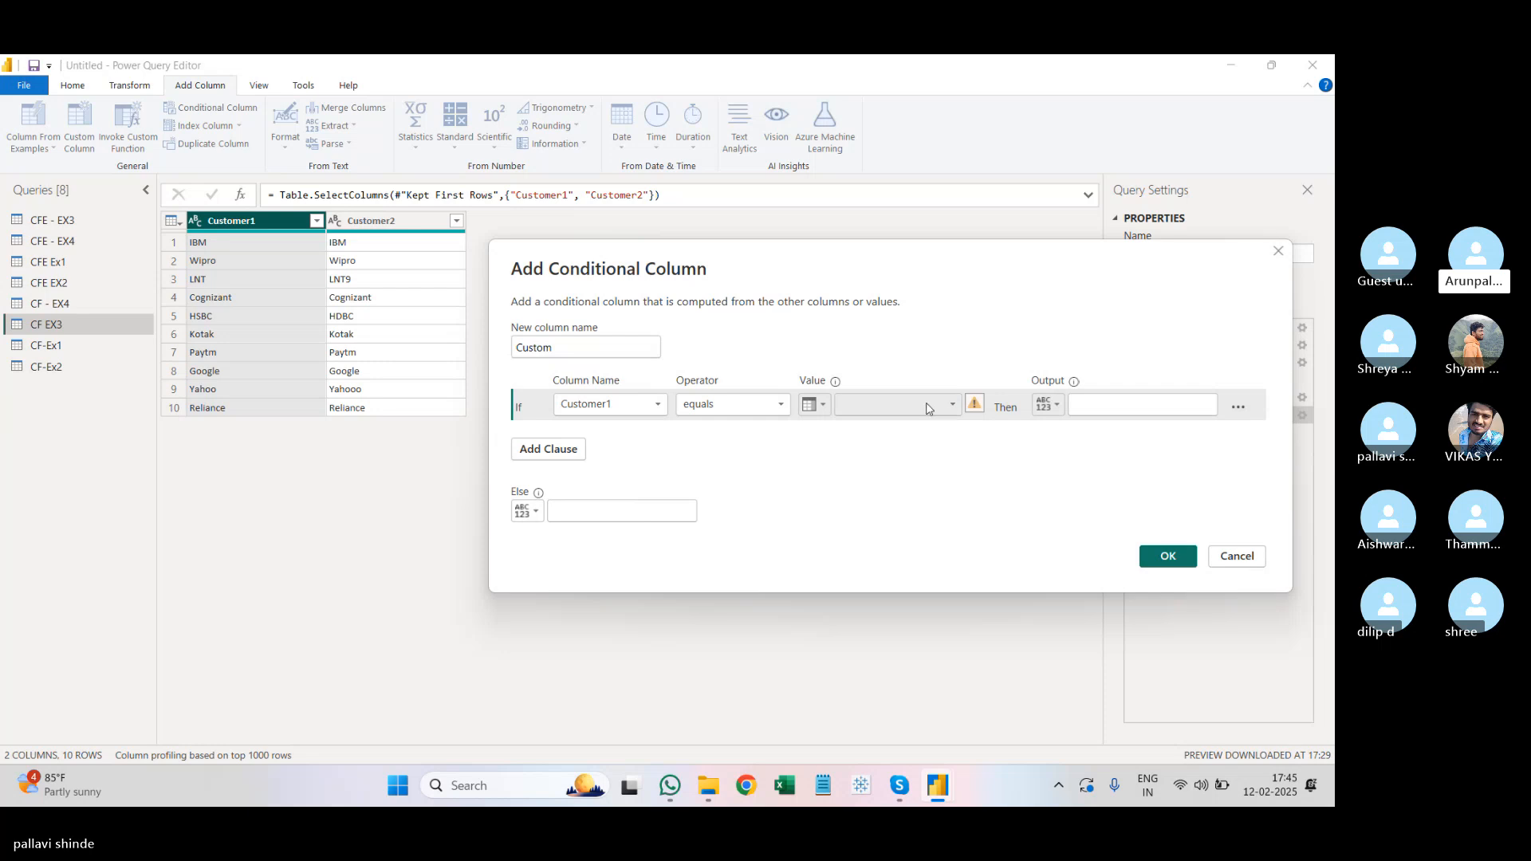
pyautogui.click(951, 408)
pyautogui.click(898, 439)
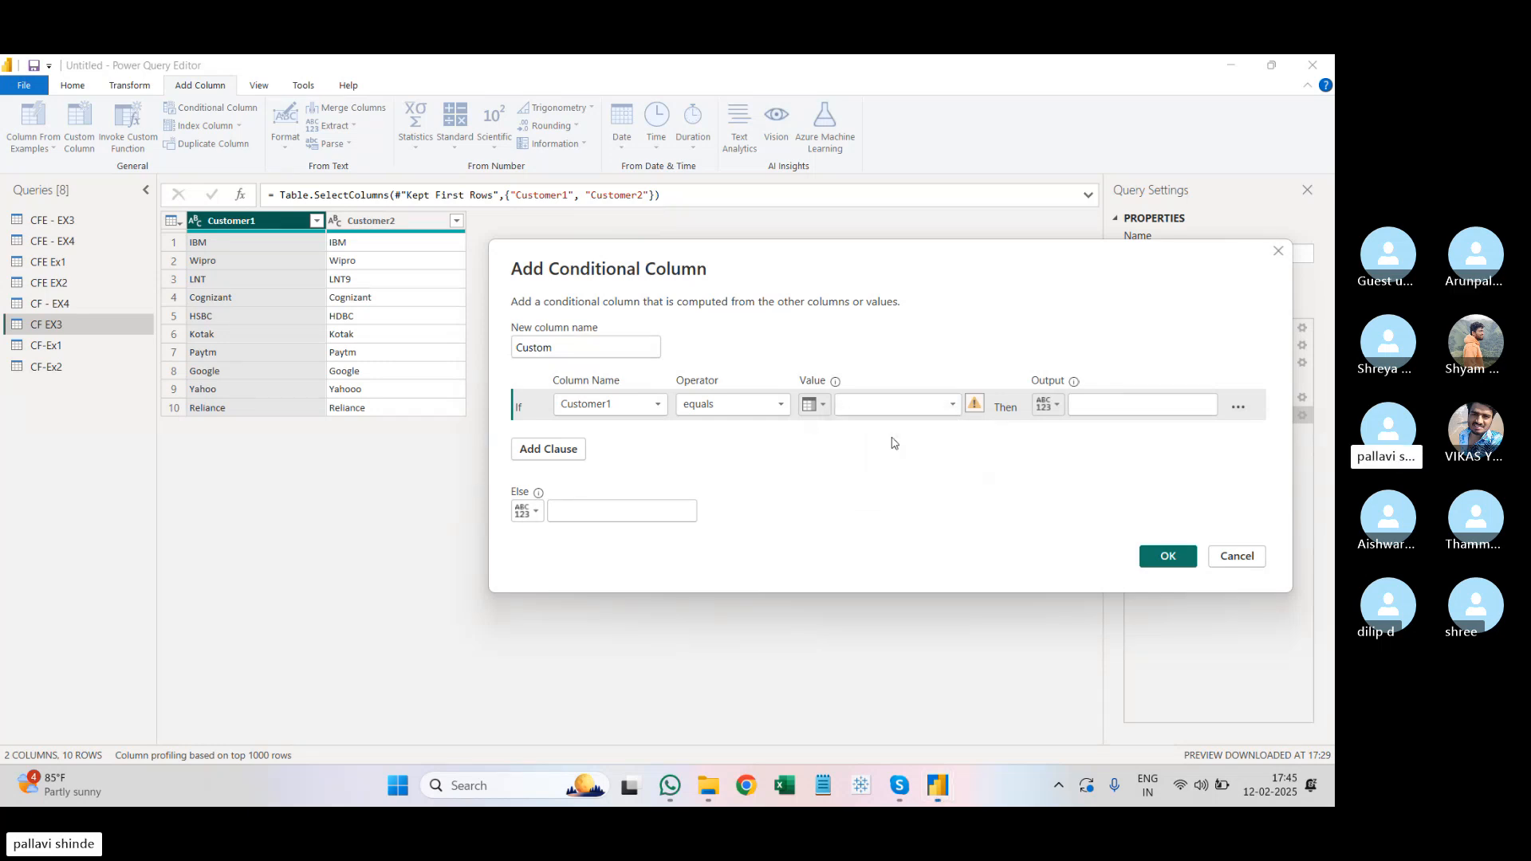
# Step: Set the clause's output to Same and the Else value to Different, and create the conditional column
pyautogui.click(1151, 411)
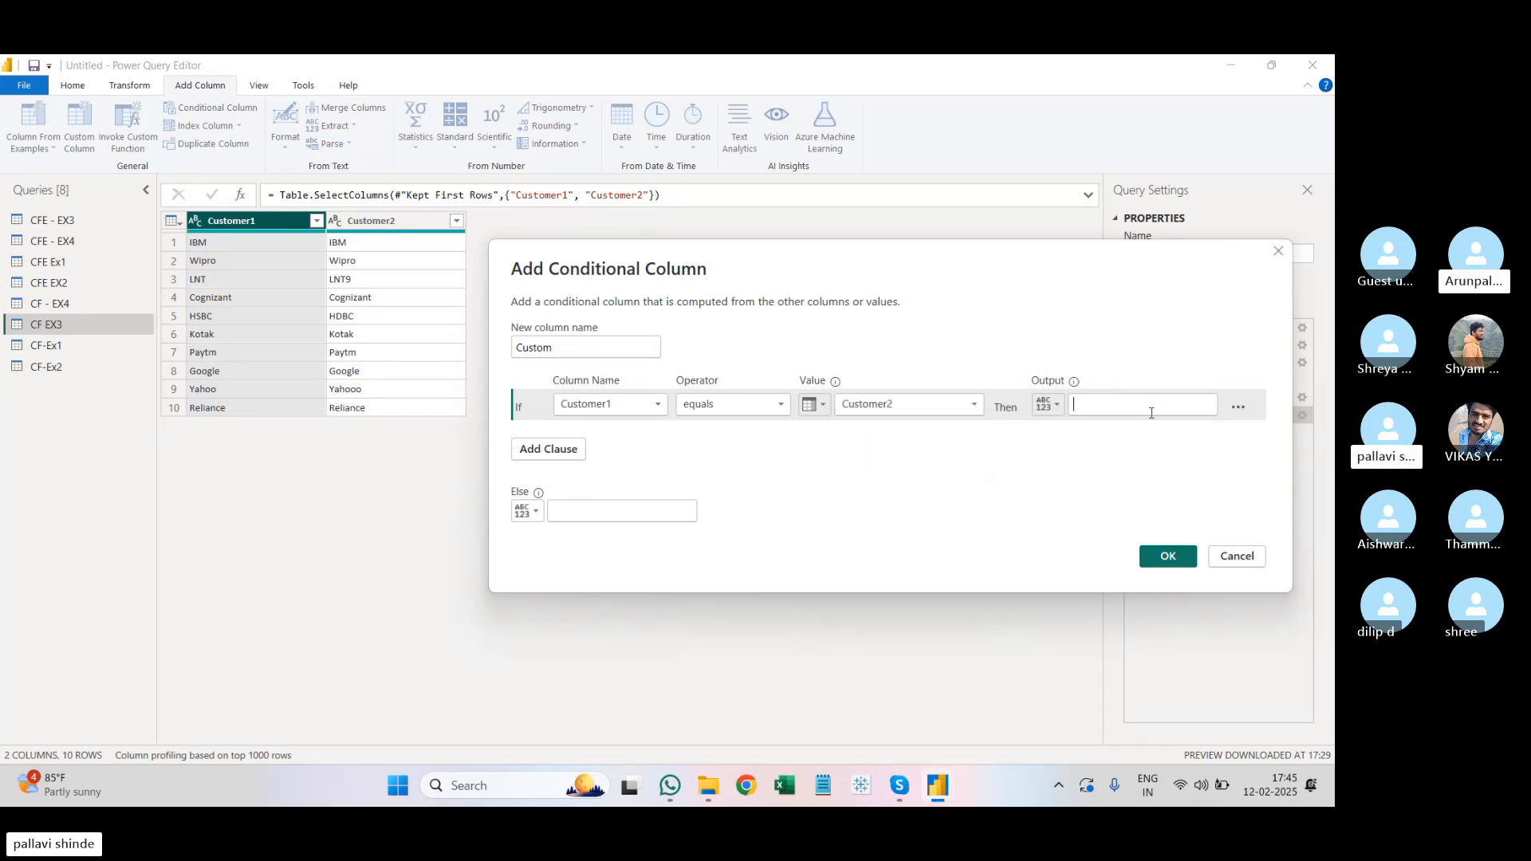
pyautogui.click(1150, 413)
pyautogui.write('Same')
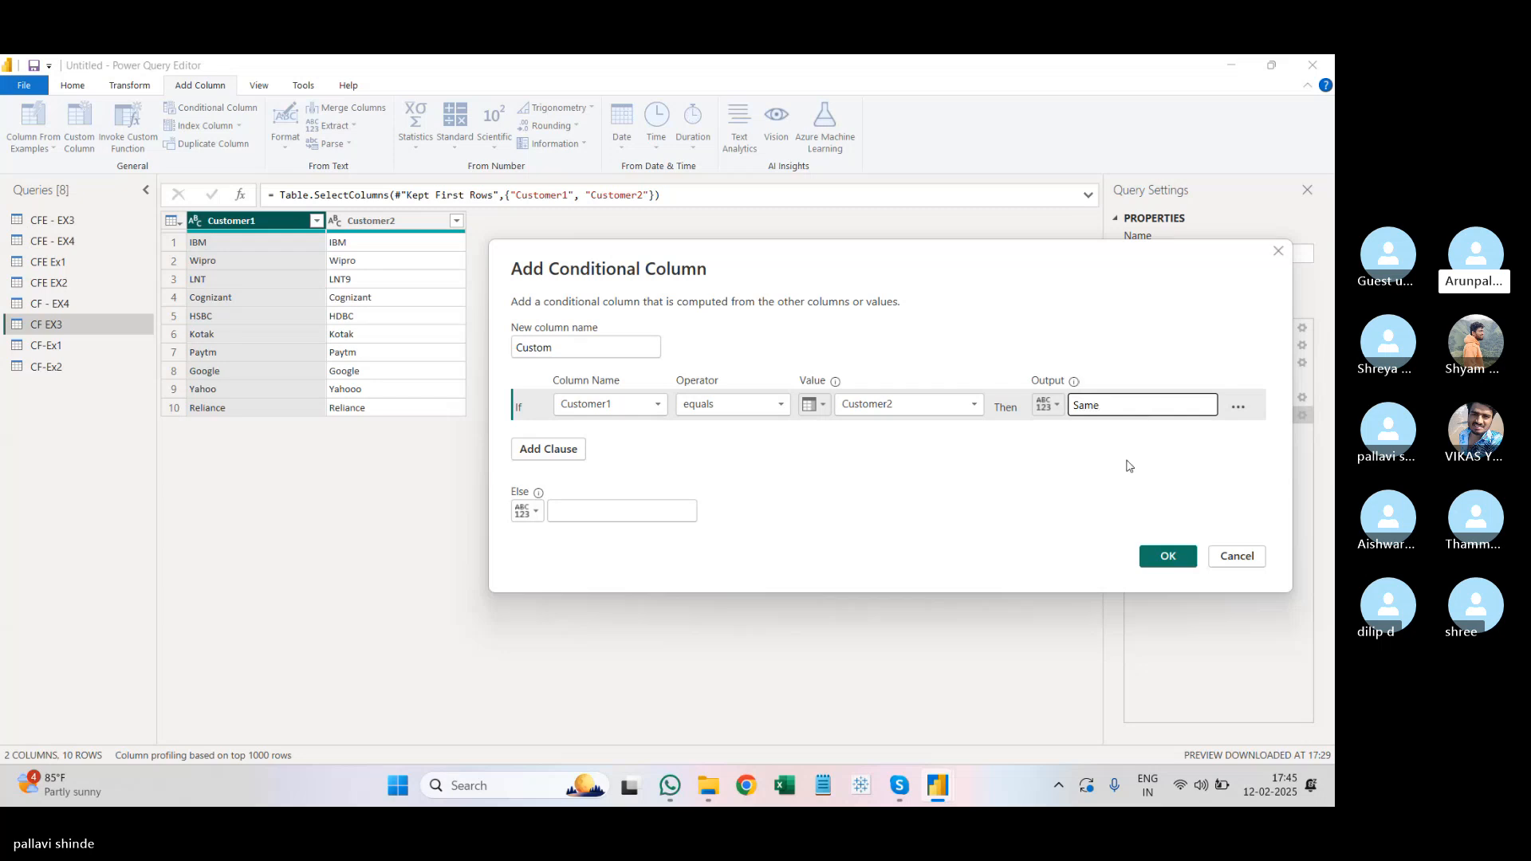
pyautogui.click(1084, 484)
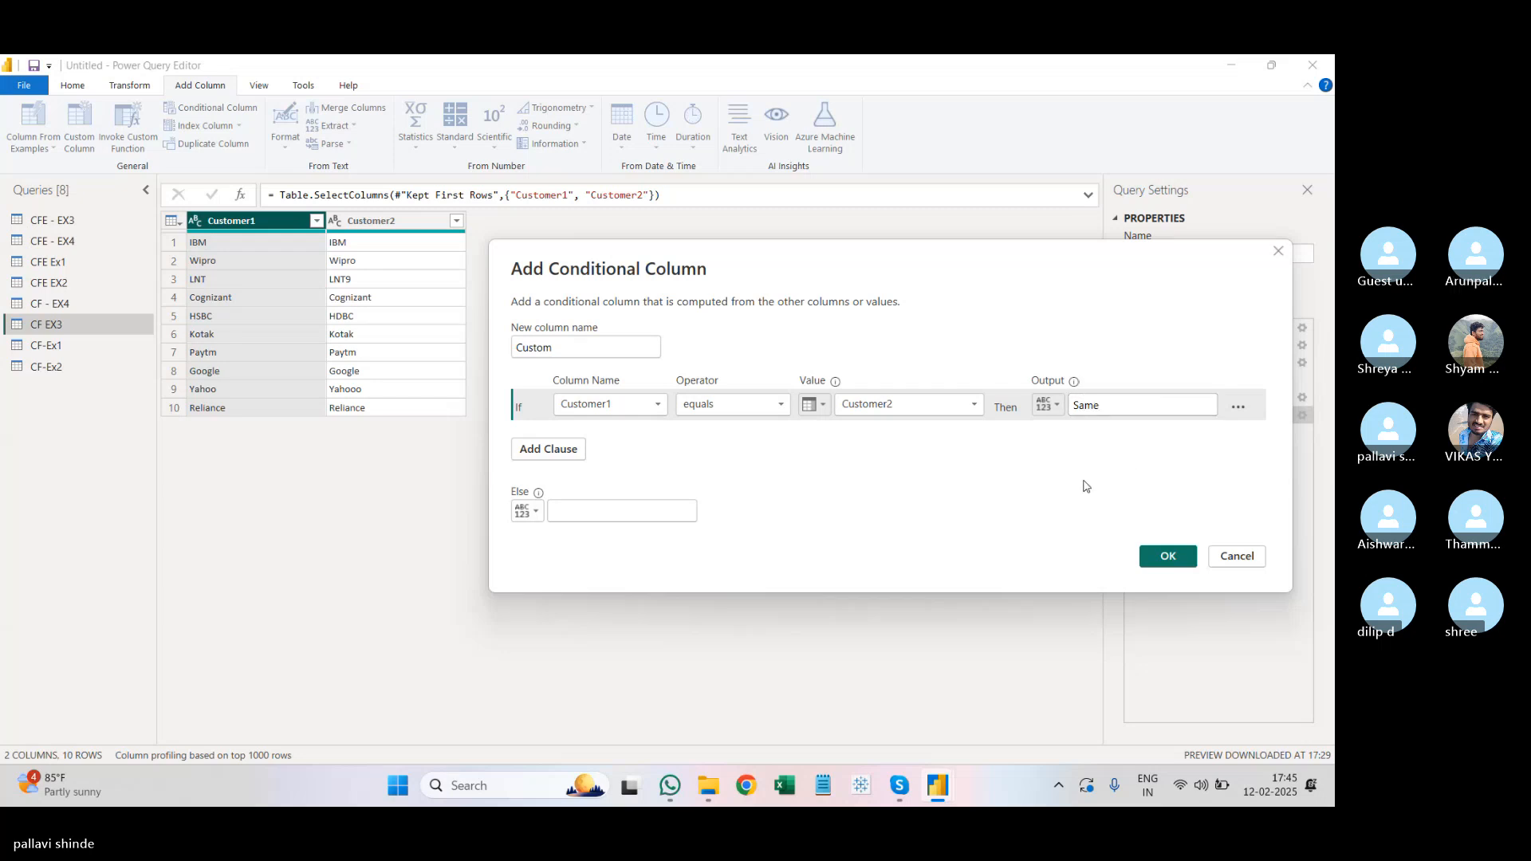
pyautogui.click(572, 515)
pyautogui.write('Different')
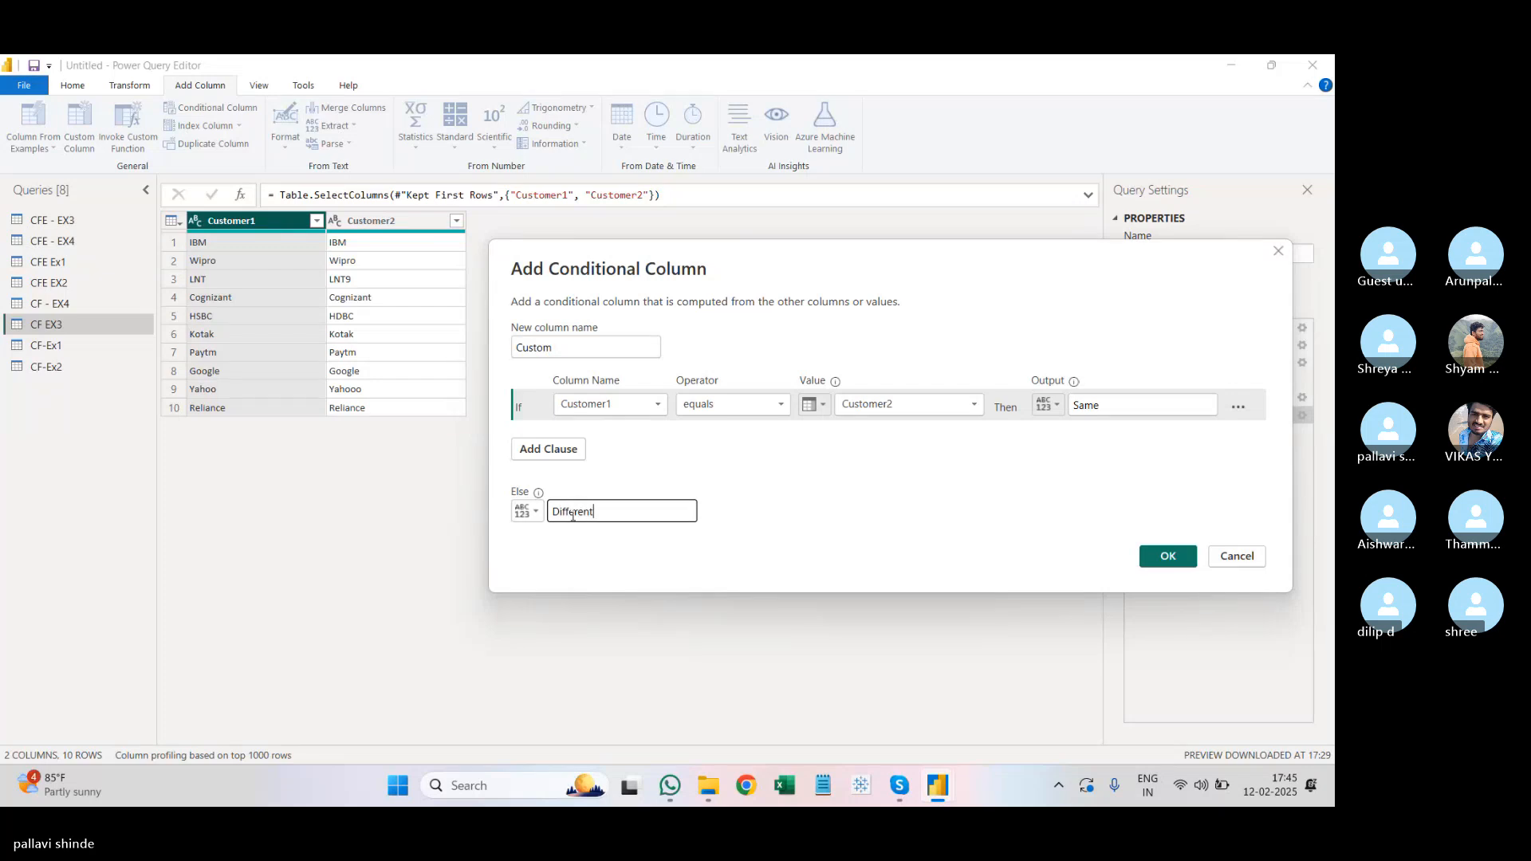
pyautogui.click(1189, 559)
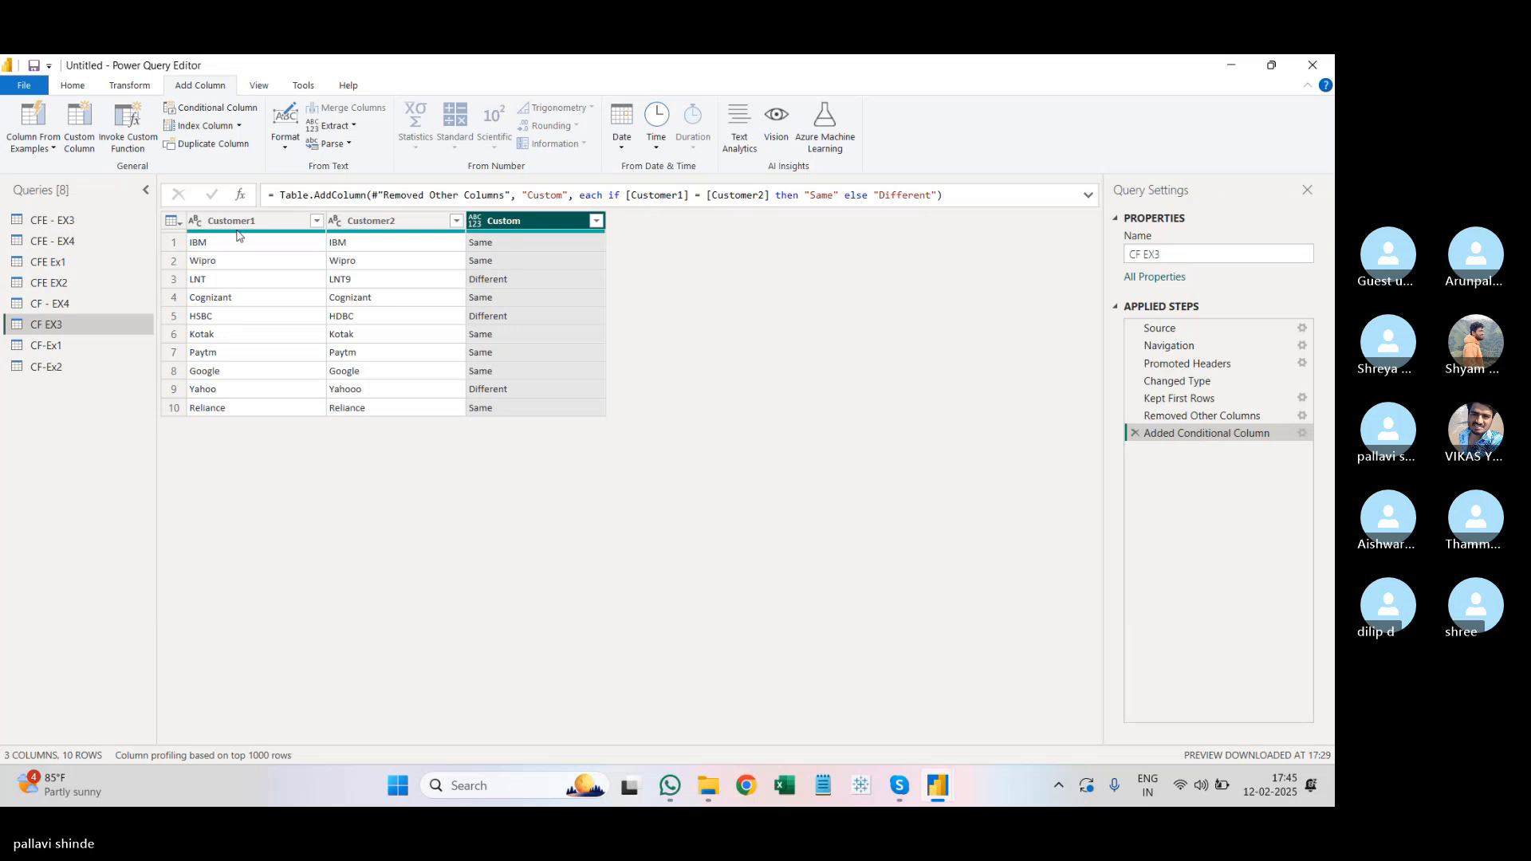
# Step: Start a second conditional column in CF EX3 whose clause tests whether Customer1 equals the Customer2 column
pyautogui.click(239, 119)
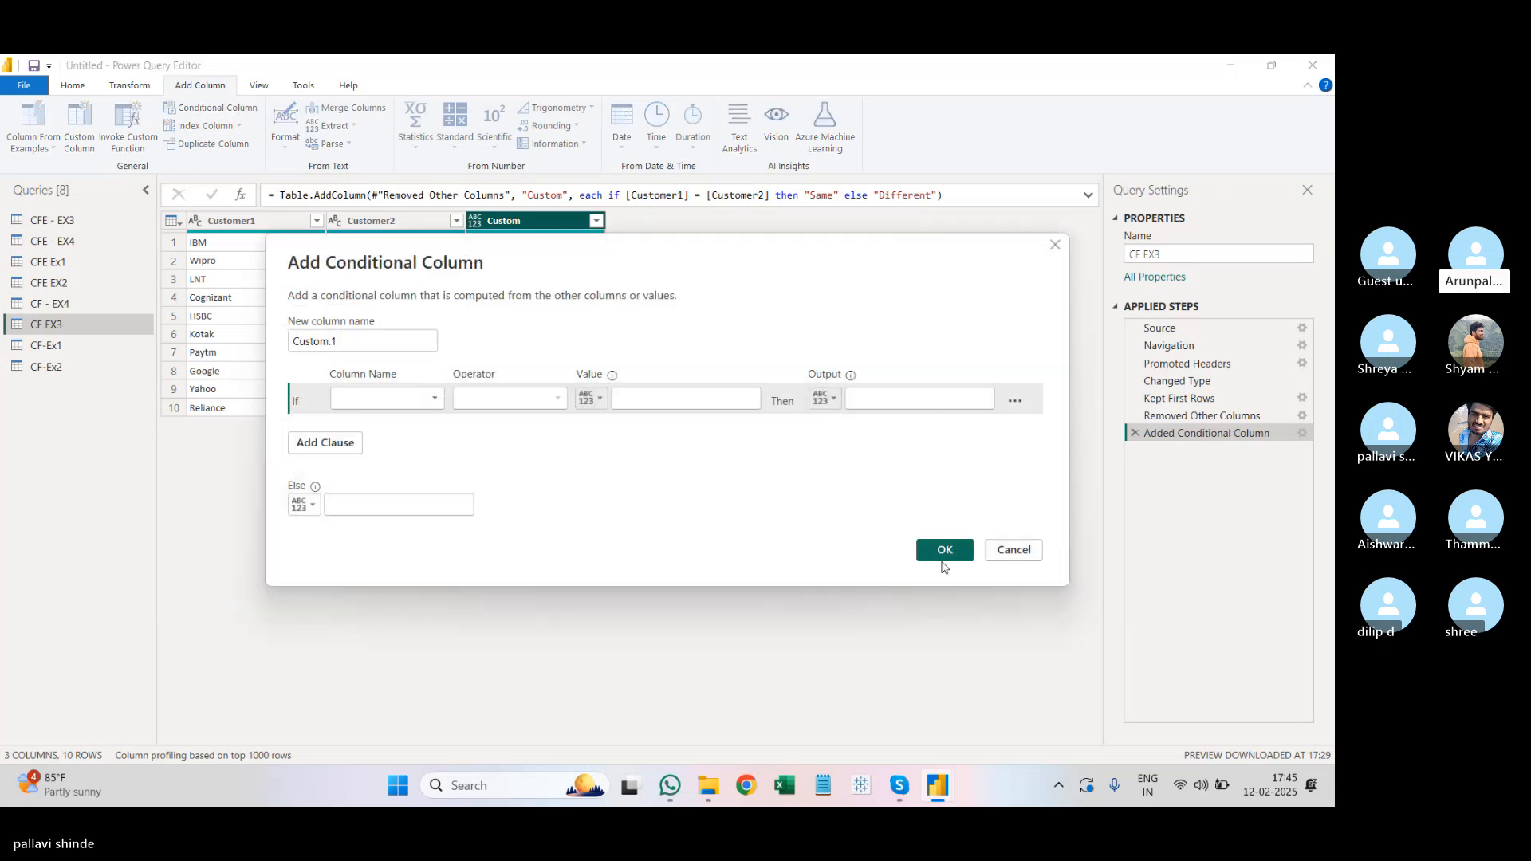
pyautogui.moveTo(805, 336); pyautogui.dragTo(967, 352)
pyautogui.click(583, 474)
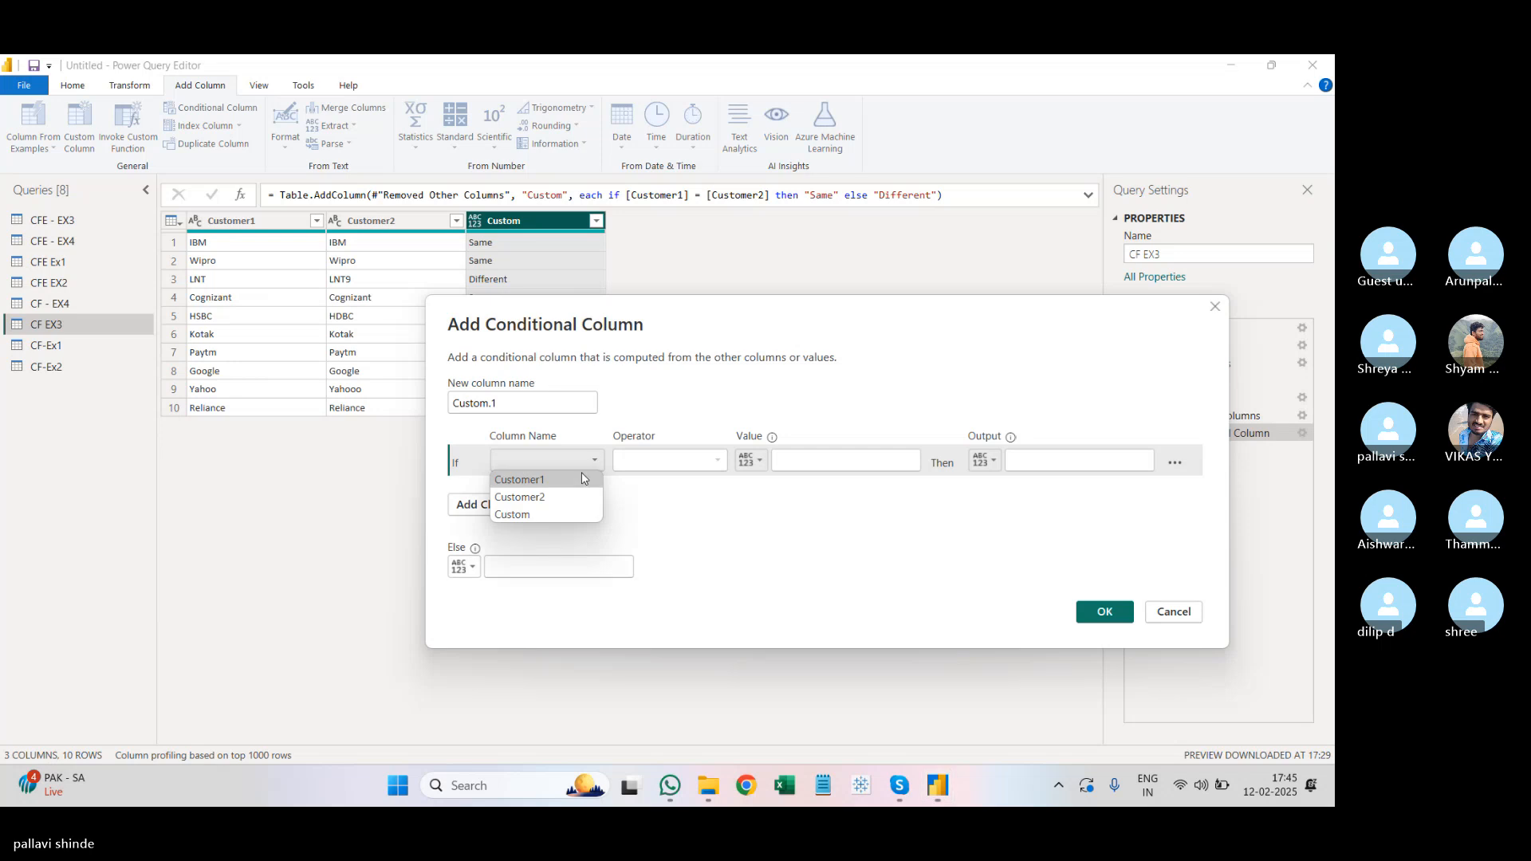
pyautogui.click(581, 480)
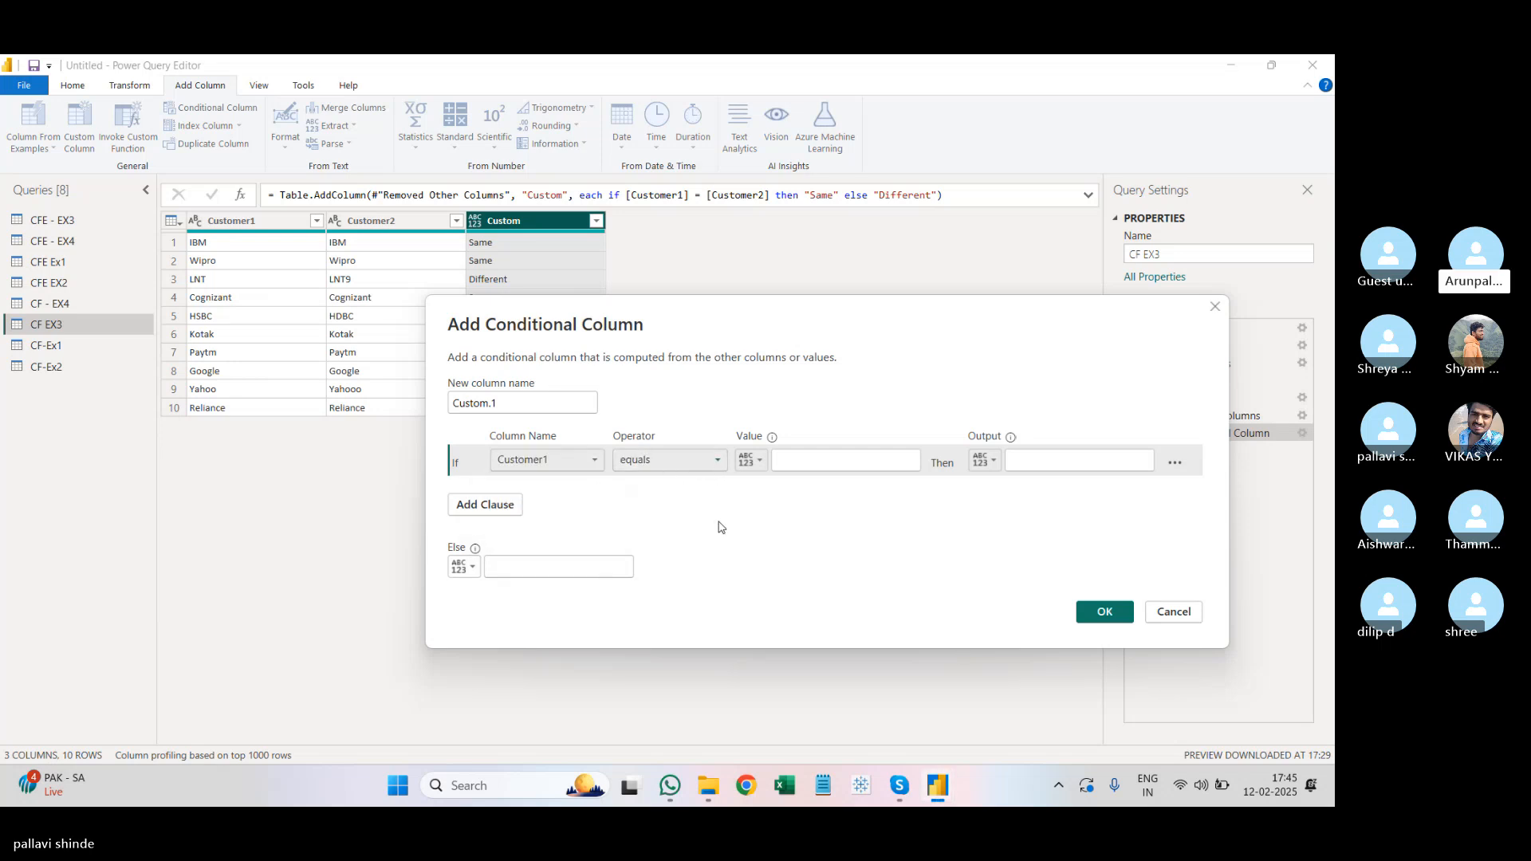
pyautogui.click(800, 461)
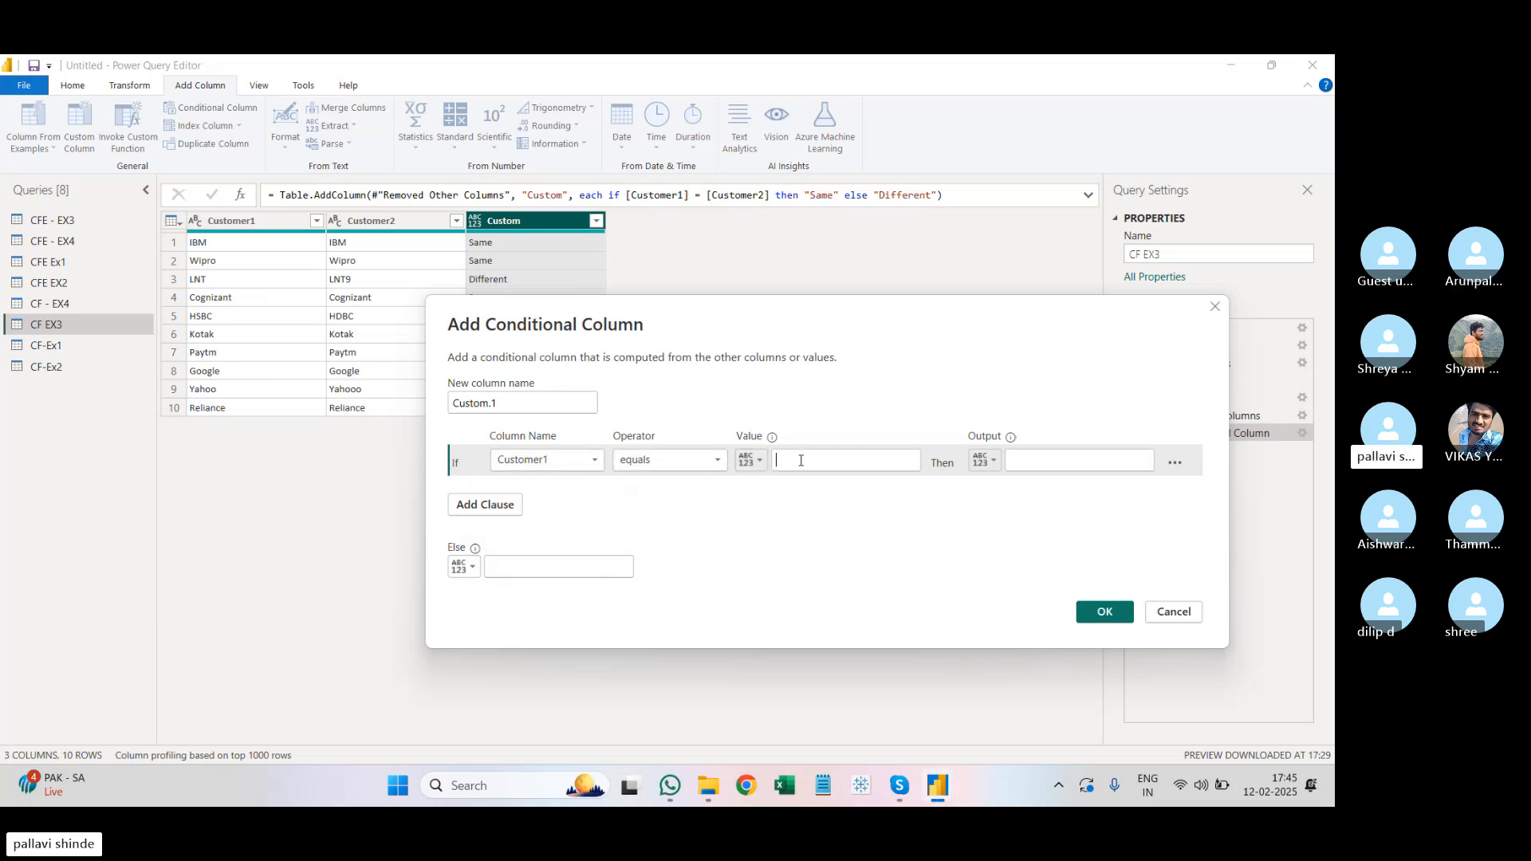
pyautogui.click(750, 460)
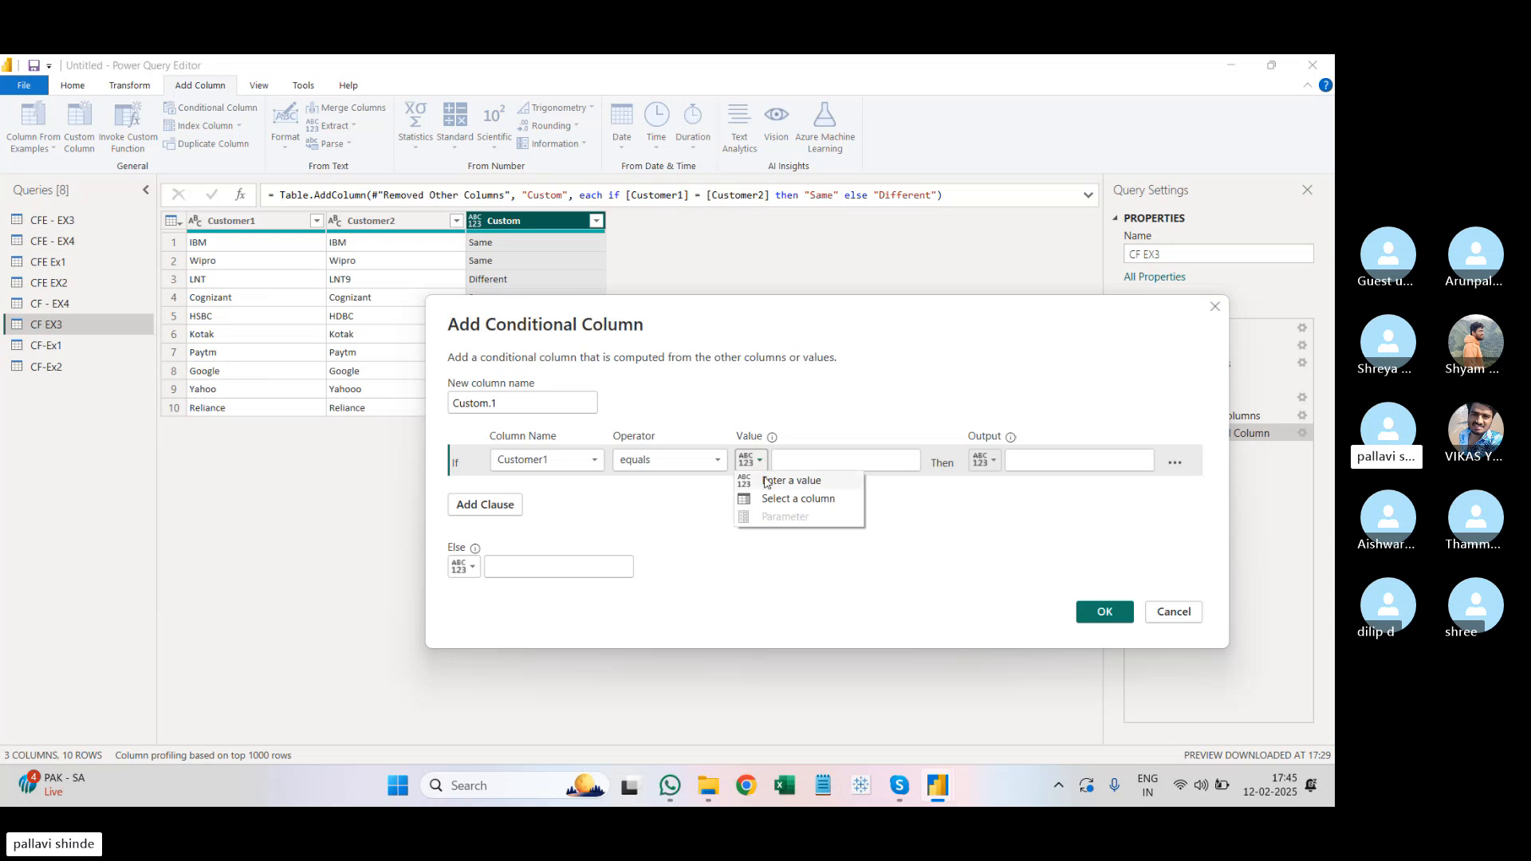
pyautogui.click(771, 499)
pyautogui.click(806, 460)
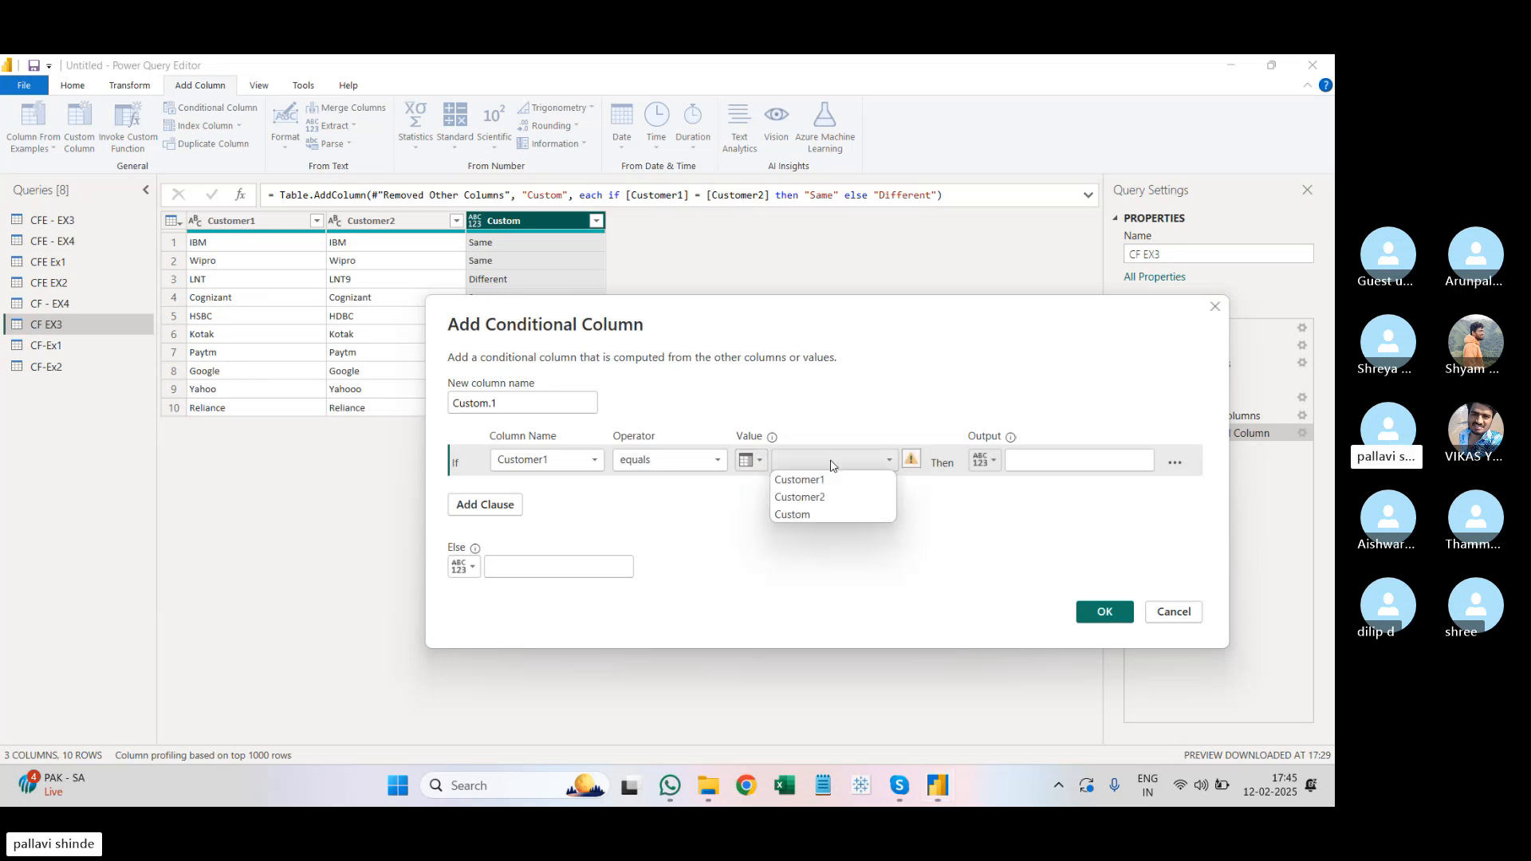
pyautogui.click(831, 497)
# Step: Set the clause's output to the Customer1 column and the Else value to 0, and create the conditional column
pyautogui.click(1070, 462)
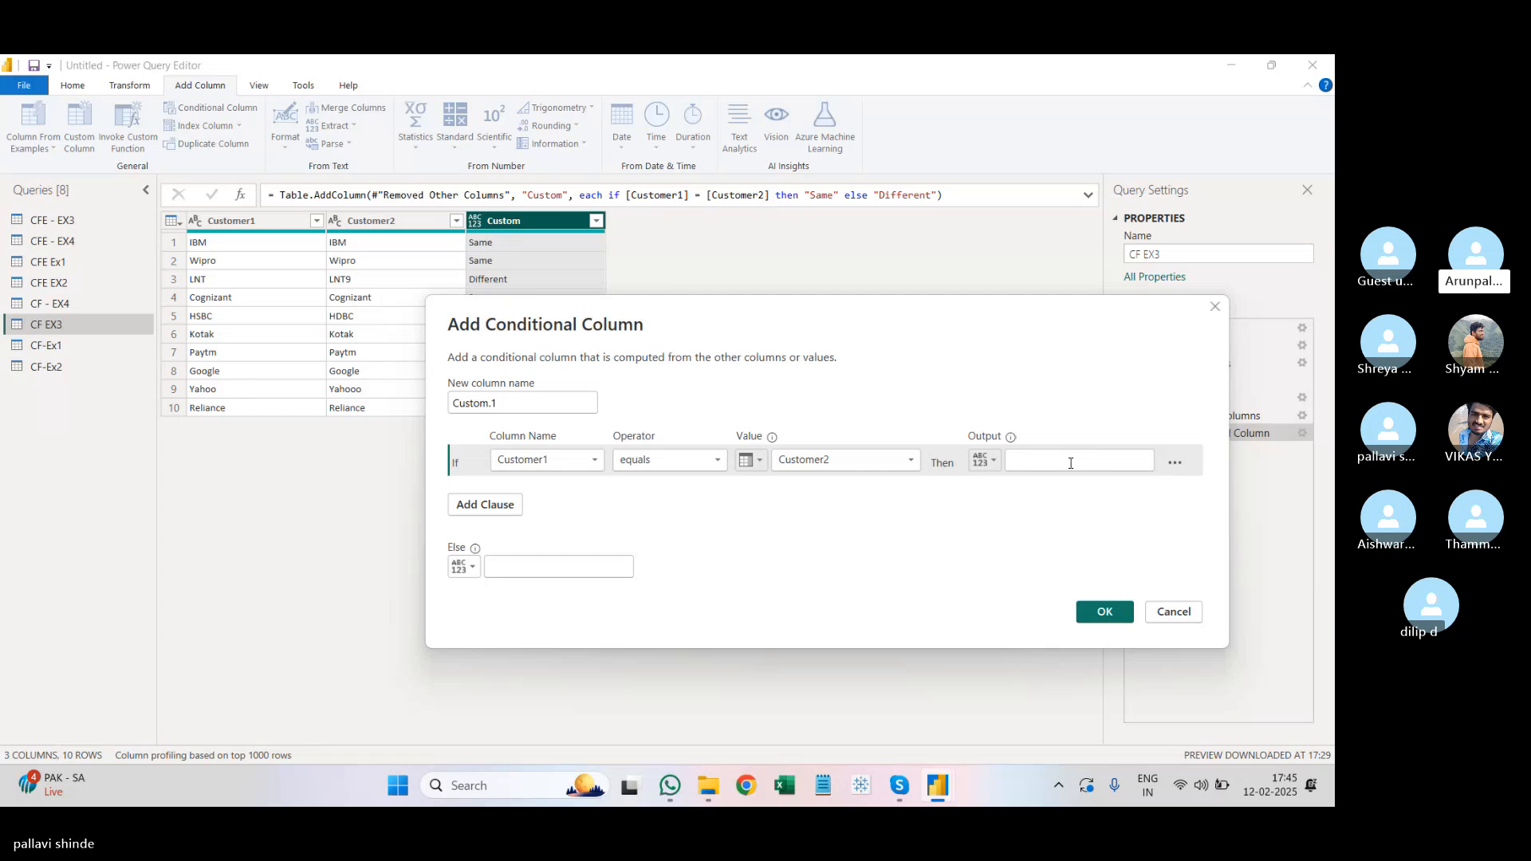
pyautogui.click(987, 462)
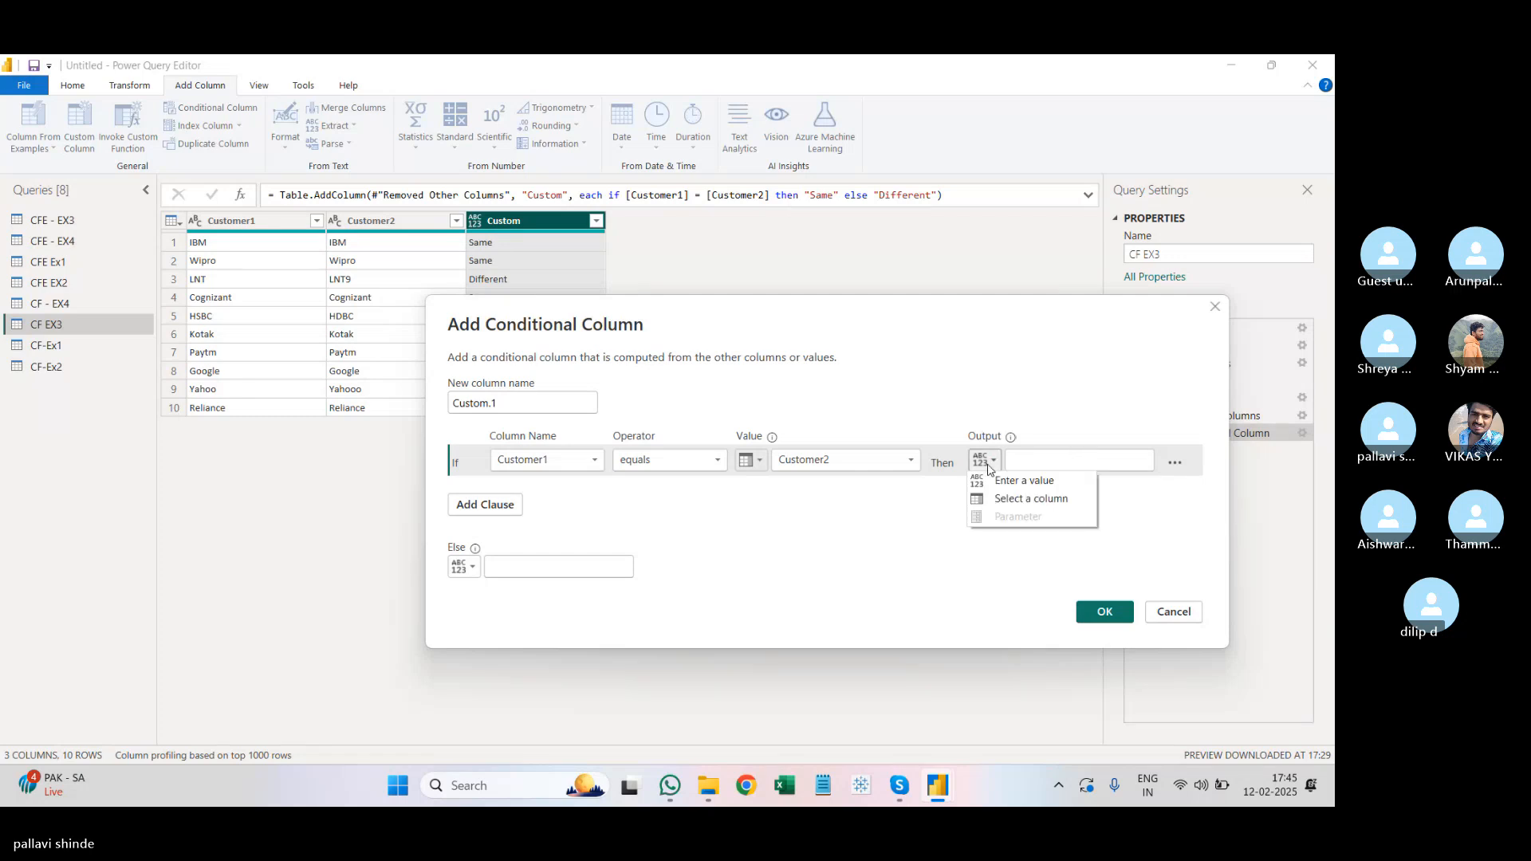
pyautogui.click(1054, 499)
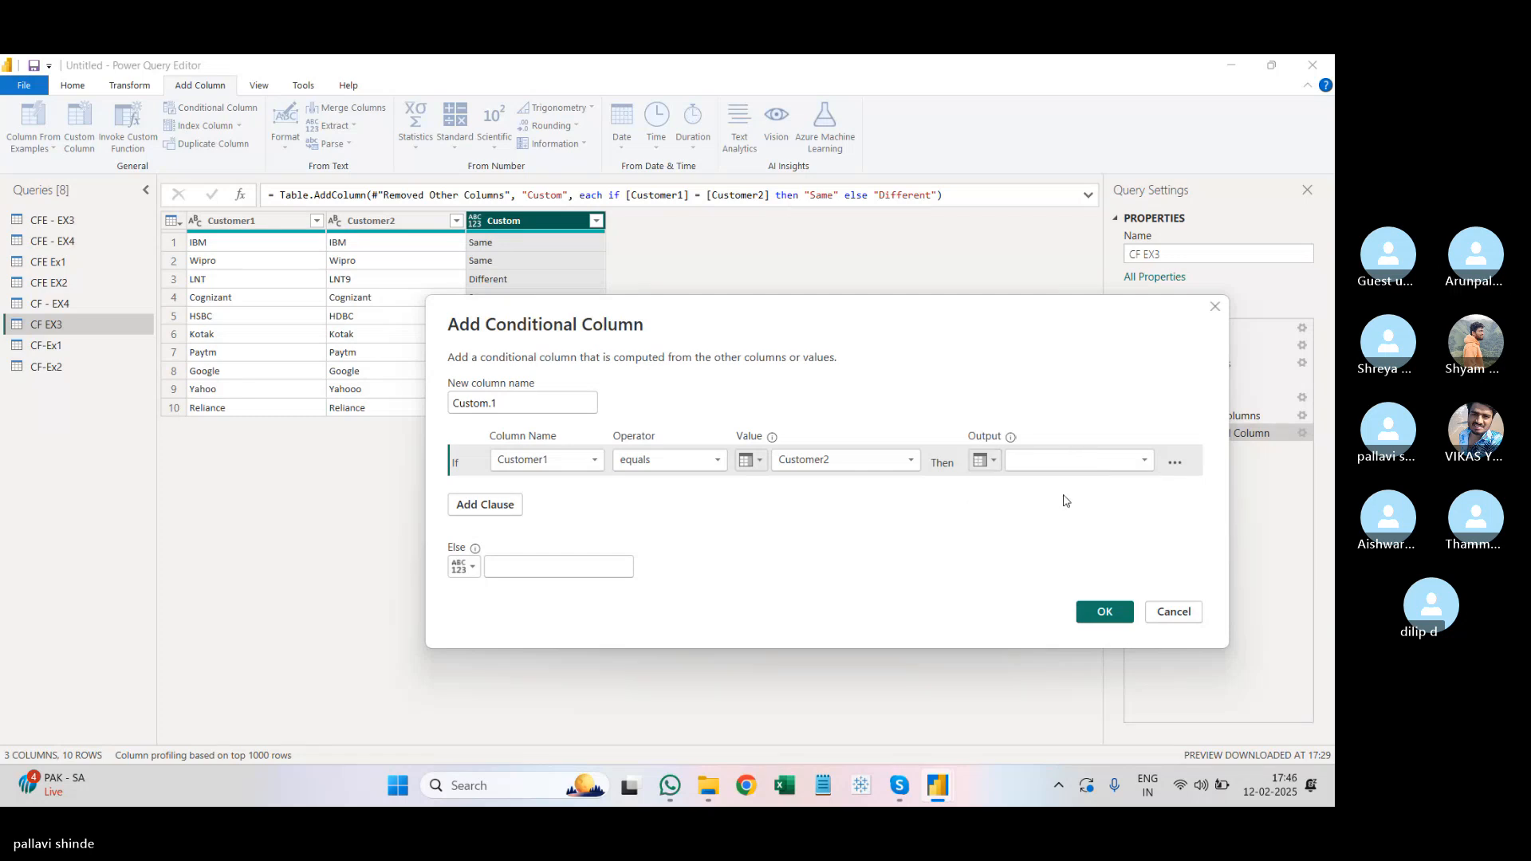
pyautogui.click(1116, 460)
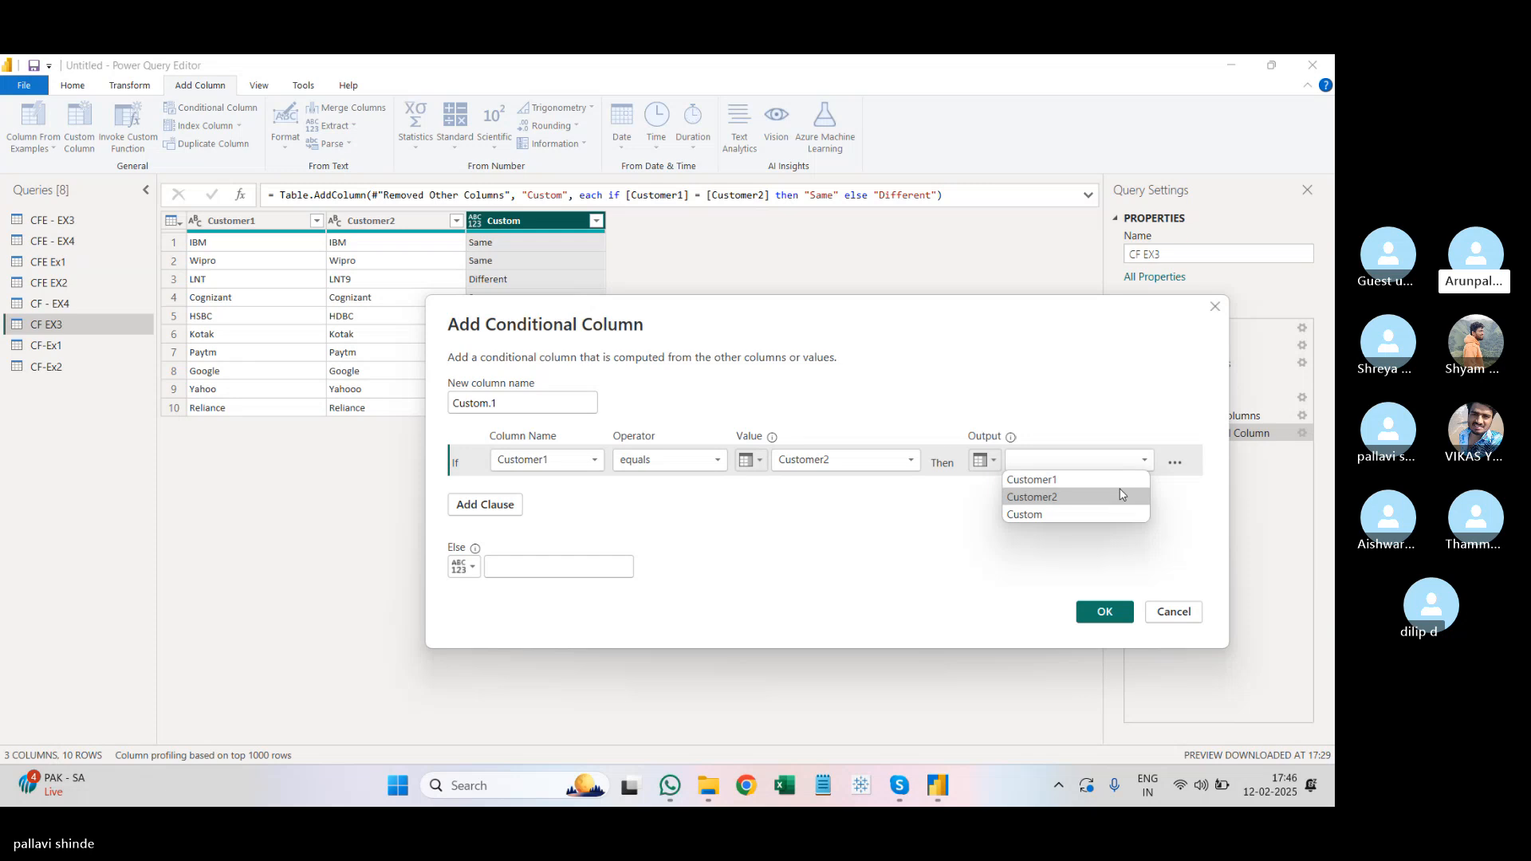
pyautogui.click(1117, 478)
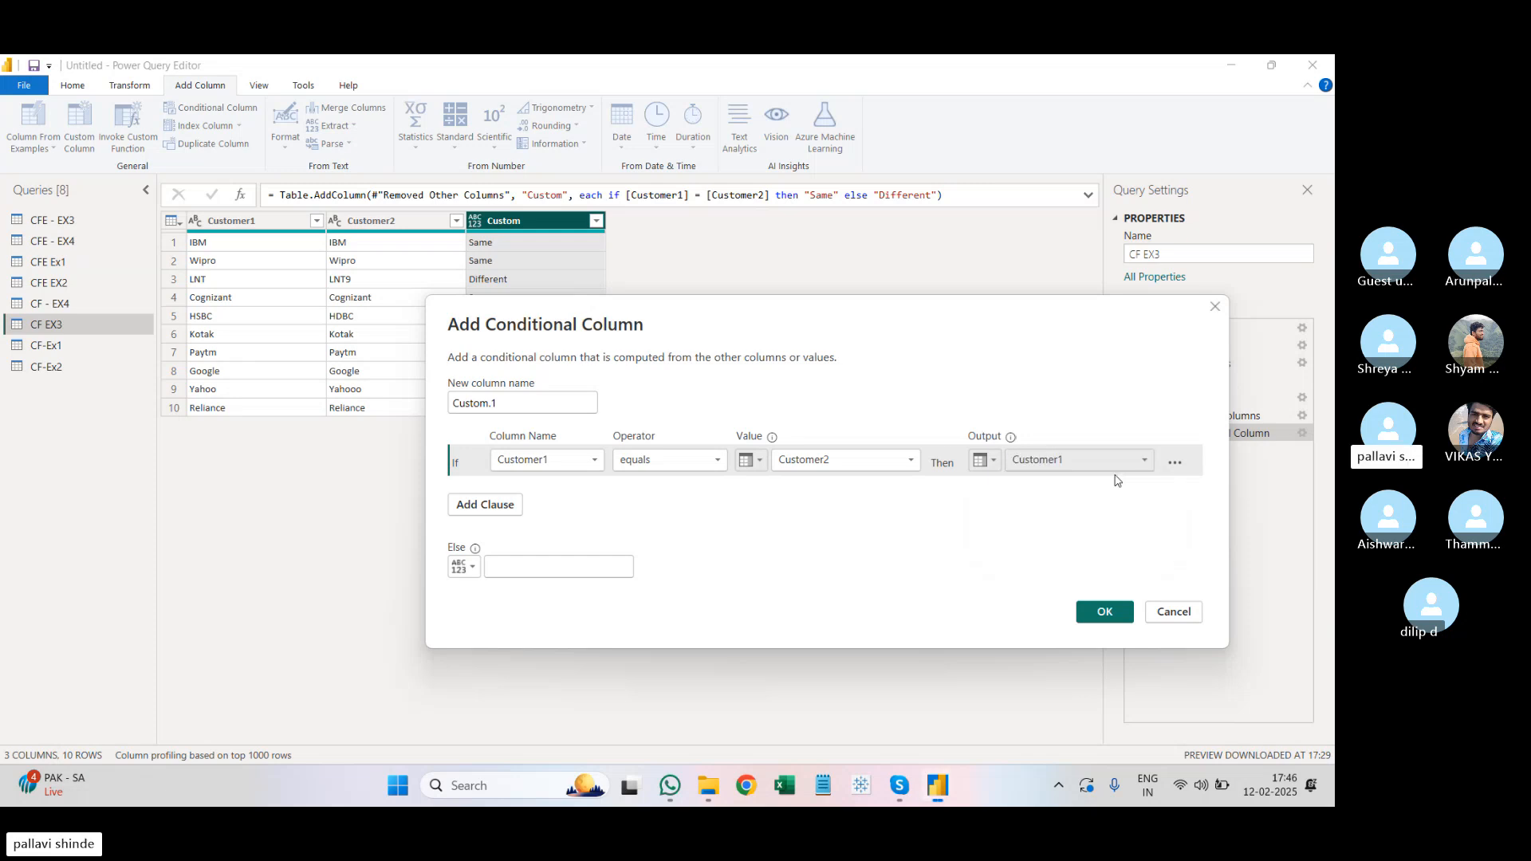
pyautogui.click(590, 574)
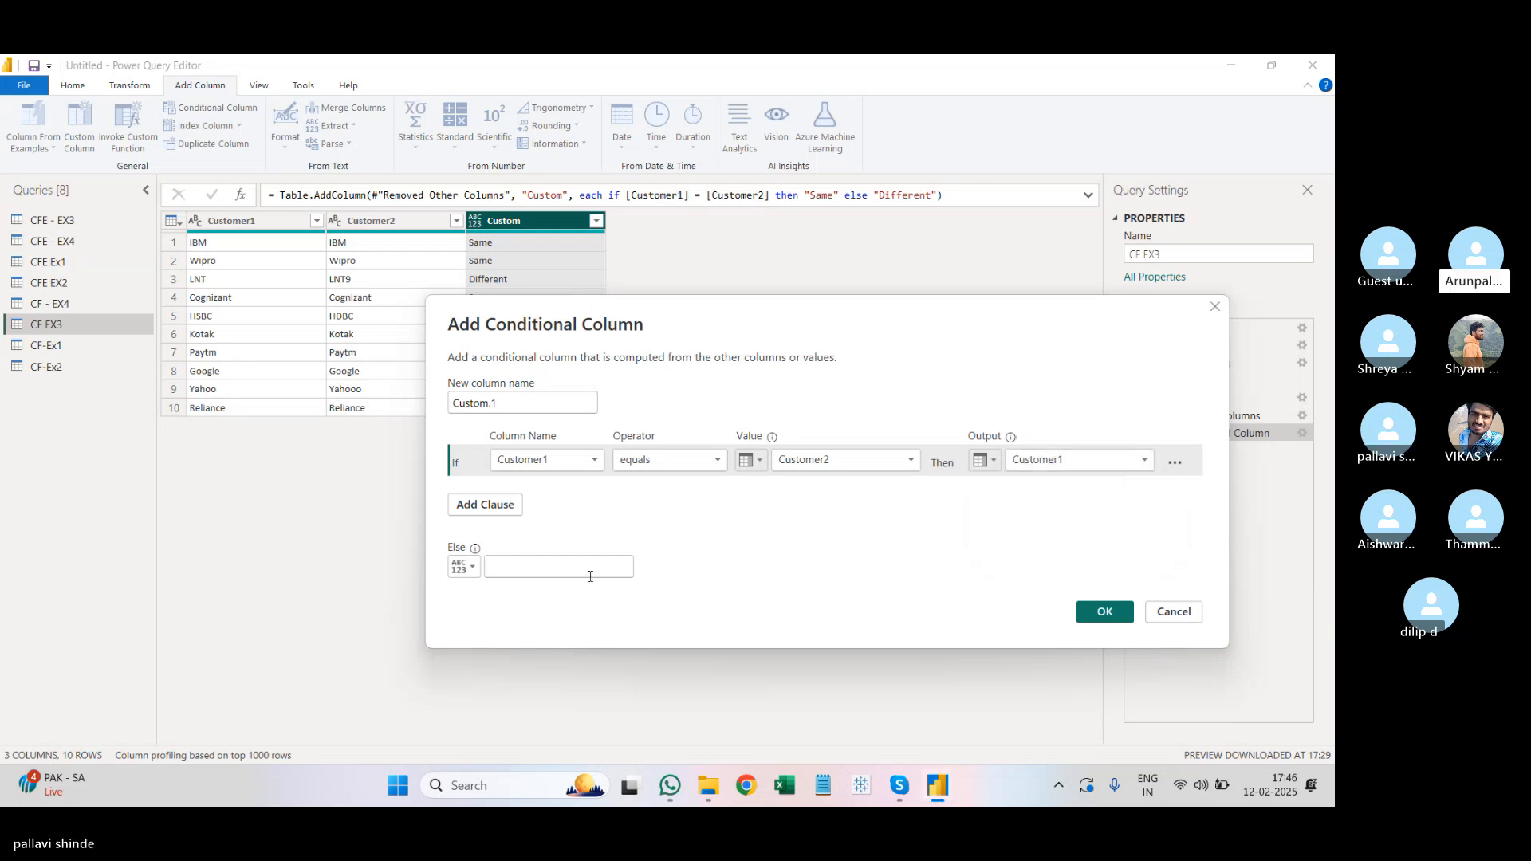
pyautogui.write('0')
pyautogui.click(1095, 613)
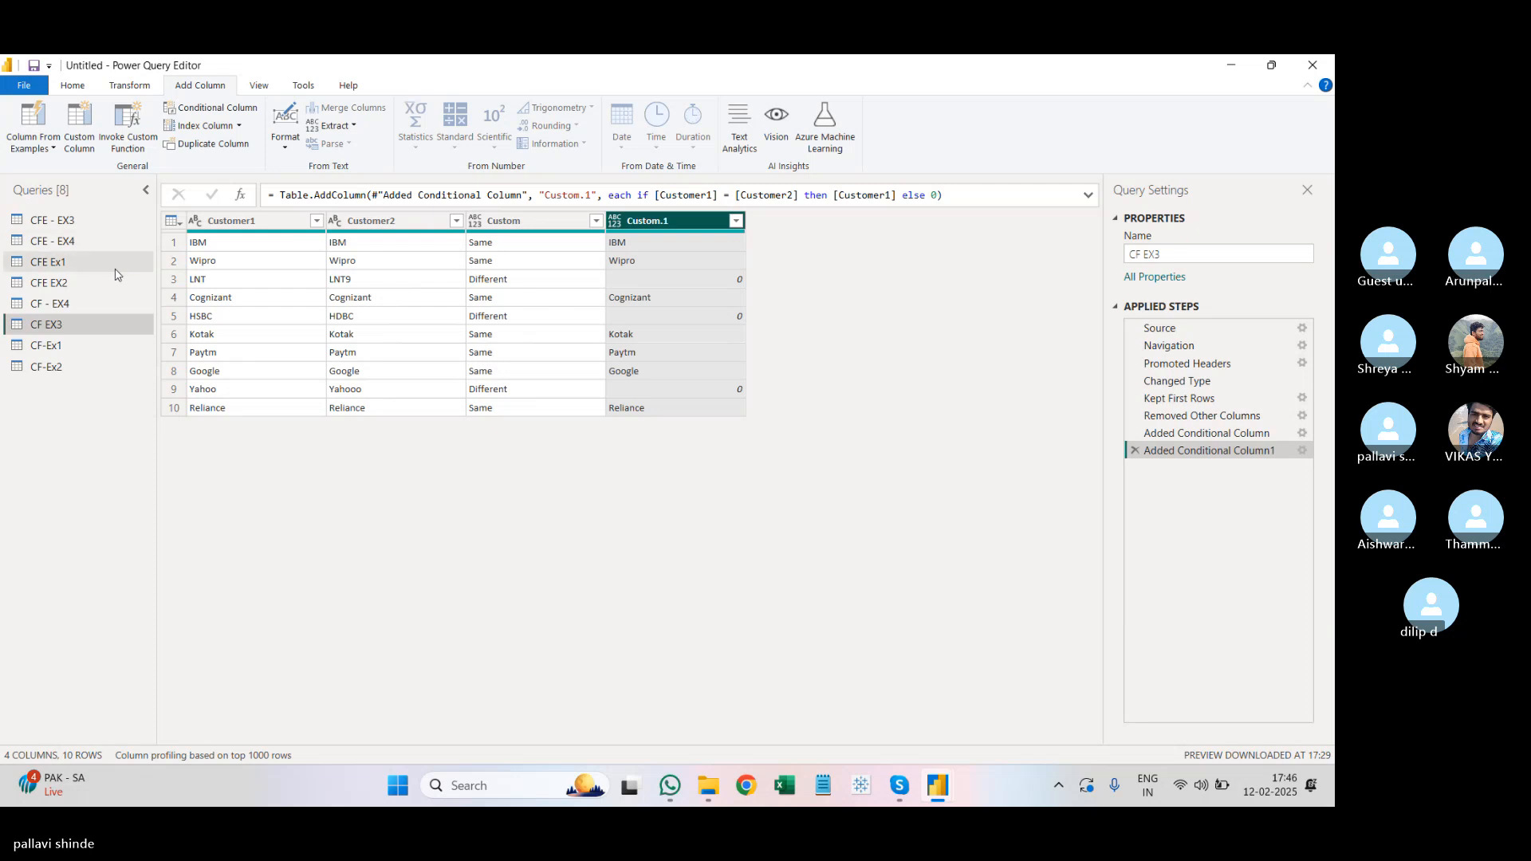
# Step: Reduce the CF - EX4 query to its top 10 rows and remove every column except Order Date
pyautogui.click(110, 305)
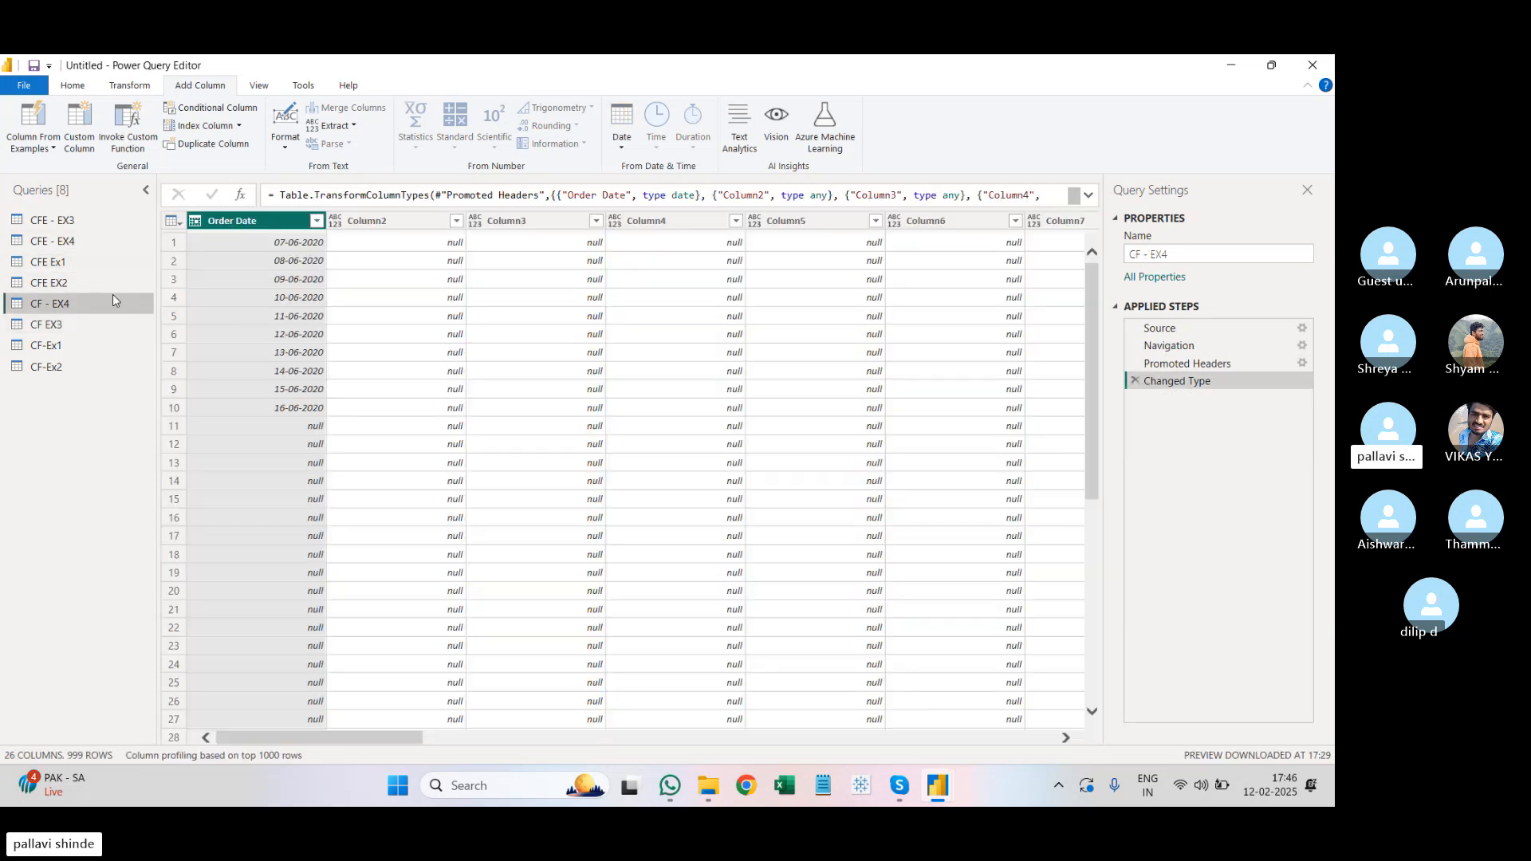
pyautogui.click(74, 86)
pyautogui.click(558, 148)
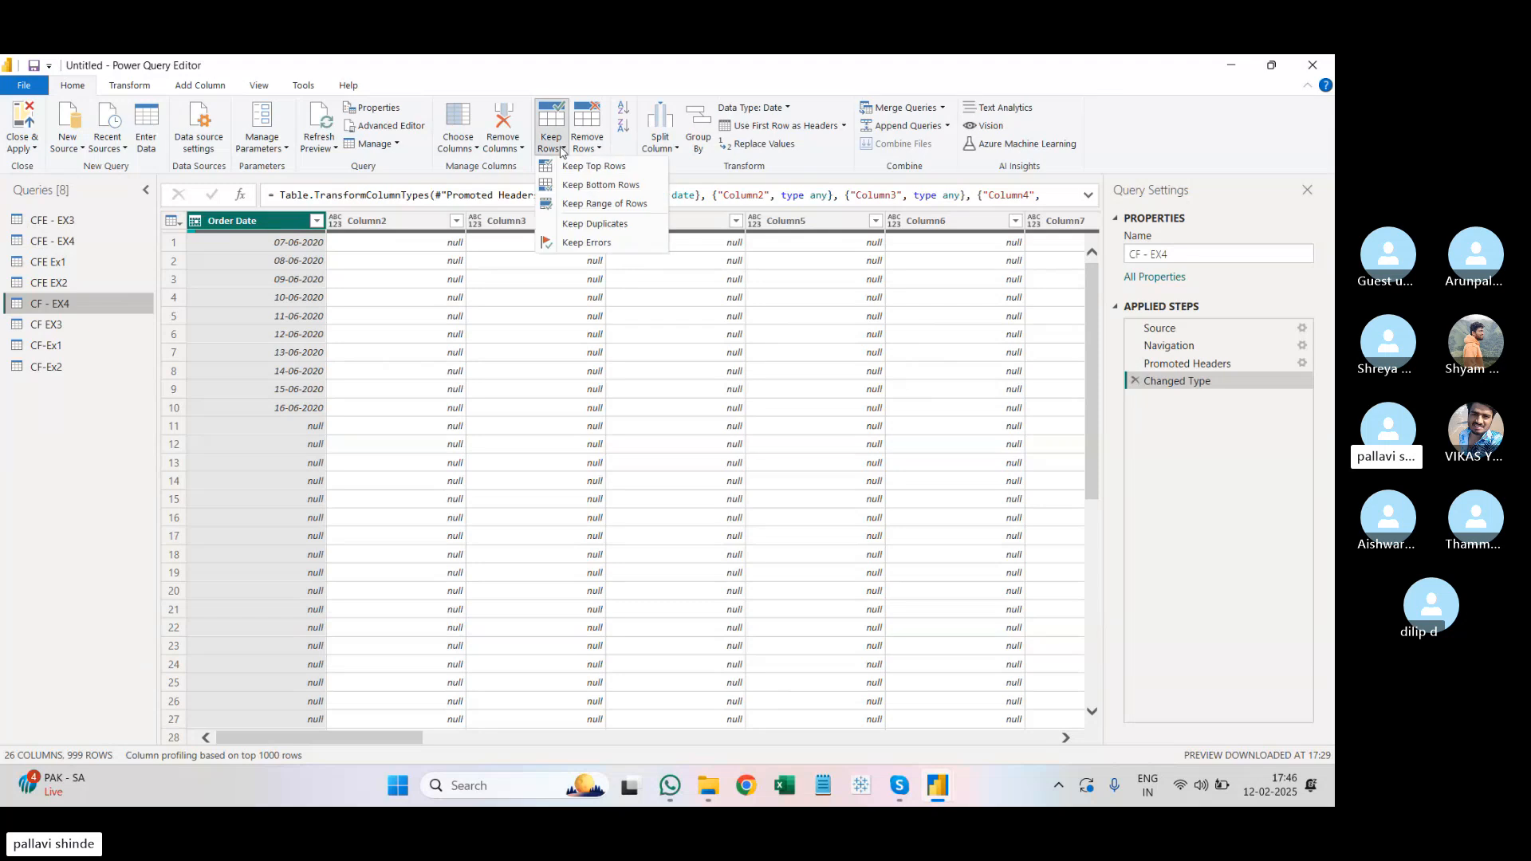
pyautogui.click(572, 169)
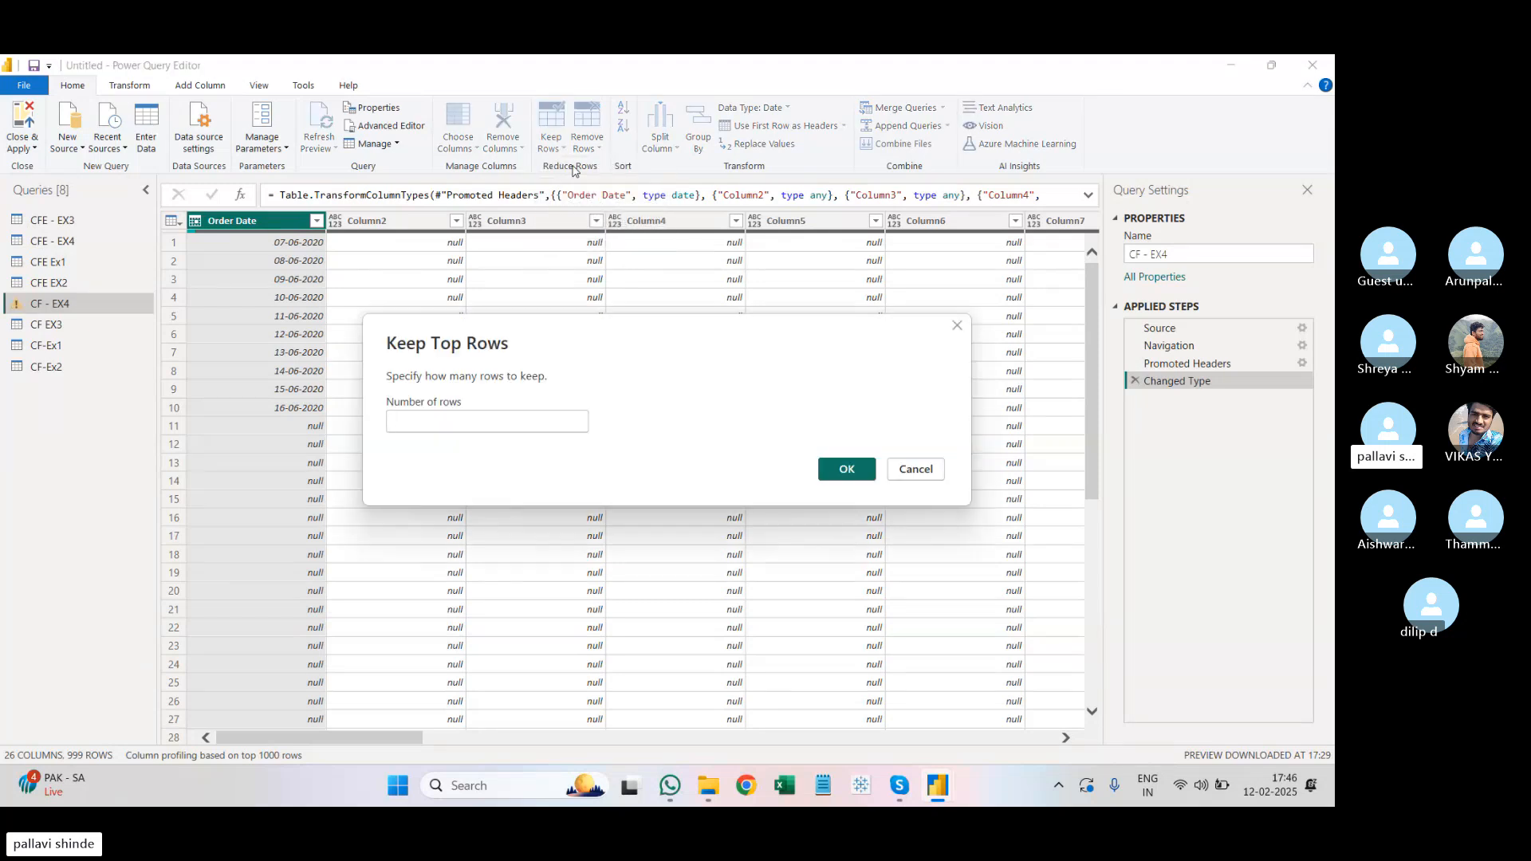
pyautogui.write('10')
pyautogui.press('Return')
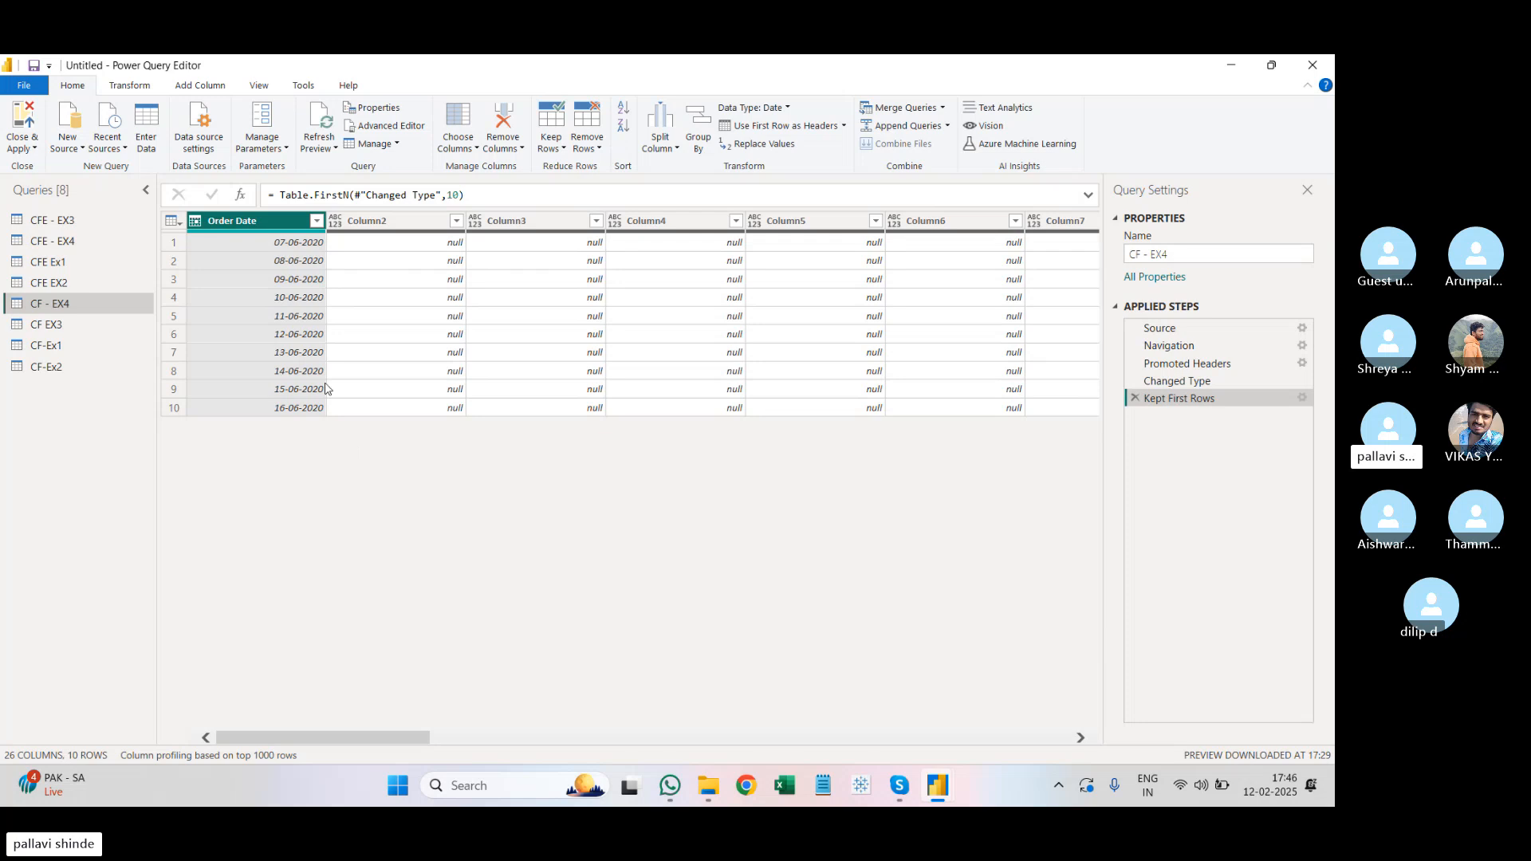
pyautogui.rightClick(281, 224)
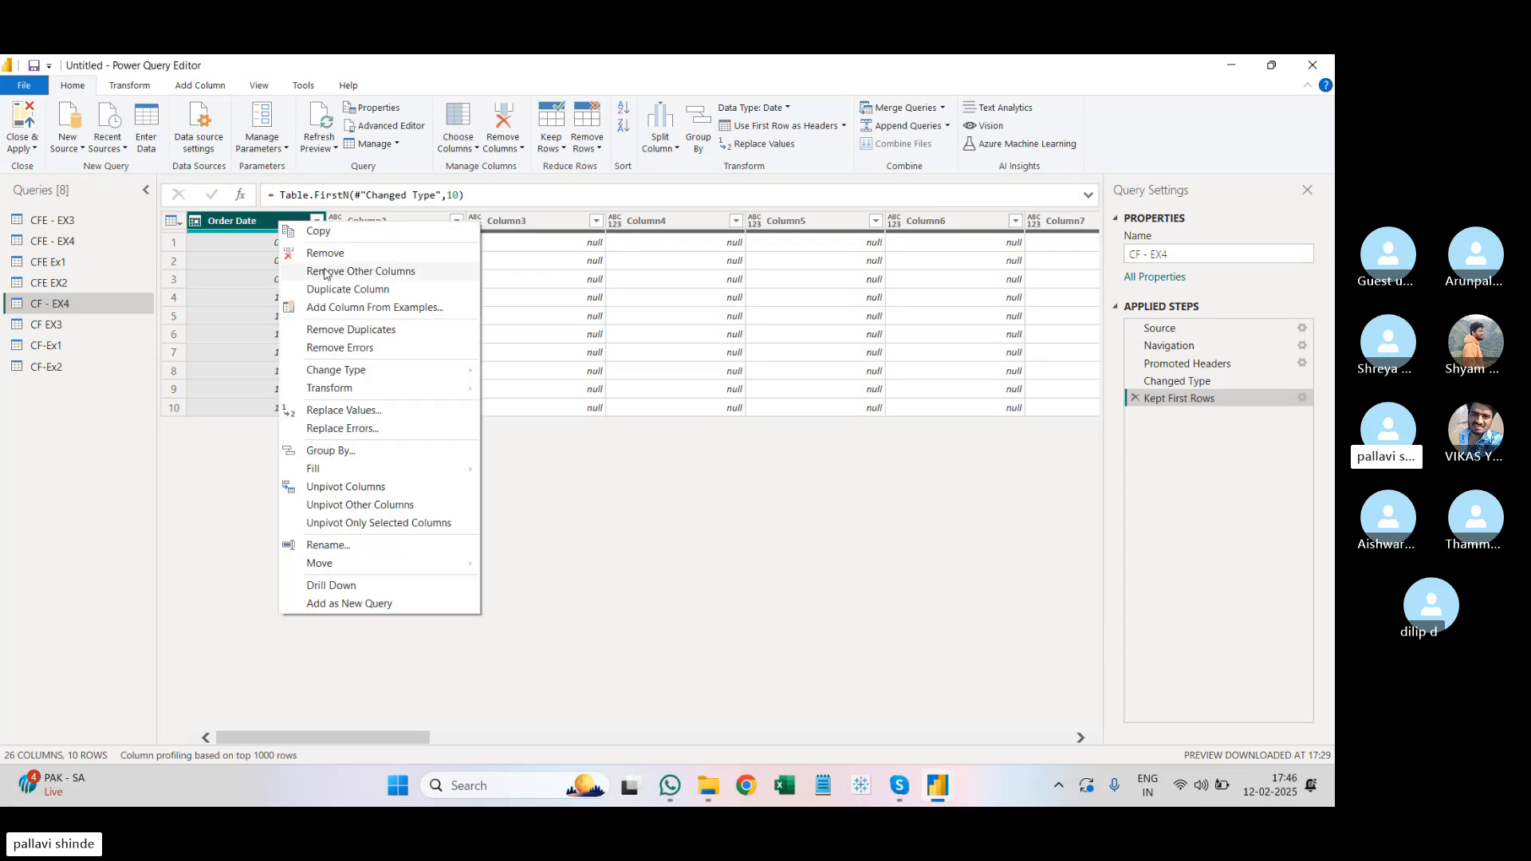
pyautogui.click(324, 273)
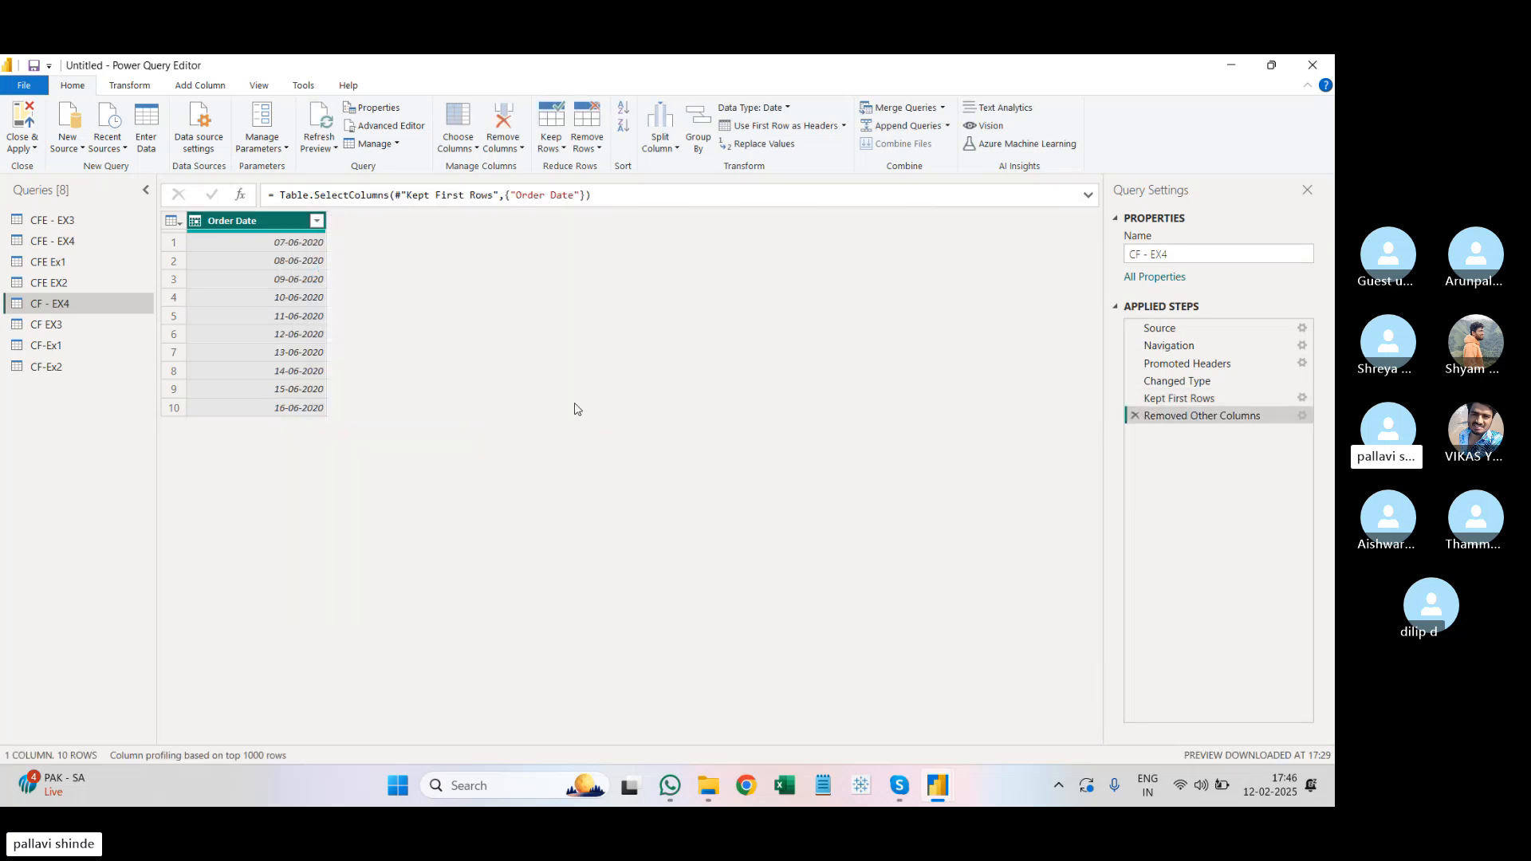
# Step: Start a conditional column in CF - EX4 whose first clause tests Order Date with the equals operator
pyautogui.click(225, 86)
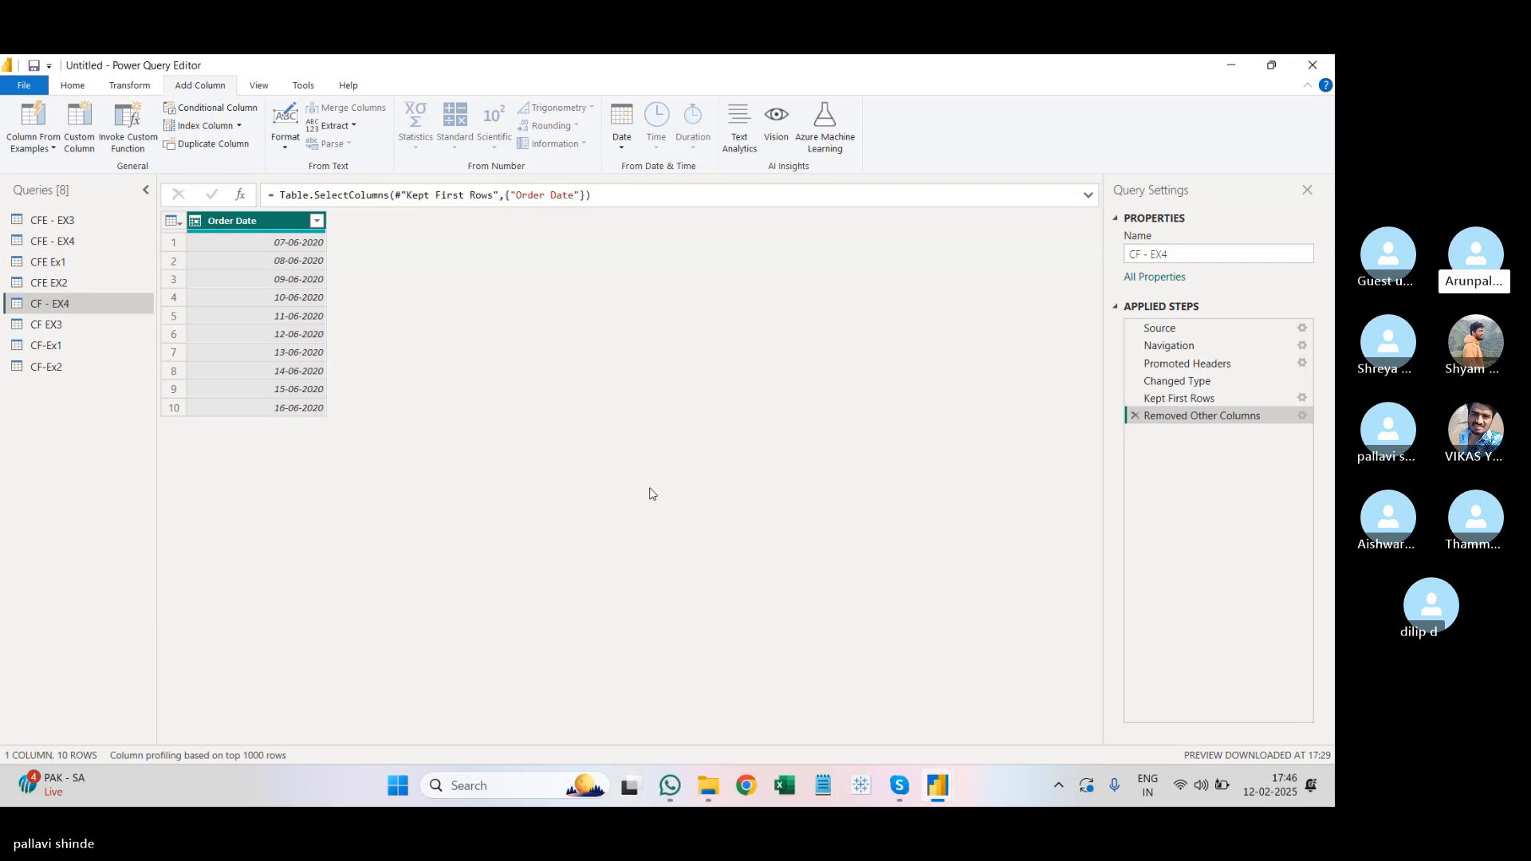
pyautogui.click(300, 317)
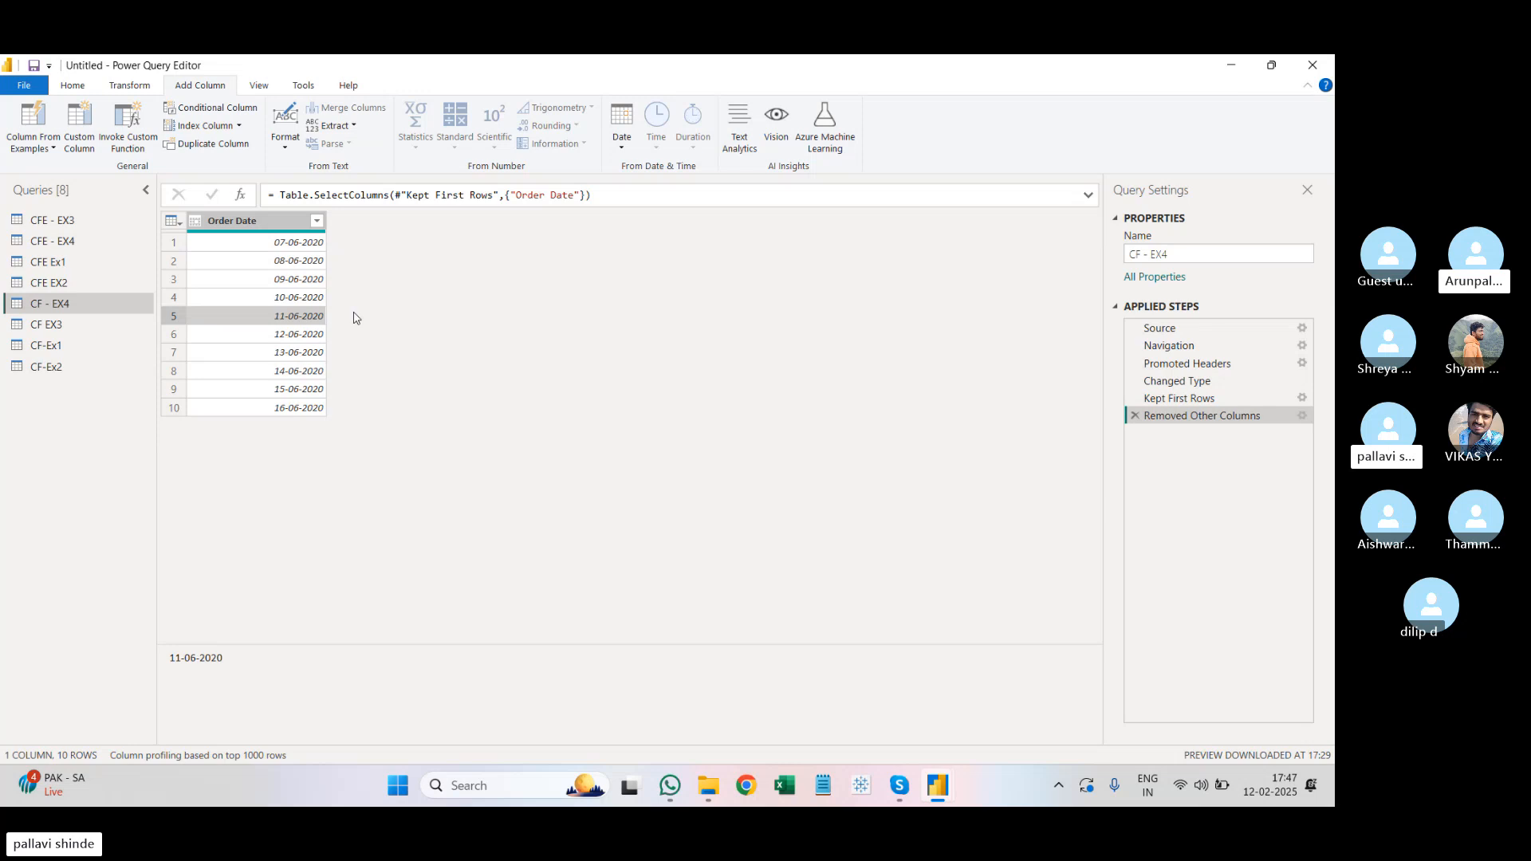
pyautogui.click(296, 223)
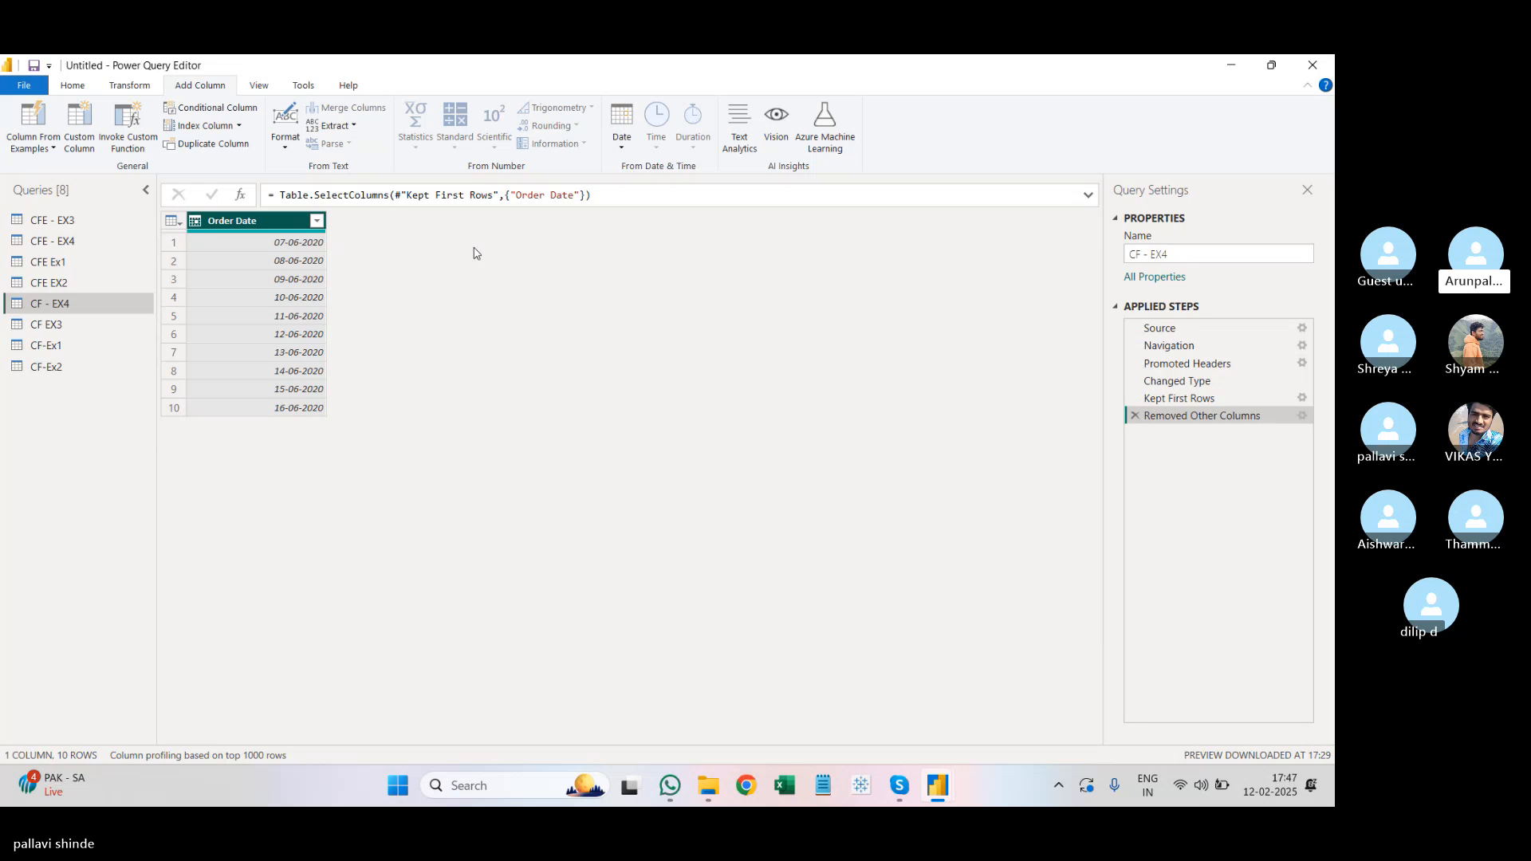
pyautogui.click(198, 107)
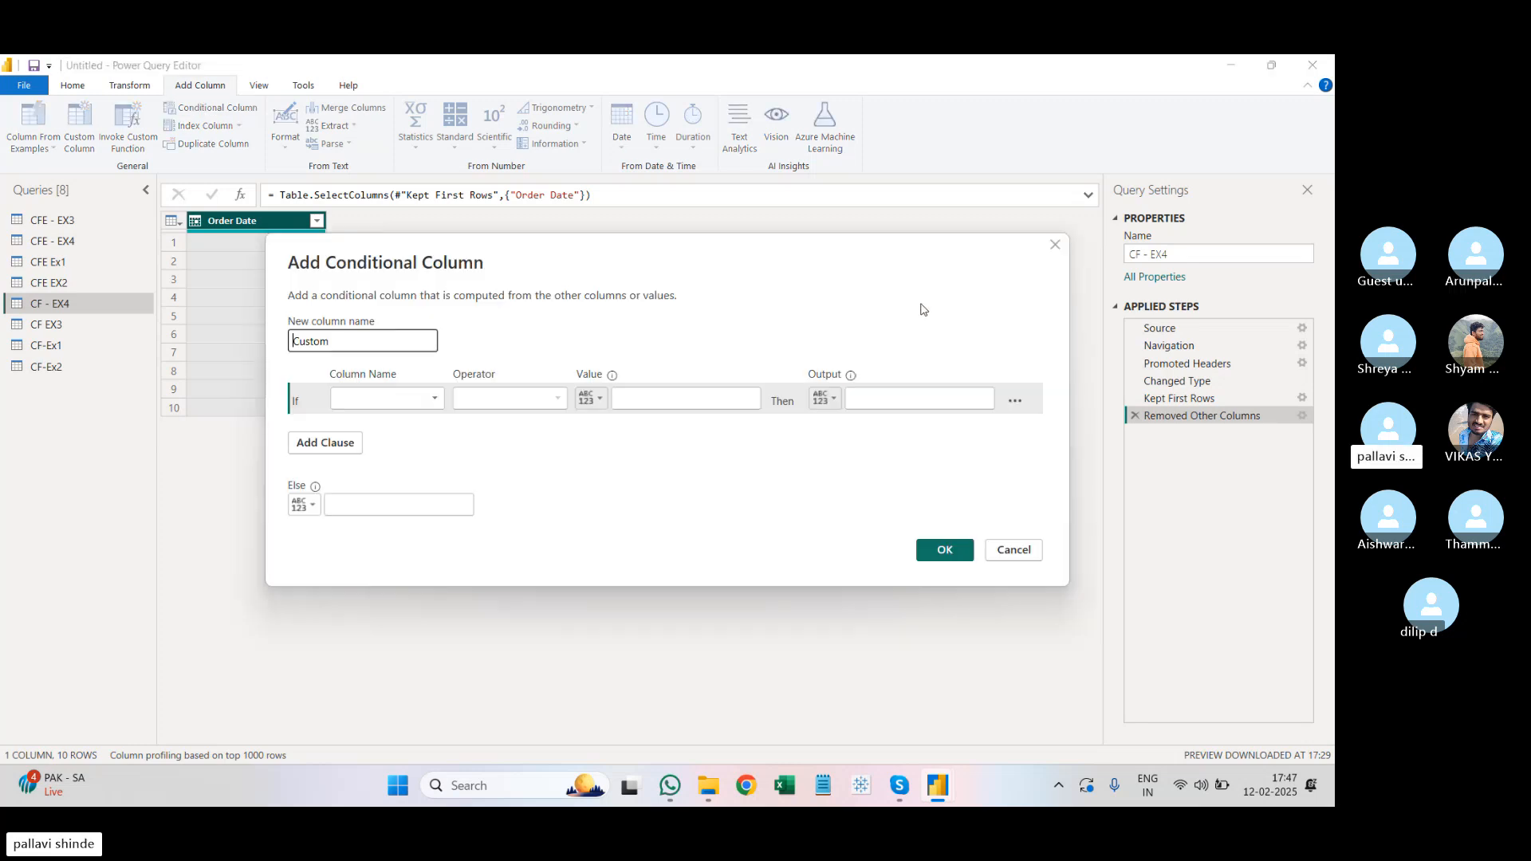
pyautogui.click(438, 402)
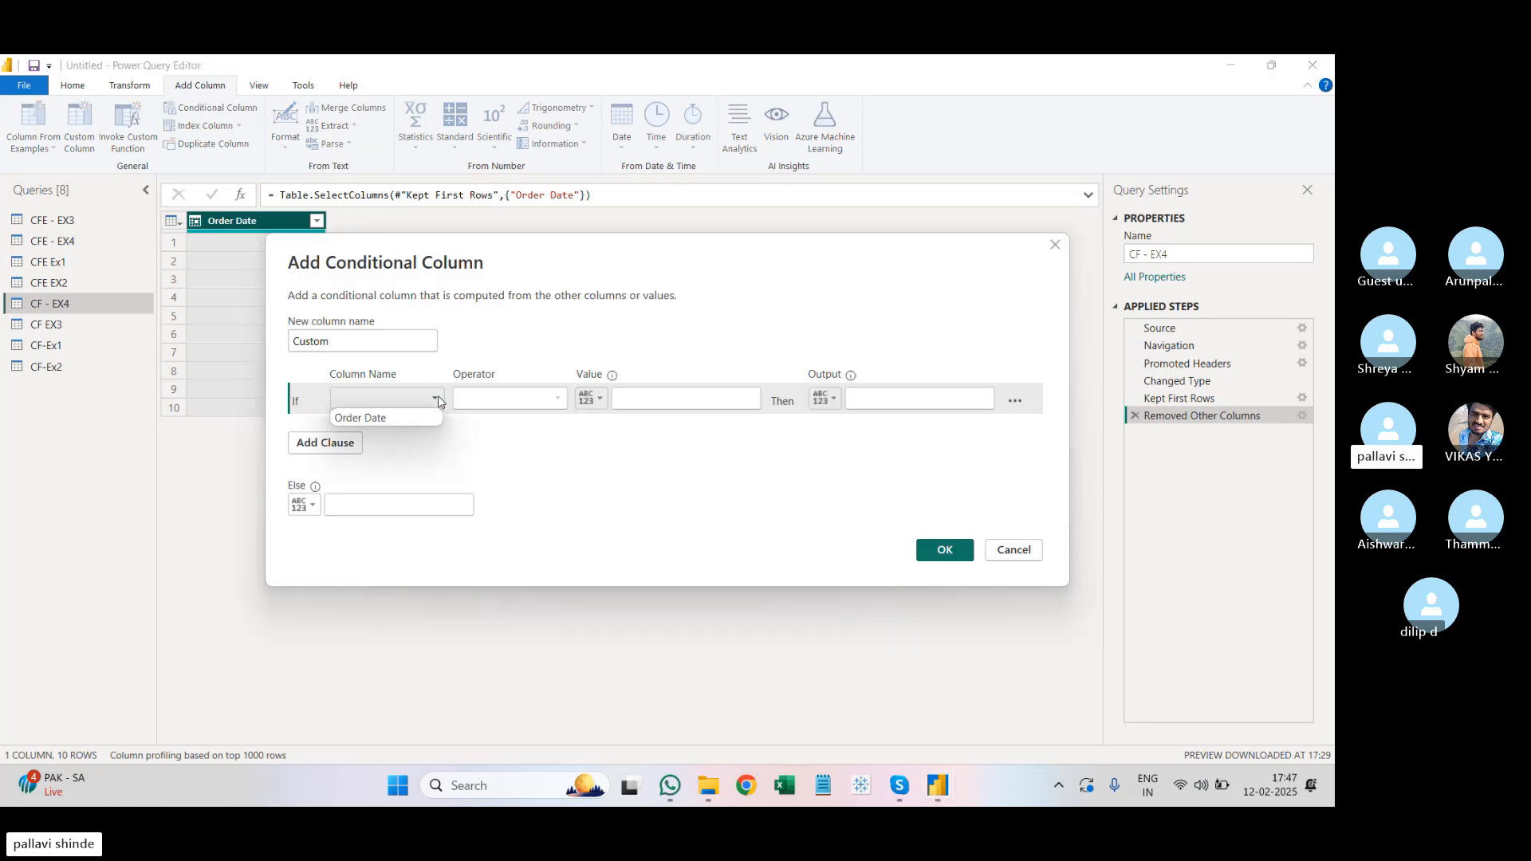
pyautogui.click(435, 417)
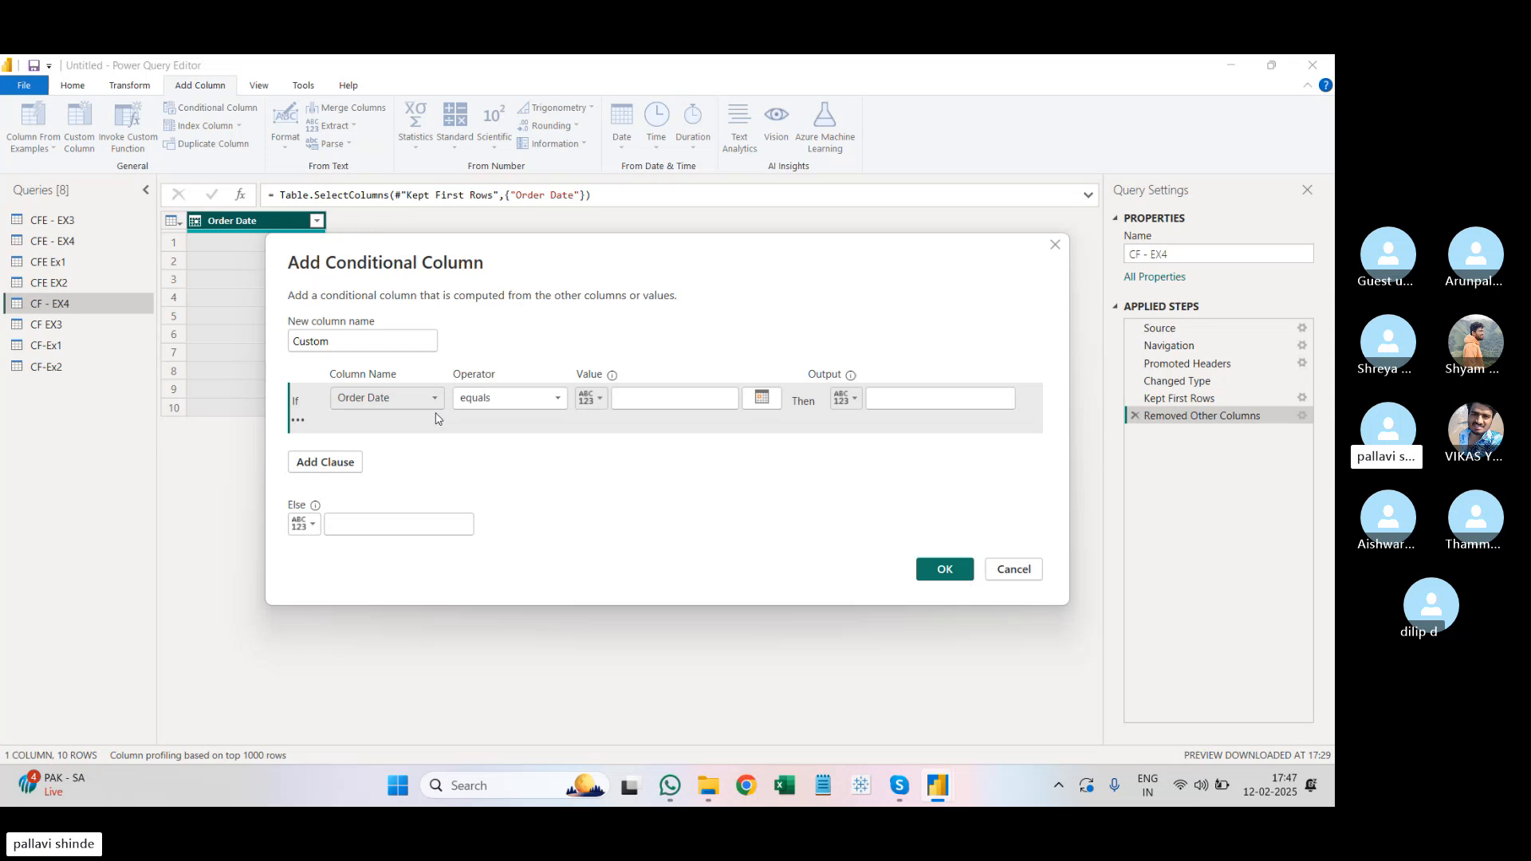
pyautogui.click(561, 404)
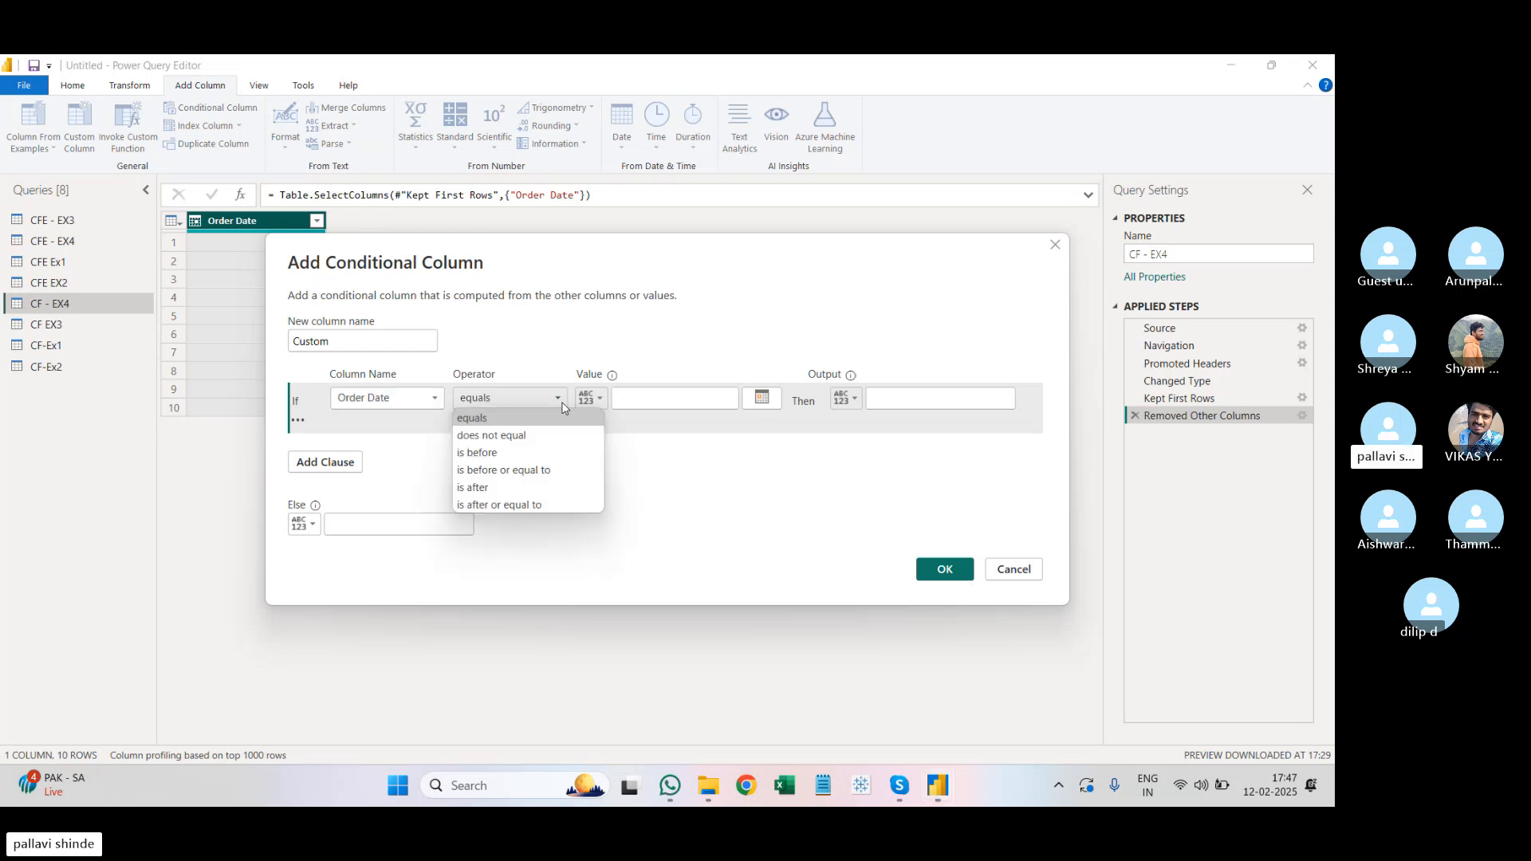
pyautogui.click(562, 412)
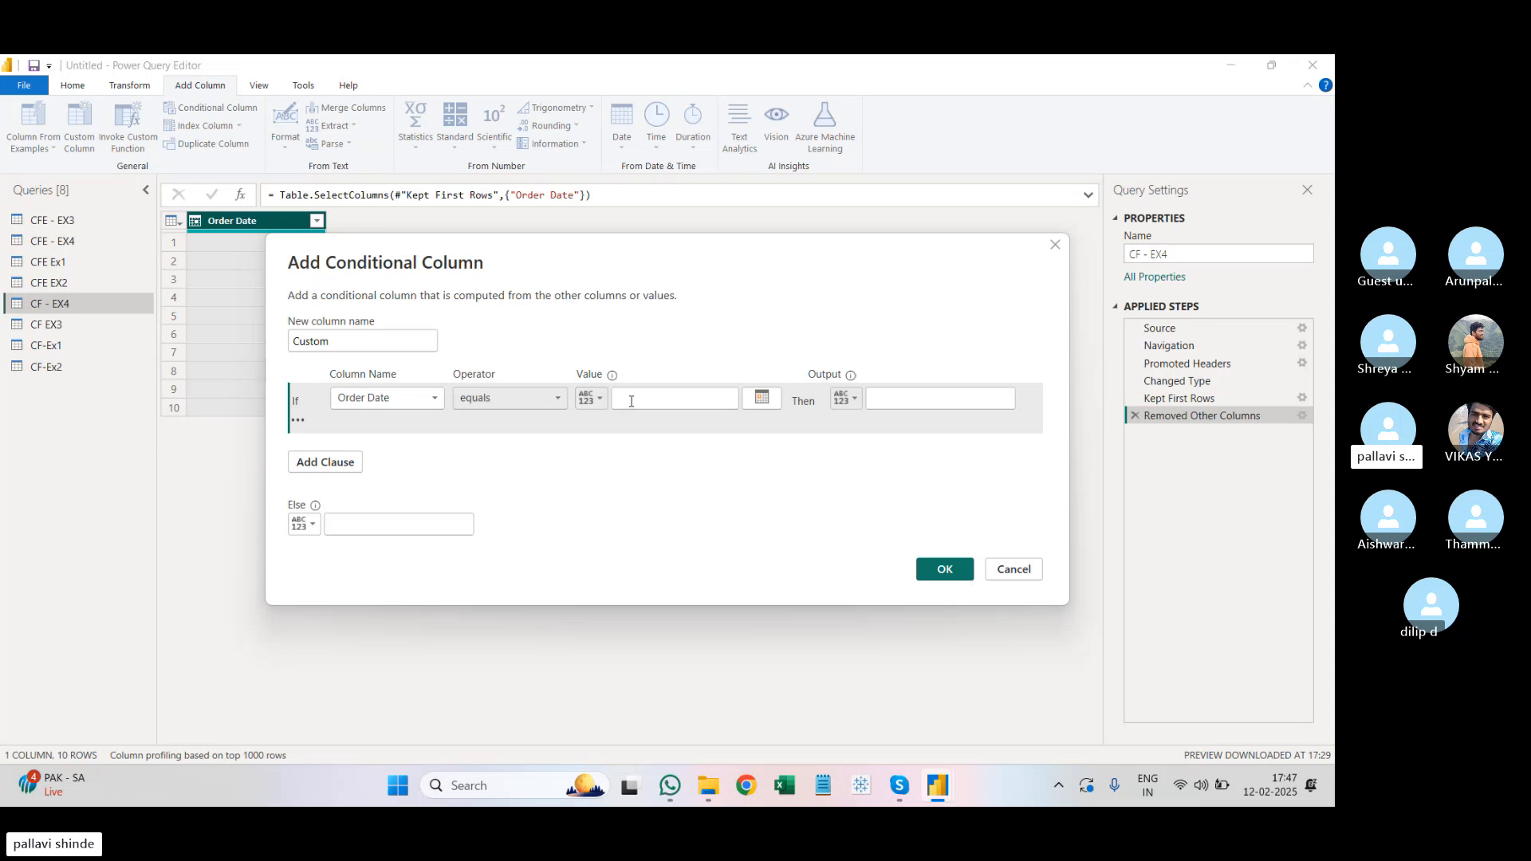
pyautogui.moveTo(712, 256); pyautogui.dragTo(827, 246)
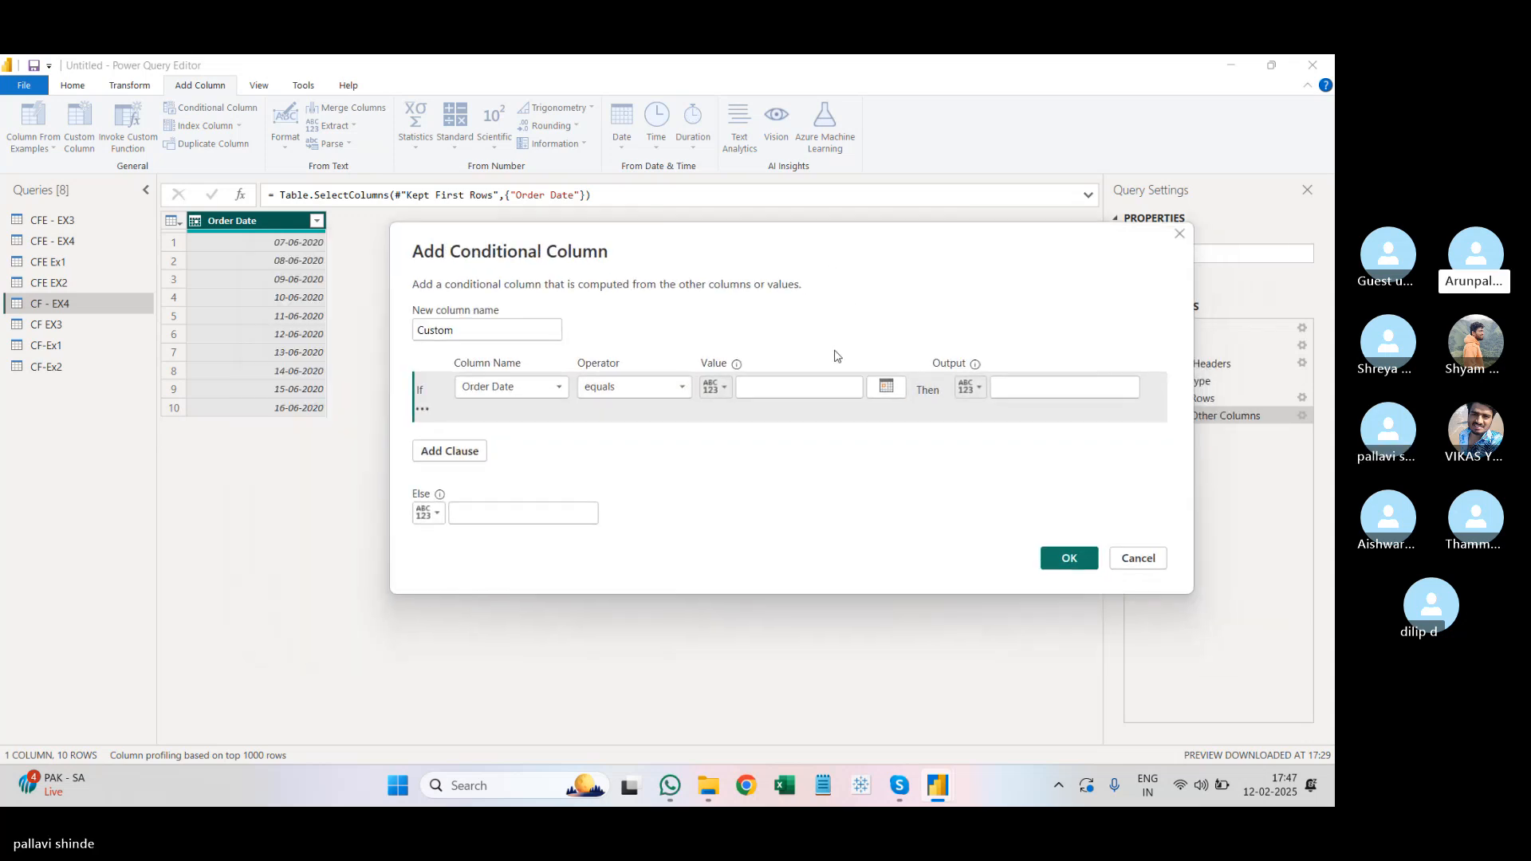
pyautogui.click(725, 388)
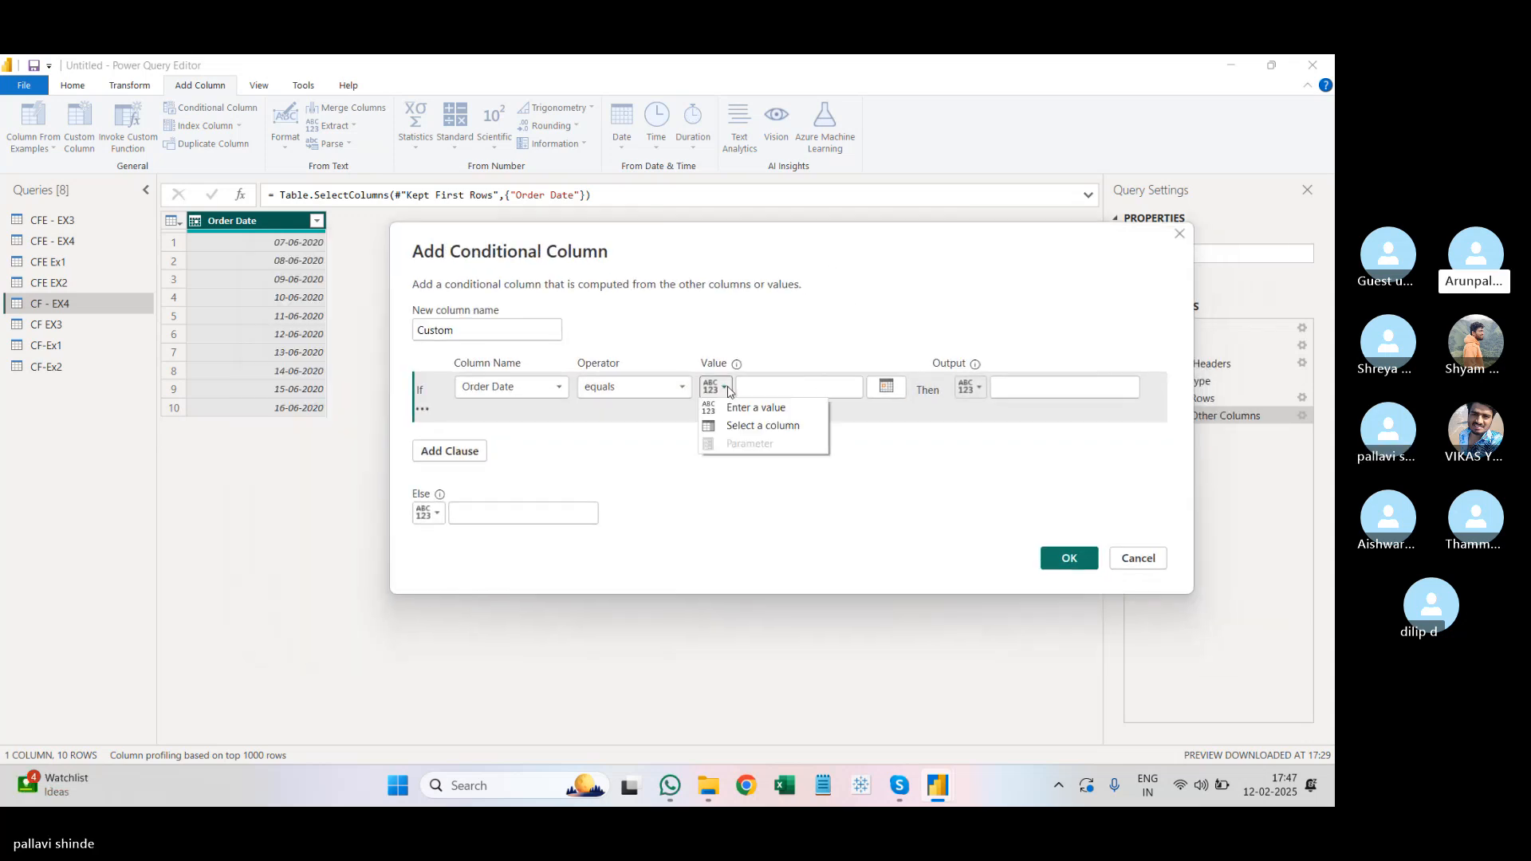
pyautogui.click(754, 381)
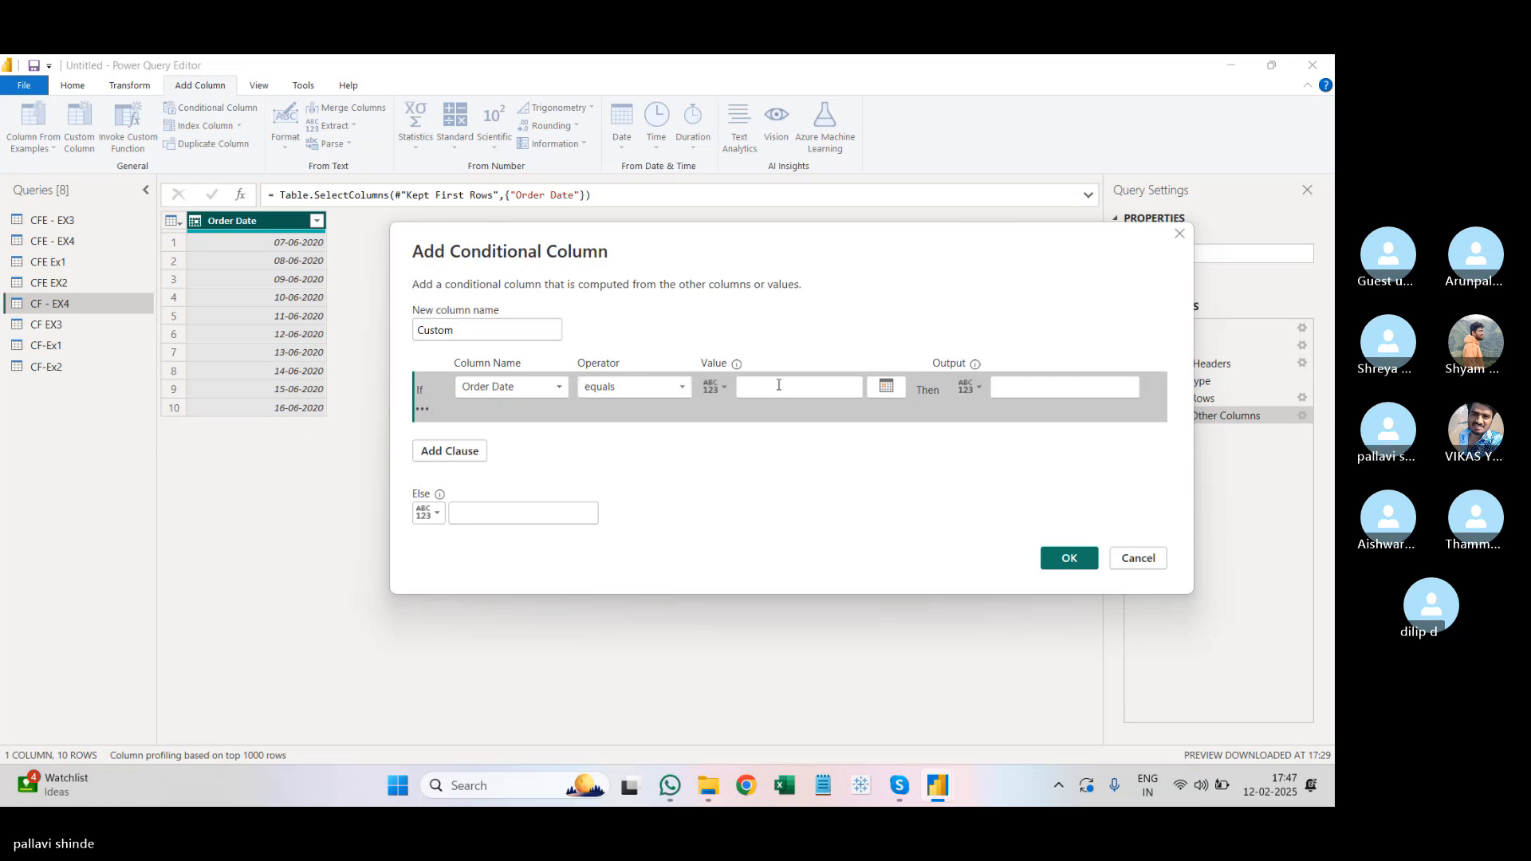
# Step: Set the clause's comparison value to the date 11-06-2020 using the date picker
pyautogui.click(890, 395)
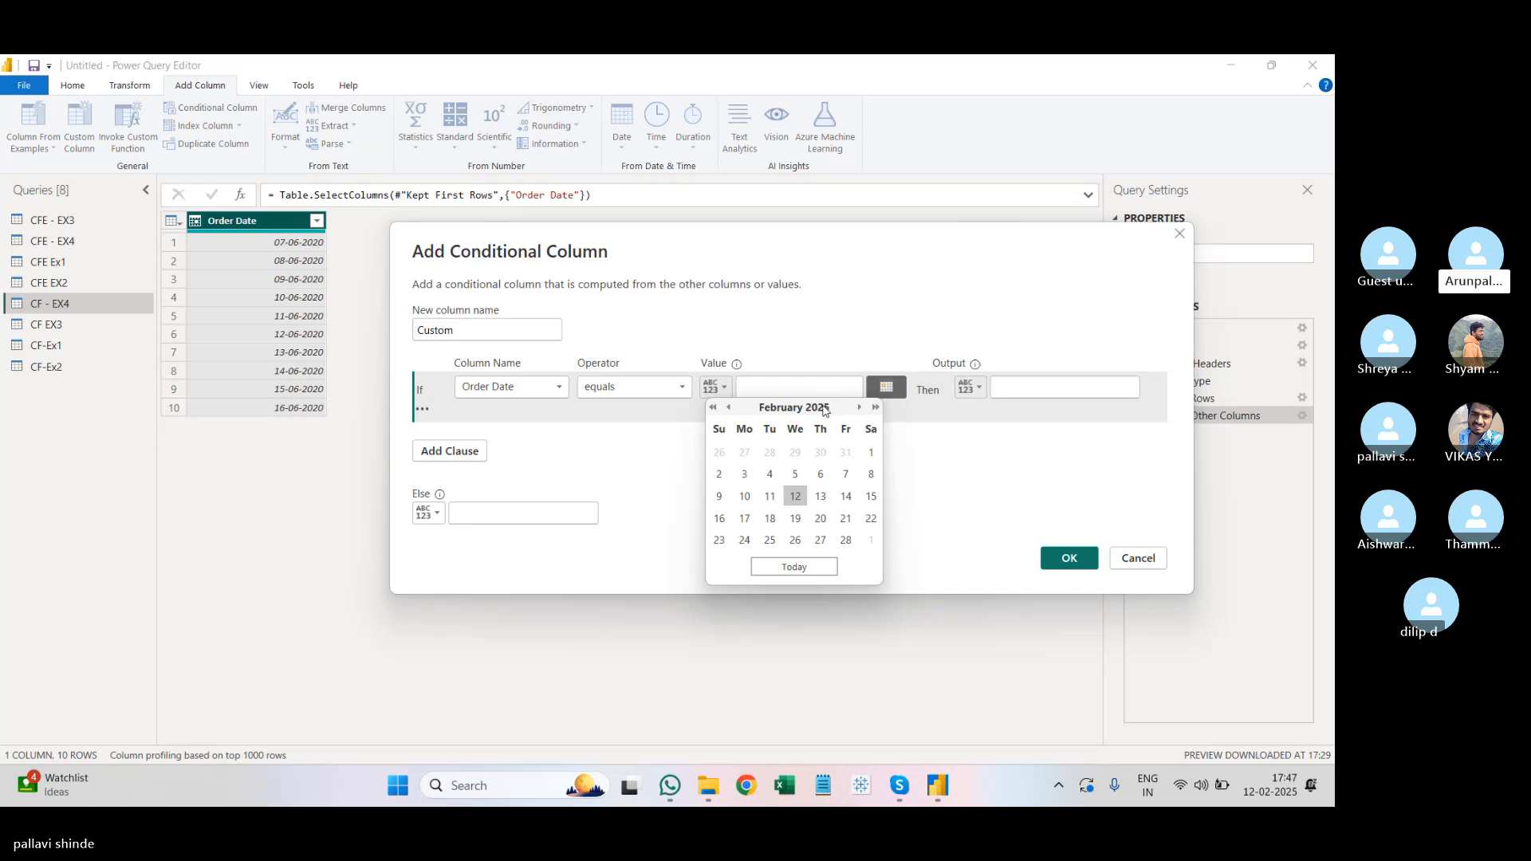
pyautogui.click(713, 408)
pyautogui.click(712, 408)
pyautogui.click(713, 408)
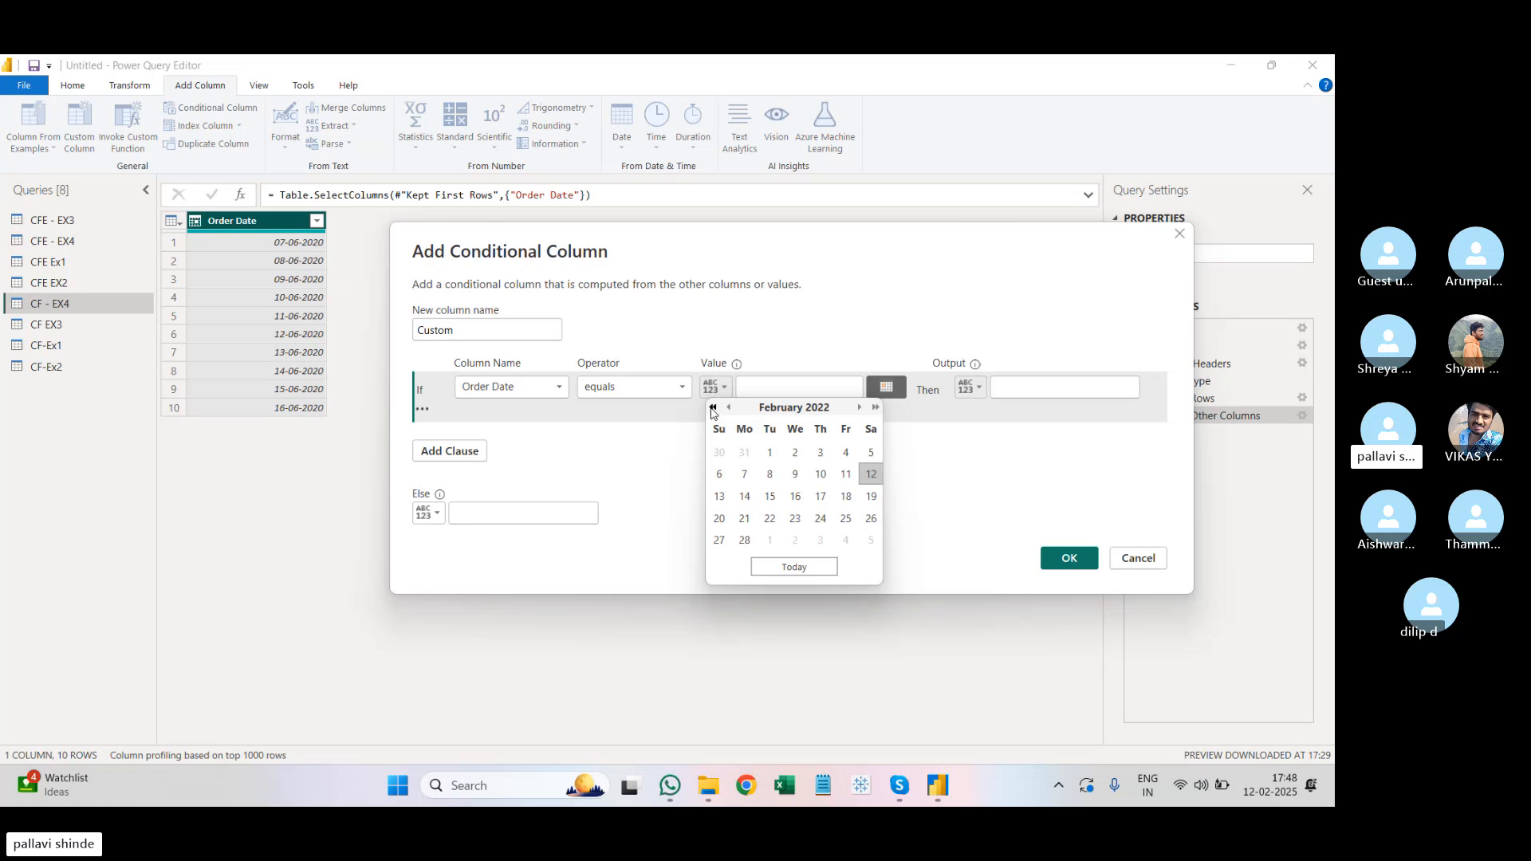
pyautogui.click(713, 408)
pyautogui.click(713, 409)
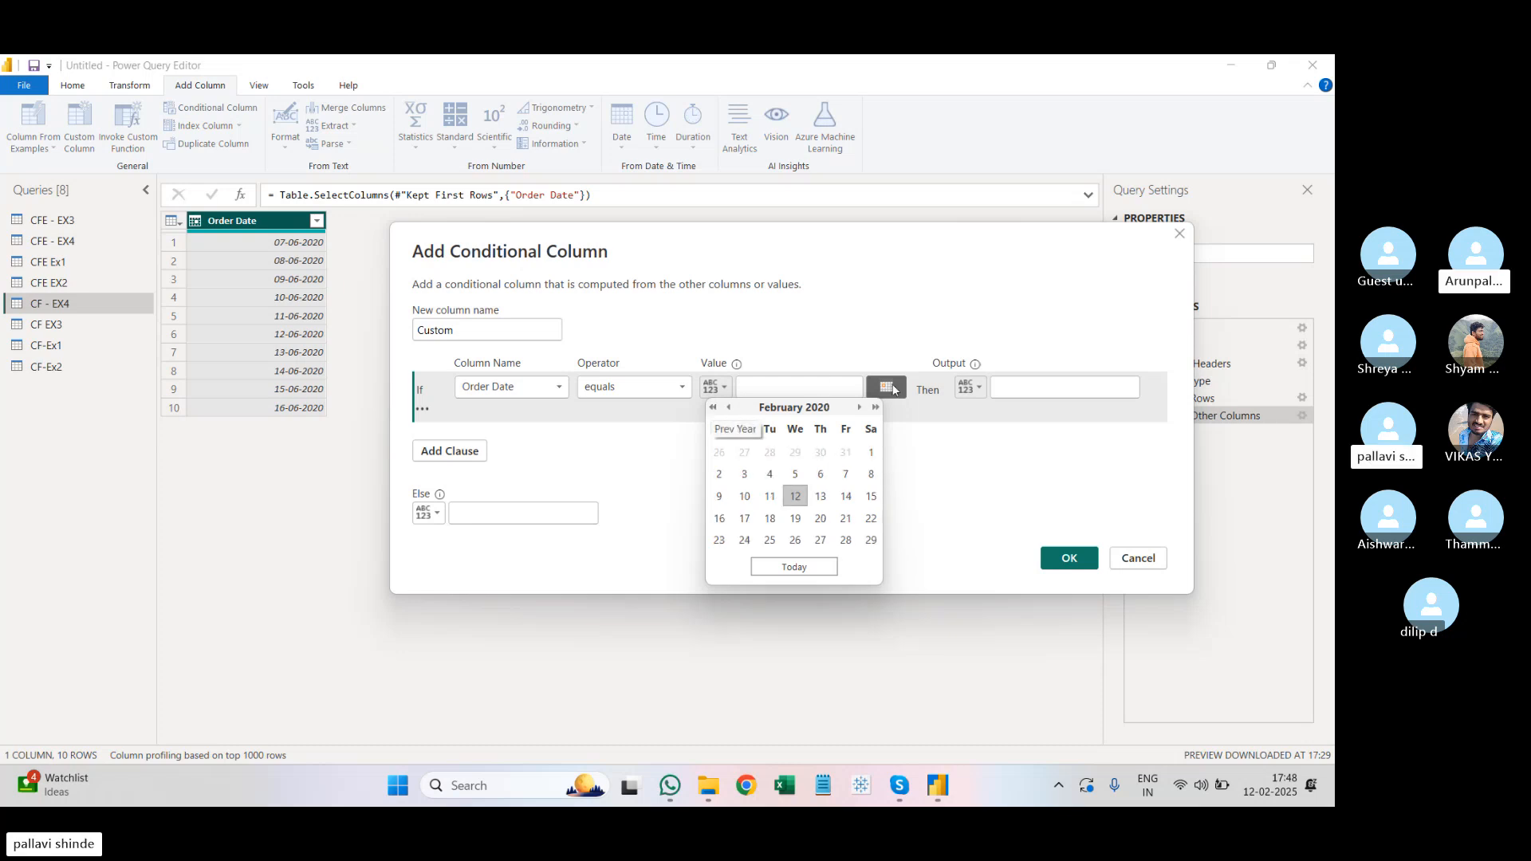
pyautogui.click(861, 409)
pyautogui.click(861, 408)
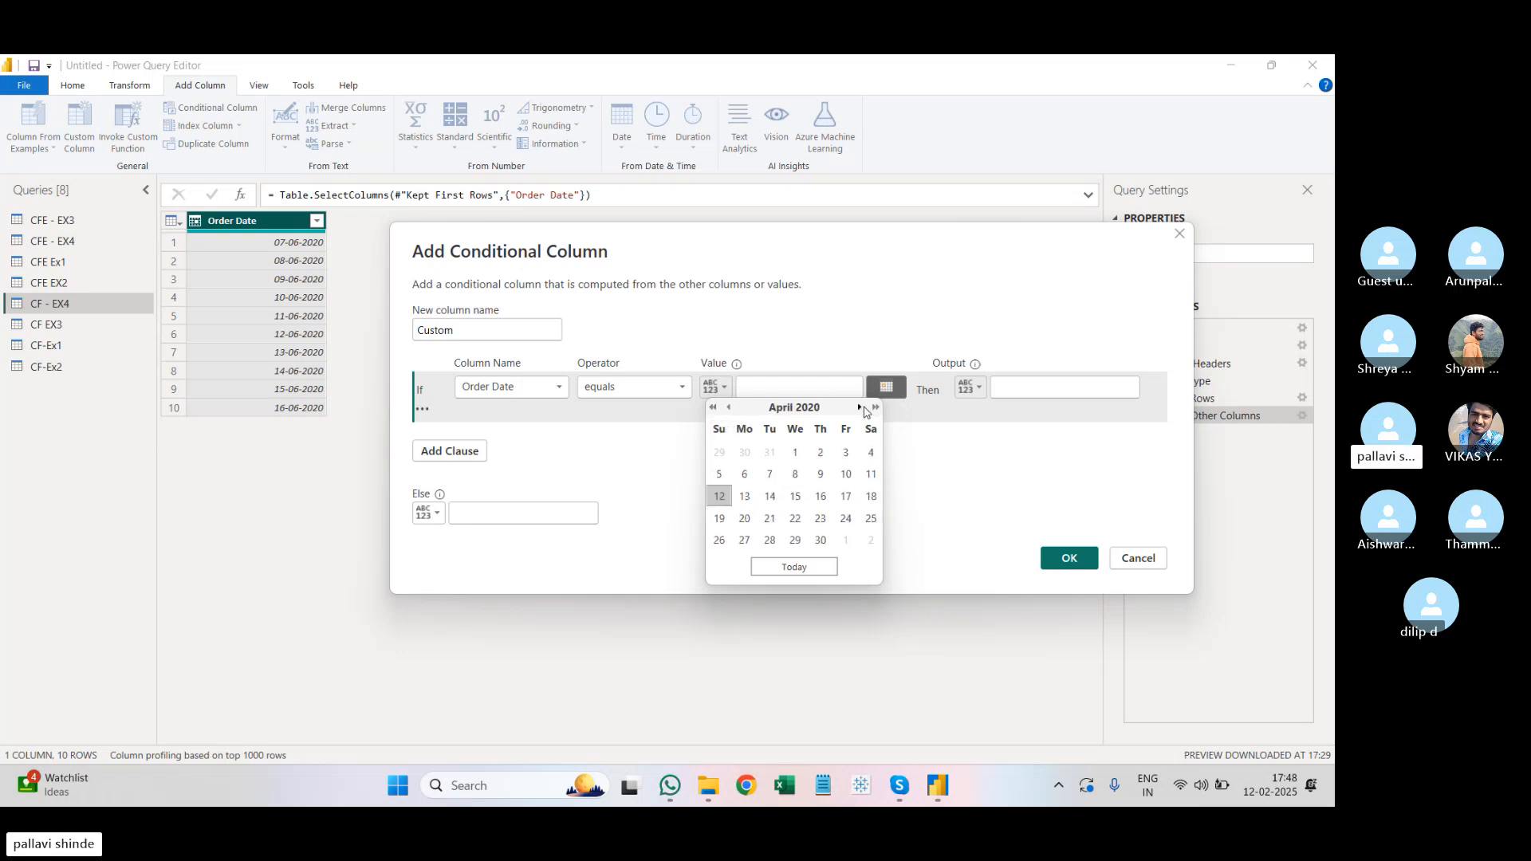
pyautogui.click(861, 408)
pyautogui.click(861, 408)
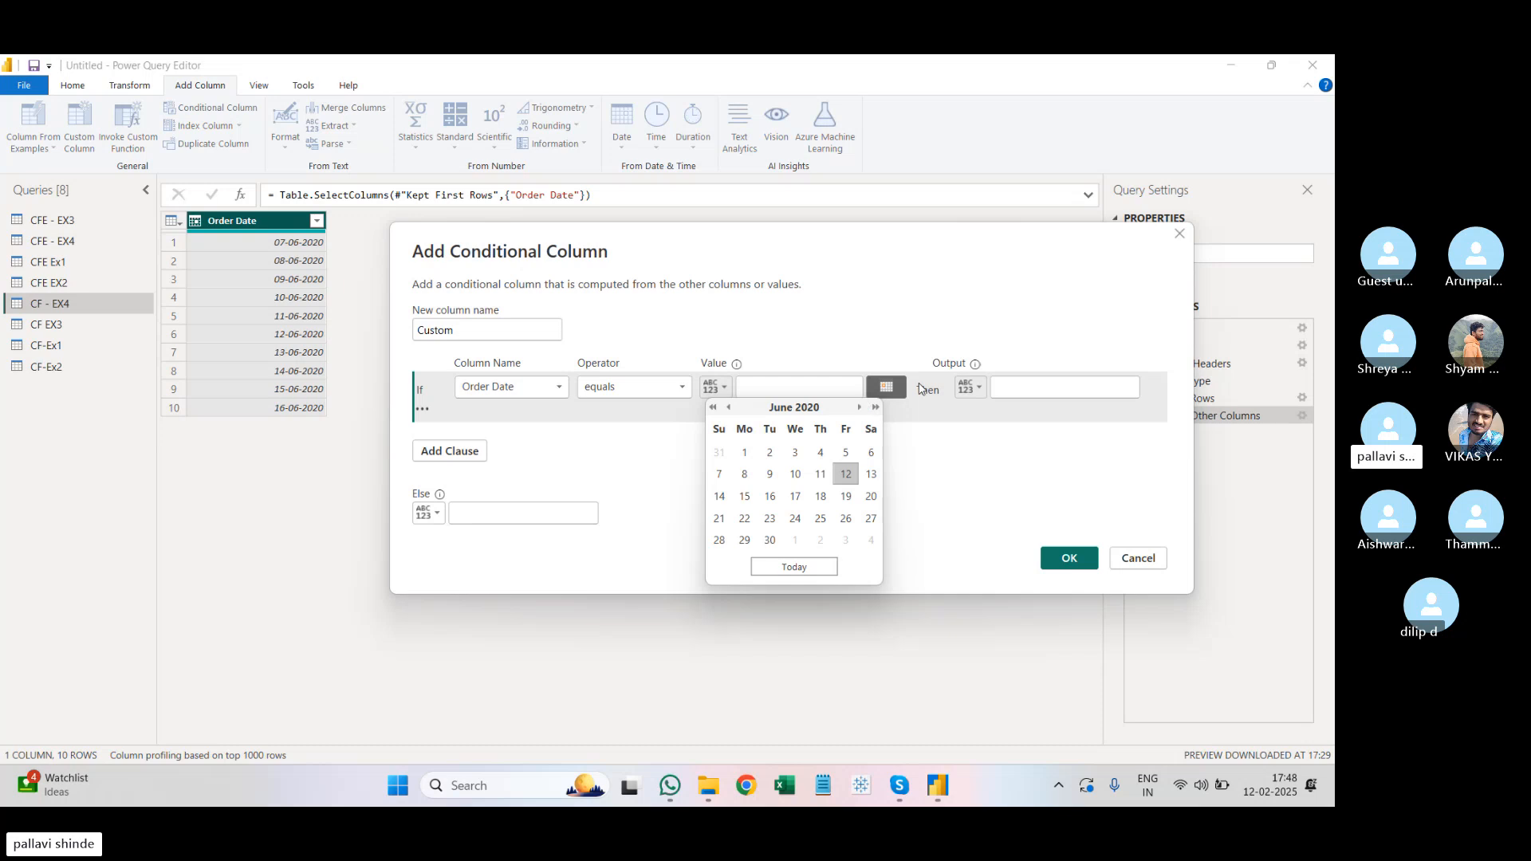
pyautogui.click(719, 474)
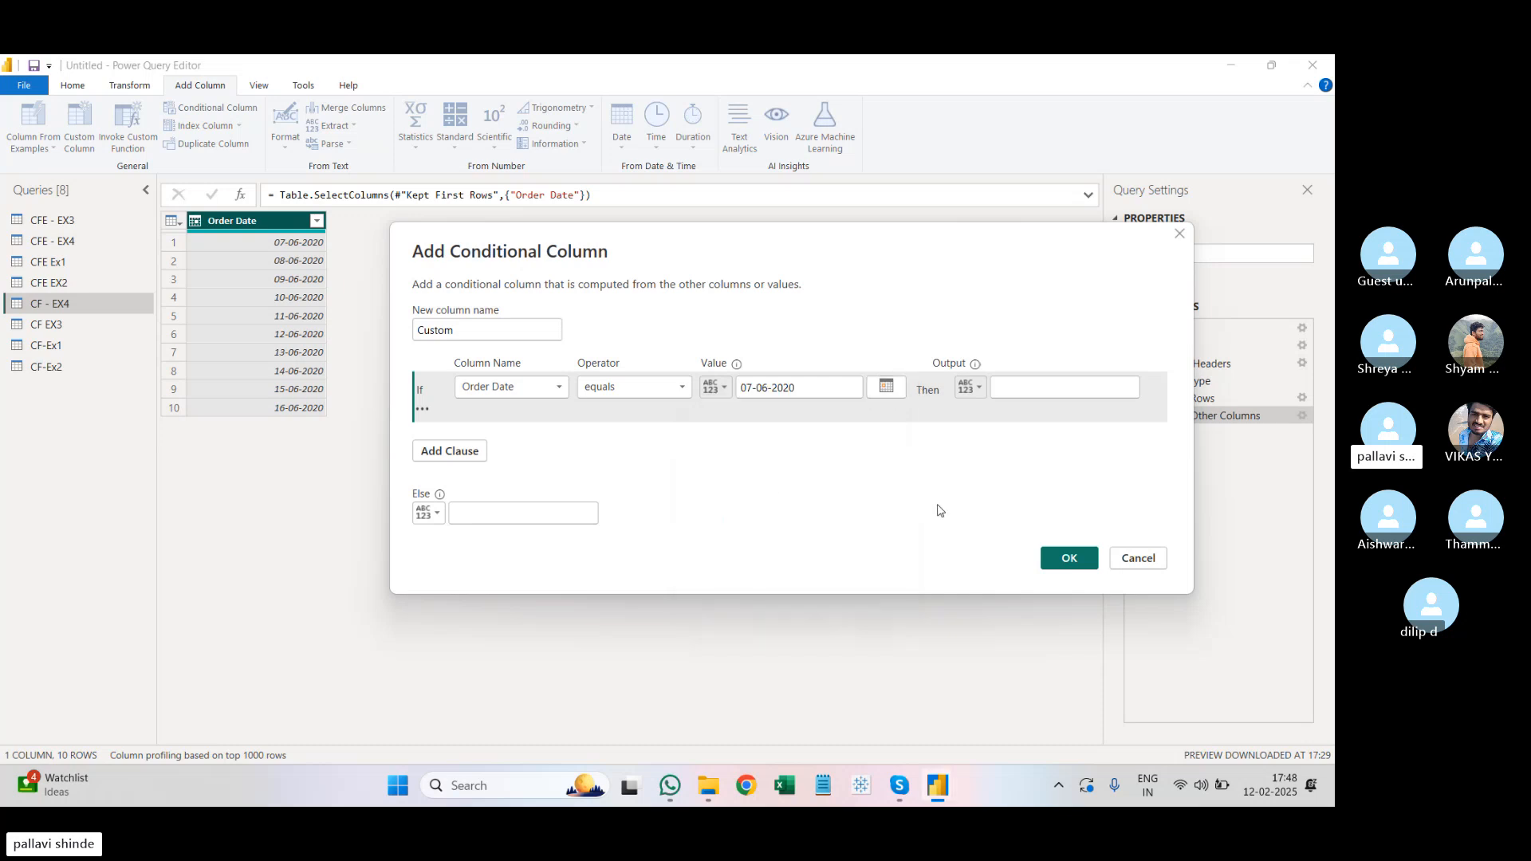
pyautogui.click(887, 388)
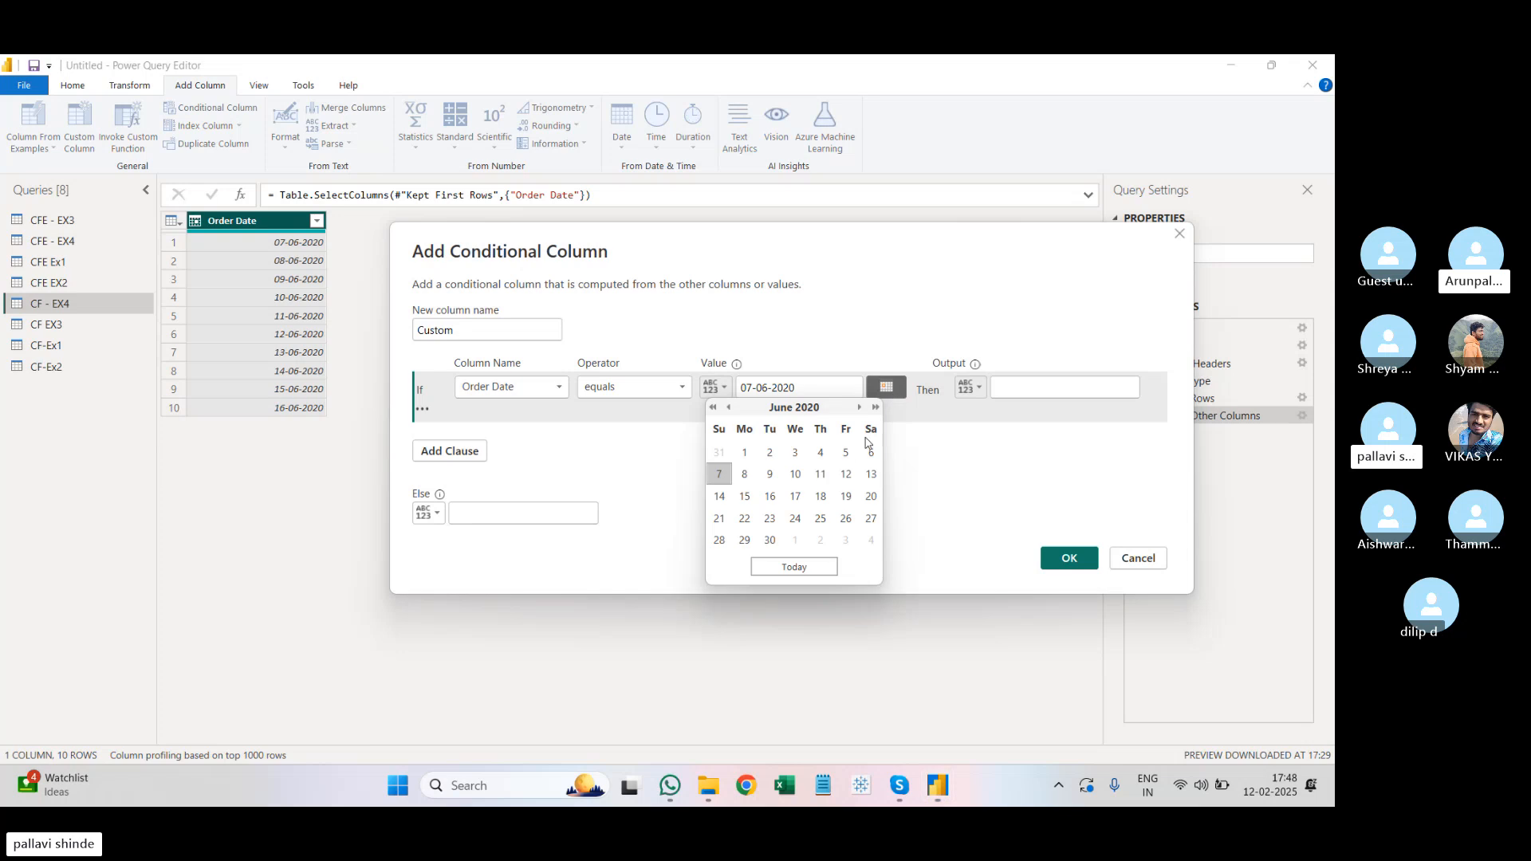
pyautogui.click(821, 476)
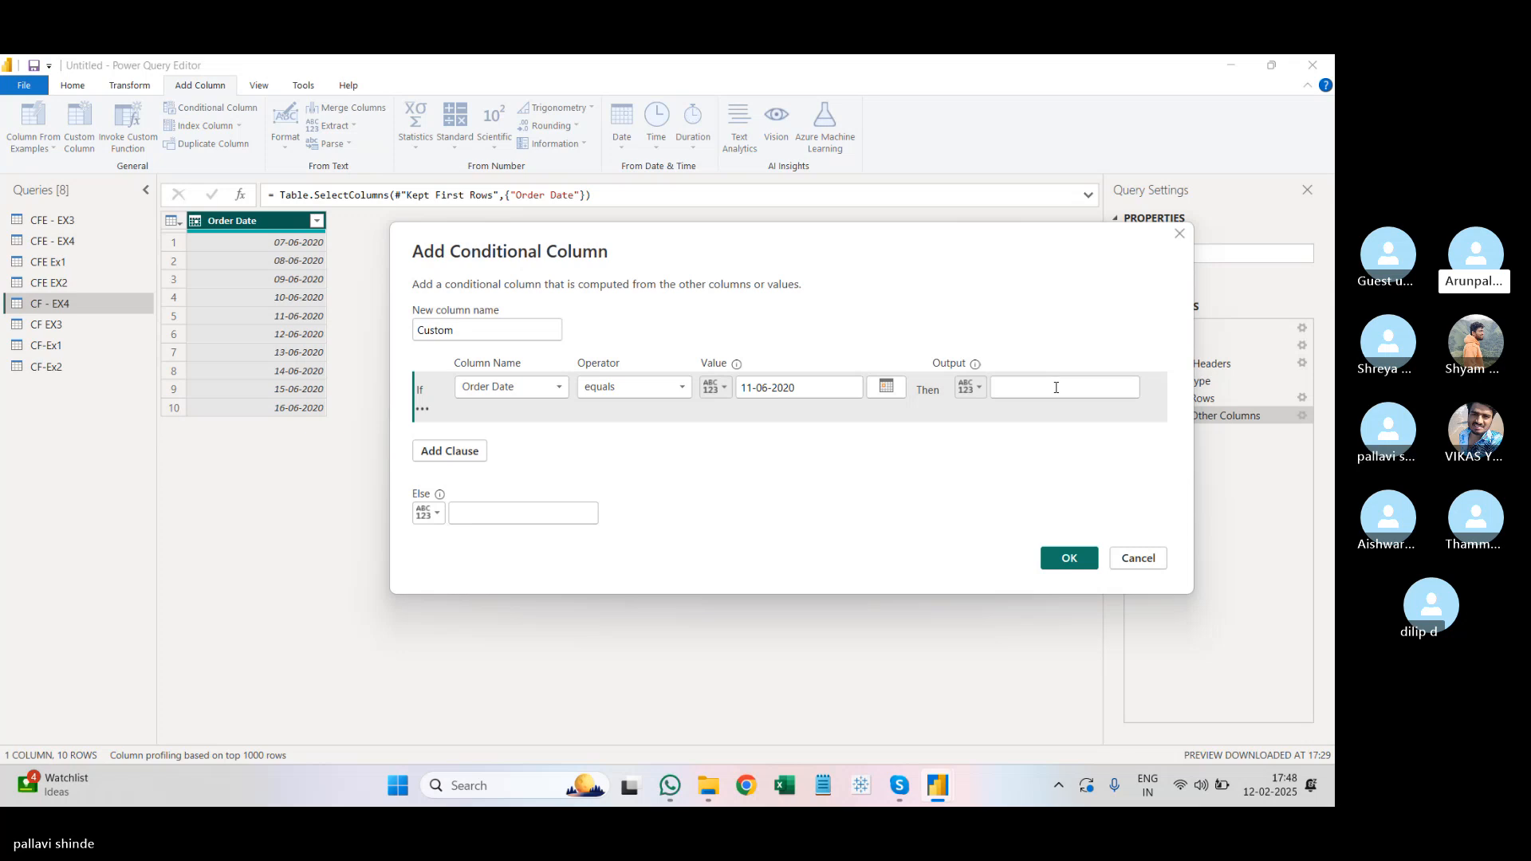
# Step: Change the first clause's operator to is before and set its output to Older Dates
pyautogui.click(682, 388)
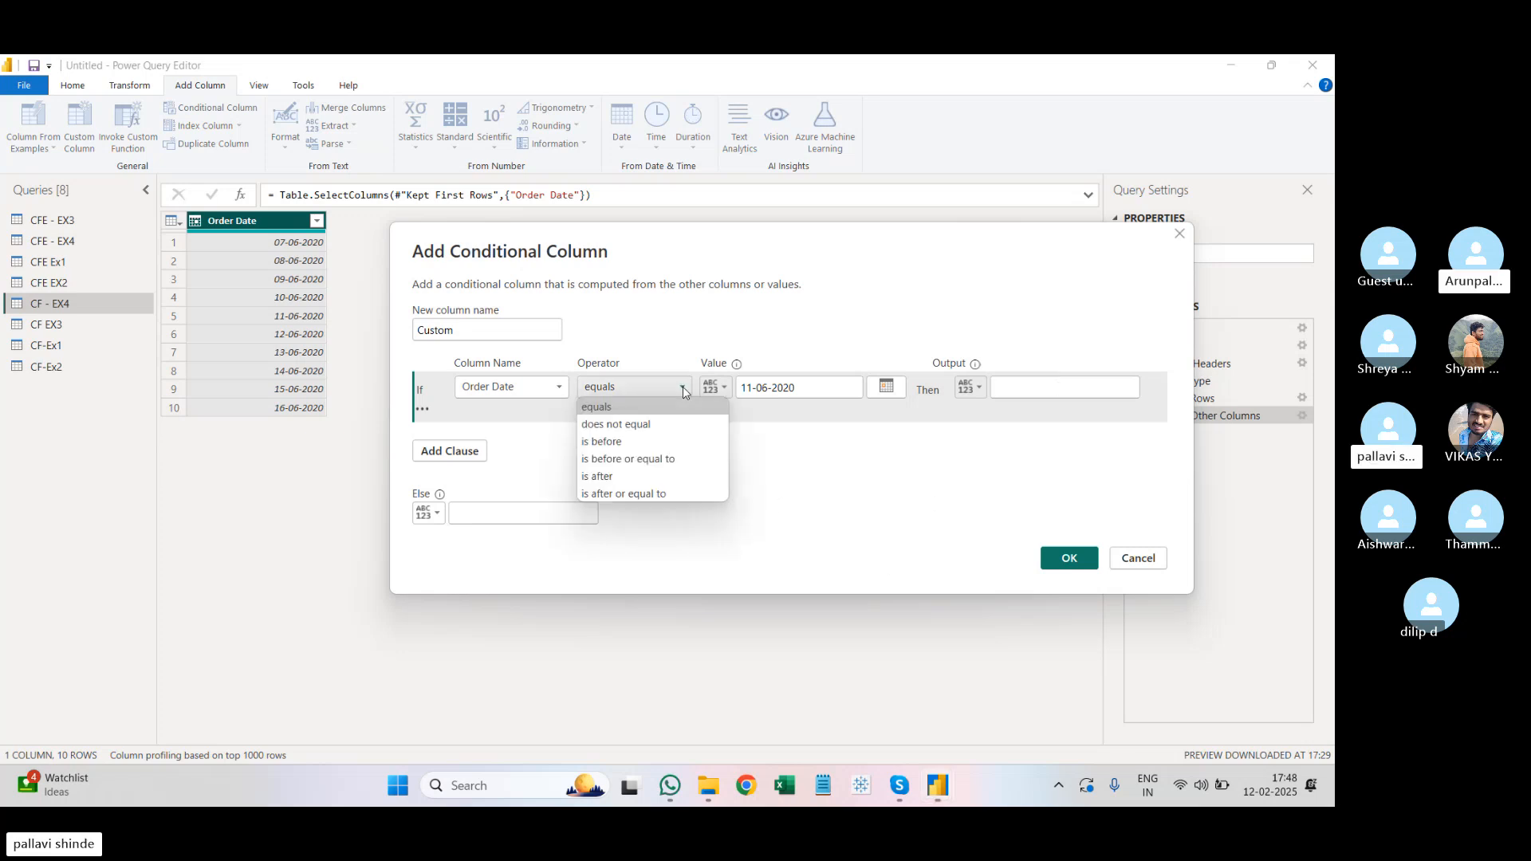
pyautogui.click(645, 445)
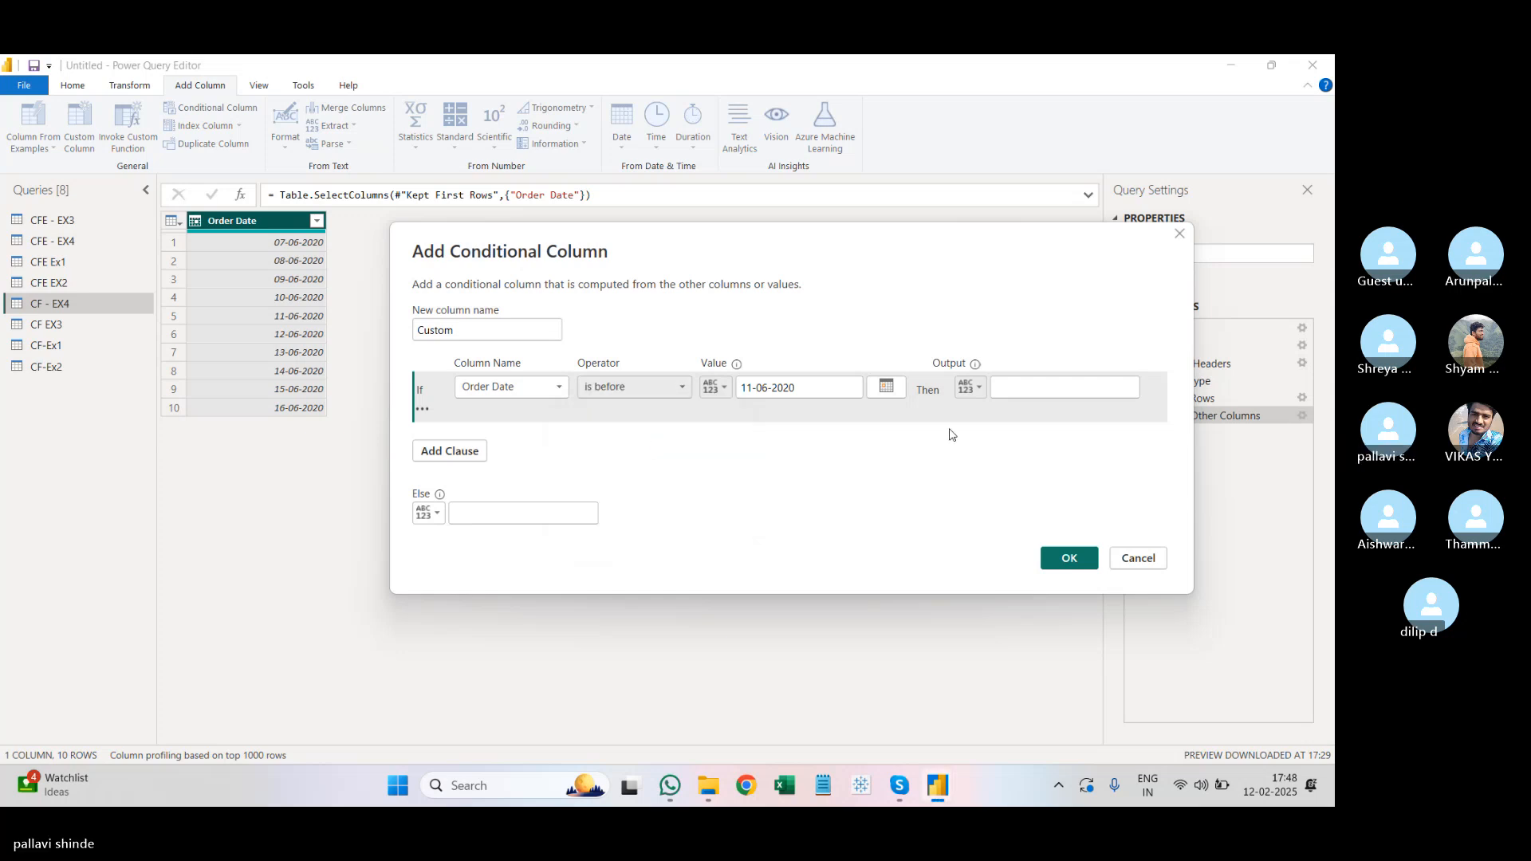
pyautogui.click(1033, 388)
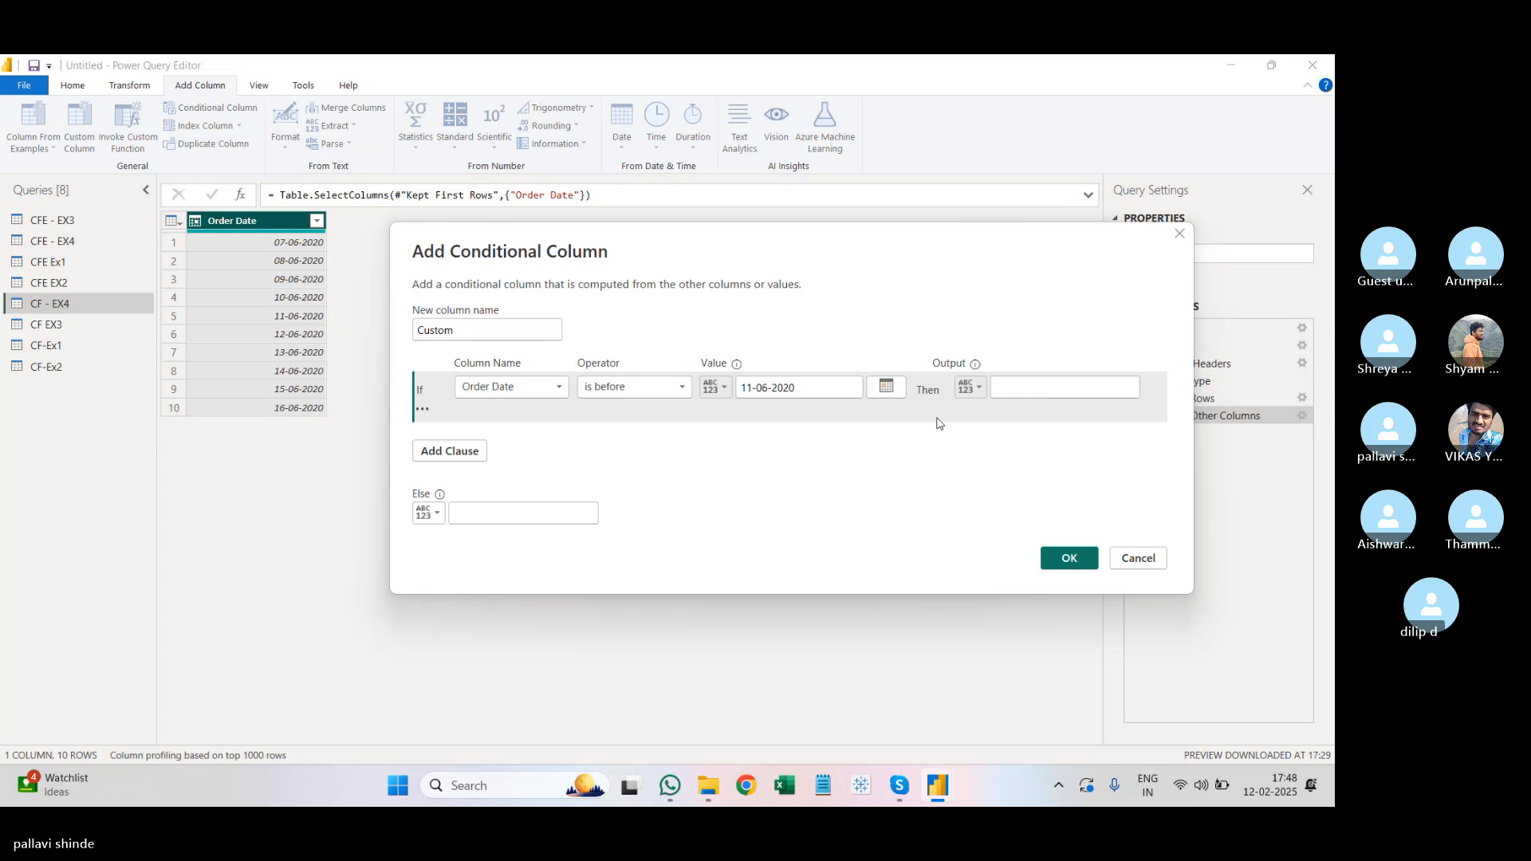
pyautogui.write('O')
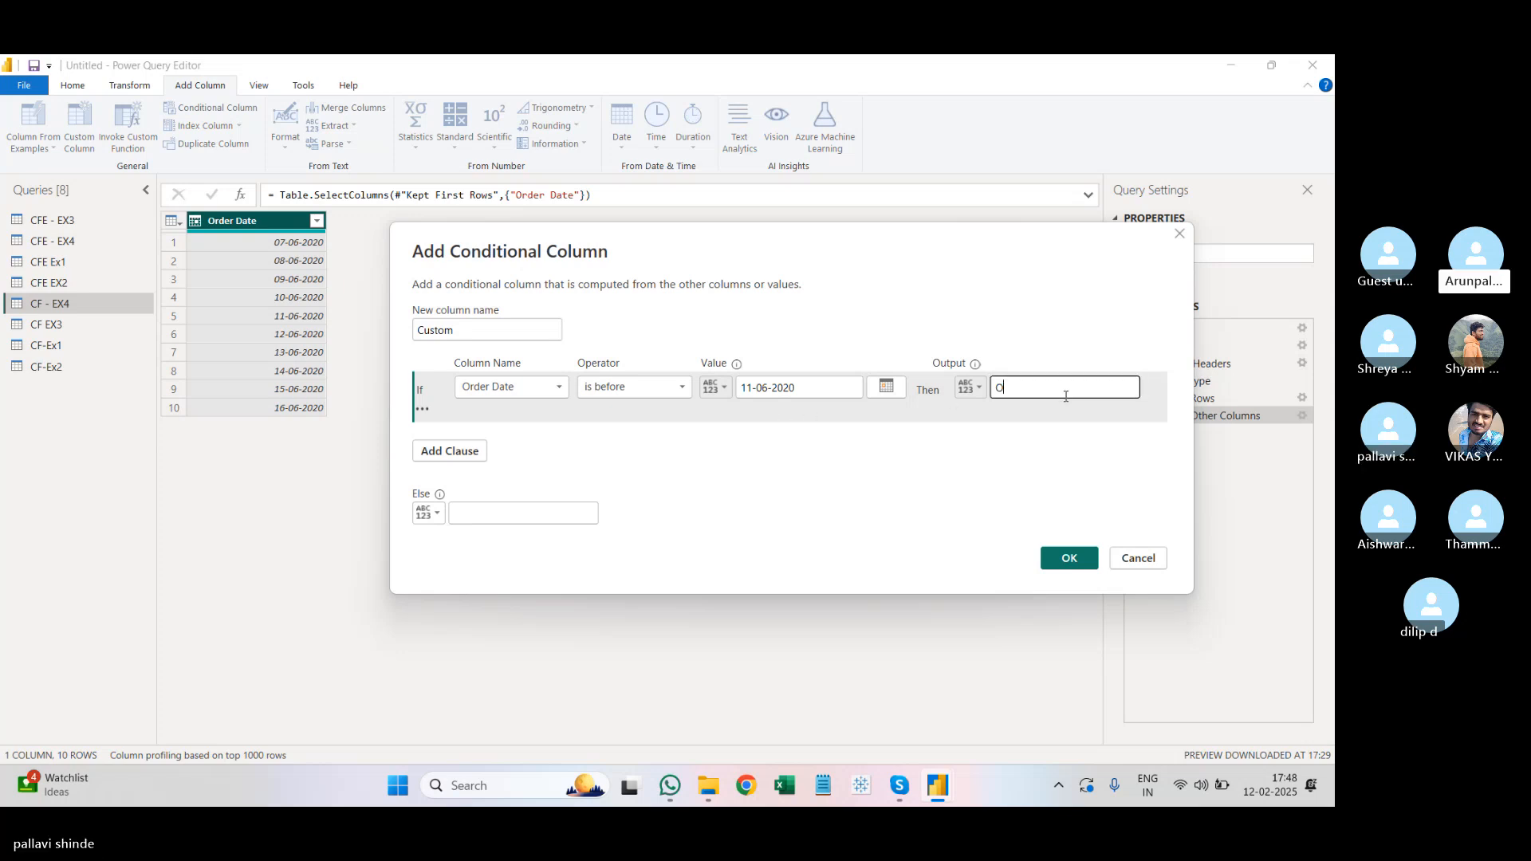
pyautogui.write('ld Dates')
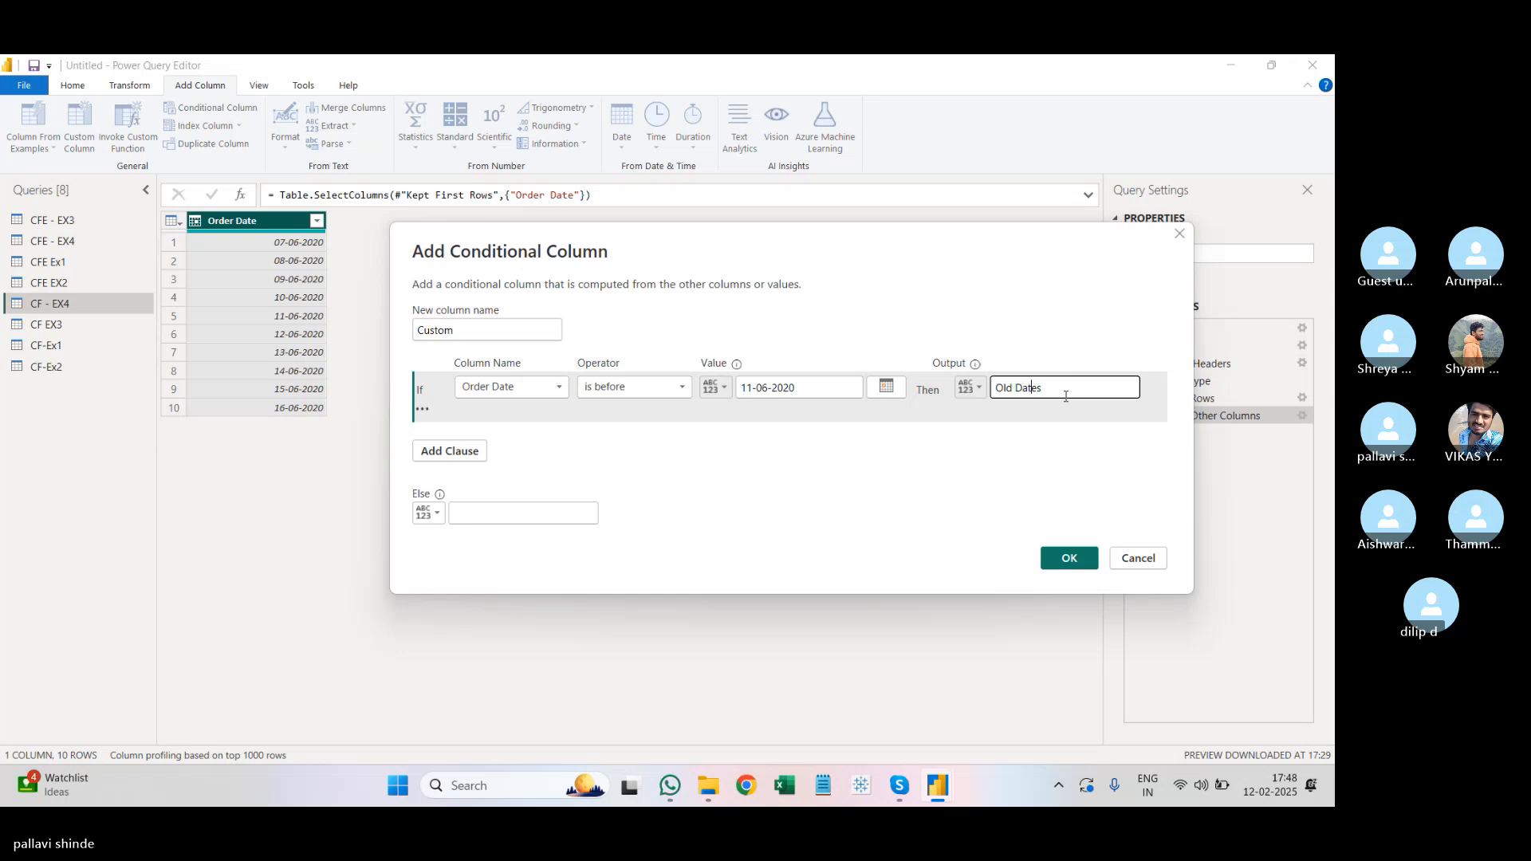
pyautogui.write('er')
# Step: Add an Else If clause that tests Order Date with the is after operator
pyautogui.click(446, 451)
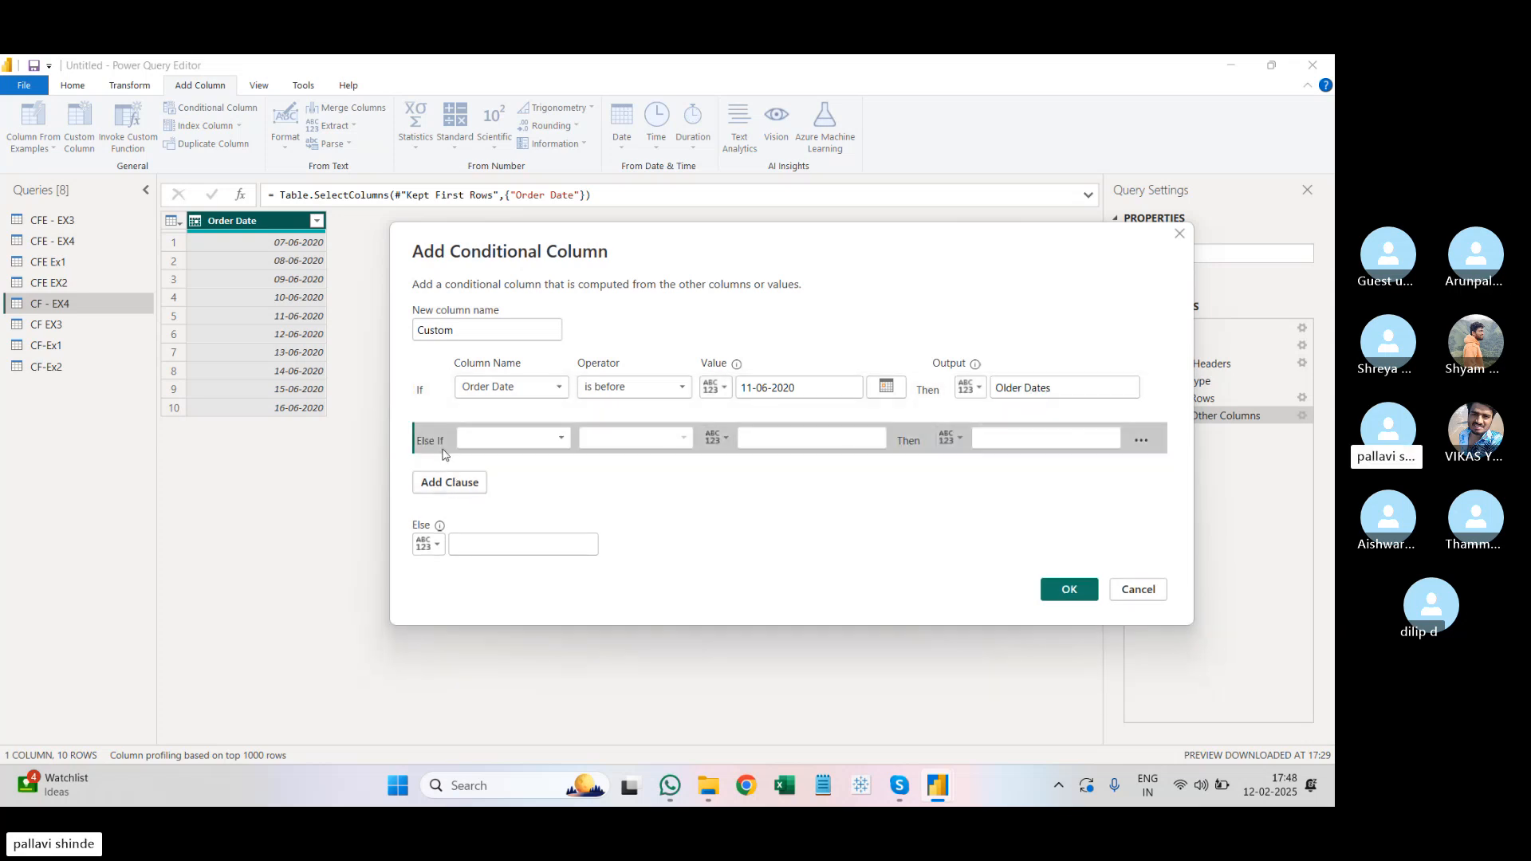
pyautogui.click(562, 440)
pyautogui.click(550, 456)
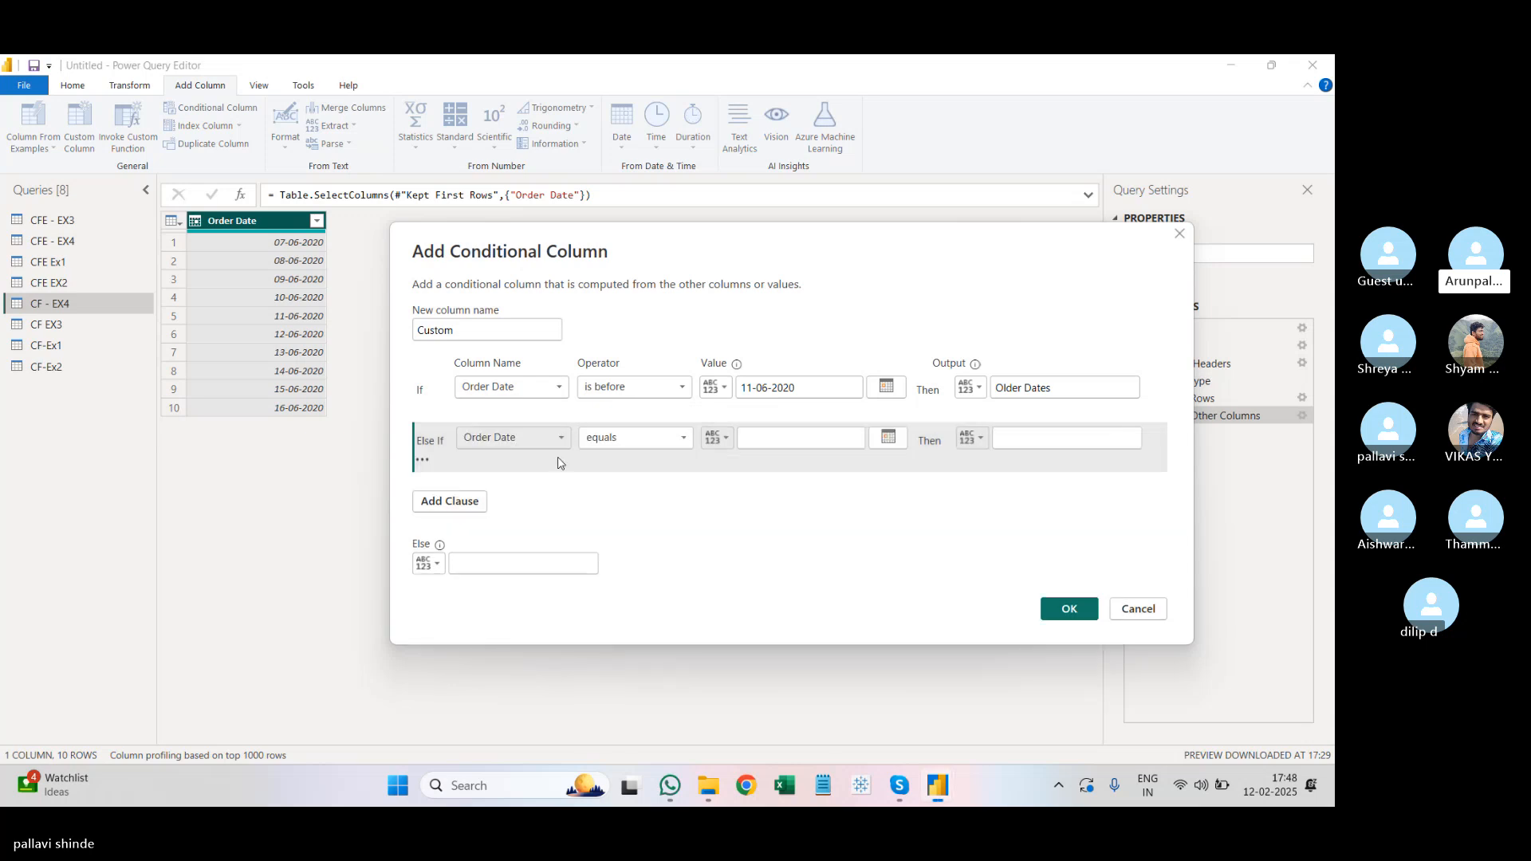
pyautogui.click(688, 443)
pyautogui.click(649, 518)
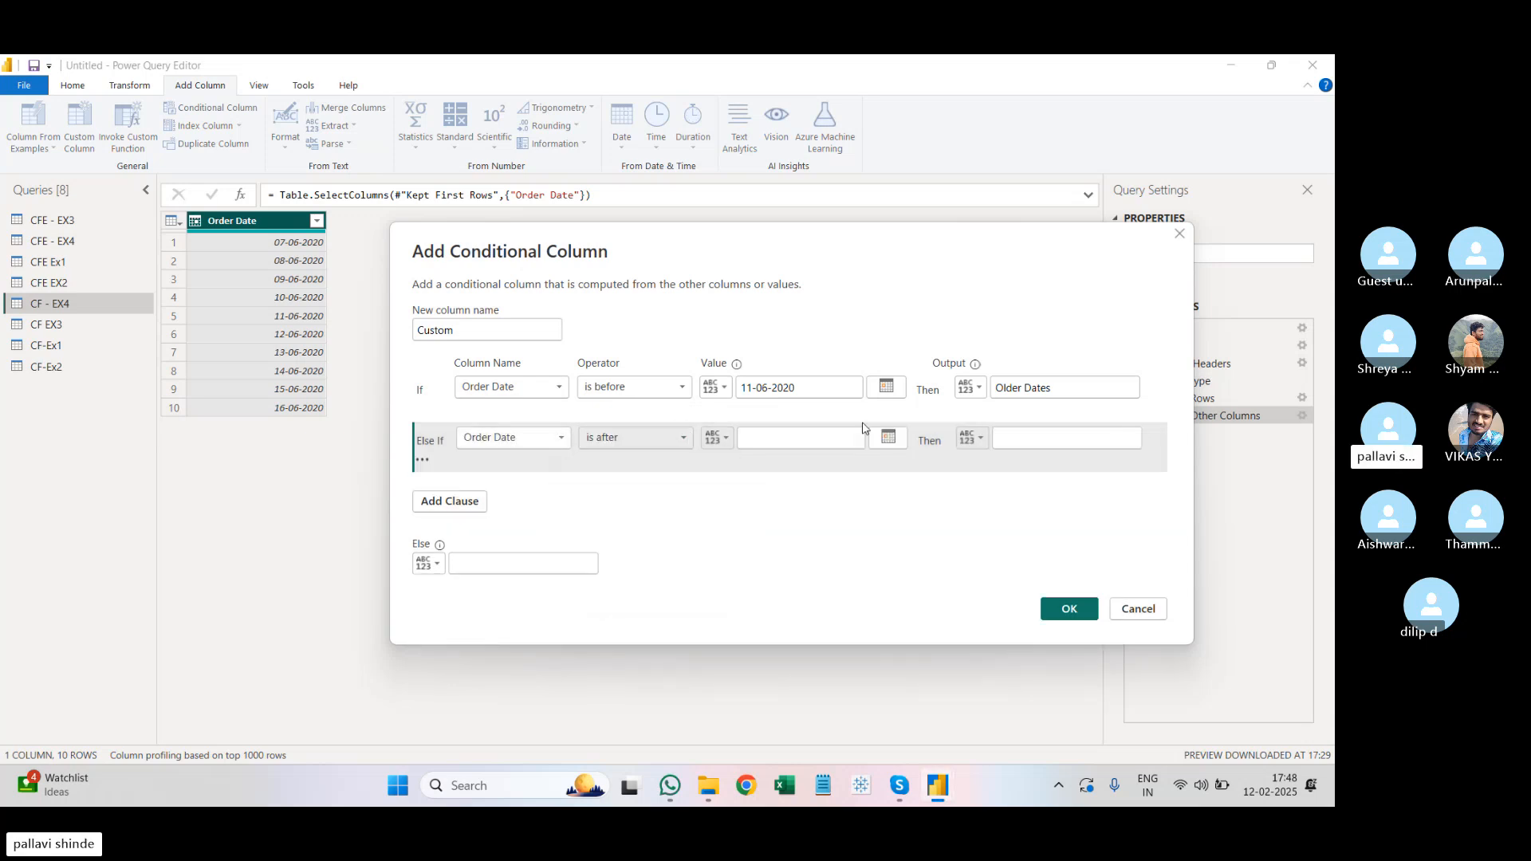
pyautogui.click(887, 437)
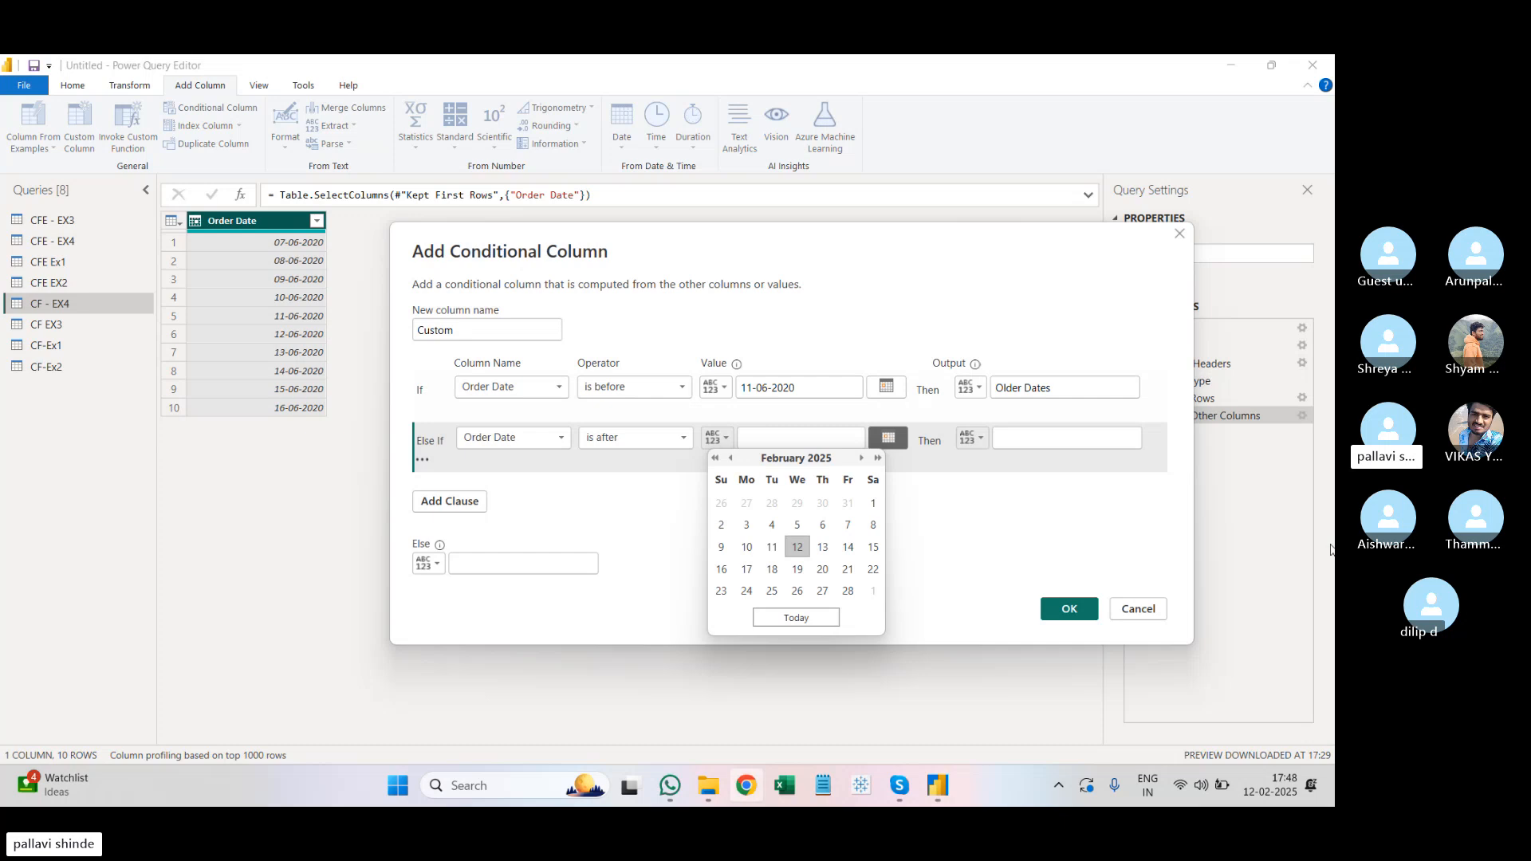
pyautogui.click(715, 458)
pyautogui.click(715, 459)
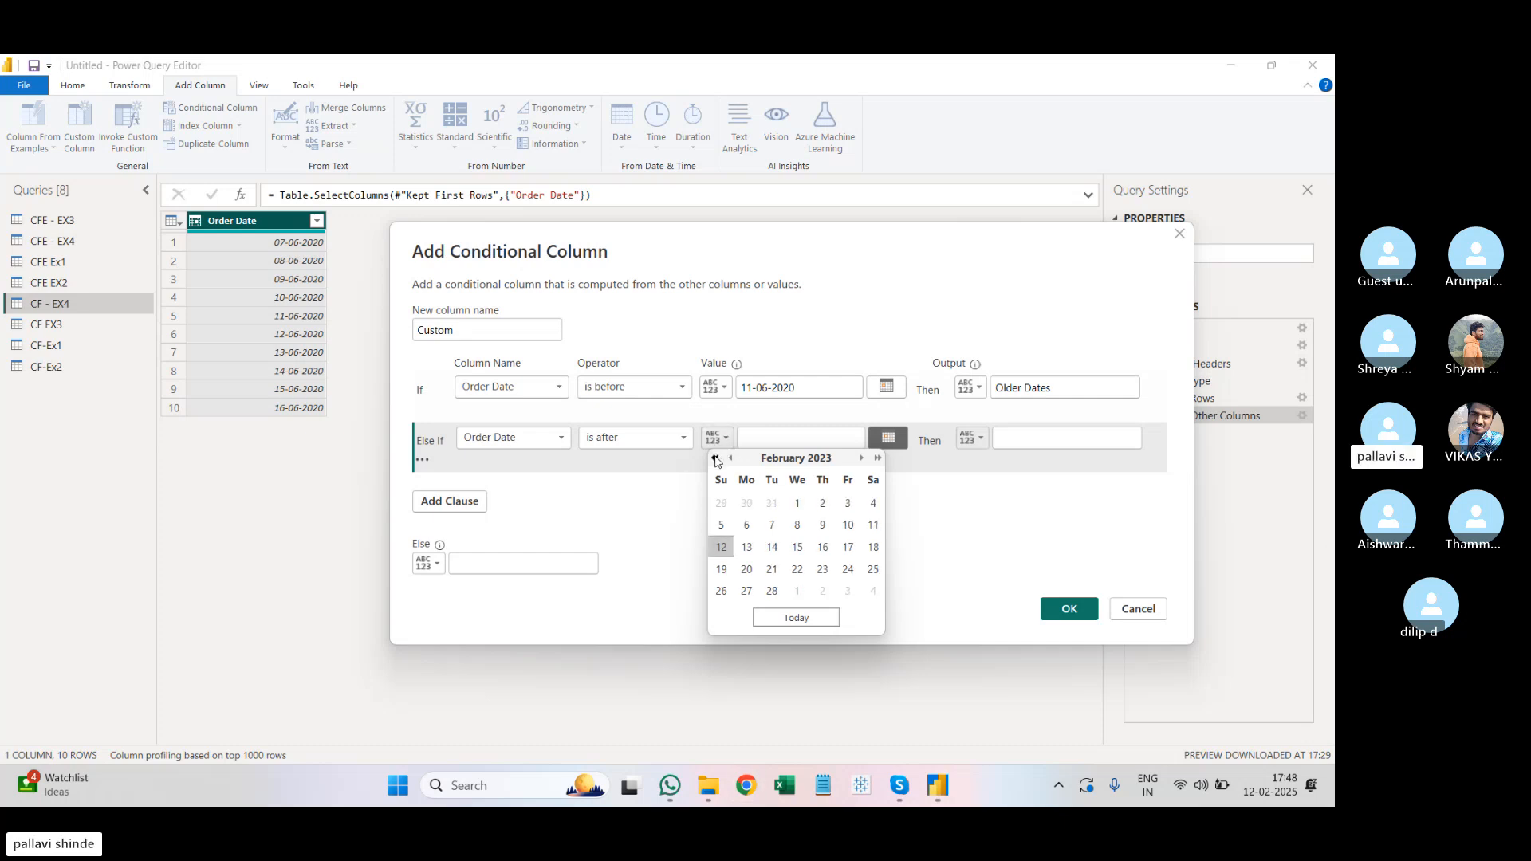
pyautogui.click(716, 458)
pyautogui.click(716, 459)
pyautogui.click(715, 459)
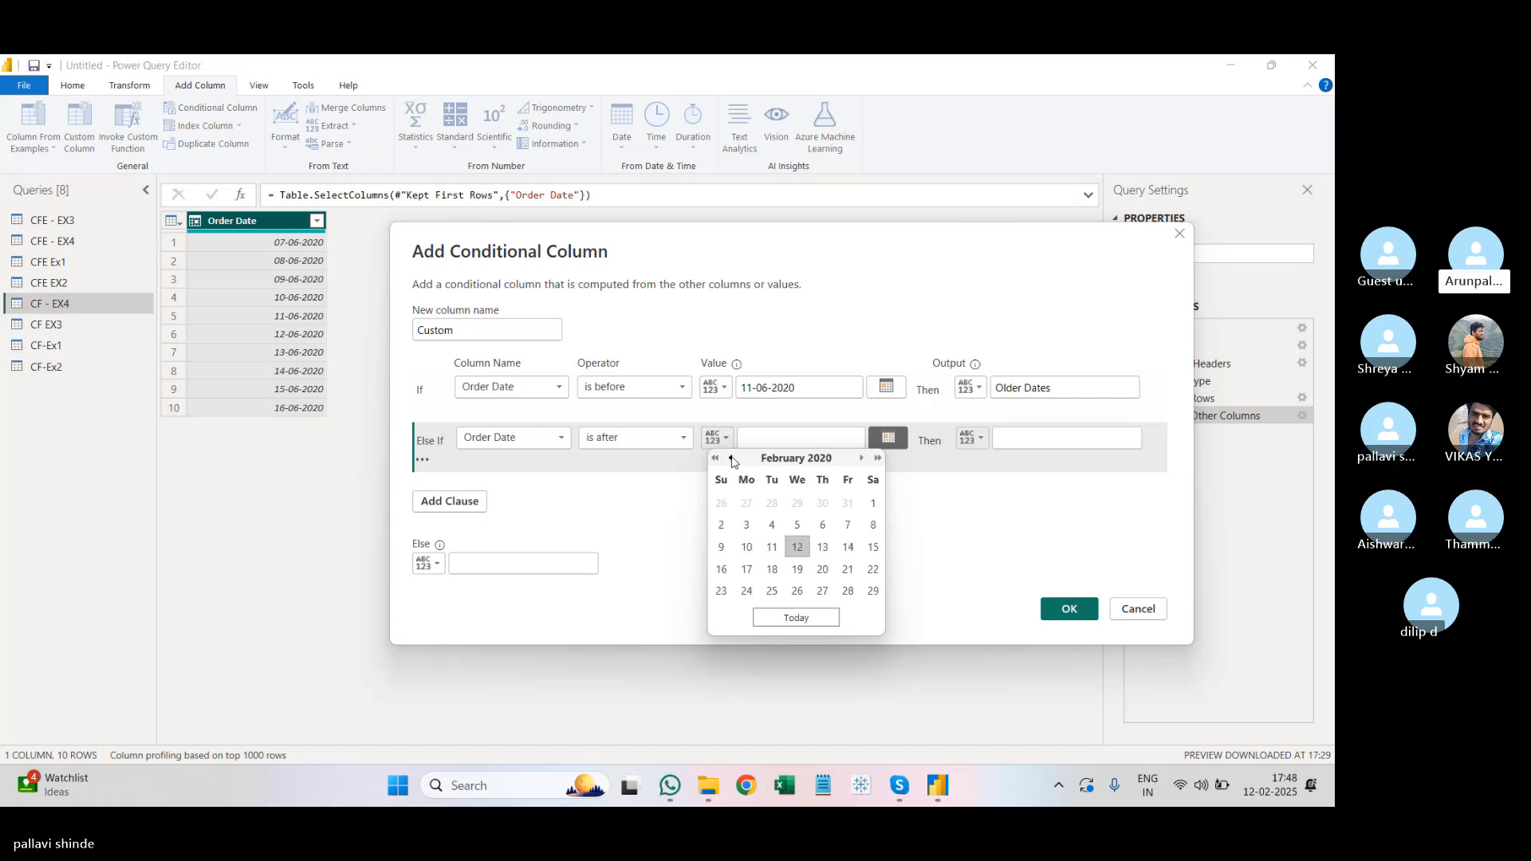
pyautogui.click(732, 459)
pyautogui.click(732, 458)
pyautogui.click(732, 459)
pyautogui.click(732, 458)
pyautogui.click(731, 459)
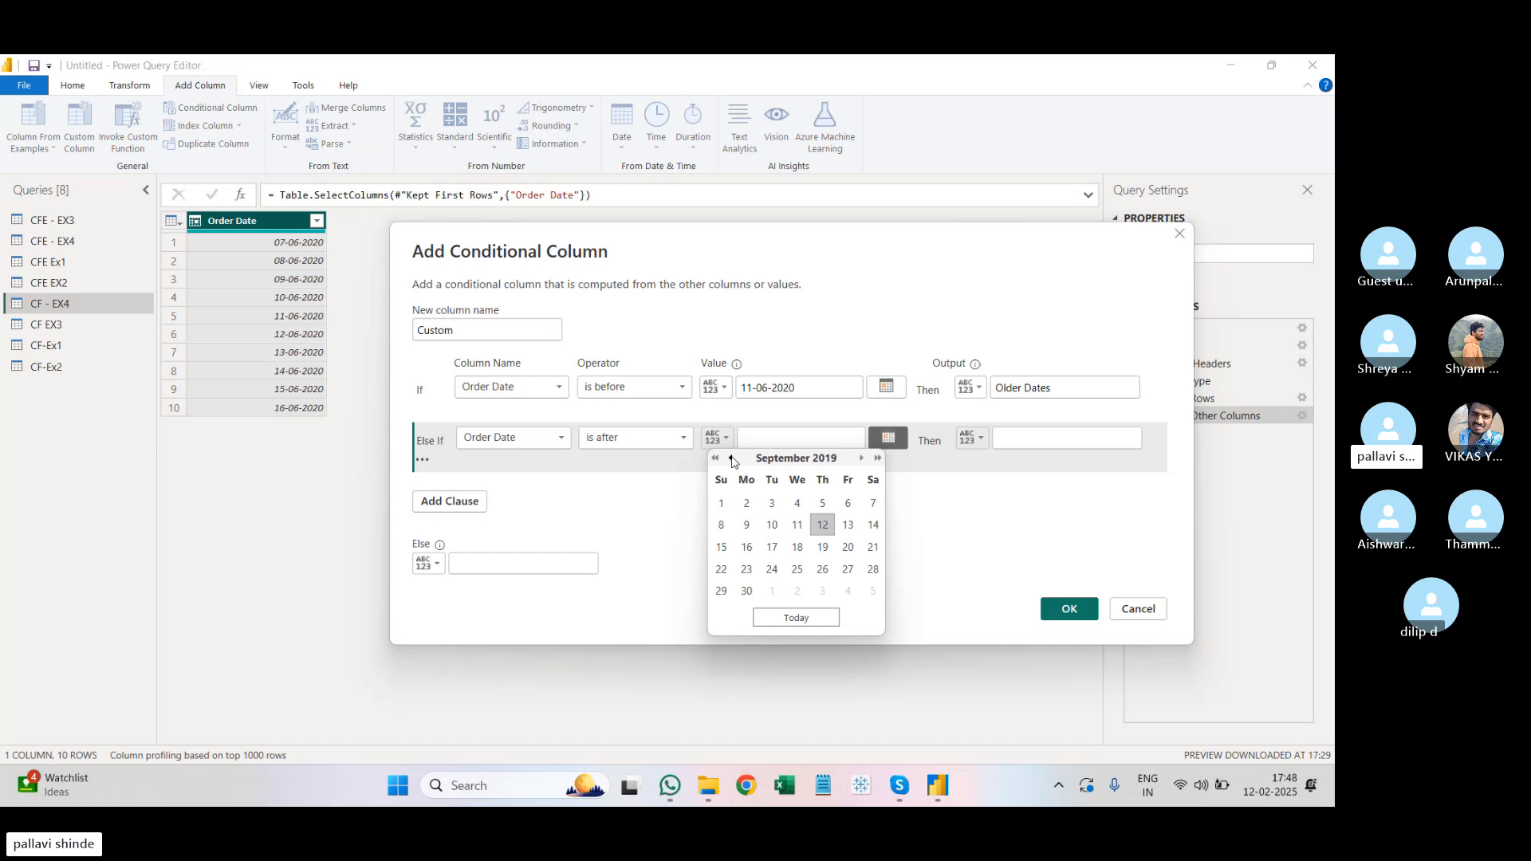
pyautogui.click(732, 458)
pyautogui.click(732, 458)
pyautogui.click(732, 458)
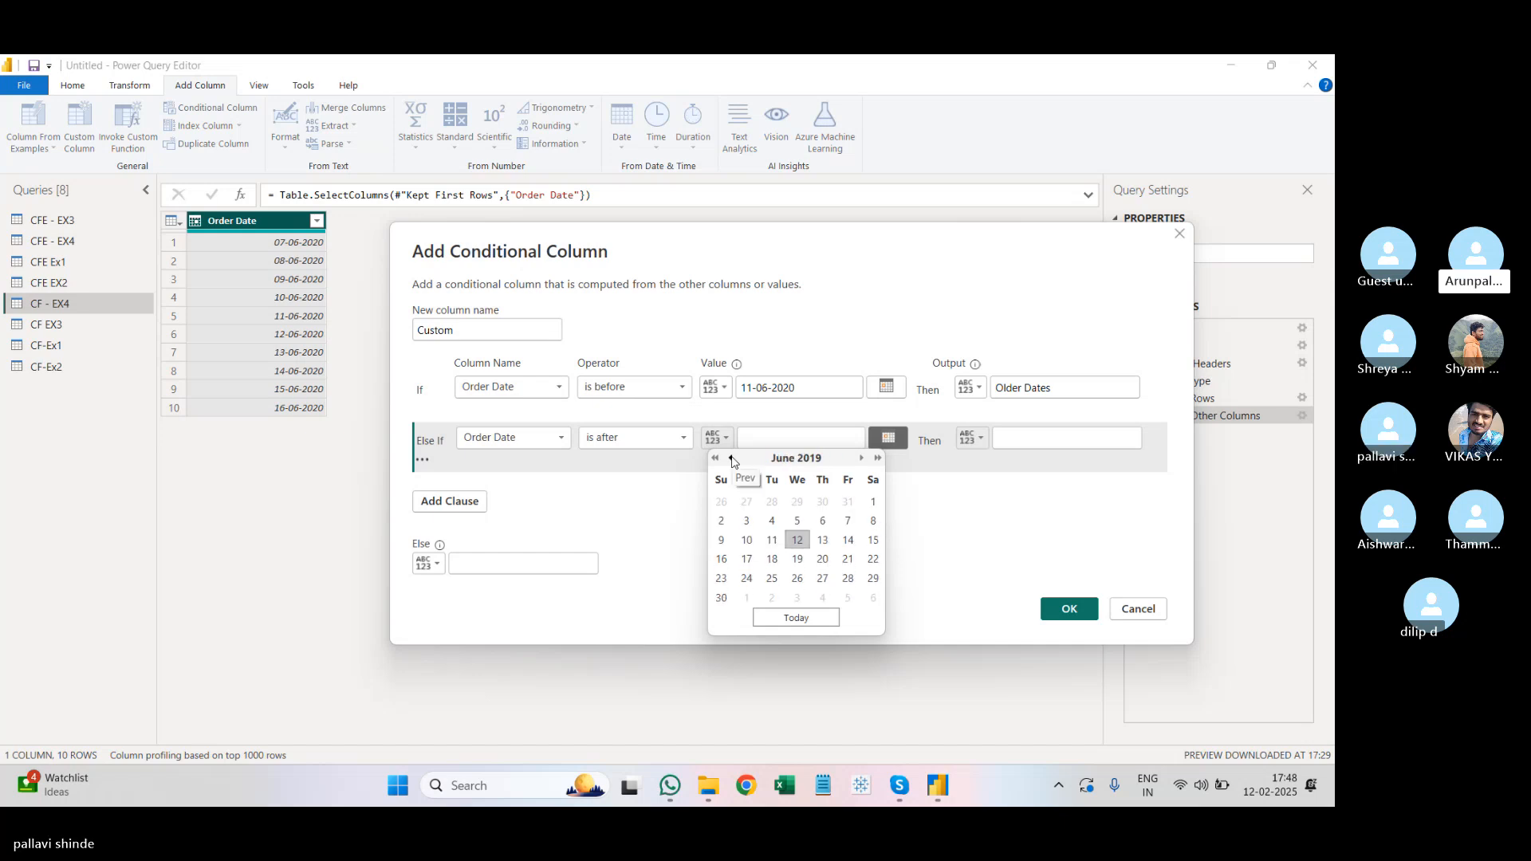
# Step: Copy the first clause's date 11-06-2020 into the Else If clause's value and set that clause's output to Latest Dates
pyautogui.click(794, 390)
pyautogui.moveTo(794, 389); pyautogui.dragTo(742, 396)
pyautogui.hotkey('ctrl', 'c')
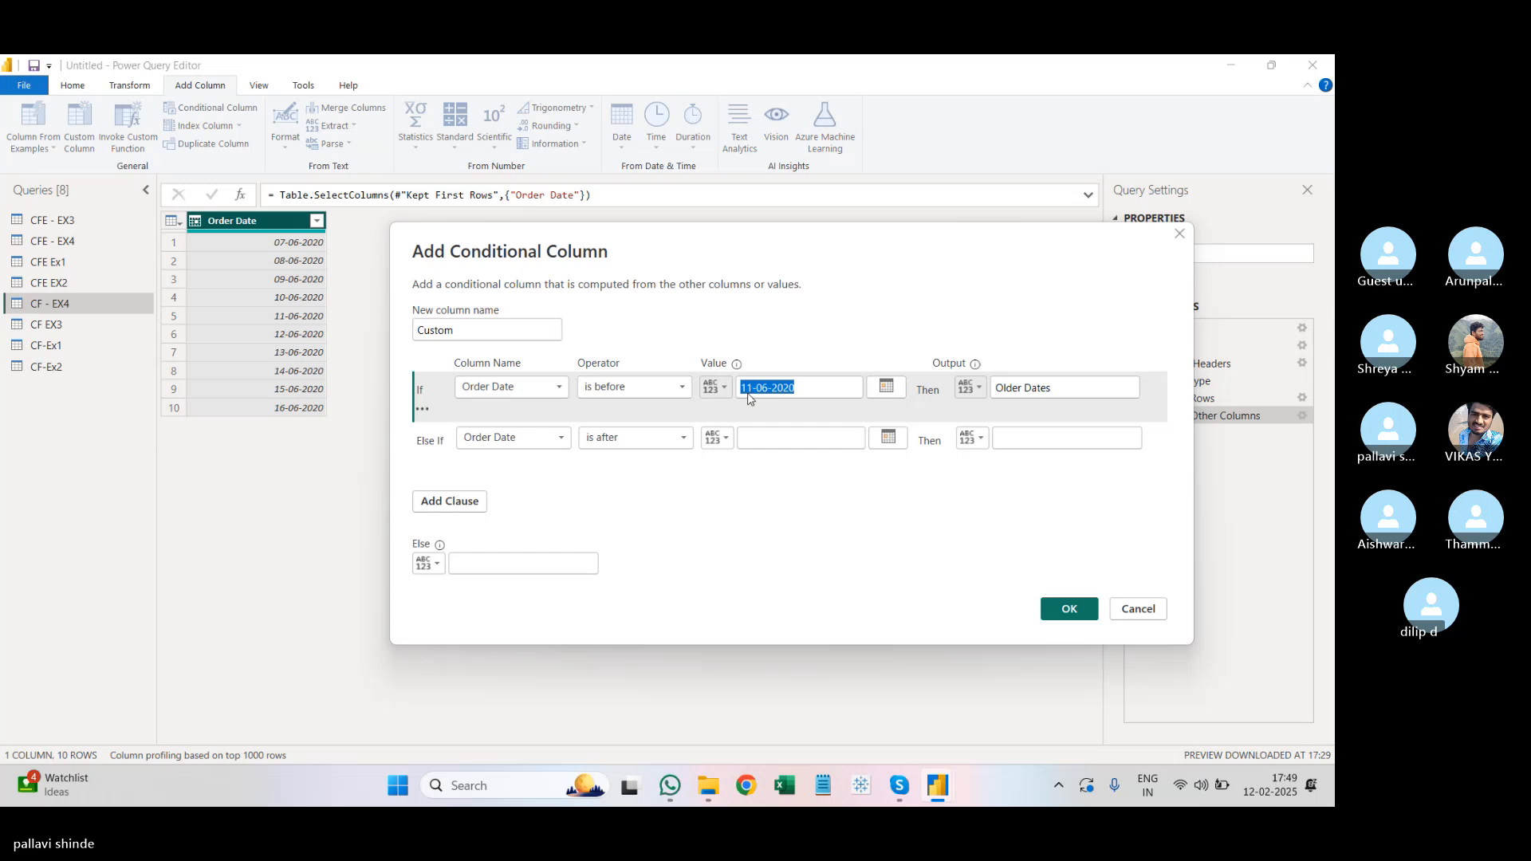
pyautogui.click(785, 440)
pyautogui.hotkey('ctrl', 'v')
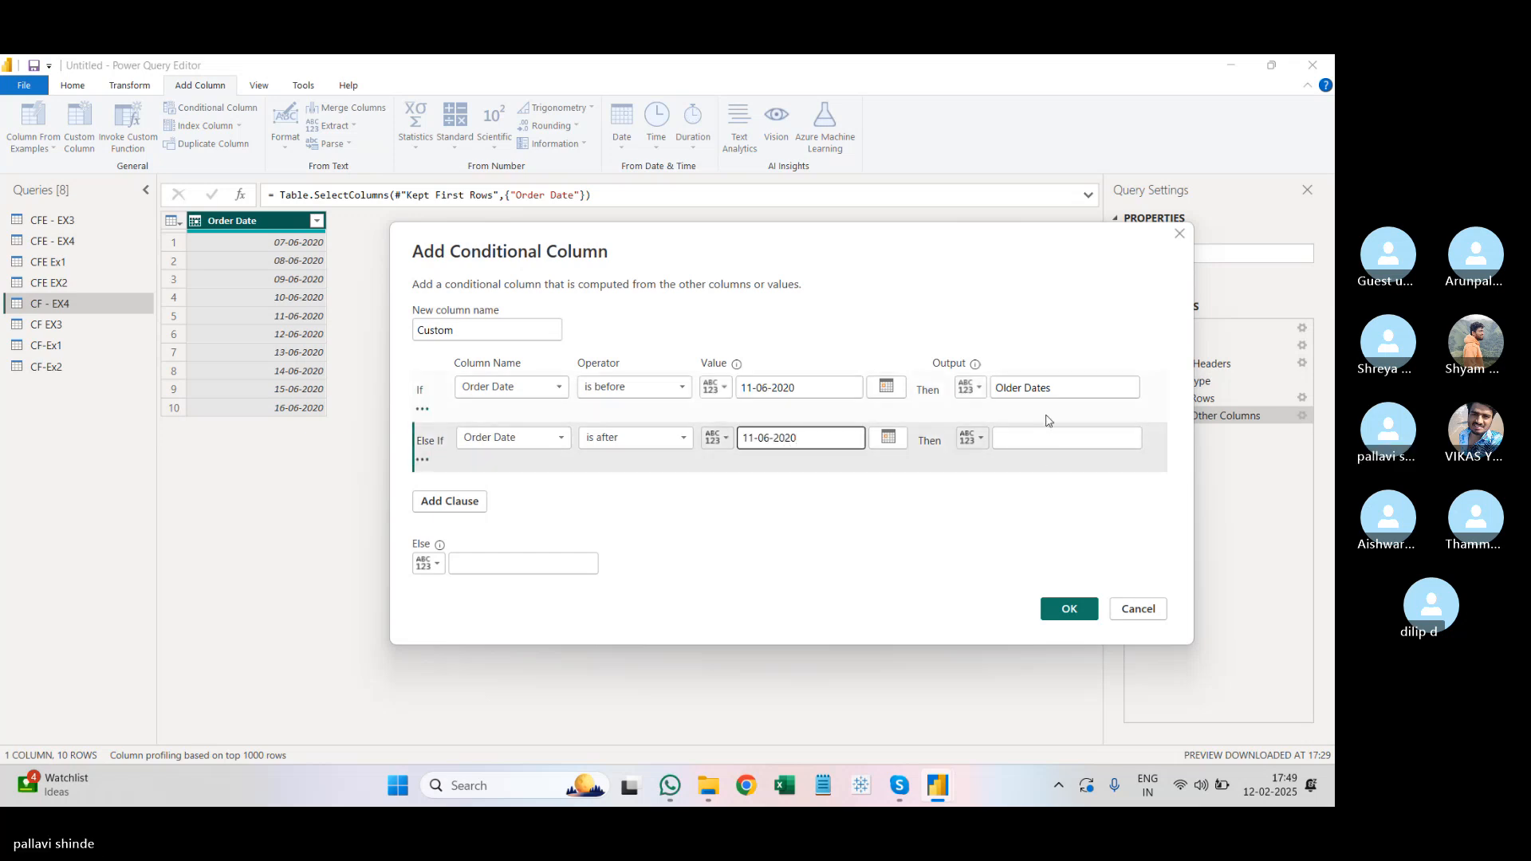
pyautogui.click(1021, 445)
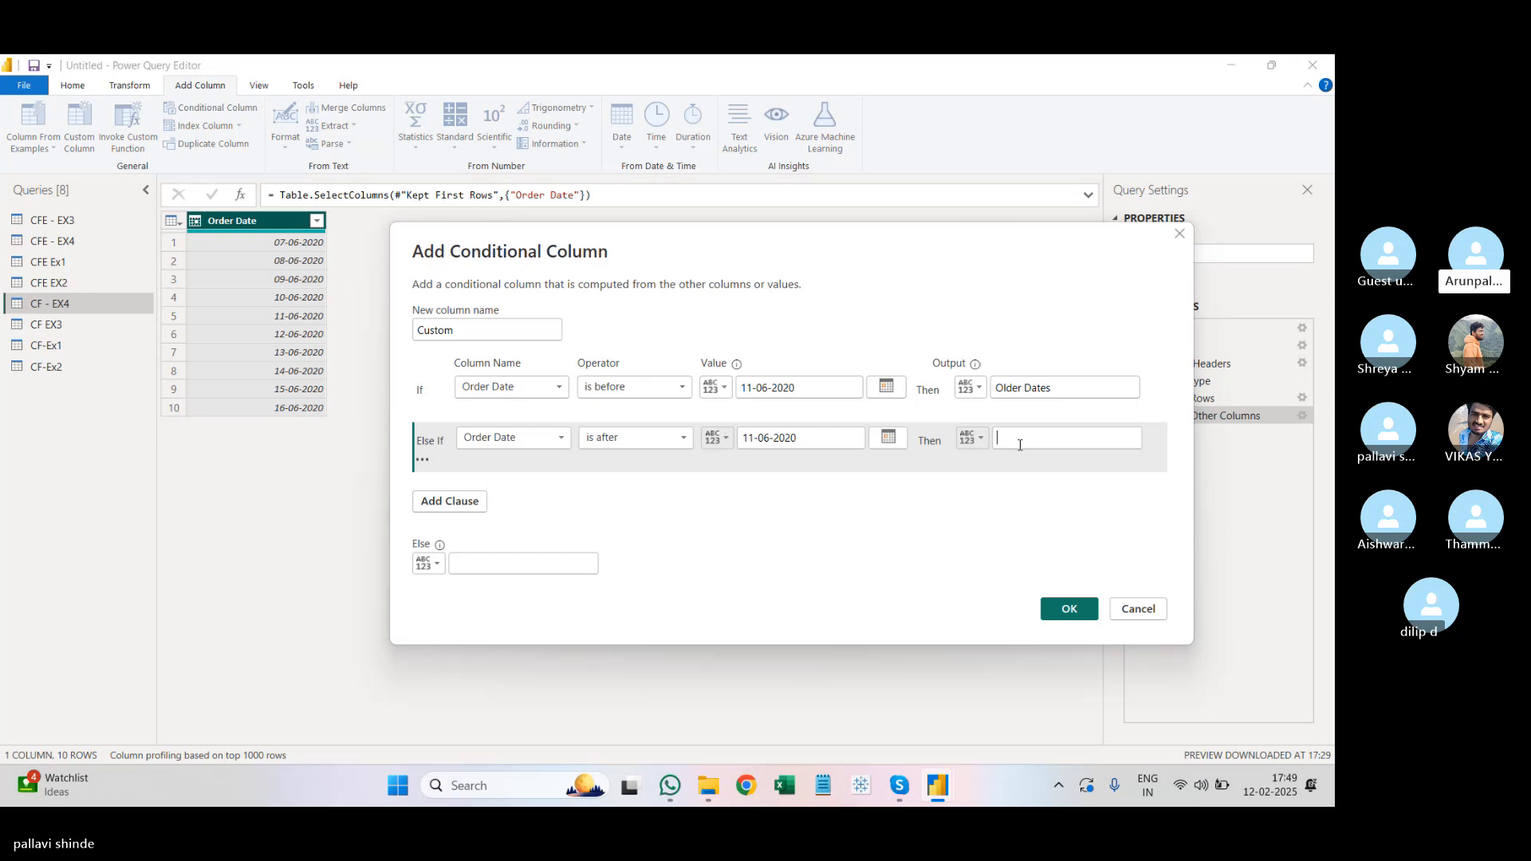
pyautogui.write('Latest Dates')
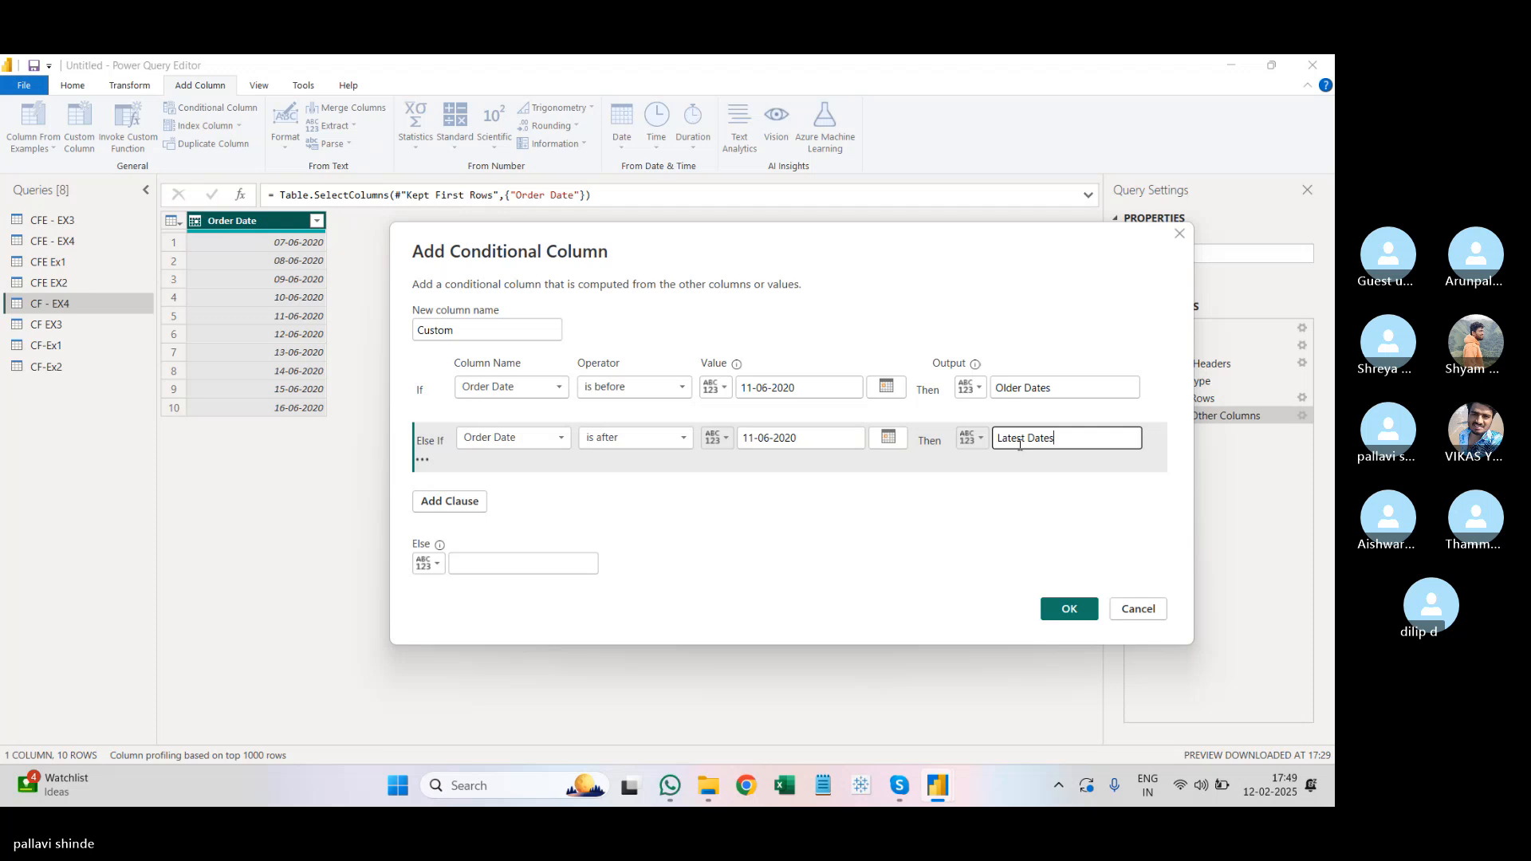
# Step: Set the Else value to Current Date and create the conditional column
pyautogui.click(524, 560)
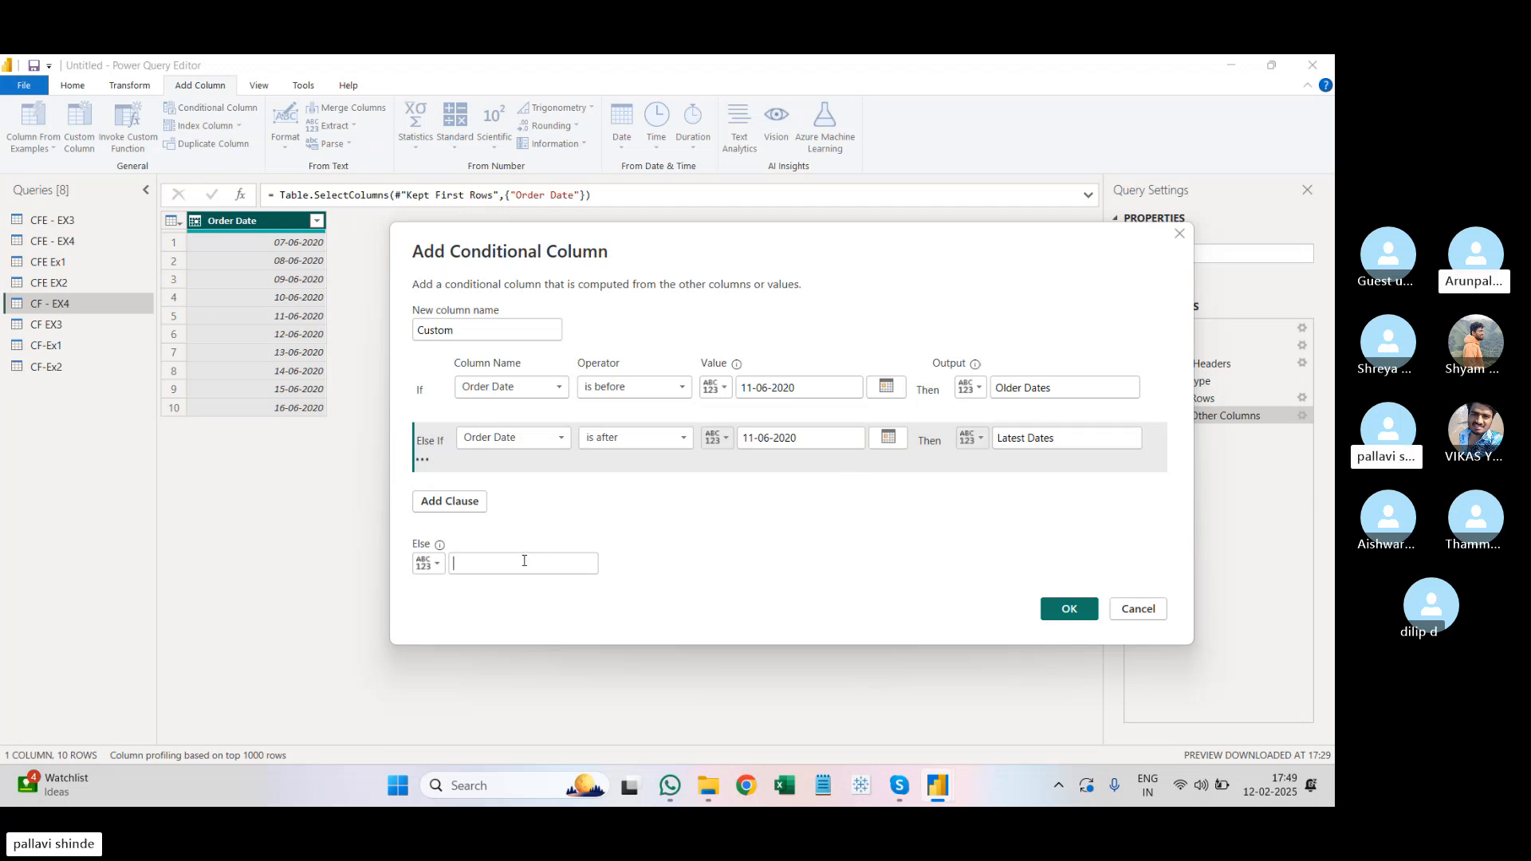
pyautogui.write('C')
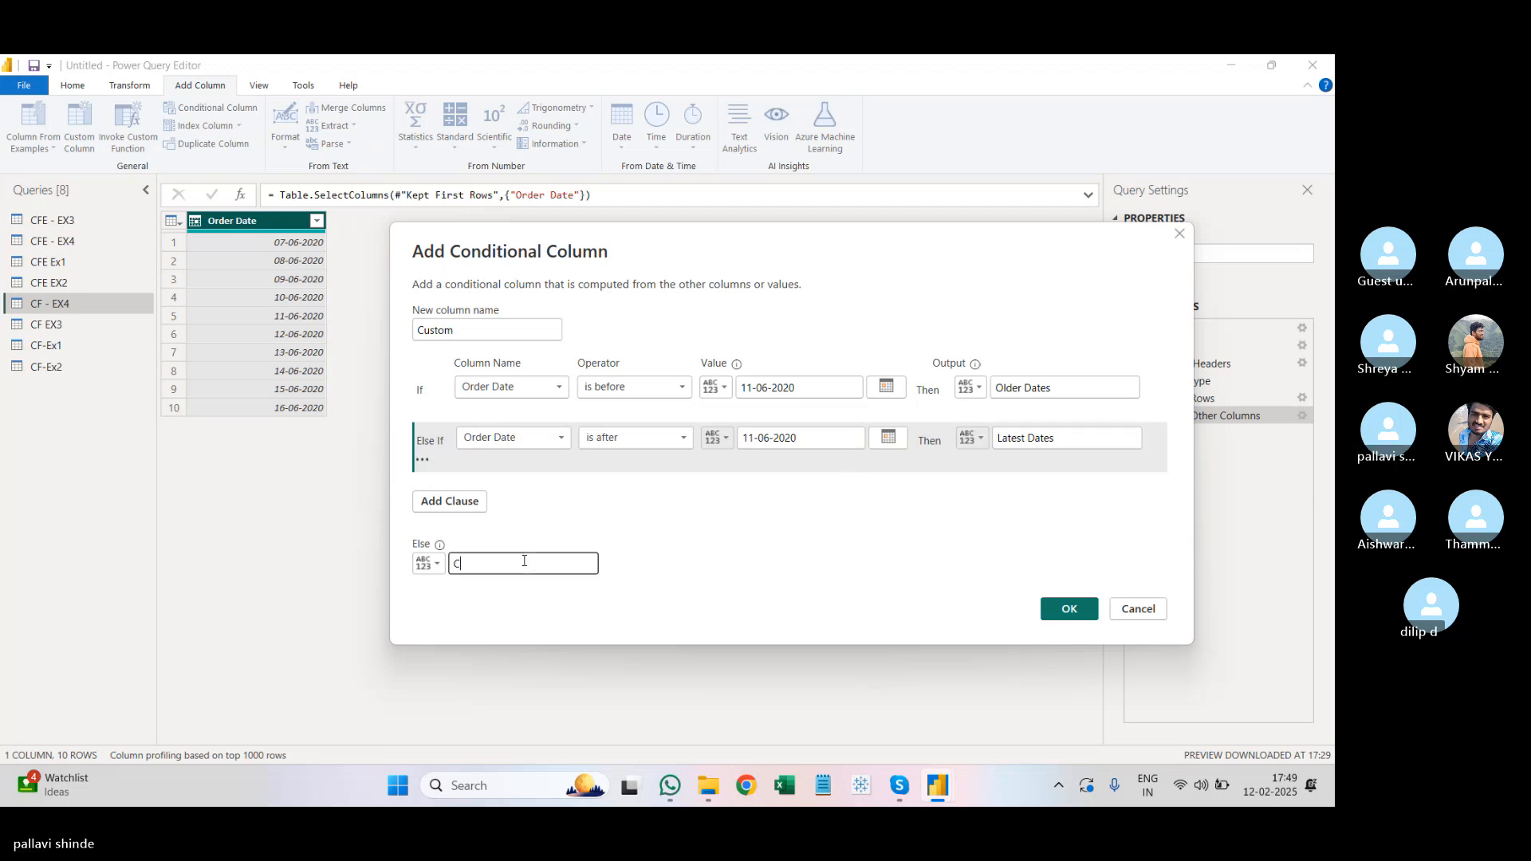
pyautogui.write('urrent Dates')
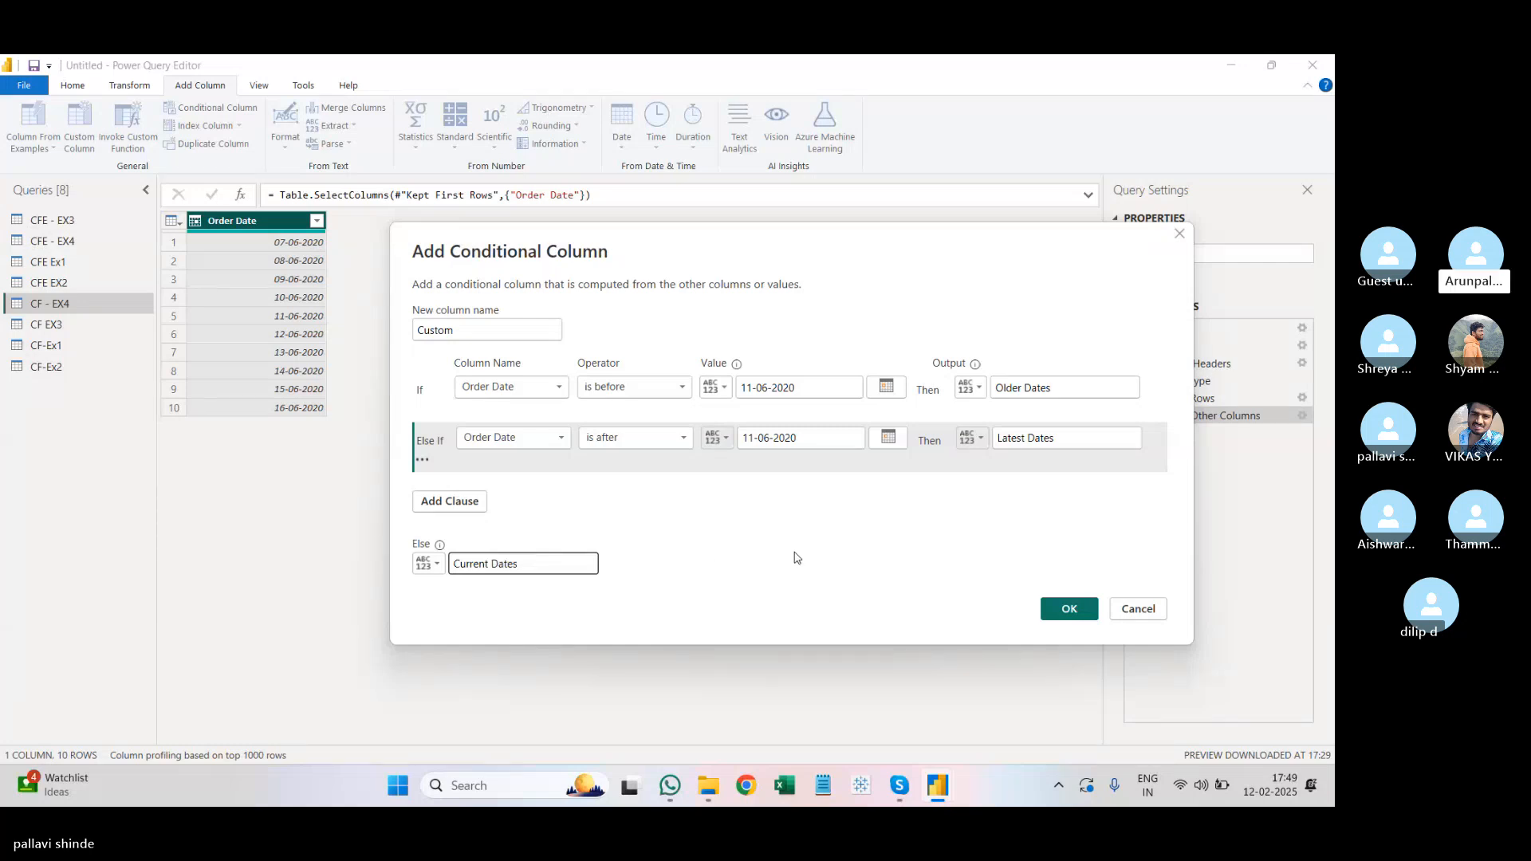
pyautogui.press('BackSpace')
pyautogui.click(1071, 610)
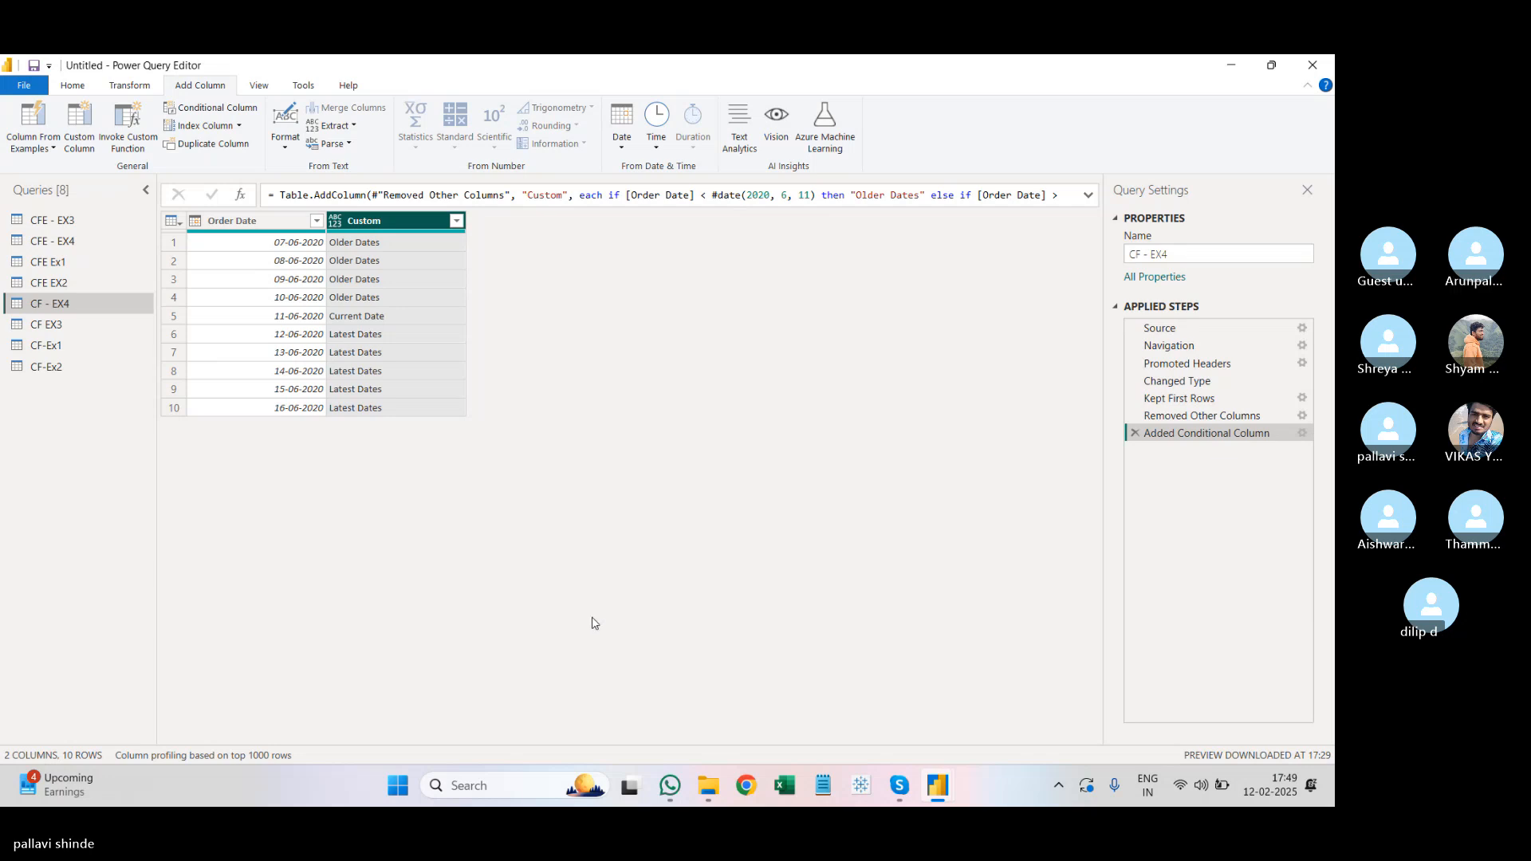
# Step: Minimize the query editor, switch to the Skype call and stop sharing the screen
pyautogui.click(1239, 66)
pyautogui.click(1236, 59)
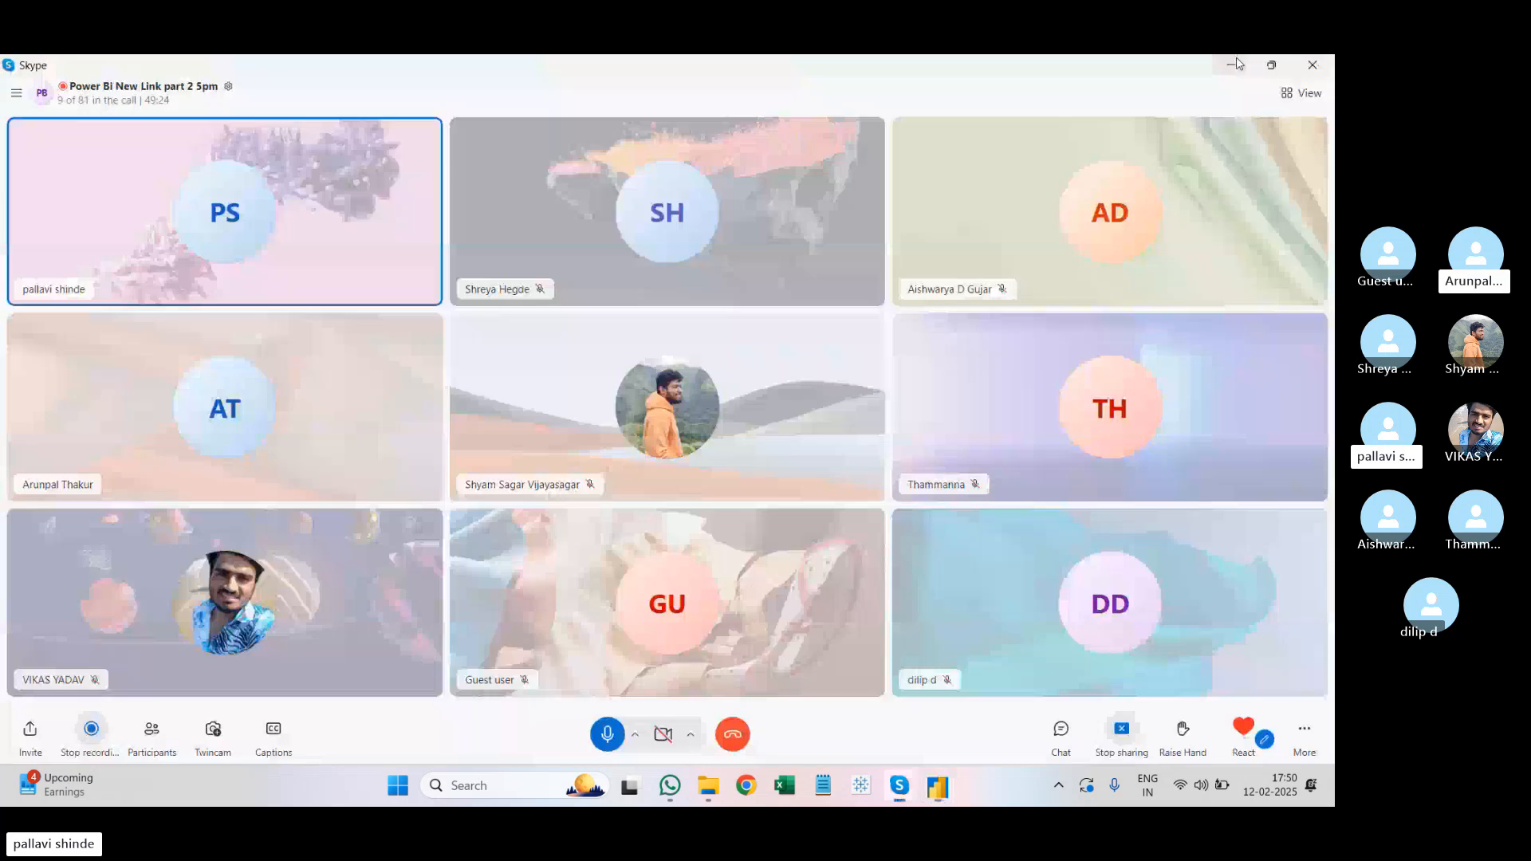
pyautogui.click(1138, 743)
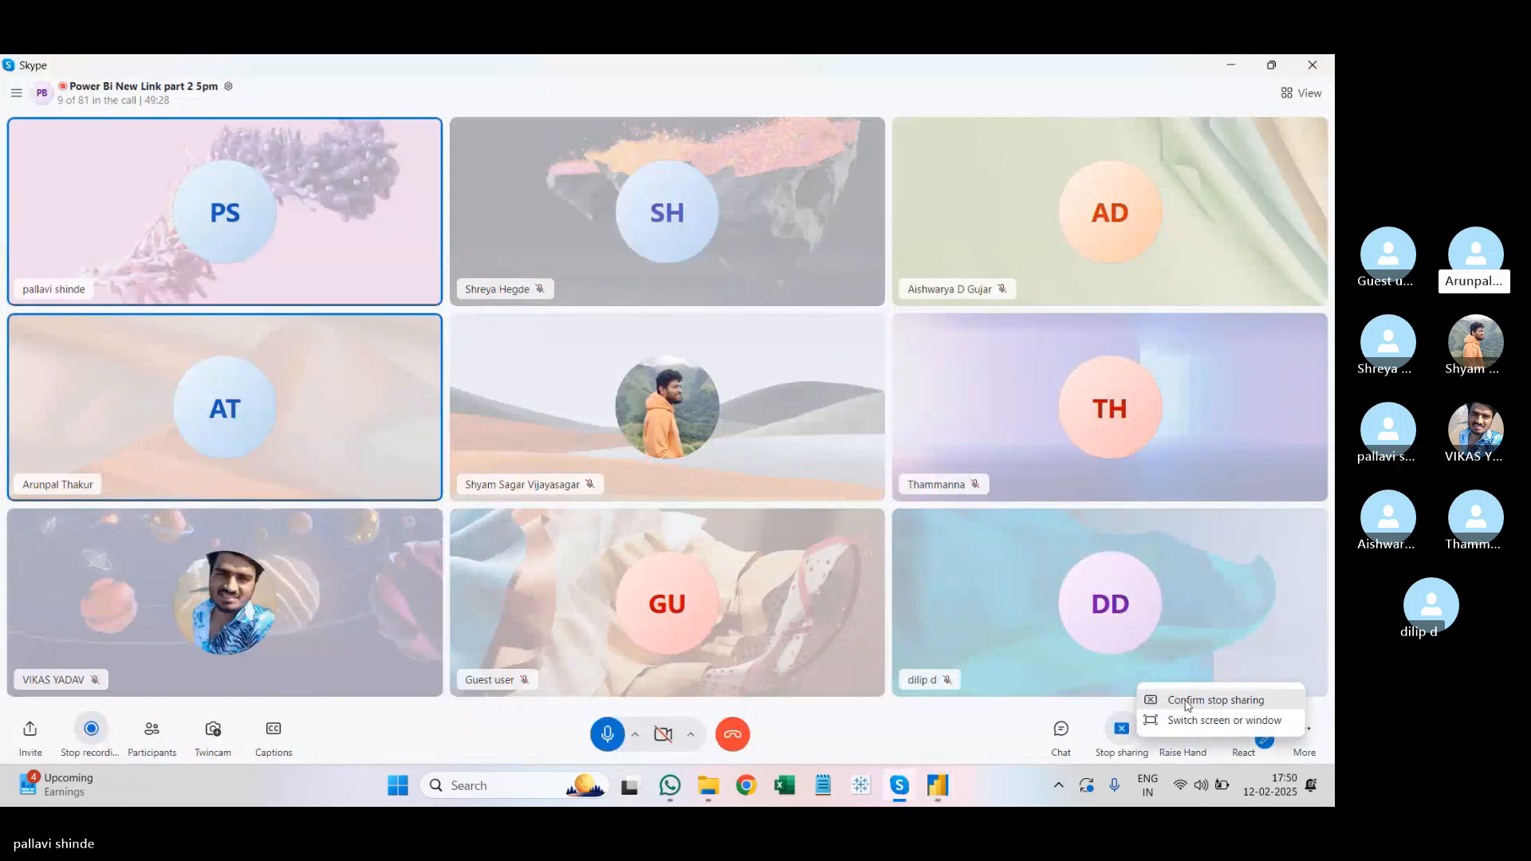
pyautogui.click(1187, 700)
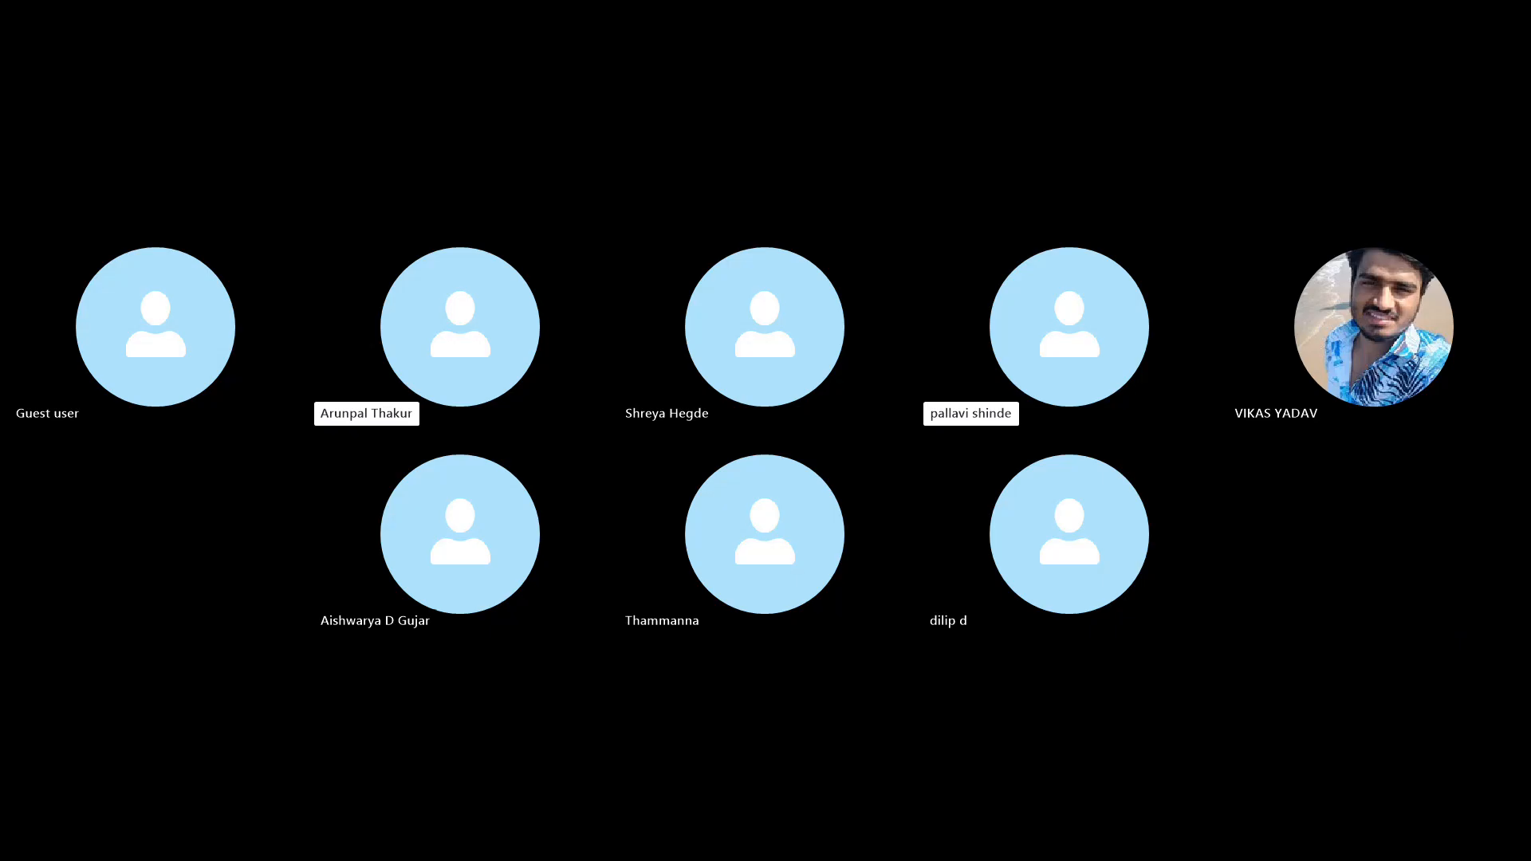